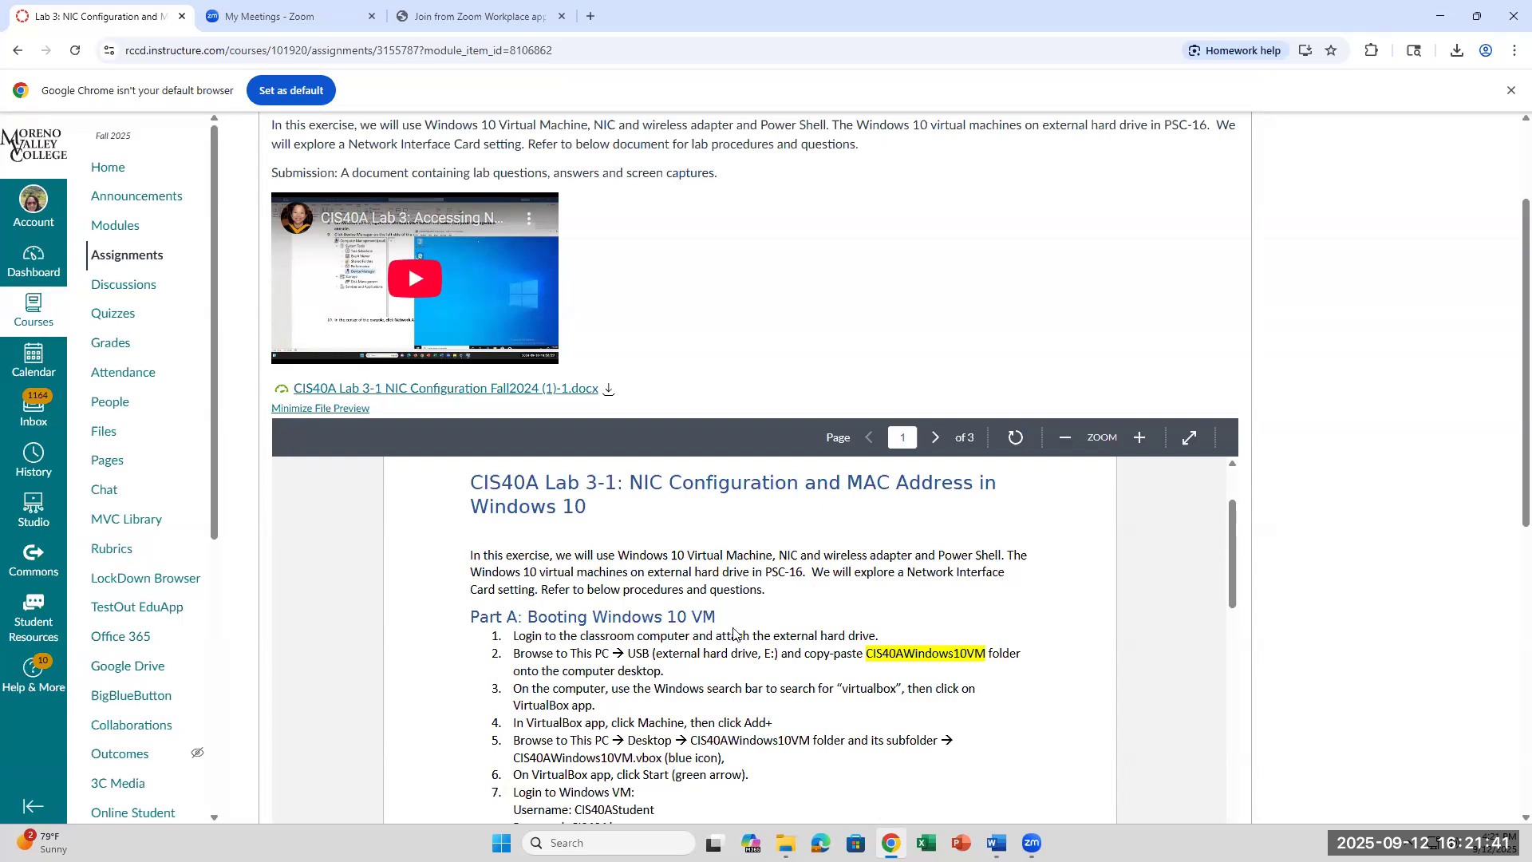
# Step: Scroll through the Part A lab steps in the Canvas file preview
pyautogui.scroll(-2, 771, 607)
pyautogui.scroll(1, 772, 604)
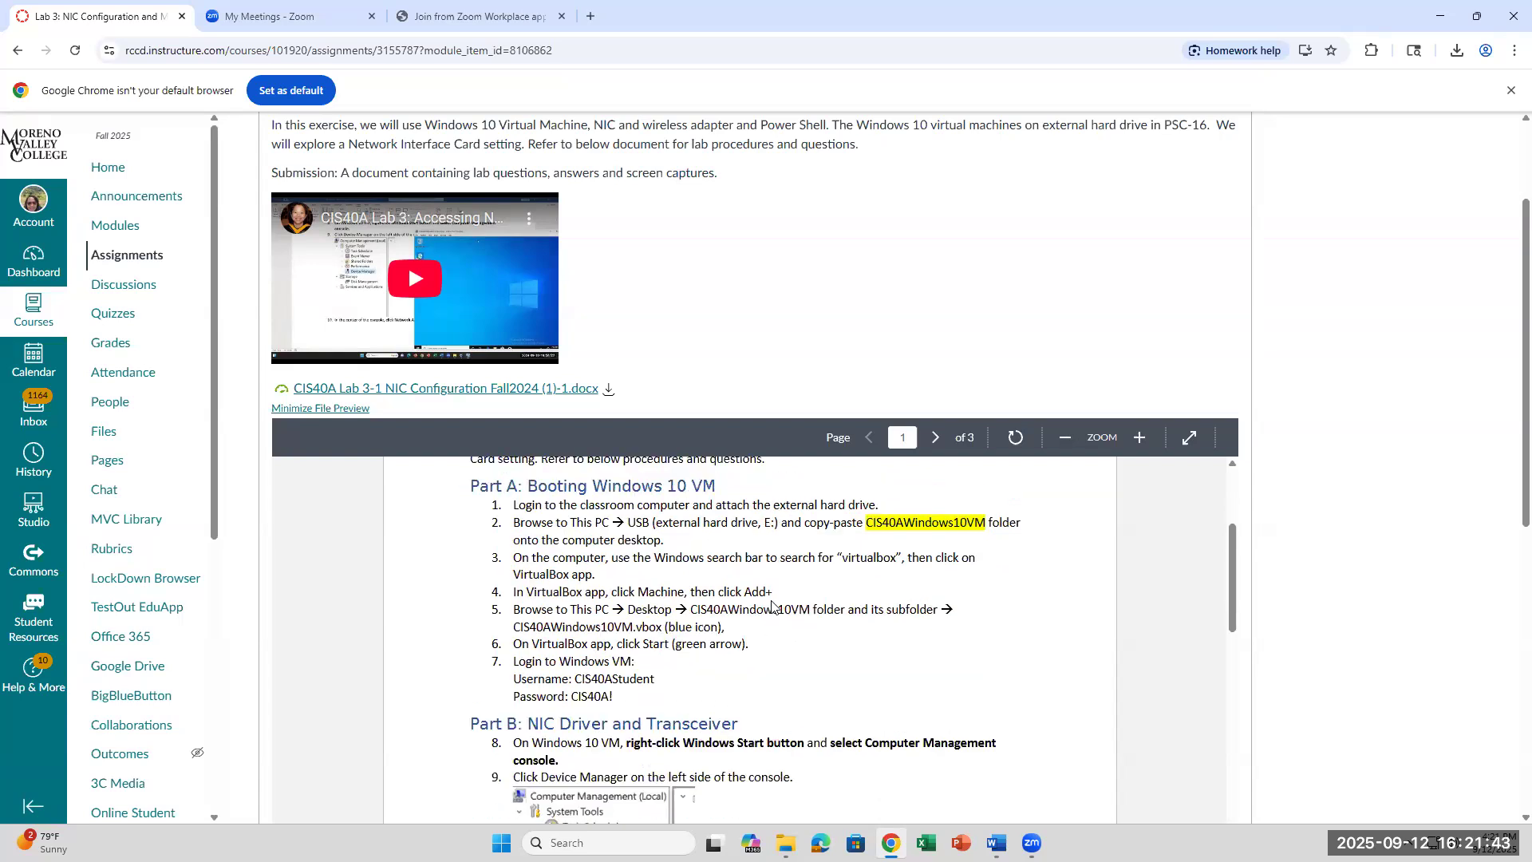
pyautogui.scroll(-1, 774, 607)
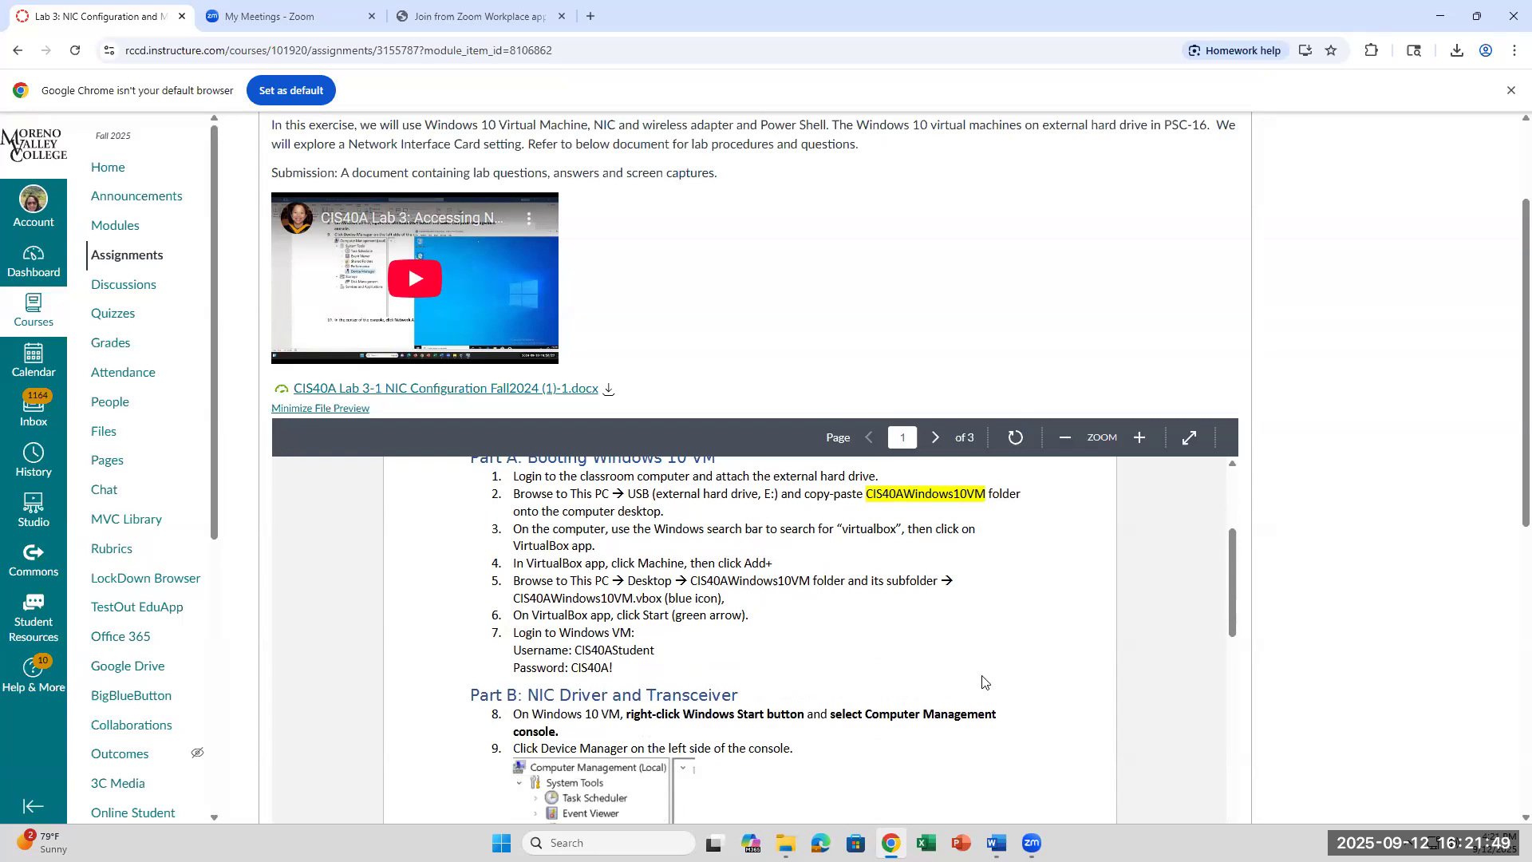
# Step: Bring the Lab 3-1 Word document to the front and restore it to a smaller window
pyautogui.click(786, 844)
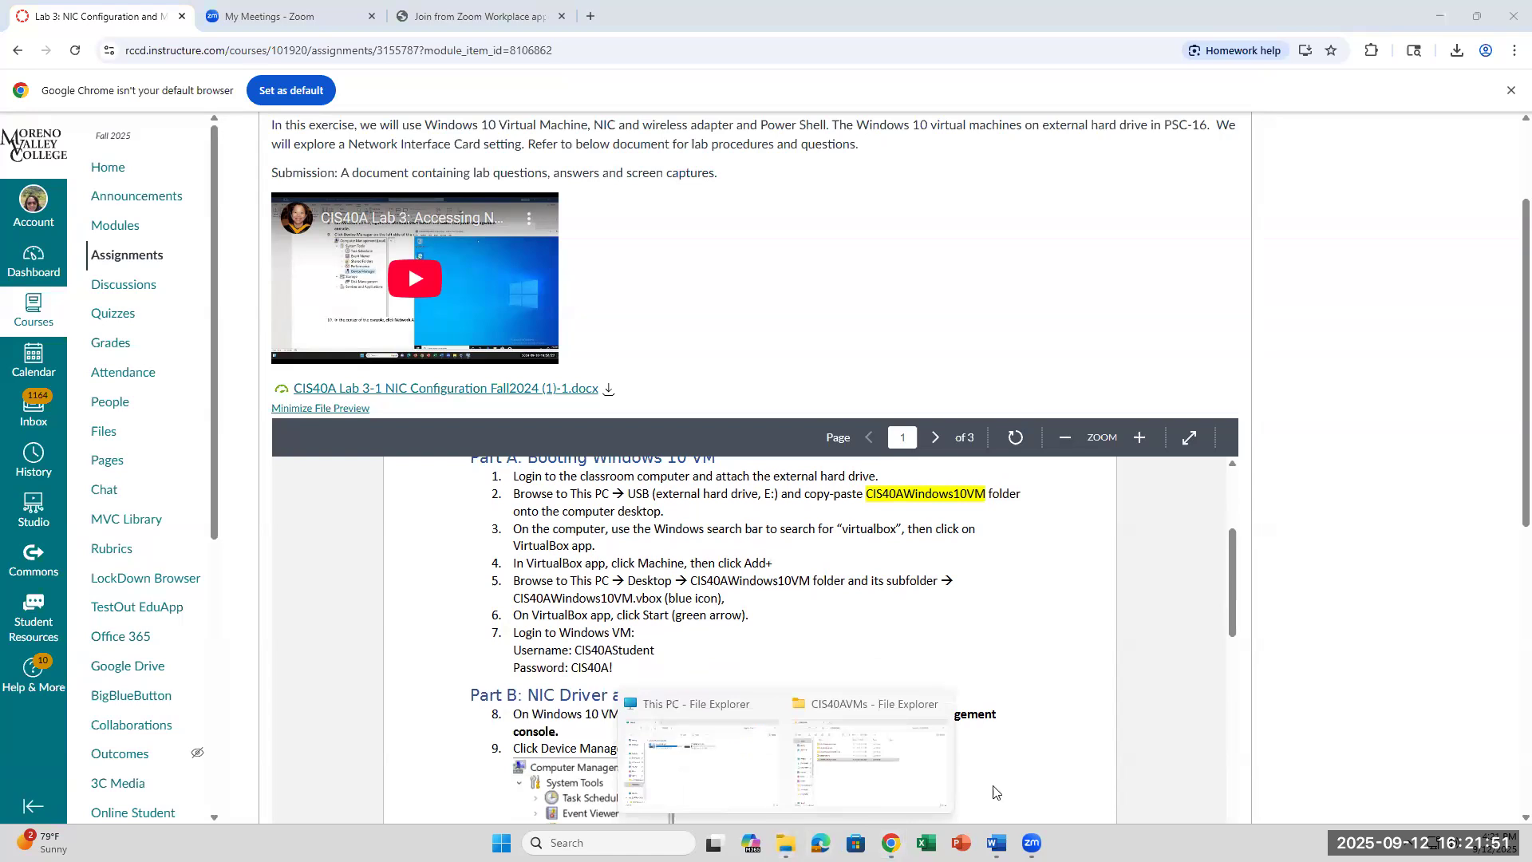
pyautogui.click(1445, 15)
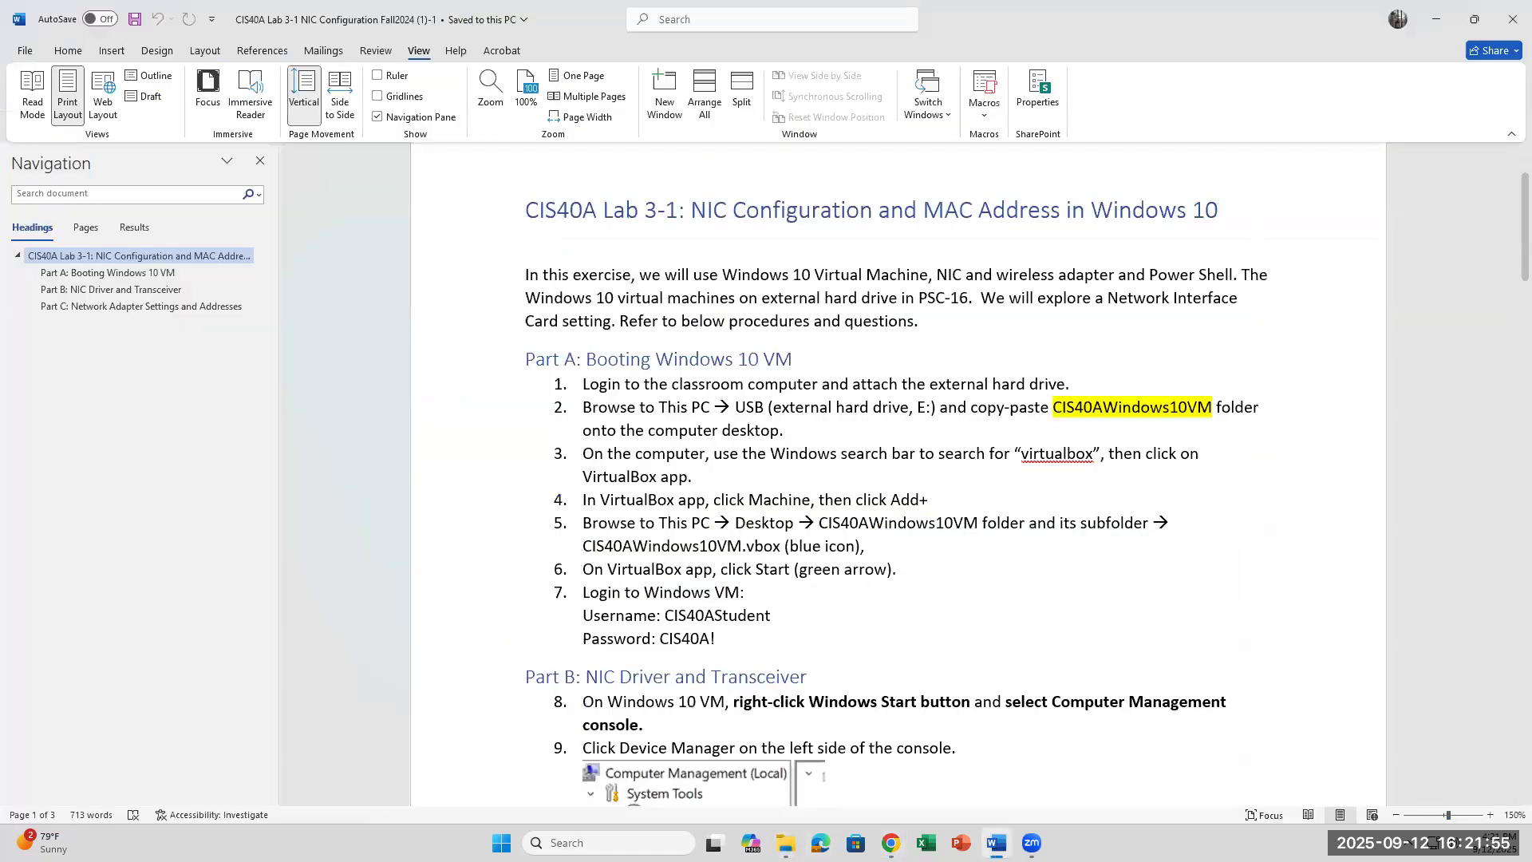
pyautogui.click(1474, 19)
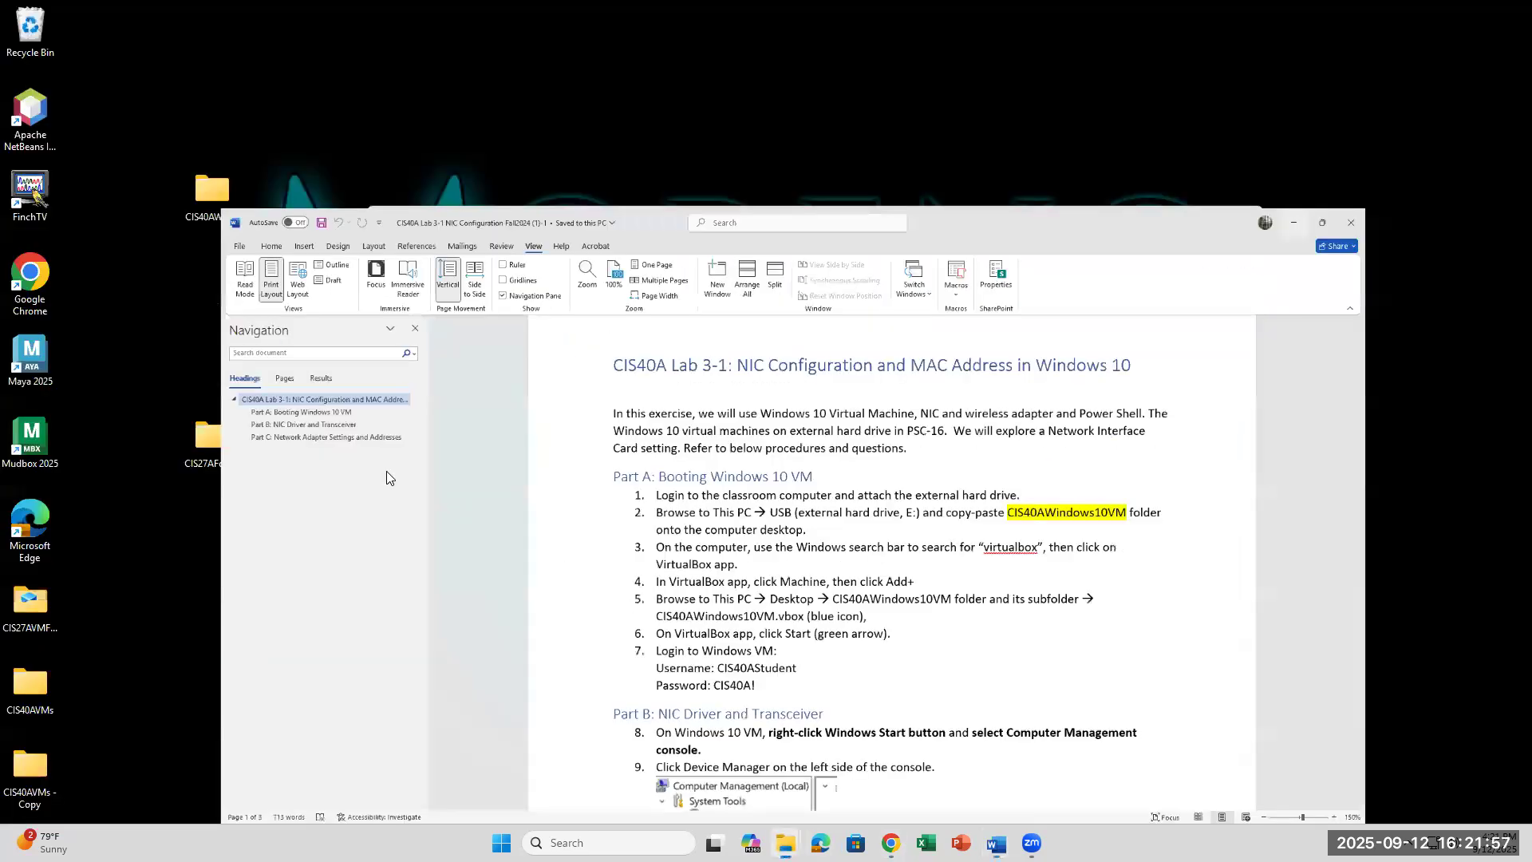
# Step: Bring the CIS40AVMs File Explorer window back into focus
pyautogui.click(785, 843)
pyautogui.moveTo(785, 843)
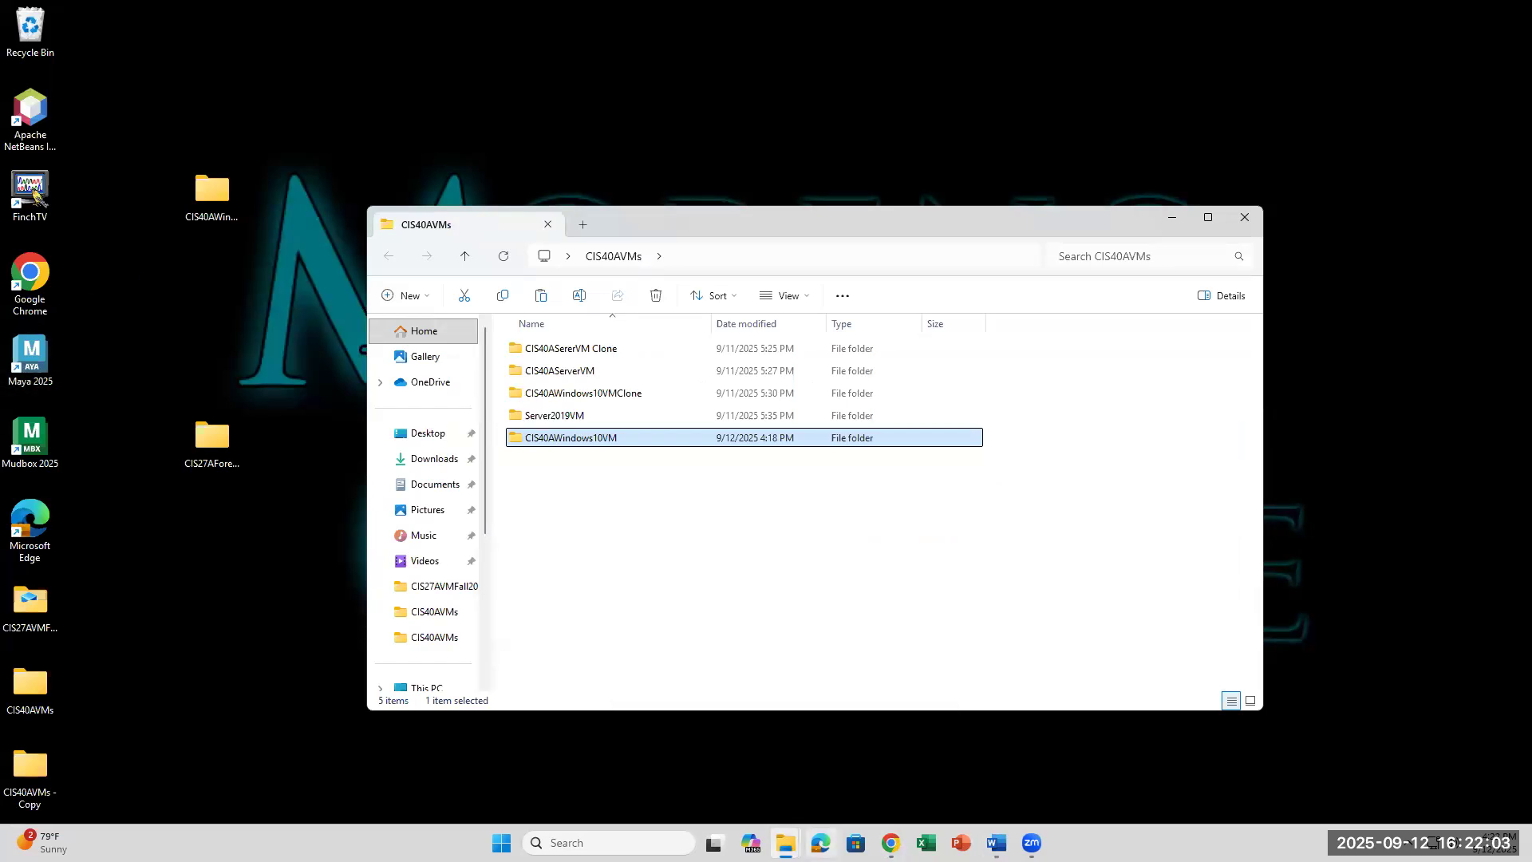
pyautogui.moveTo(890, 843)
pyautogui.click(785, 842)
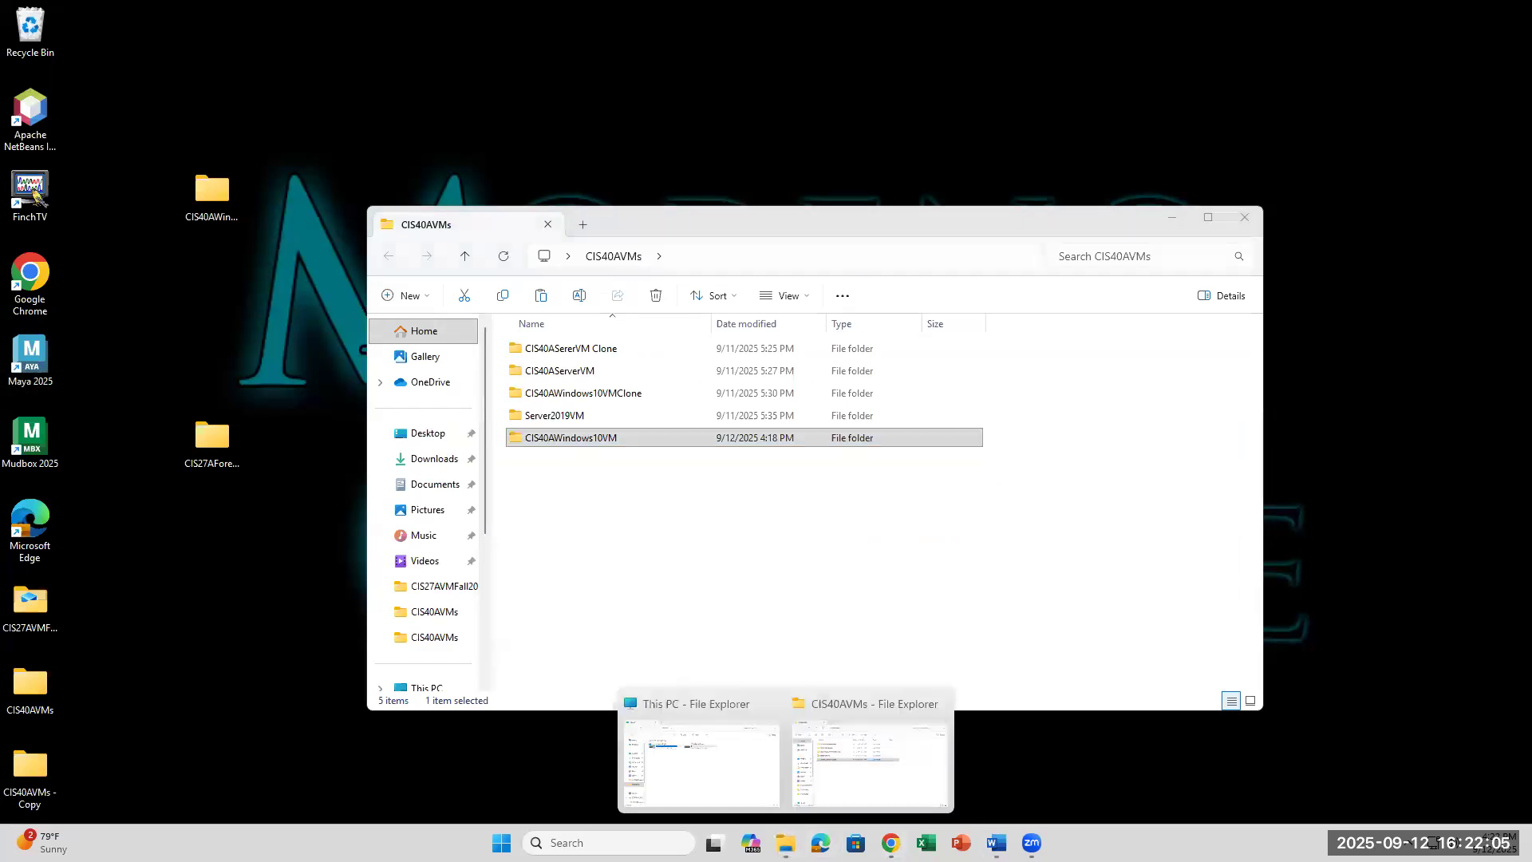
pyautogui.click(631, 602)
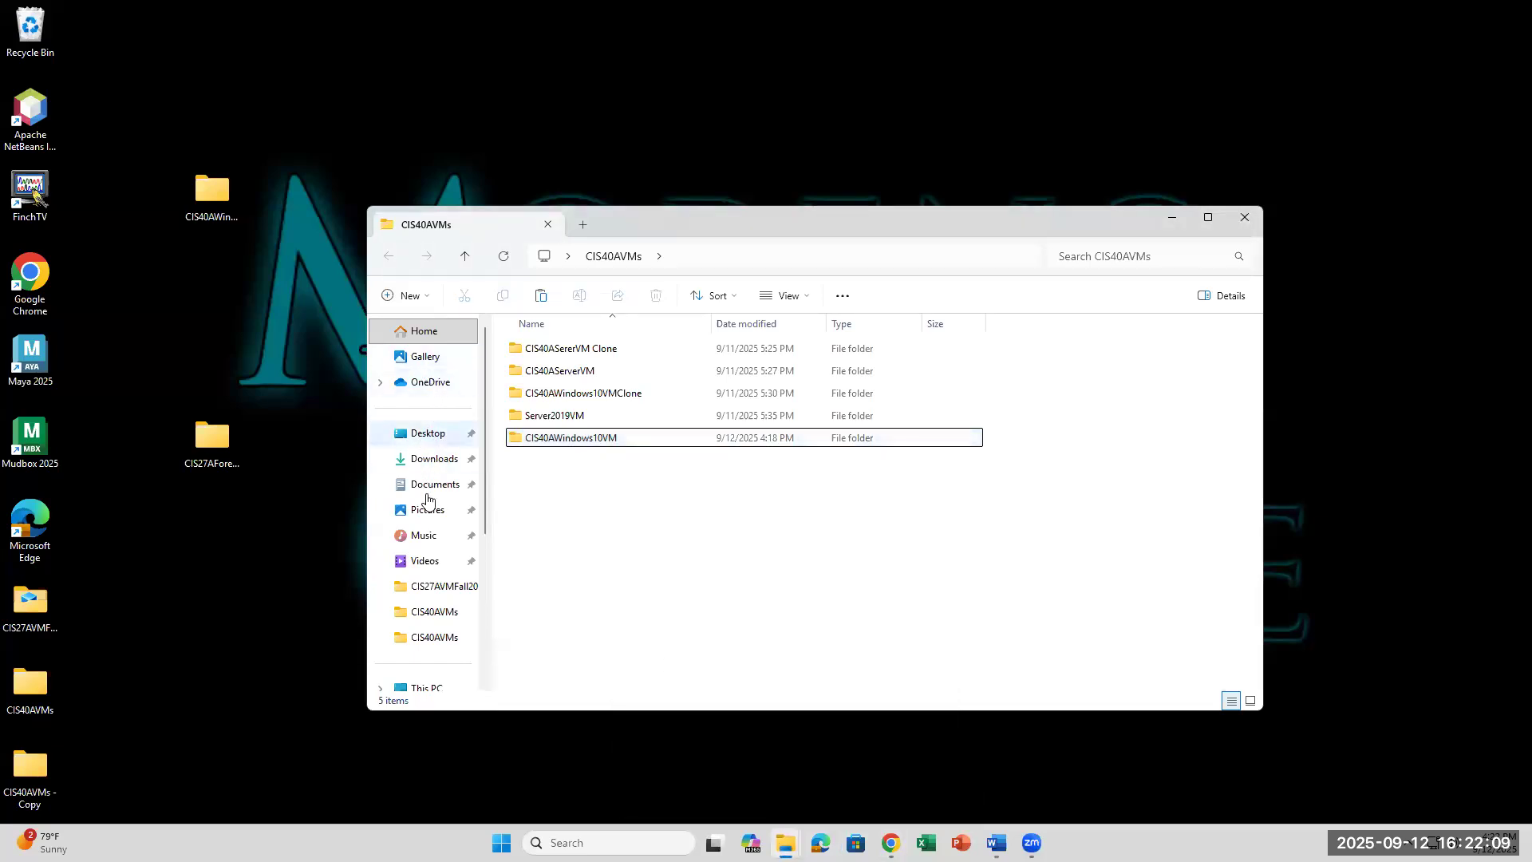
# Step: Go to the SP PHD U3 (E:) drive and select its CIS40AVMs folder
pyautogui.scroll(-3, 479, 570)
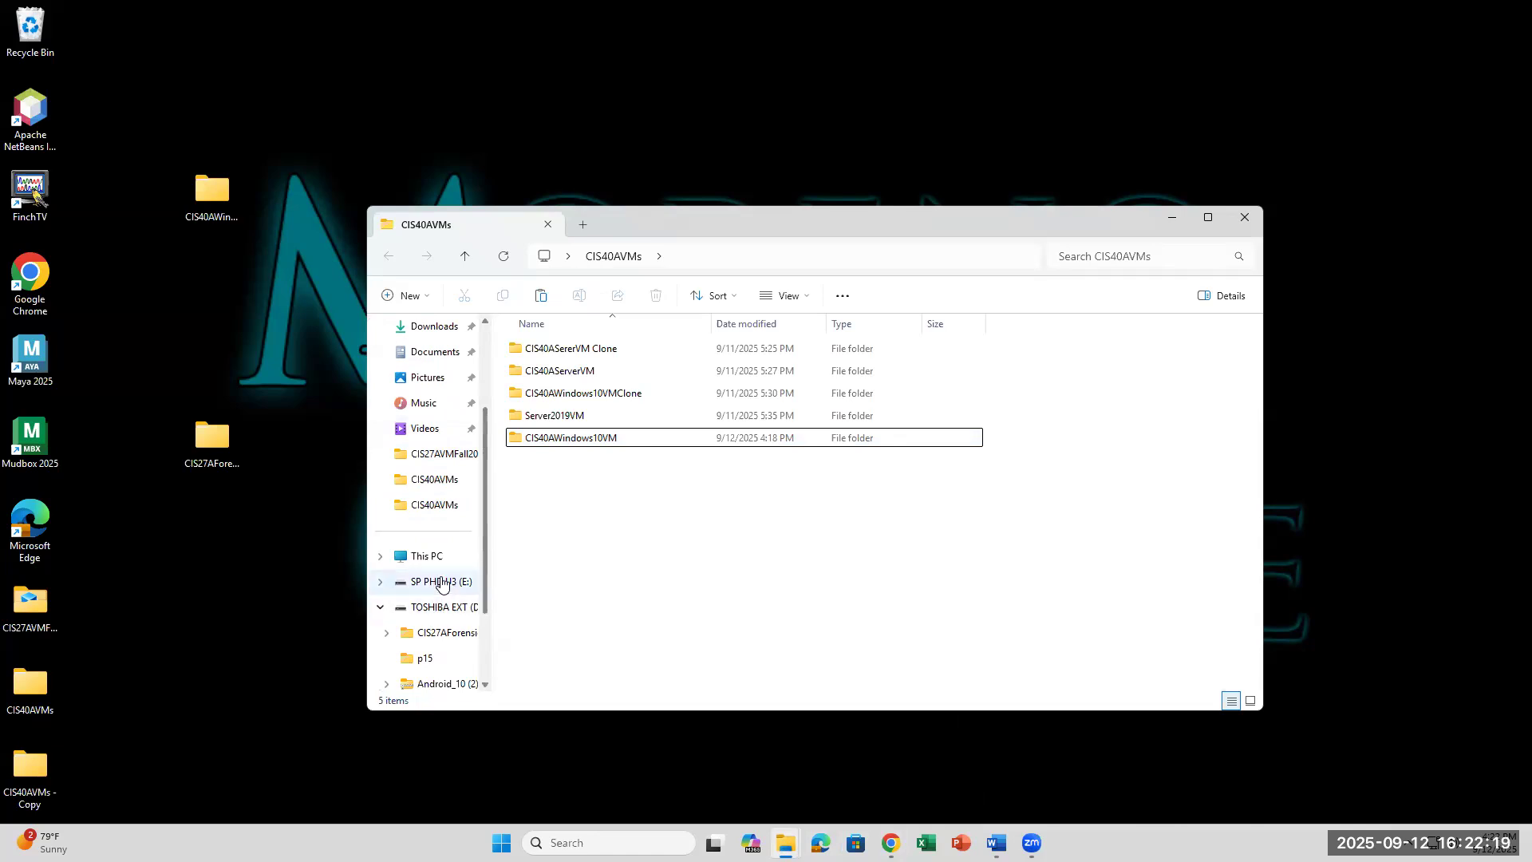
pyautogui.click(441, 584)
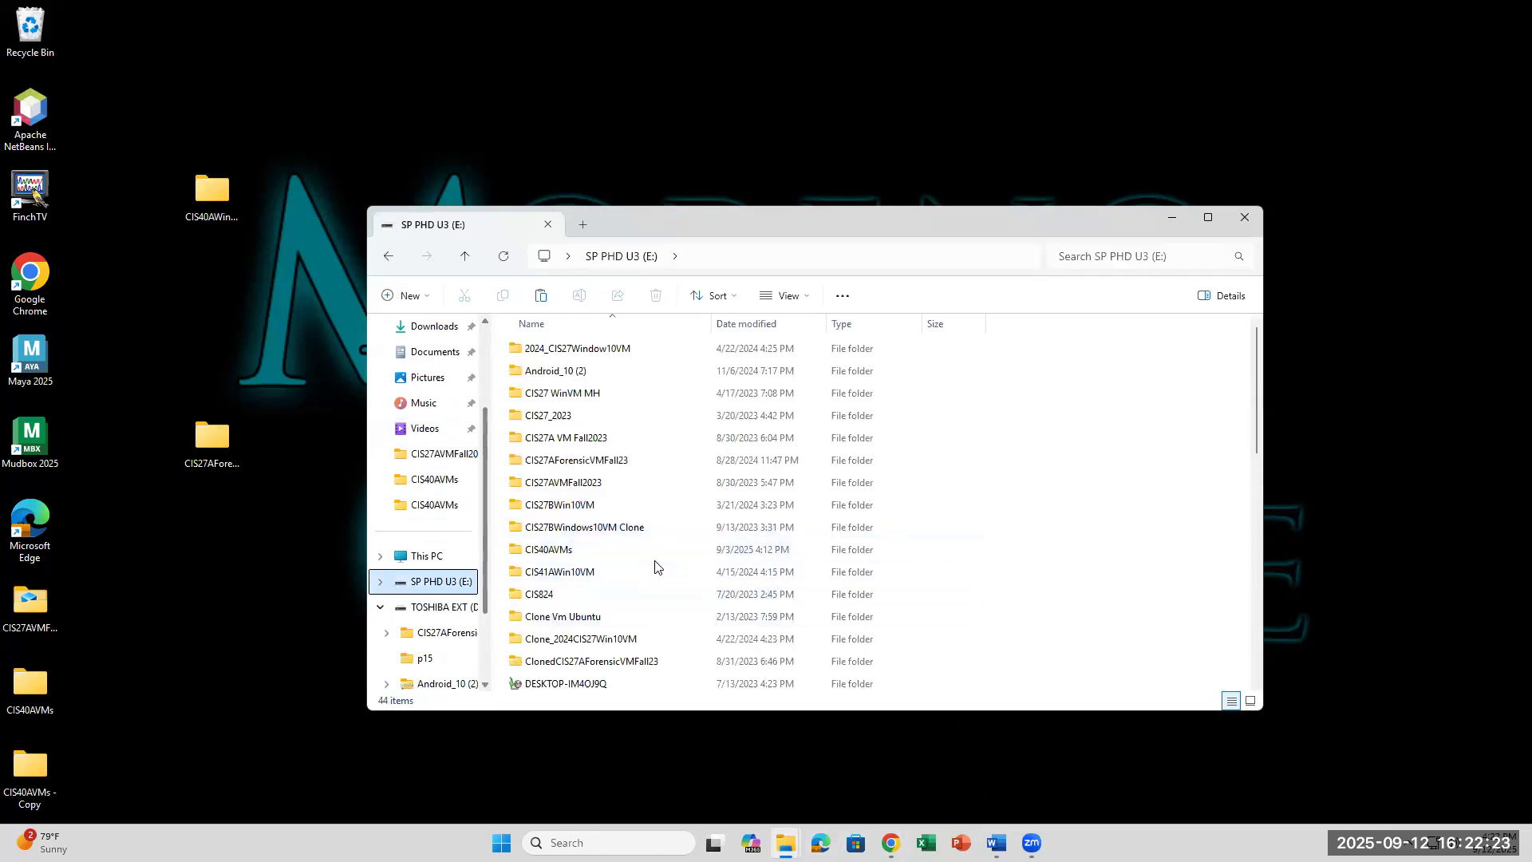
pyautogui.click(588, 556)
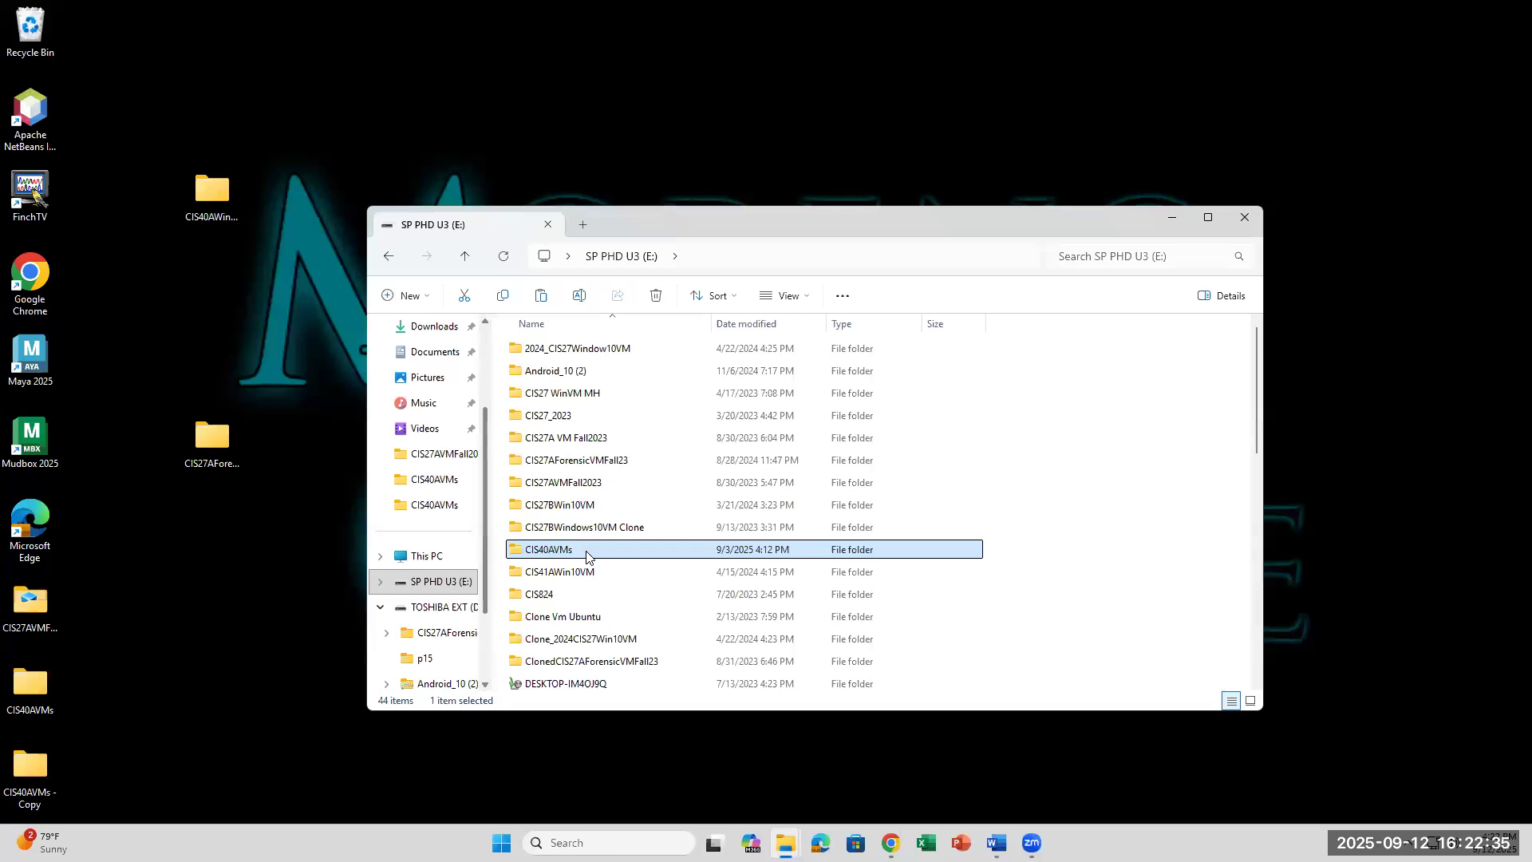
# Step: Open E:\CIS40AVMs and select the CIS40AWindows10VM folder inside it
pyautogui.doubleClick(587, 556)
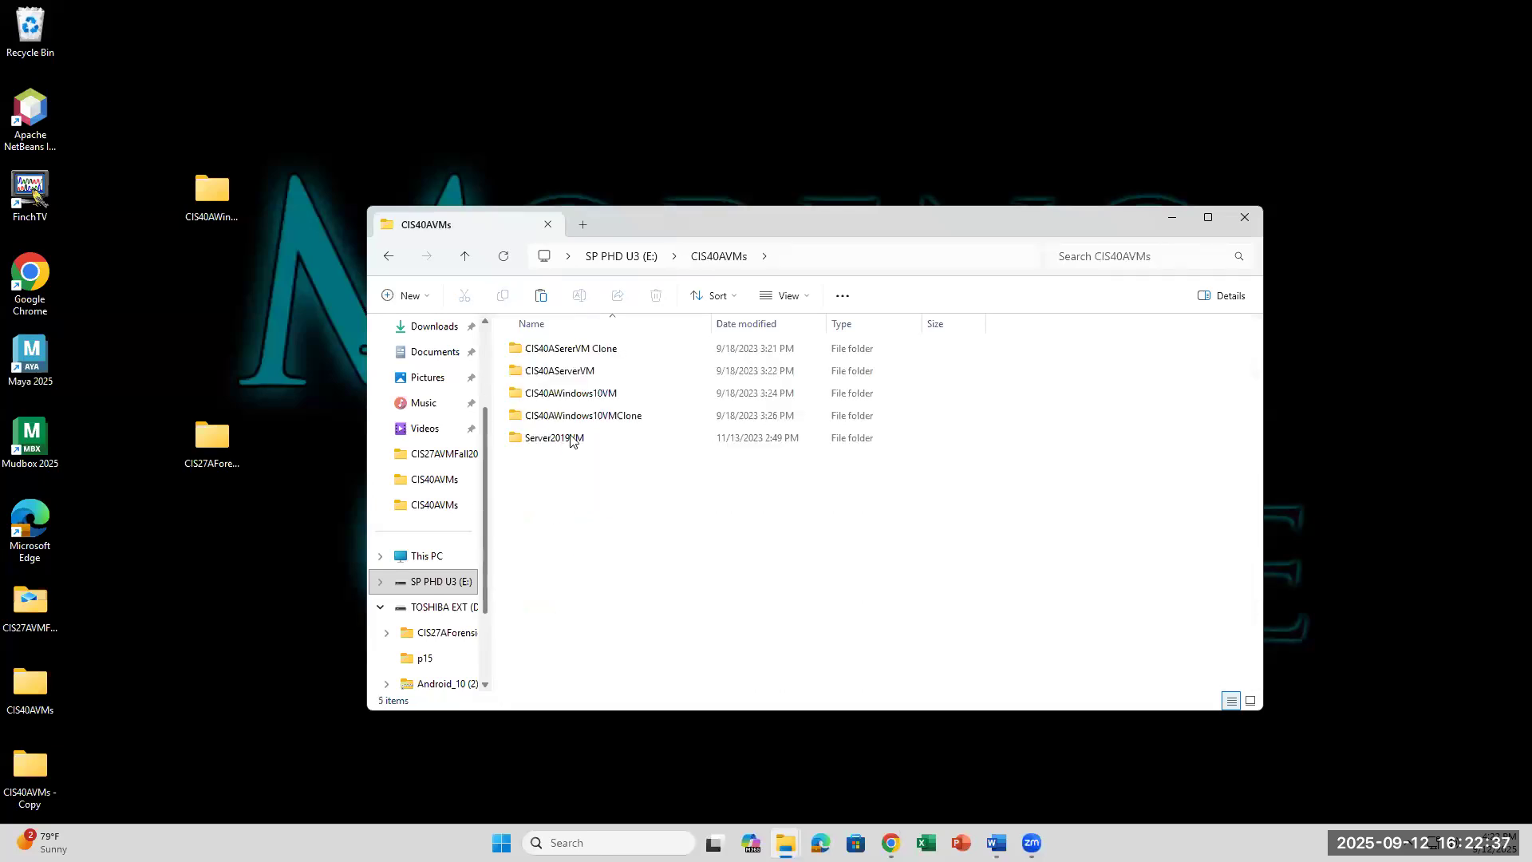
pyautogui.click(583, 395)
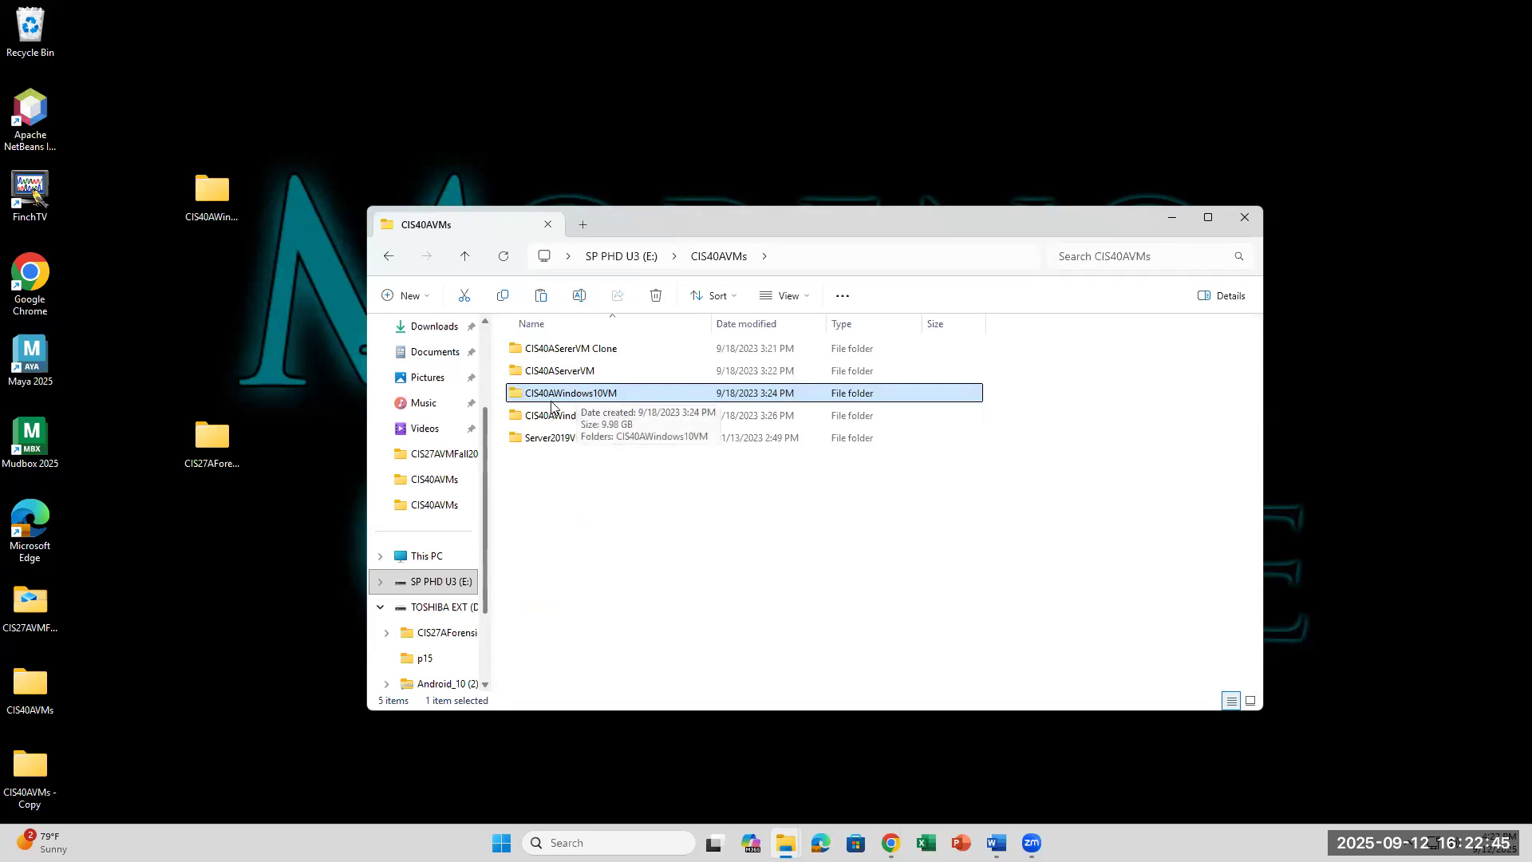
pyautogui.click(613, 261)
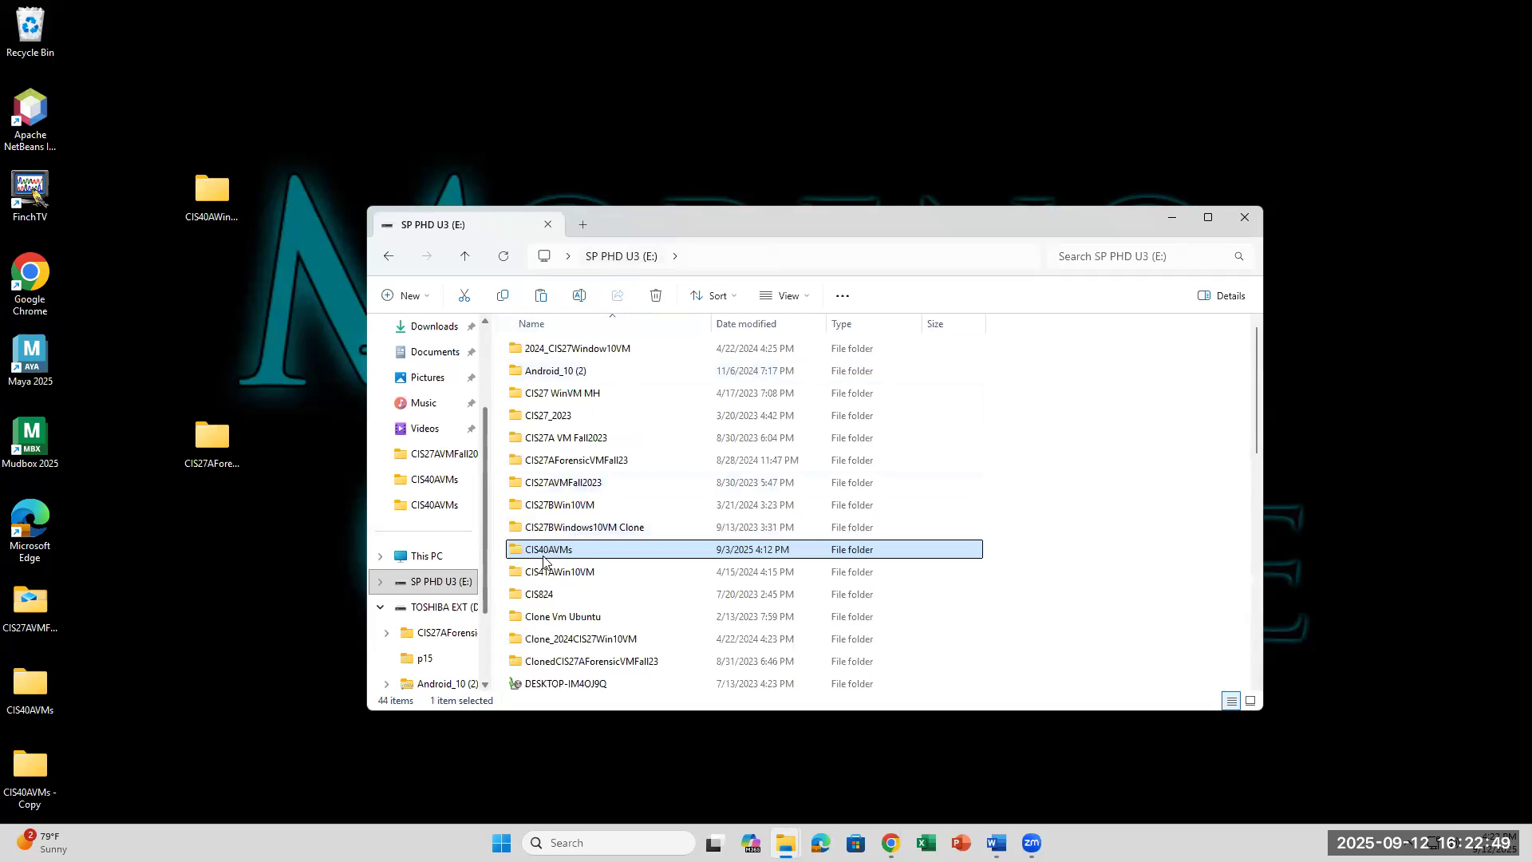
pyautogui.moveTo(544, 559)
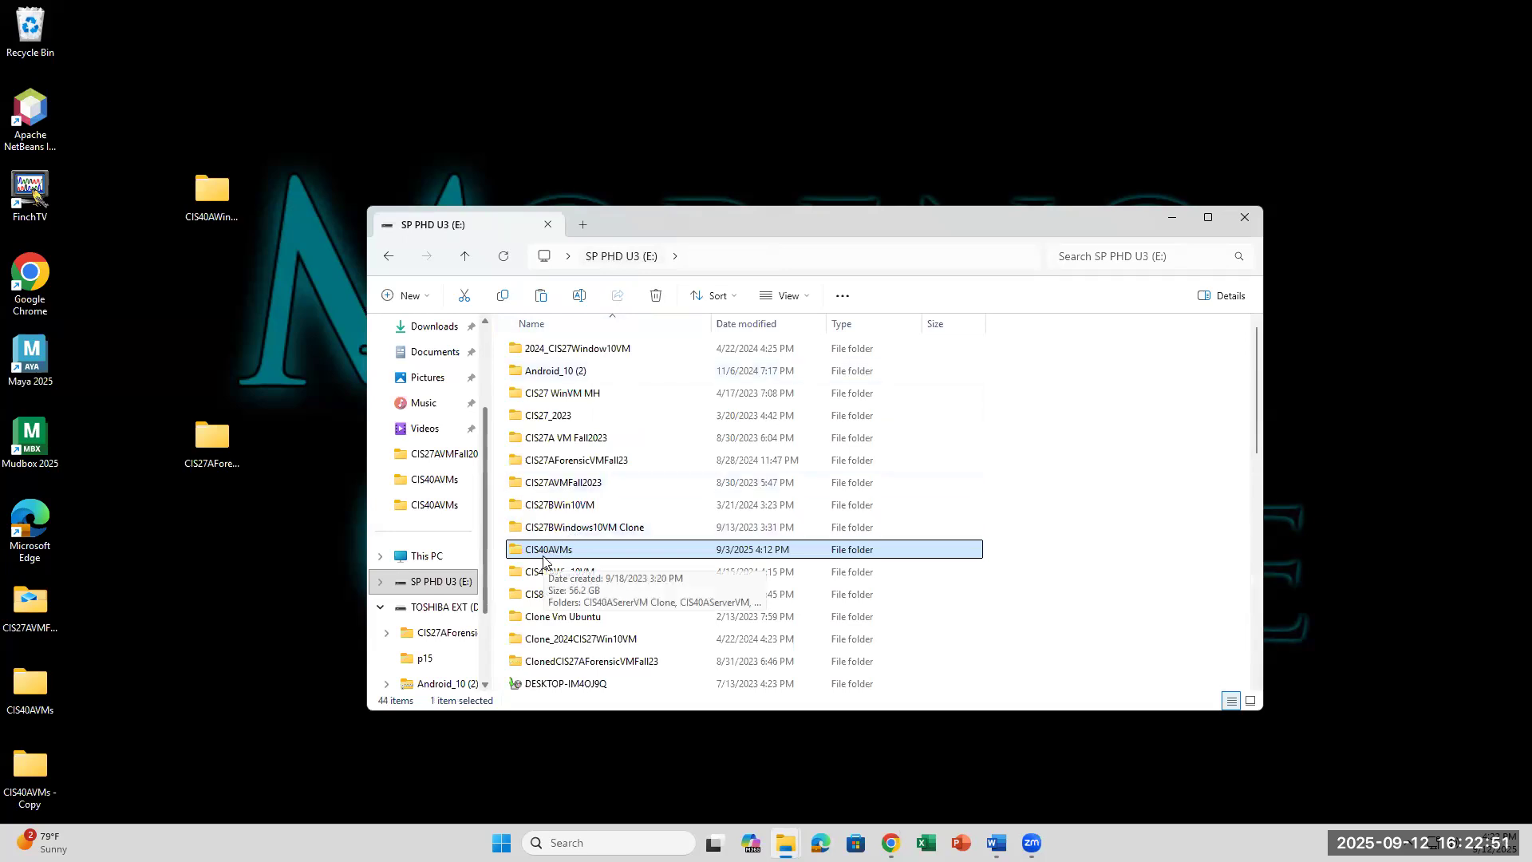
pyautogui.doubleClick(583, 551)
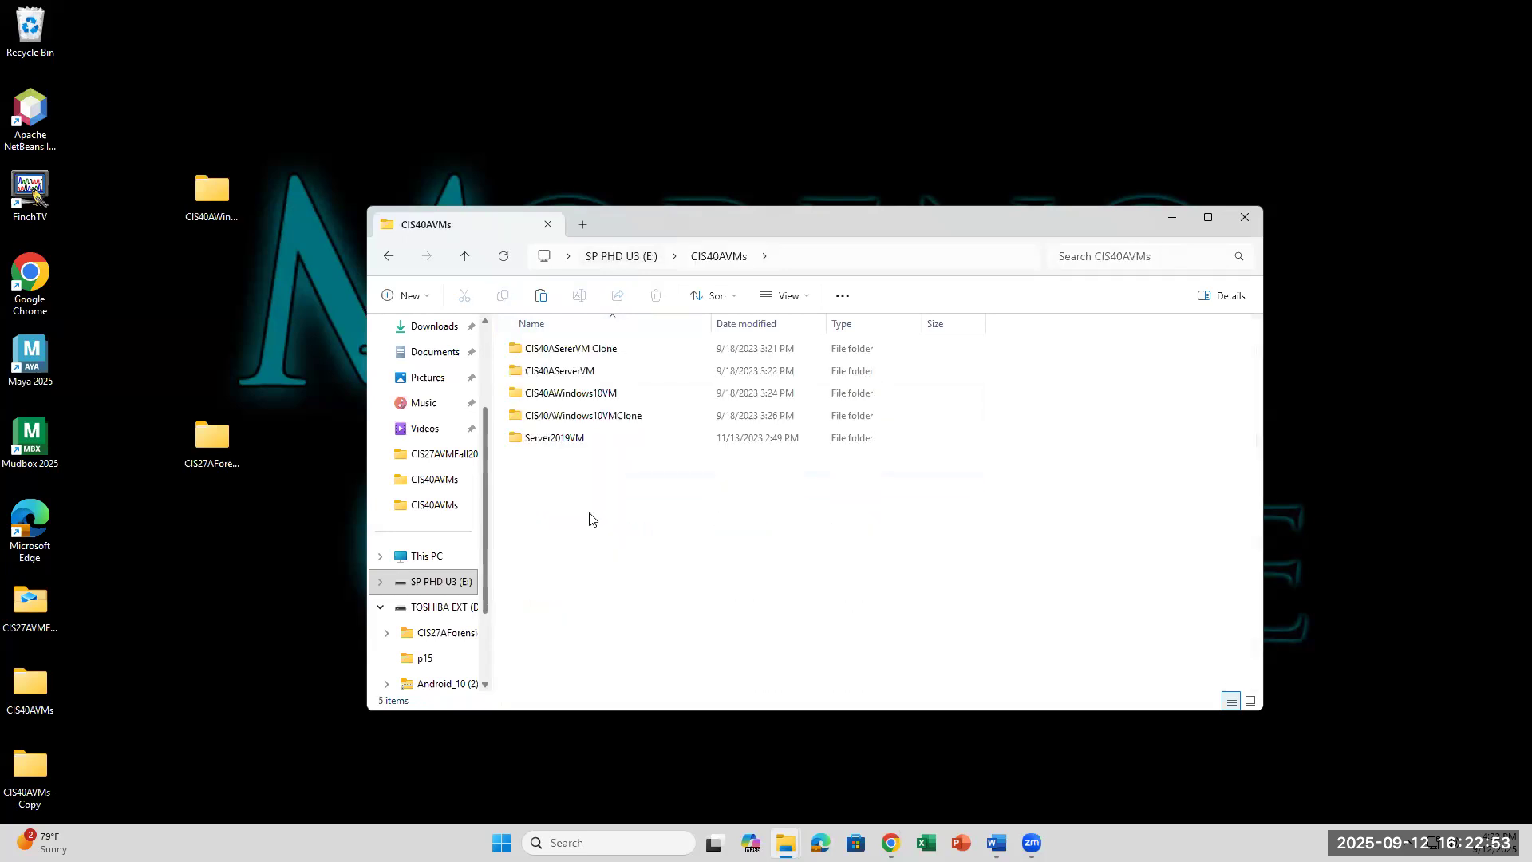
pyautogui.moveTo(621, 398)
pyautogui.click(621, 399)
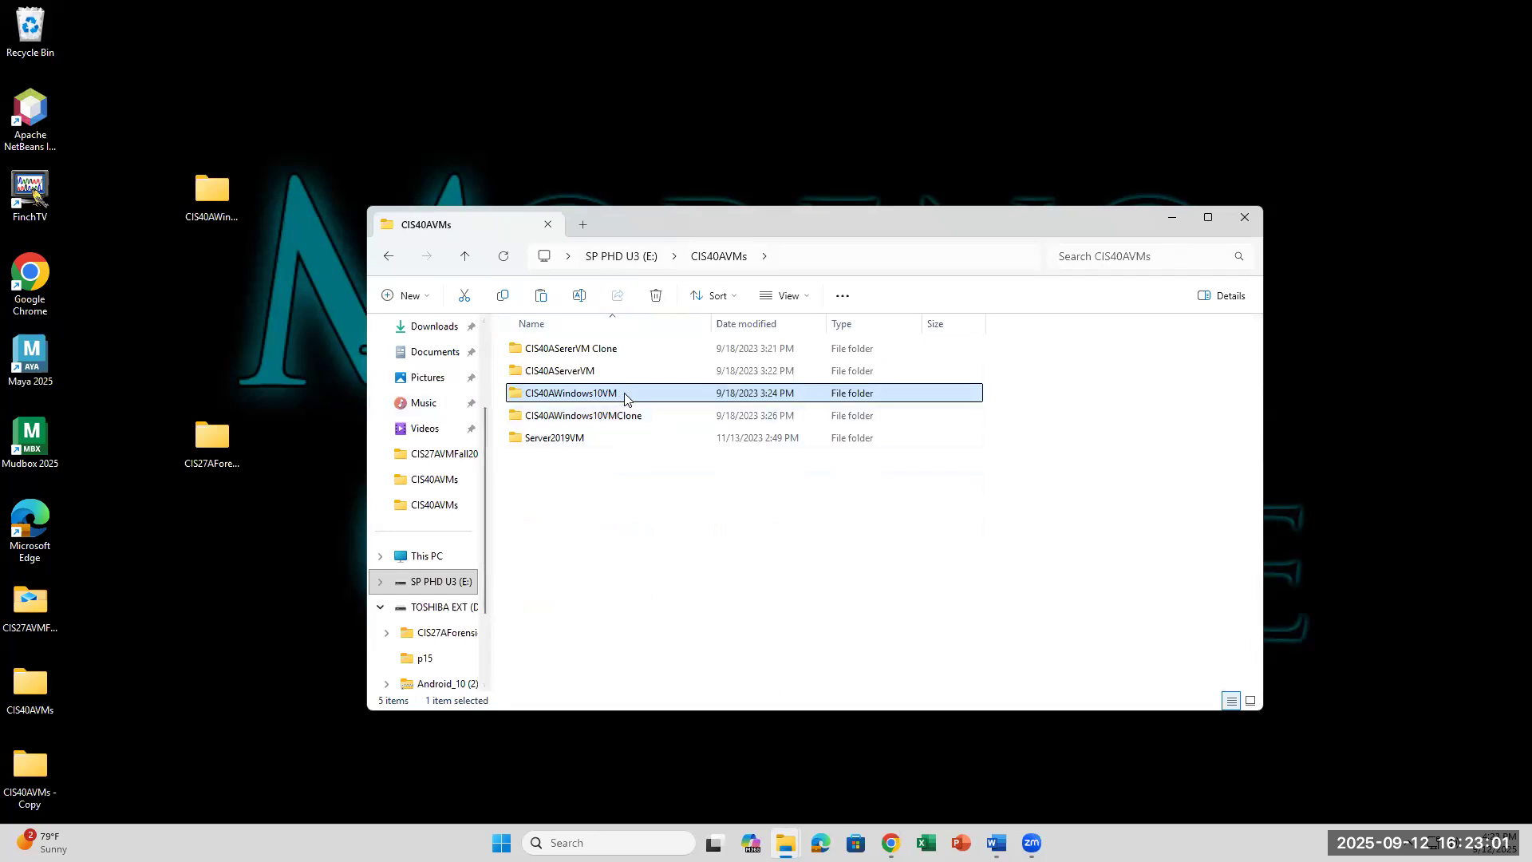
pyautogui.moveTo(625, 399)
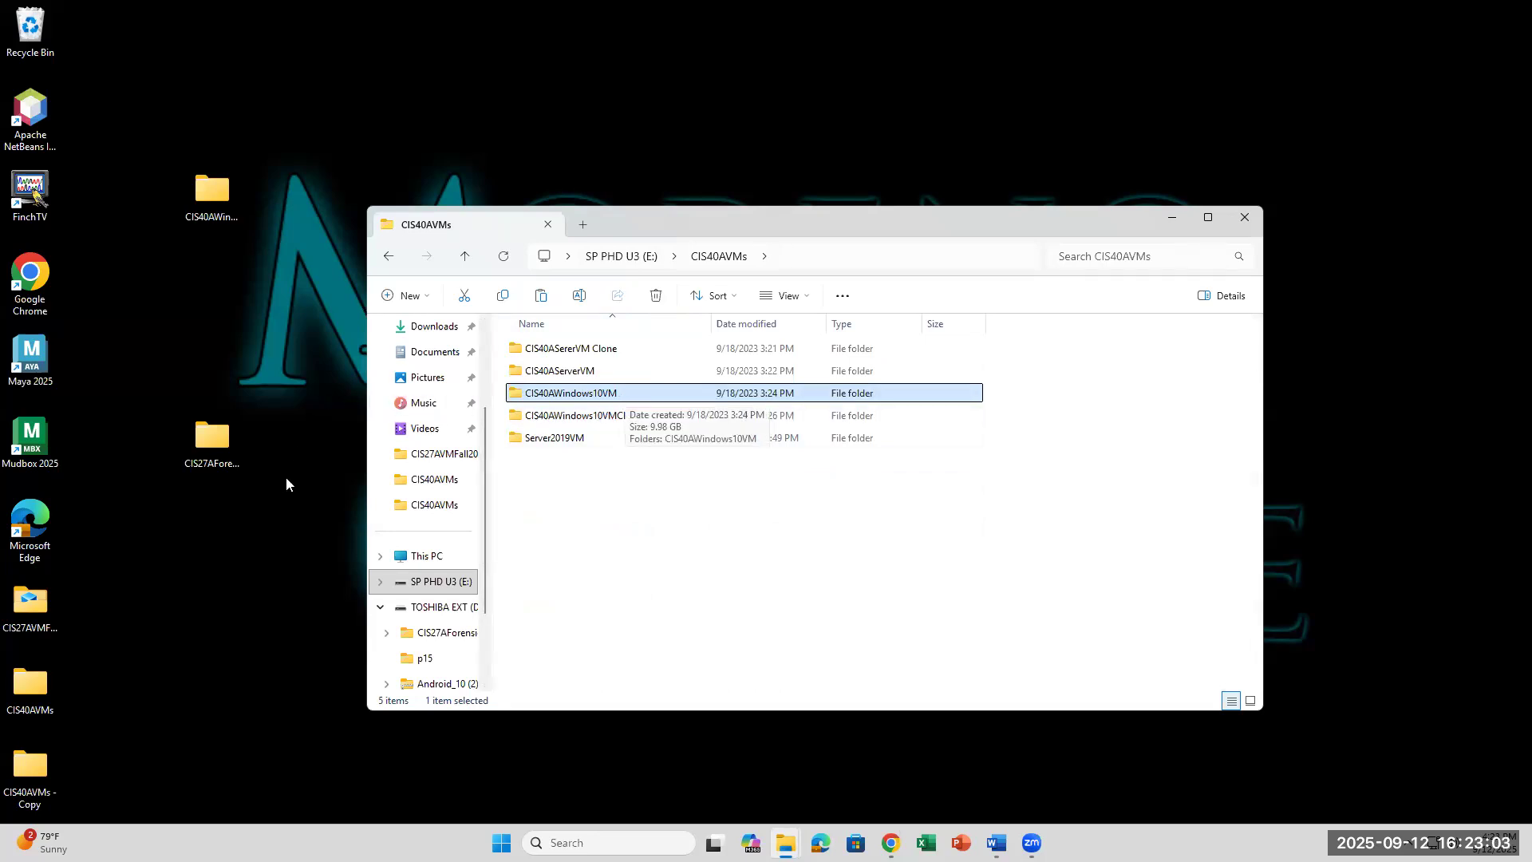
# Step: Open the desktop's CIS40AWindows10VM folder in its own Explorer window
pyautogui.click(282, 559)
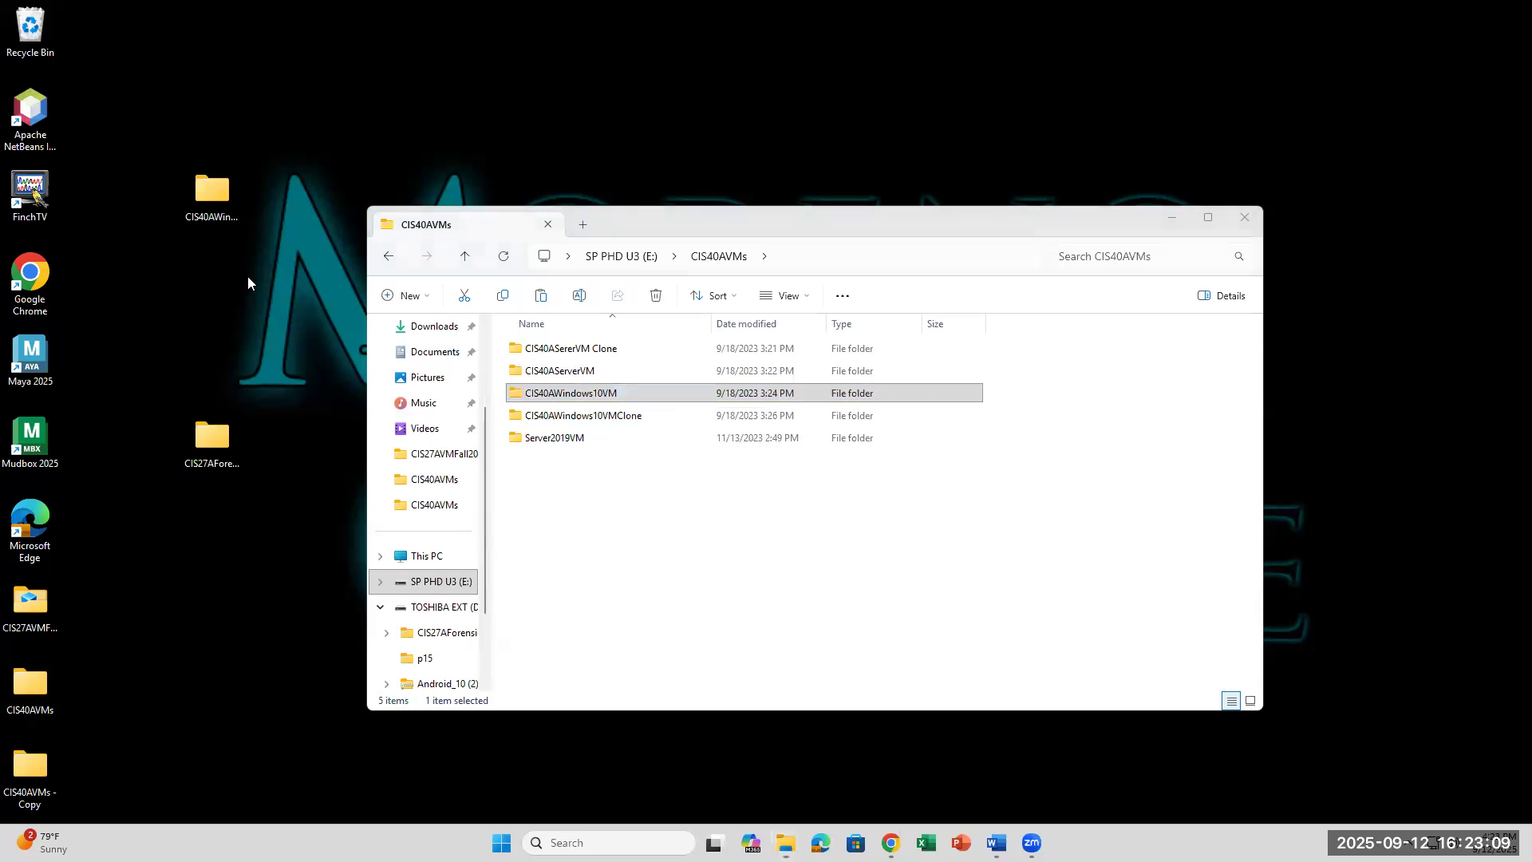
pyautogui.click(223, 192)
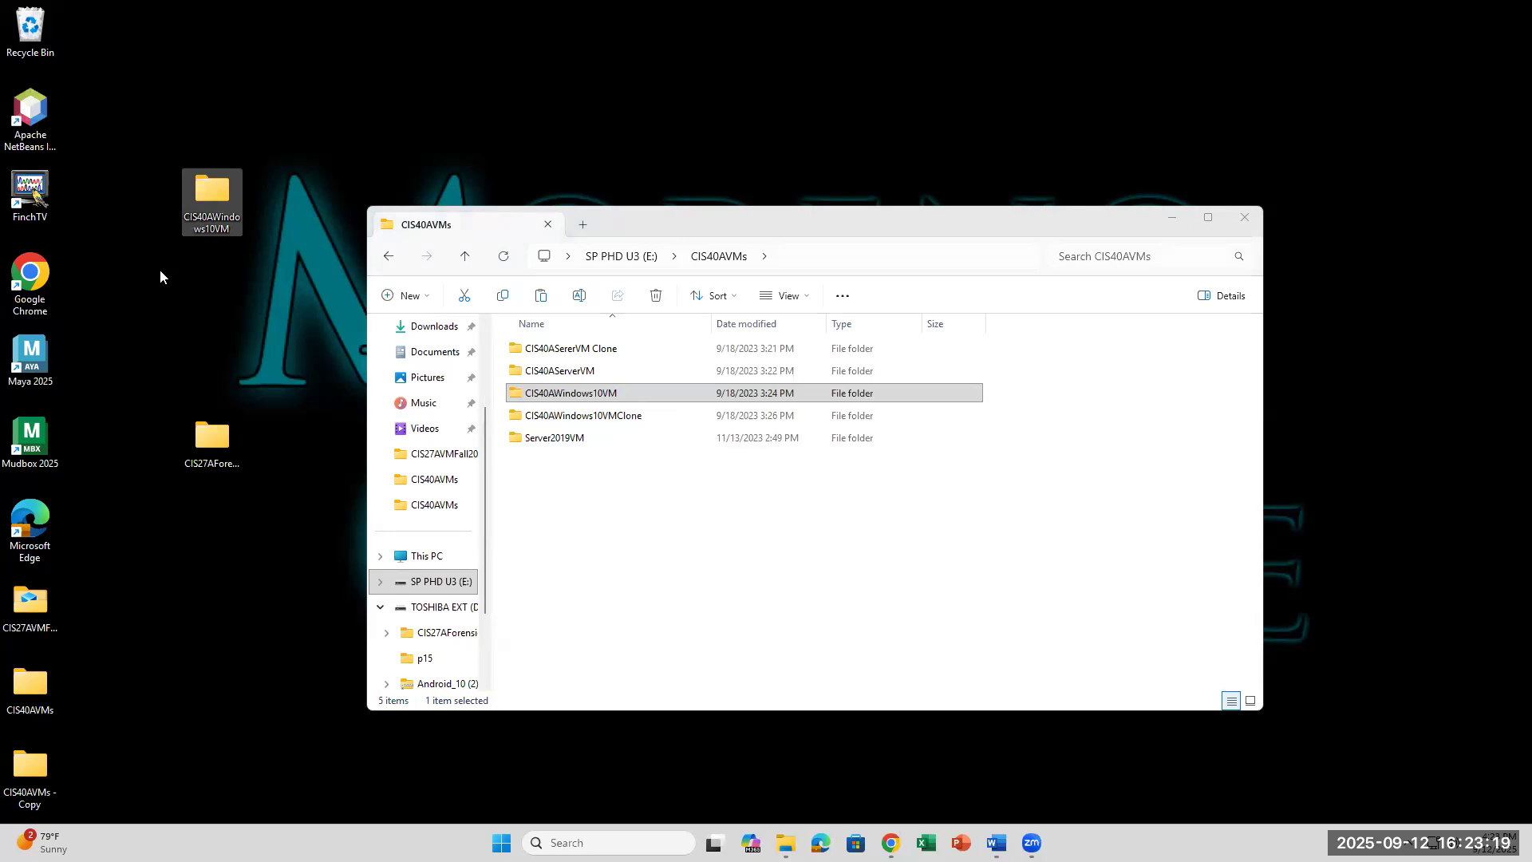
pyautogui.doubleClick(221, 188)
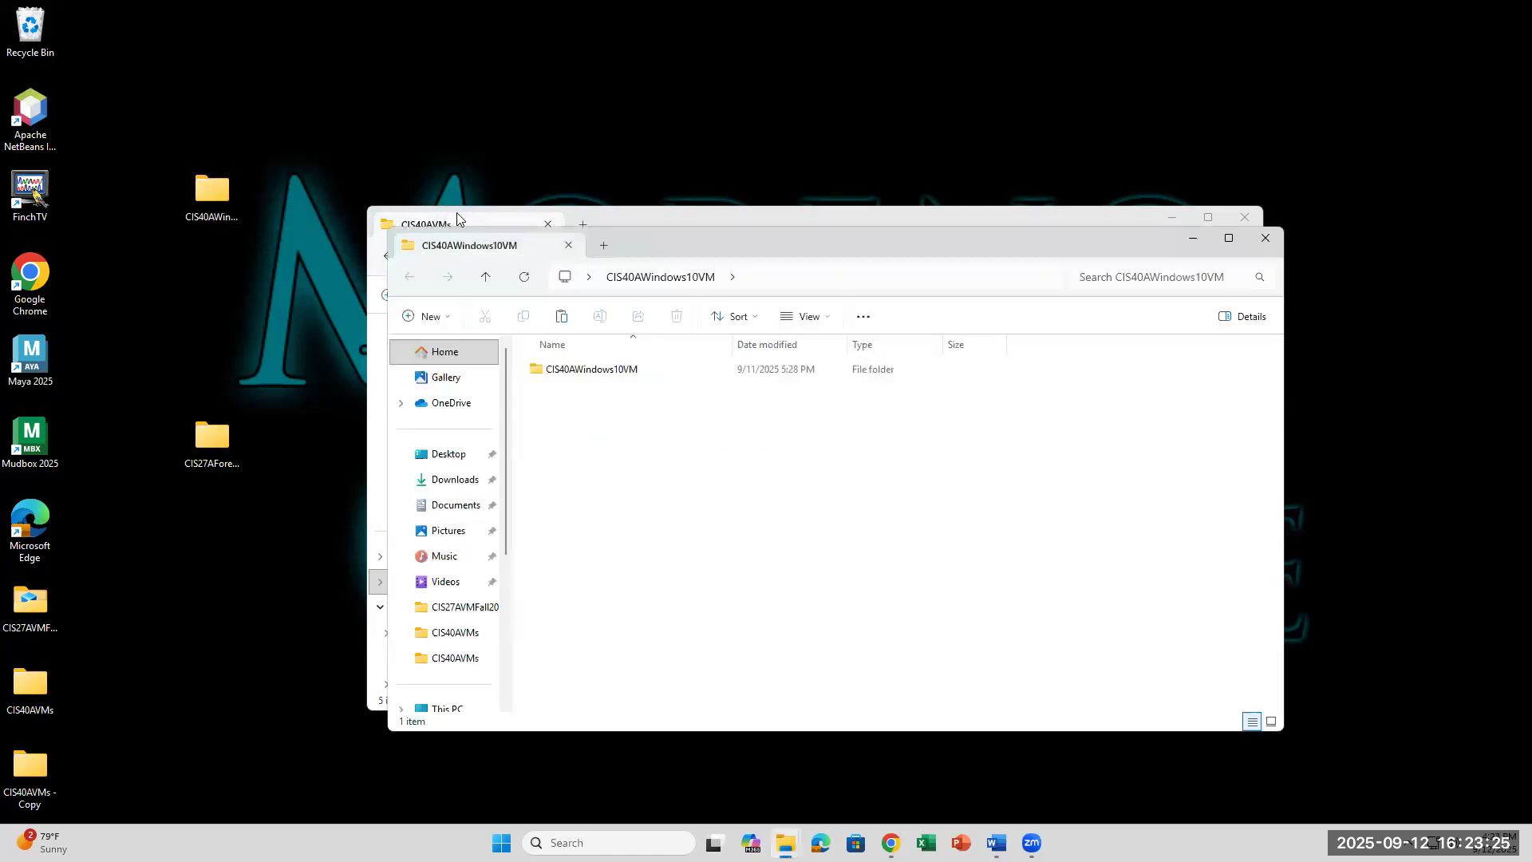
# Step: Open the inner CIS40AWindows10VM folder to see the VM files, then compare with E:\CIS40AVMs
pyautogui.doubleClick(639, 375)
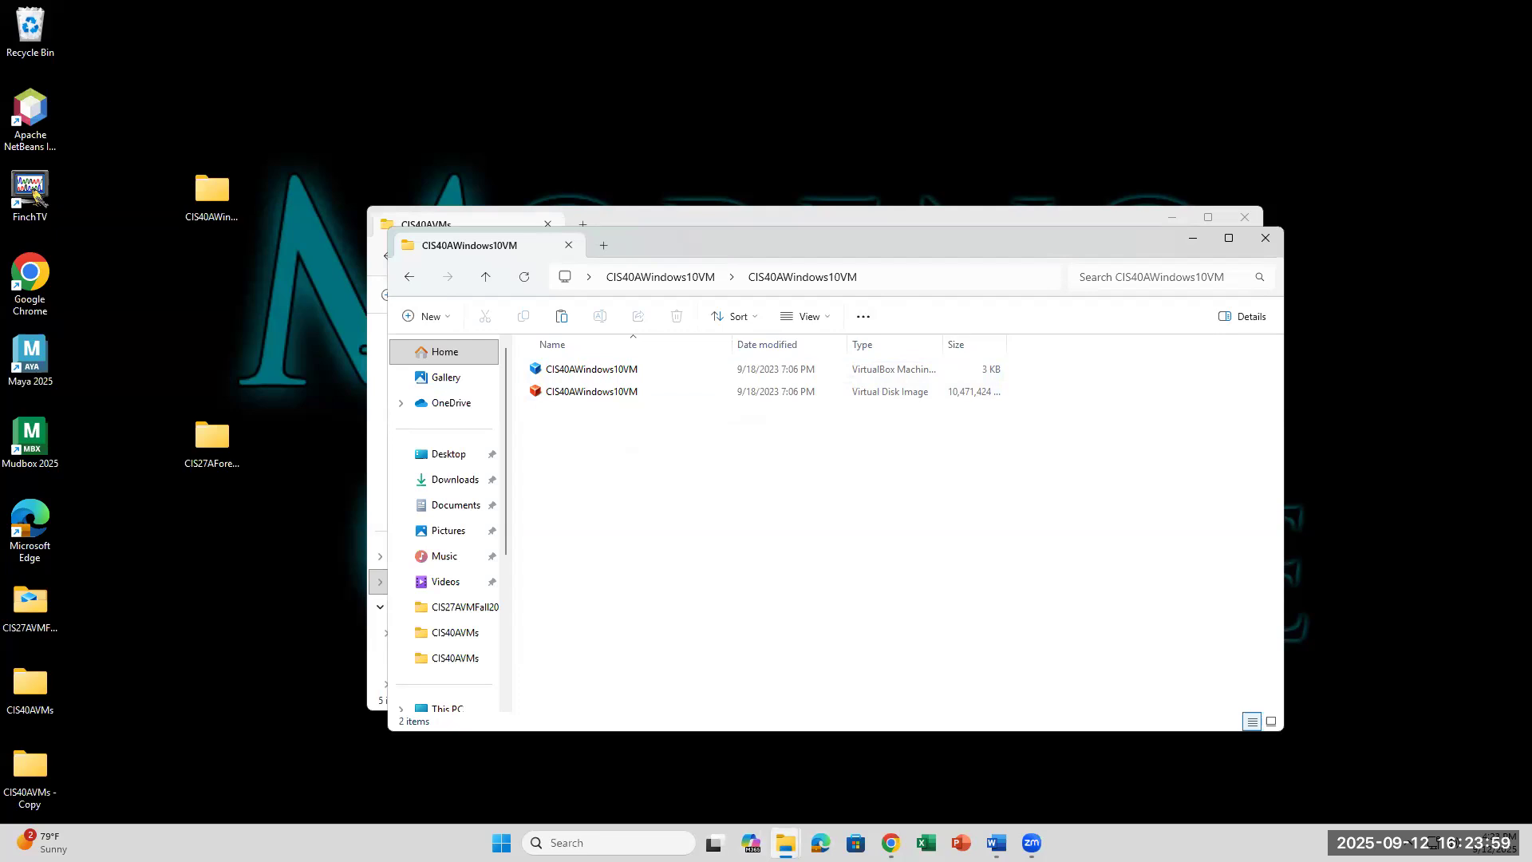
pyautogui.moveTo(785, 843)
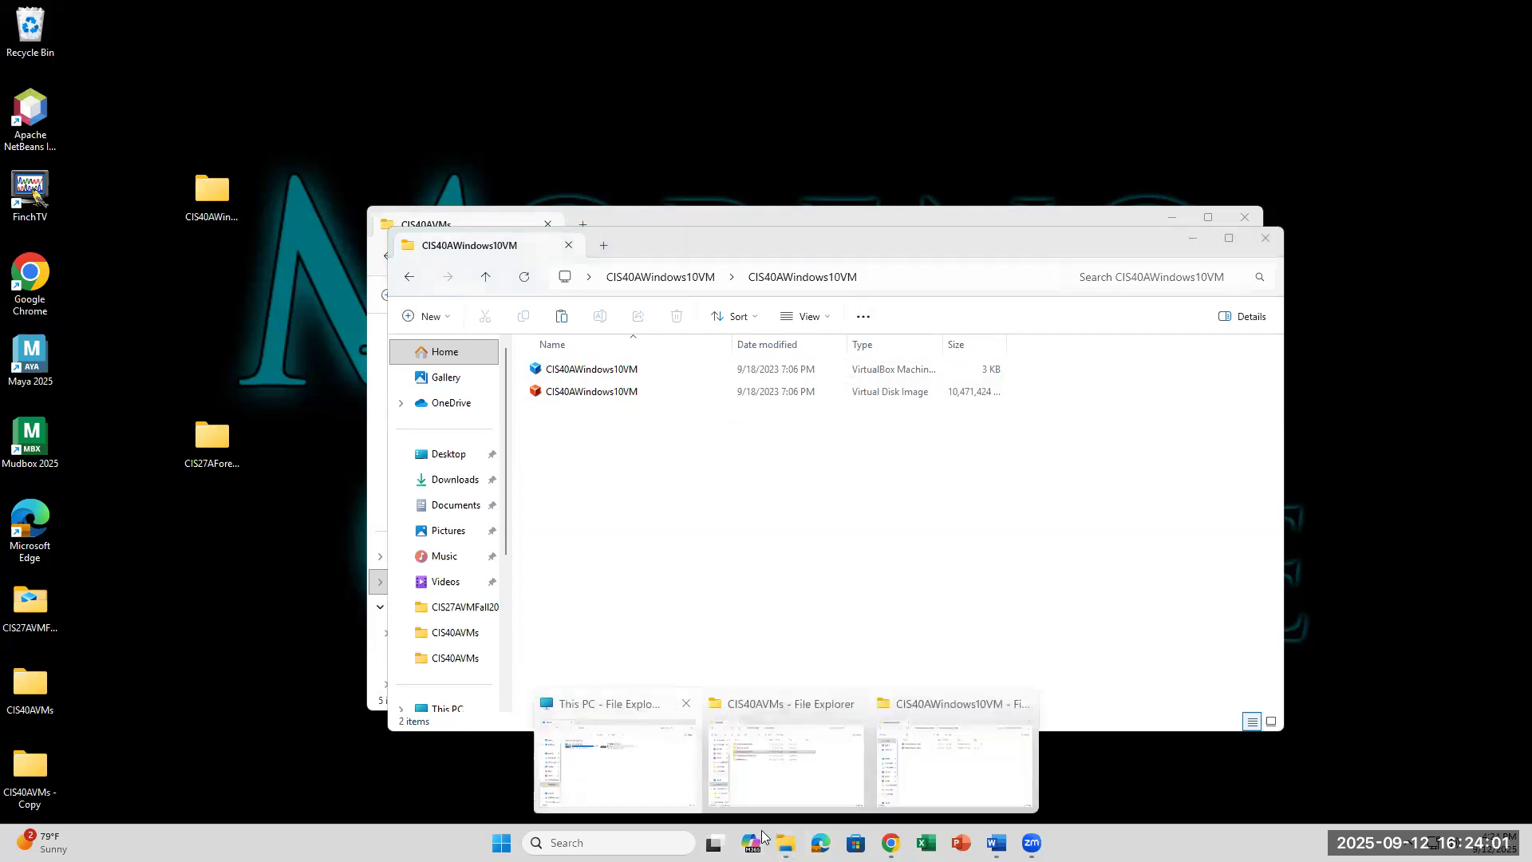
pyautogui.click(619, 766)
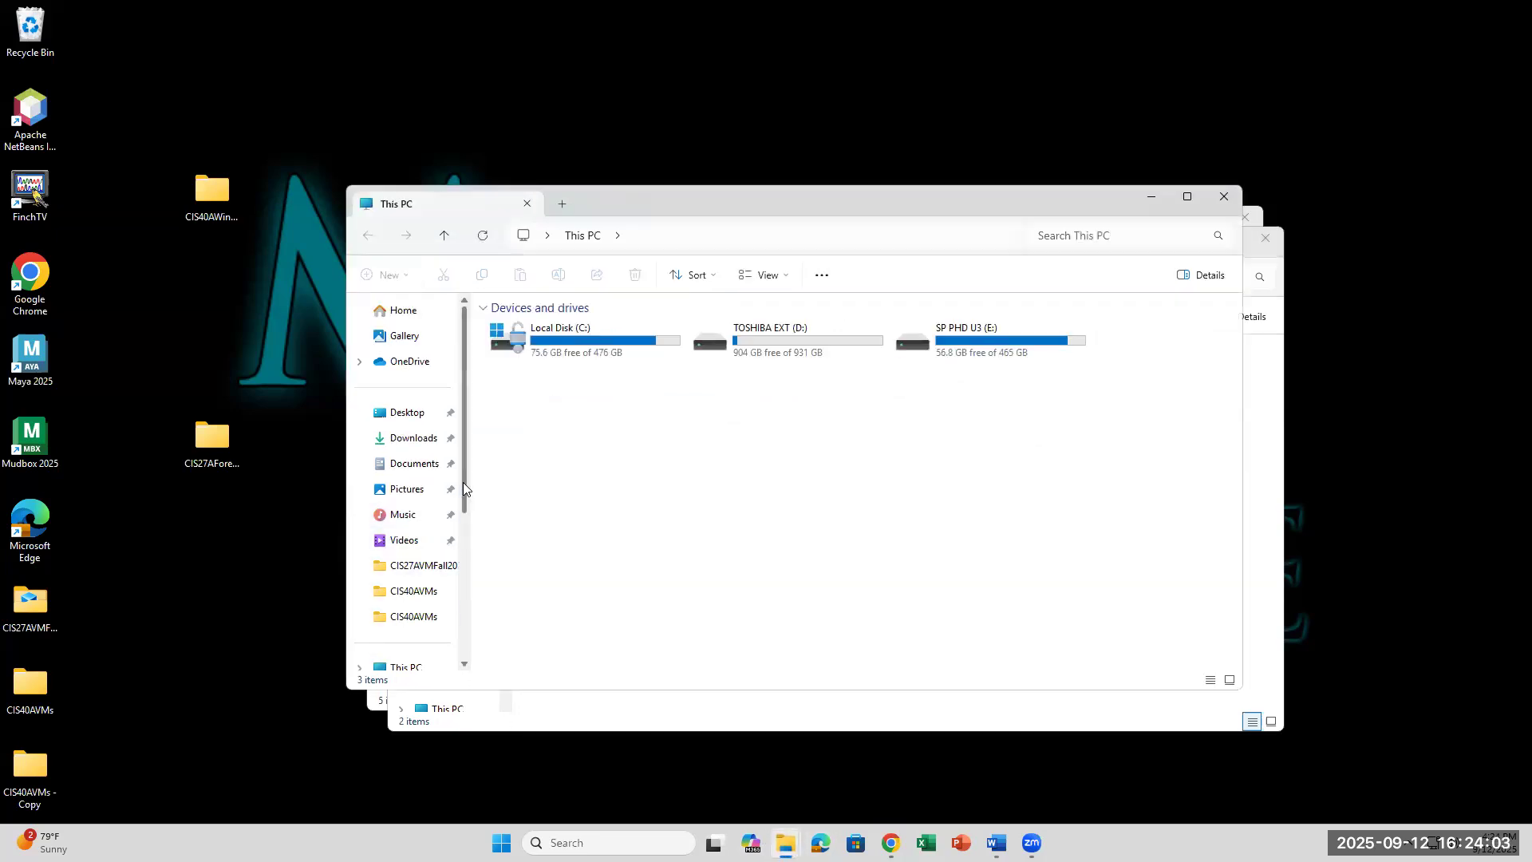
pyautogui.scroll(-3, 463, 482)
pyautogui.click(420, 509)
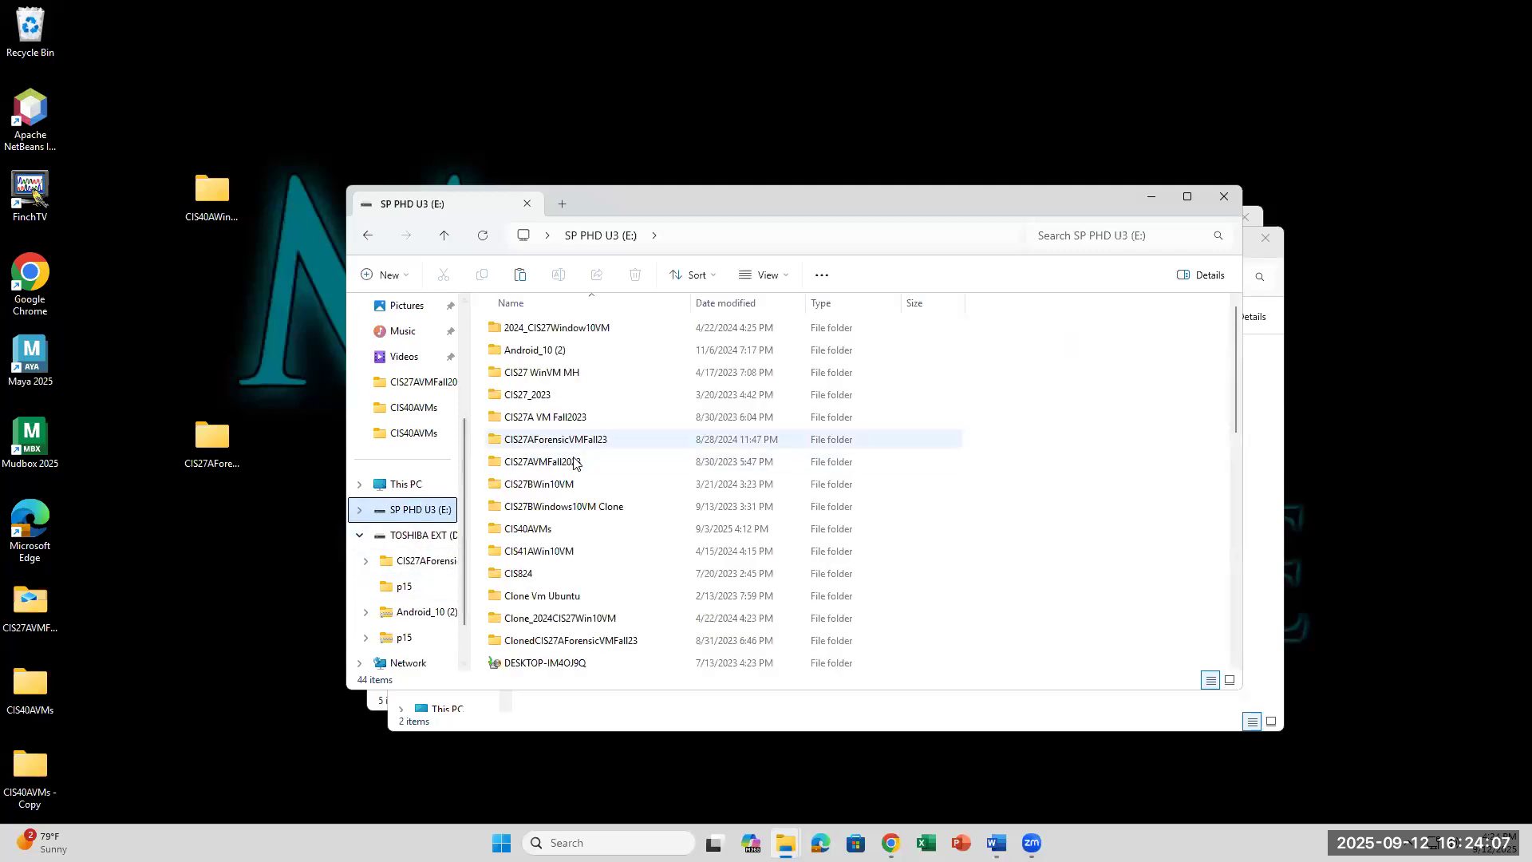
pyautogui.doubleClick(556, 533)
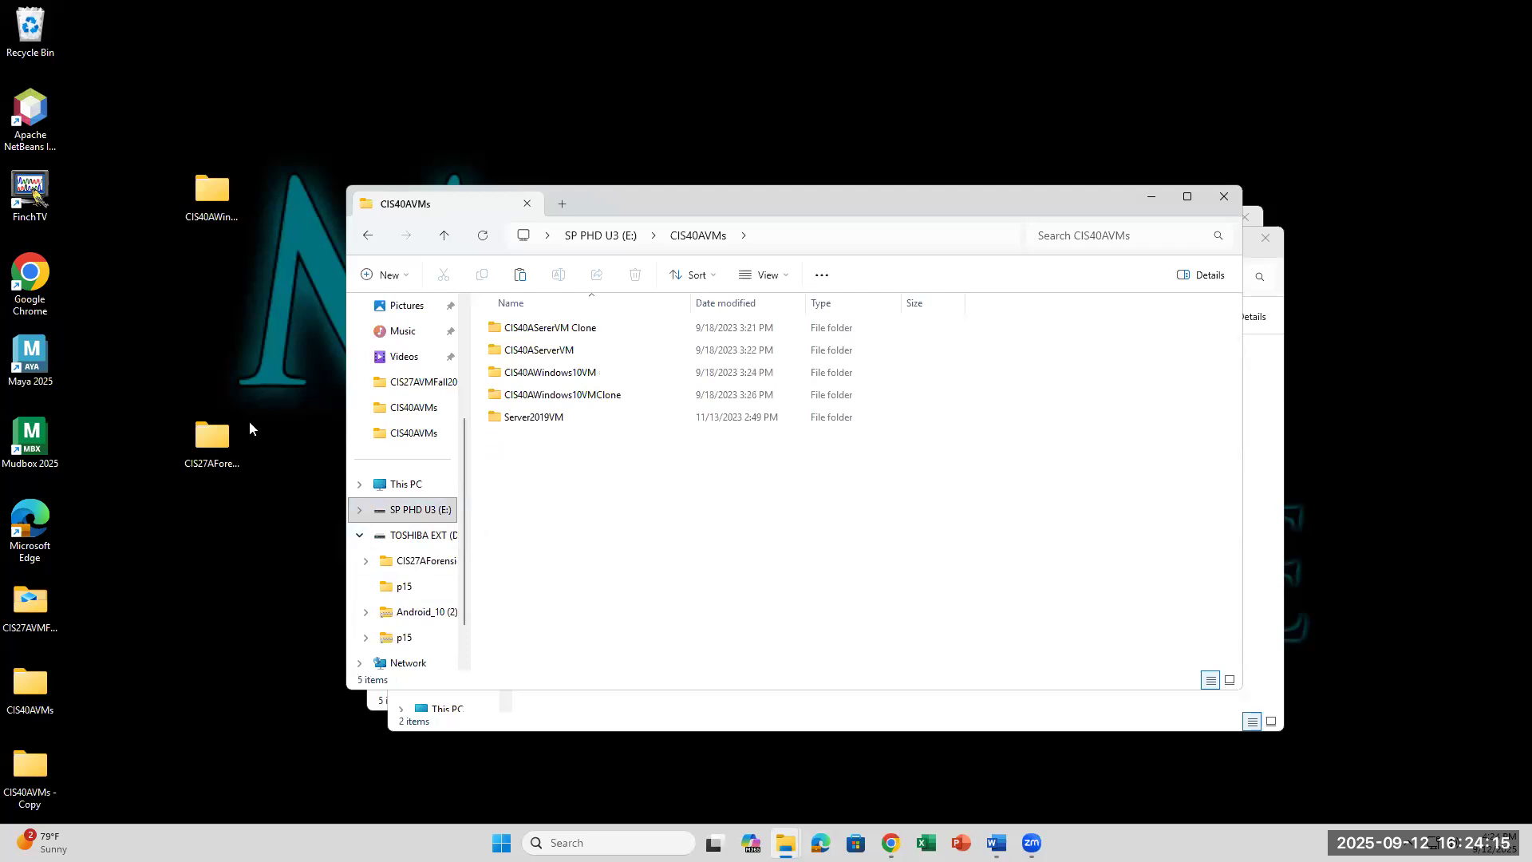
# Step: Minimize the CIS40AVMs window and reopen the desktop CIS40AWindows10VM folder
pyautogui.click(201, 196)
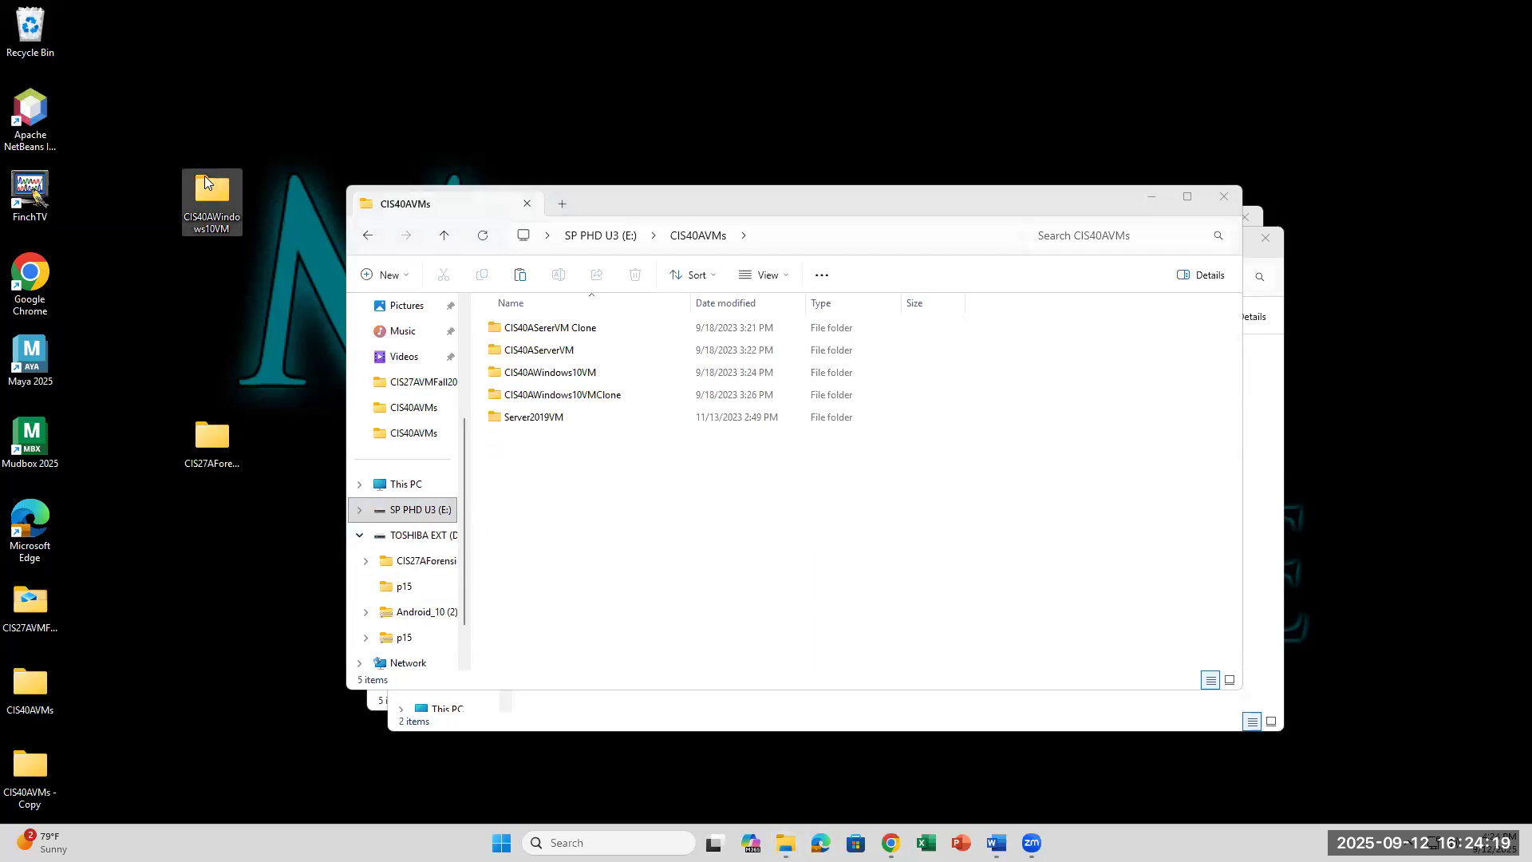
pyautogui.moveTo(174, 218)
pyautogui.click(1152, 200)
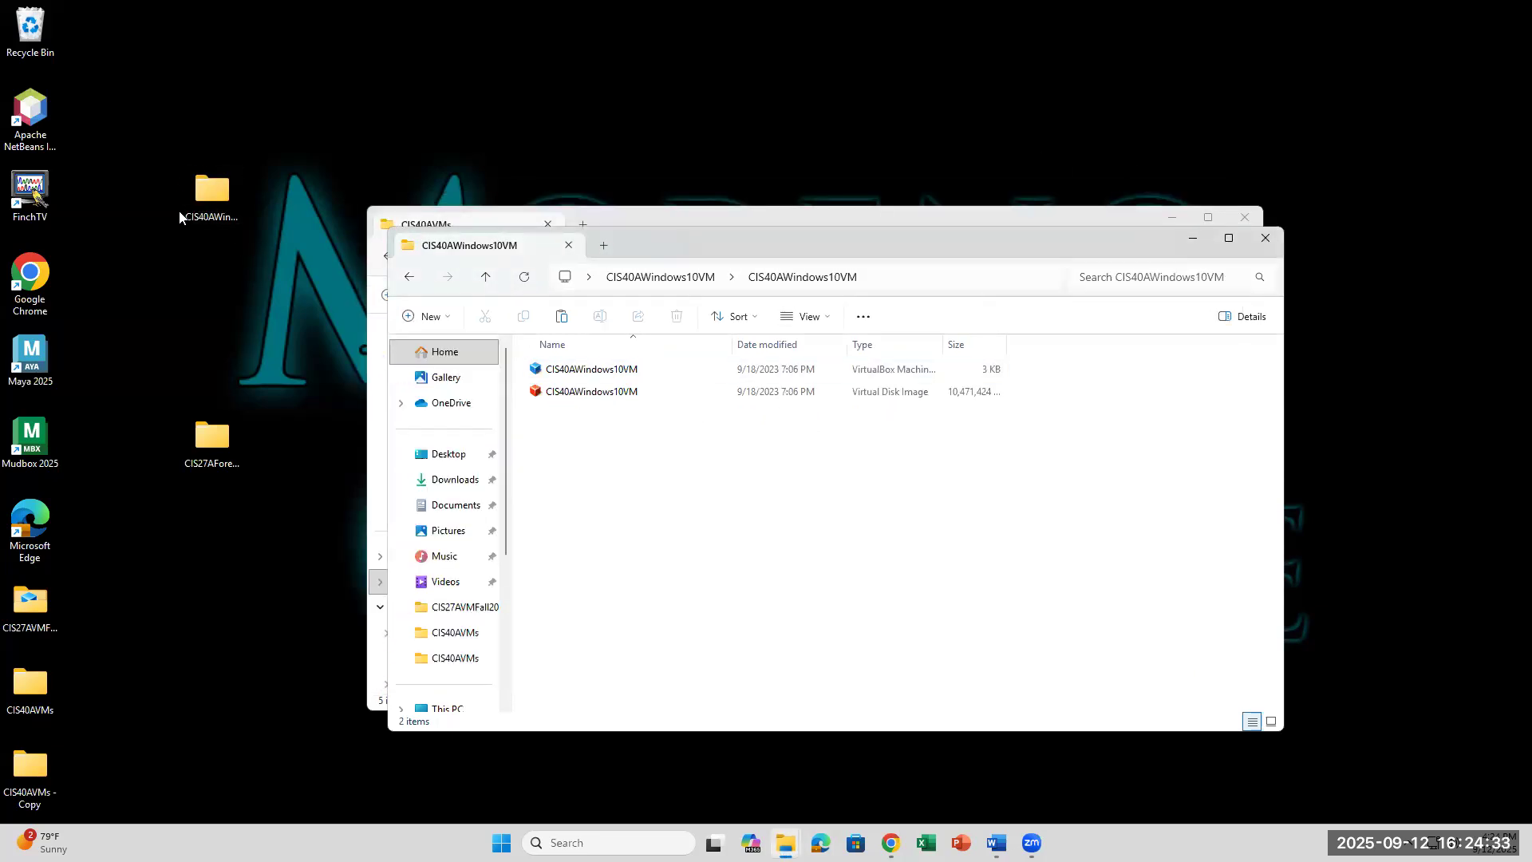
pyautogui.doubleClick(204, 194)
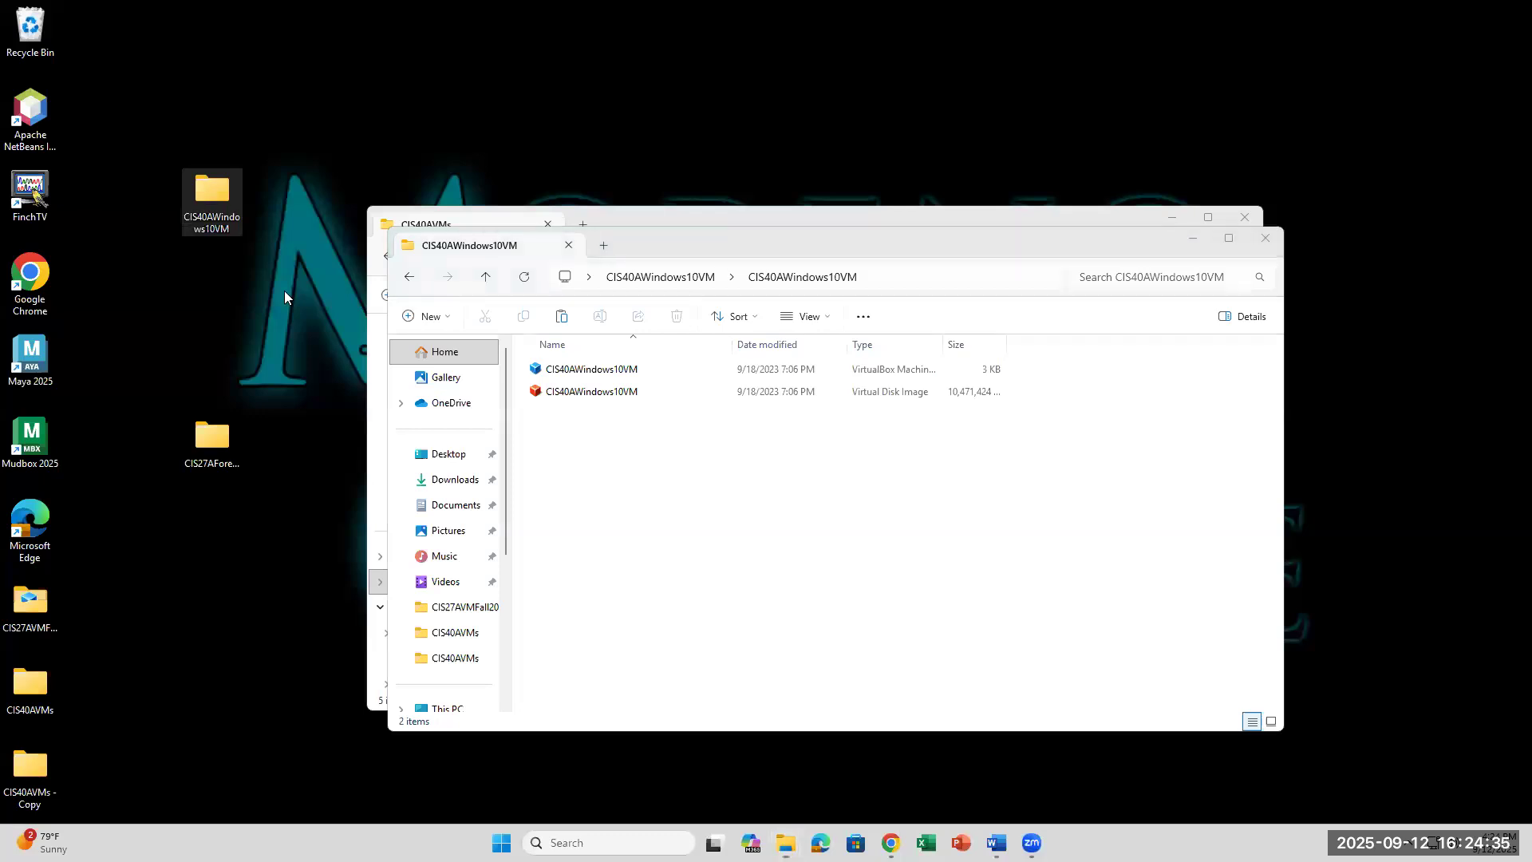
pyautogui.click(990, 838)
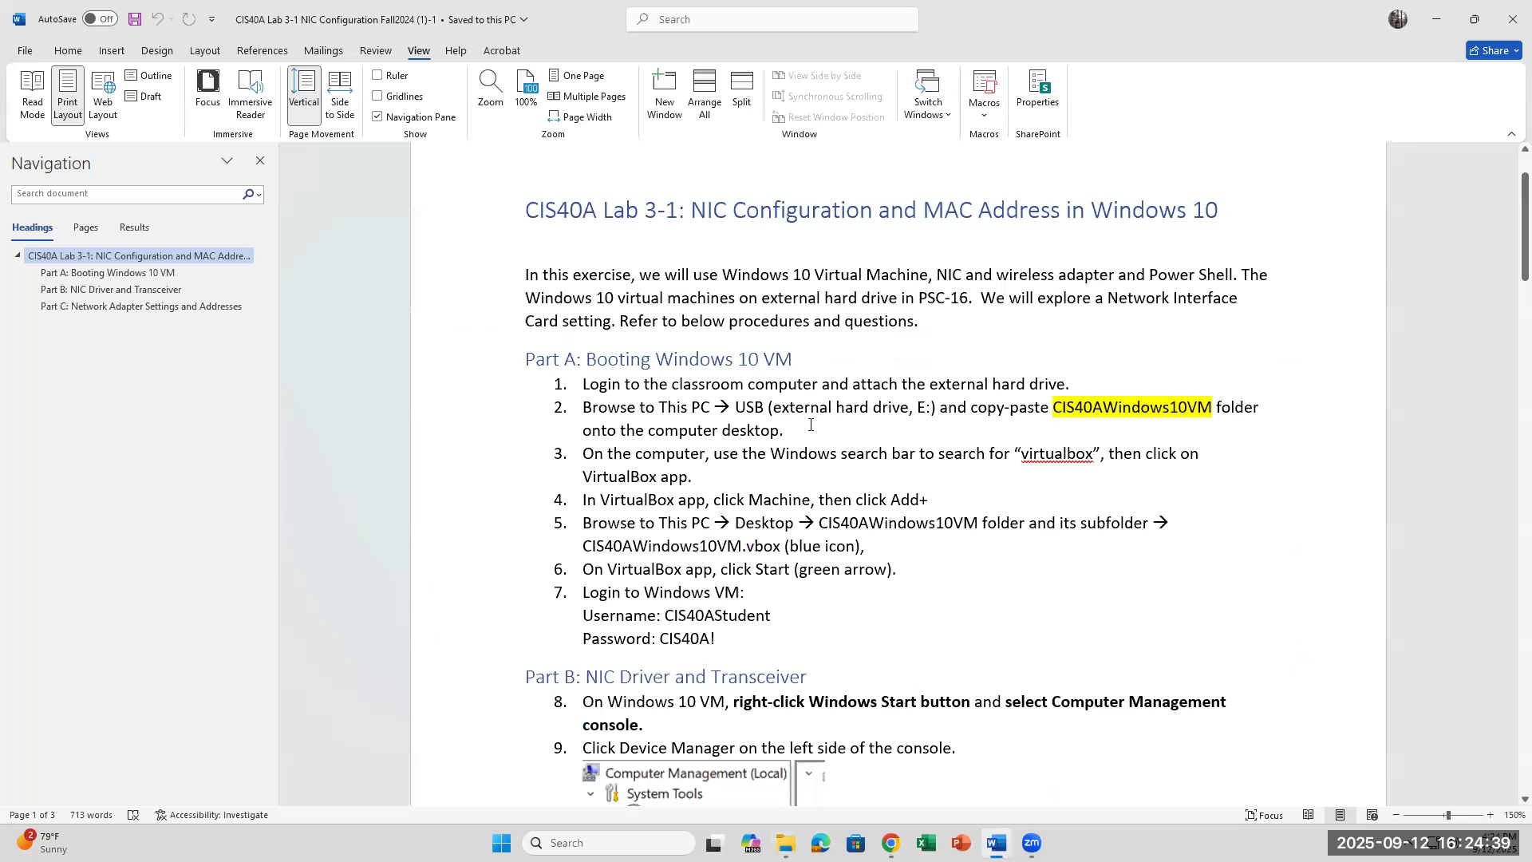
# Step: Select and deselect the drive letter text in step 2 without editing, then open Windows search
pyautogui.click(734, 482)
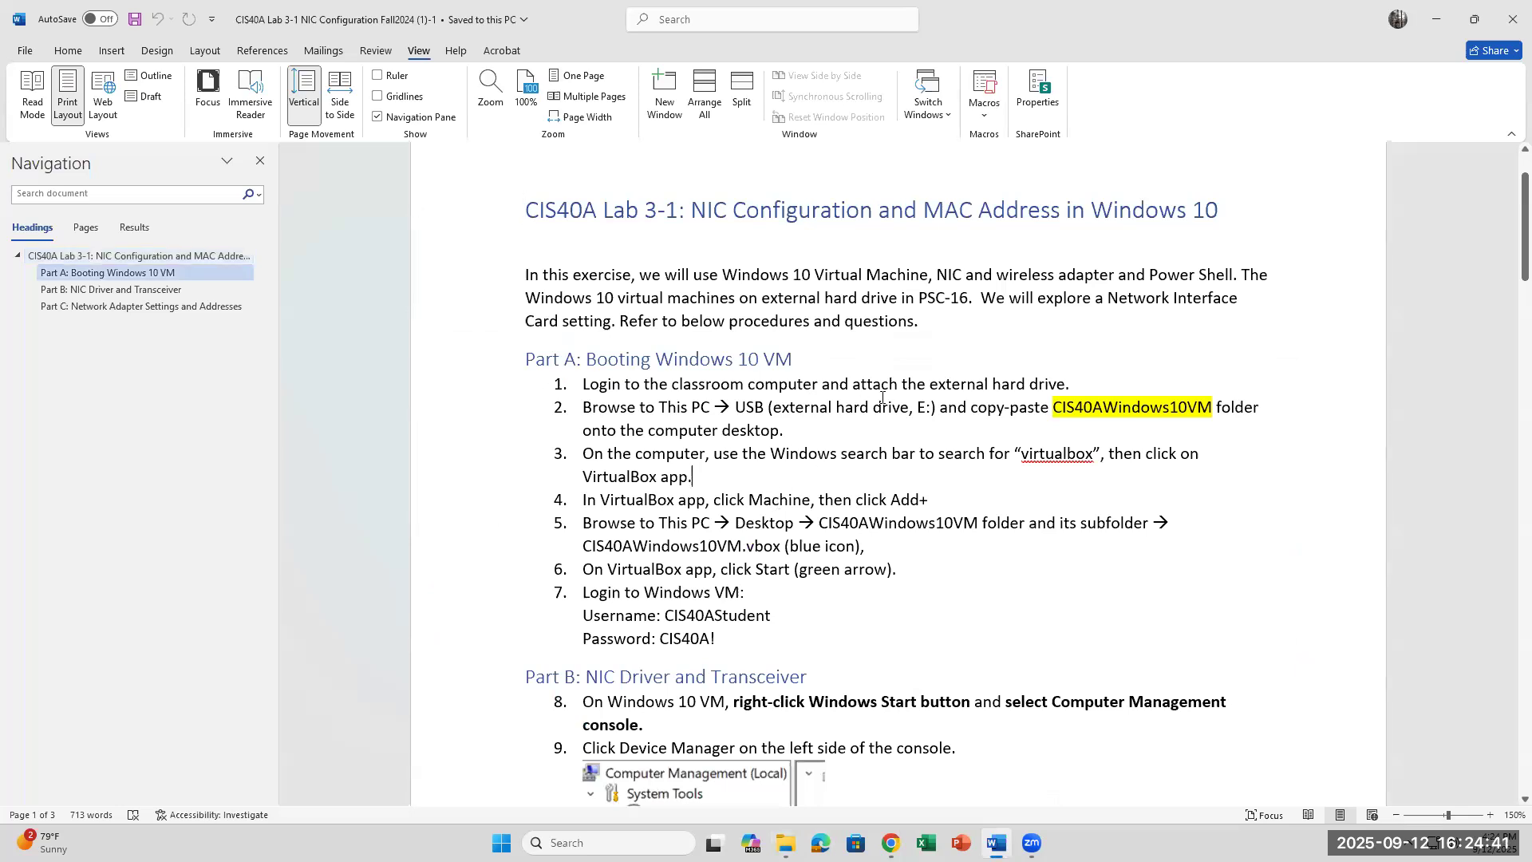
pyautogui.moveTo(910, 407); pyautogui.dragTo(926, 407)
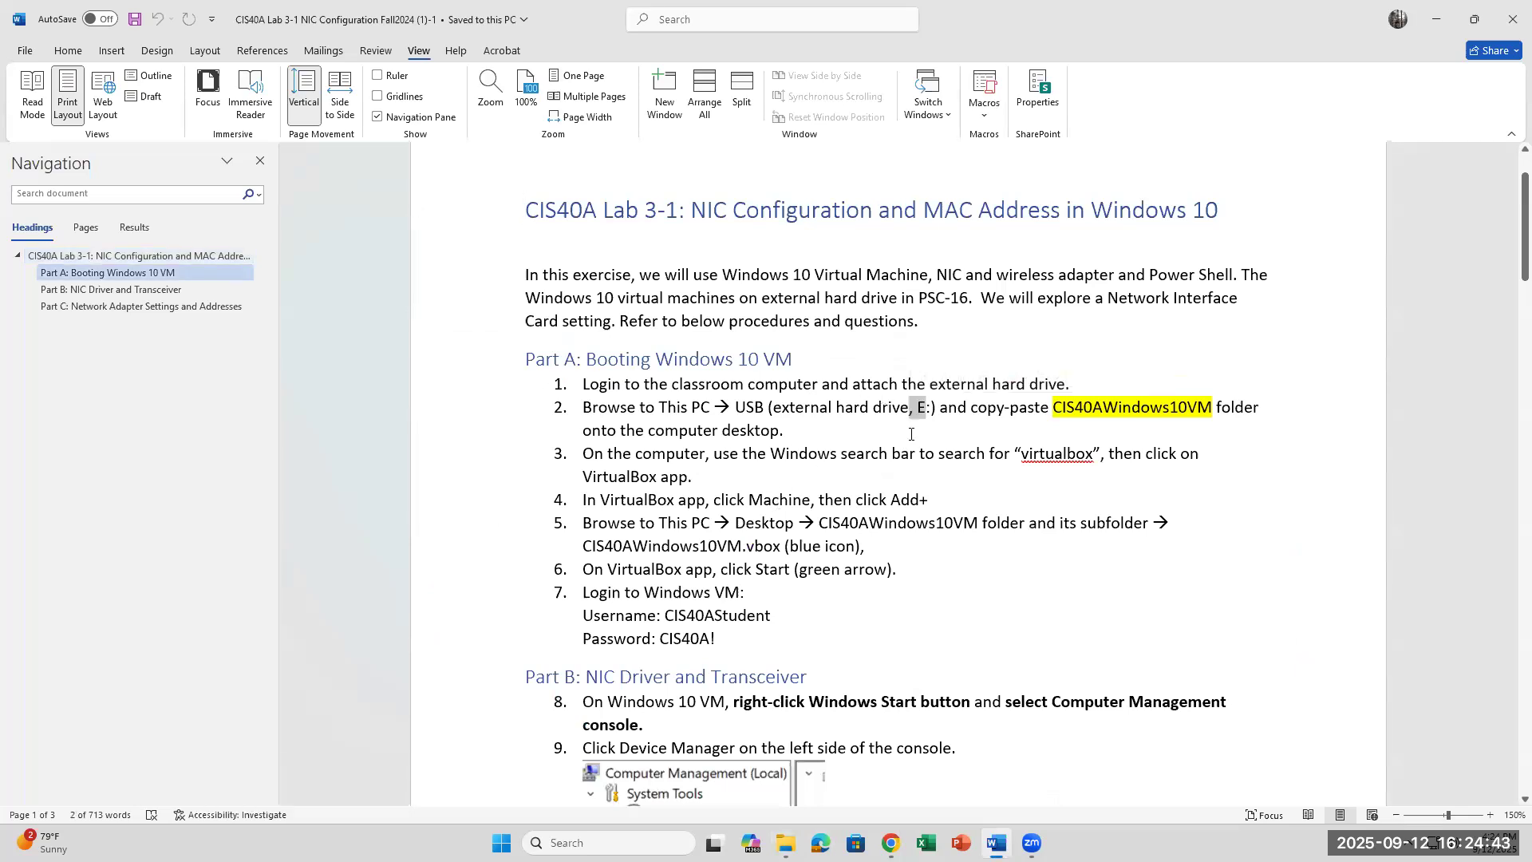
pyautogui.click(734, 471)
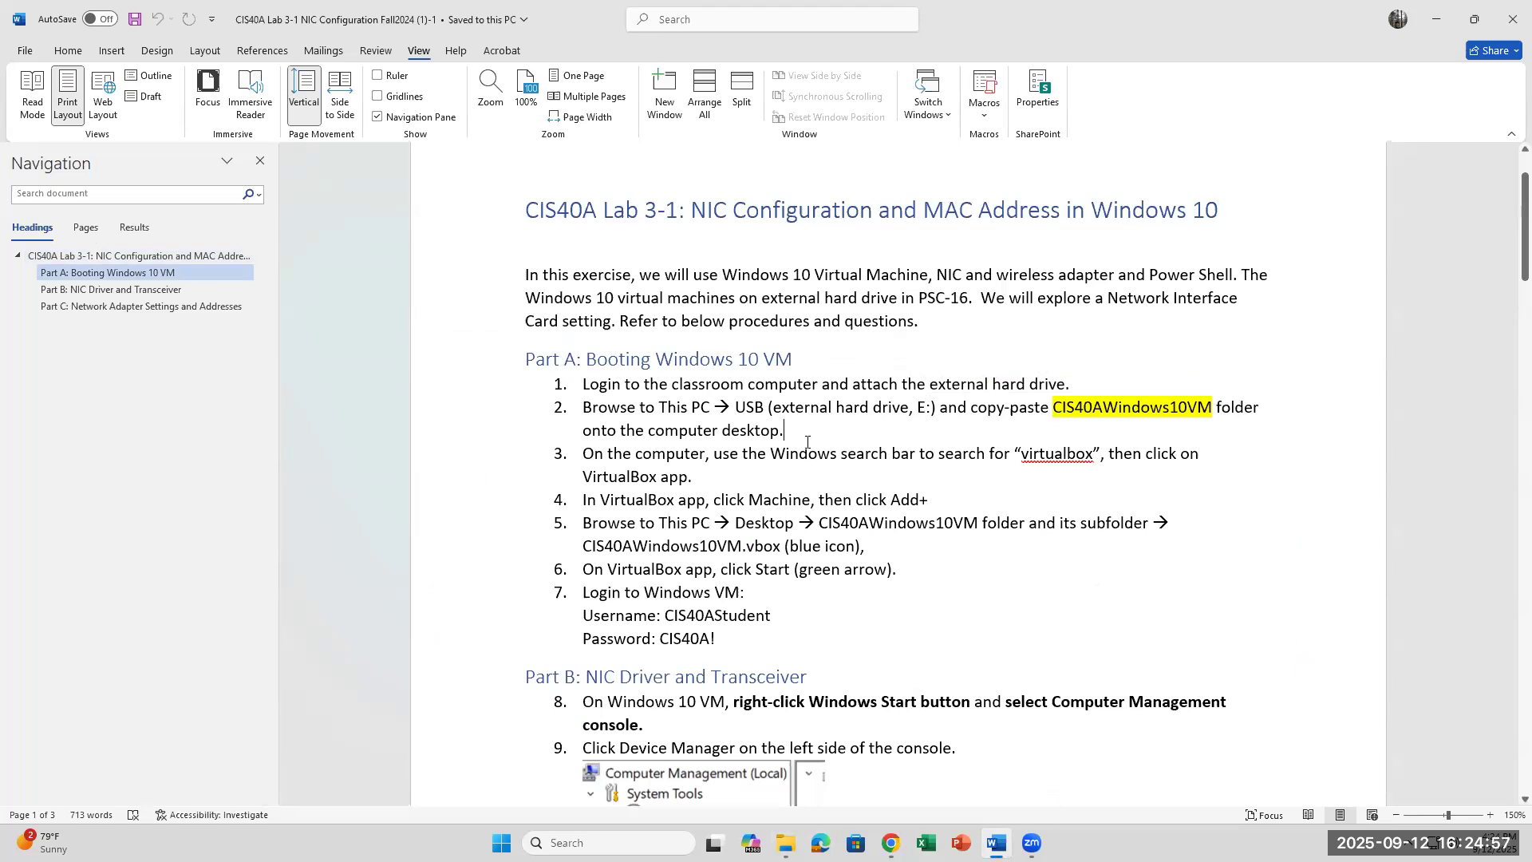
pyautogui.press('super+s')
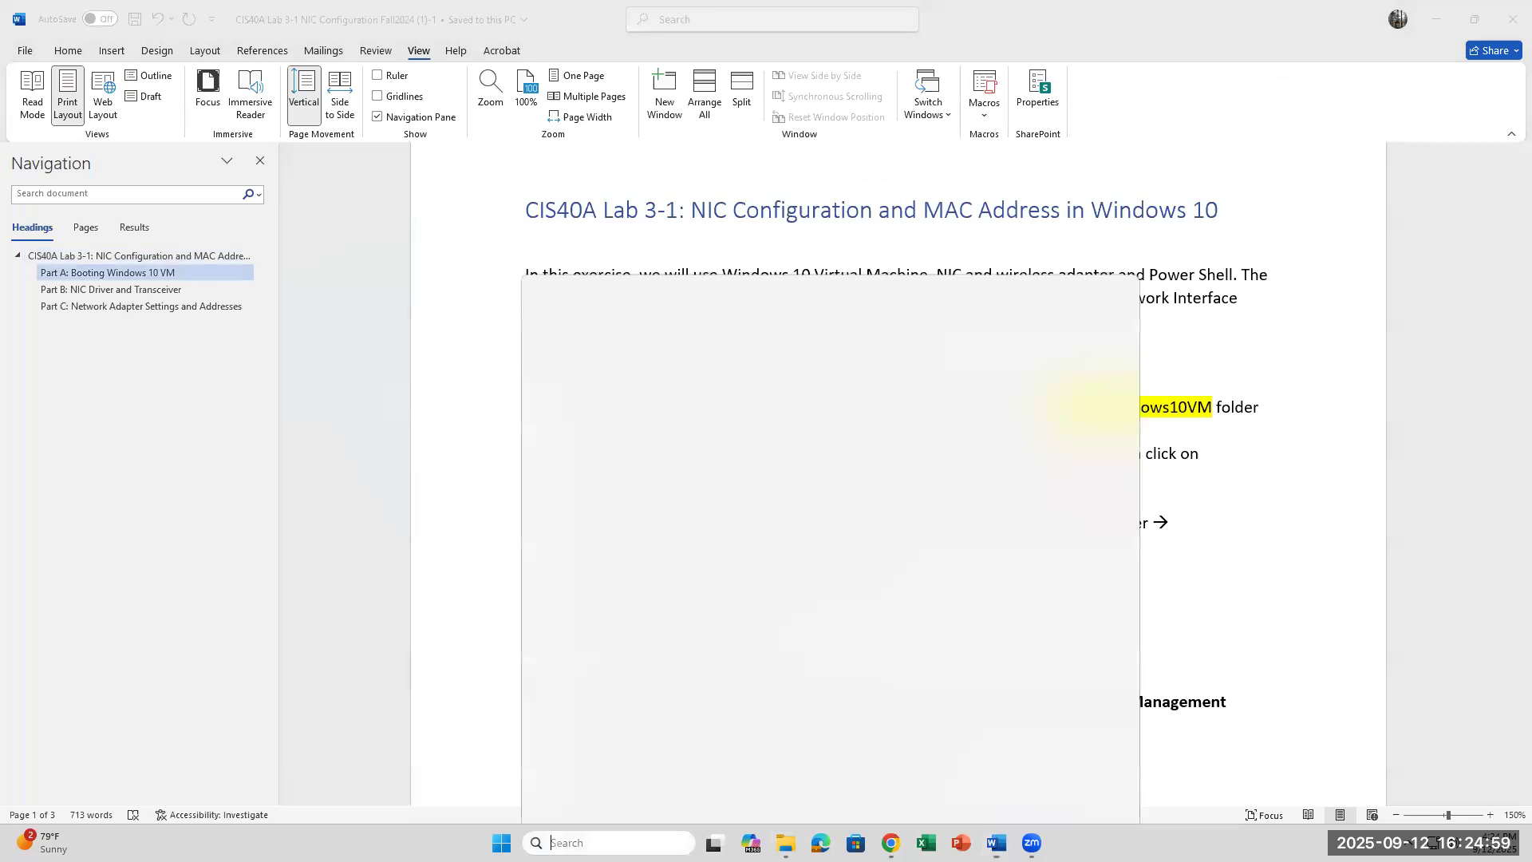
# Step: Launch Oracle VirtualBox by searching 'virtual', close it, and select the CIS40AWindows10VM machine file
pyautogui.write('vi')
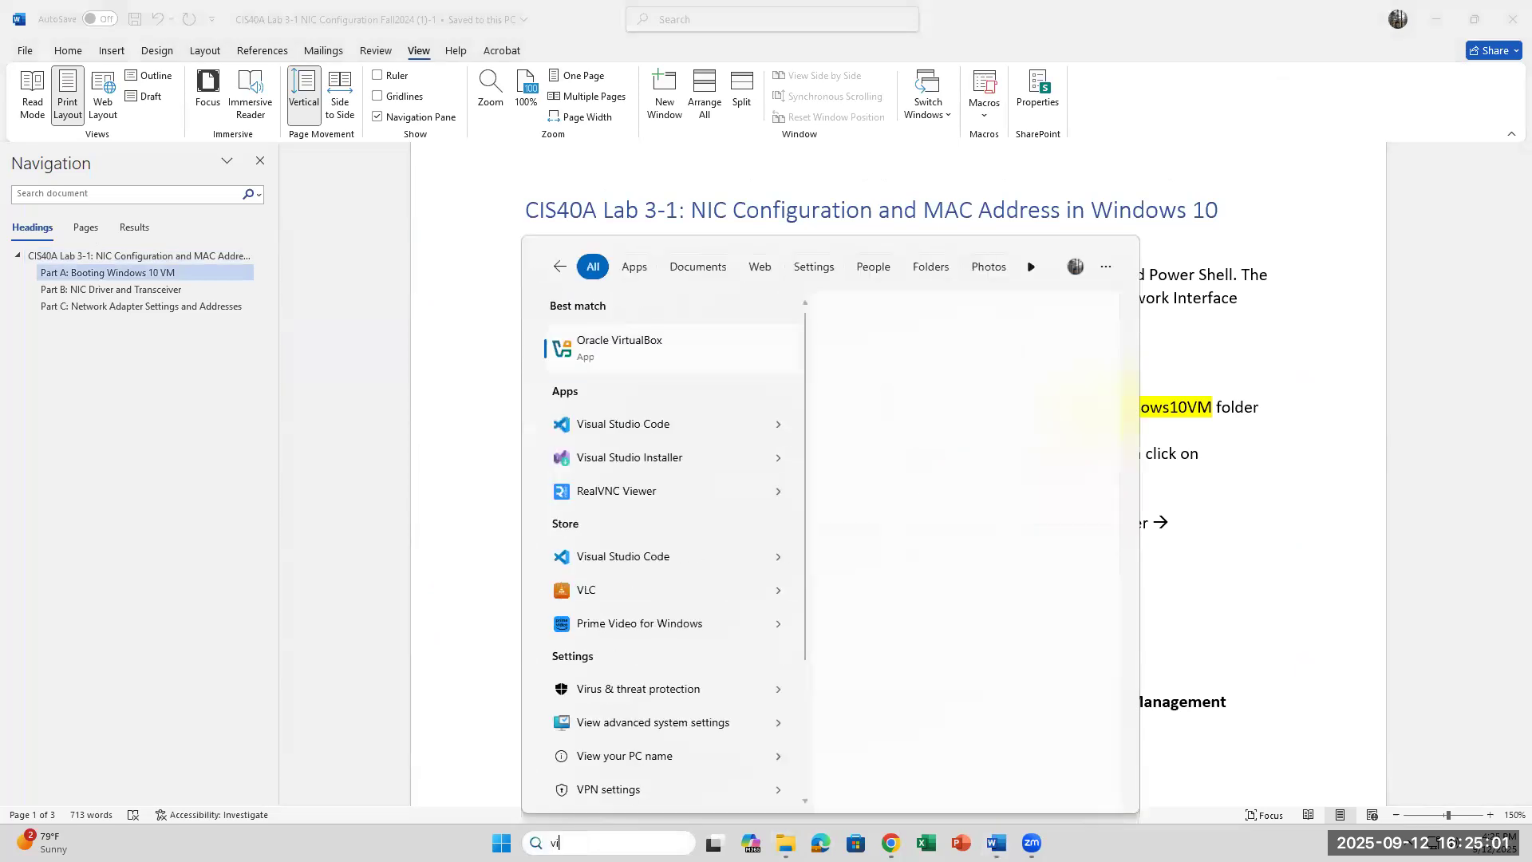
pyautogui.write('rtual')
pyautogui.click(638, 365)
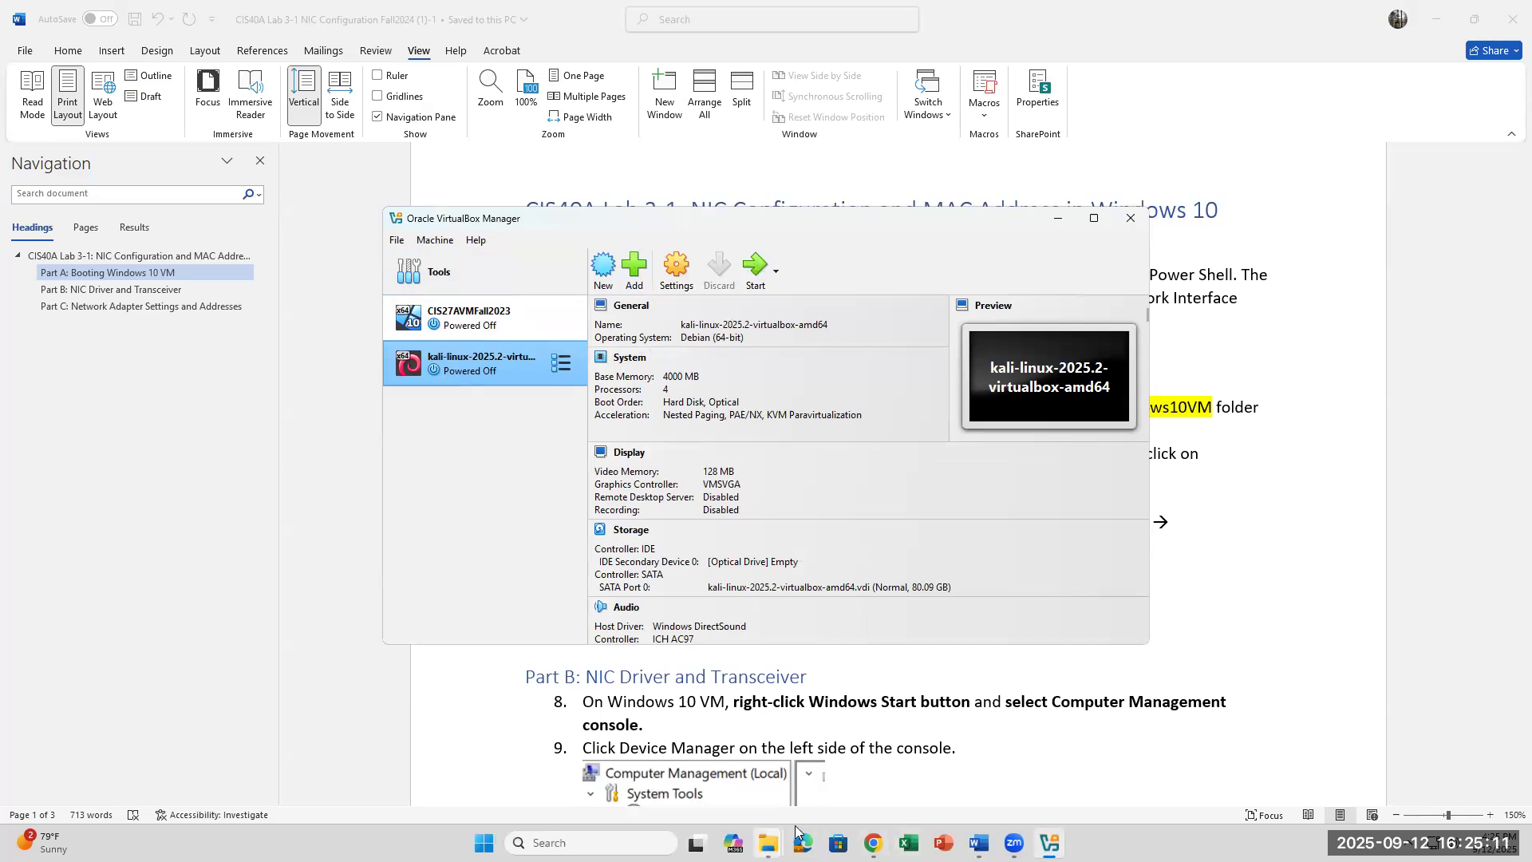
pyautogui.click(1130, 218)
pyautogui.moveTo(782, 838)
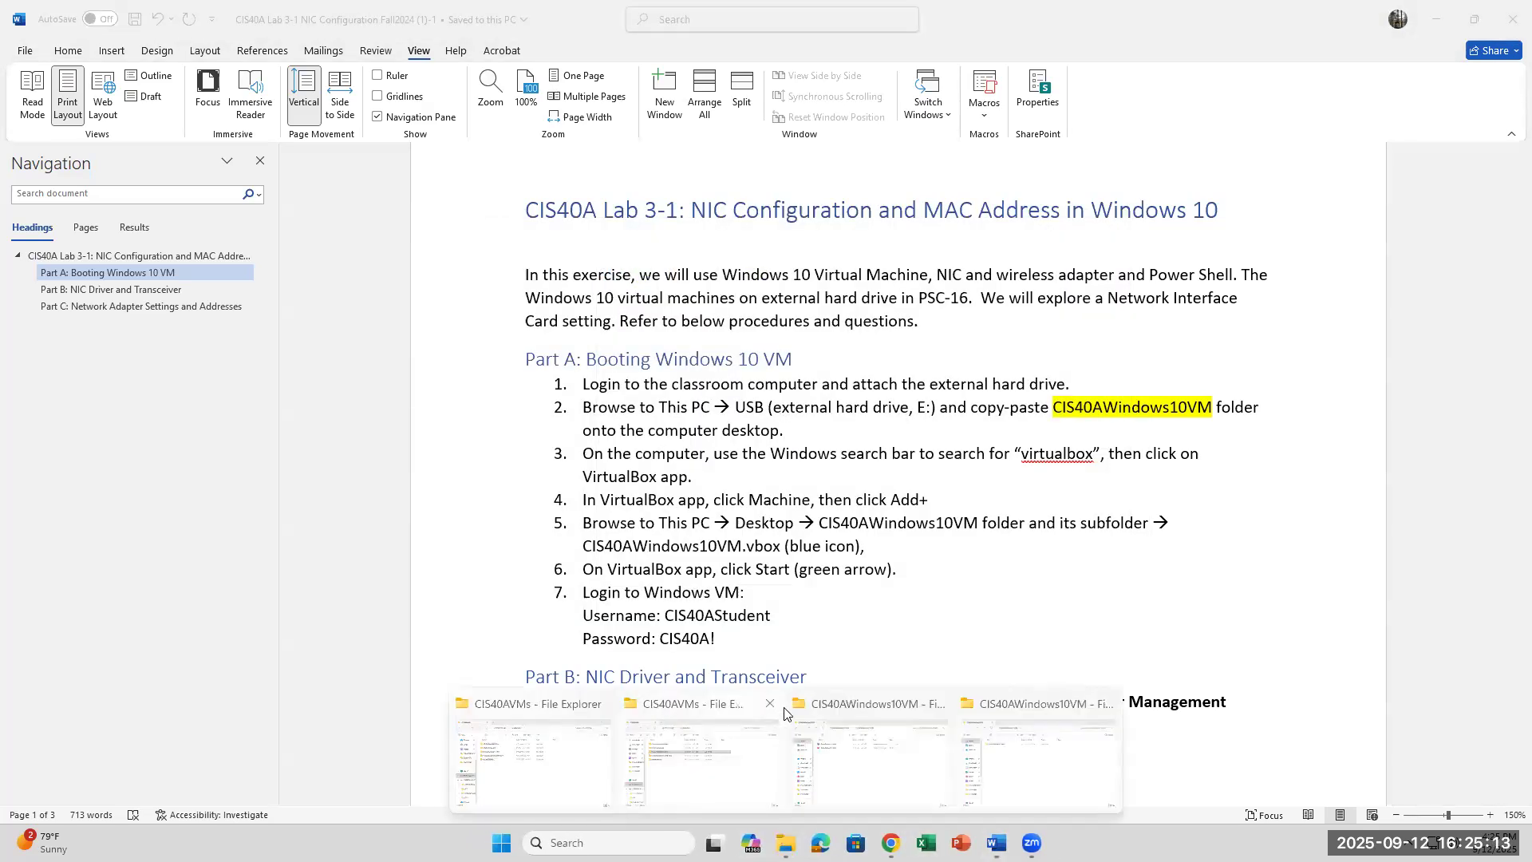
pyautogui.click(878, 728)
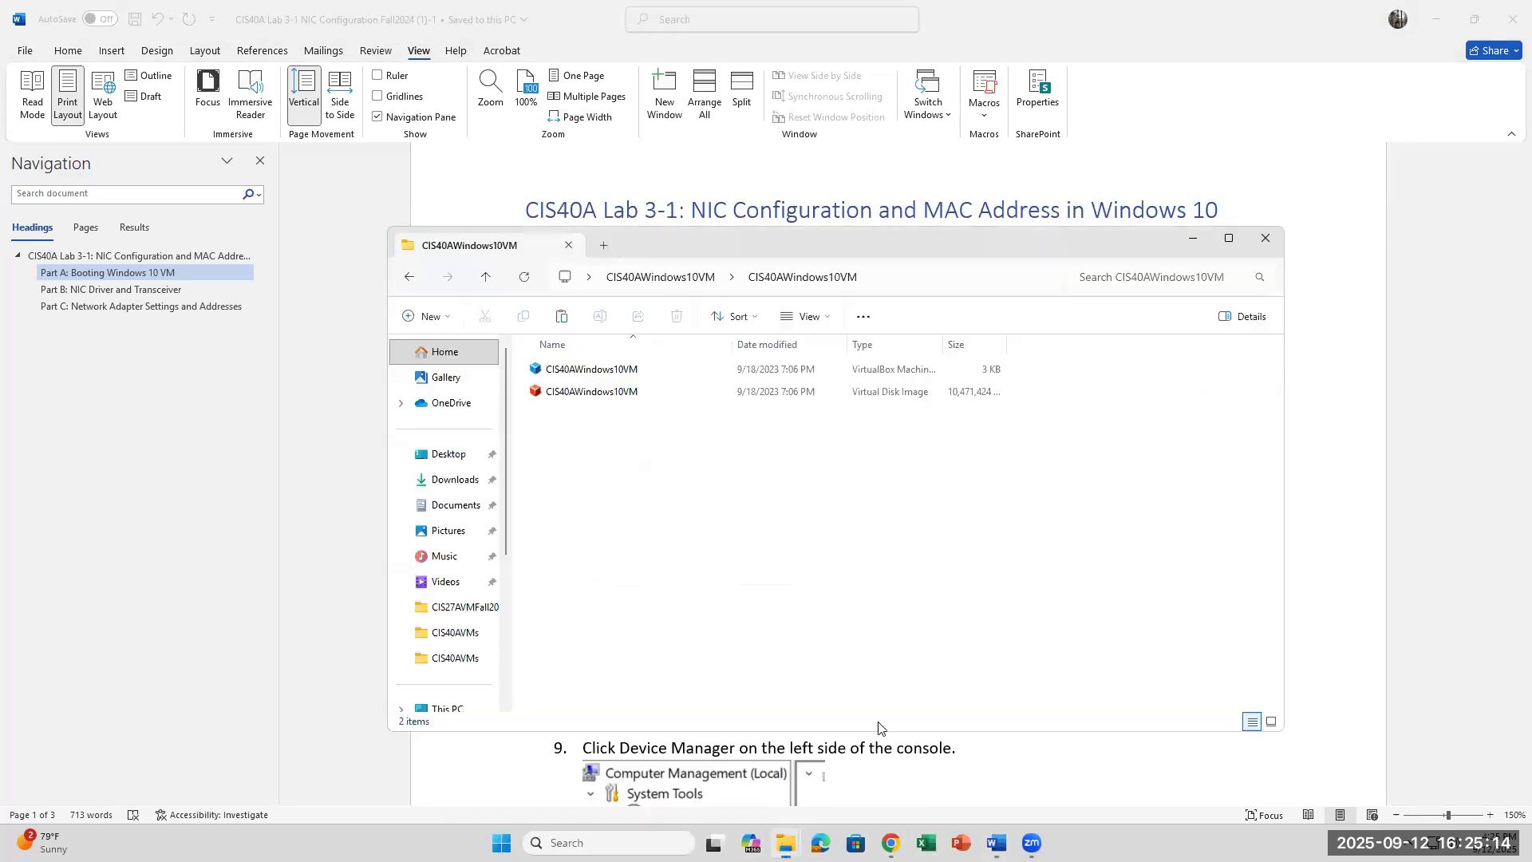
pyautogui.click(611, 371)
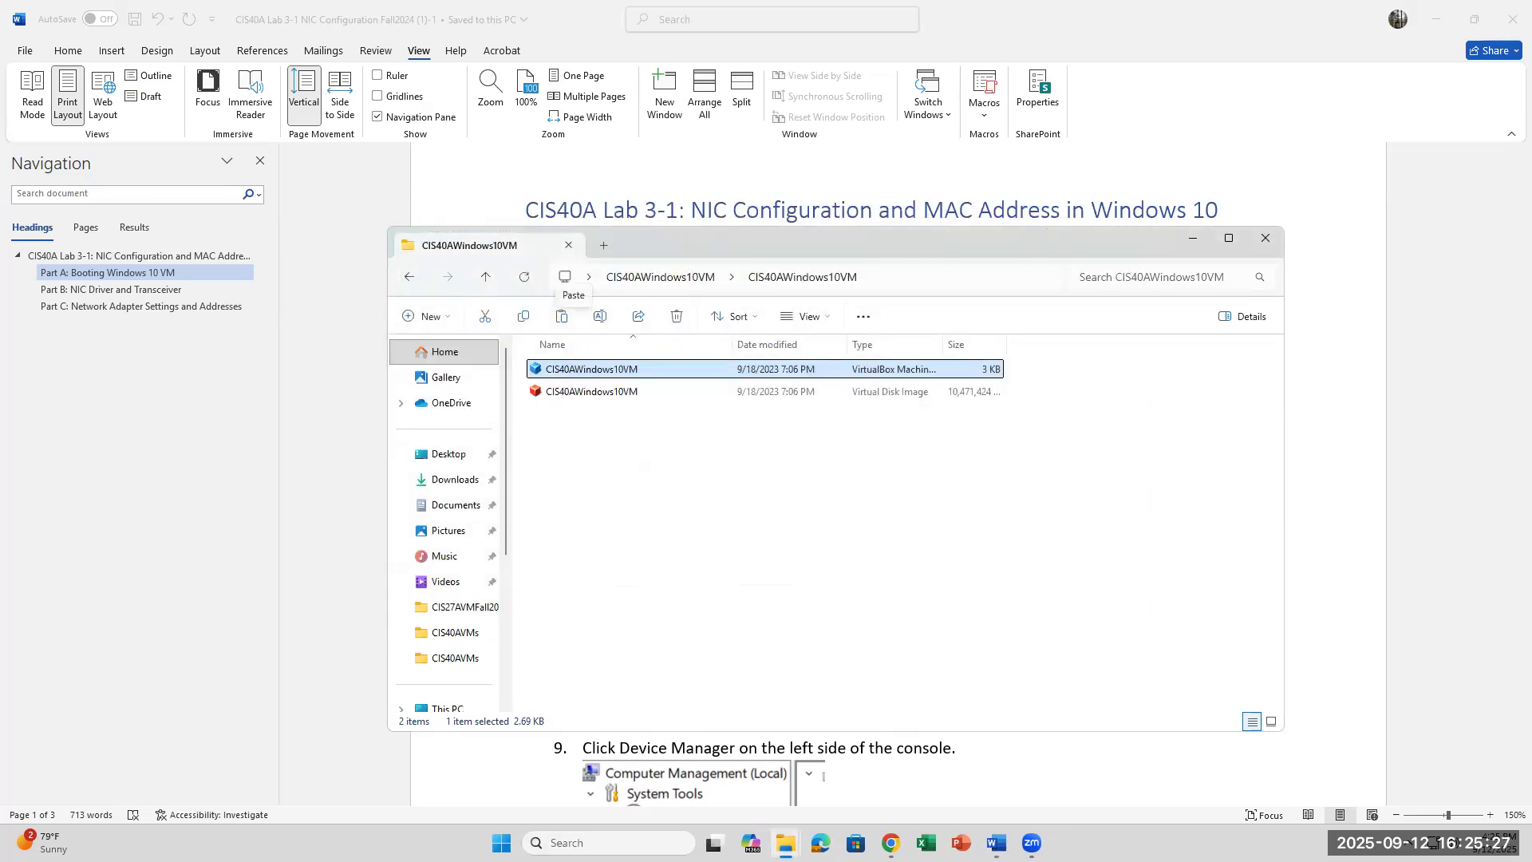
# Step: Search 'virtual' again and relaunch Oracle VirtualBox Manager
pyautogui.press('super+s')
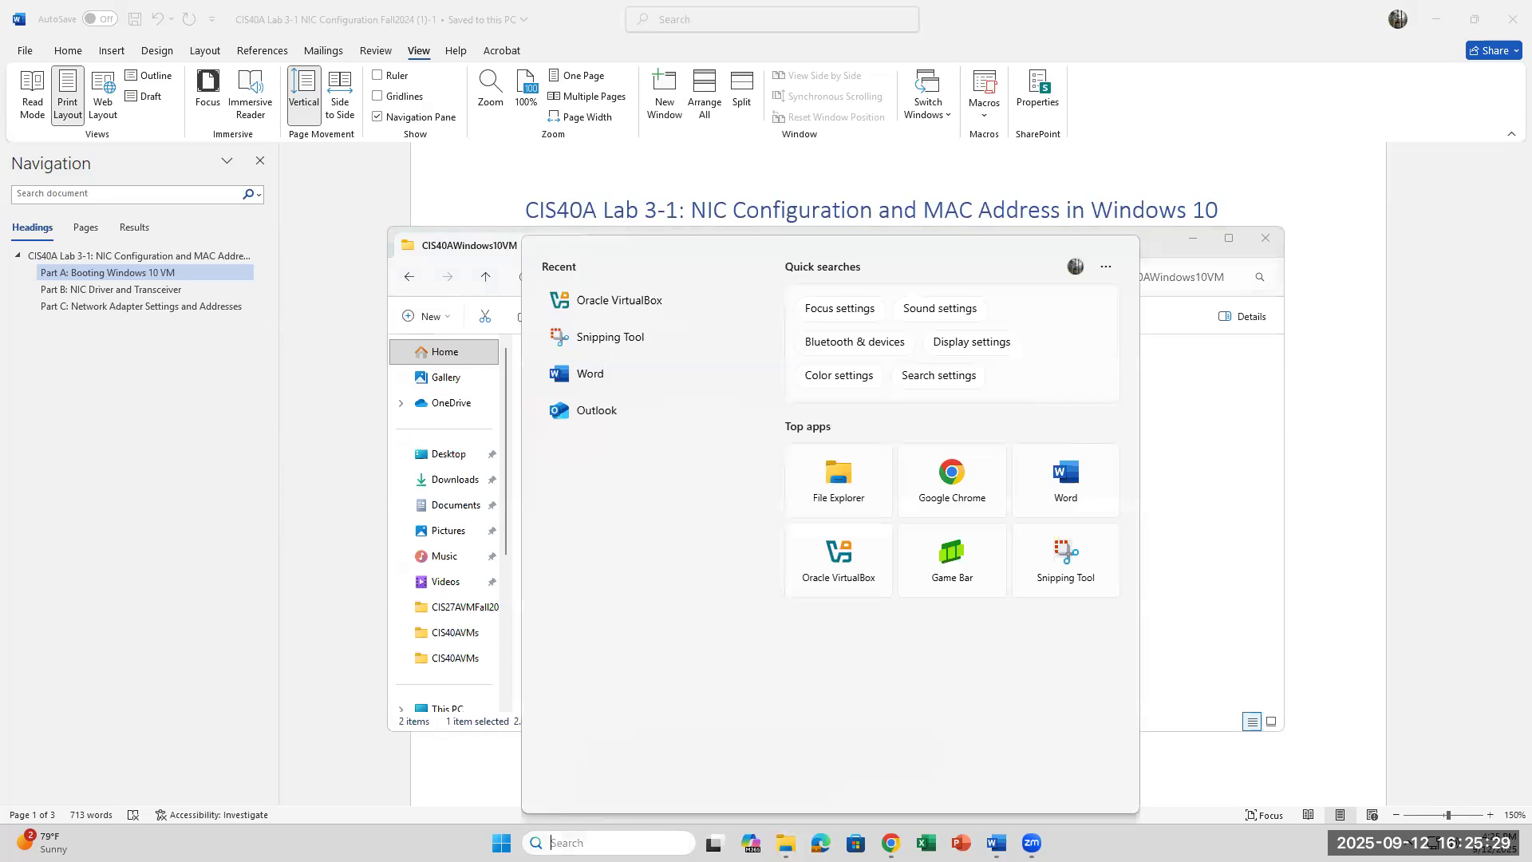
pyautogui.write('virtual')
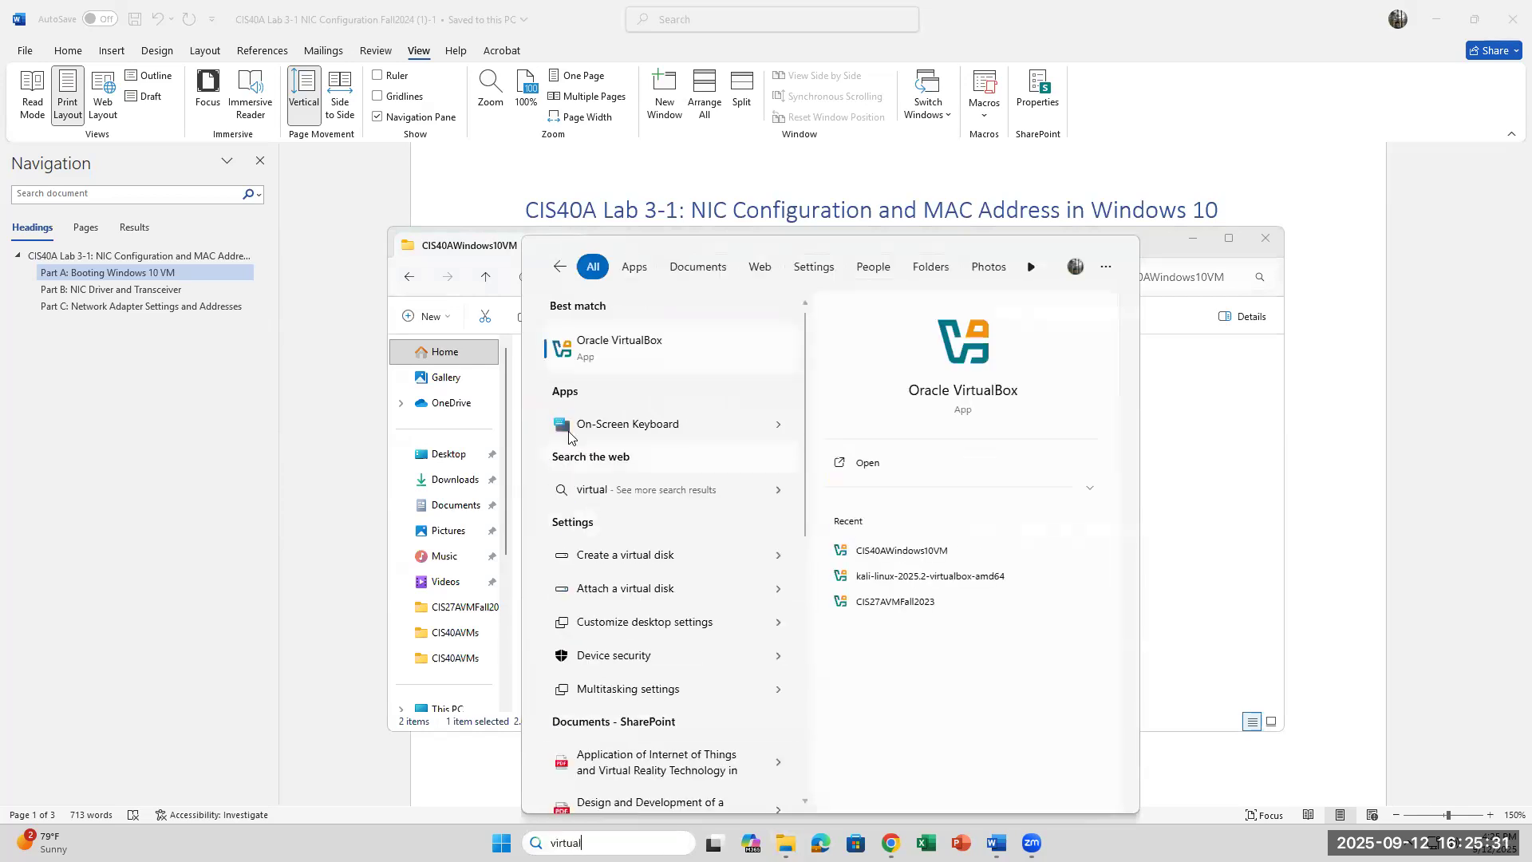
pyautogui.click(588, 363)
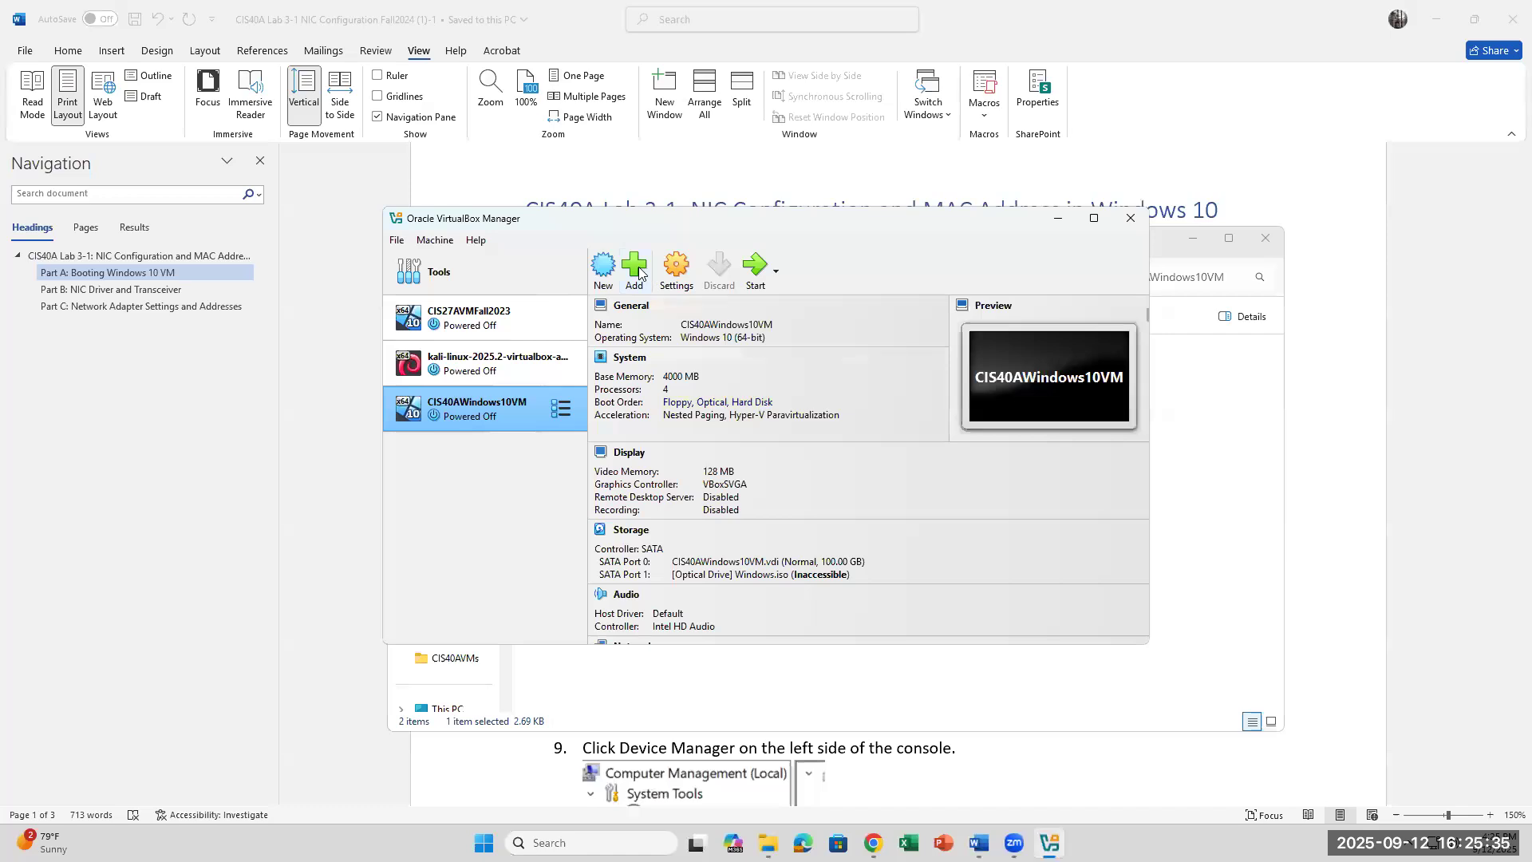
# Step: Add the Desktop\CIS40AWindows10VM\CIS40AWindows10VM machine file and dismiss the 'Can't open machine' notice
pyautogui.click(639, 273)
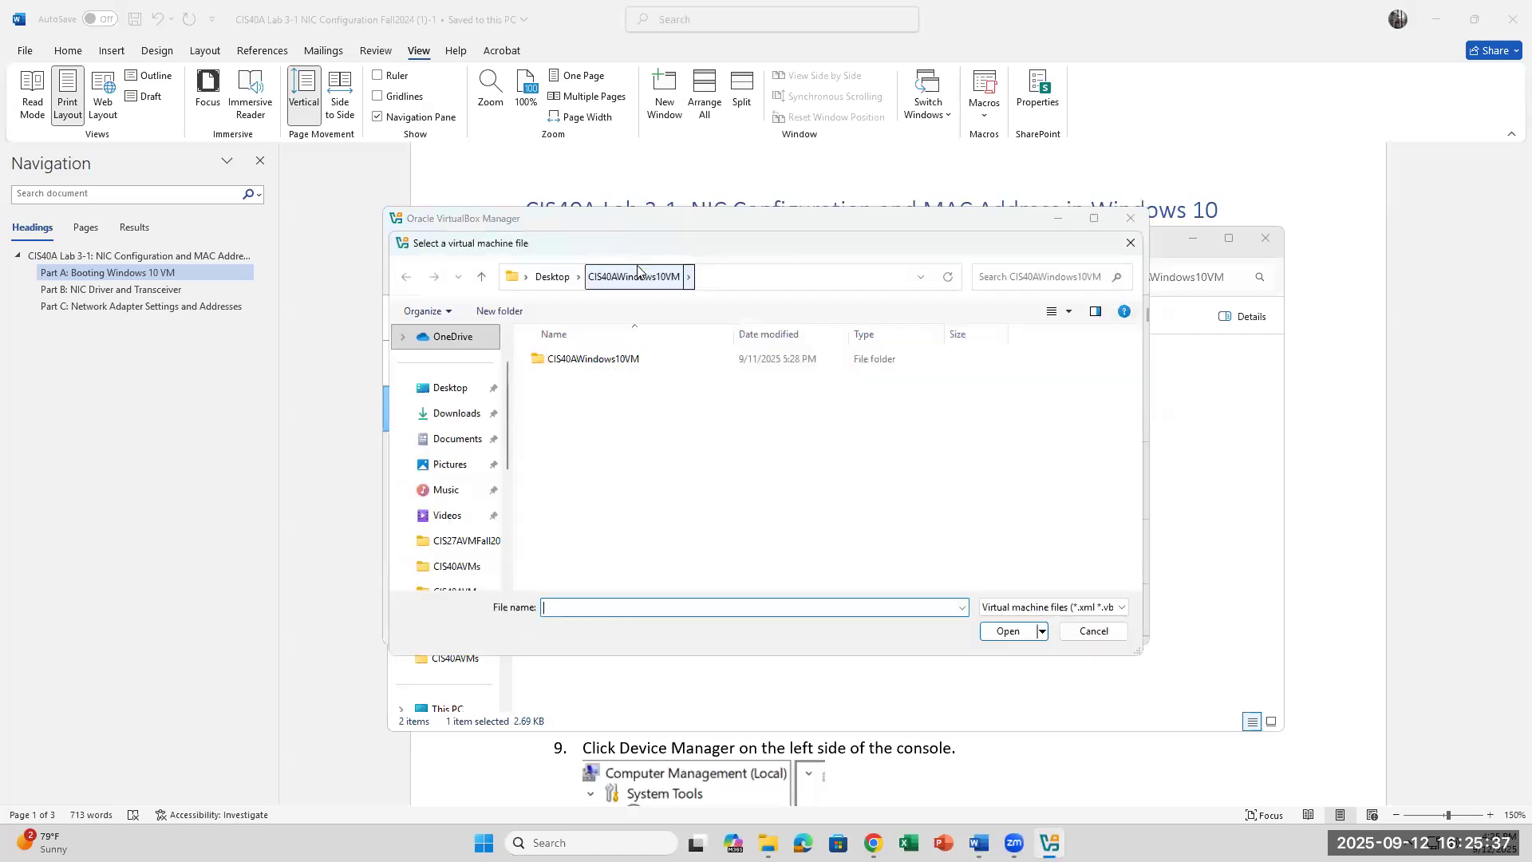
pyautogui.click(465, 389)
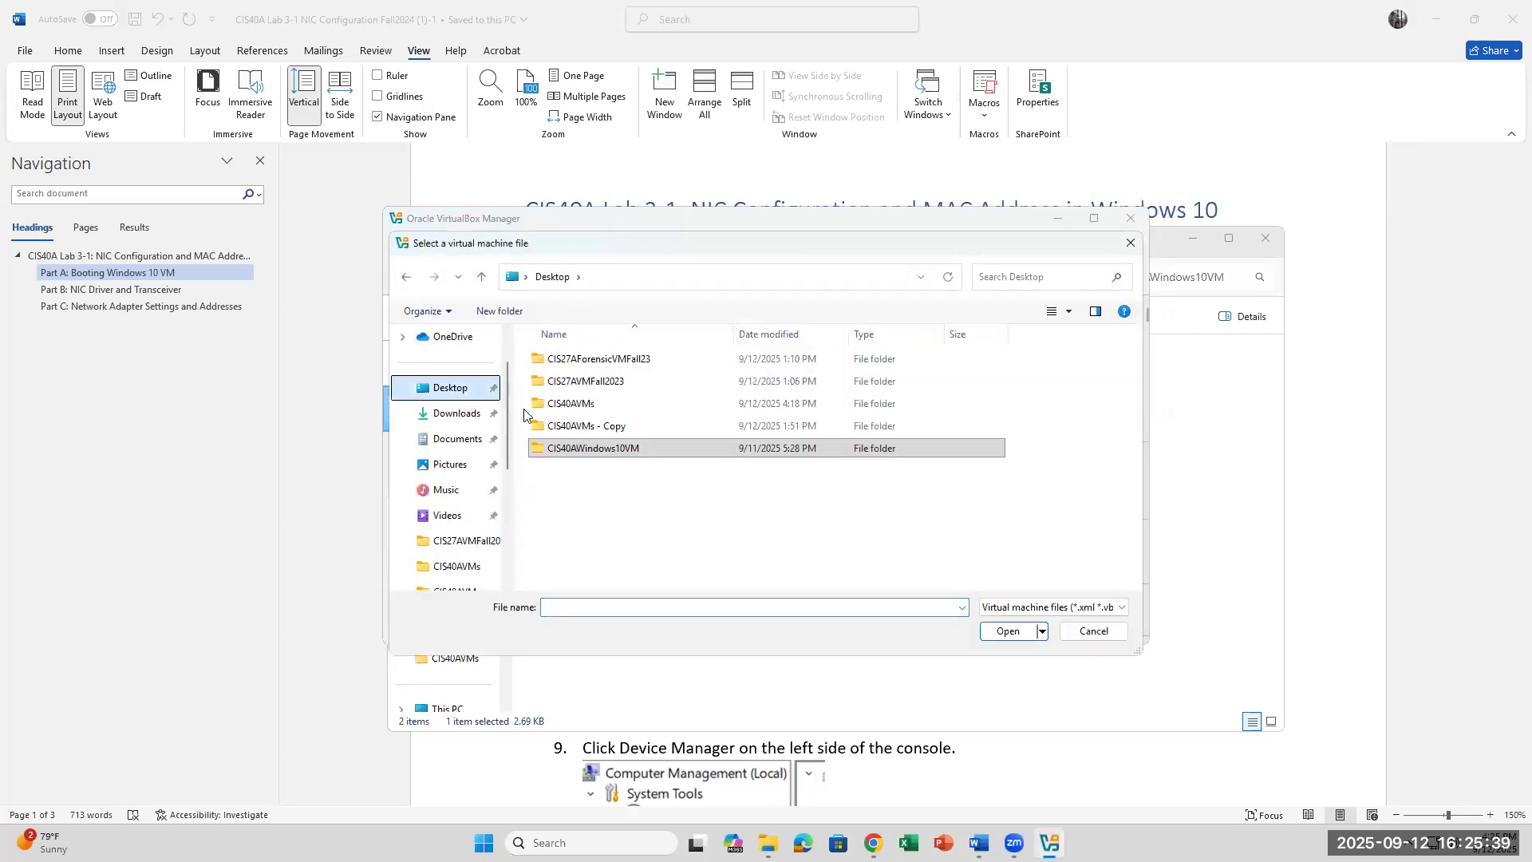
pyautogui.click(630, 449)
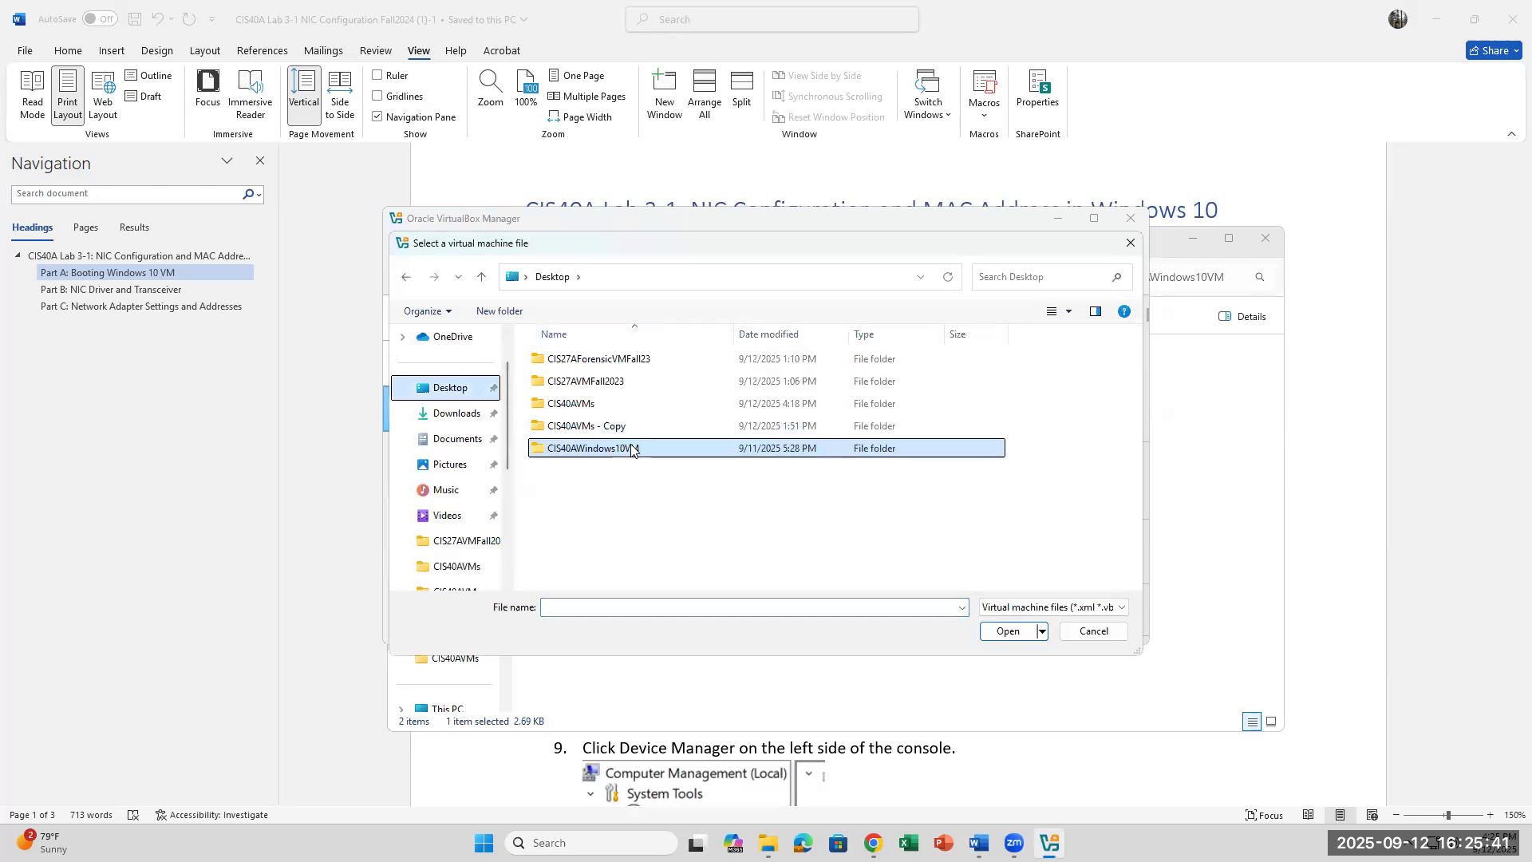
pyautogui.doubleClick(631, 449)
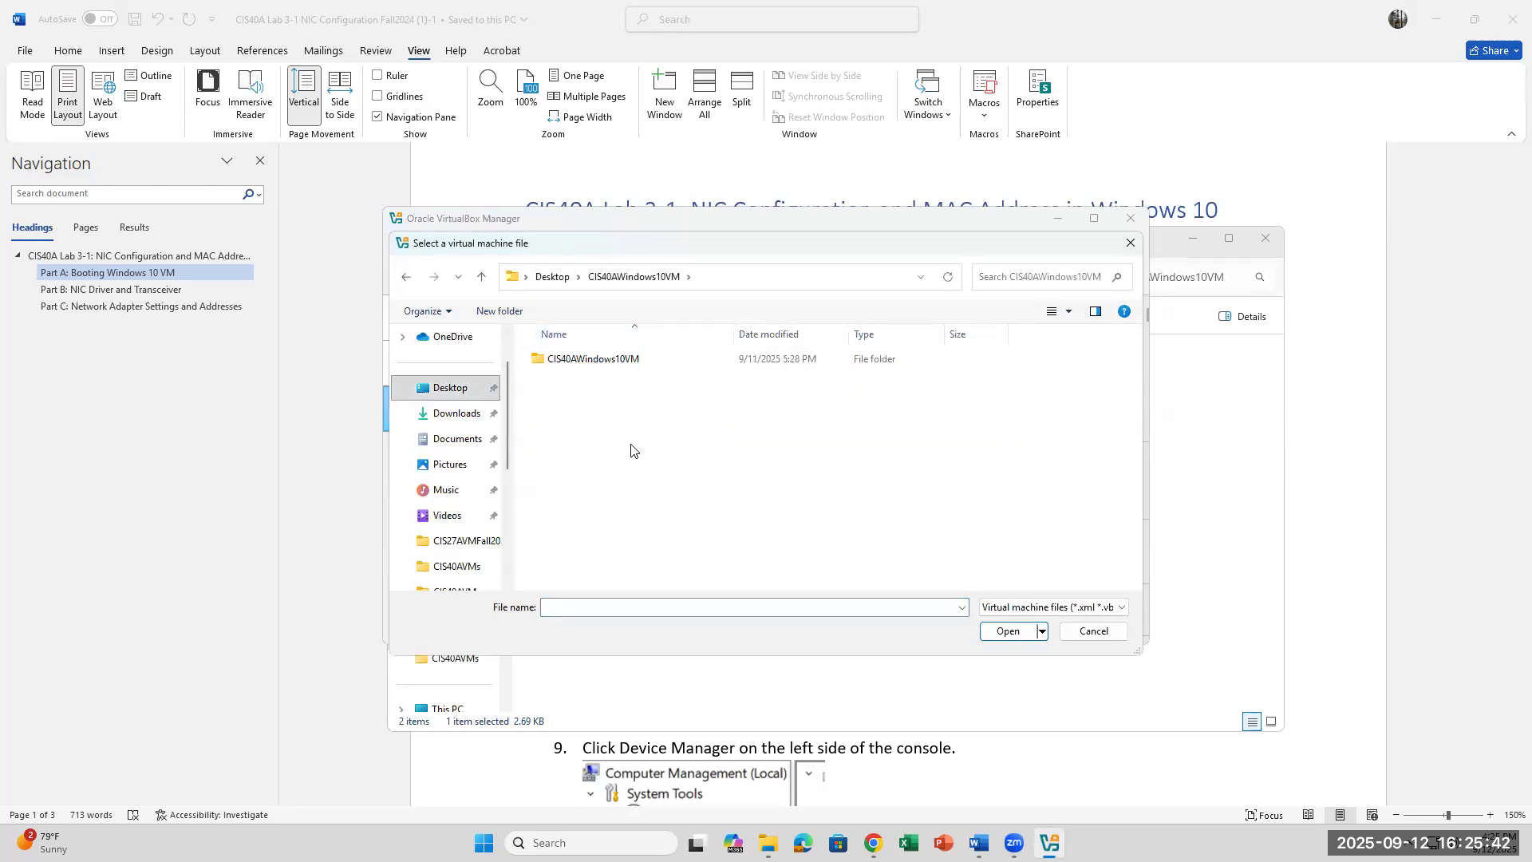
pyautogui.doubleClick(606, 361)
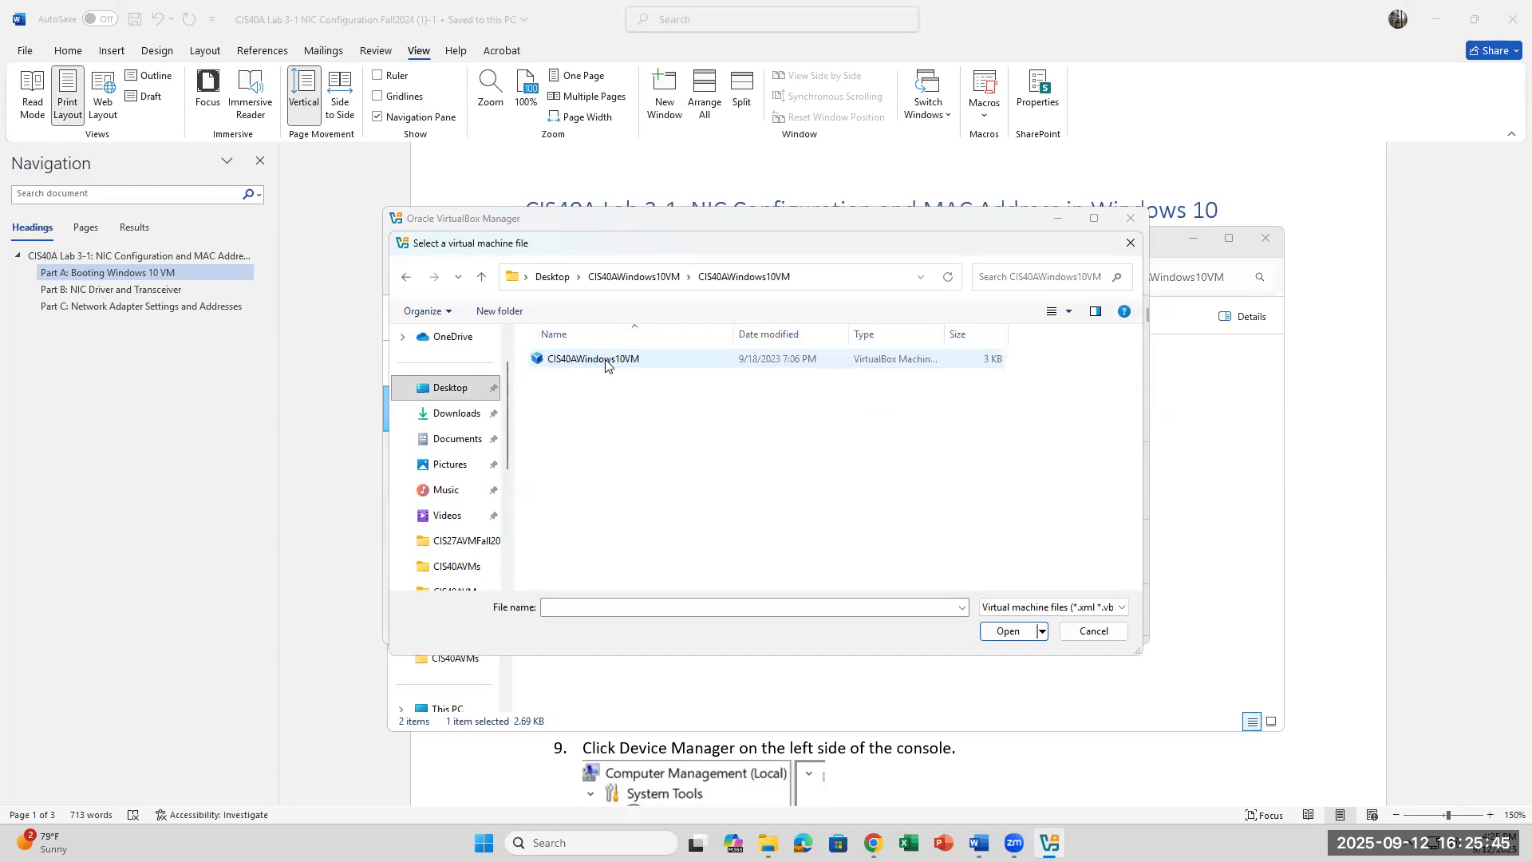
pyautogui.click(606, 361)
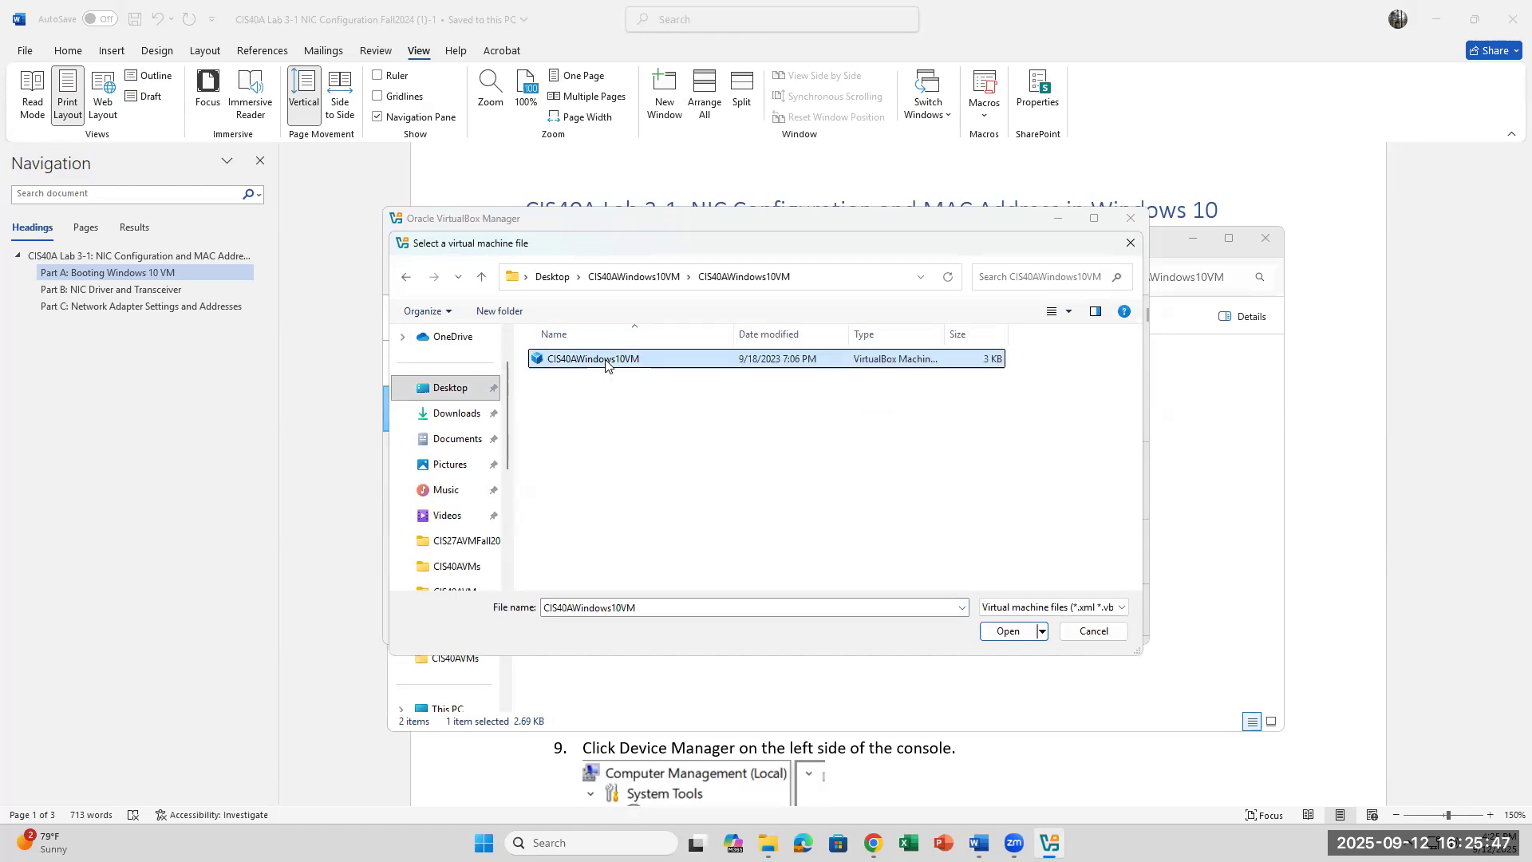
pyautogui.click(1008, 631)
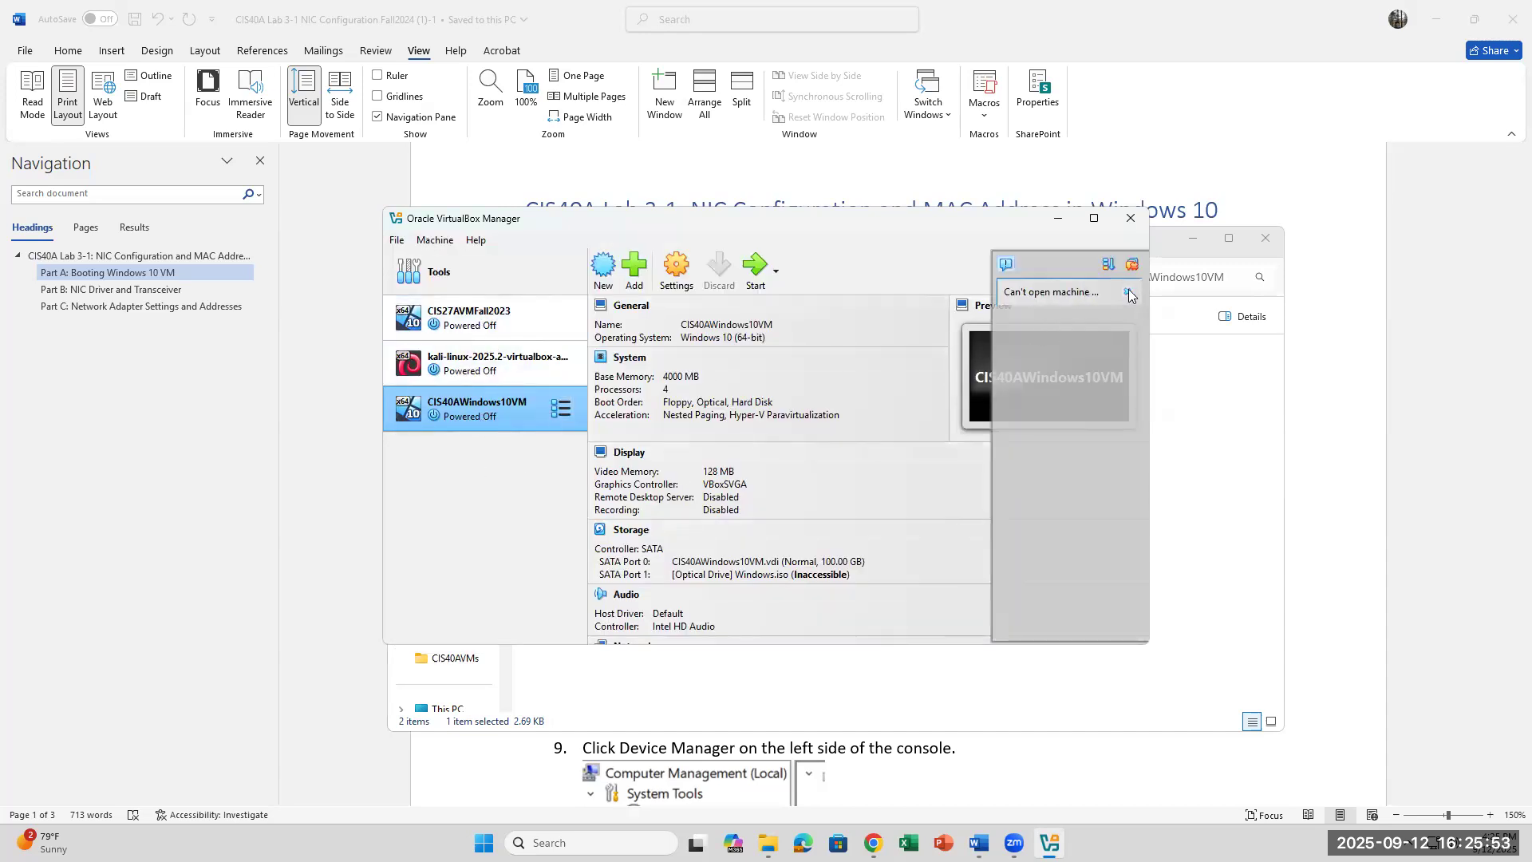
pyautogui.click(1133, 295)
# Step: Remove the CIS40AWindows10VM entry using Remove only, keeping its files on disk
pyautogui.click(1049, 843)
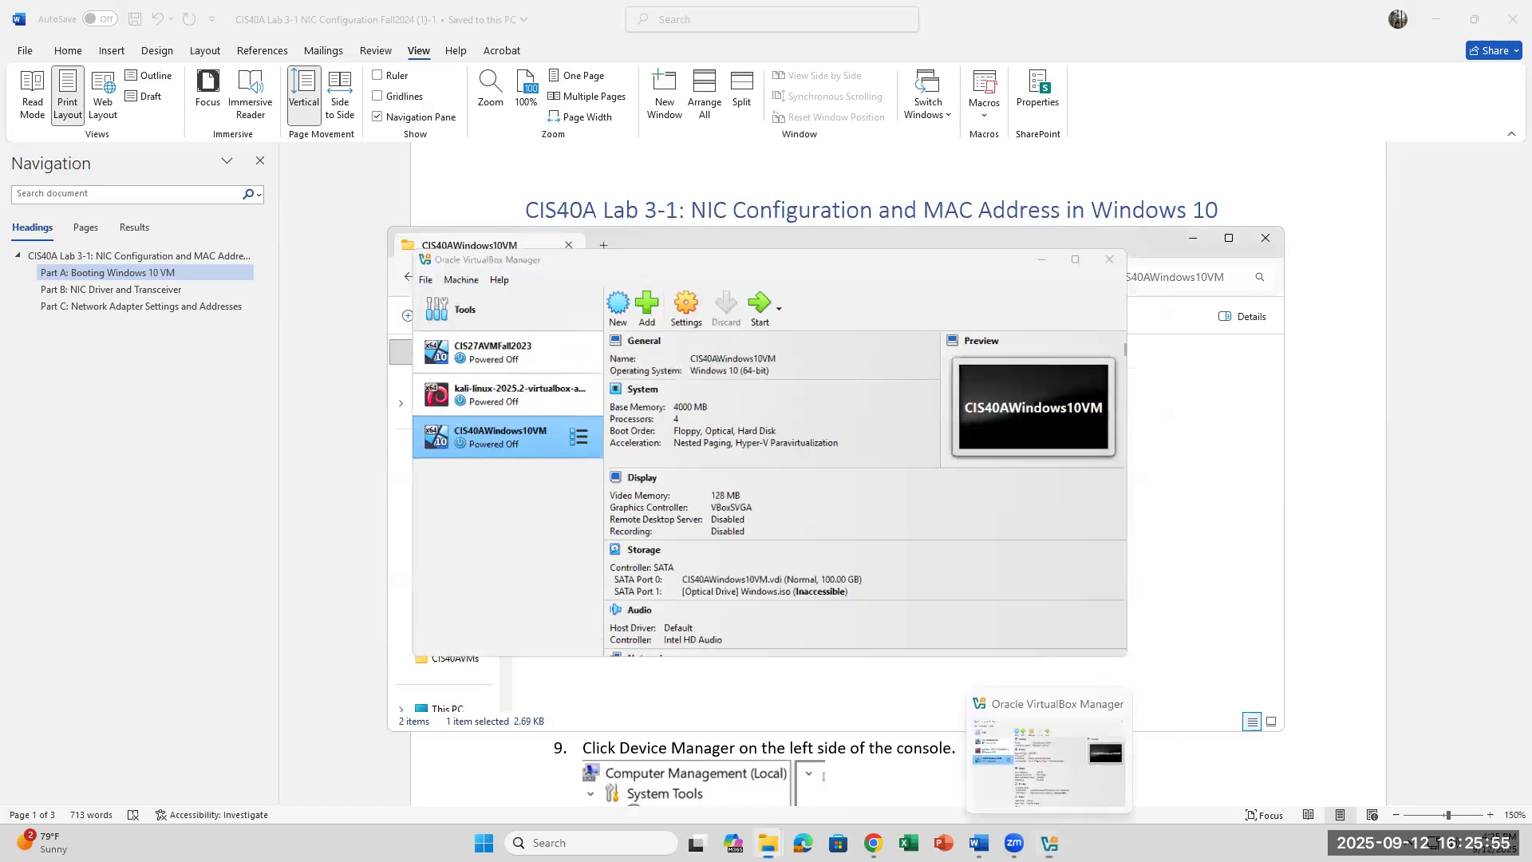
pyautogui.click(1049, 843)
pyautogui.rightClick(466, 420)
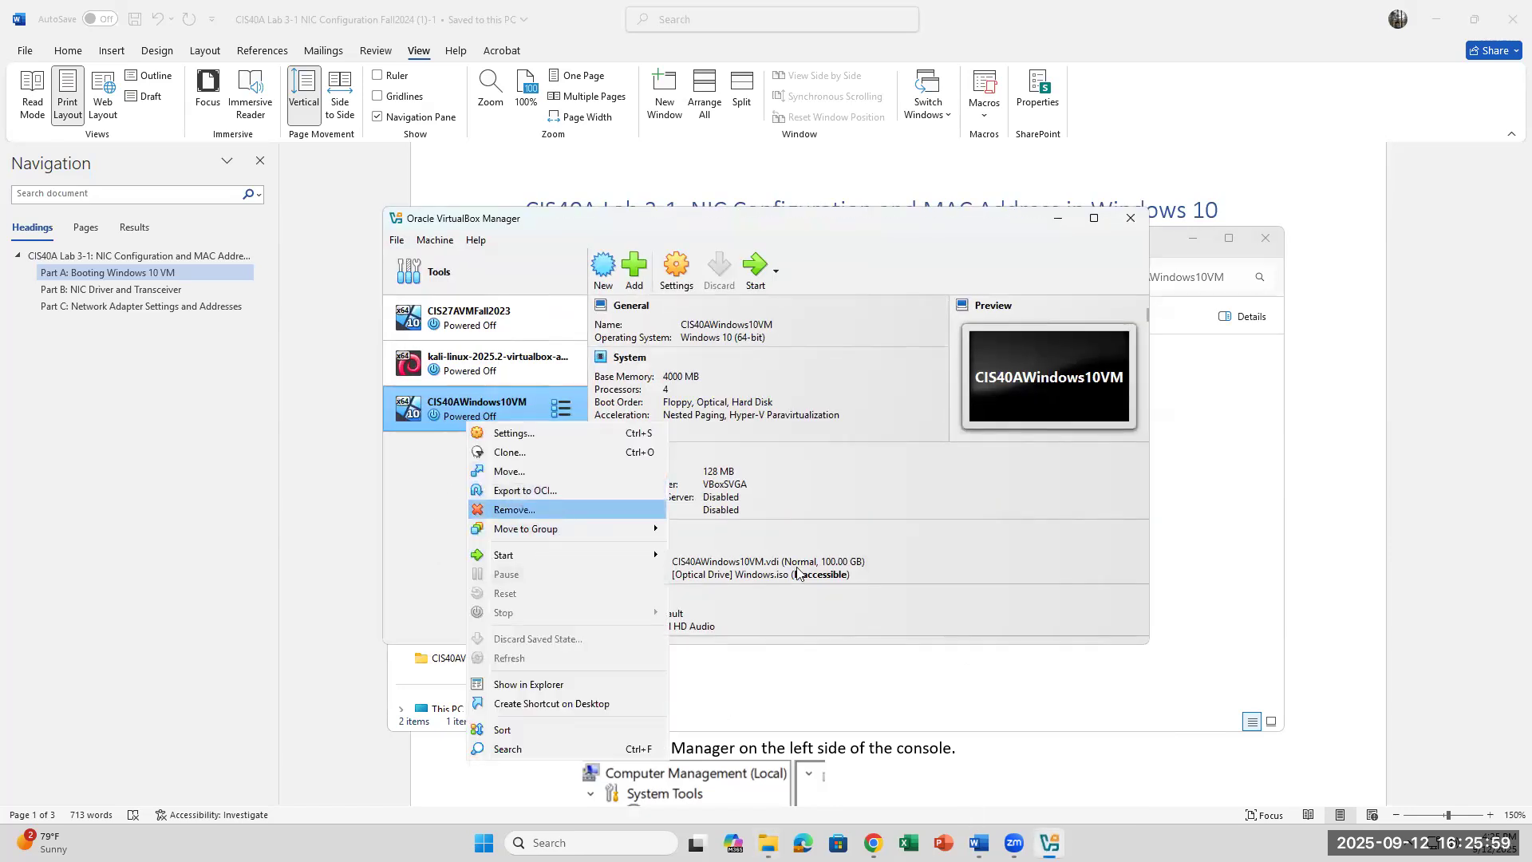
pyautogui.click(559, 512)
pyautogui.click(834, 515)
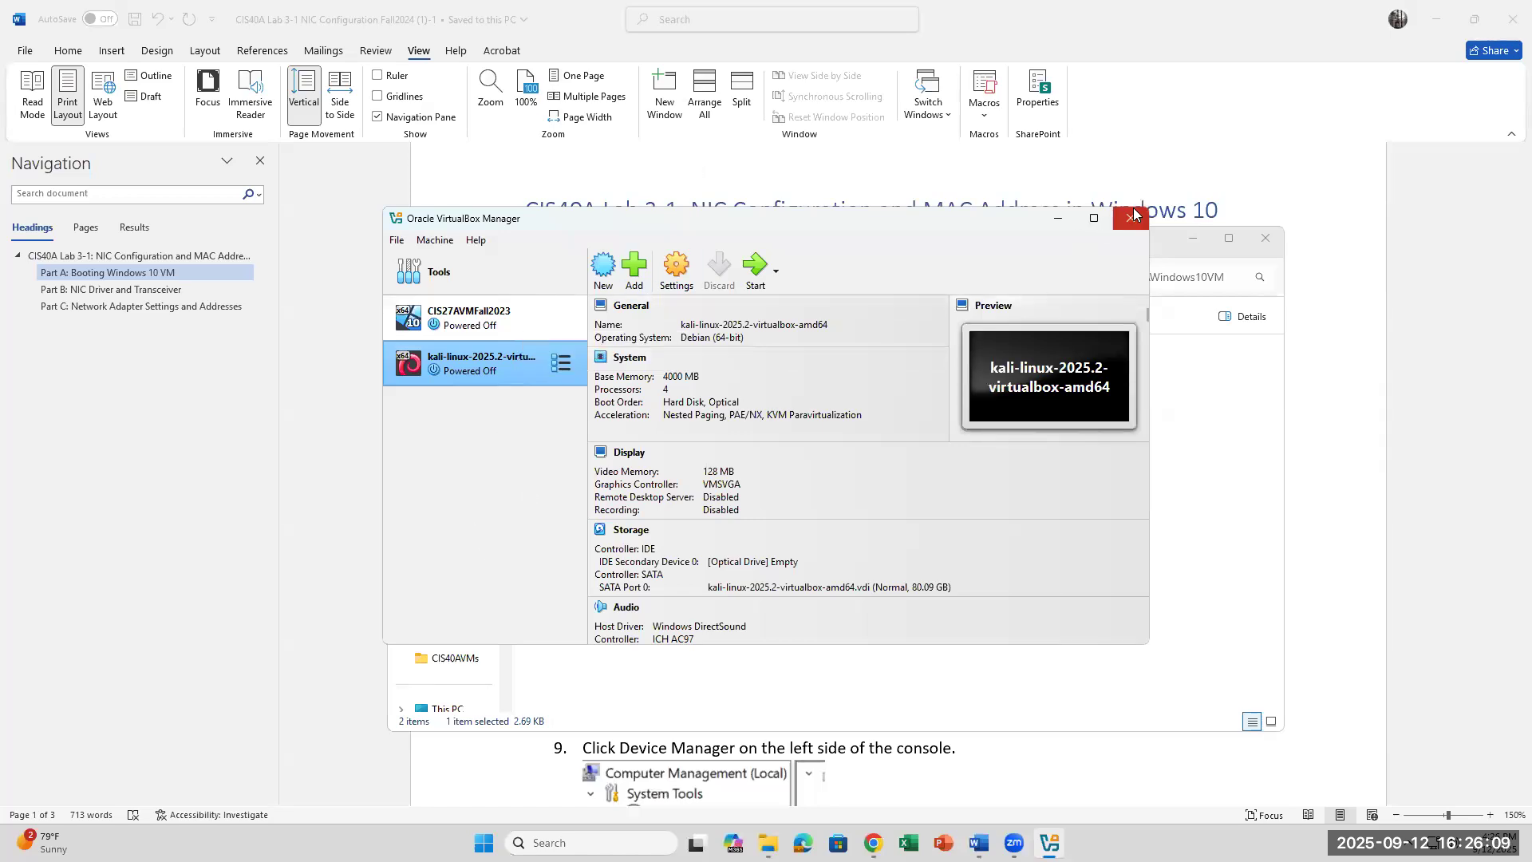
pyautogui.click(768, 843)
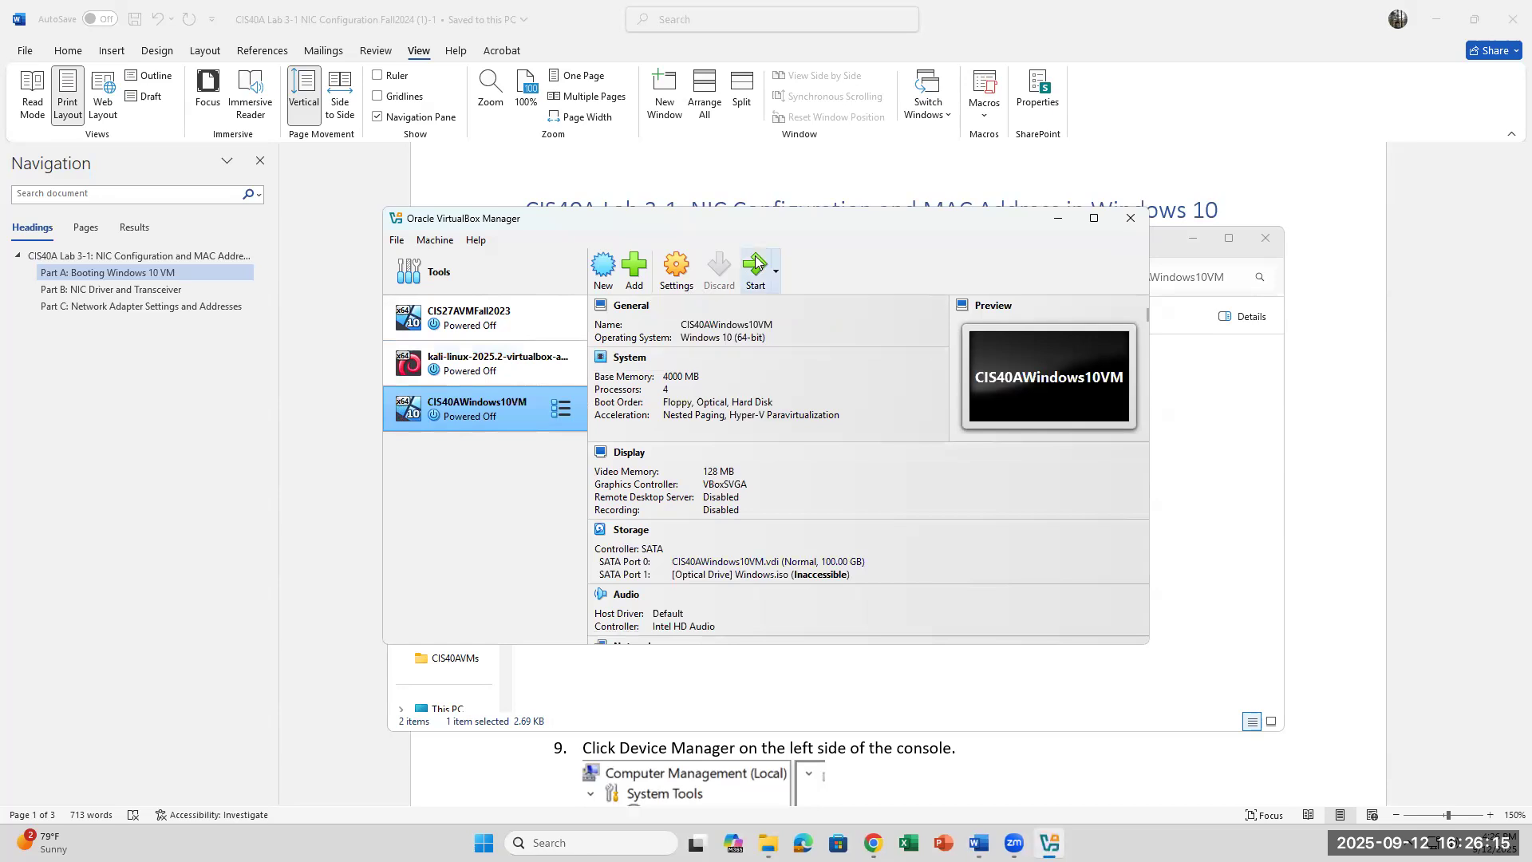
# Step: Boot the CIS40AWindows10VM machine, then bring the Lab 3-1 instructions document forward
pyautogui.click(755, 265)
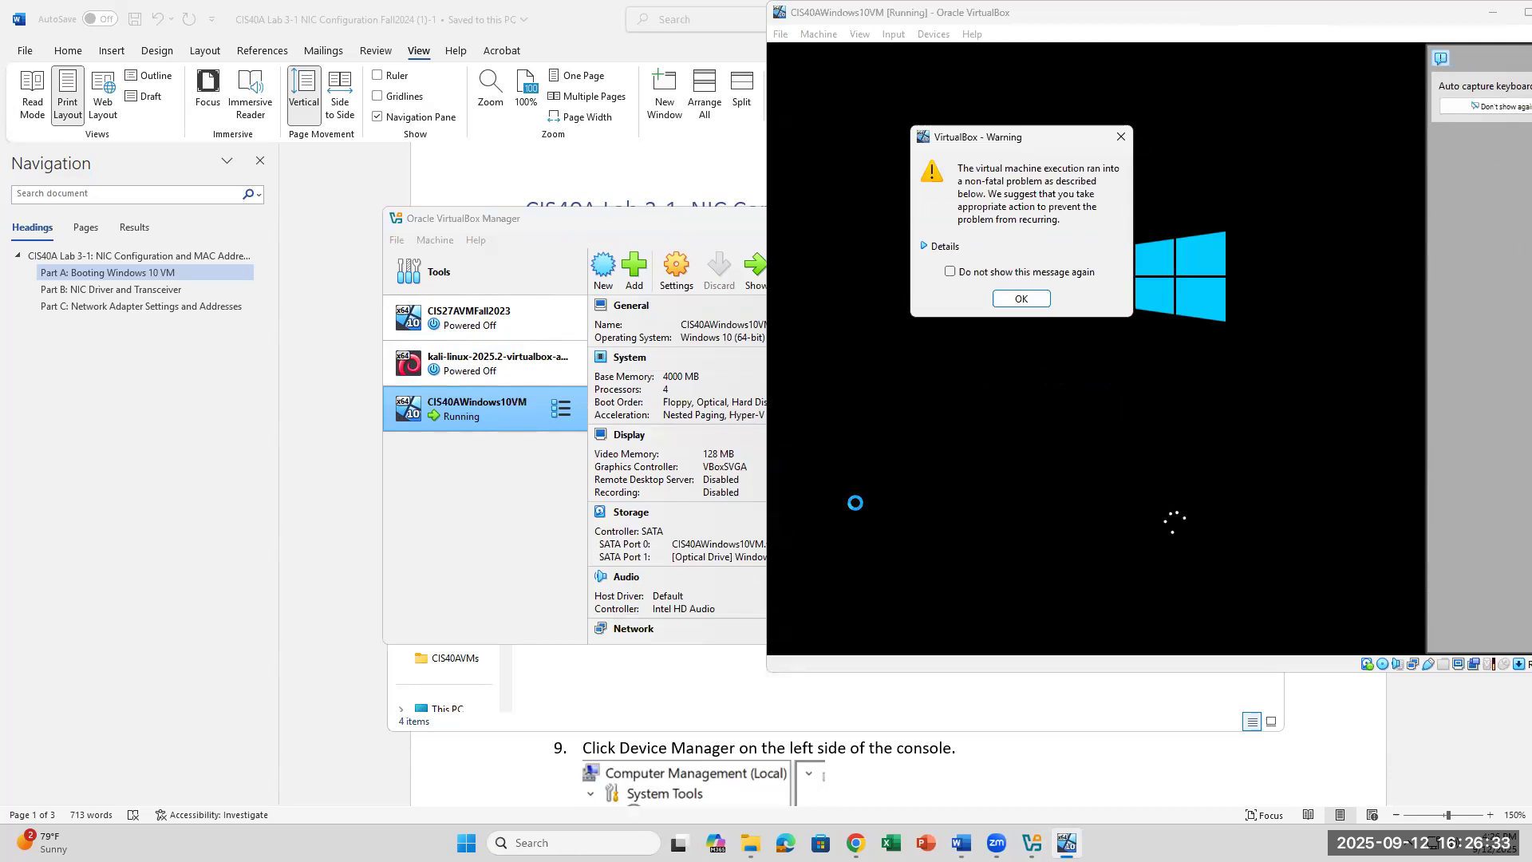
pyautogui.click(750, 843)
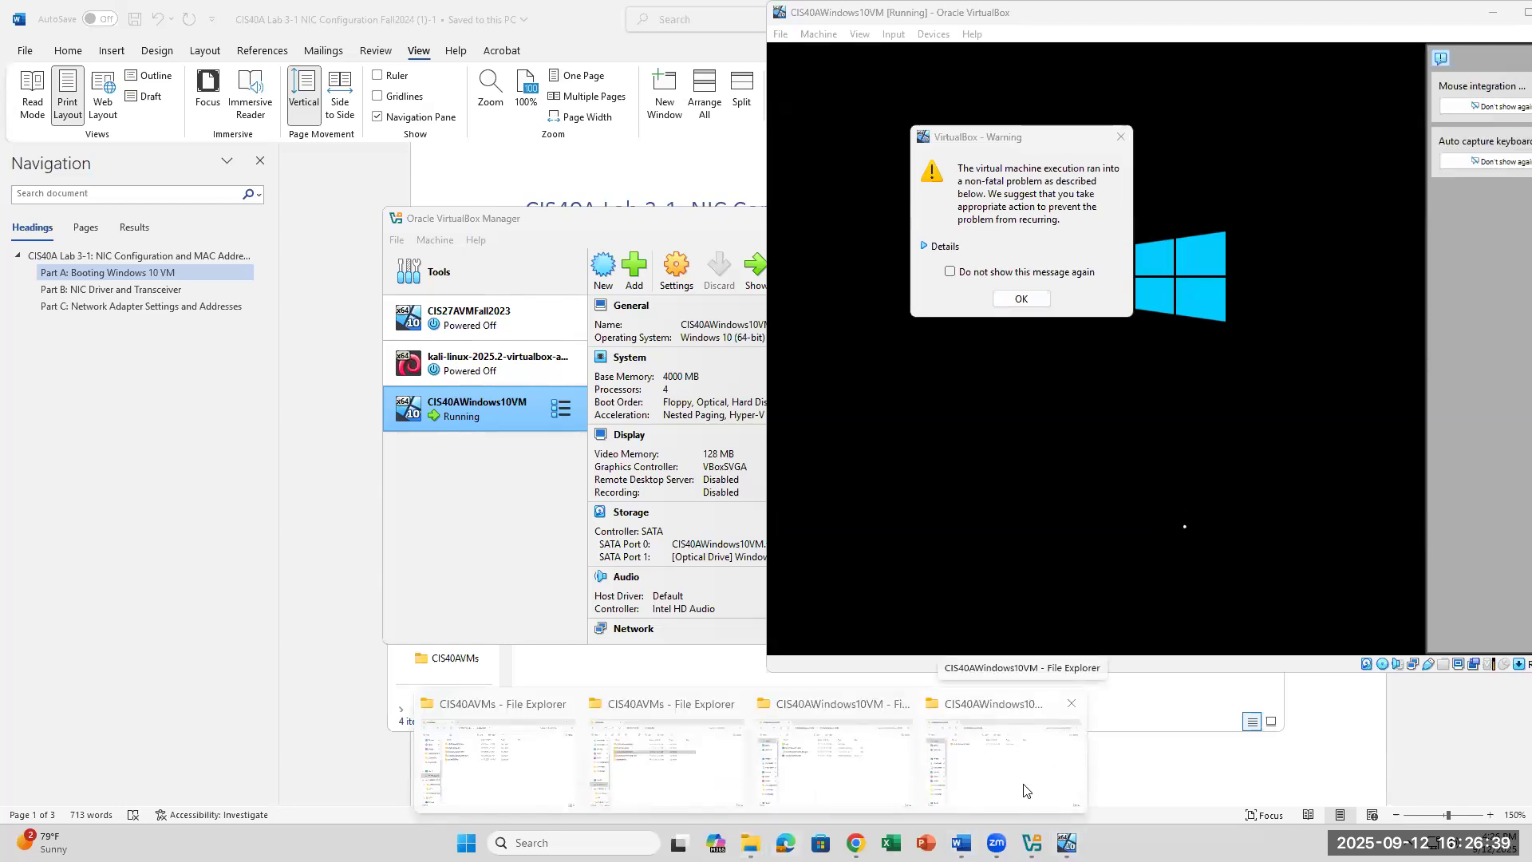
pyautogui.click(1141, 731)
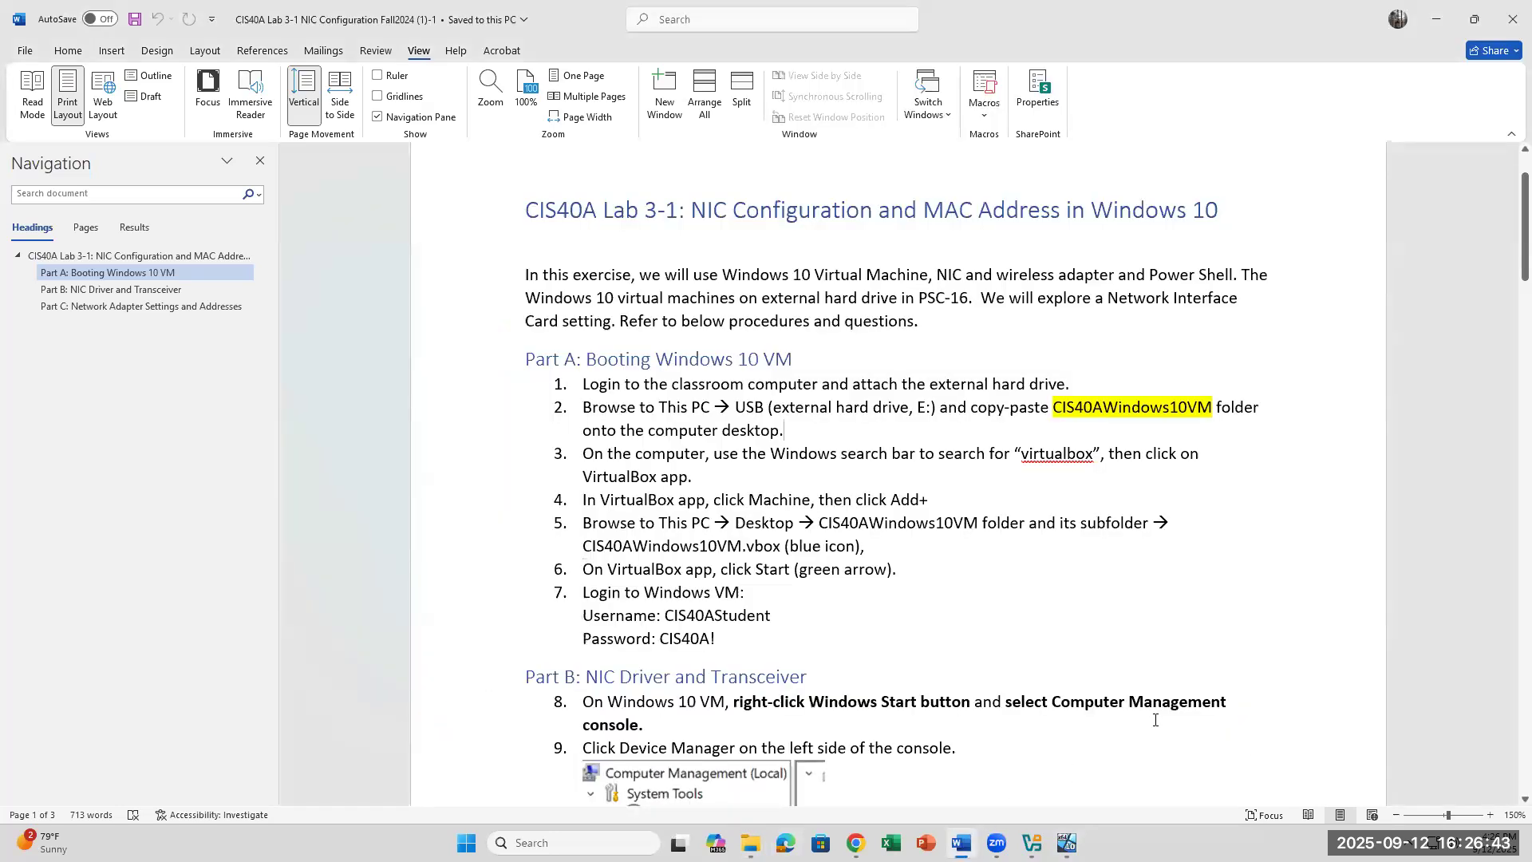
# Step: Open the CIS40AVMs folder on the SP PHD U3 (E:) drive
pyautogui.click(750, 844)
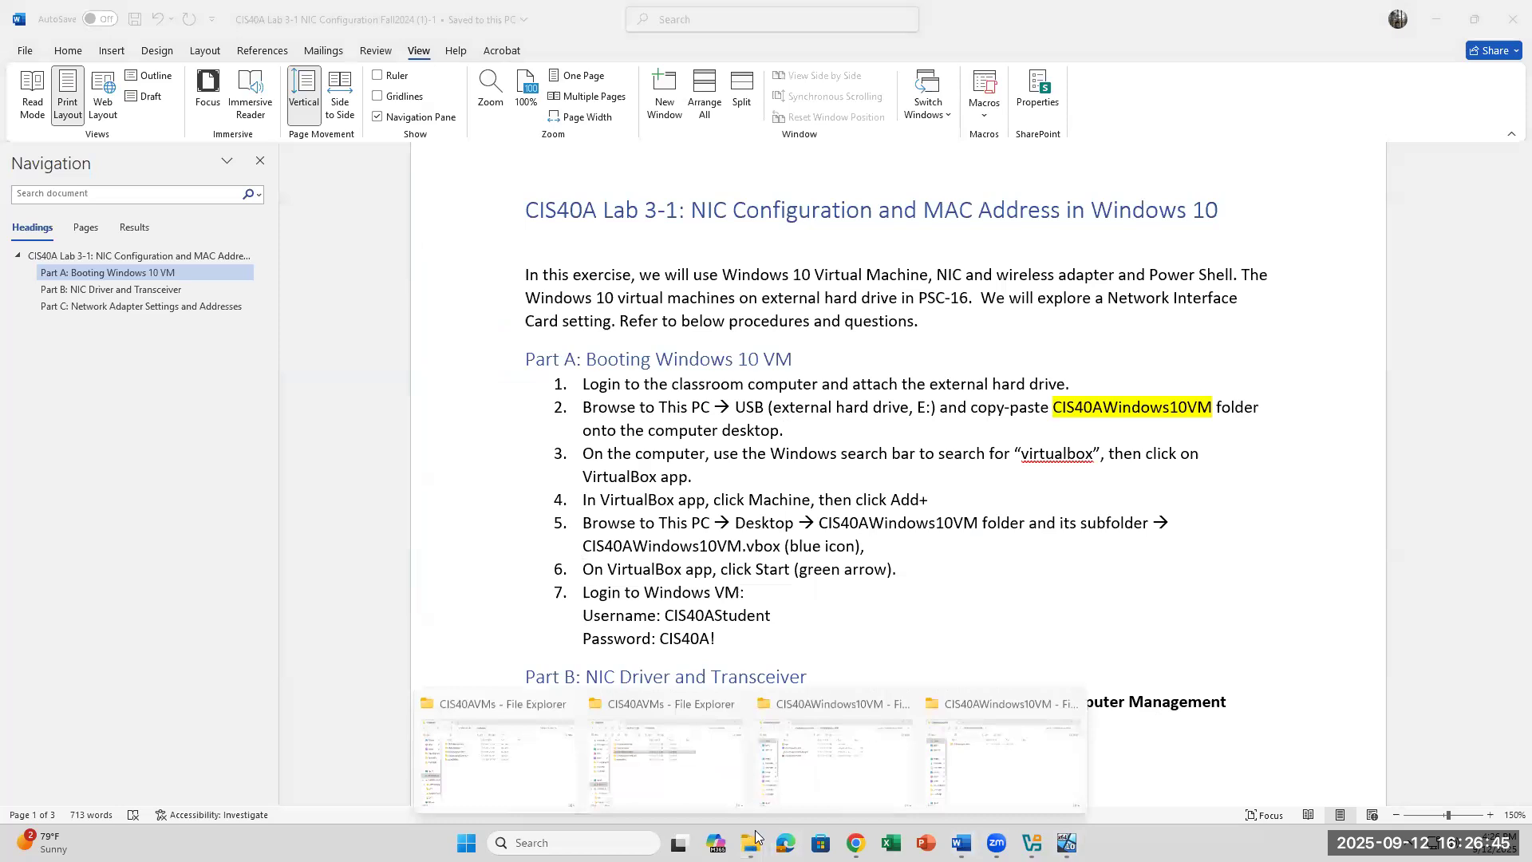
pyautogui.click(529, 778)
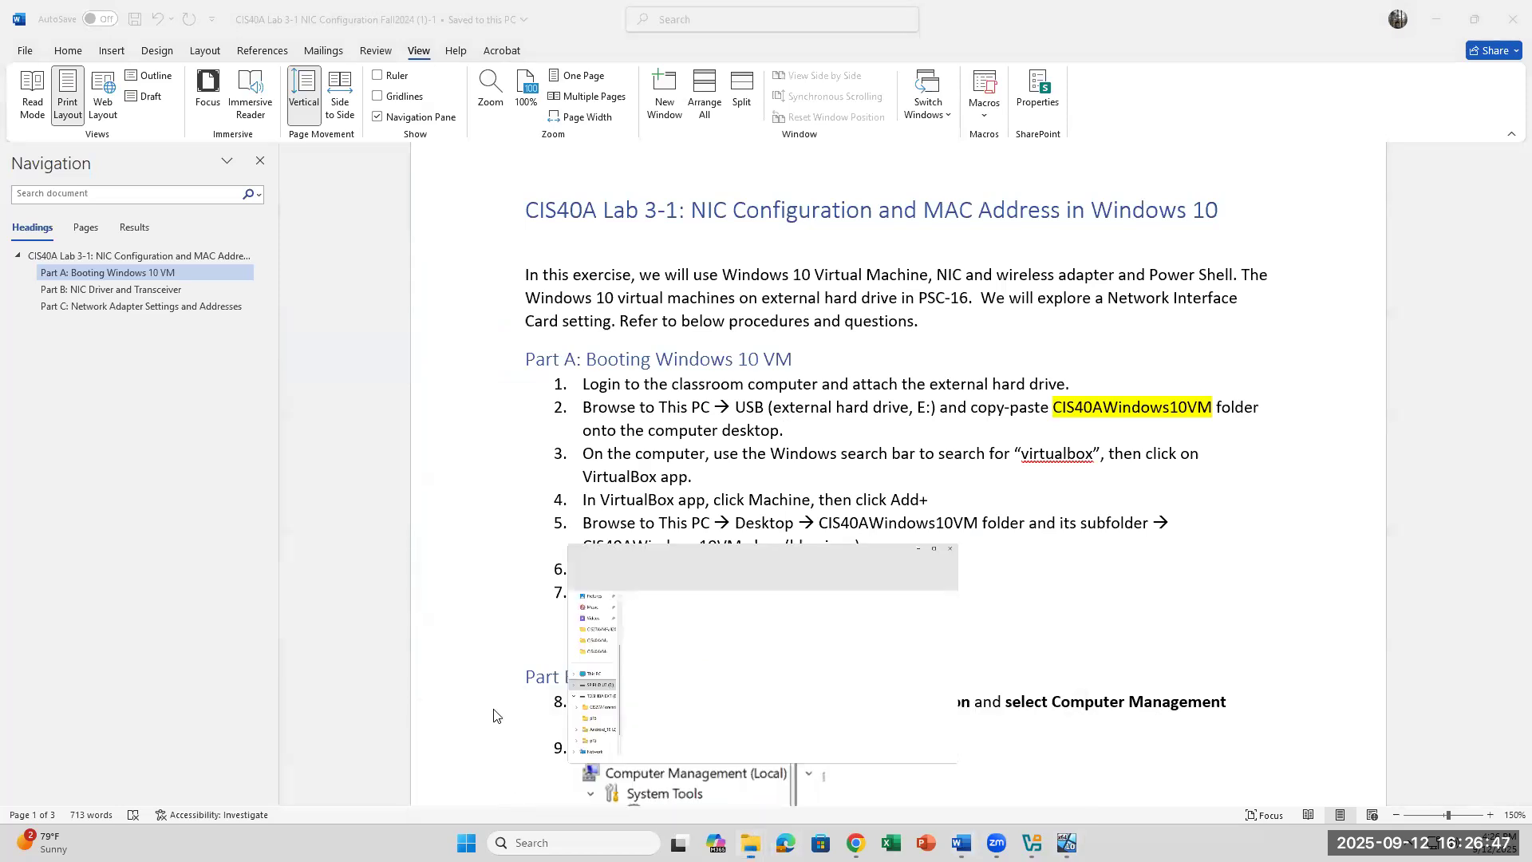
pyautogui.click(414, 524)
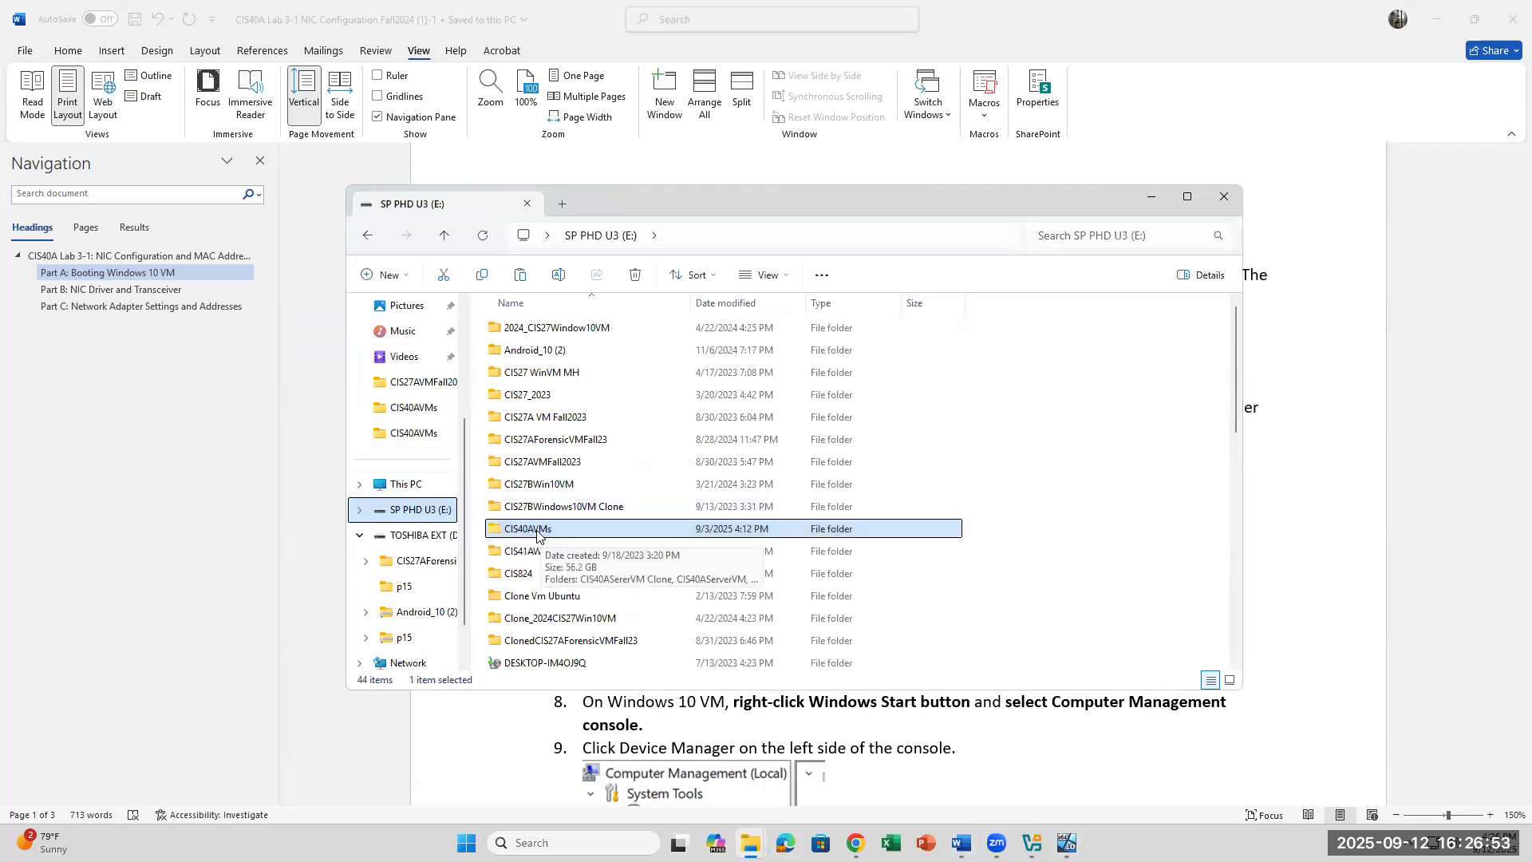
pyautogui.doubleClick(537, 530)
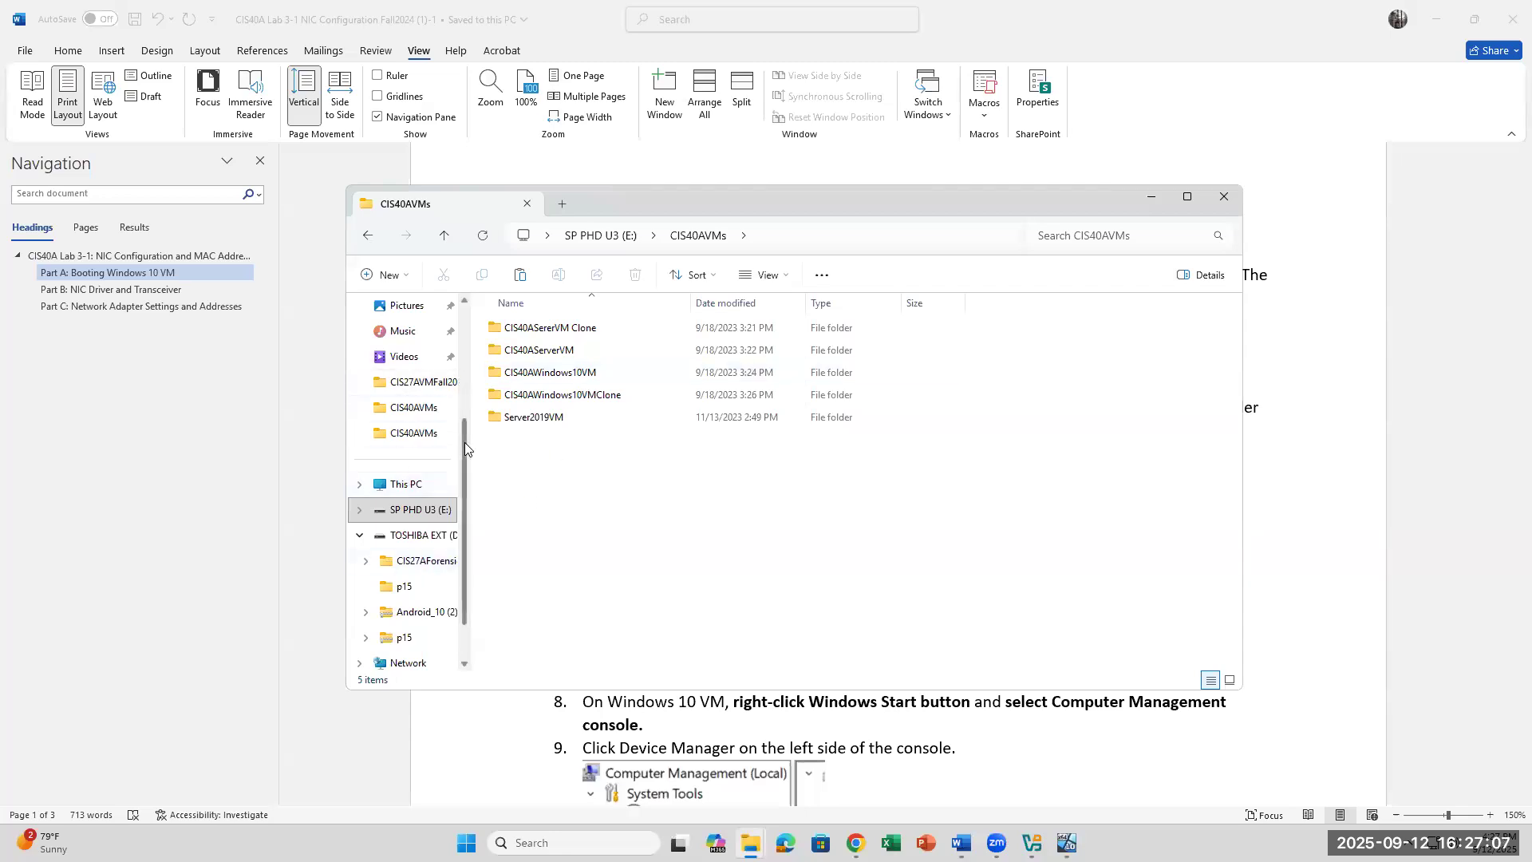
# Step: Browse to the Desktop's inner CIS40AWindows10VM subfolder, then return to the Lab 3-1 instructions
pyautogui.moveTo(464, 442); pyautogui.dragTo(458, 359)
pyautogui.click(406, 357)
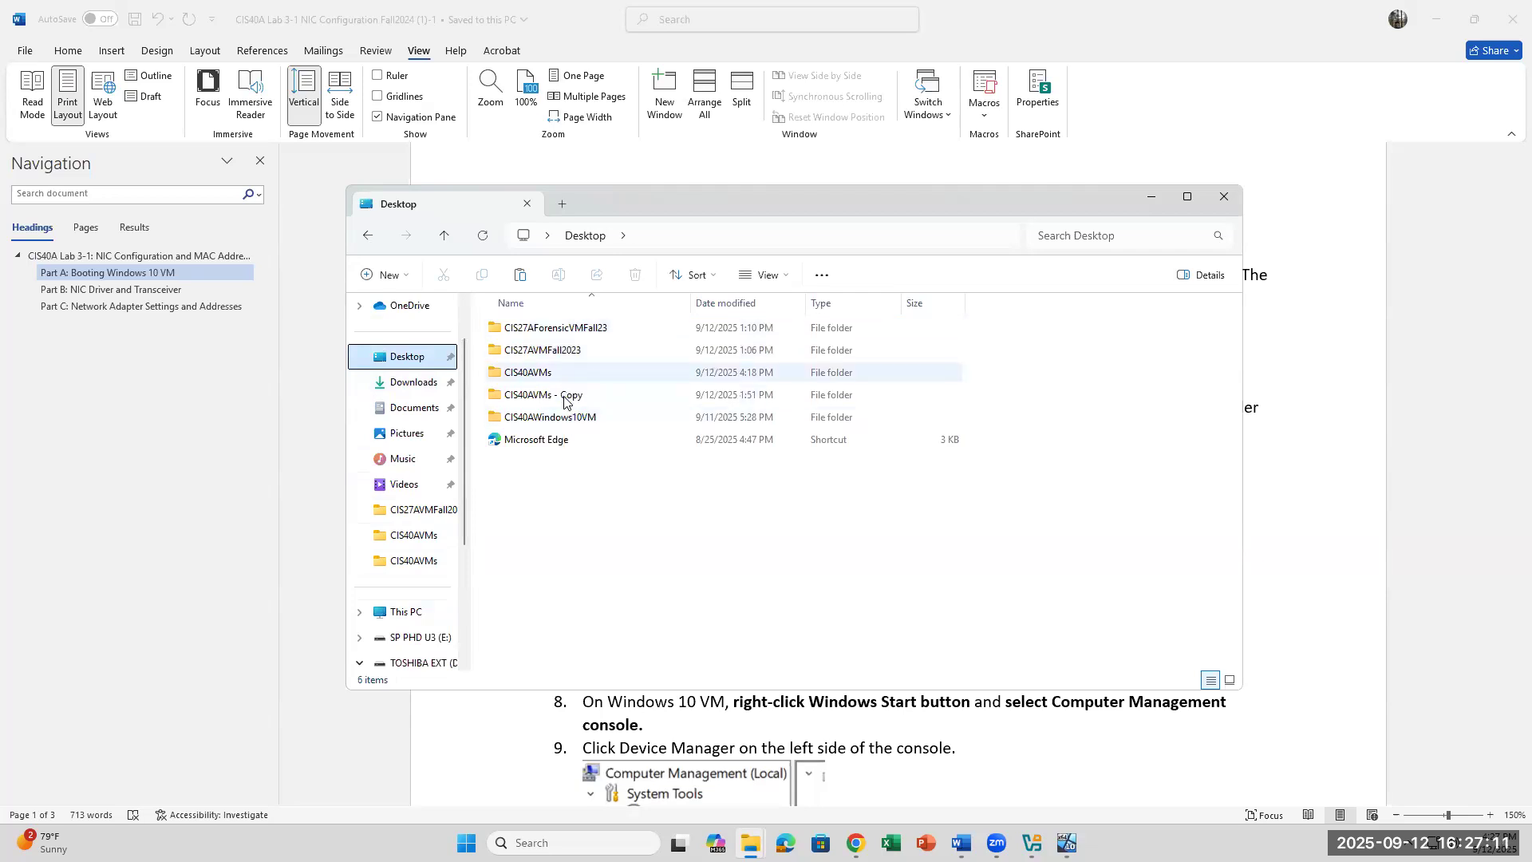
pyautogui.doubleClick(549, 422)
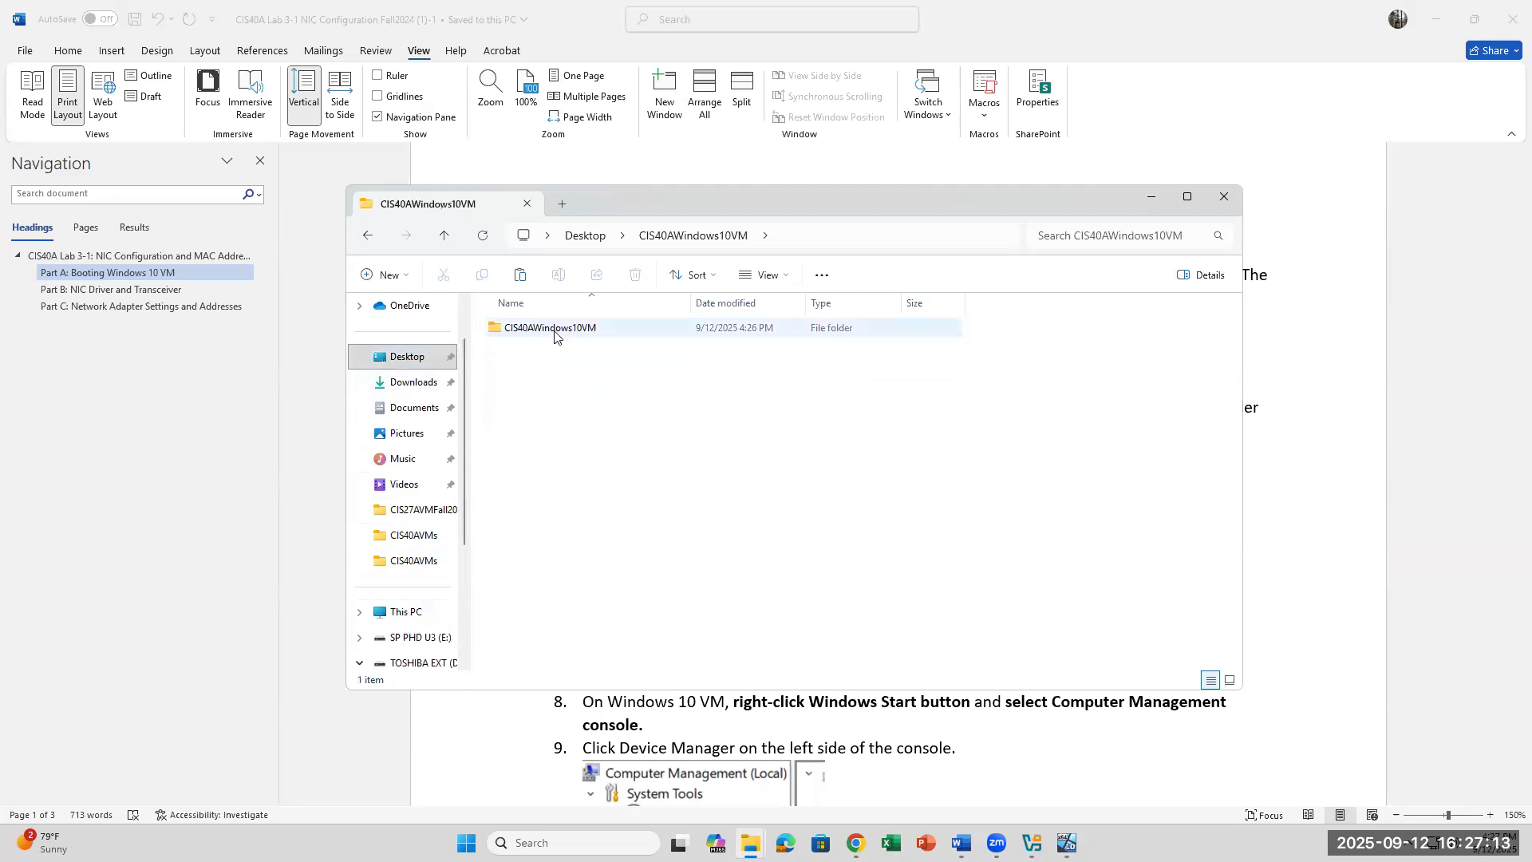
pyautogui.doubleClick(555, 333)
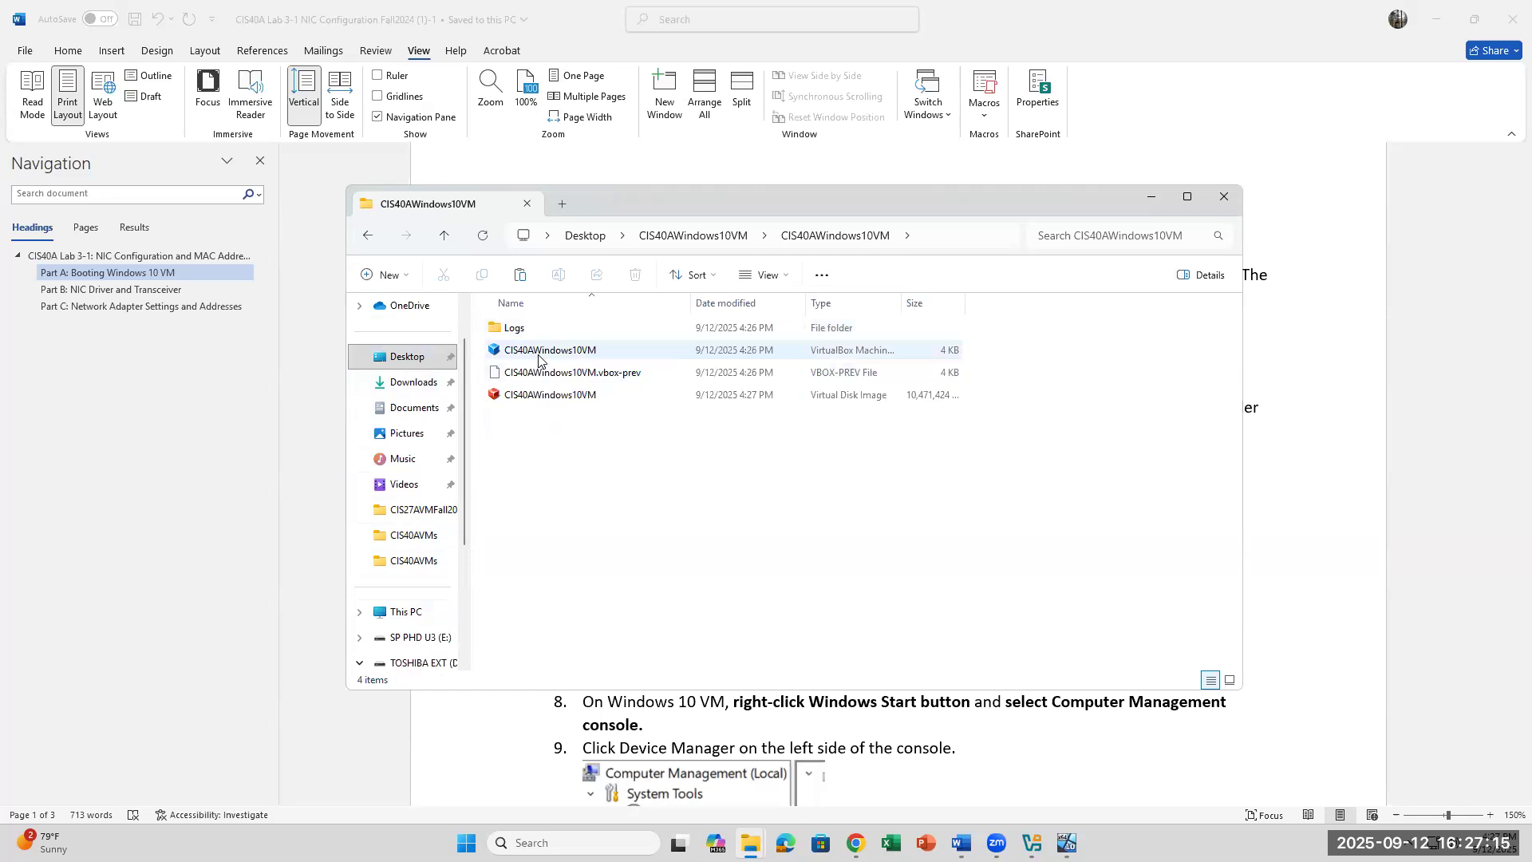
pyautogui.click(1095, 770)
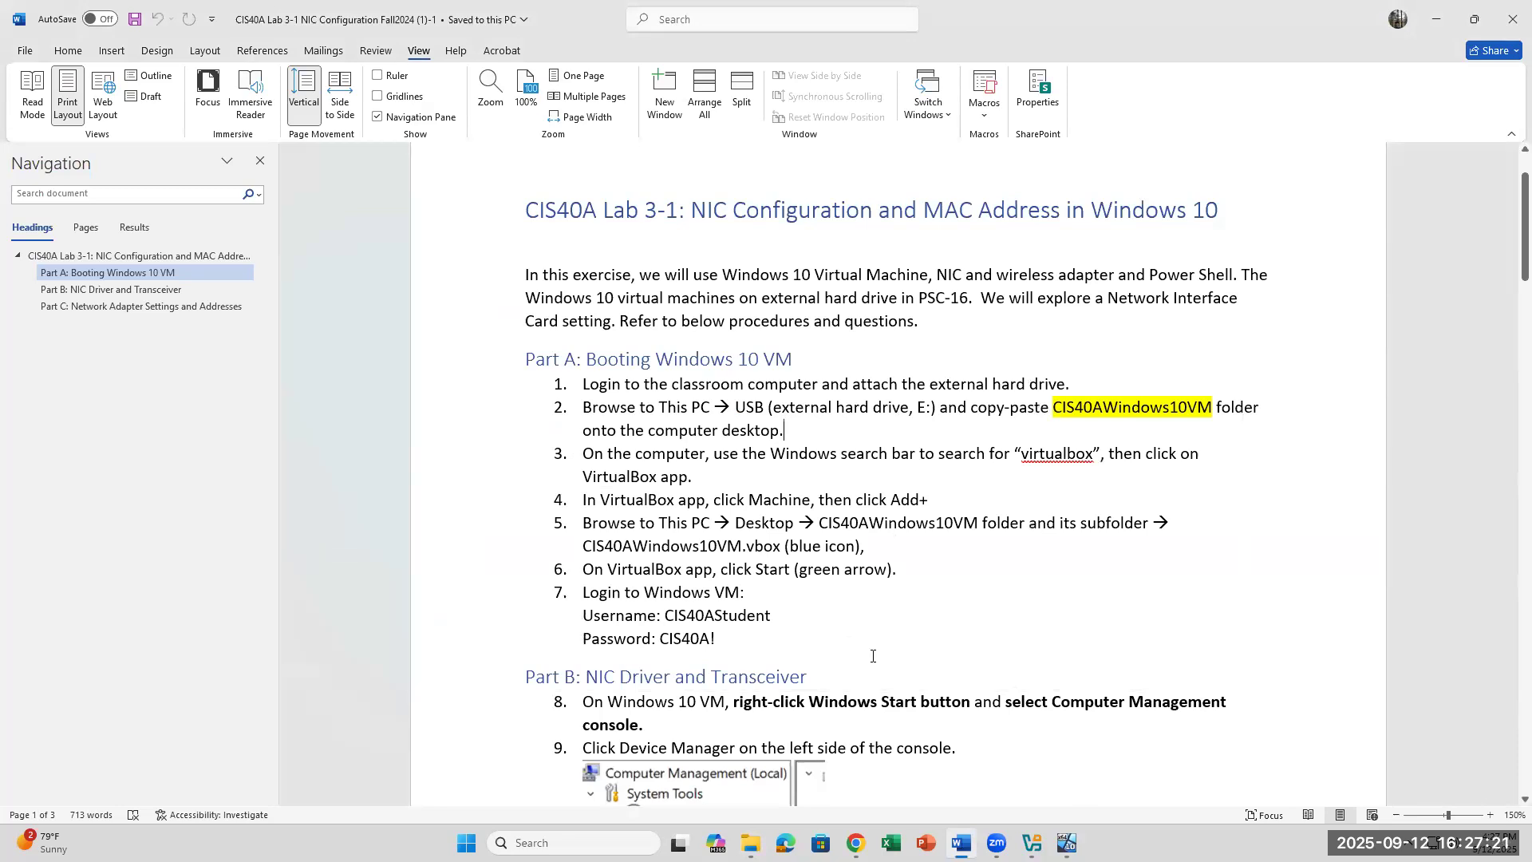
# Step: Dismiss the VirtualBox warning and both capture notices, then clear the Windows 10 lock screen
pyautogui.click(1067, 843)
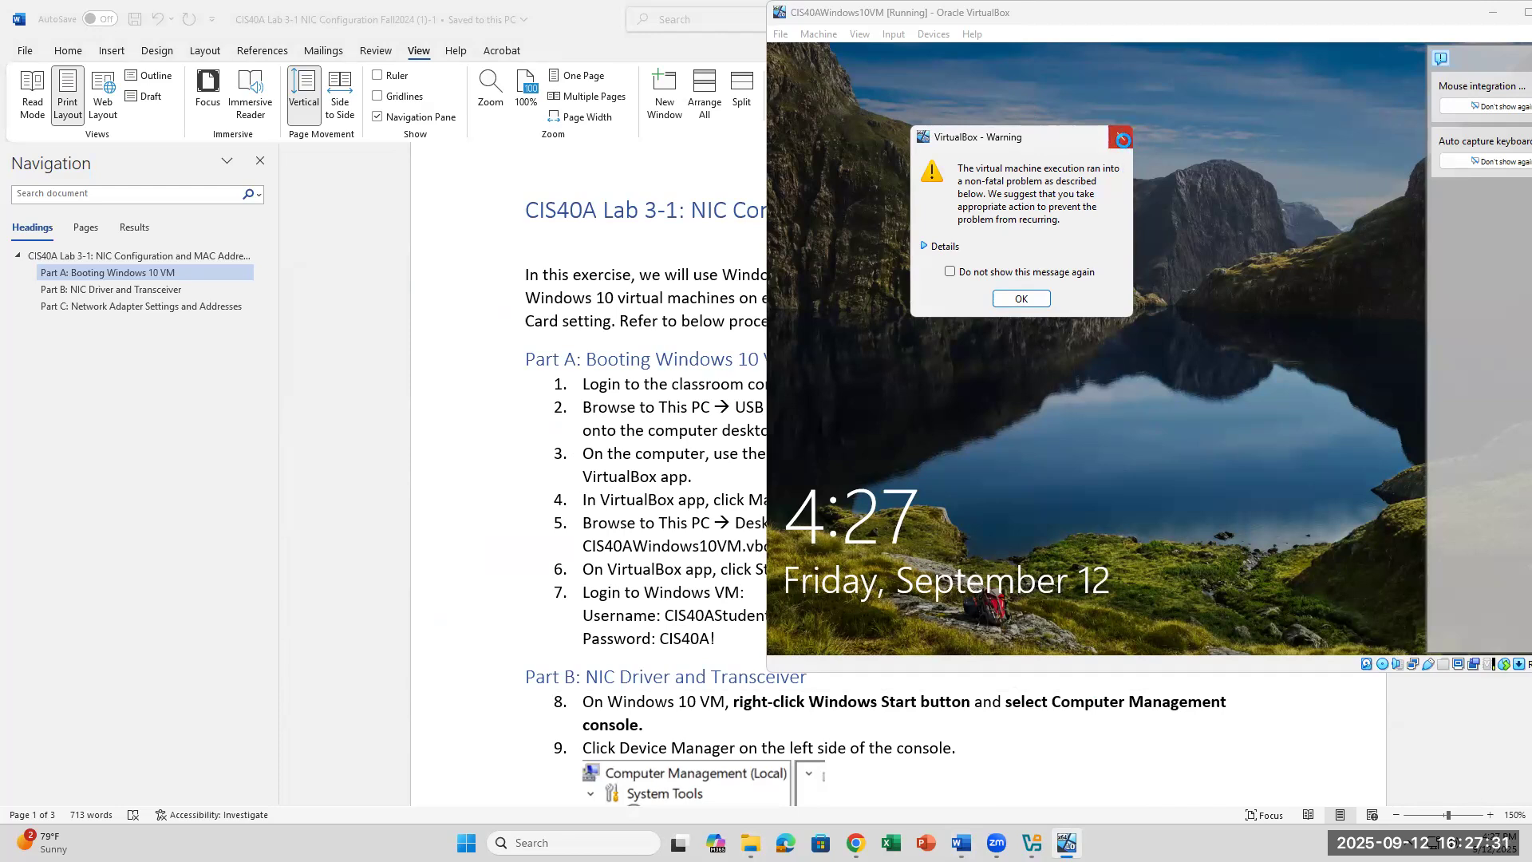
pyautogui.click(1123, 141)
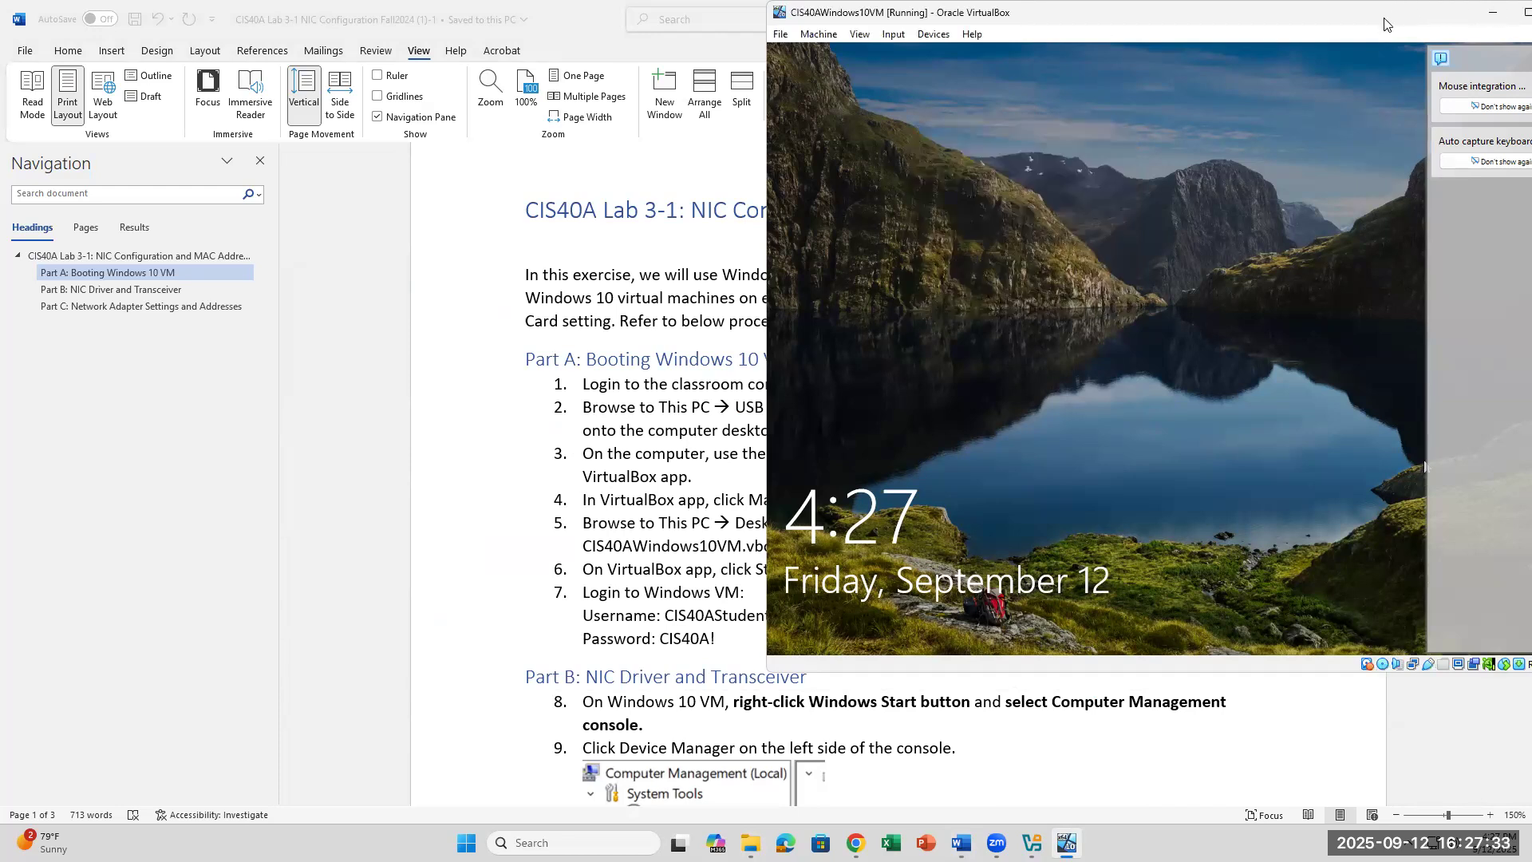
pyautogui.moveTo(1465, 12); pyautogui.dragTo(1027, 102)
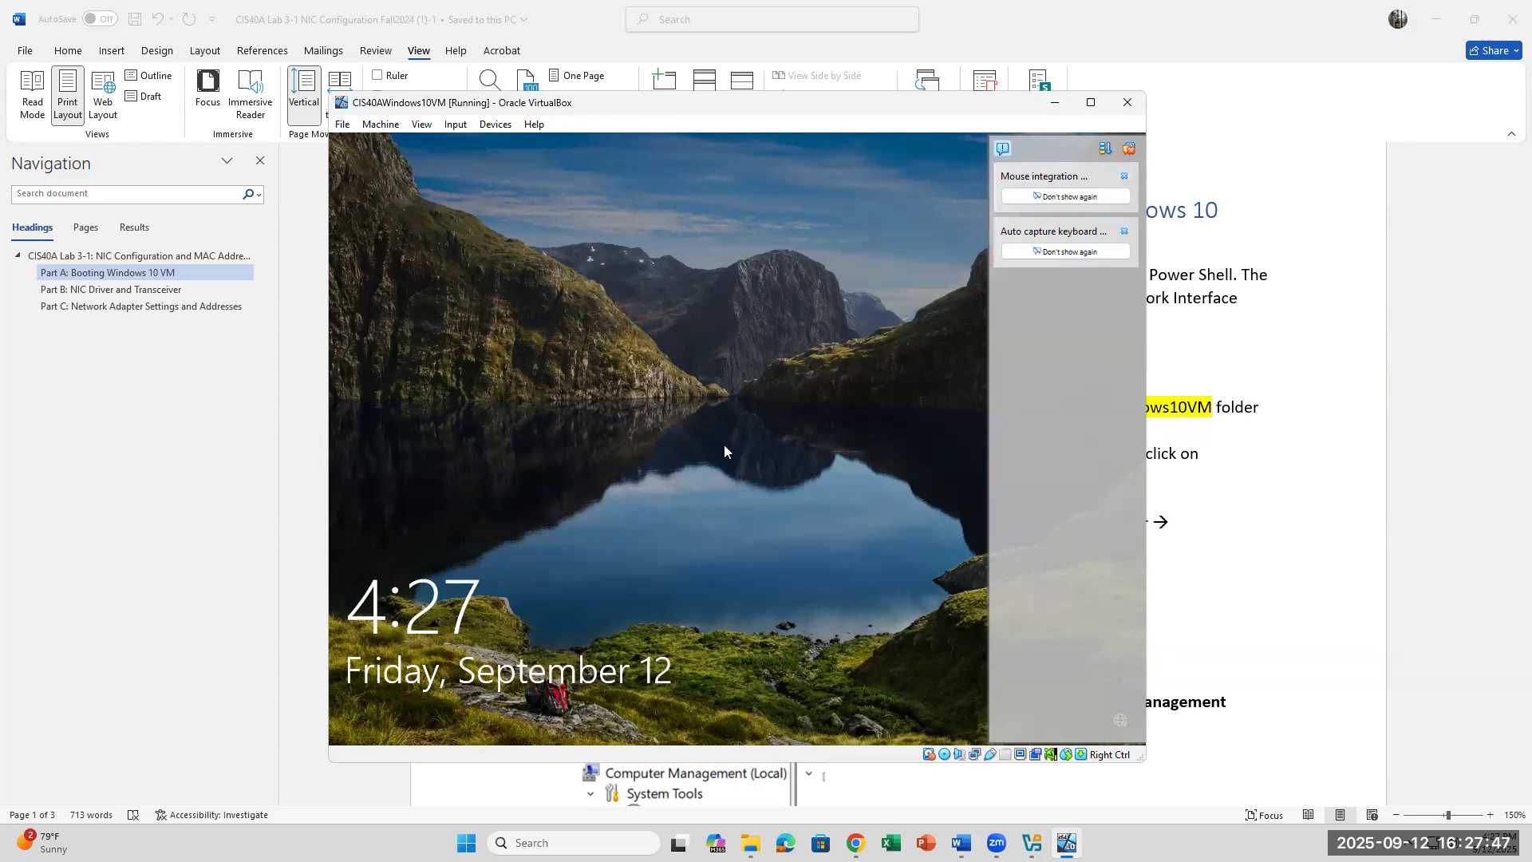
pyautogui.click(1125, 232)
pyautogui.click(1124, 176)
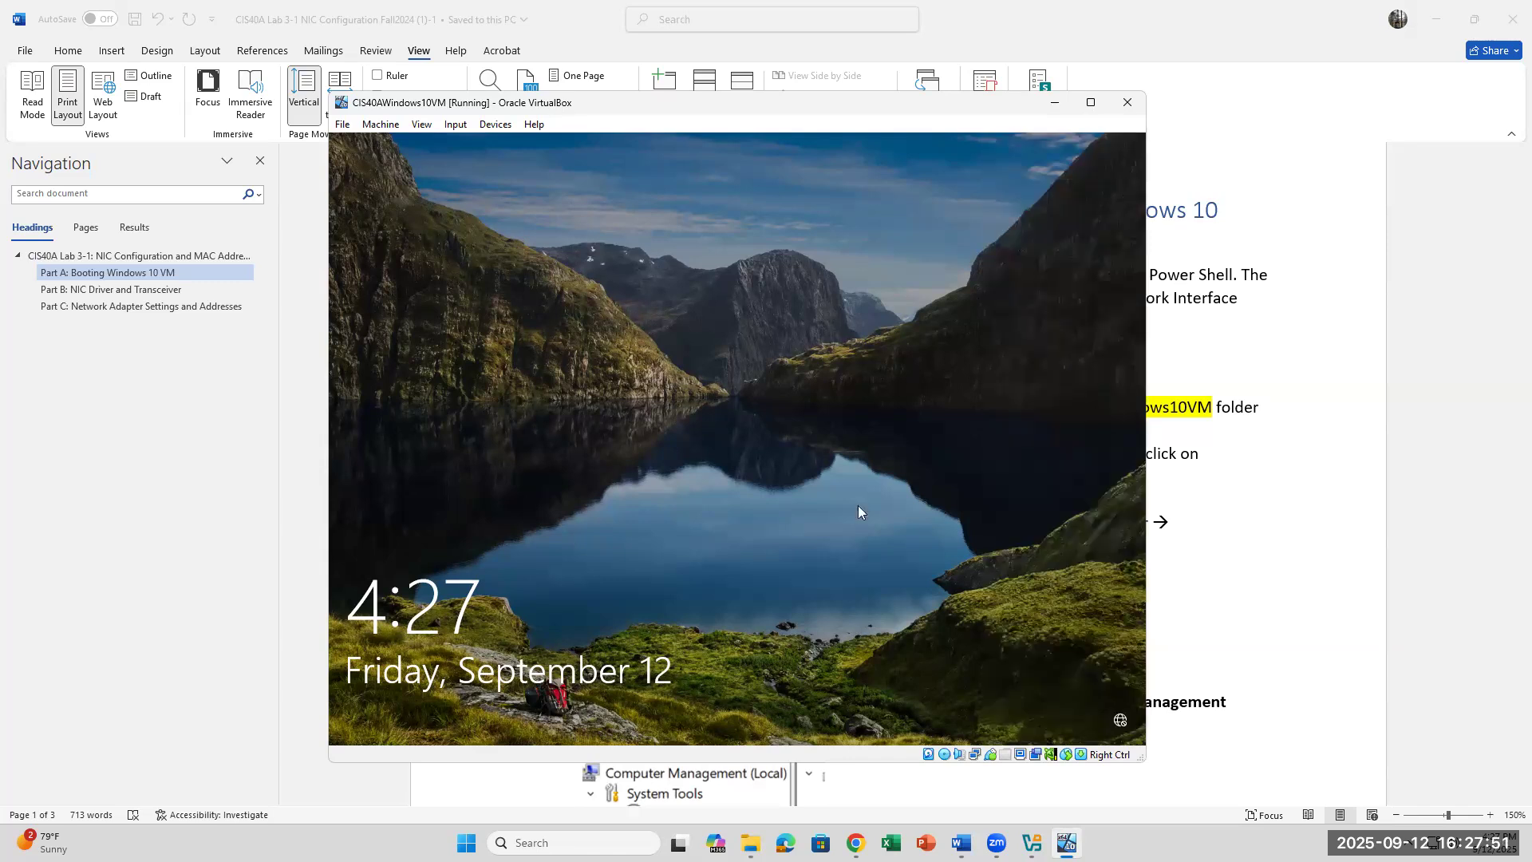
pyautogui.click(674, 457)
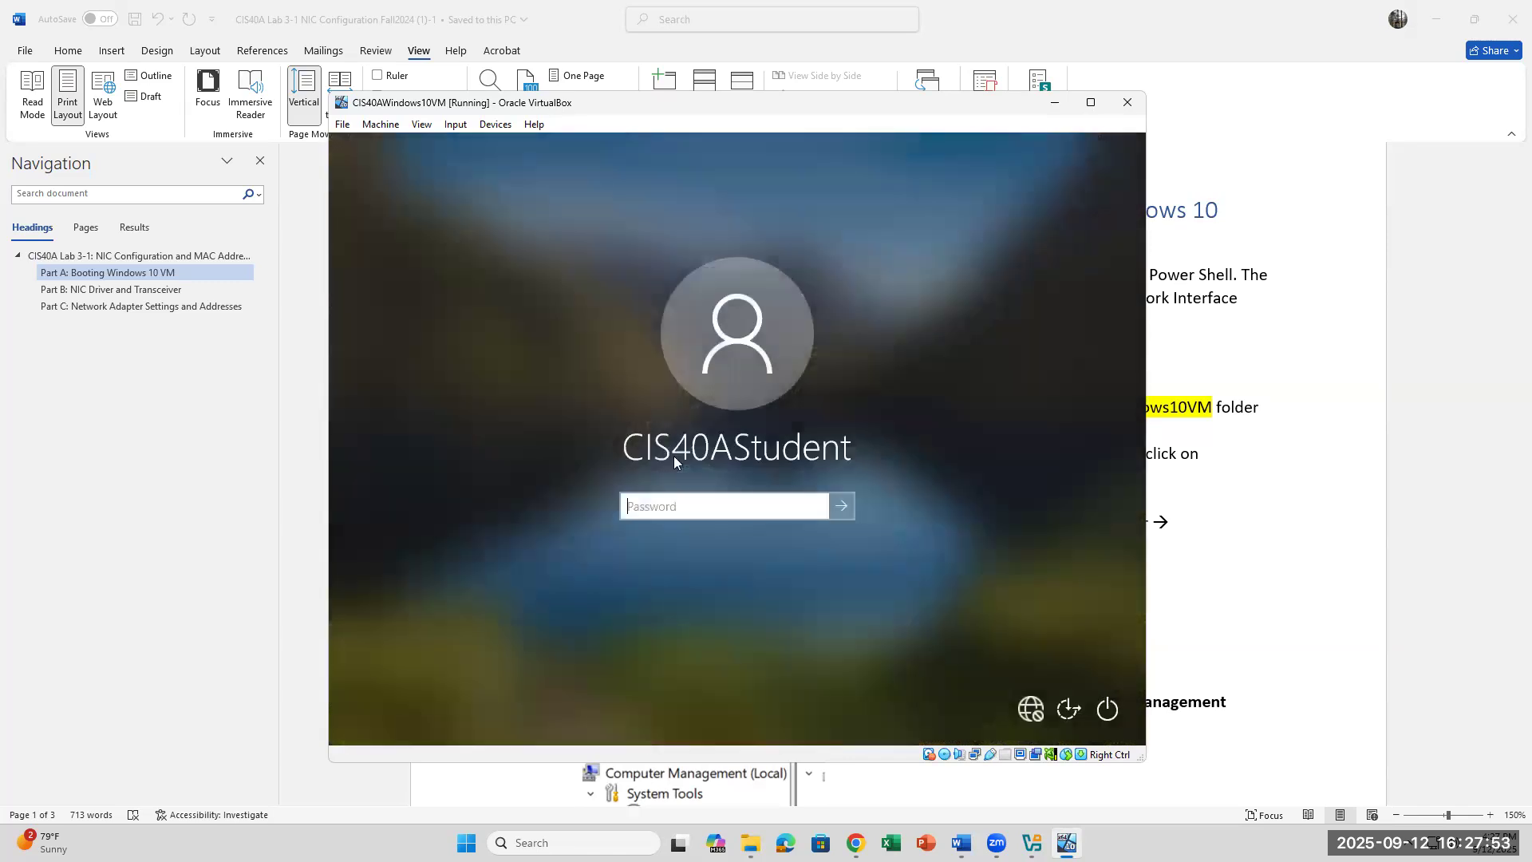
pyautogui.click(1252, 426)
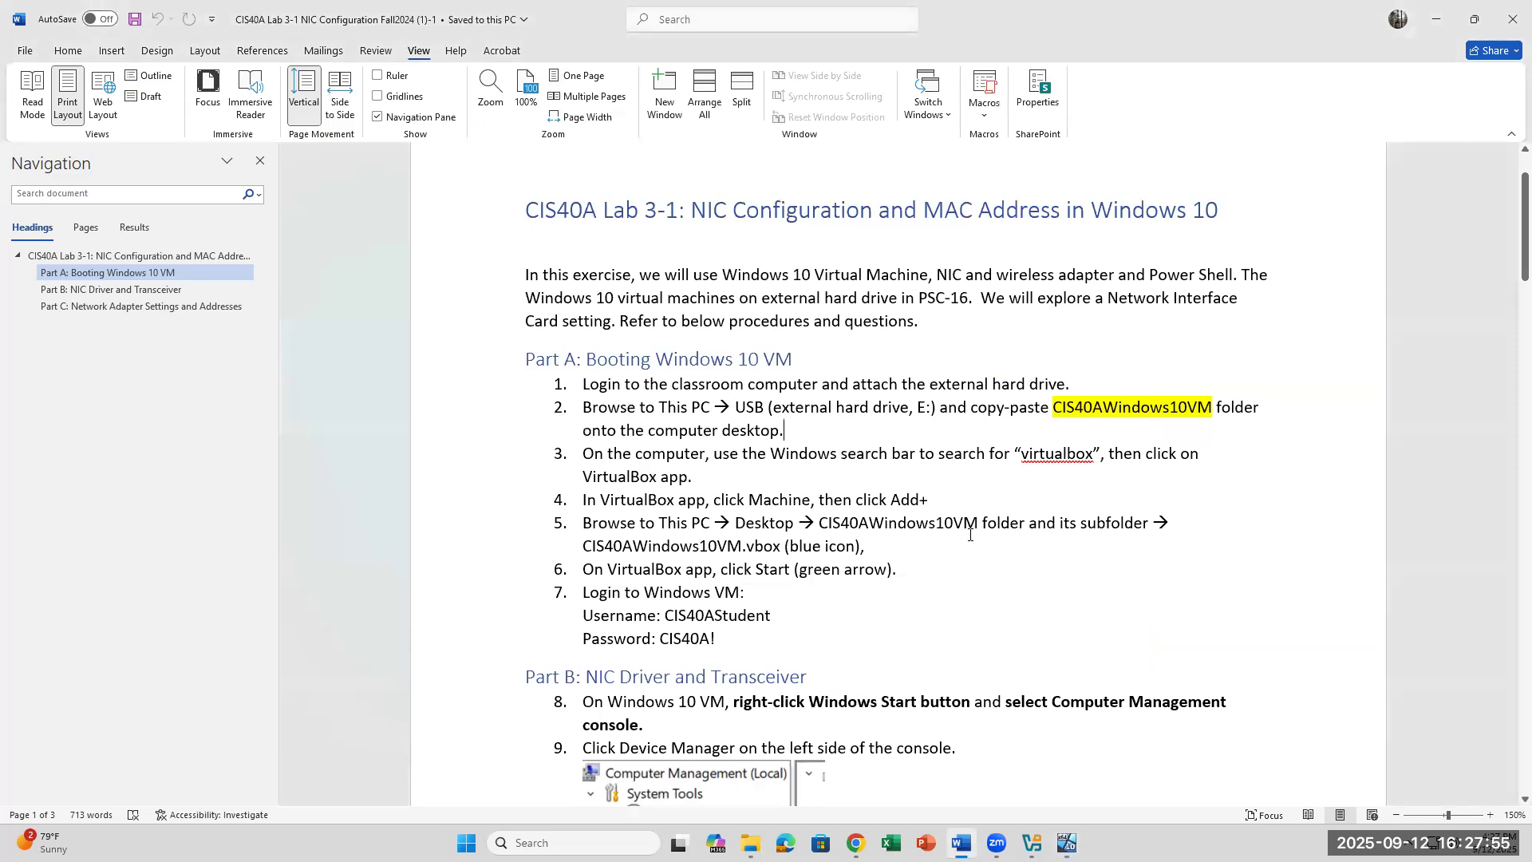
# Step: Select the sign-in password in step 7 of the lab, then bring the VM forward
pyautogui.scroll(-3, 668, 484)
pyautogui.moveTo(723, 463); pyautogui.dragTo(662, 471)
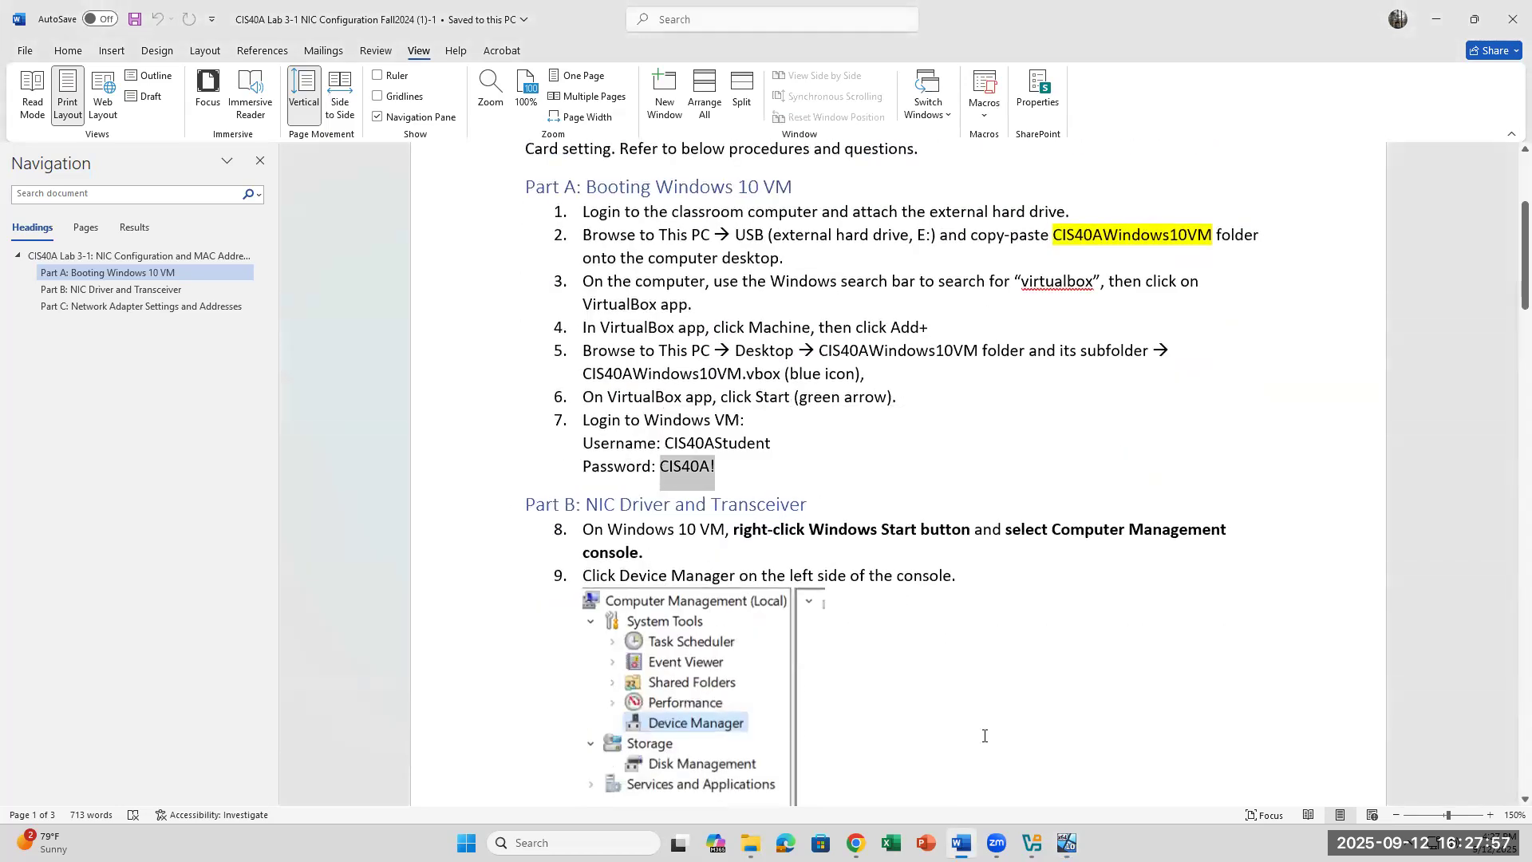
pyautogui.click(1068, 843)
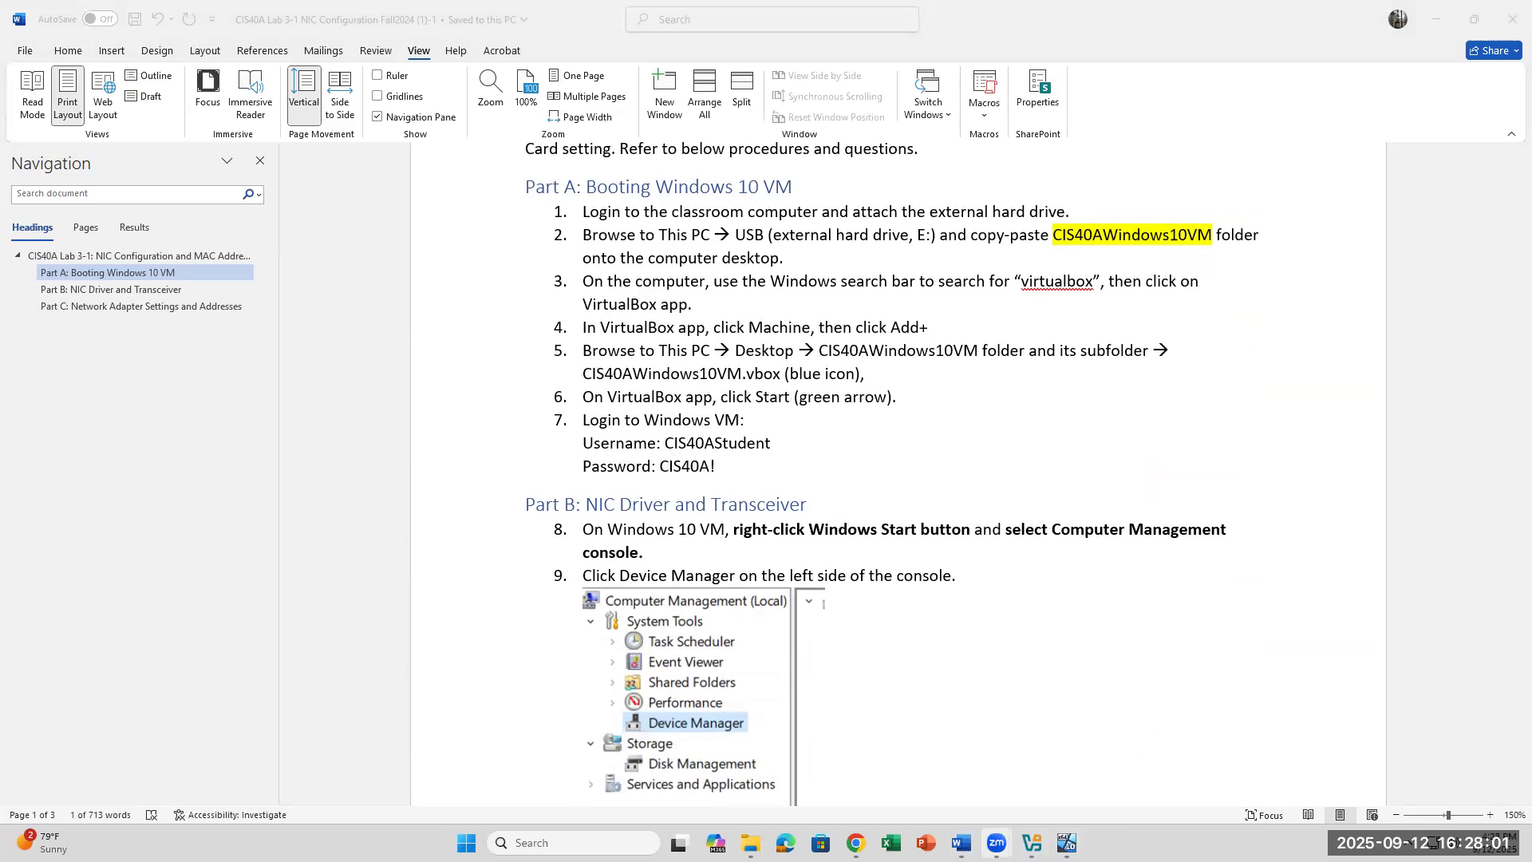
pyautogui.click(962, 842)
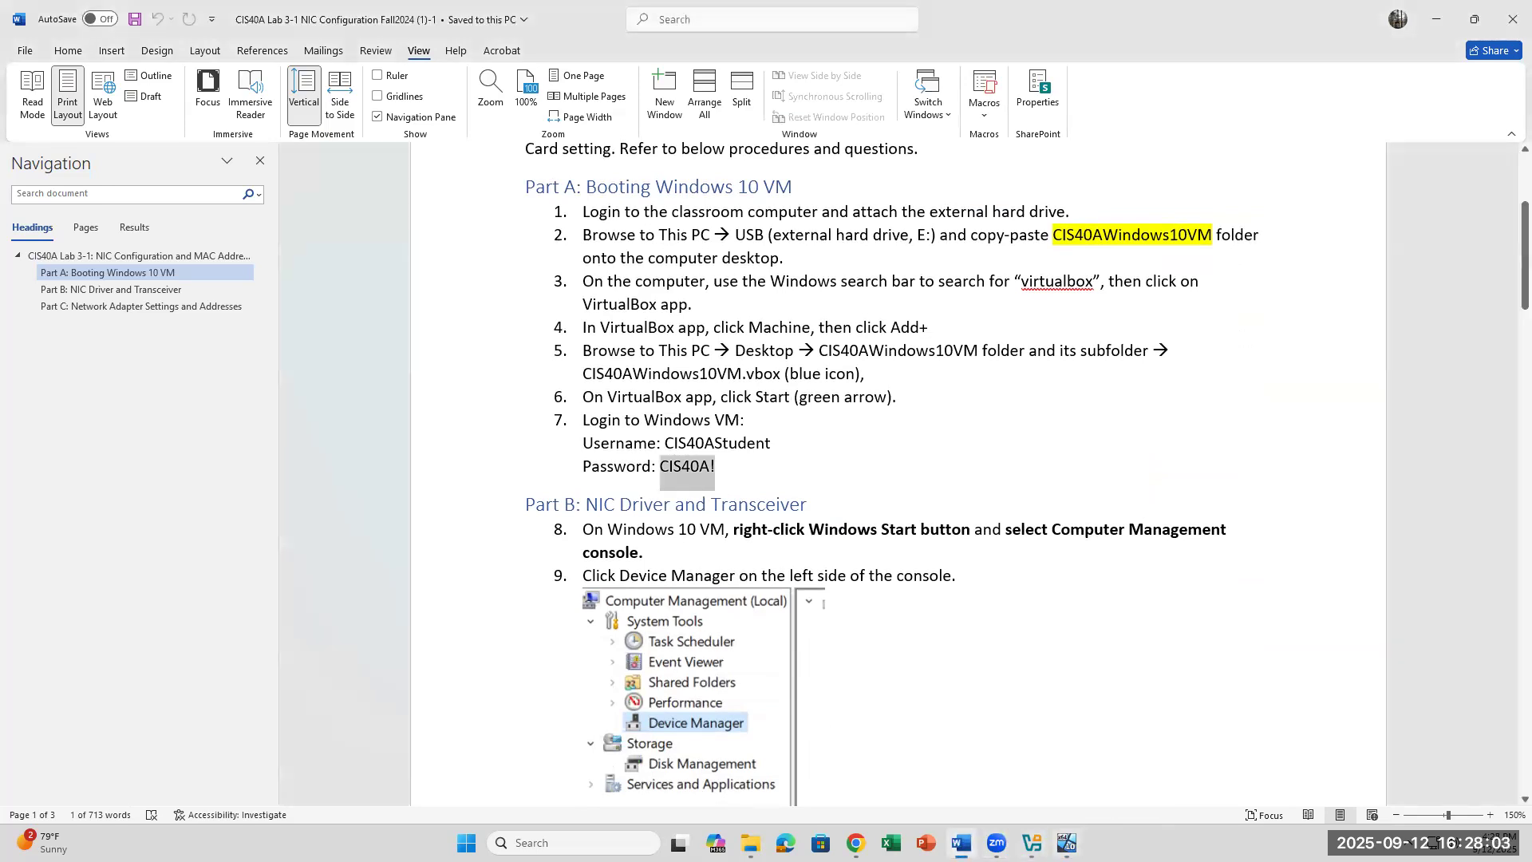
pyautogui.click(1068, 843)
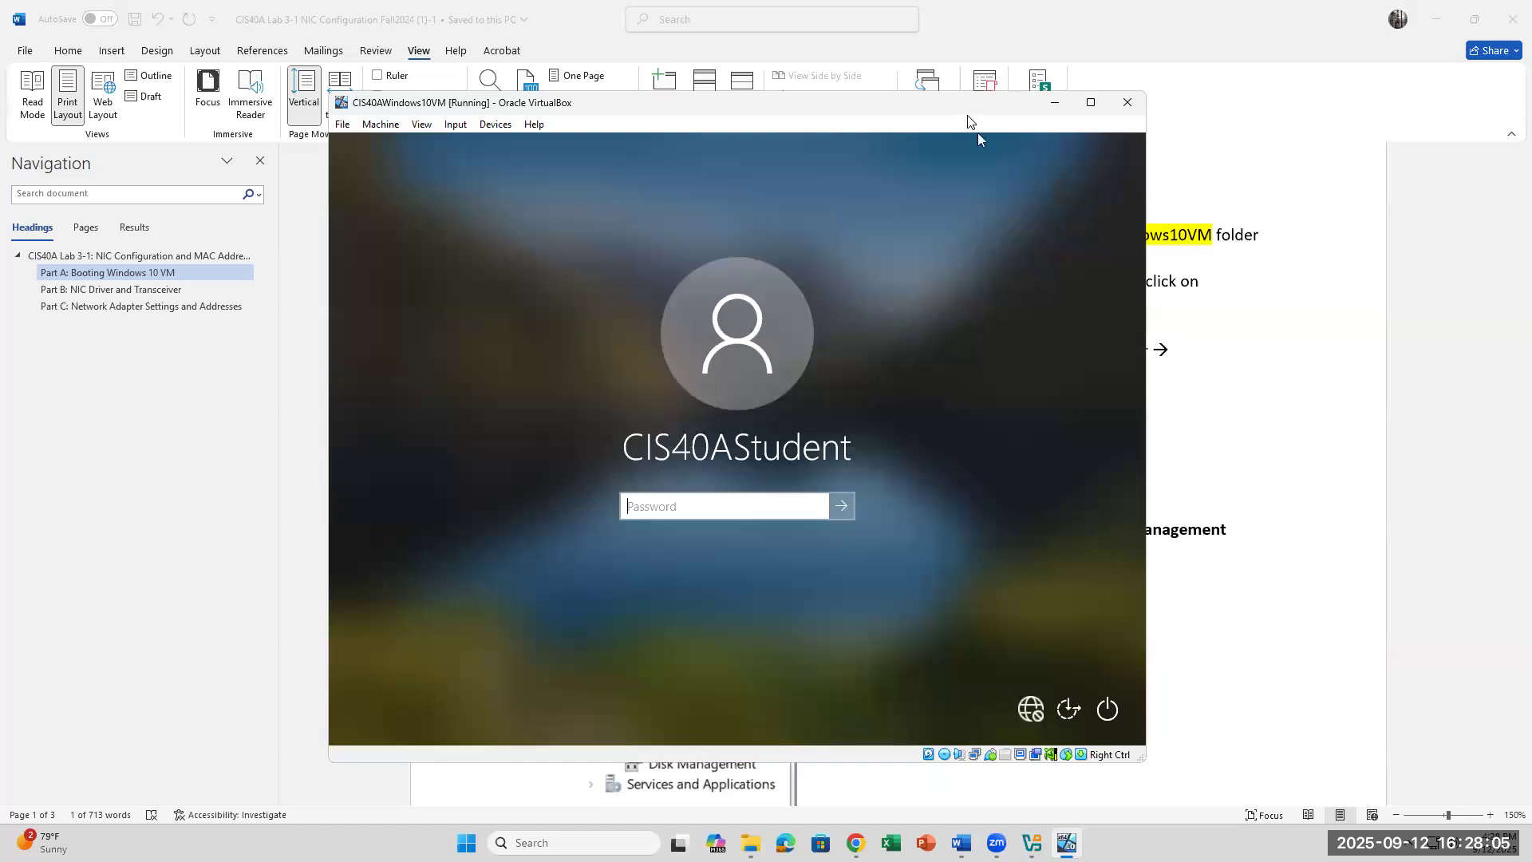
# Step: Enter the account password at the Windows 10 sign-in screen to reach the desktop
pyautogui.moveTo(967, 116); pyautogui.dragTo(1015, 281)
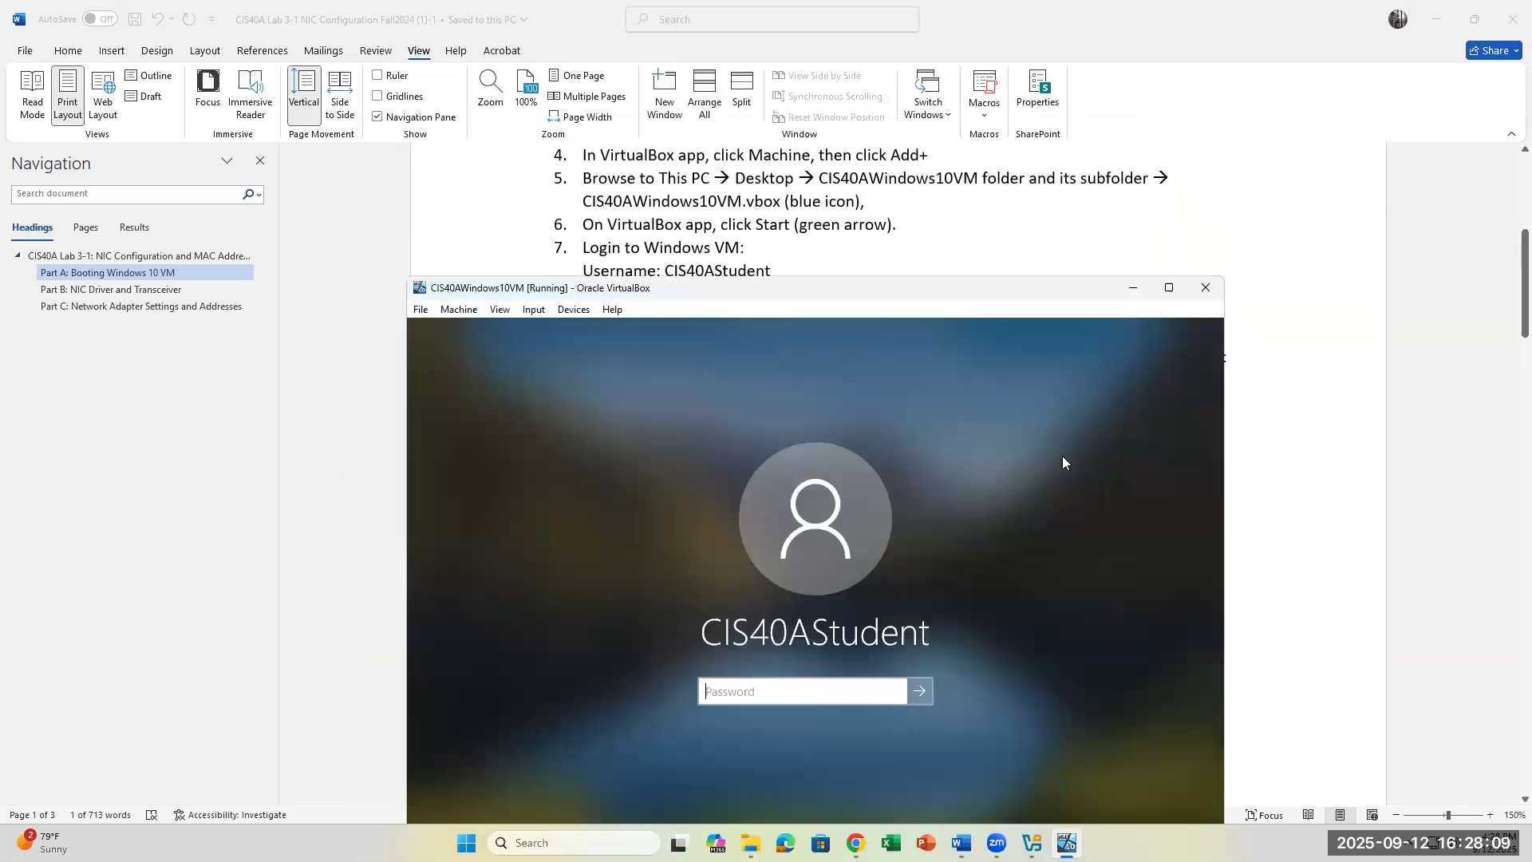
pyautogui.write('*******')
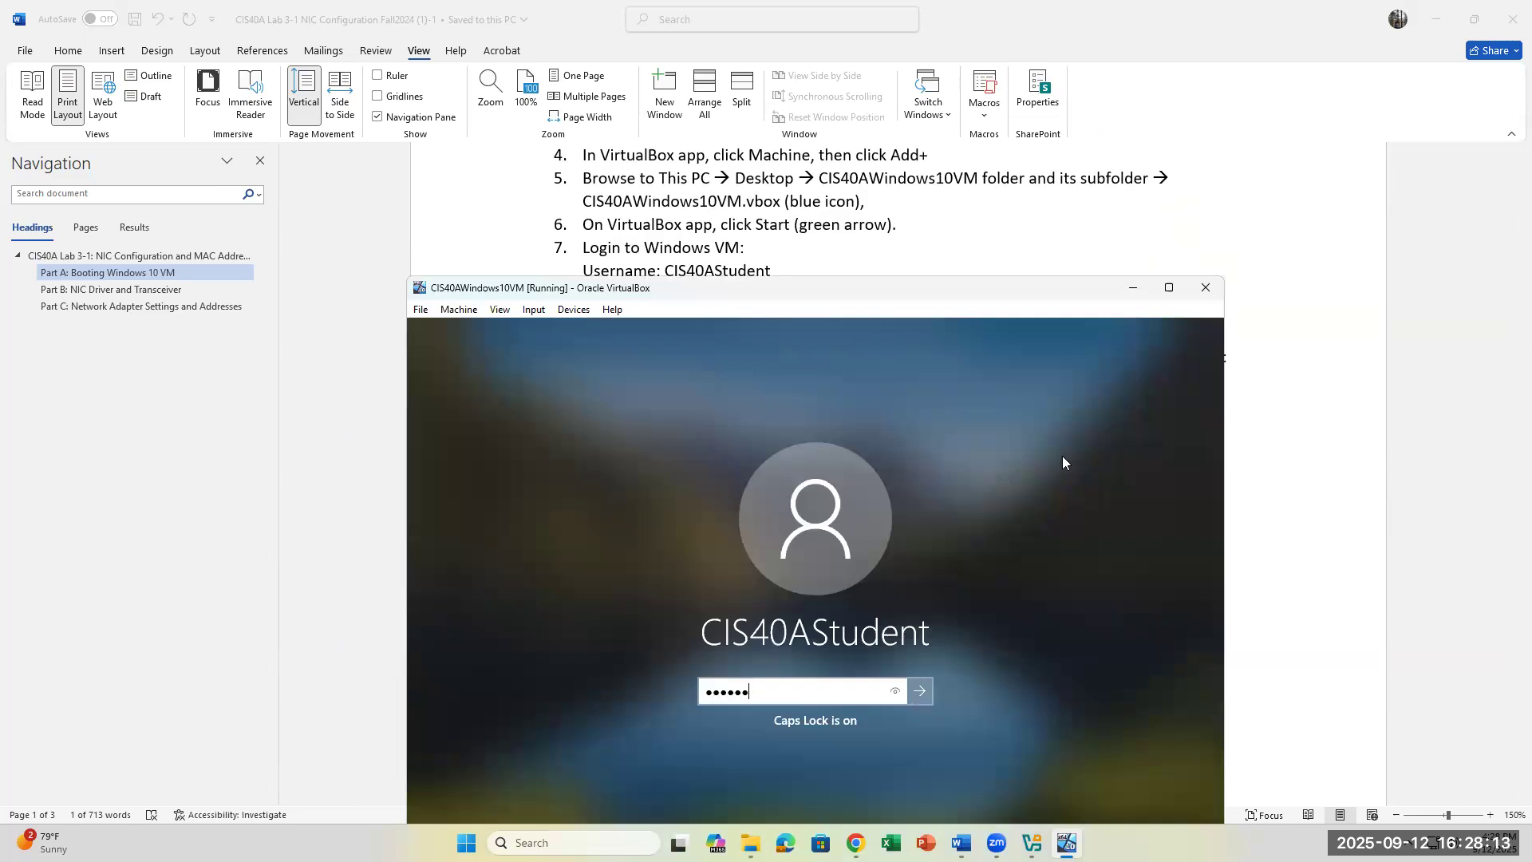
pyautogui.press('Return')
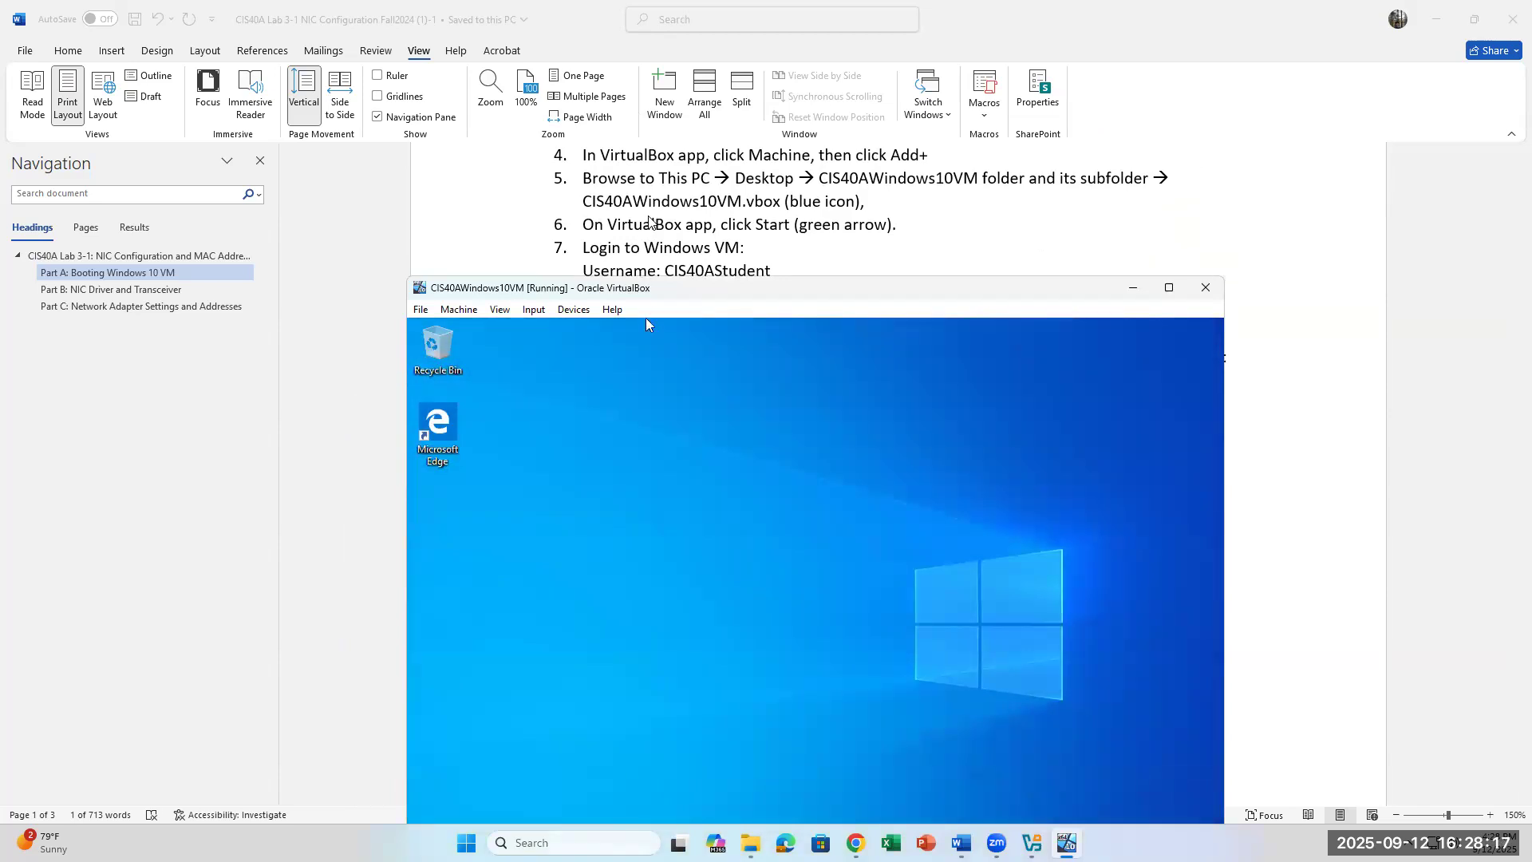
pyautogui.scroll(-2, 648, 222)
pyautogui.scroll(1, 649, 222)
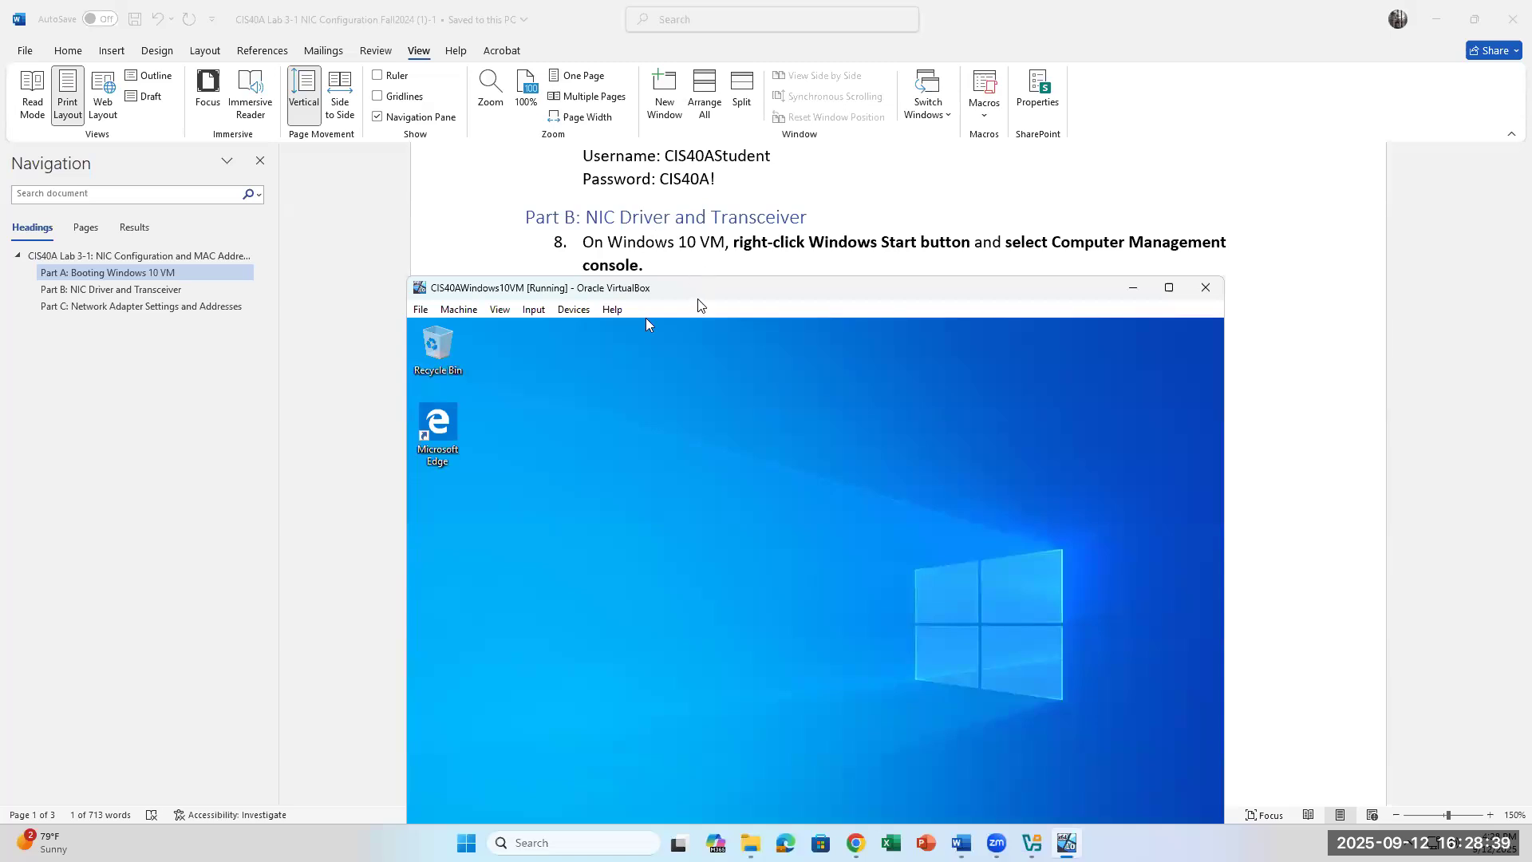
# Step: Move the VM window up until the guest taskbar and Start button are fully visible
pyautogui.moveTo(703, 297); pyautogui.dragTo(713, 279)
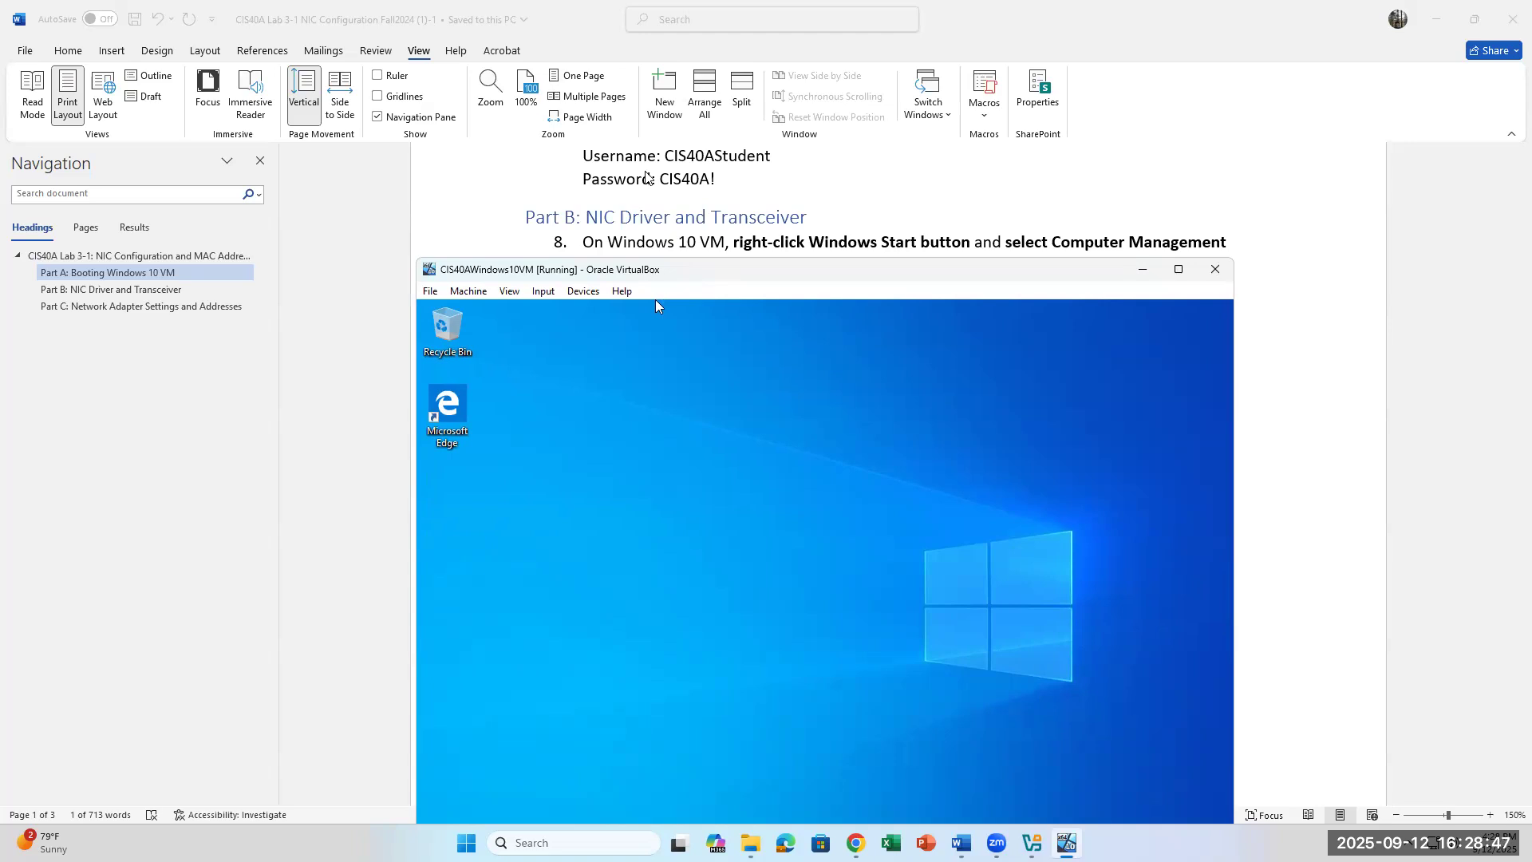
pyautogui.scroll(-1, 646, 177)
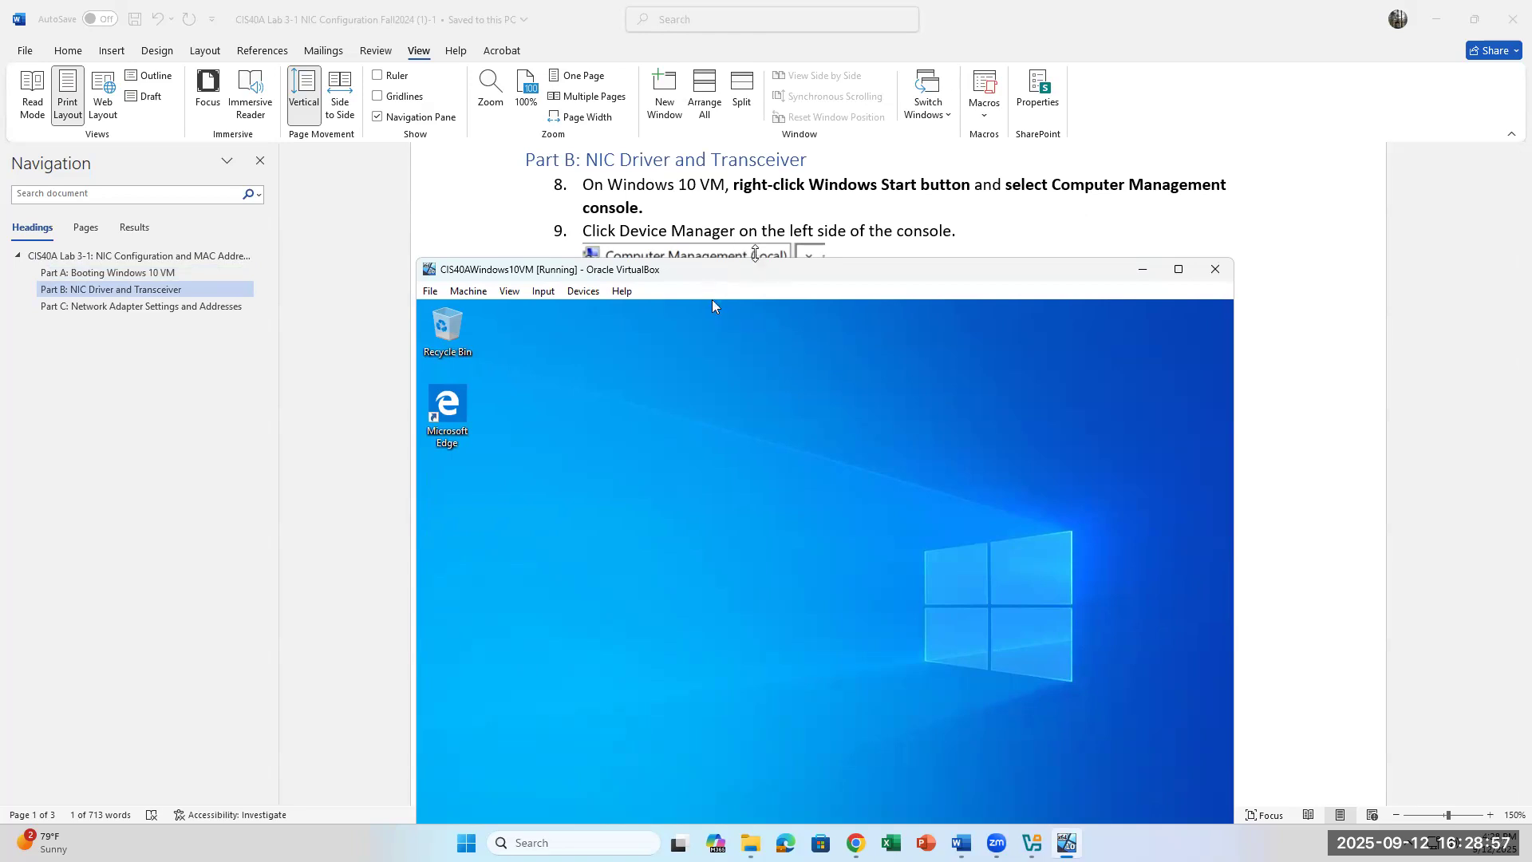
pyautogui.moveTo(745, 279); pyautogui.dragTo(783, 229)
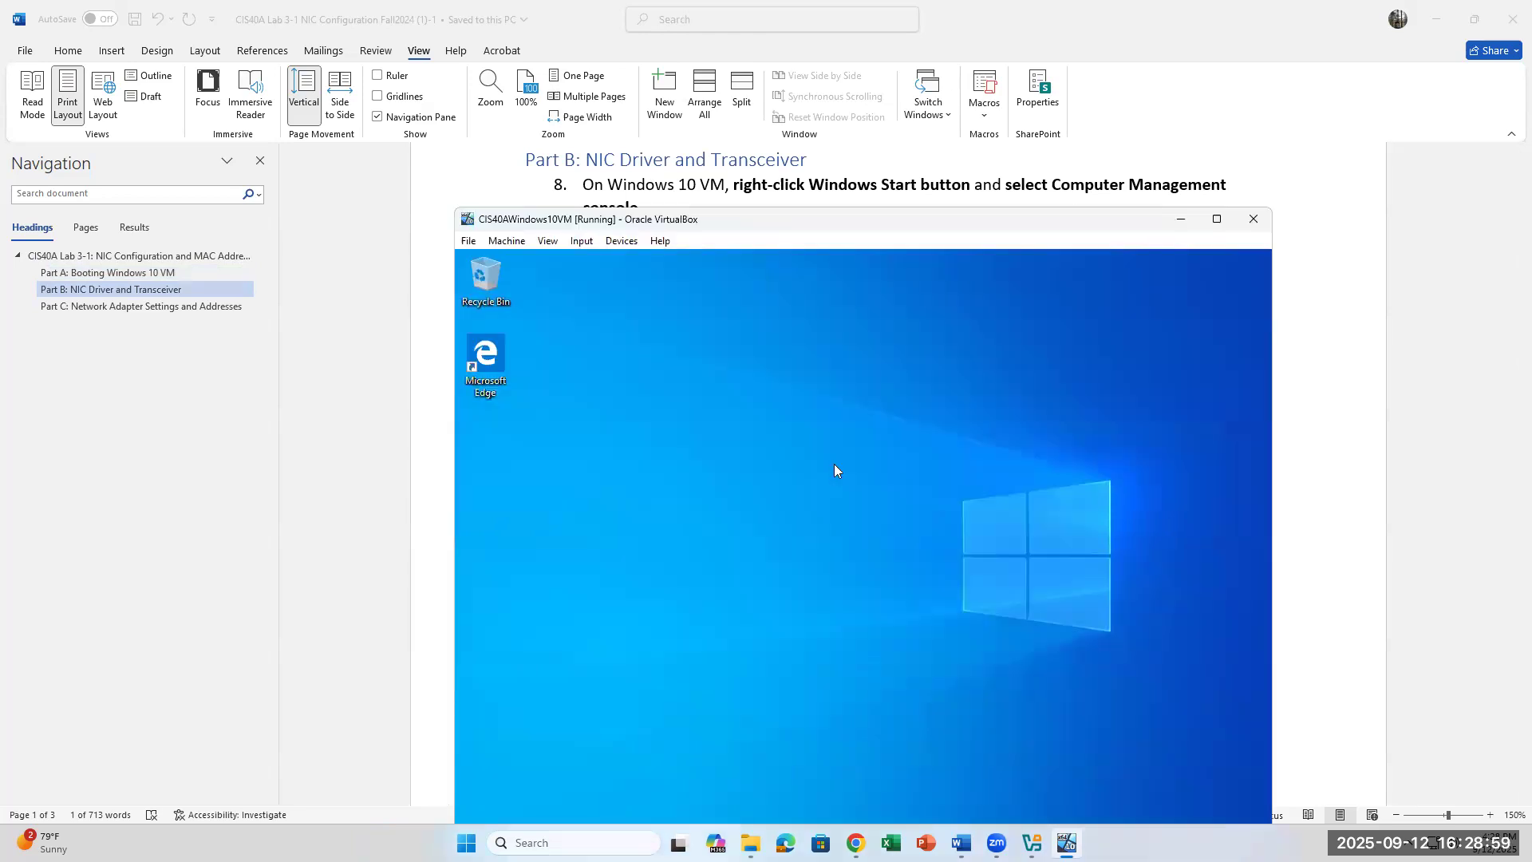
pyautogui.scroll(-1, 860, 167)
pyautogui.scroll(3, 860, 167)
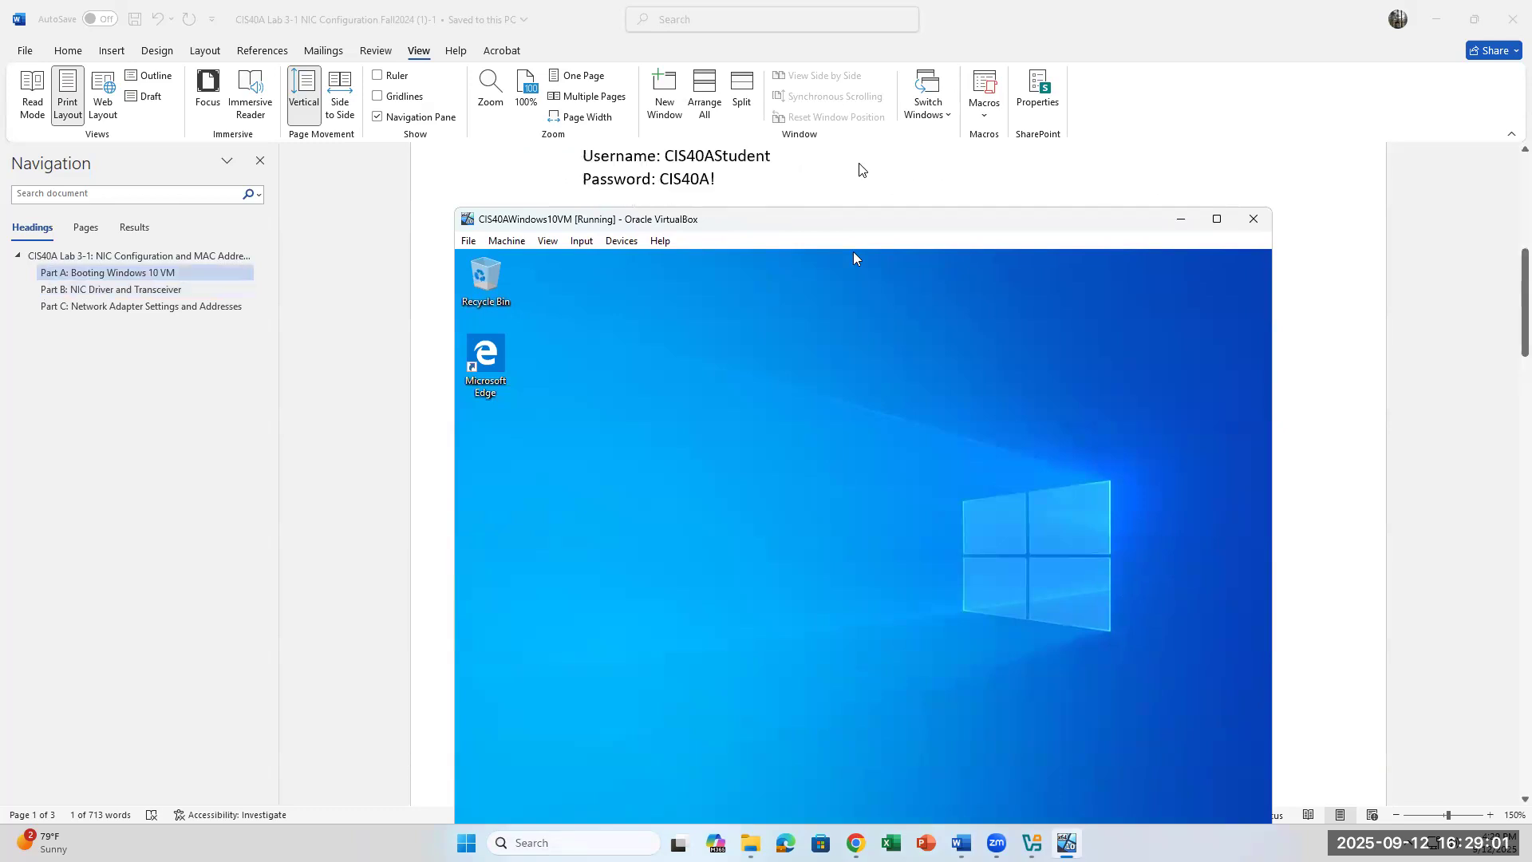
pyautogui.scroll(-2, 859, 168)
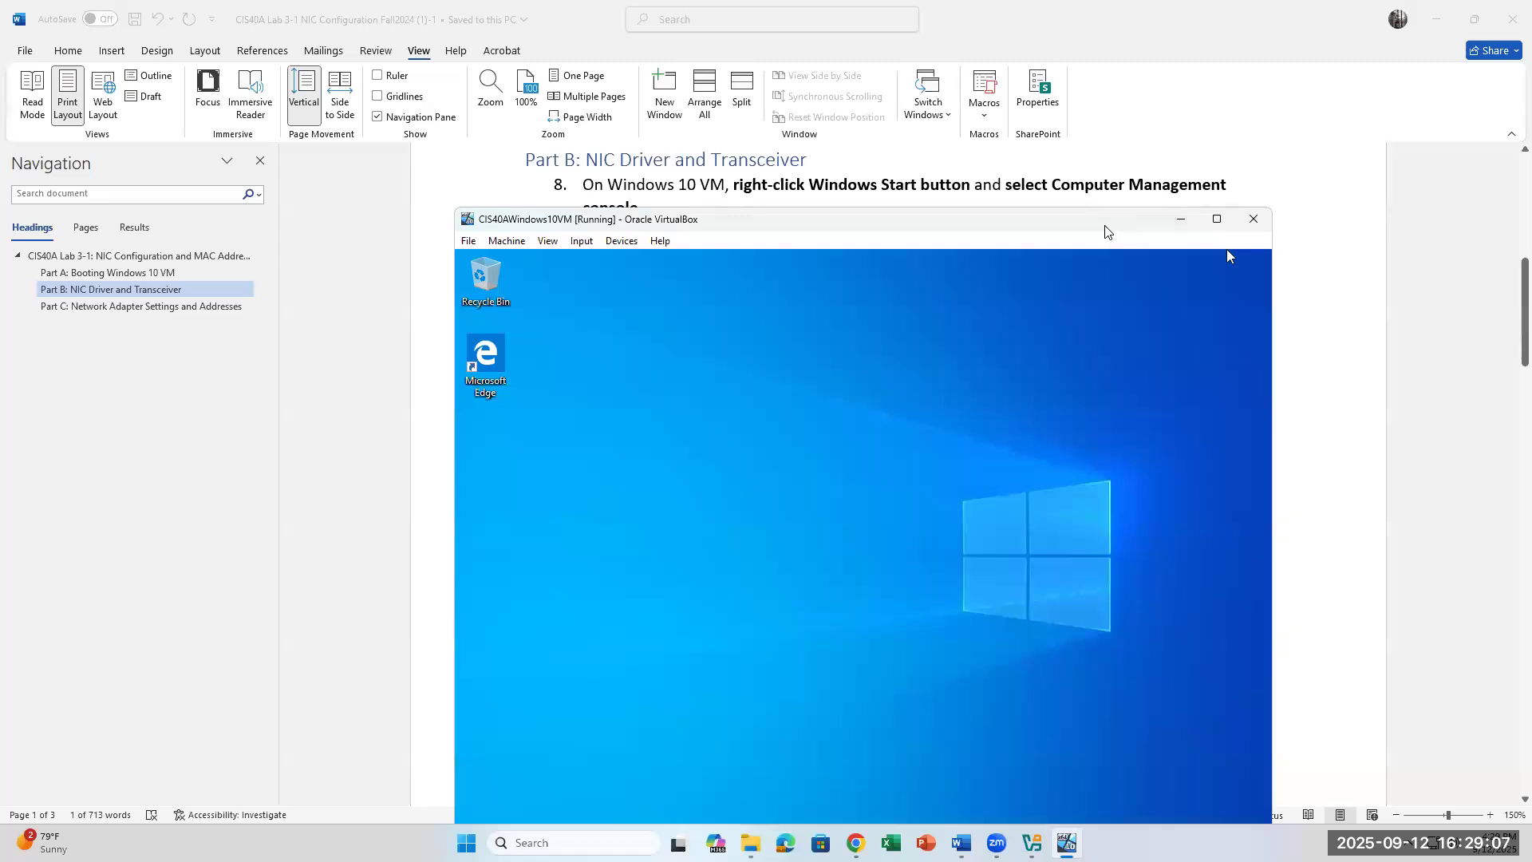
pyautogui.moveTo(1105, 232); pyautogui.dragTo(1265, 217)
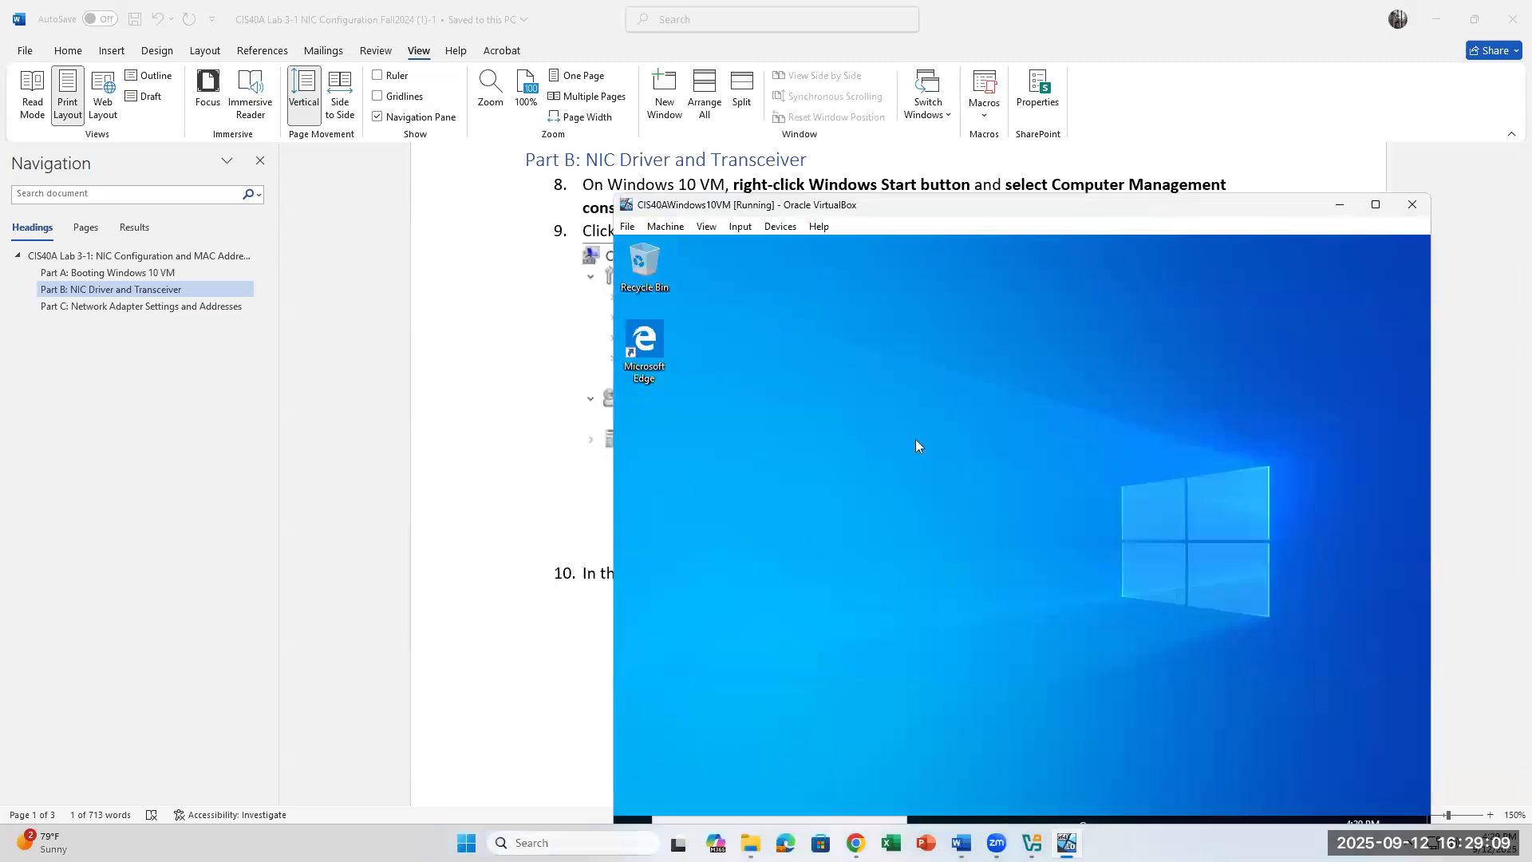
pyautogui.moveTo(934, 200); pyautogui.dragTo(753, 94)
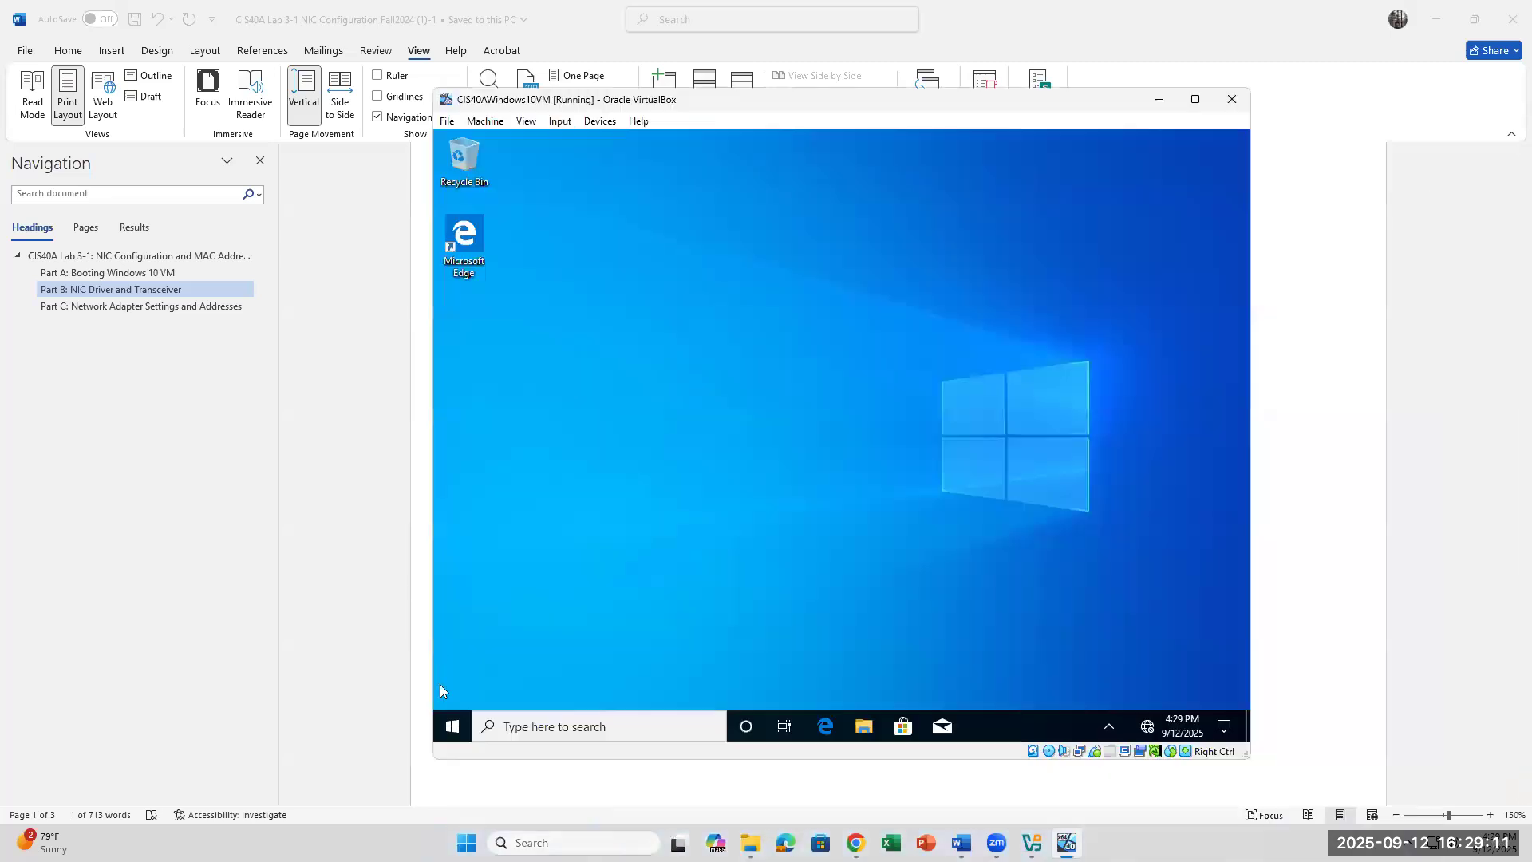
# Step: Launch Computer Management from the VM Start button's menu, then check step 8 in Word
pyautogui.rightClick(454, 727)
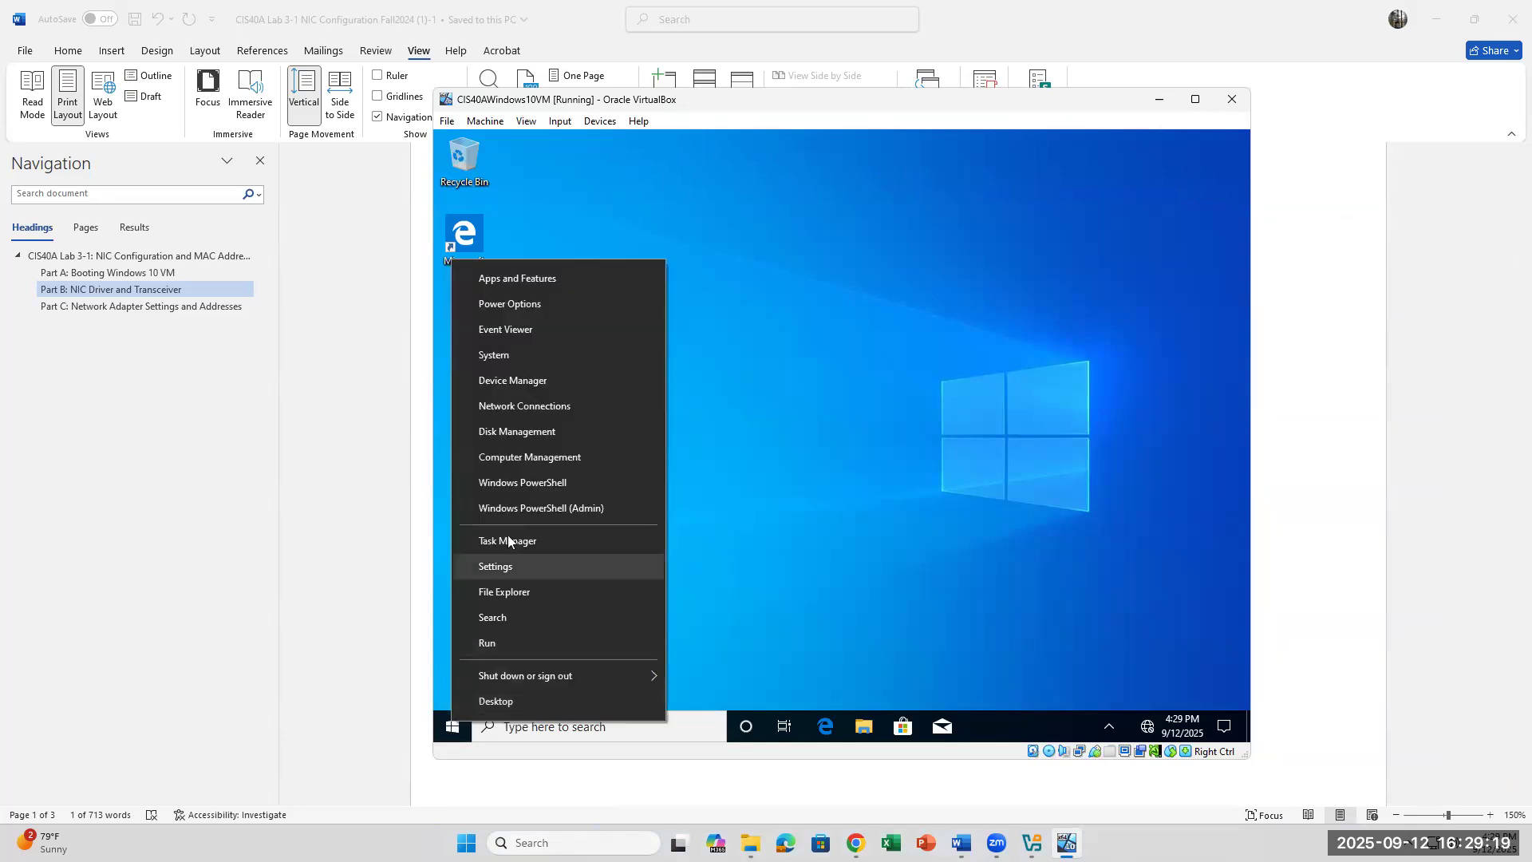
pyautogui.click(529, 456)
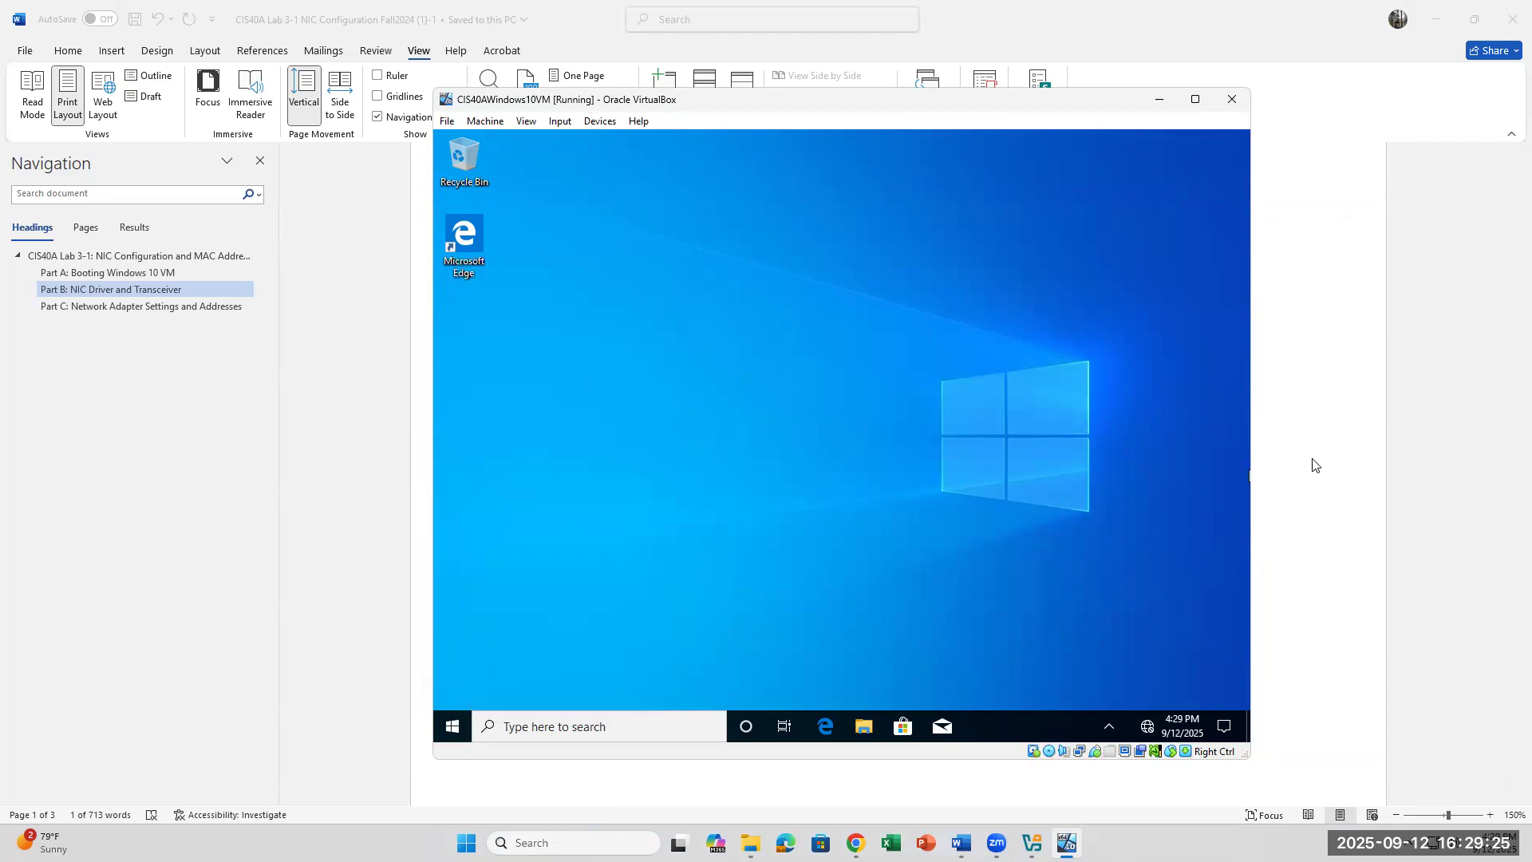
pyautogui.click(1337, 427)
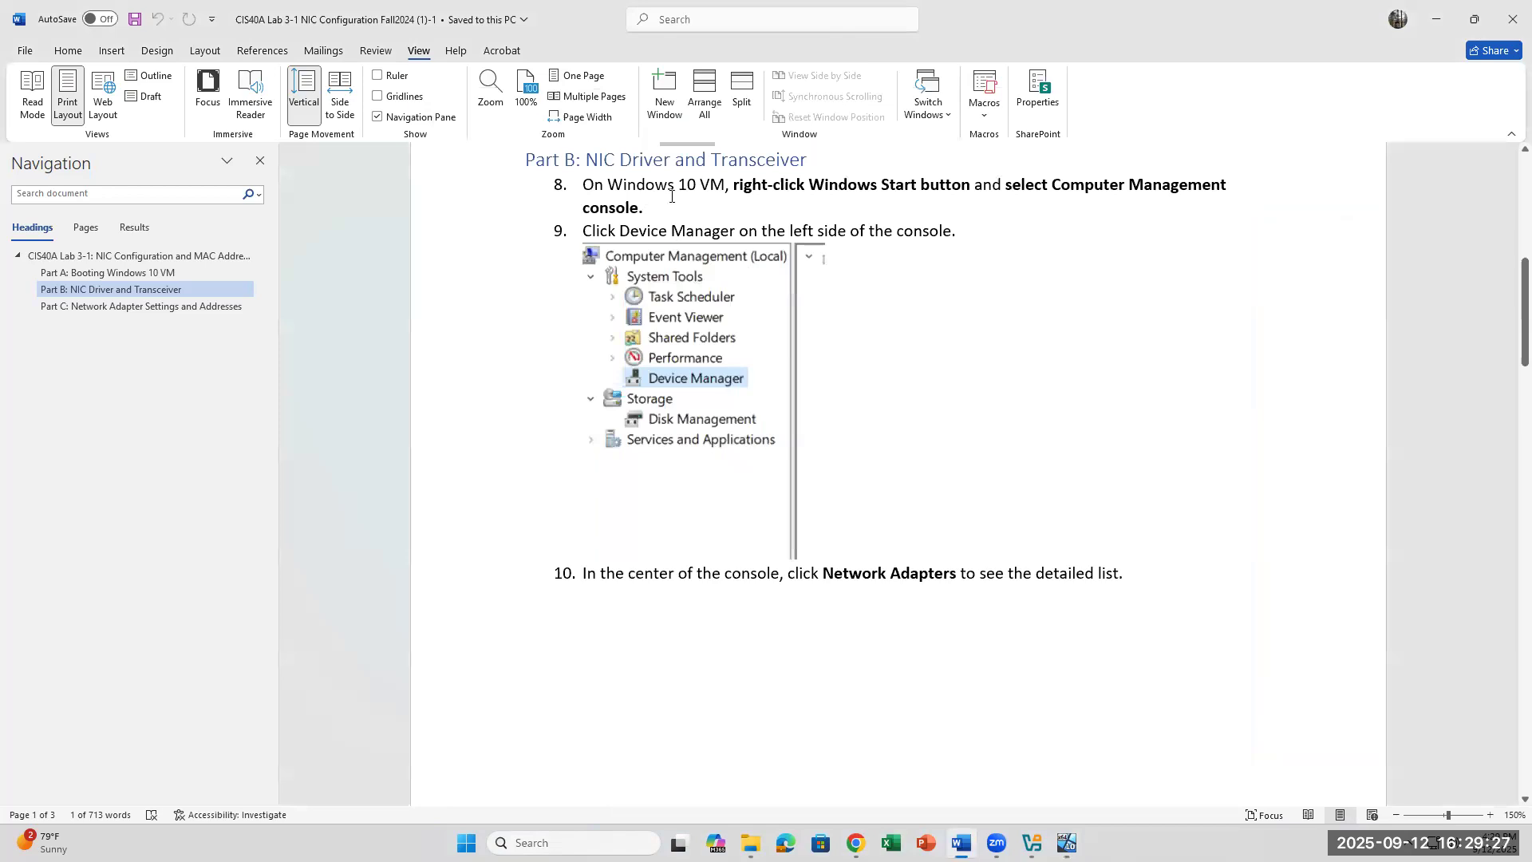
pyautogui.scroll(1, 674, 201)
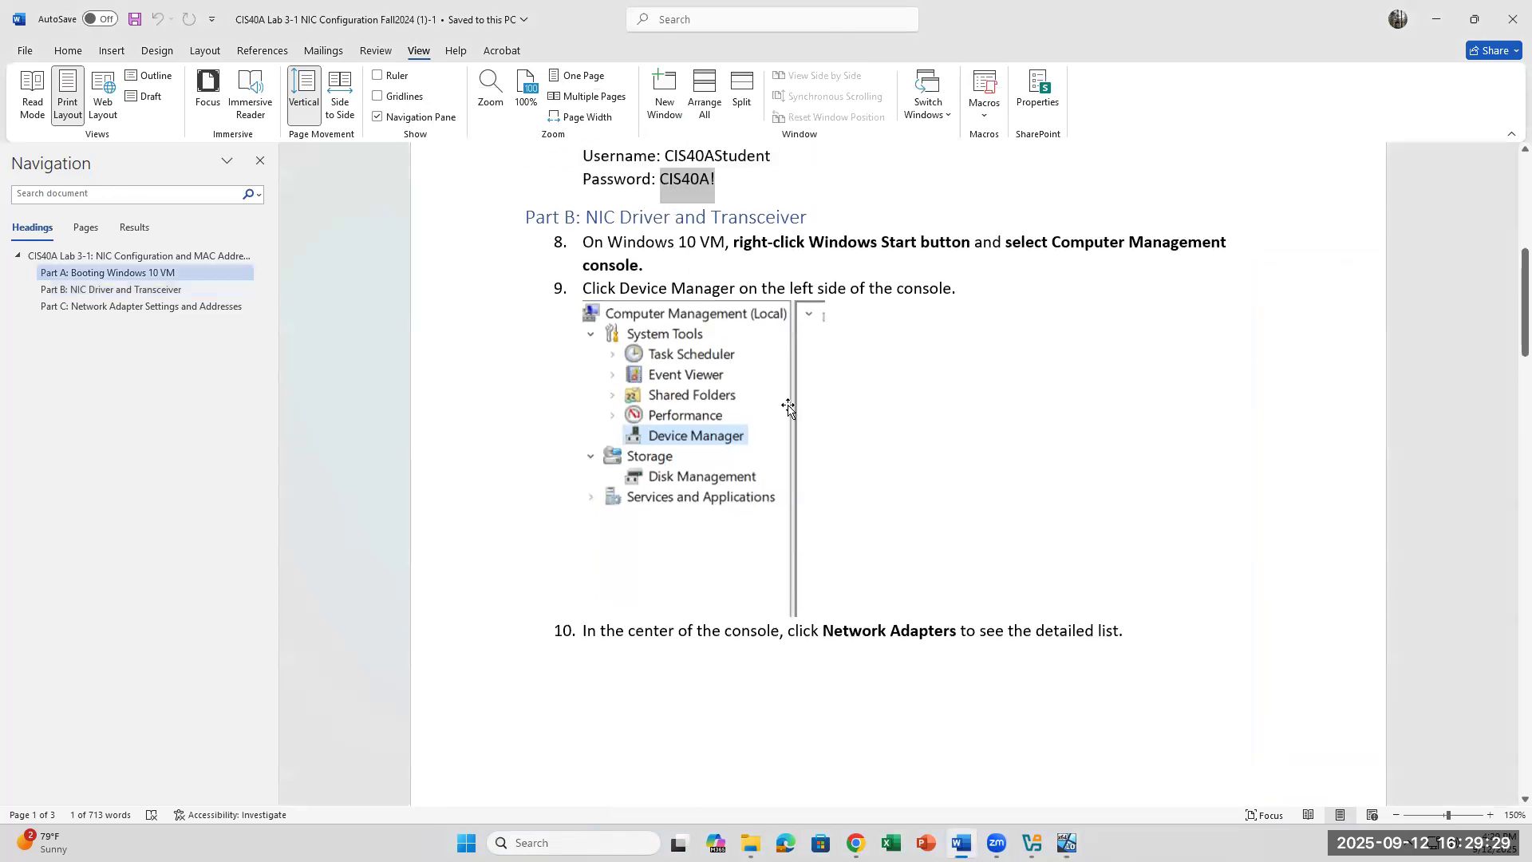
pyautogui.moveTo(725, 242); pyautogui.dragTo(609, 244)
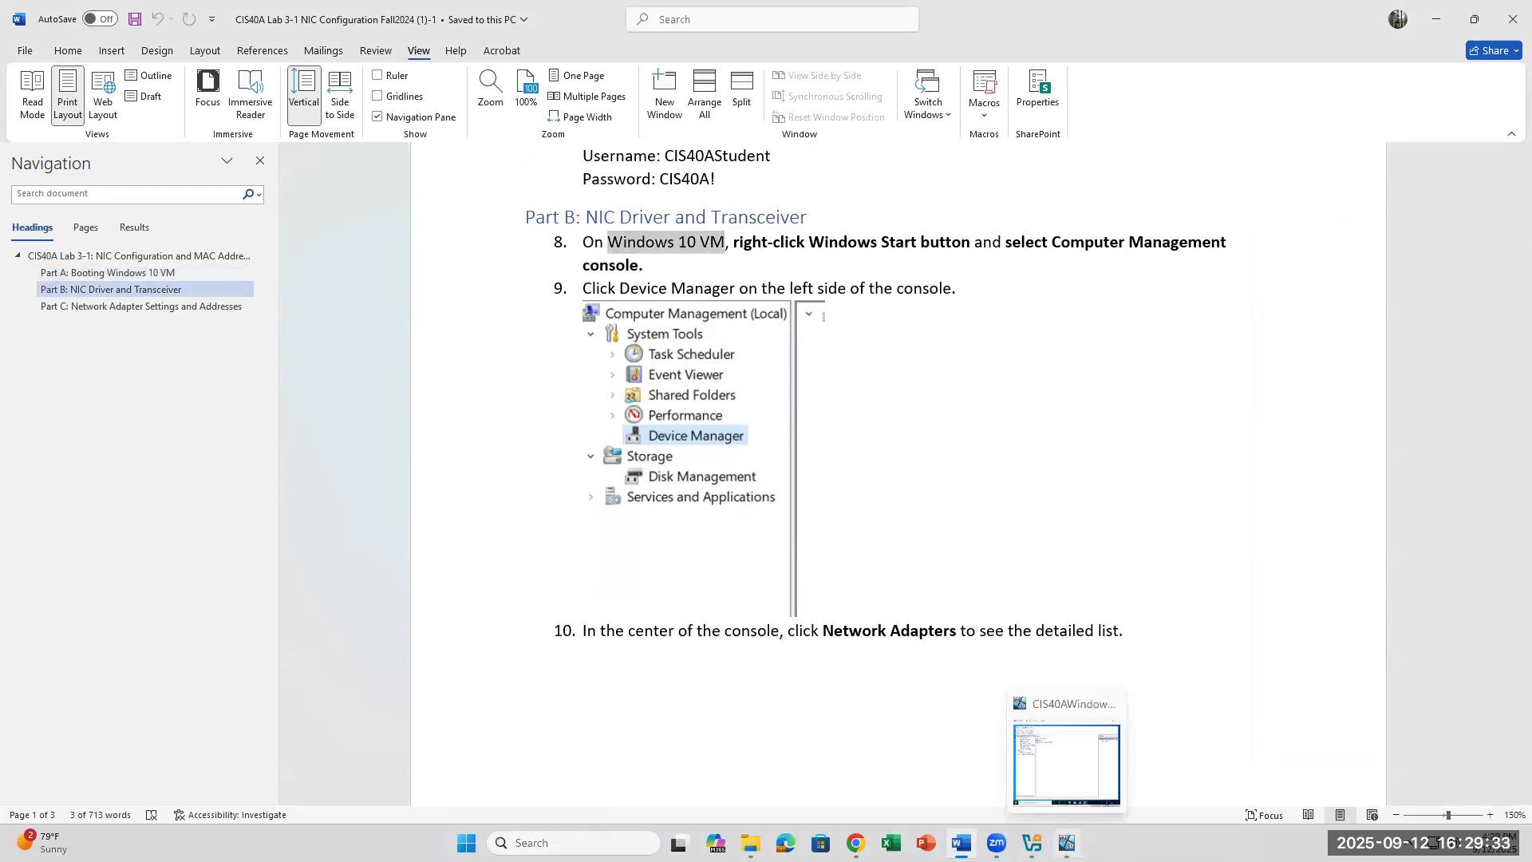
# Step: Close Computer Management and relaunch it from the same Start-button menu
pyautogui.click(1068, 844)
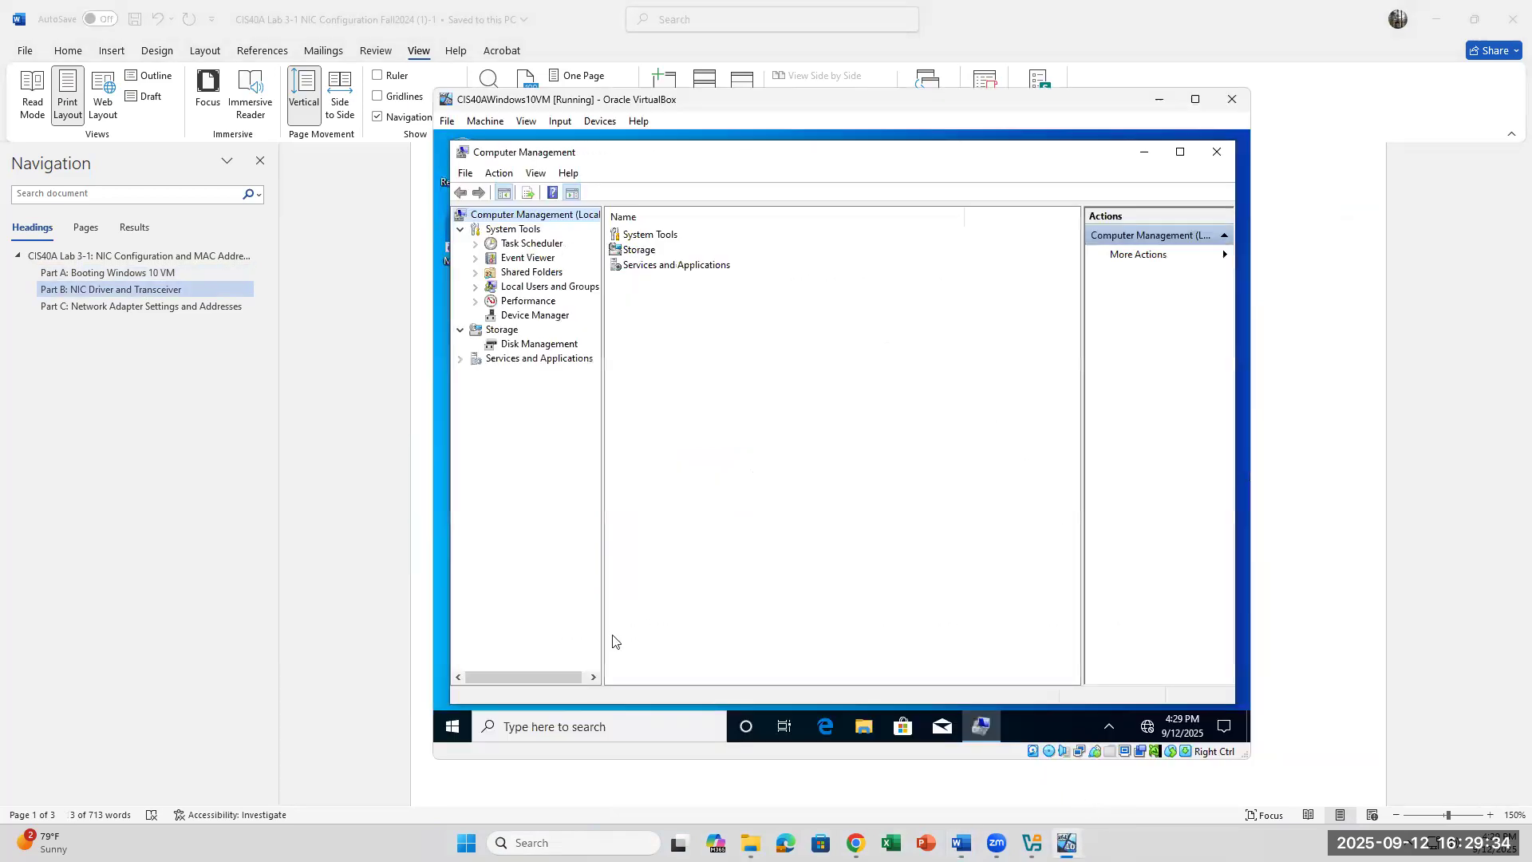
pyautogui.click(1216, 151)
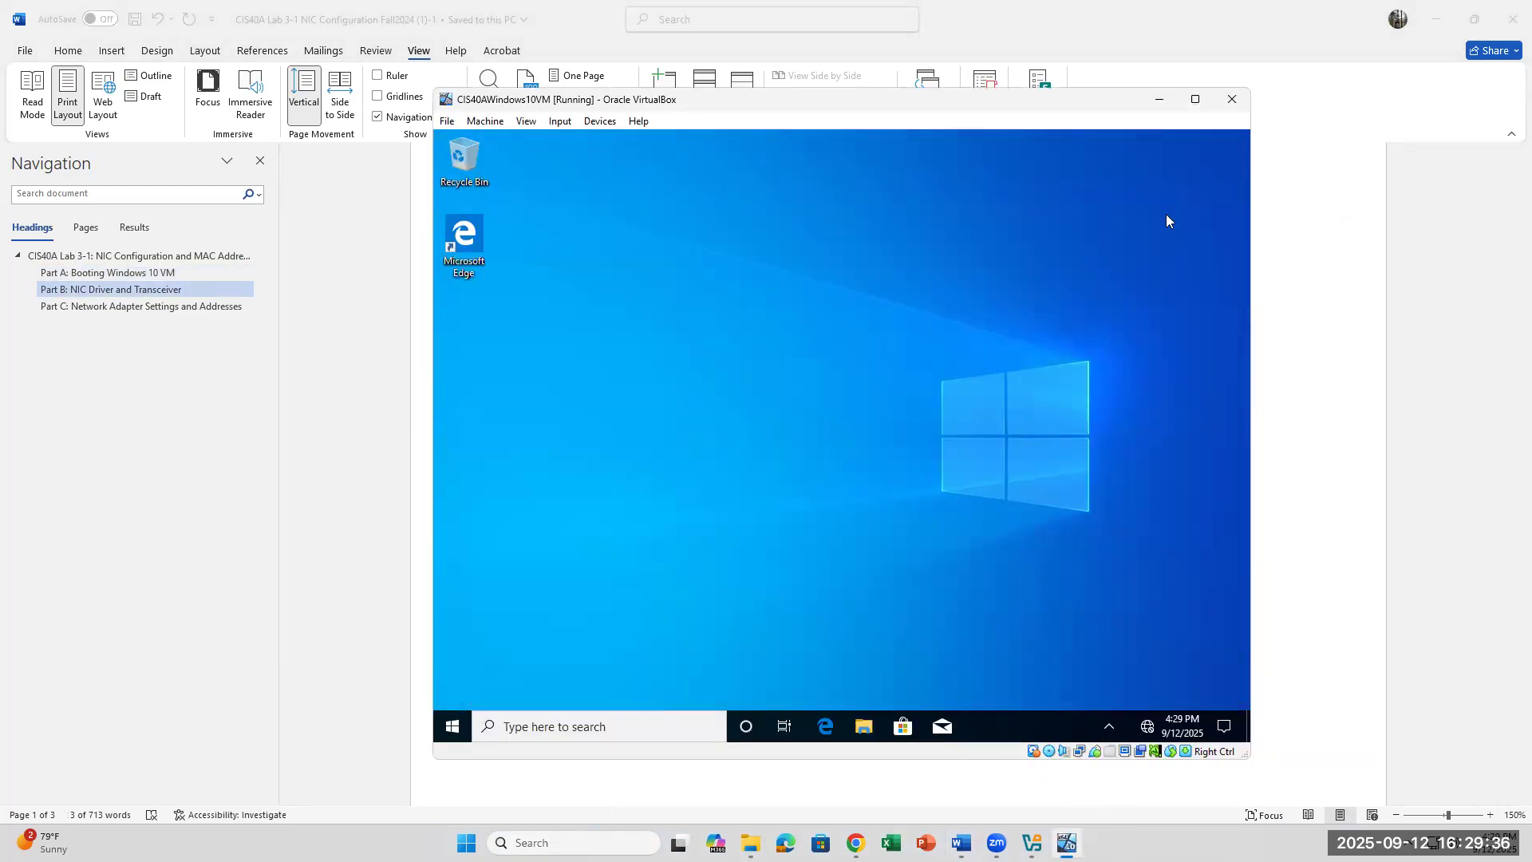
pyautogui.rightClick(451, 728)
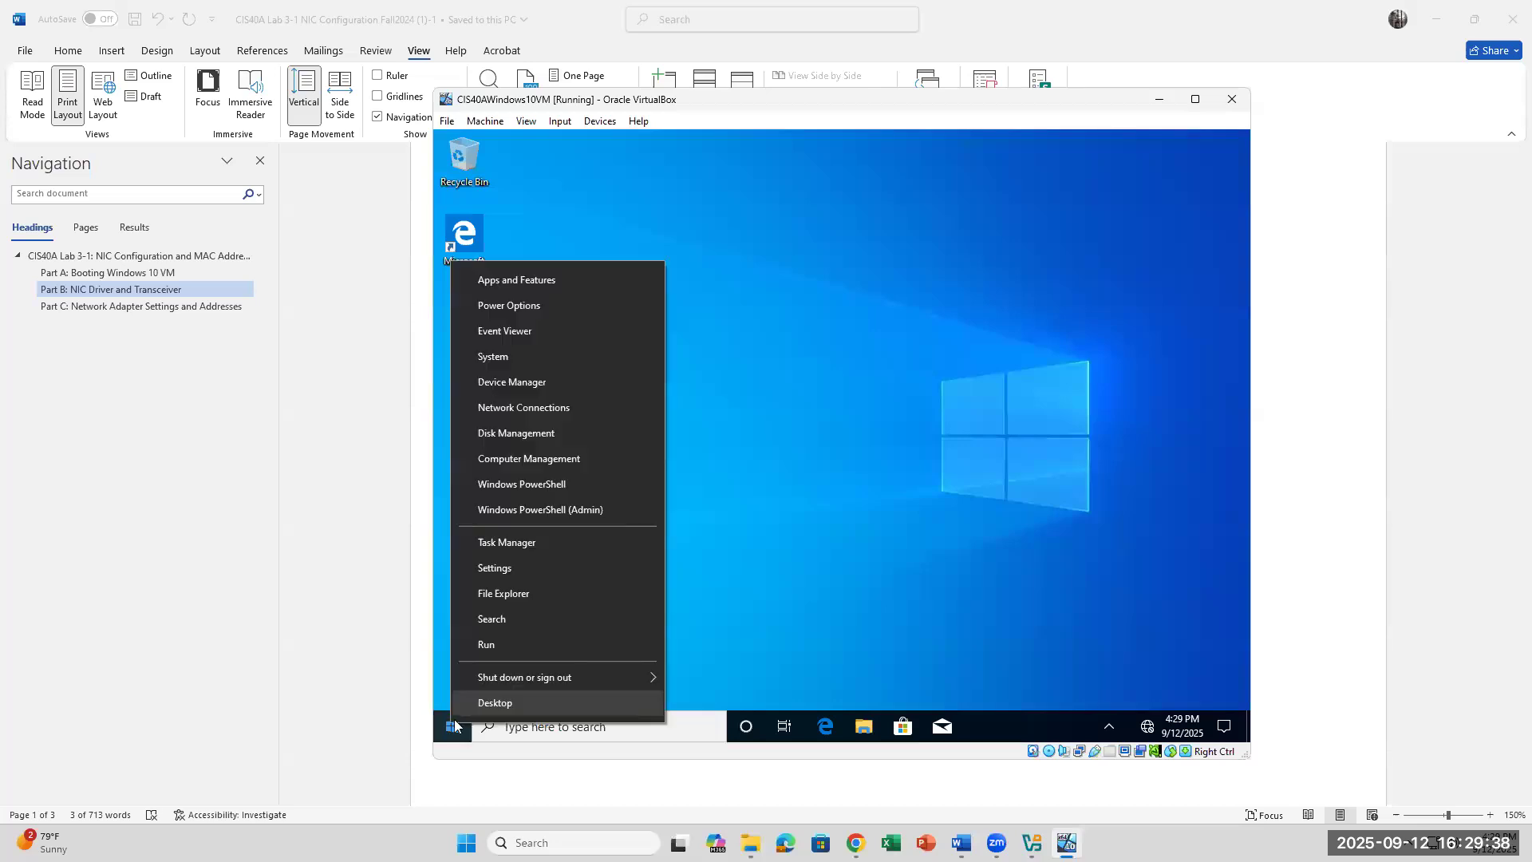
pyautogui.click(520, 452)
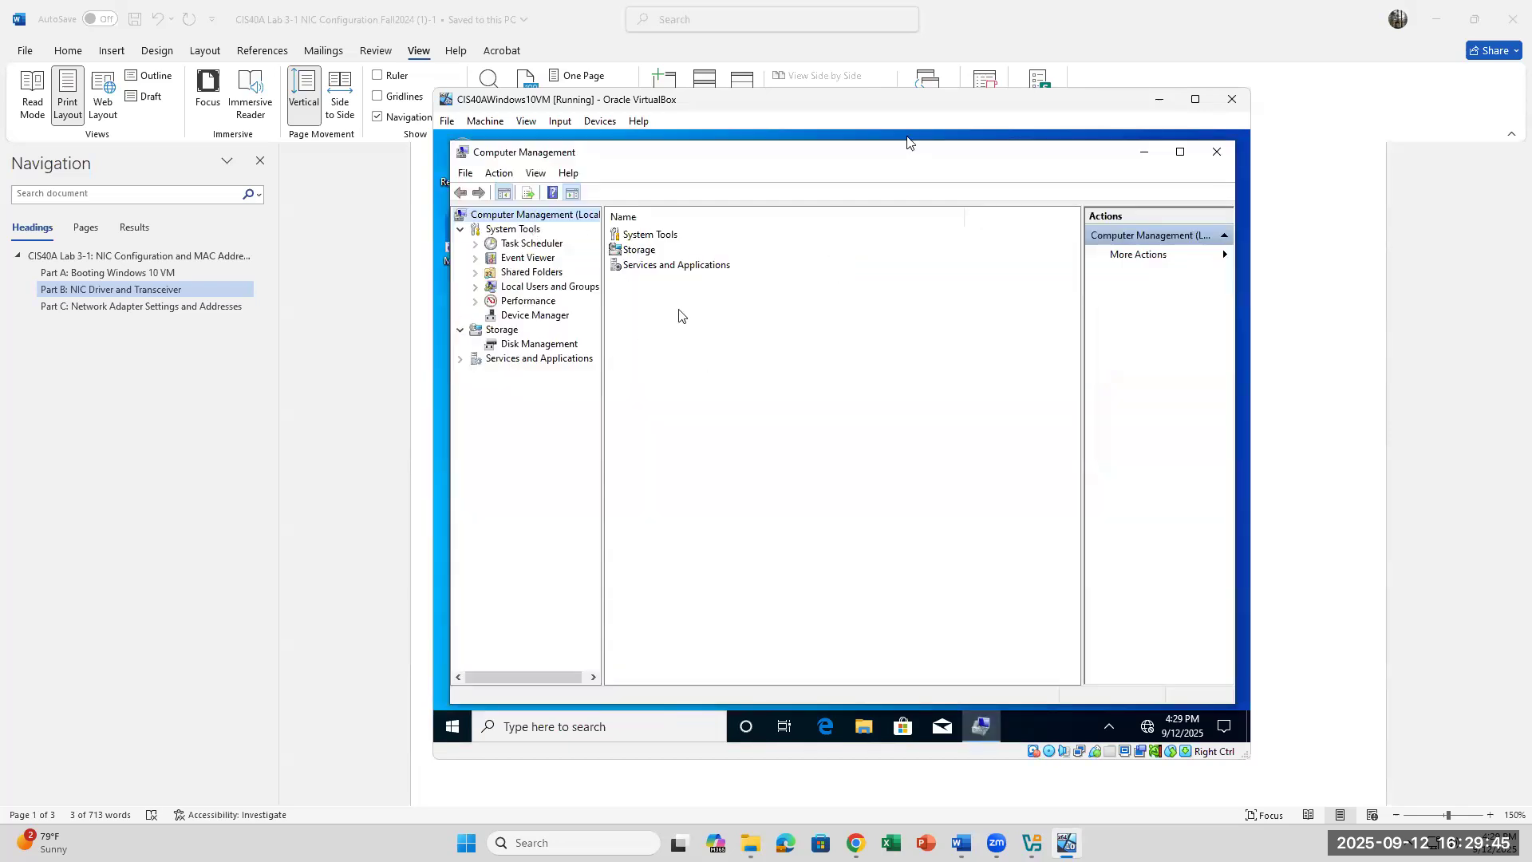
# Step: Open Device Manager under System Tools and reposition the VM window beside the instructions
pyautogui.moveTo(872, 93); pyautogui.dragTo(918, 230)
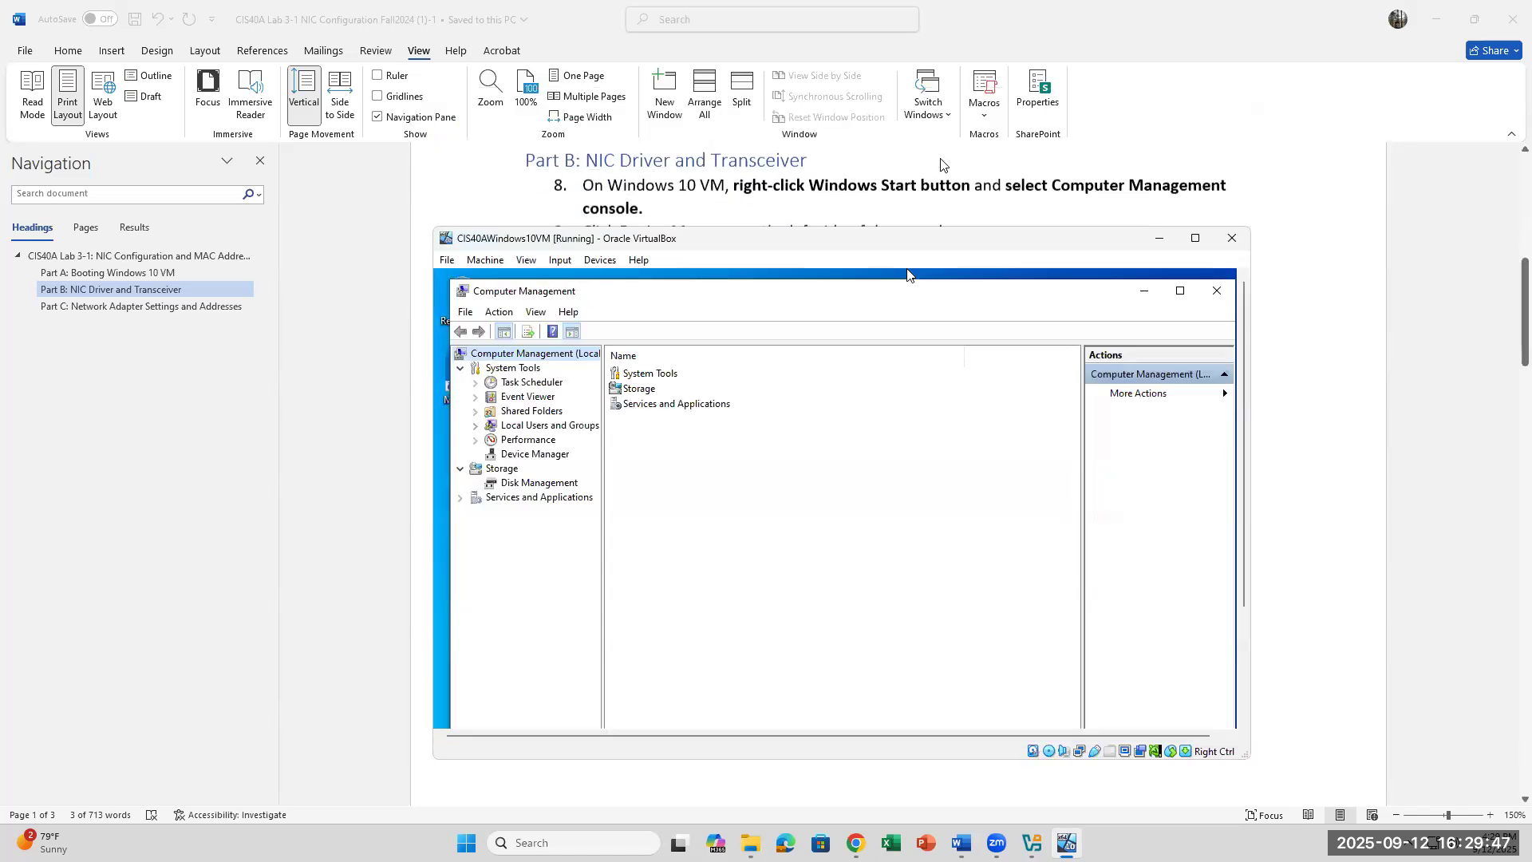
pyautogui.scroll(-5, 941, 165)
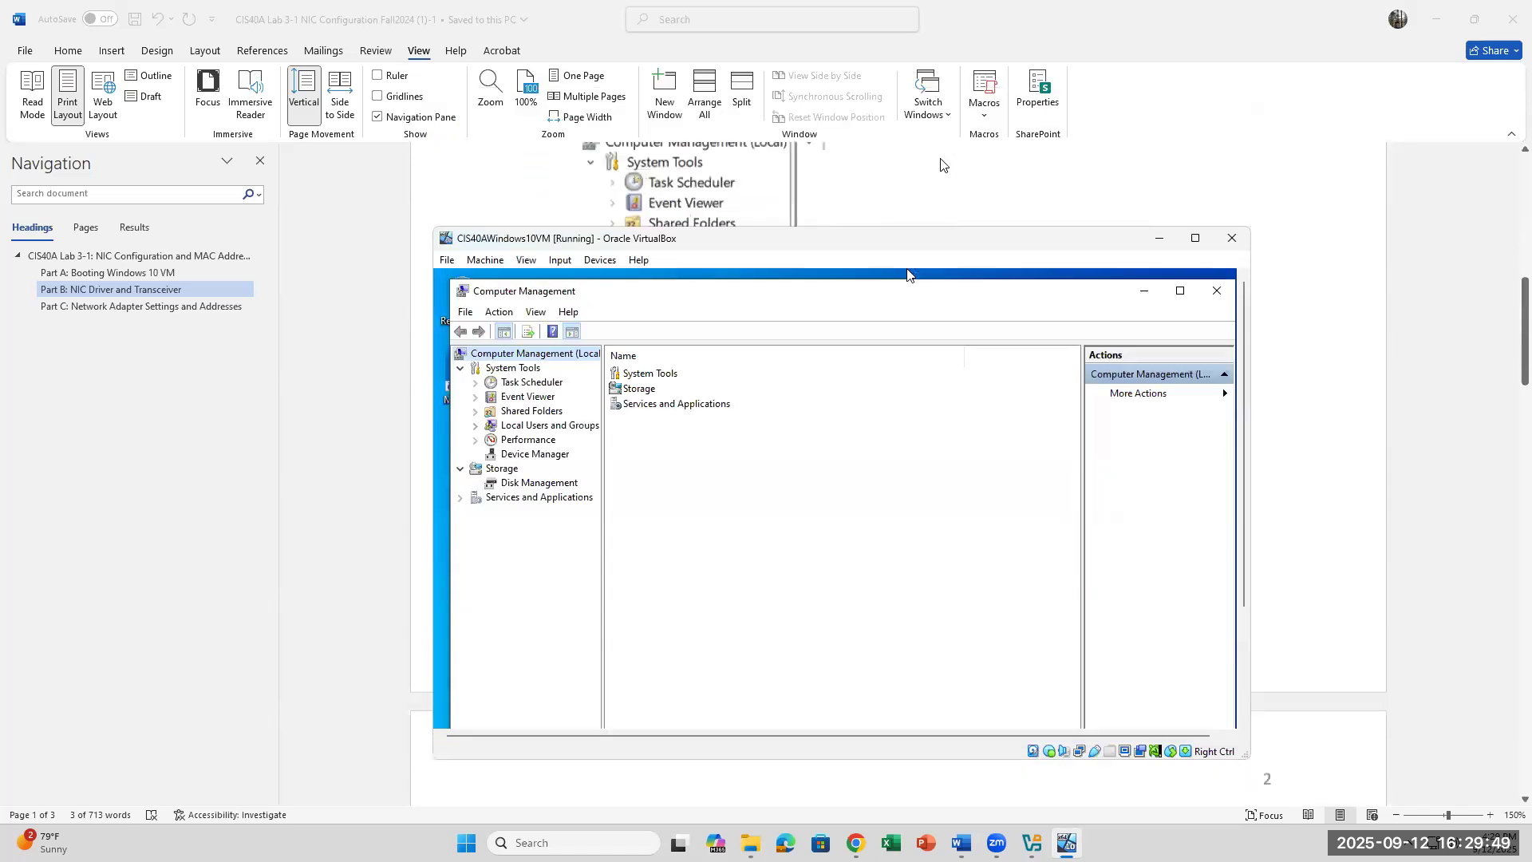
pyautogui.click(534, 454)
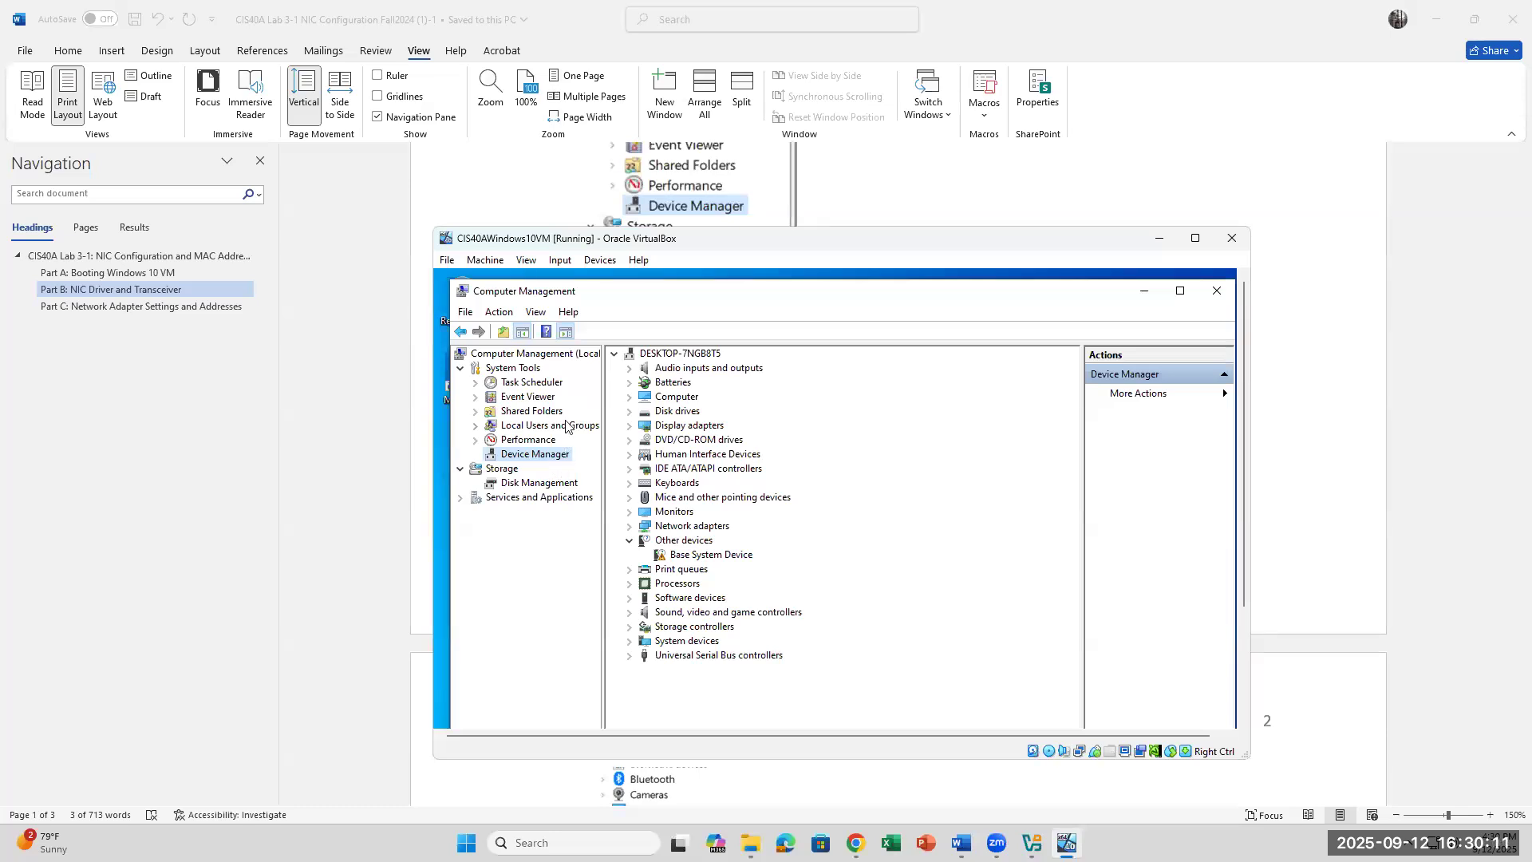
pyautogui.scroll(-2, 656, 187)
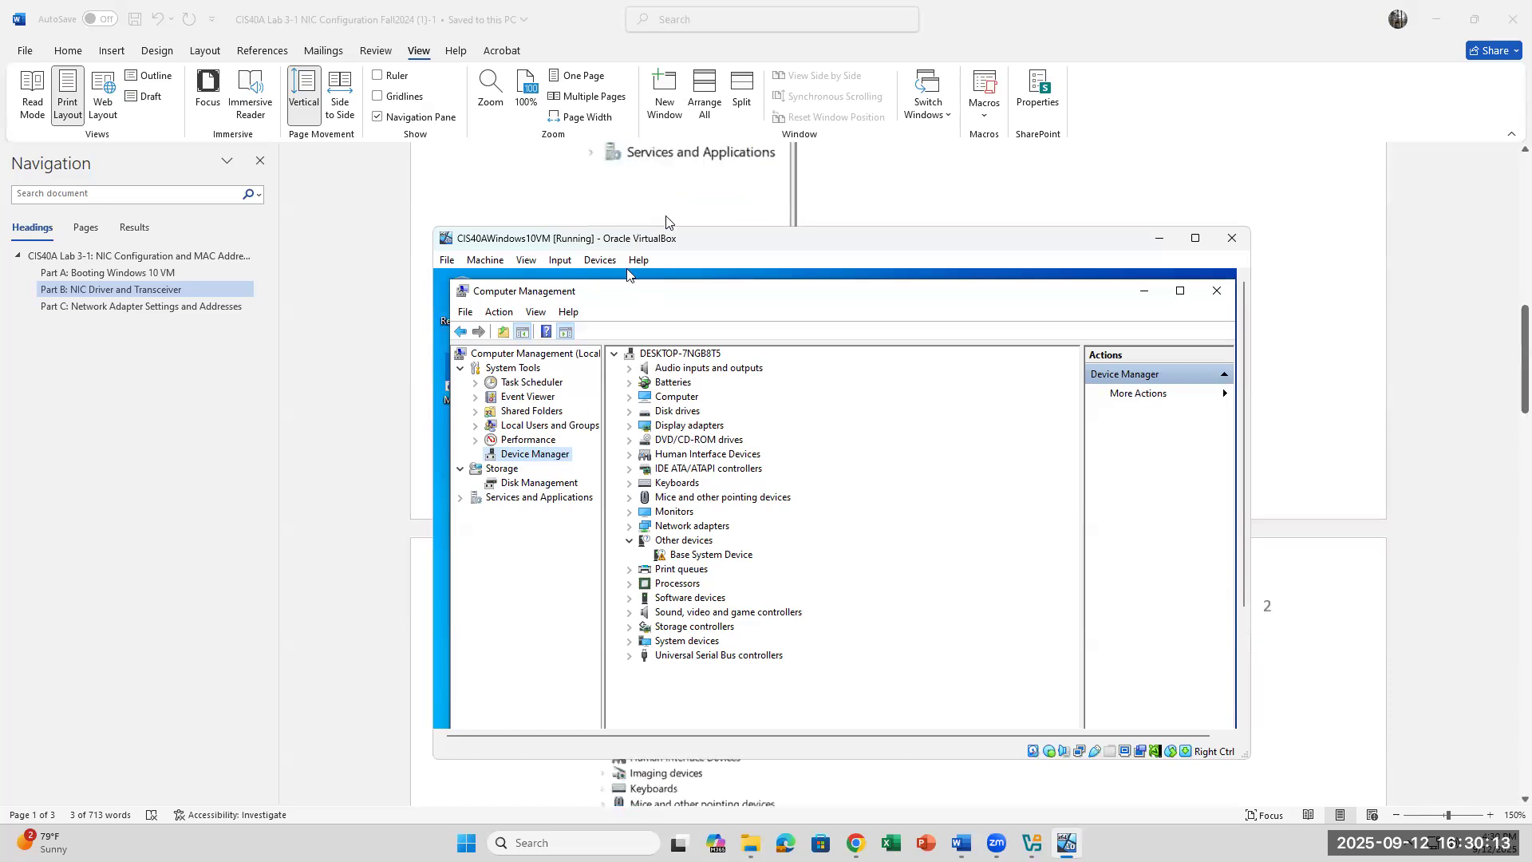
pyautogui.scroll(-1, 669, 222)
pyautogui.moveTo(665, 240); pyautogui.dragTo(661, 334)
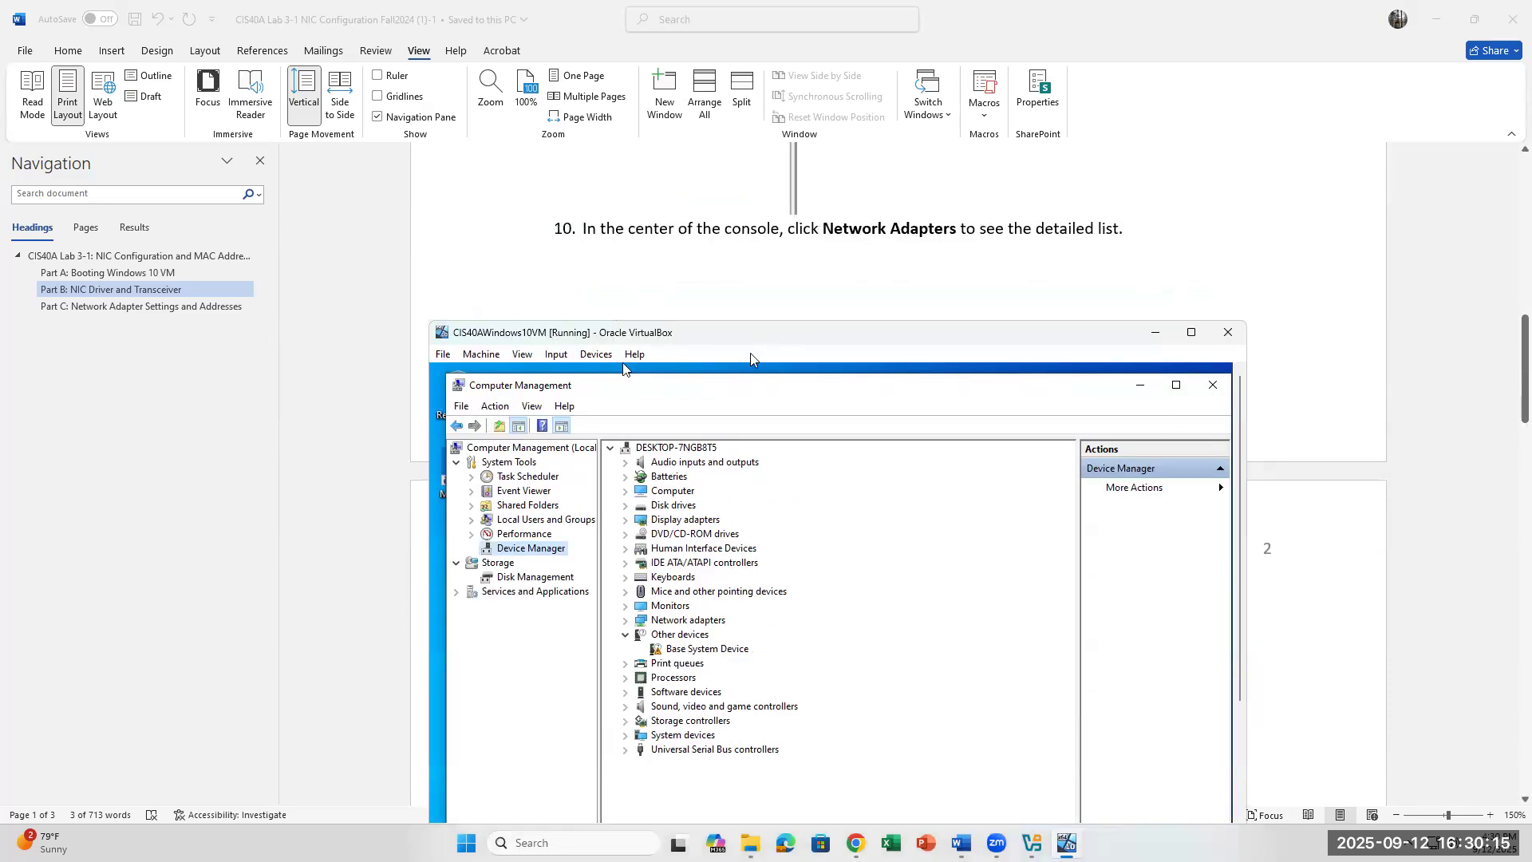
pyautogui.moveTo(755, 334); pyautogui.dragTo(760, 268)
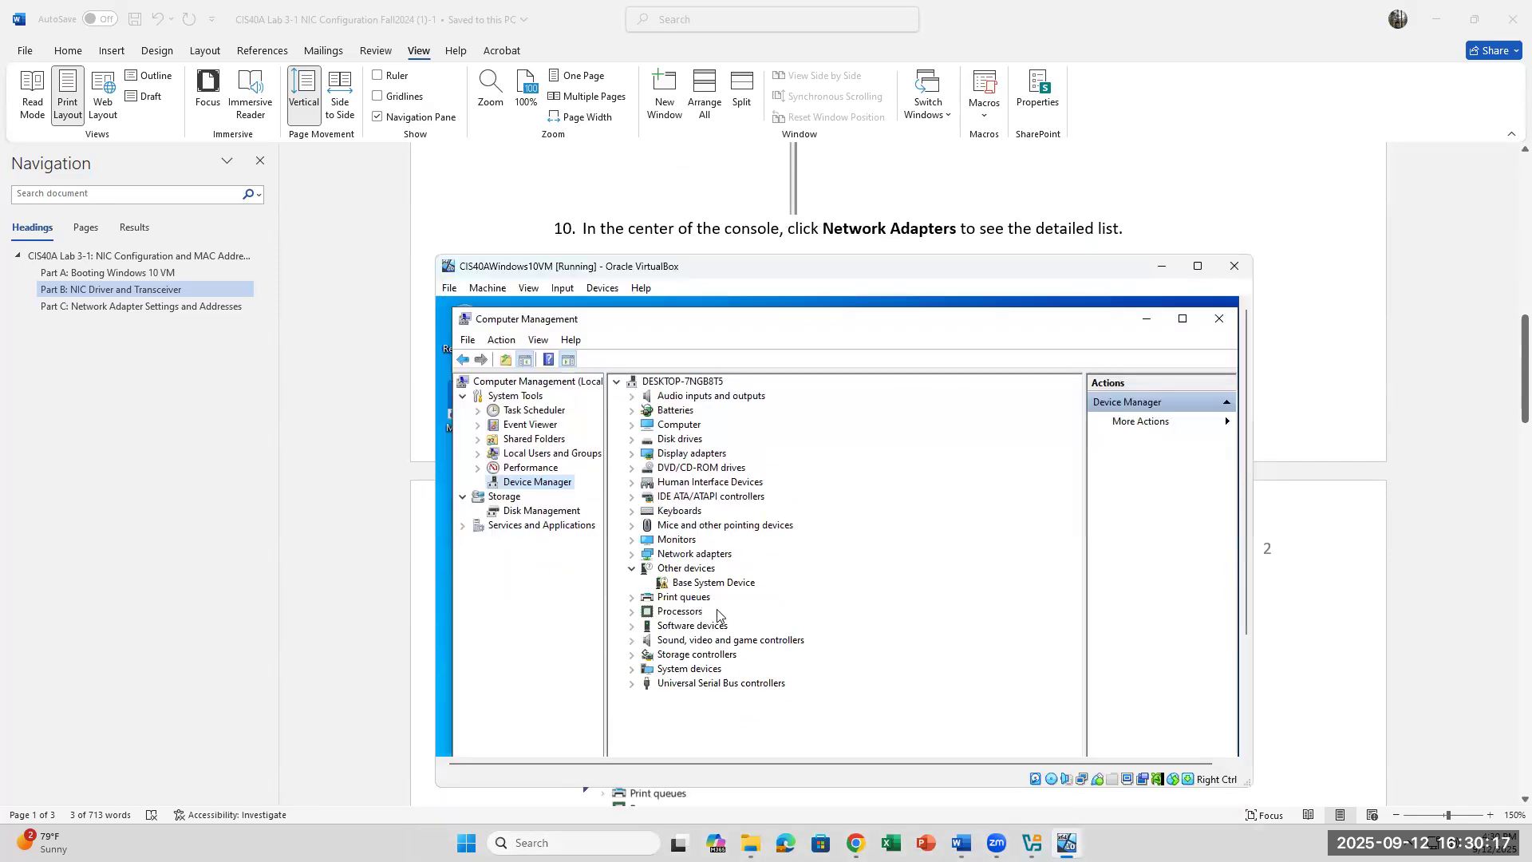
# Step: Expand Network adapters in Device Manager and select the Intel PRO/1000 MT Desktop Adapter
pyautogui.click(632, 554)
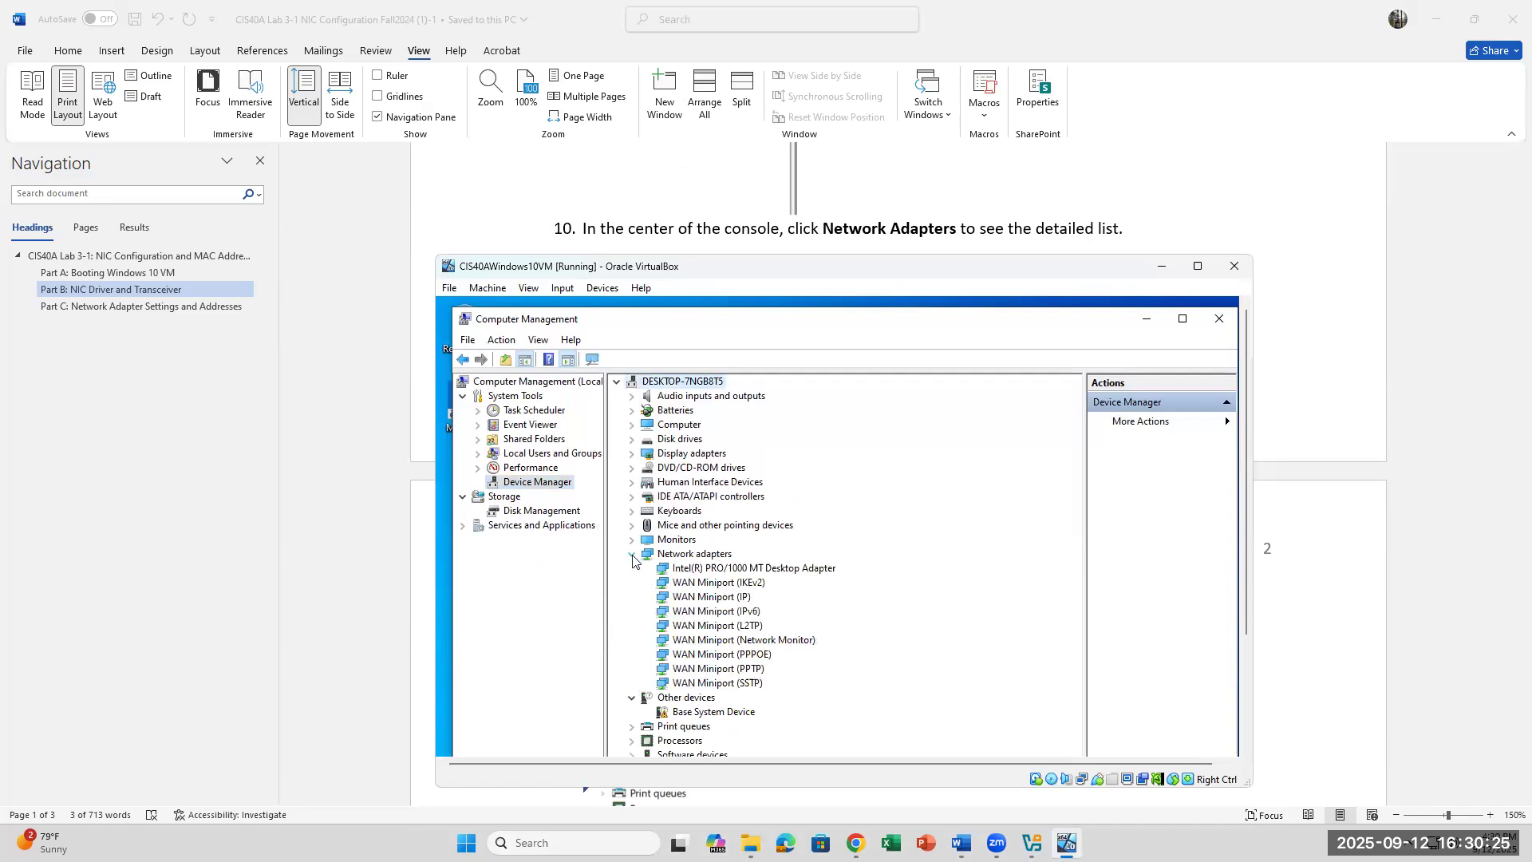
pyautogui.click(632, 553)
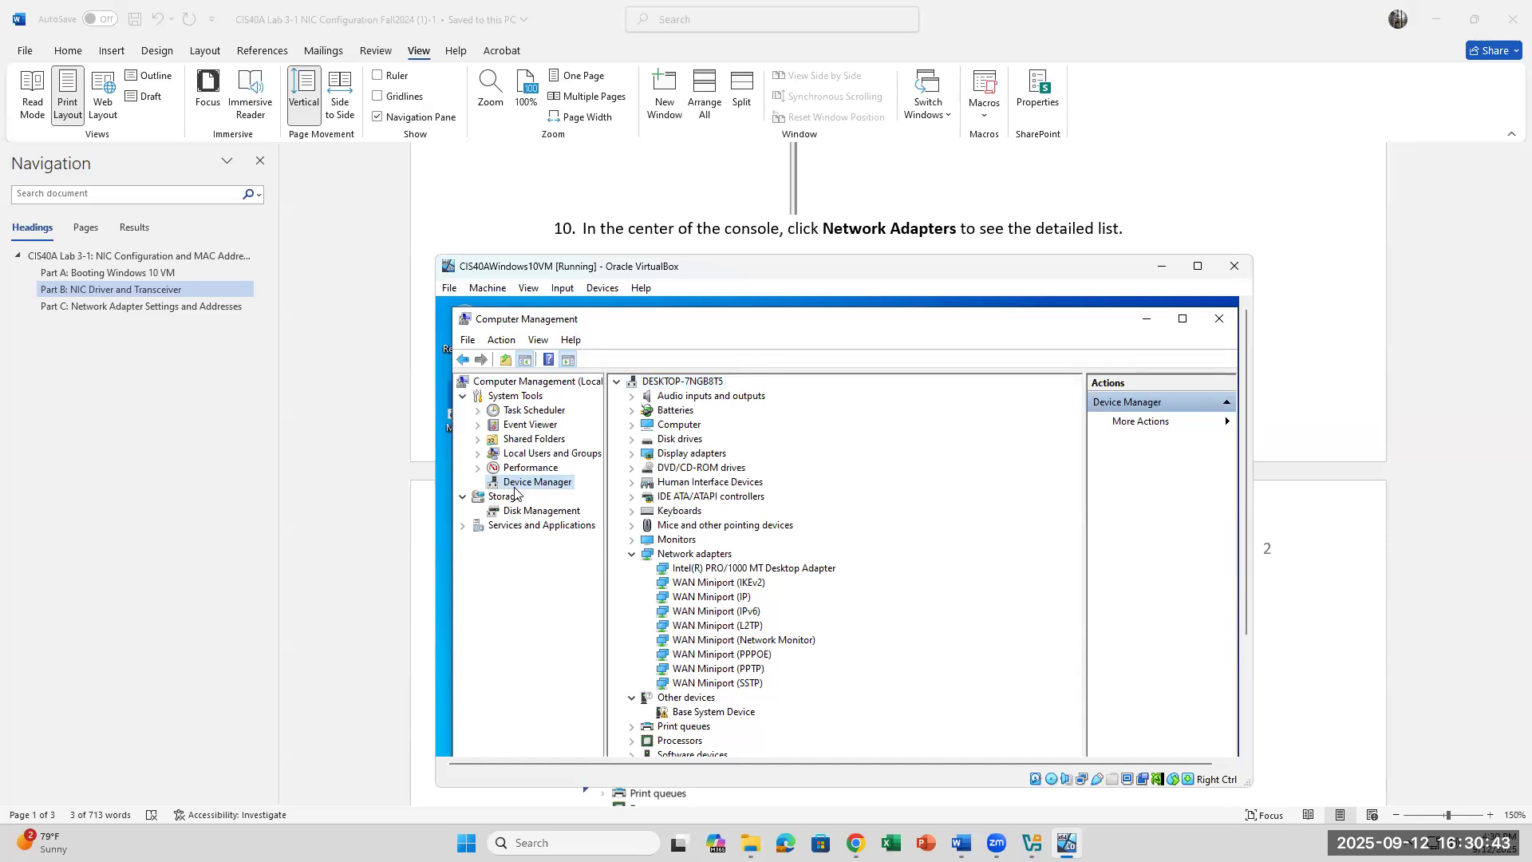
pyautogui.click(630, 557)
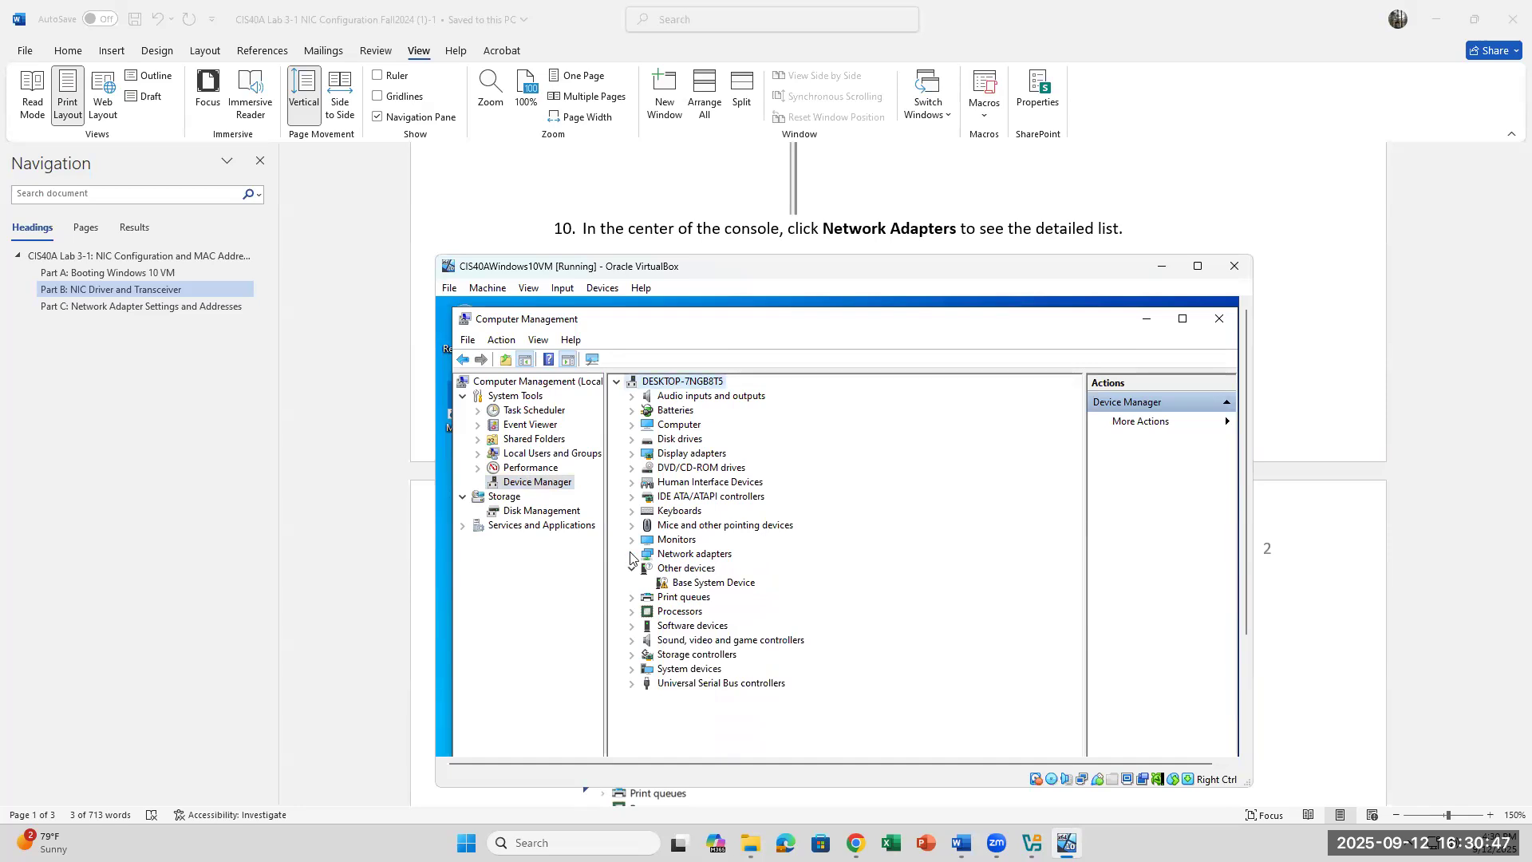
pyautogui.click(630, 557)
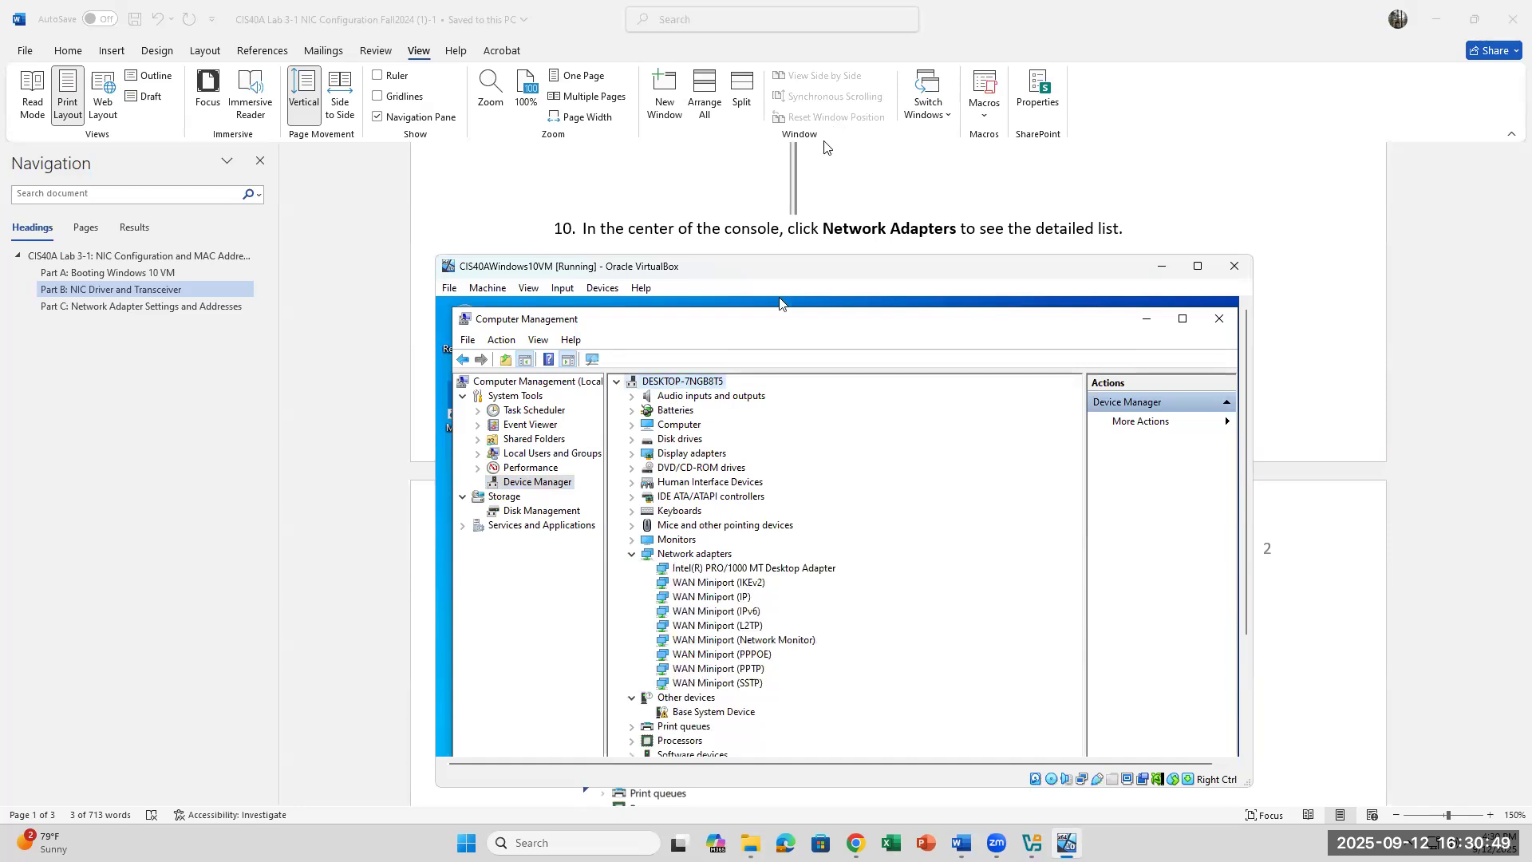
pyautogui.scroll(-5, 815, 170)
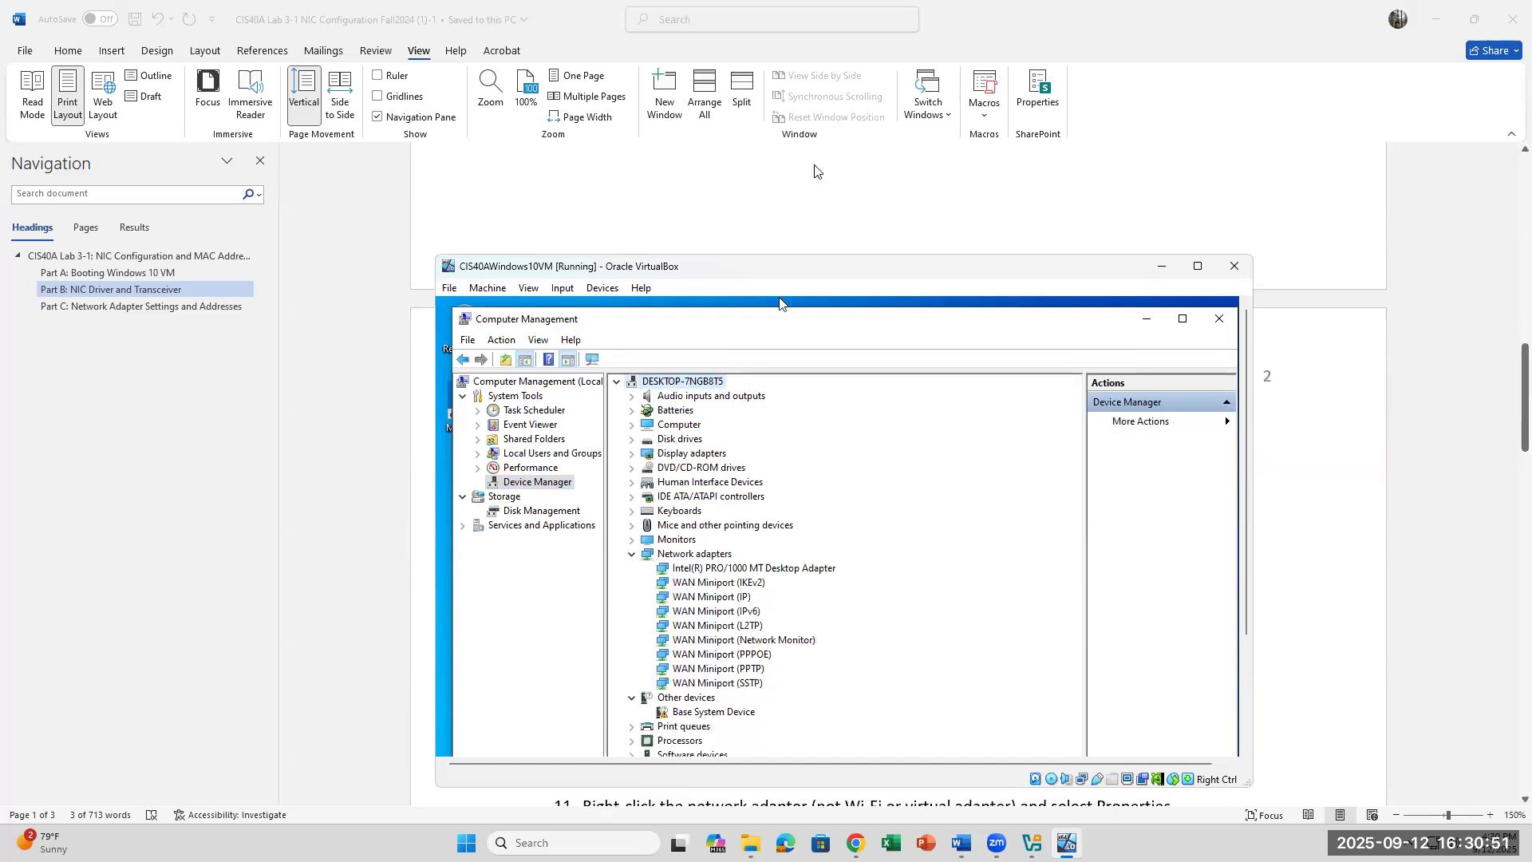
pyautogui.scroll(-3, 815, 170)
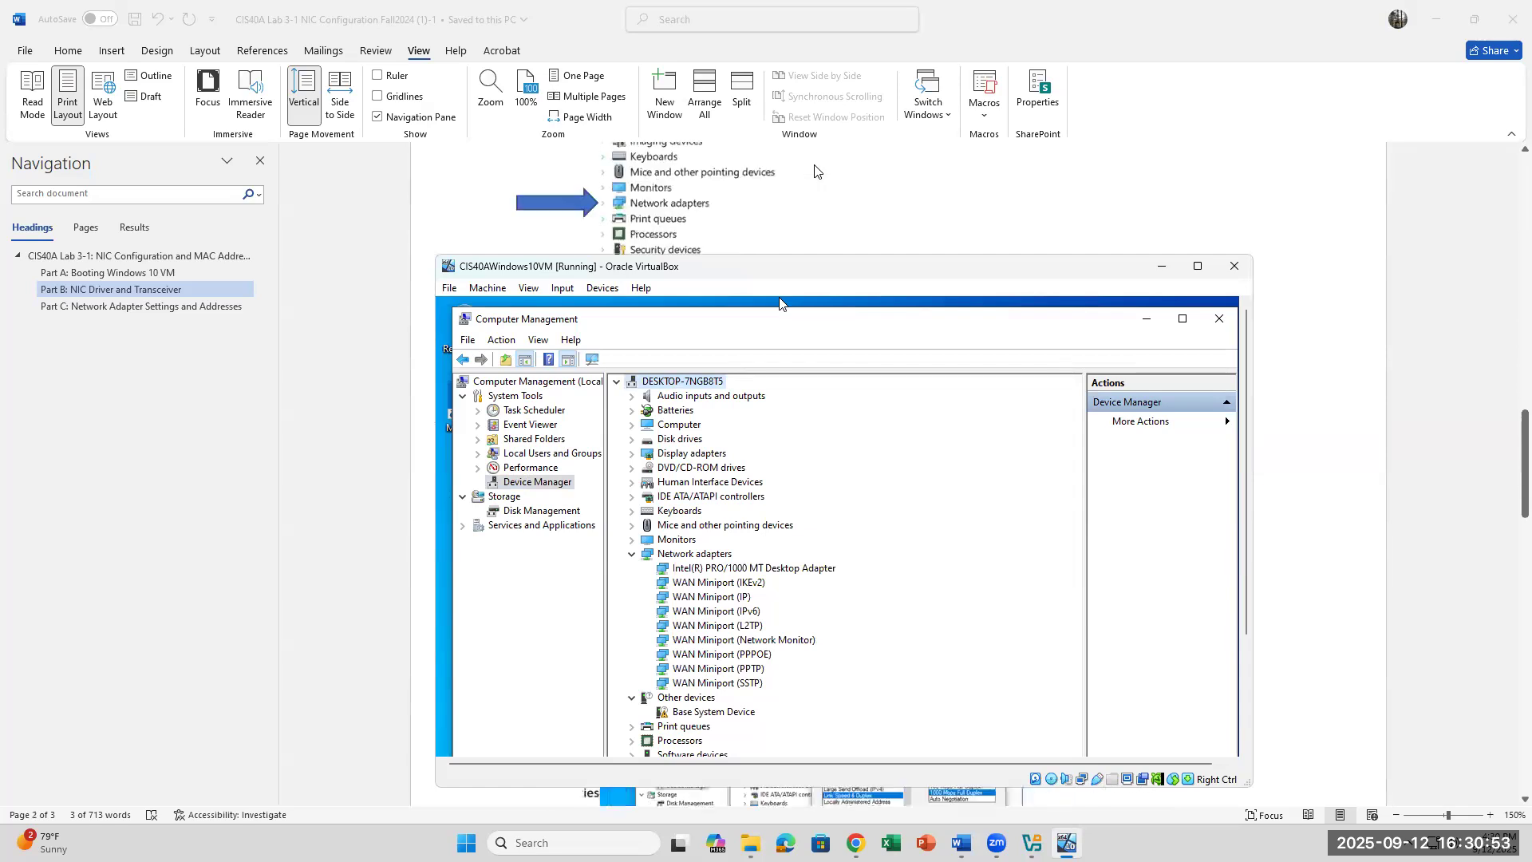
pyautogui.scroll(-2, 815, 170)
pyautogui.scroll(2, 798, 208)
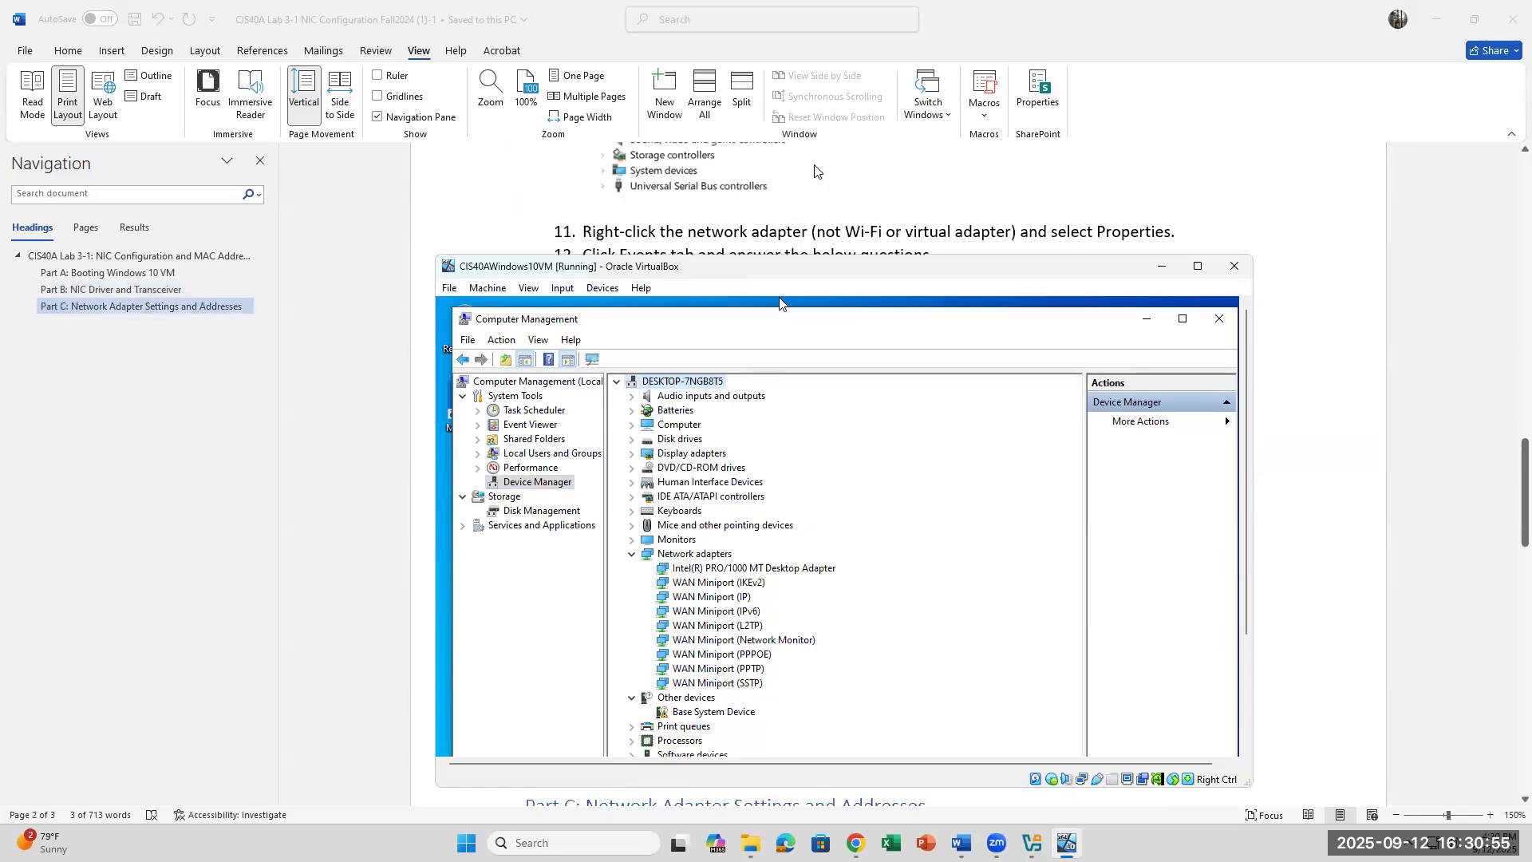
pyautogui.scroll(-1, 789, 230)
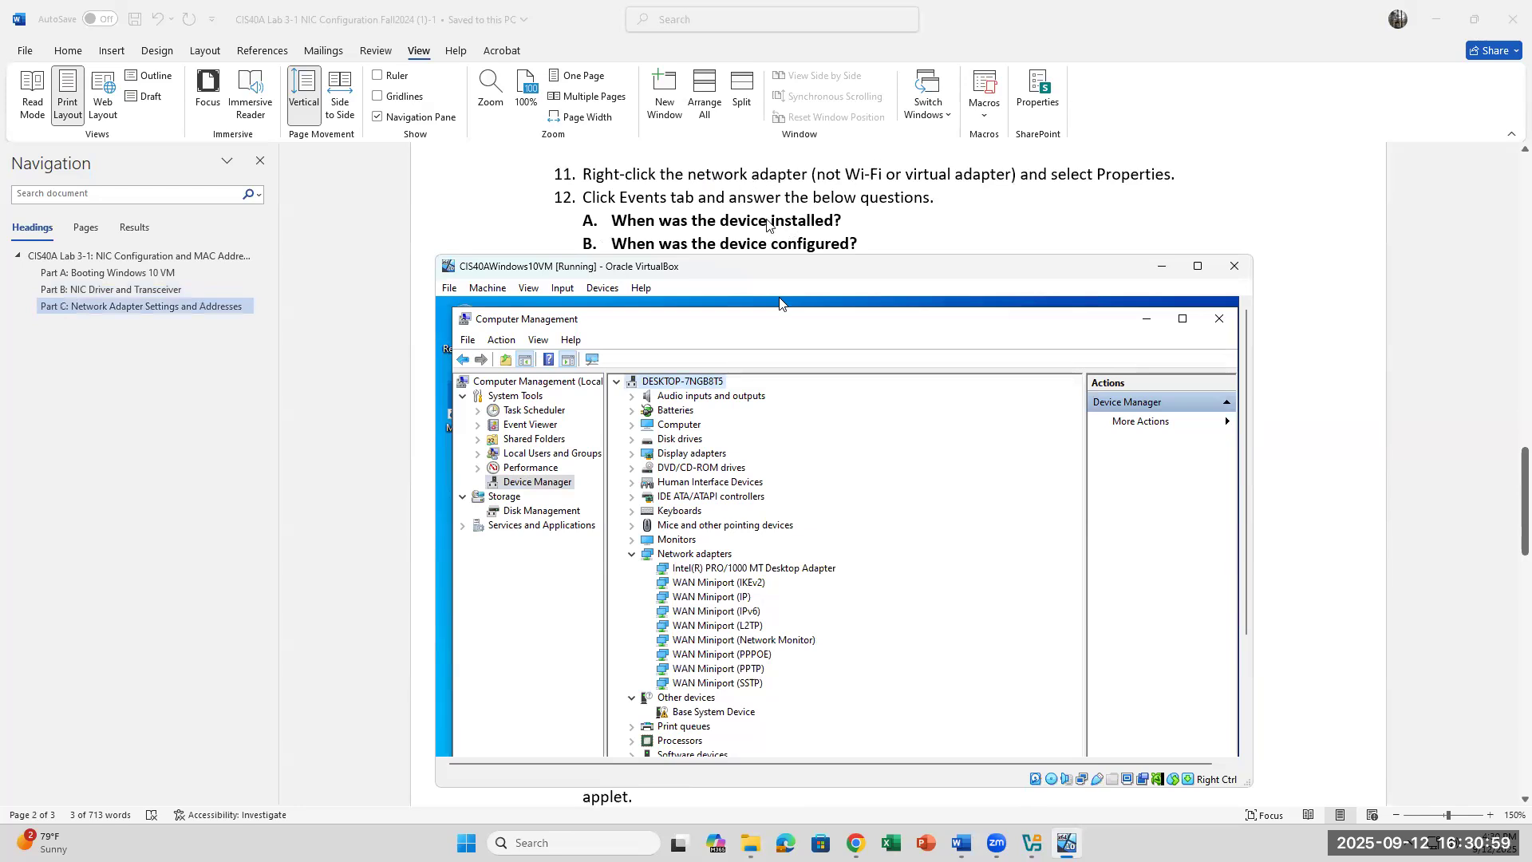
pyautogui.click(776, 570)
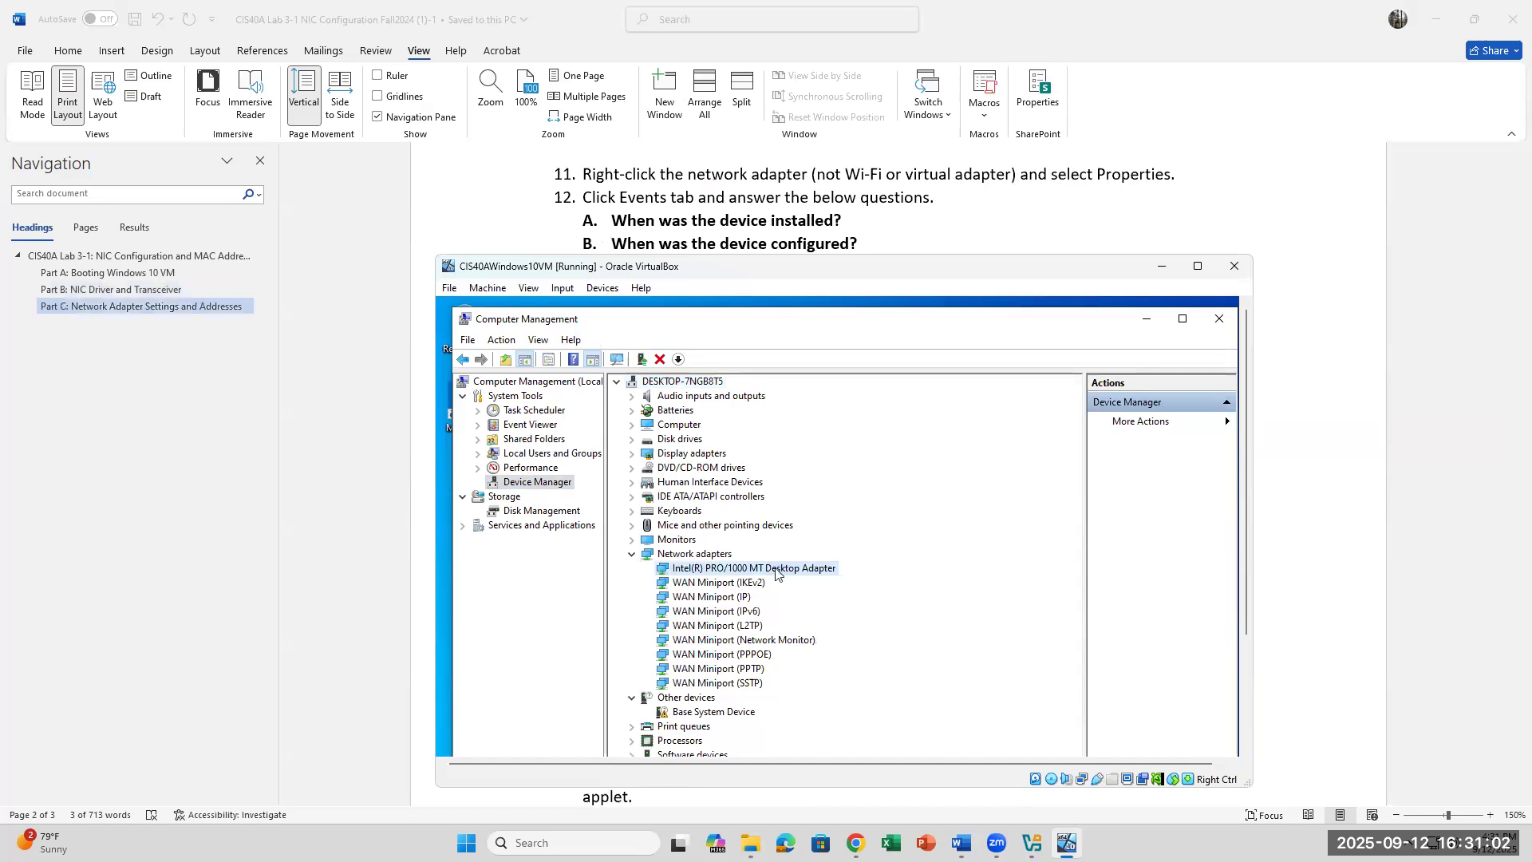
pyautogui.rightClick(735, 570)
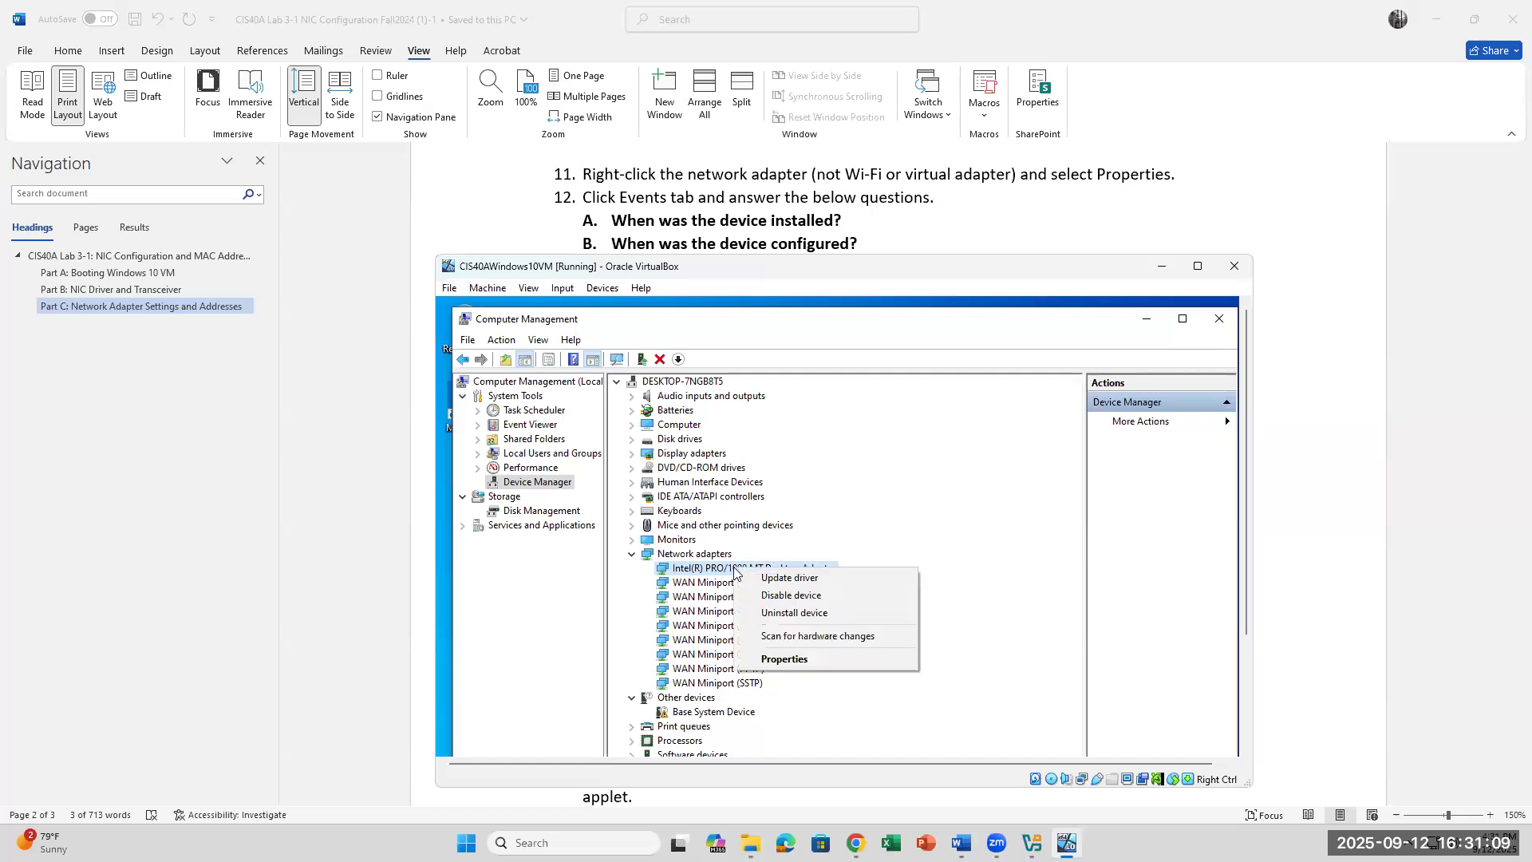
pyautogui.click(797, 661)
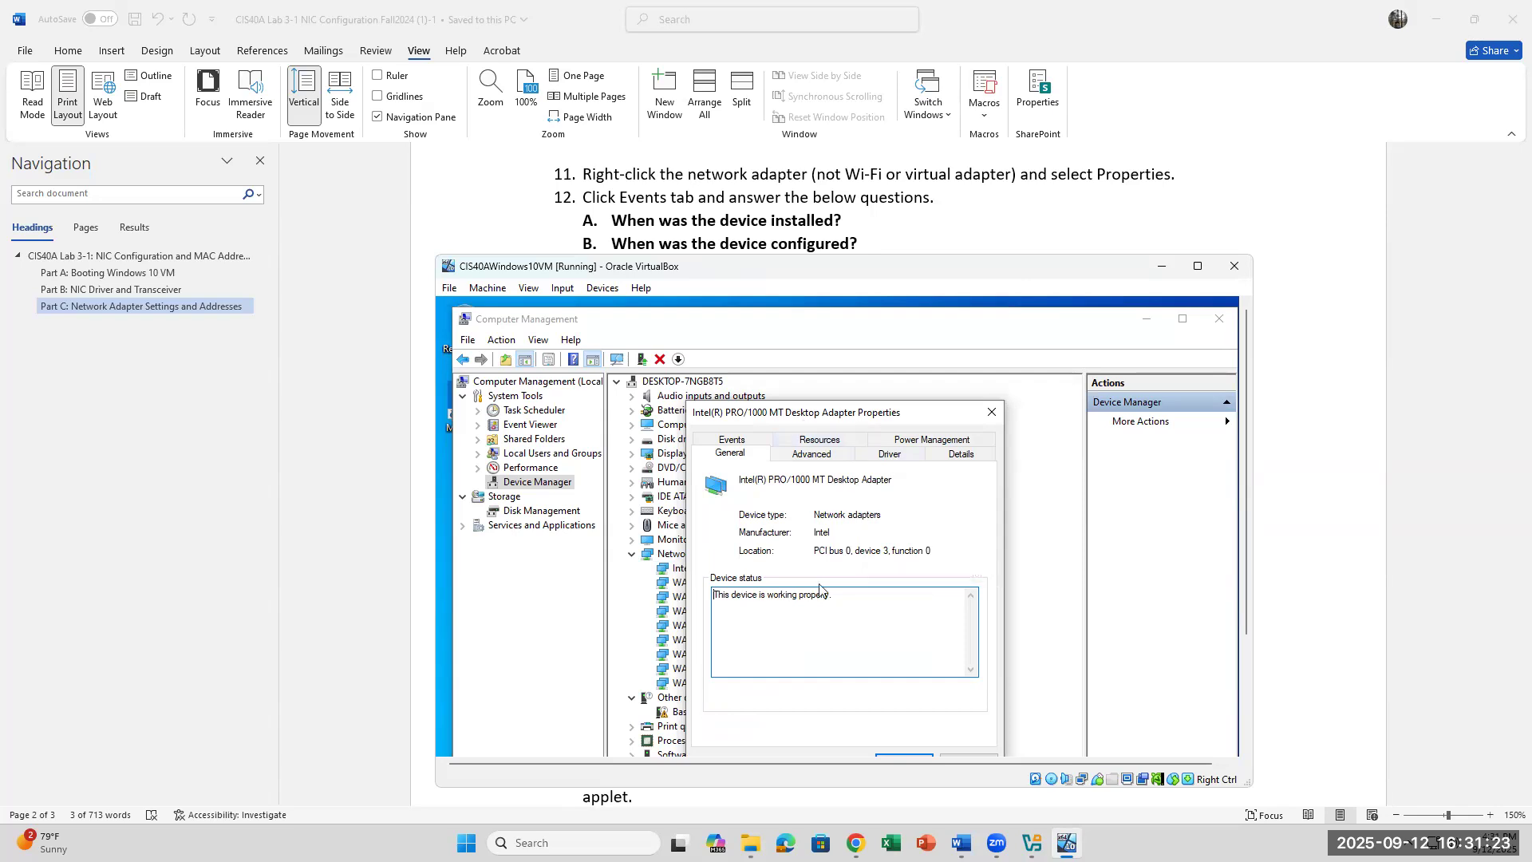
pyautogui.moveTo(834, 596); pyautogui.dragTo(708, 609)
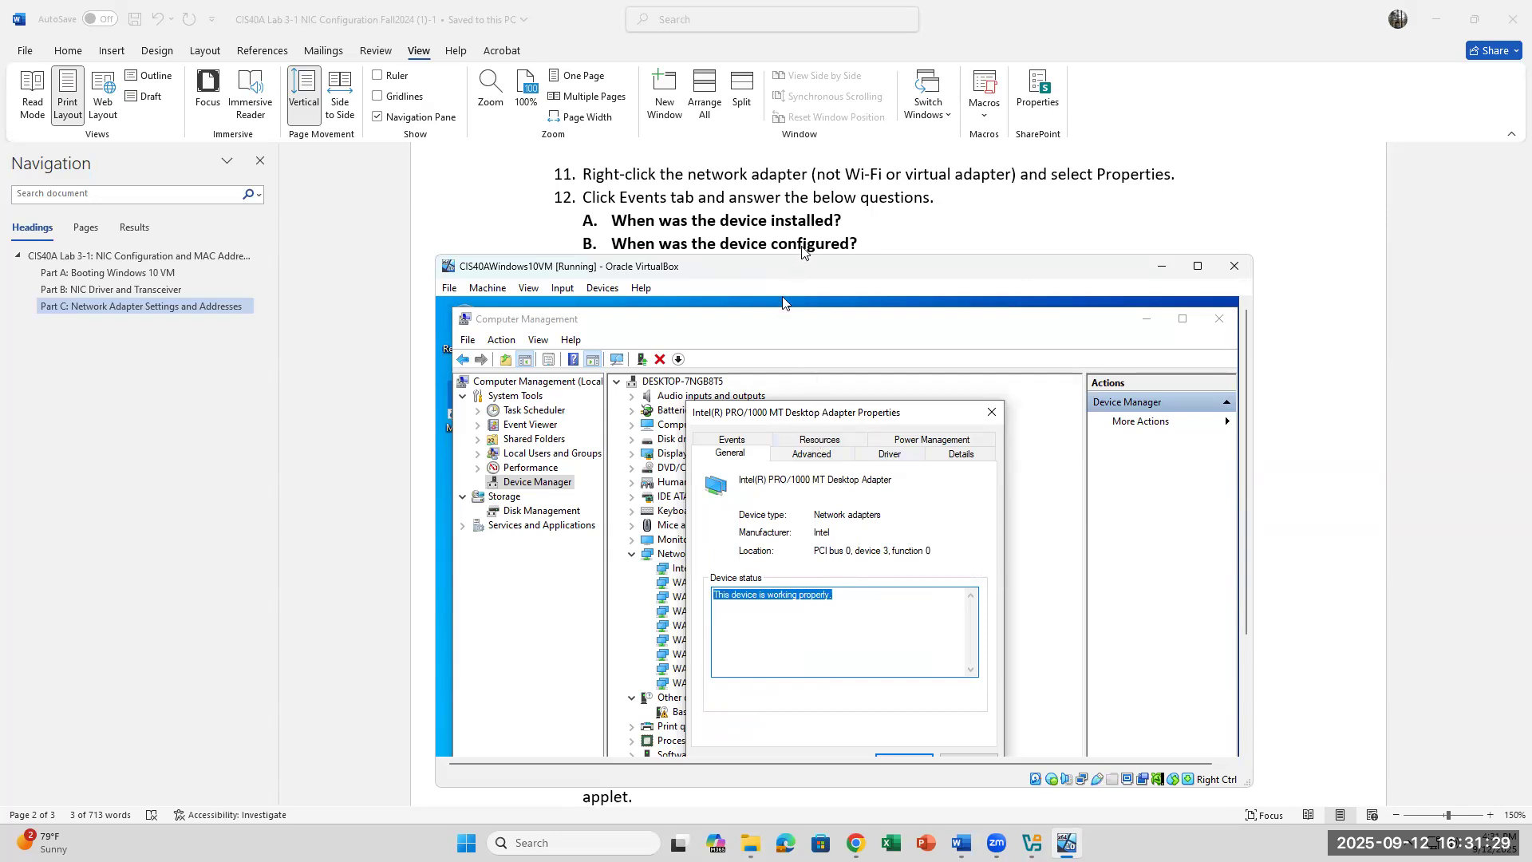
pyautogui.moveTo(832, 413)
pyautogui.mouseDown()
pyautogui.moveTo(797, 297)
pyautogui.moveTo(843, 390)
pyautogui.mouseUp()
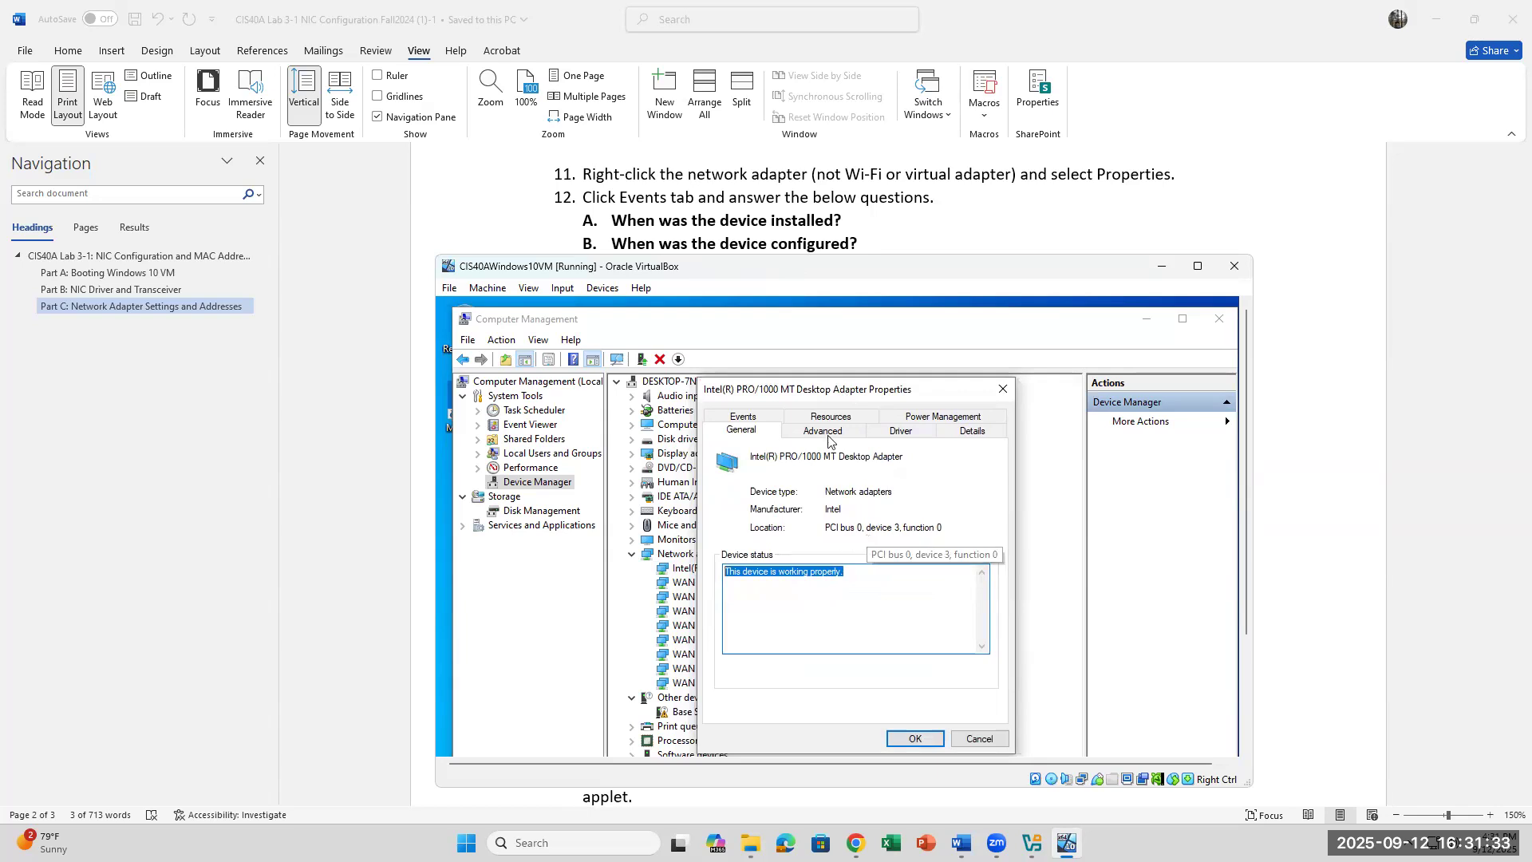
pyautogui.click(753, 418)
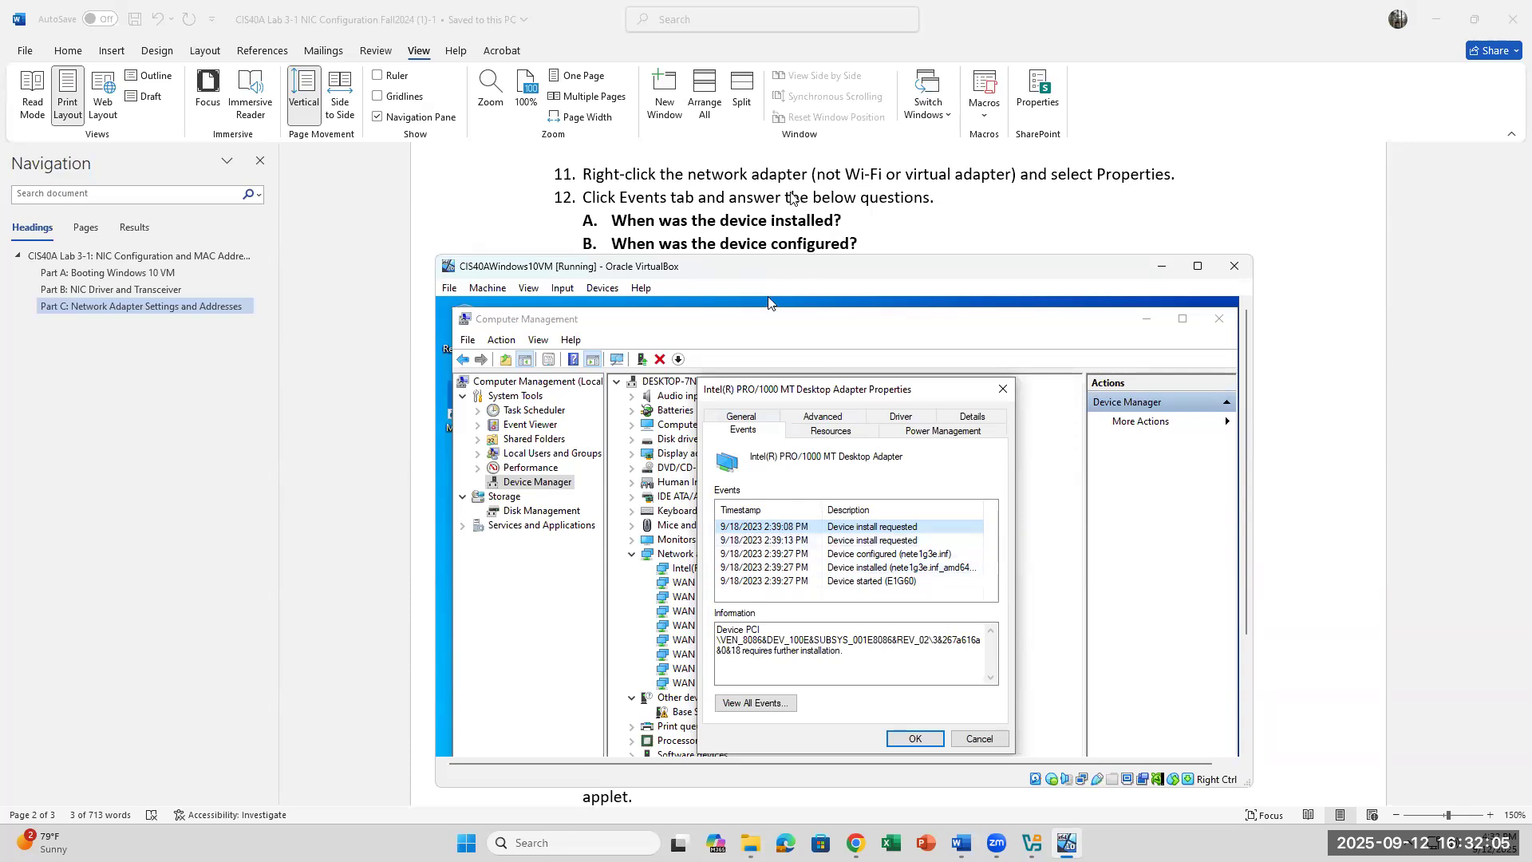
pyautogui.scroll(-1, 791, 196)
pyautogui.scroll(1, 791, 197)
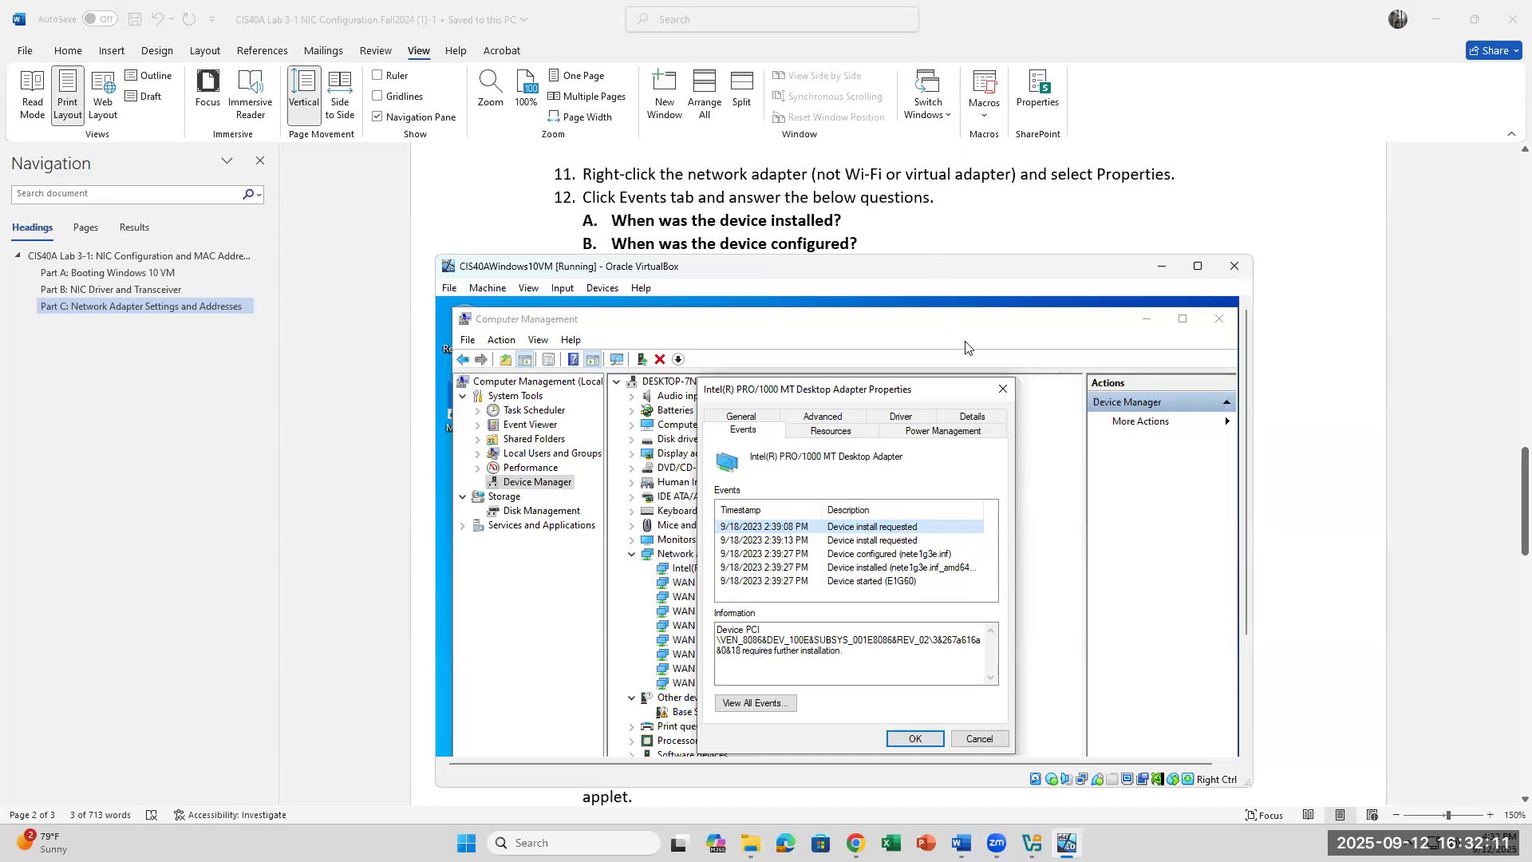
pyautogui.click(1002, 391)
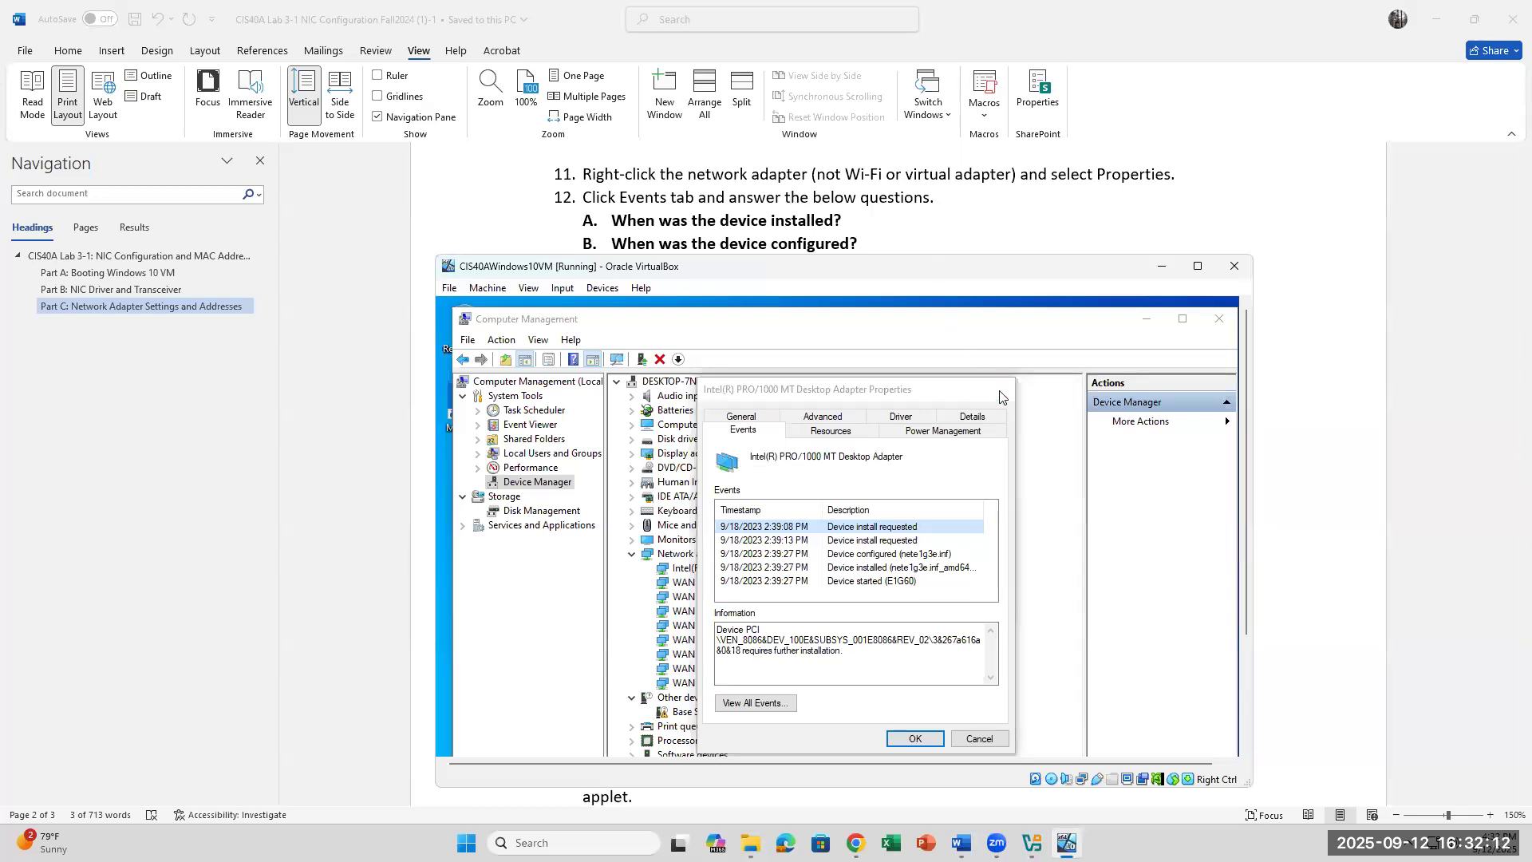
# Step: Open Properties for the Intel PRO/1000 MT Desktop Adapter from its right-click menu
pyautogui.click(546, 489)
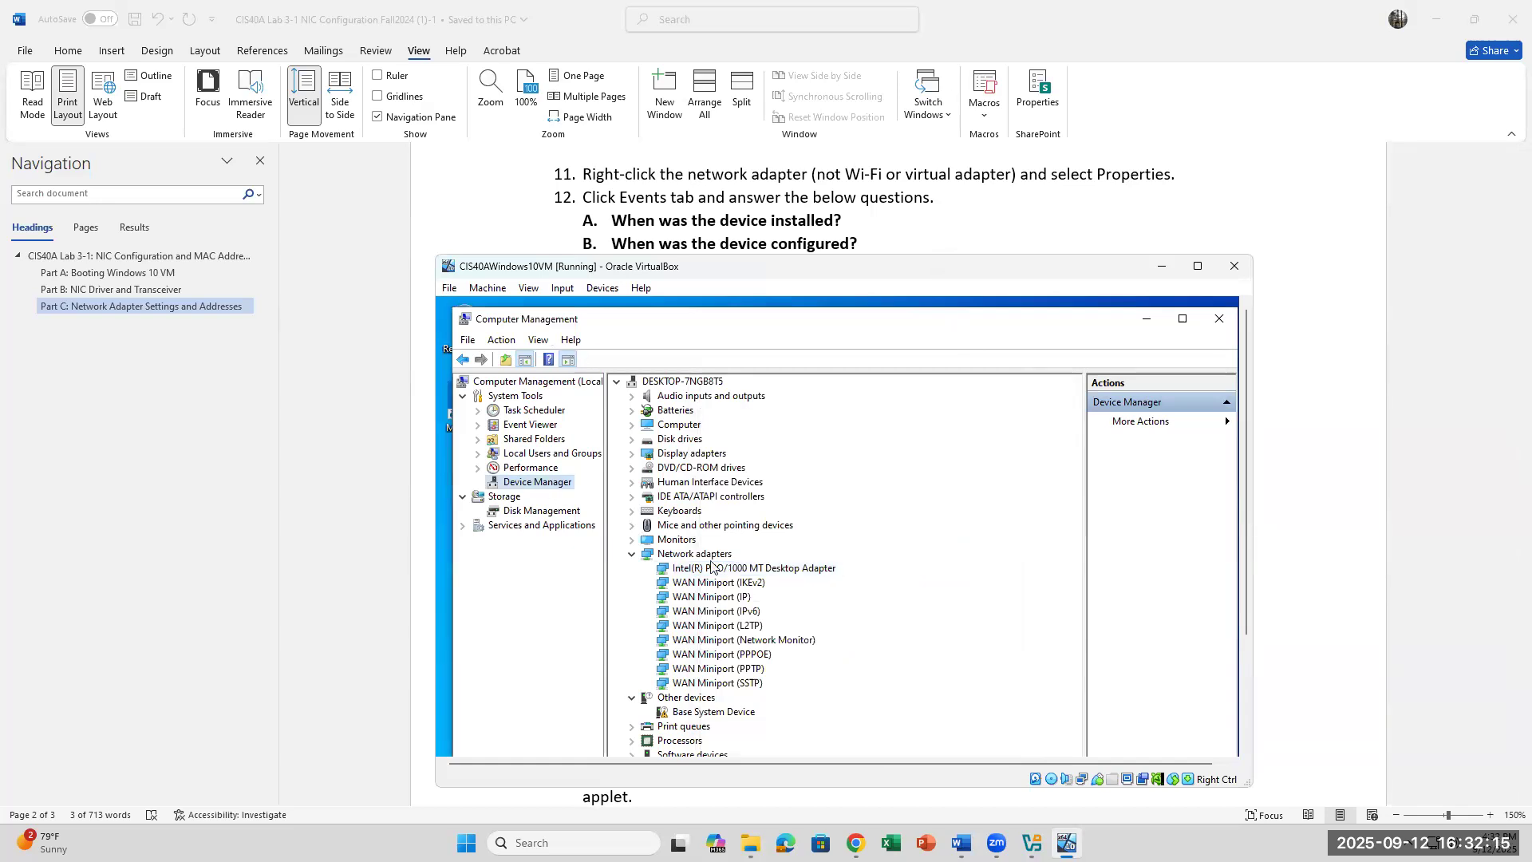
pyautogui.click(630, 556)
pyautogui.click(630, 556)
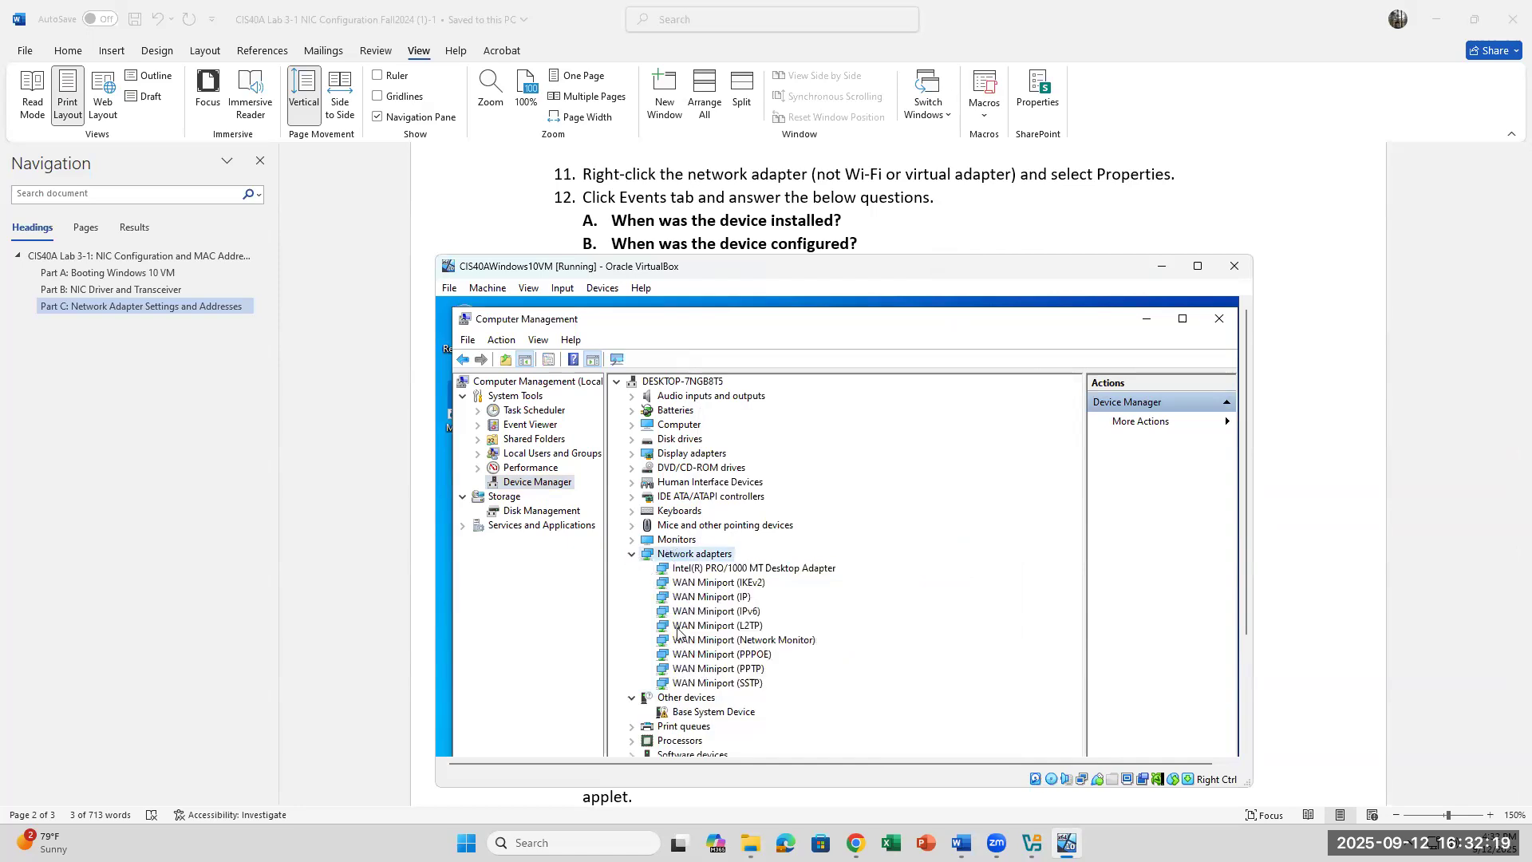
pyautogui.rightClick(734, 570)
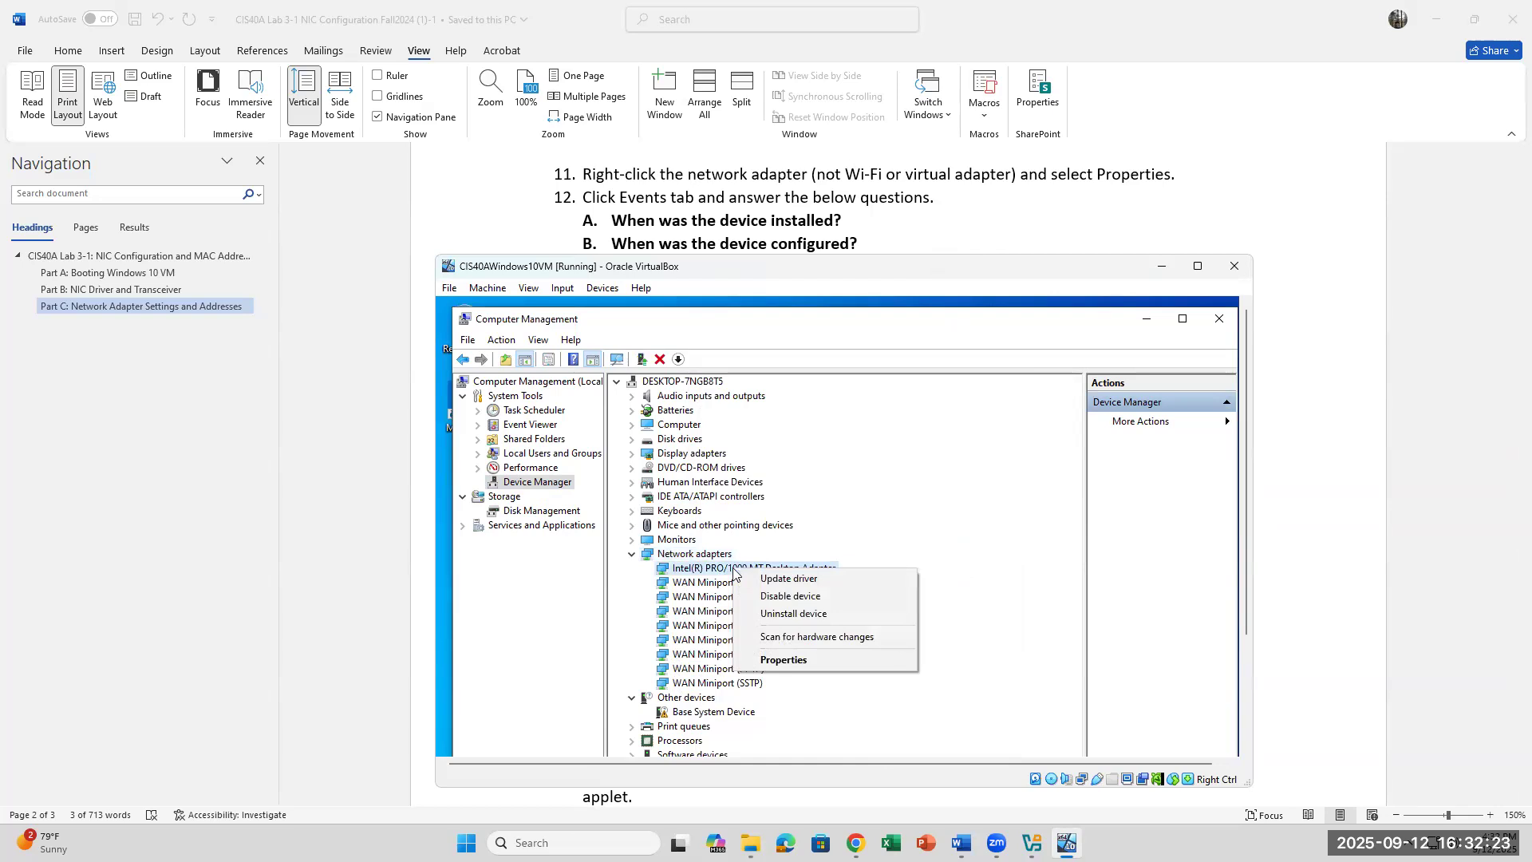
pyautogui.click(917, 533)
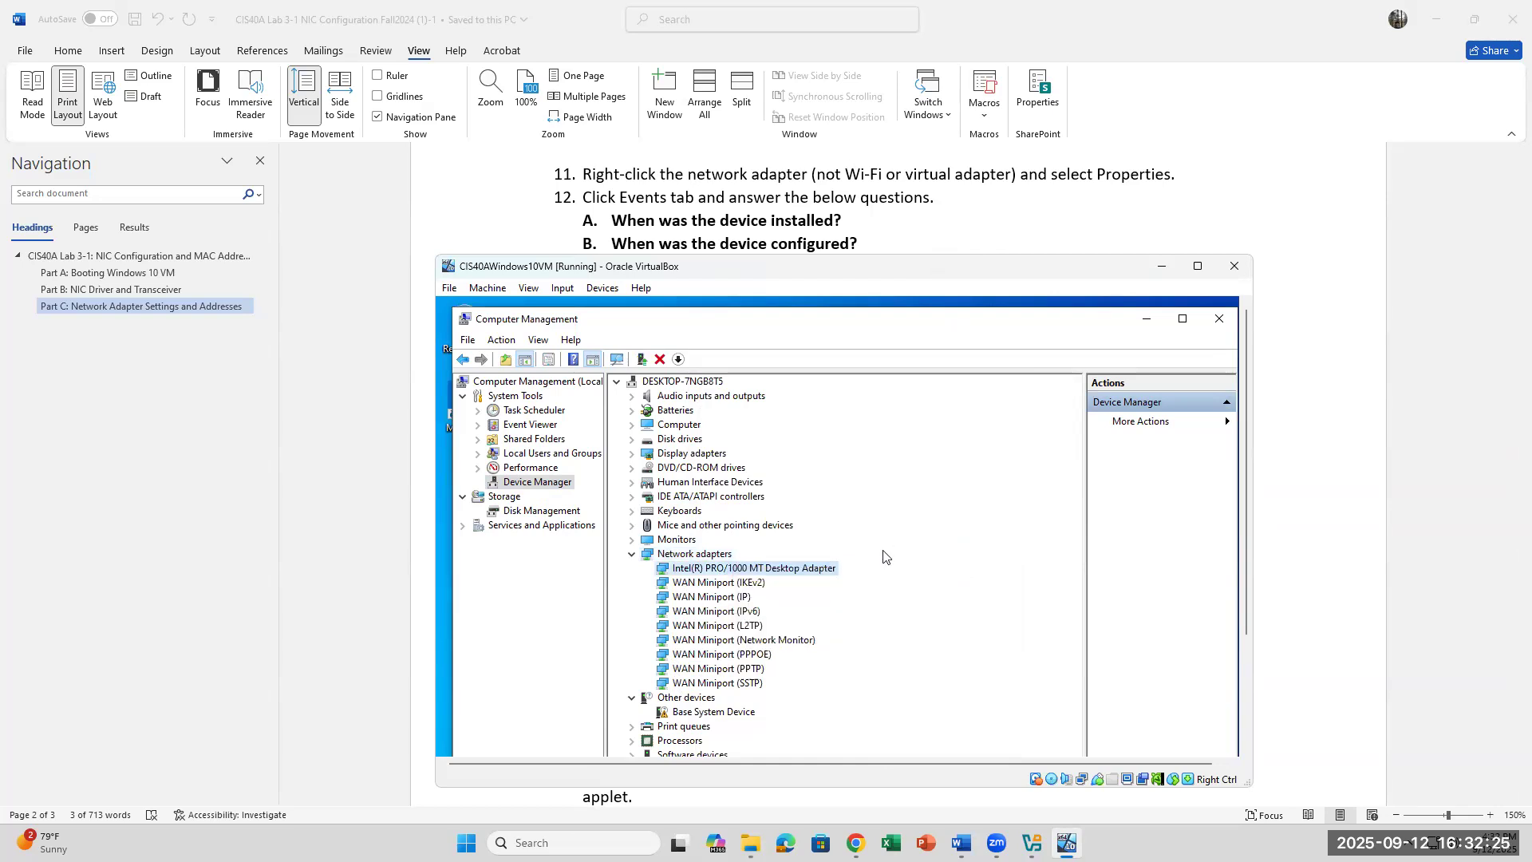
pyautogui.rightClick(805, 574)
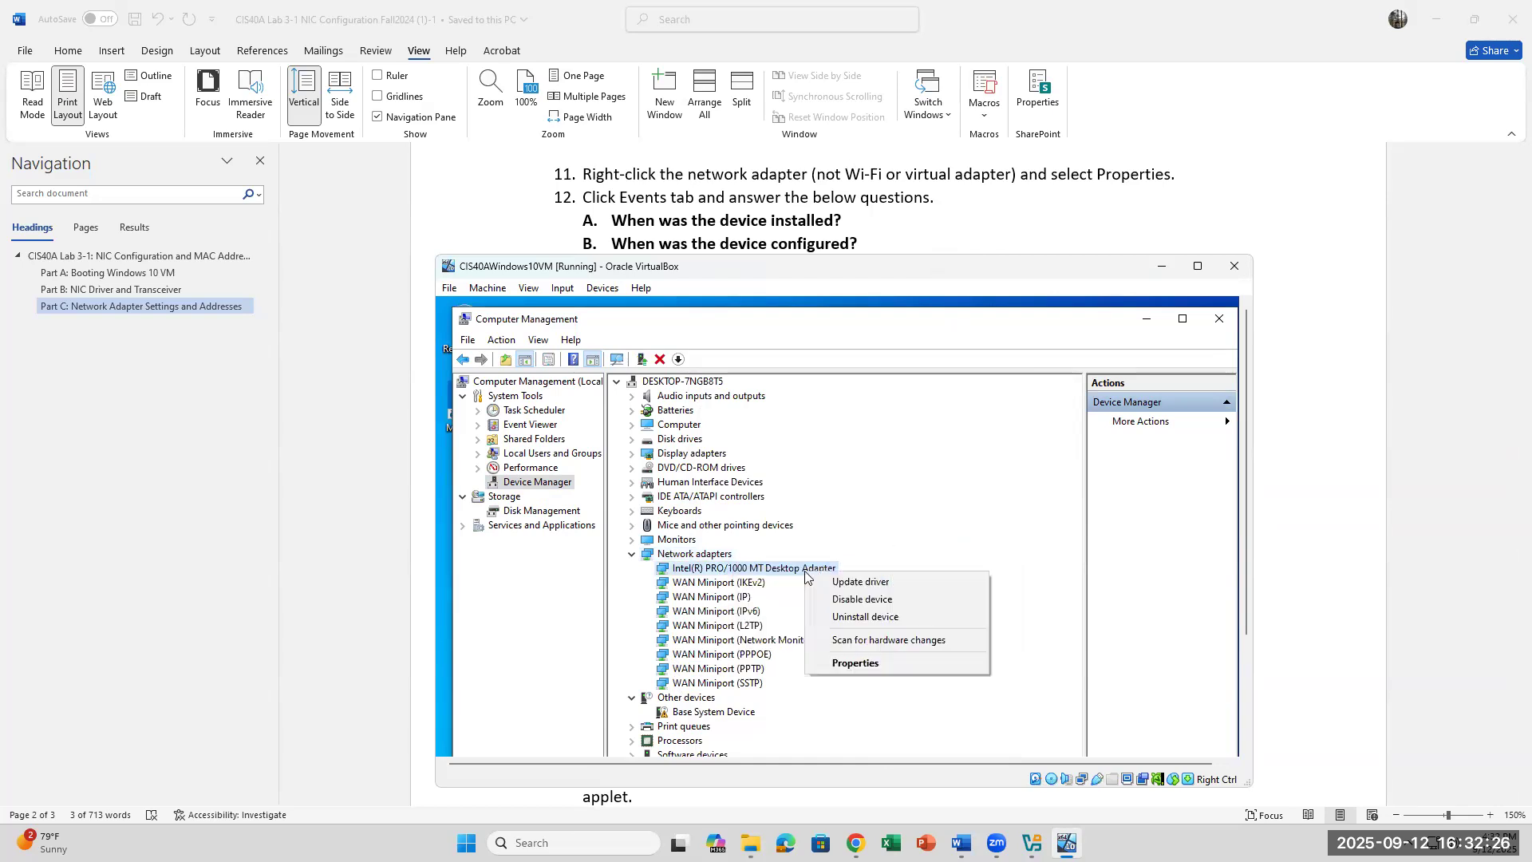
pyautogui.click(859, 663)
# Step: Review the adapter's Events tab, then show its Driver tab (version 8.4.13.0, 3/23/2010)
pyautogui.click(744, 418)
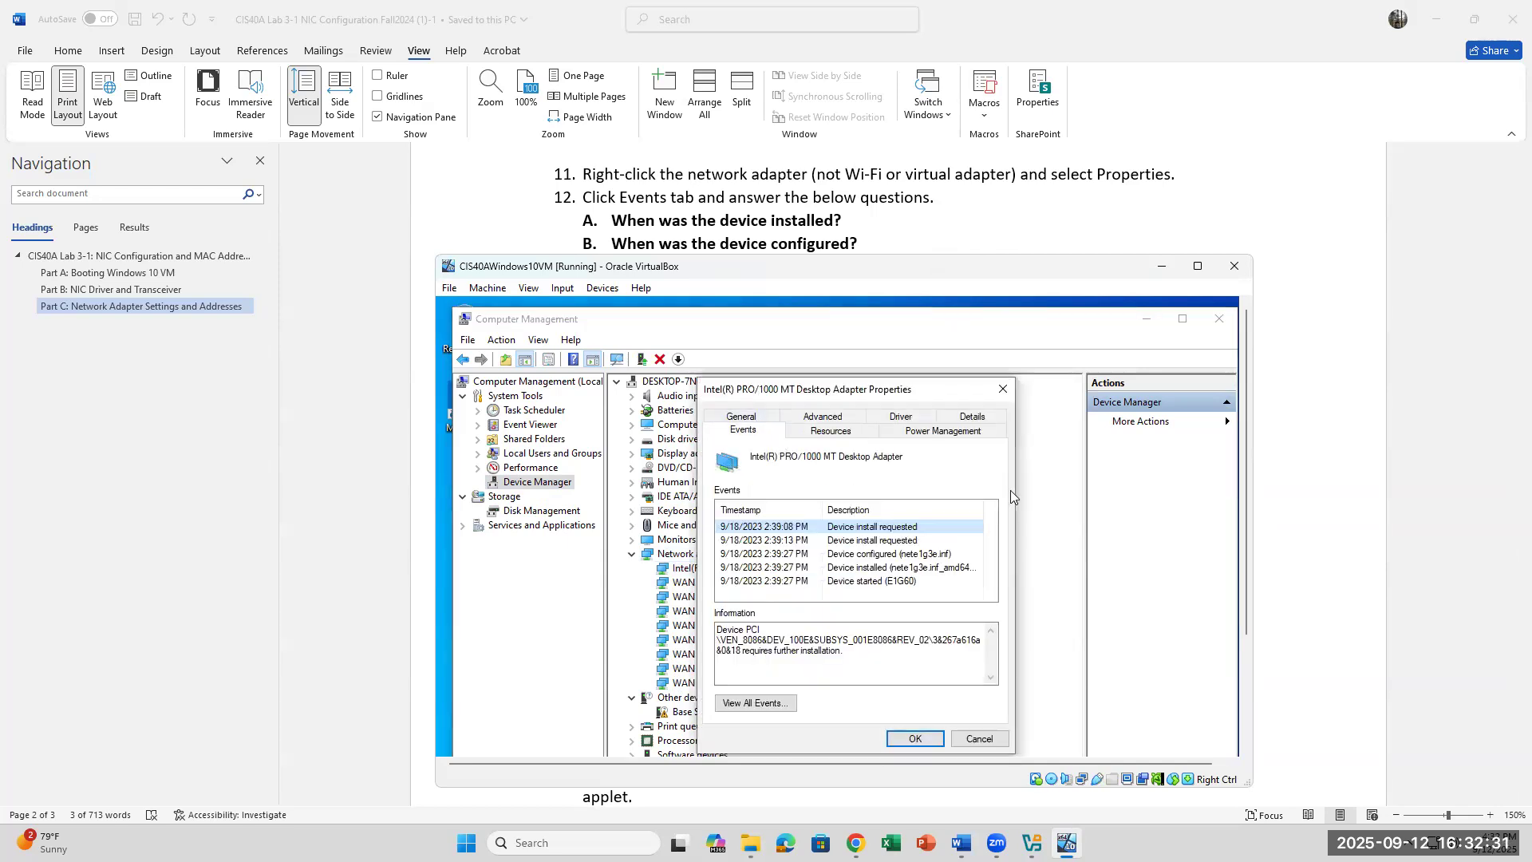
pyautogui.scroll(-3, 907, 236)
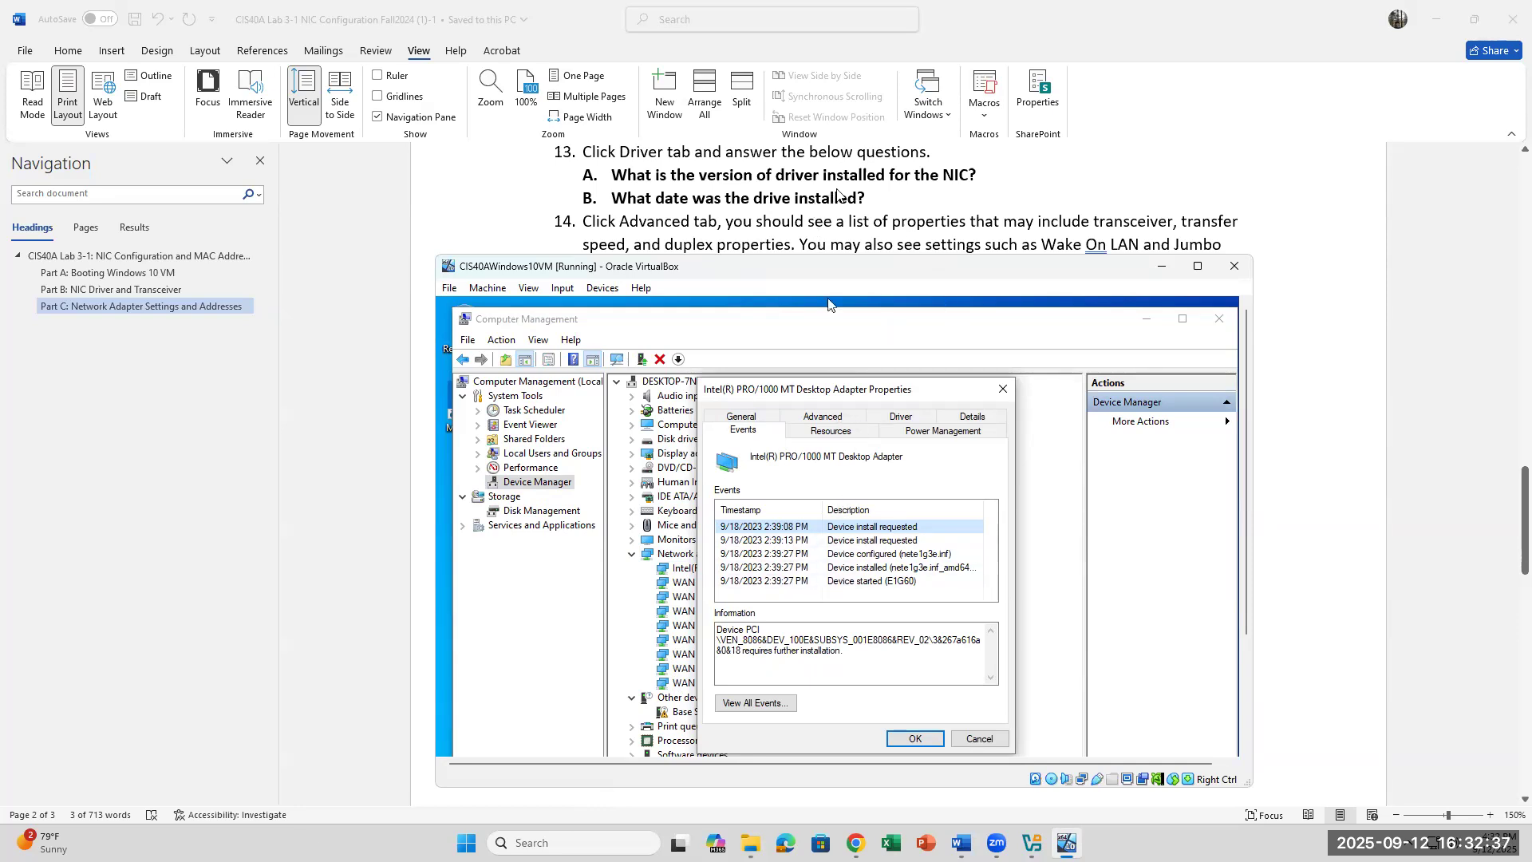
pyautogui.scroll(1, 840, 219)
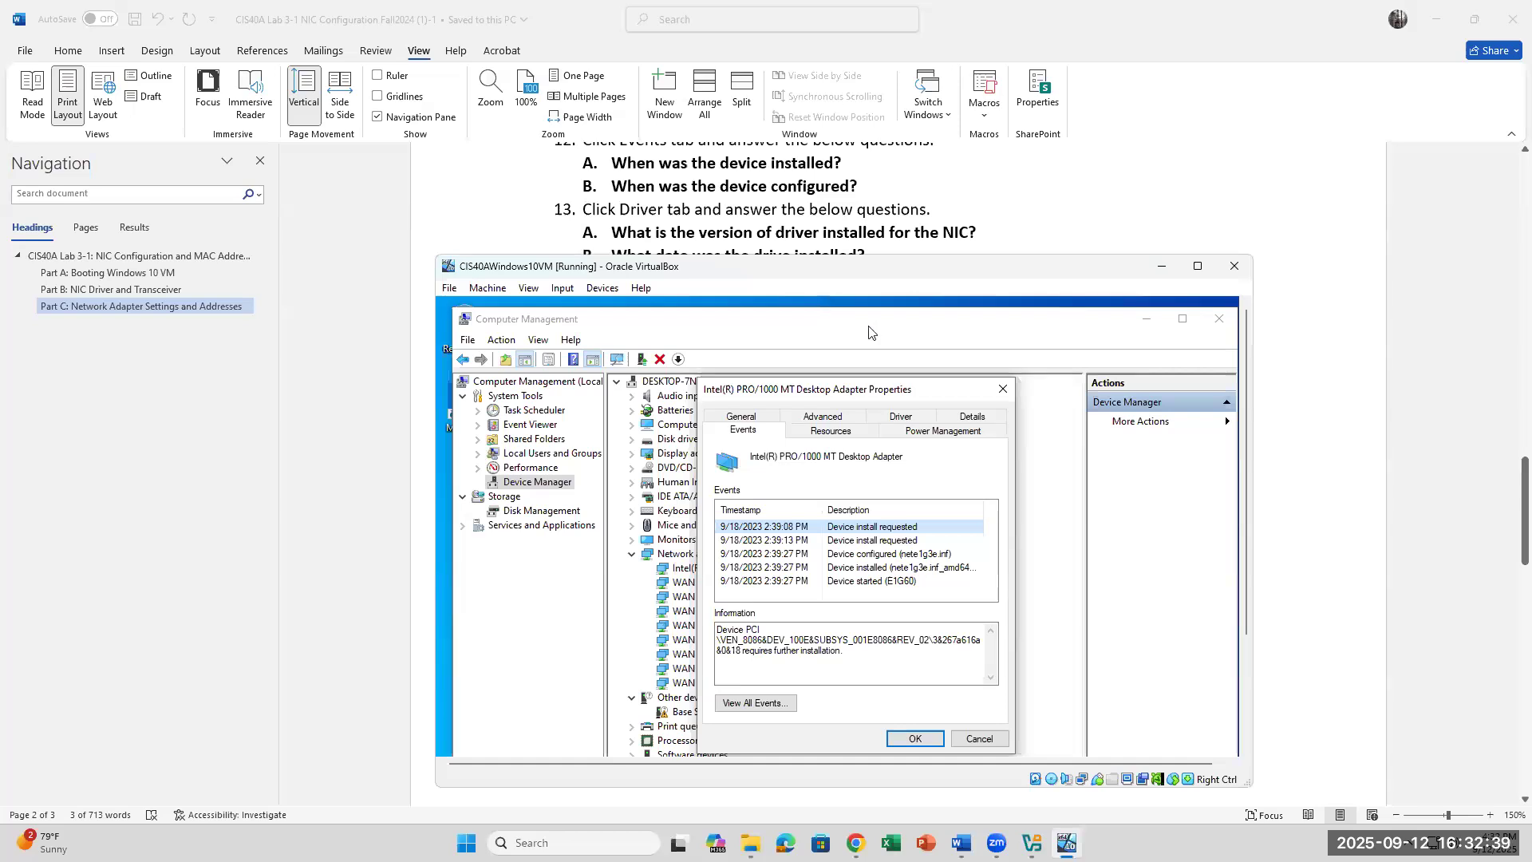
pyautogui.click(909, 422)
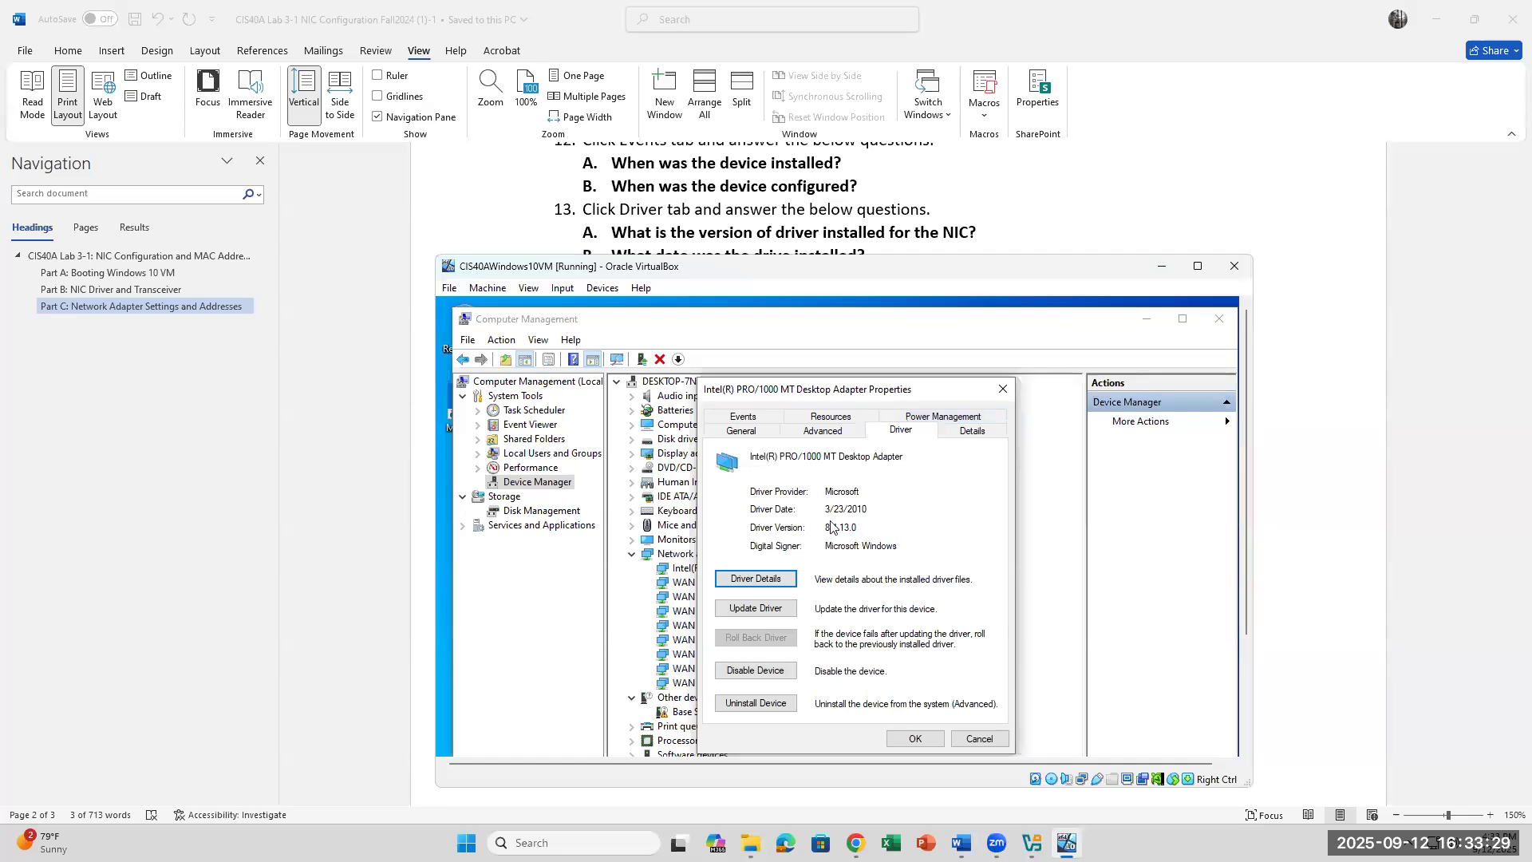
# Step: Glance at the Word instructions, then return to the adapter's Events and Driver tabs
pyautogui.click(891, 516)
pyautogui.click(961, 843)
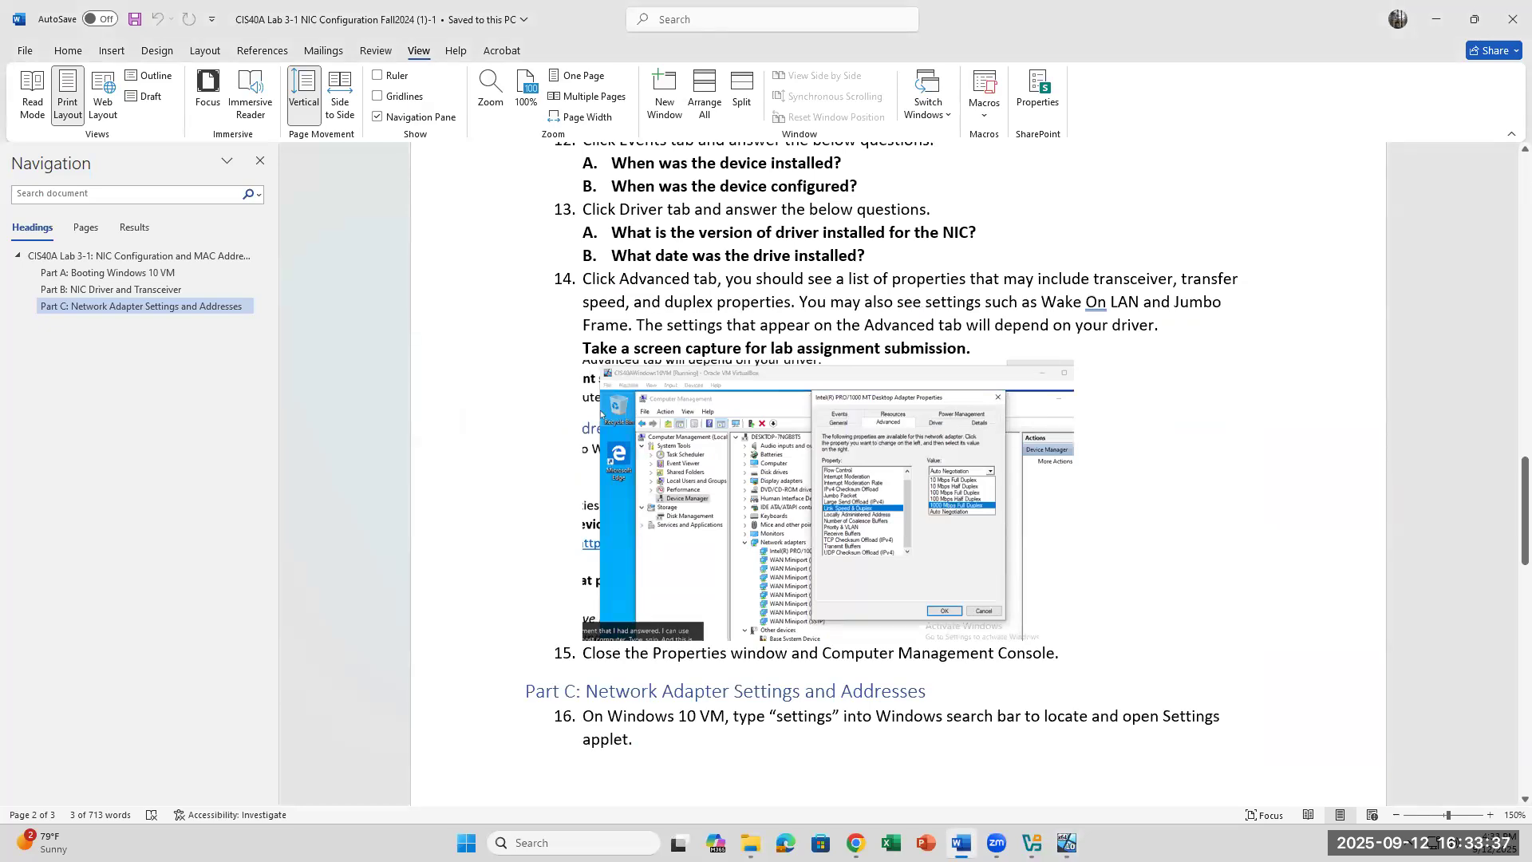
pyautogui.click(961, 843)
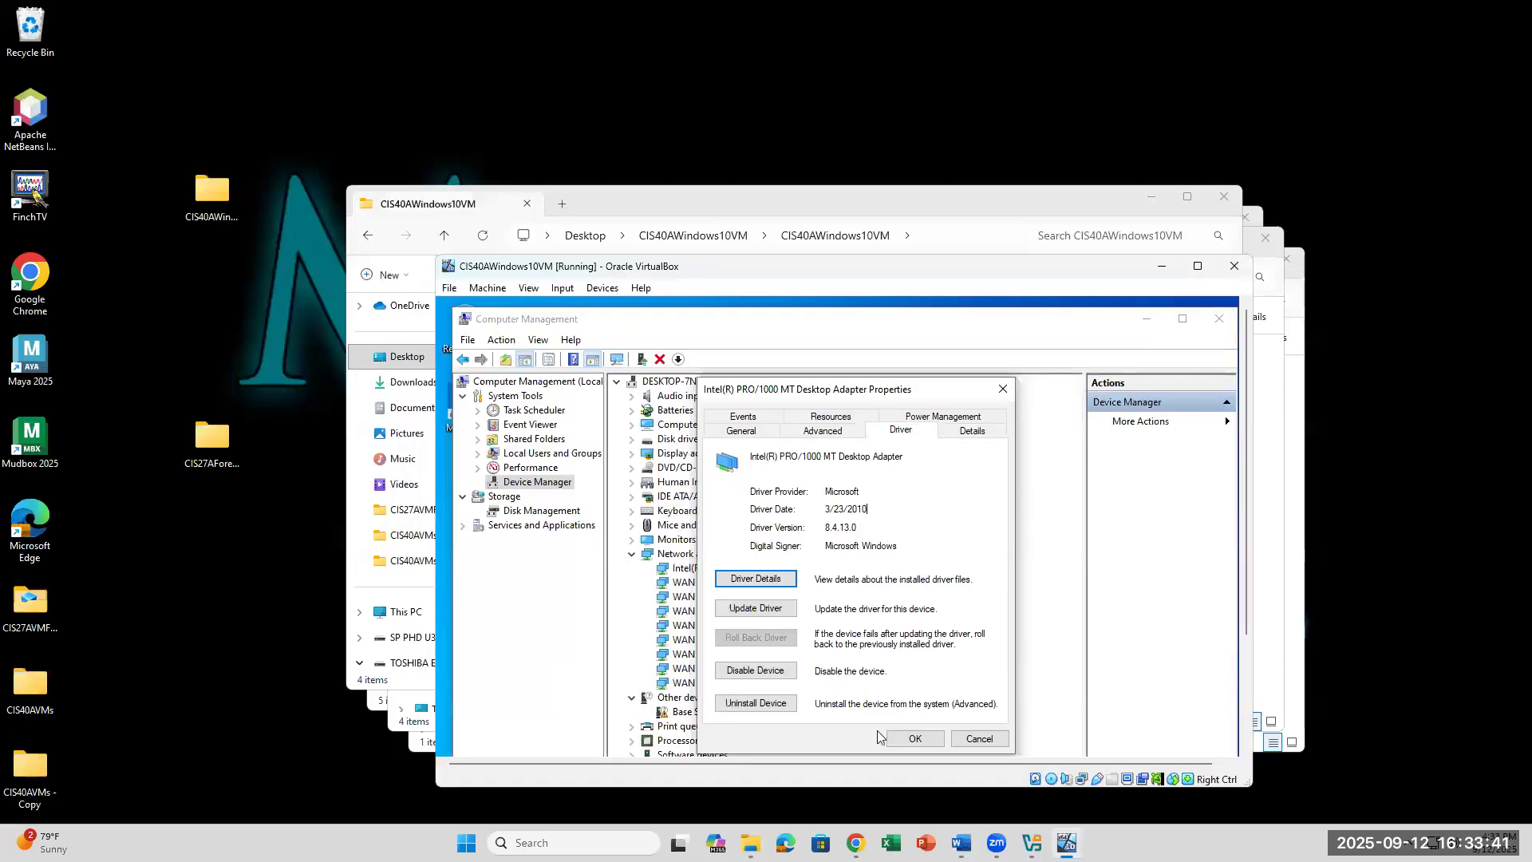
pyautogui.click(740, 417)
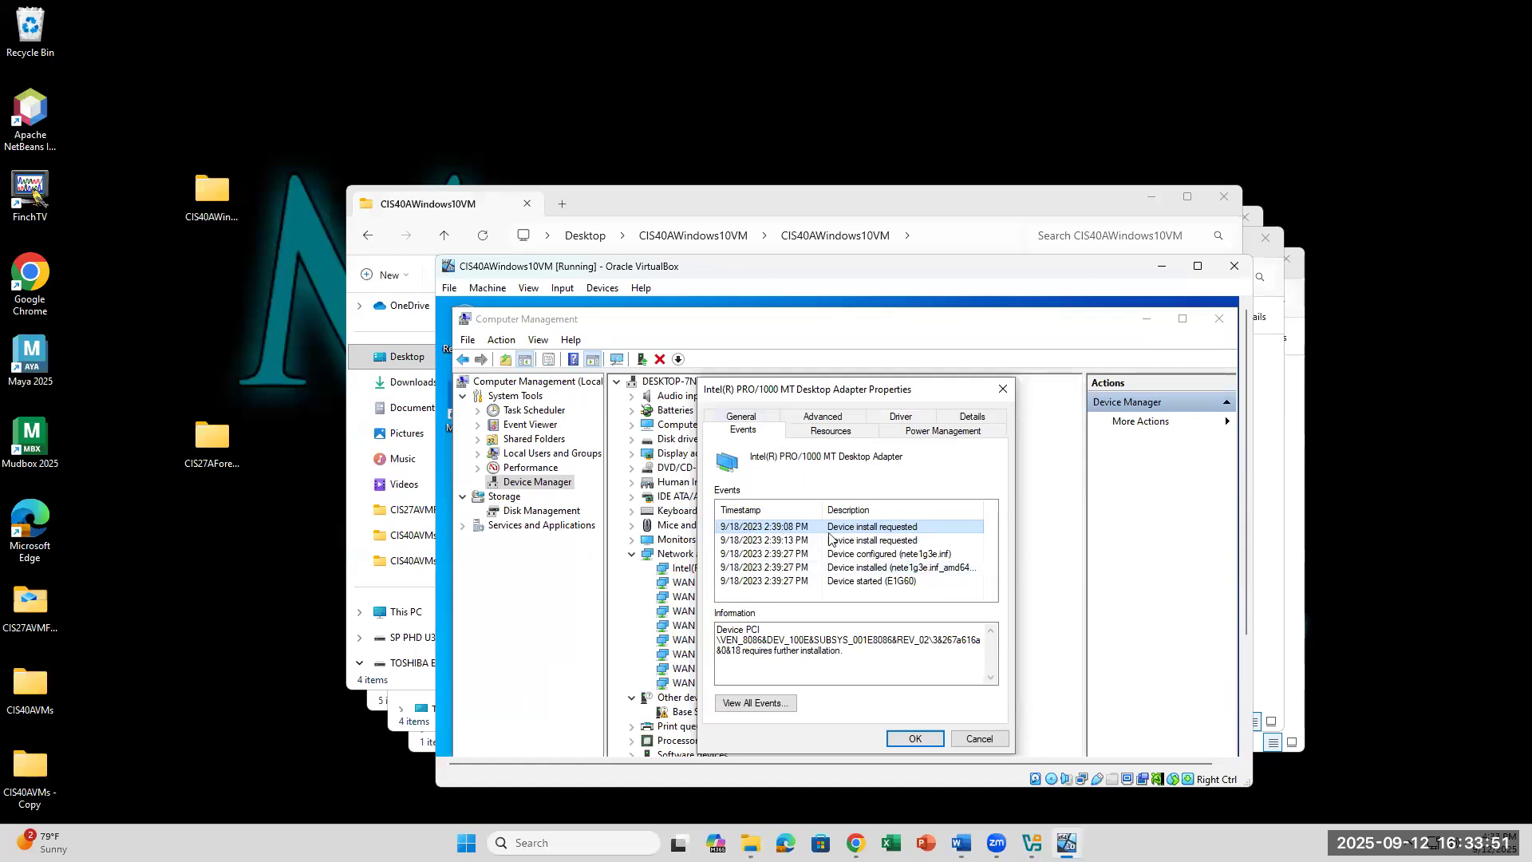
pyautogui.click(890, 420)
# Step: Highlight the driver date 3/23/2010, then bring the Word lab instructions forward
pyautogui.doubleClick(875, 511)
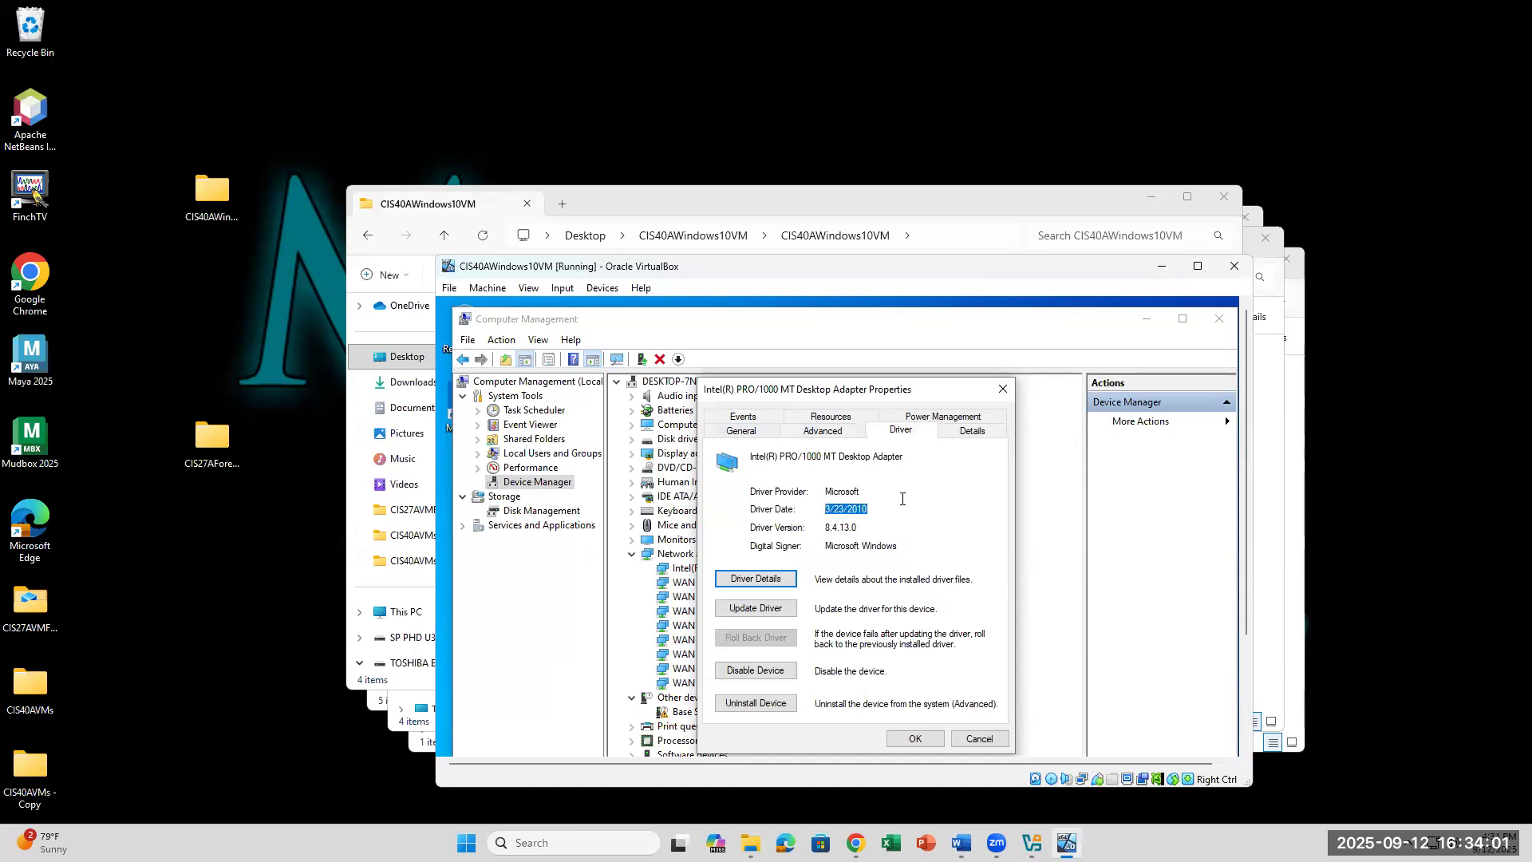
pyautogui.click(752, 419)
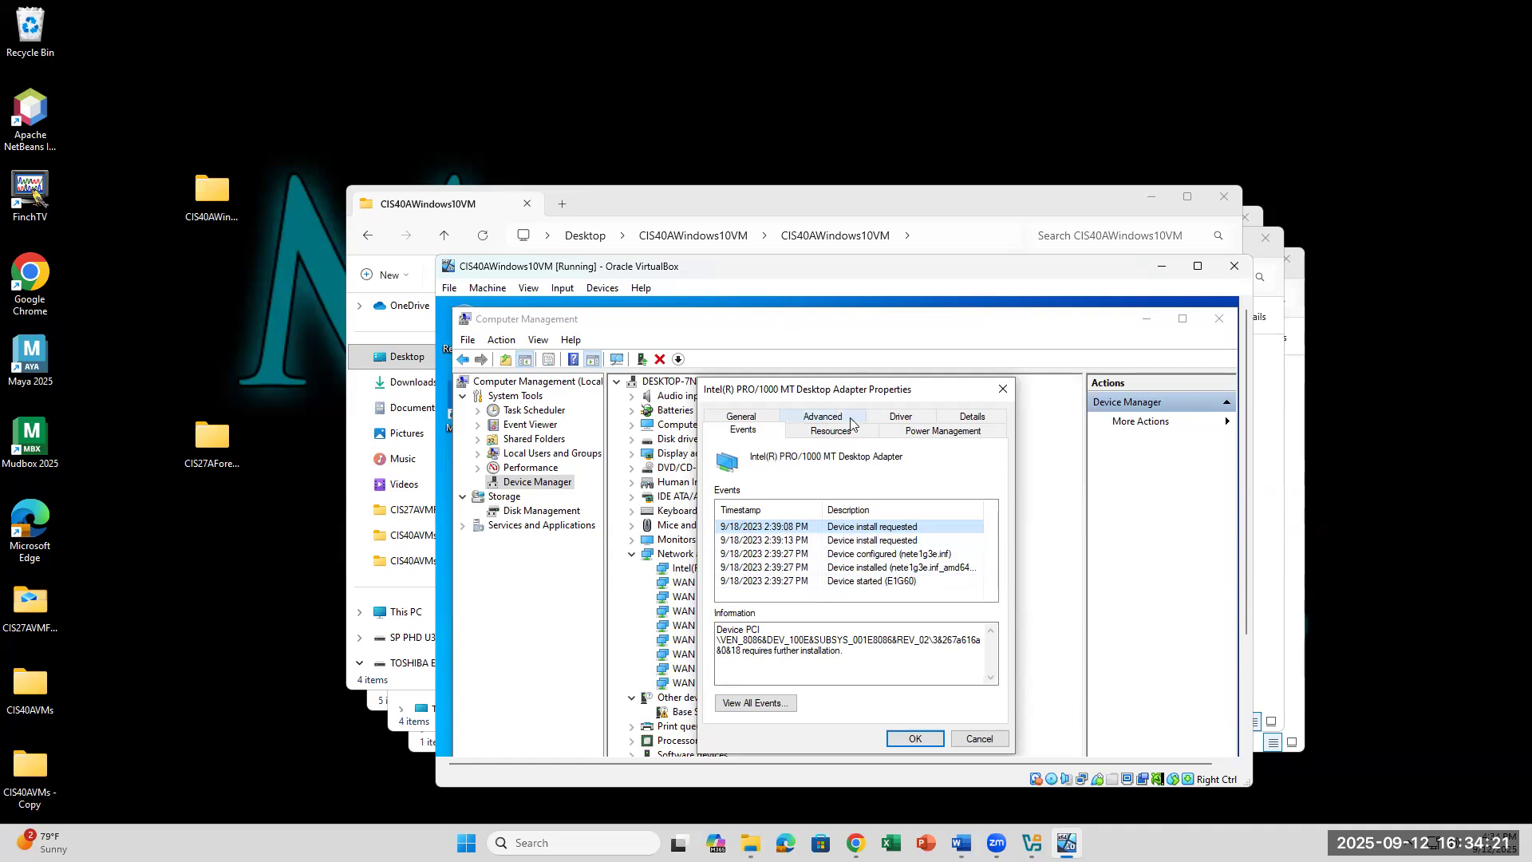
pyautogui.click(901, 417)
pyautogui.moveTo(882, 517); pyautogui.dragTo(813, 511)
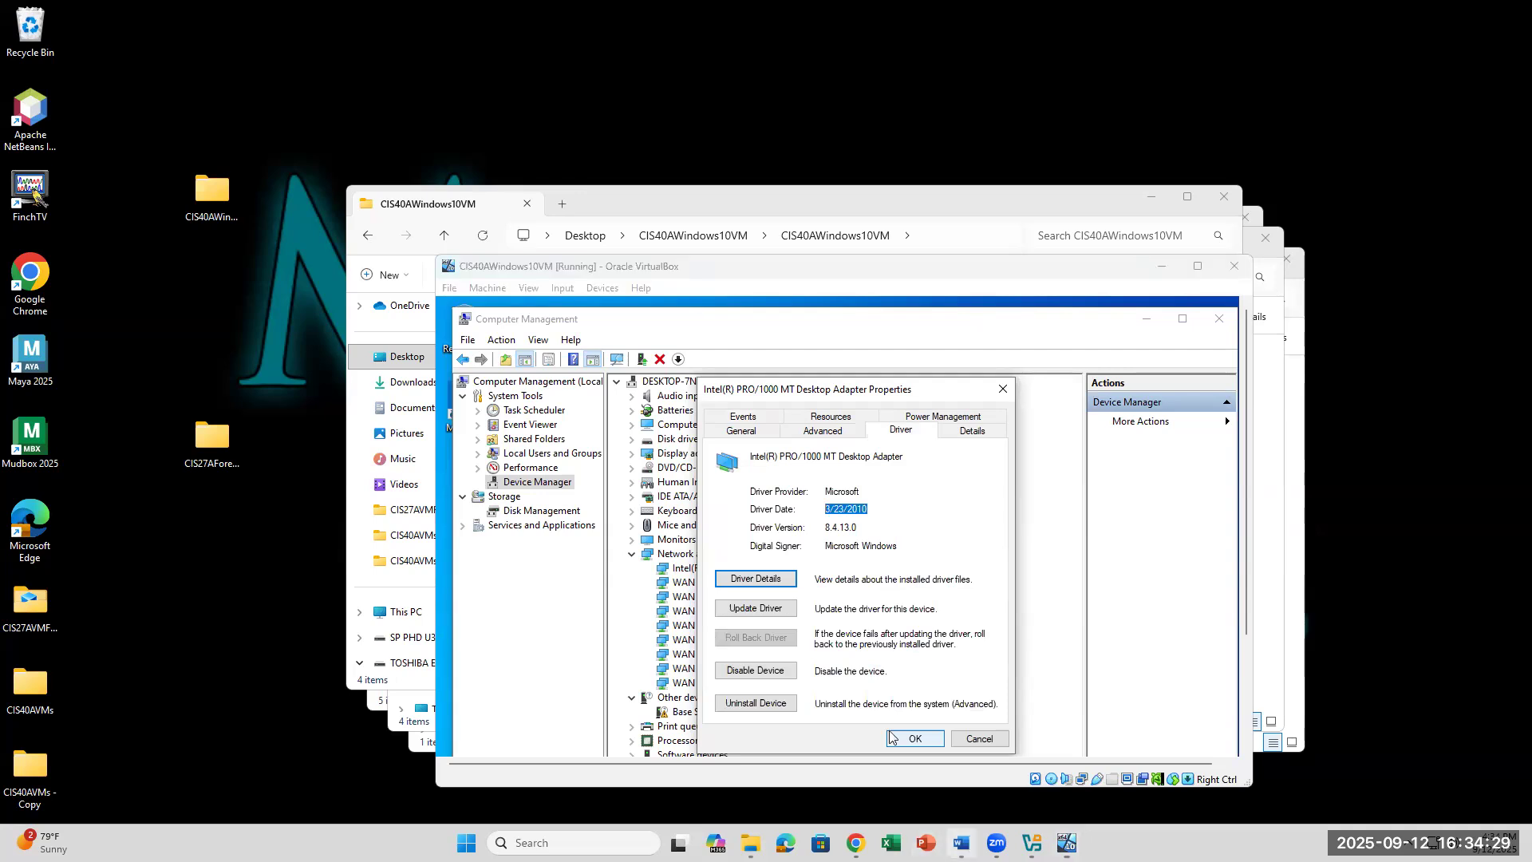
pyautogui.click(962, 843)
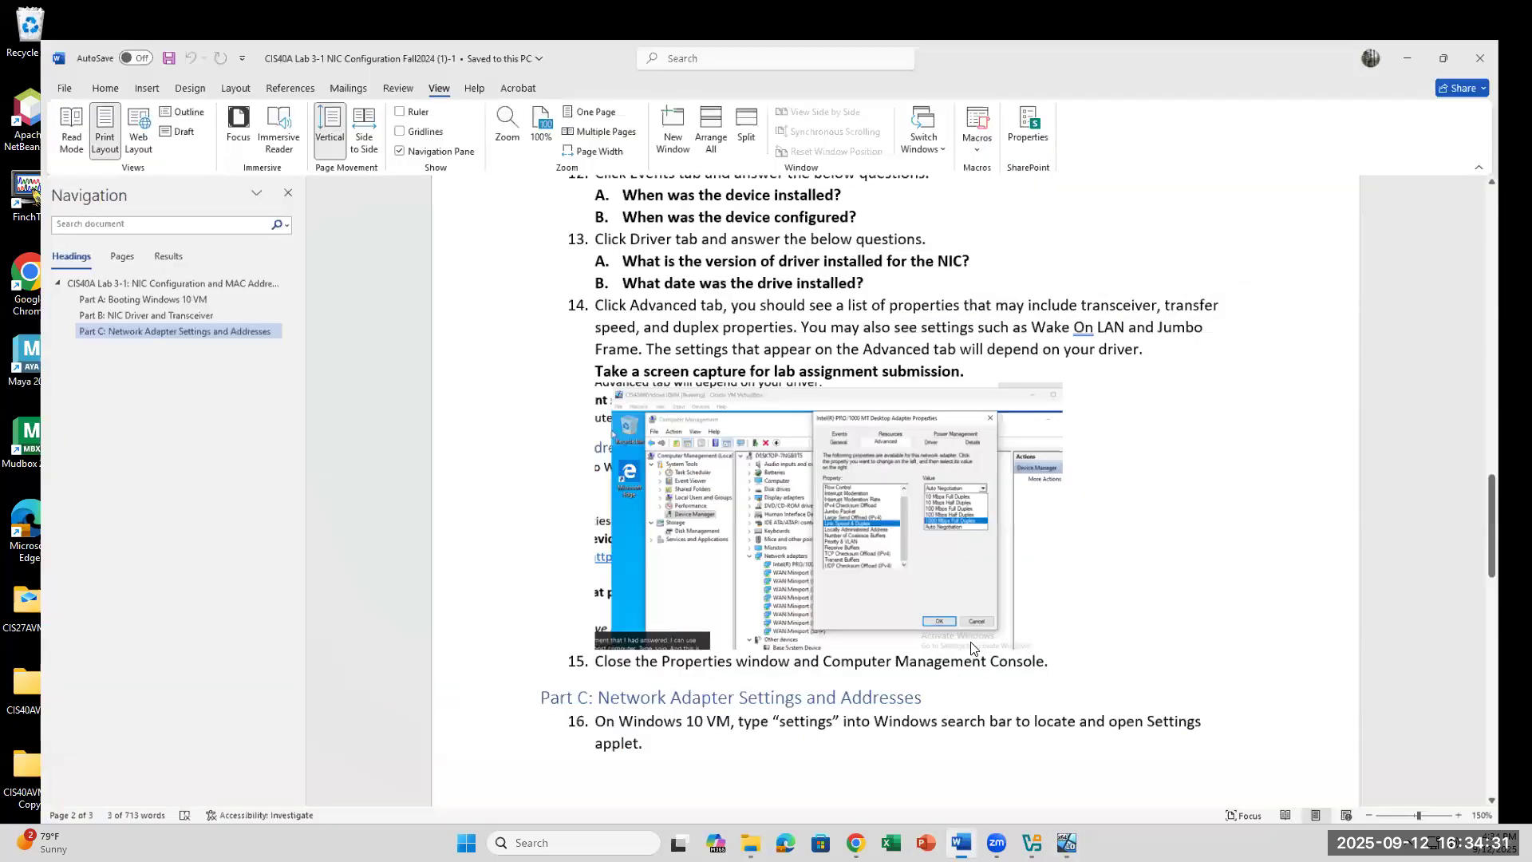
# Step: Maximize Word and reread step 14's transceiver and Wake On LAN wording before returning to the VM
pyautogui.press('super+Up')
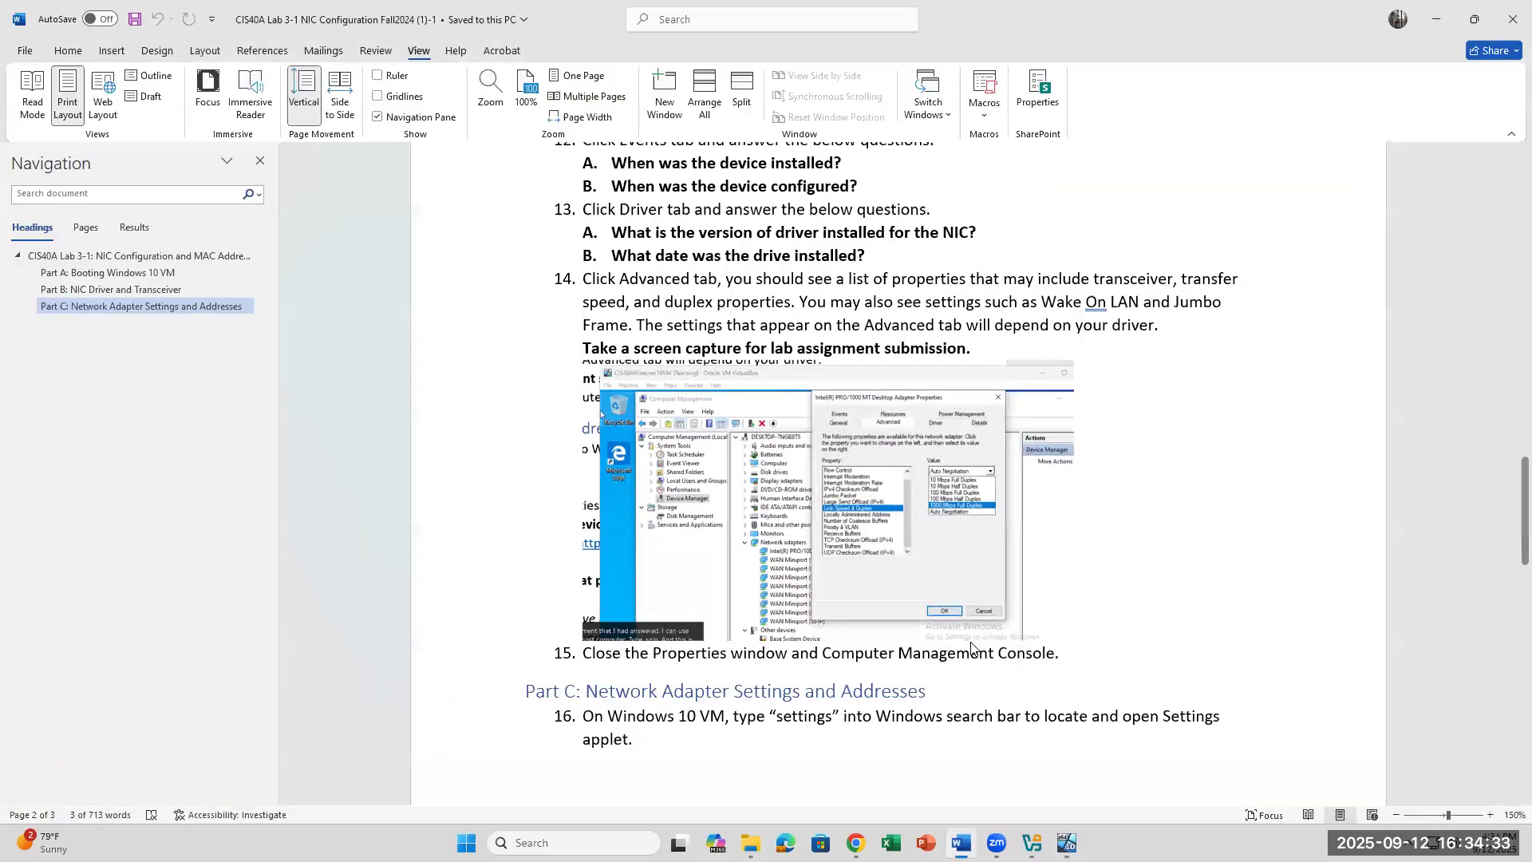
pyautogui.click(1072, 325)
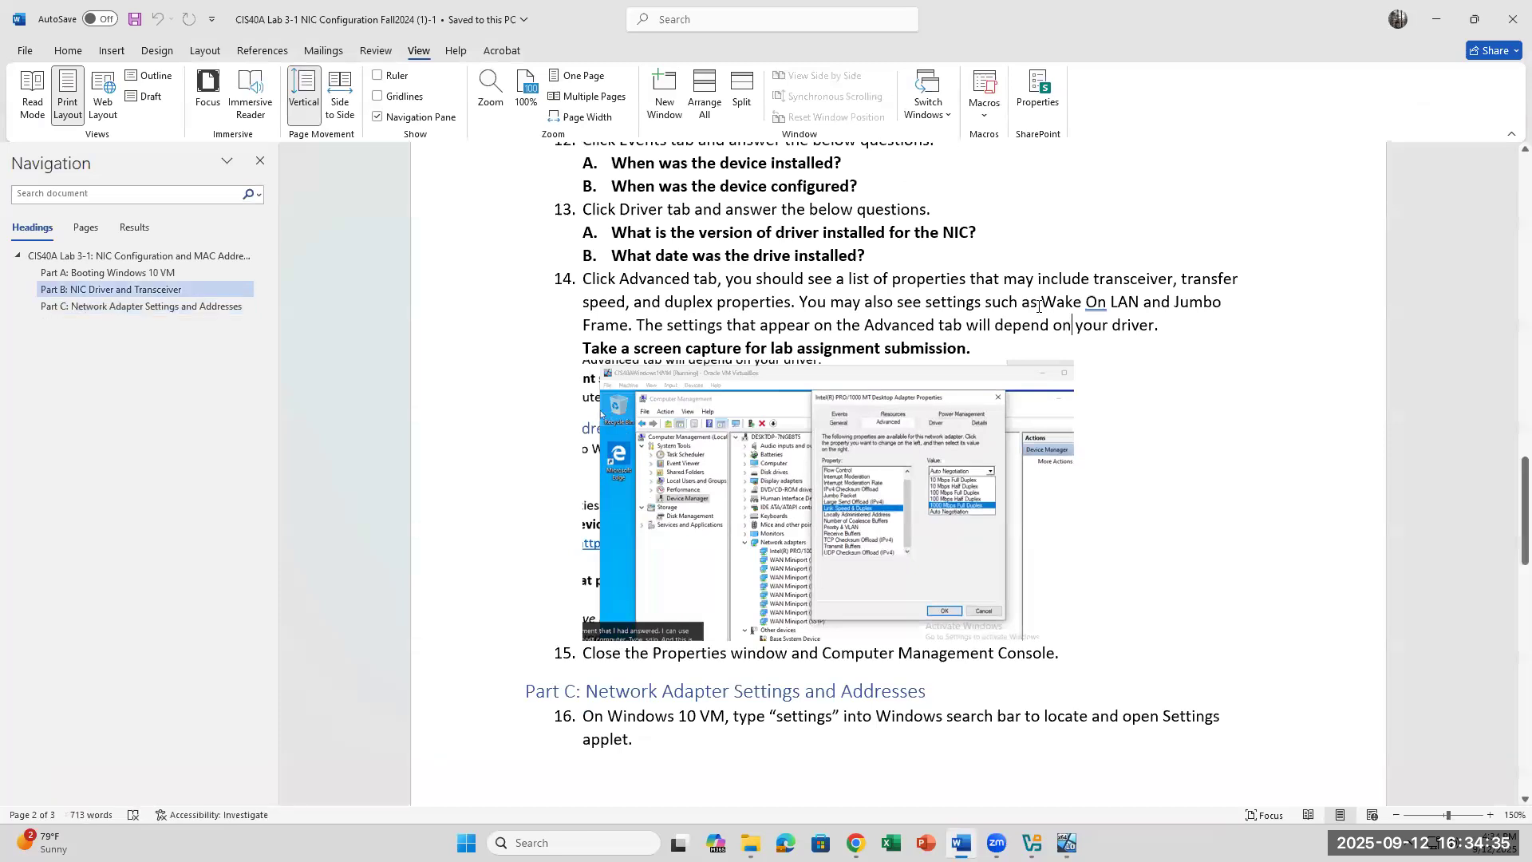
pyautogui.moveTo(718, 279); pyautogui.dragTo(983, 303)
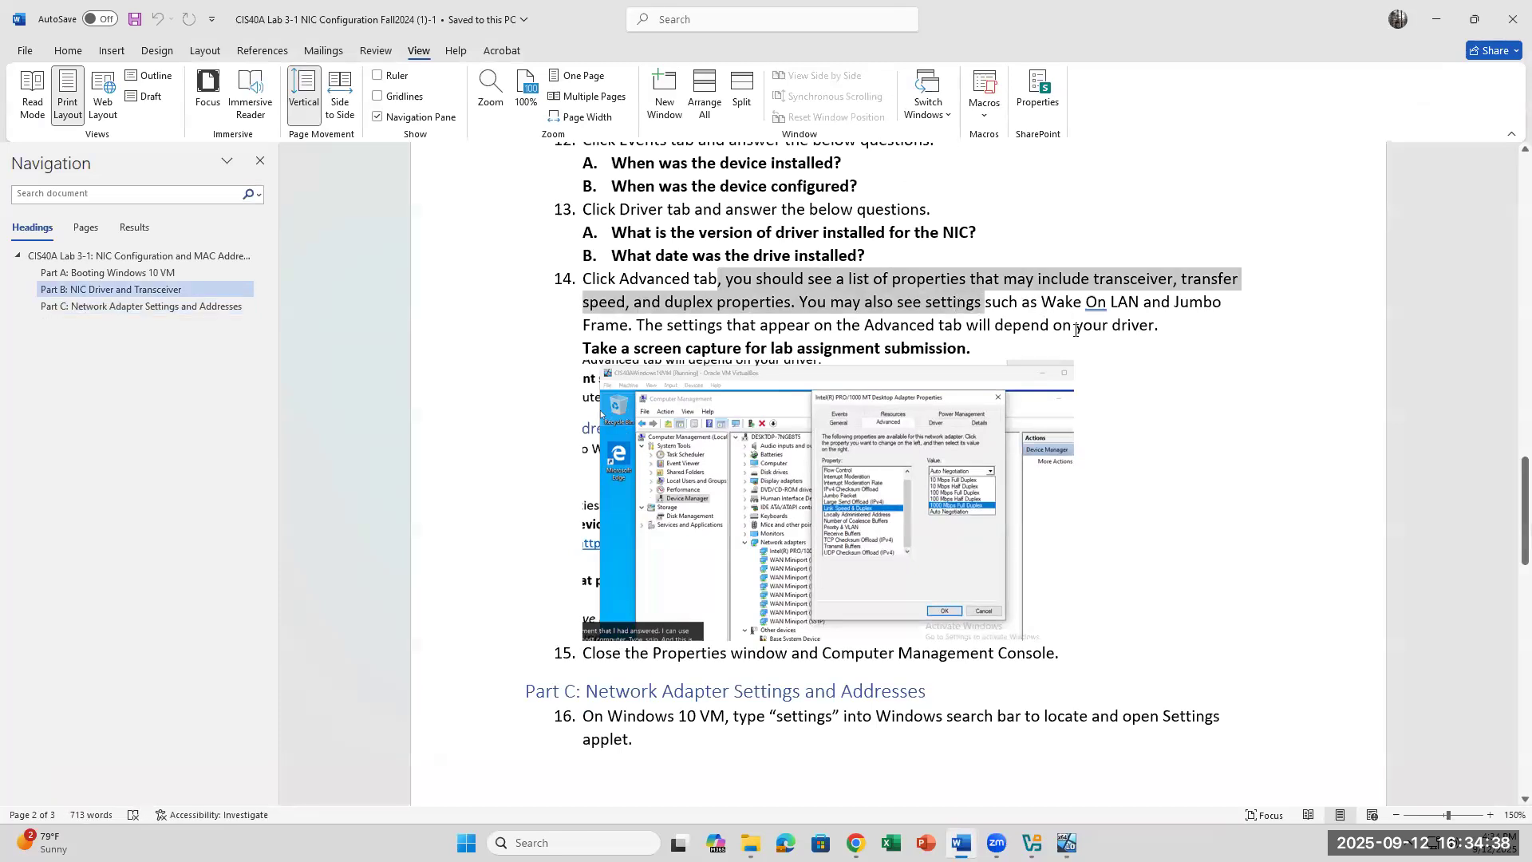
pyautogui.click(1041, 303)
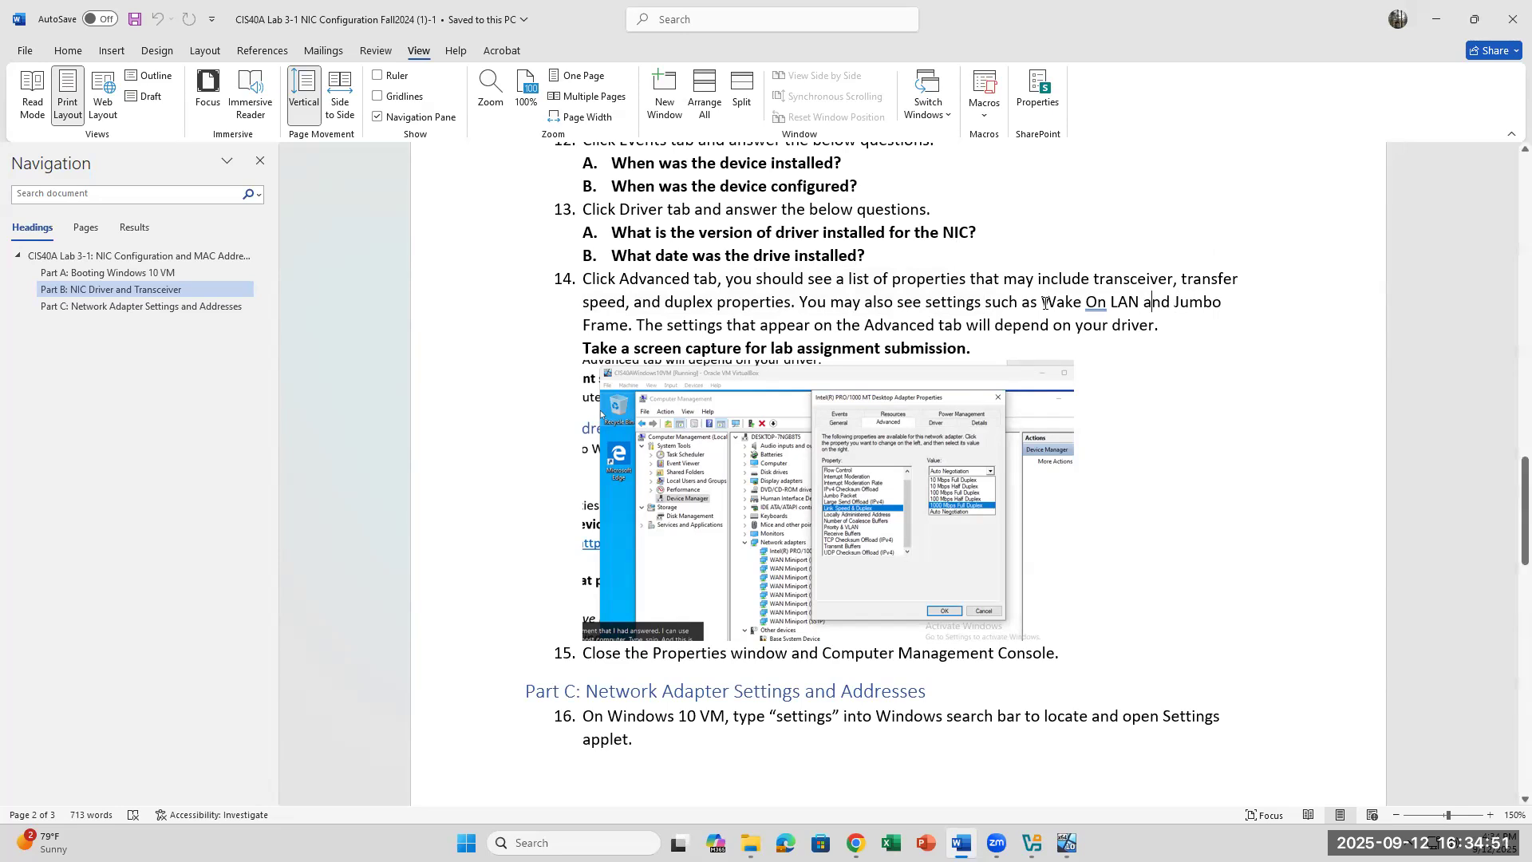
pyautogui.moveTo(1044, 303); pyautogui.dragTo(1142, 304)
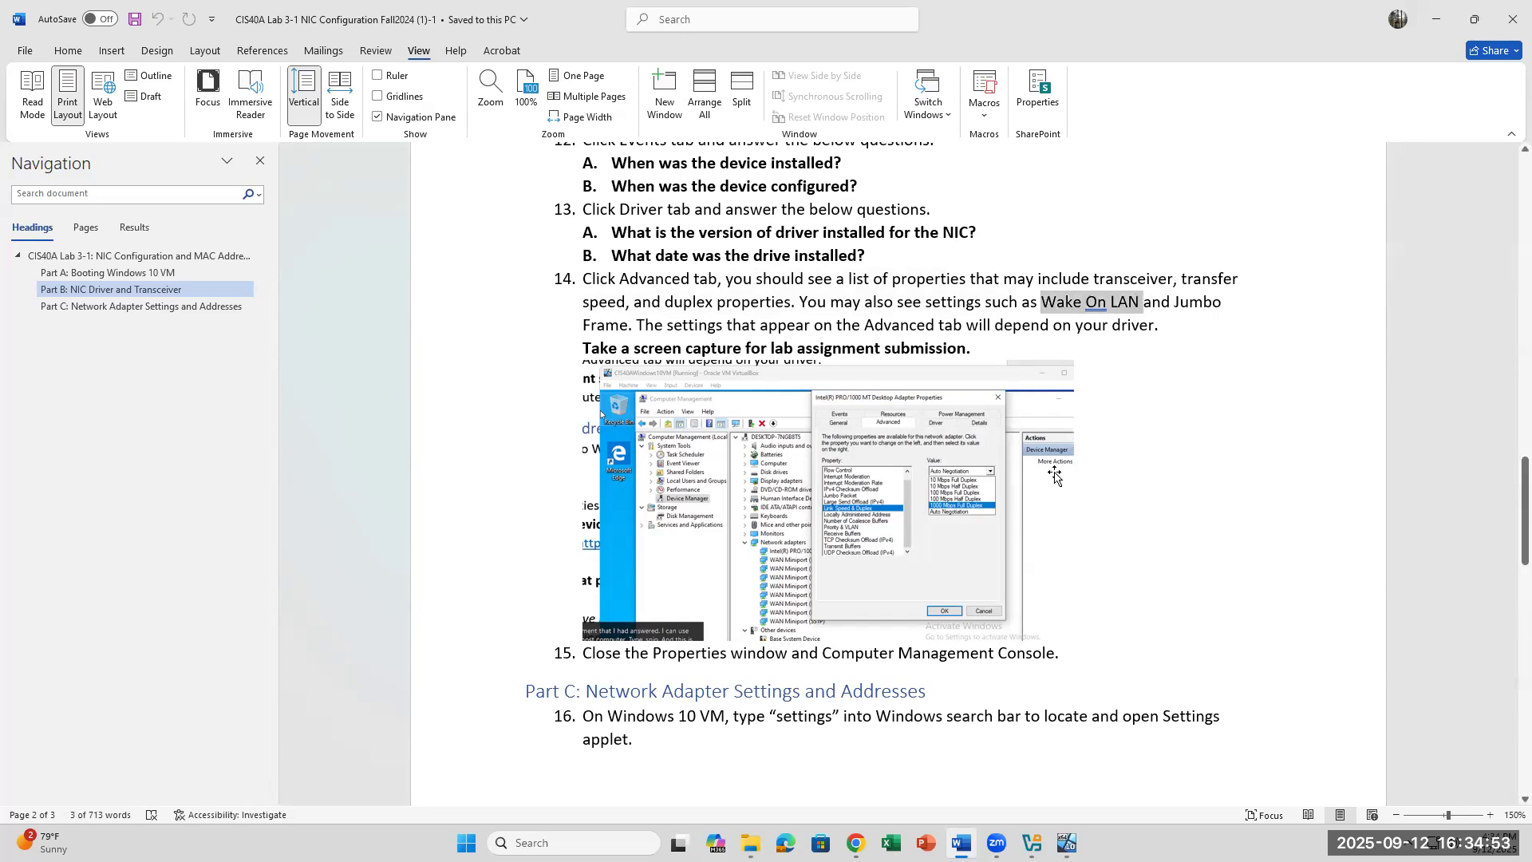
pyautogui.click(661, 343)
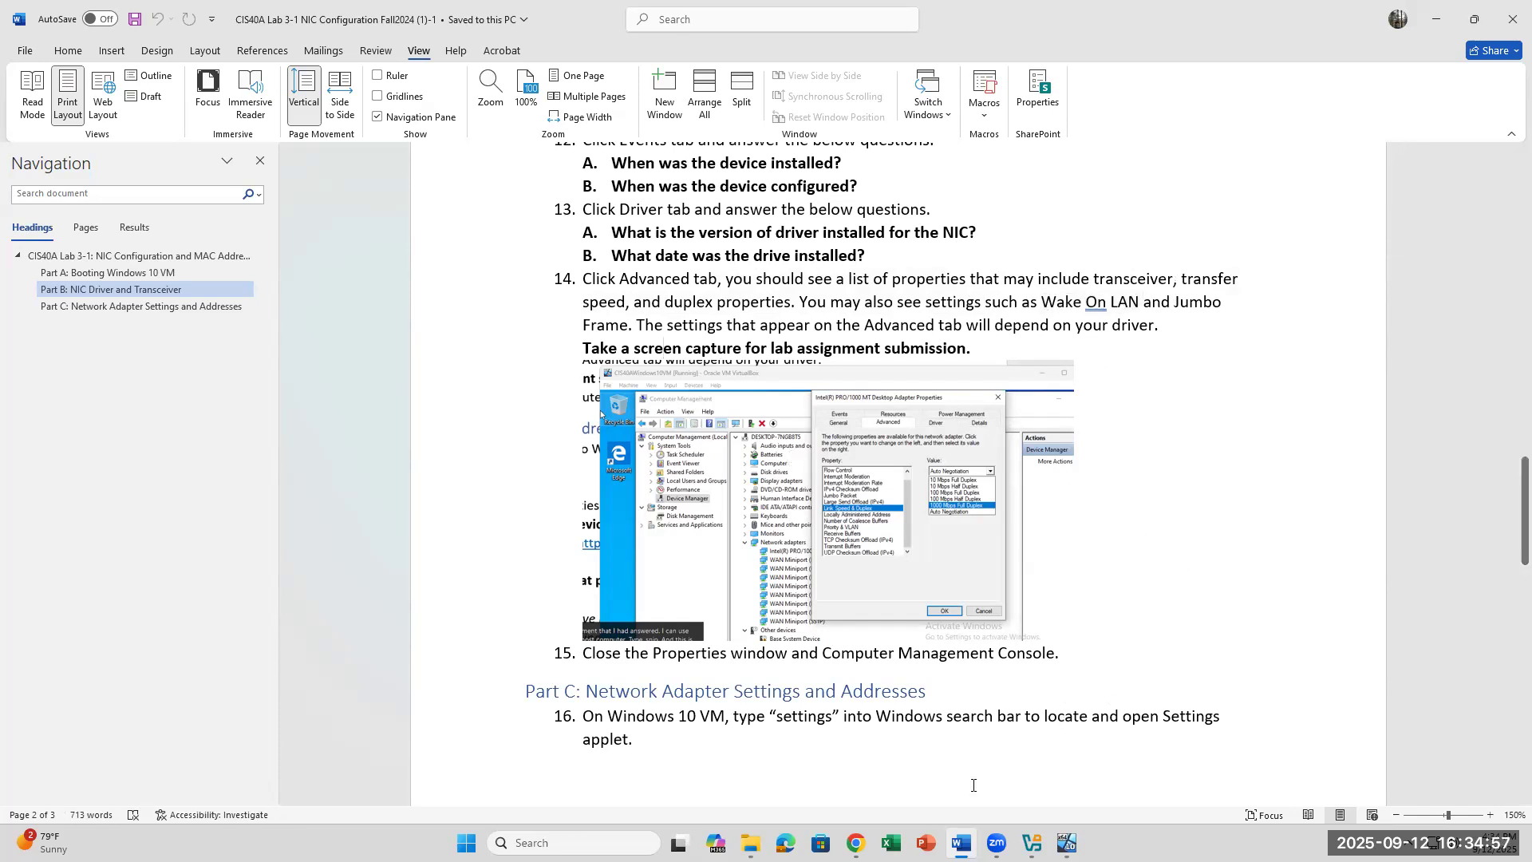
pyautogui.click(1067, 843)
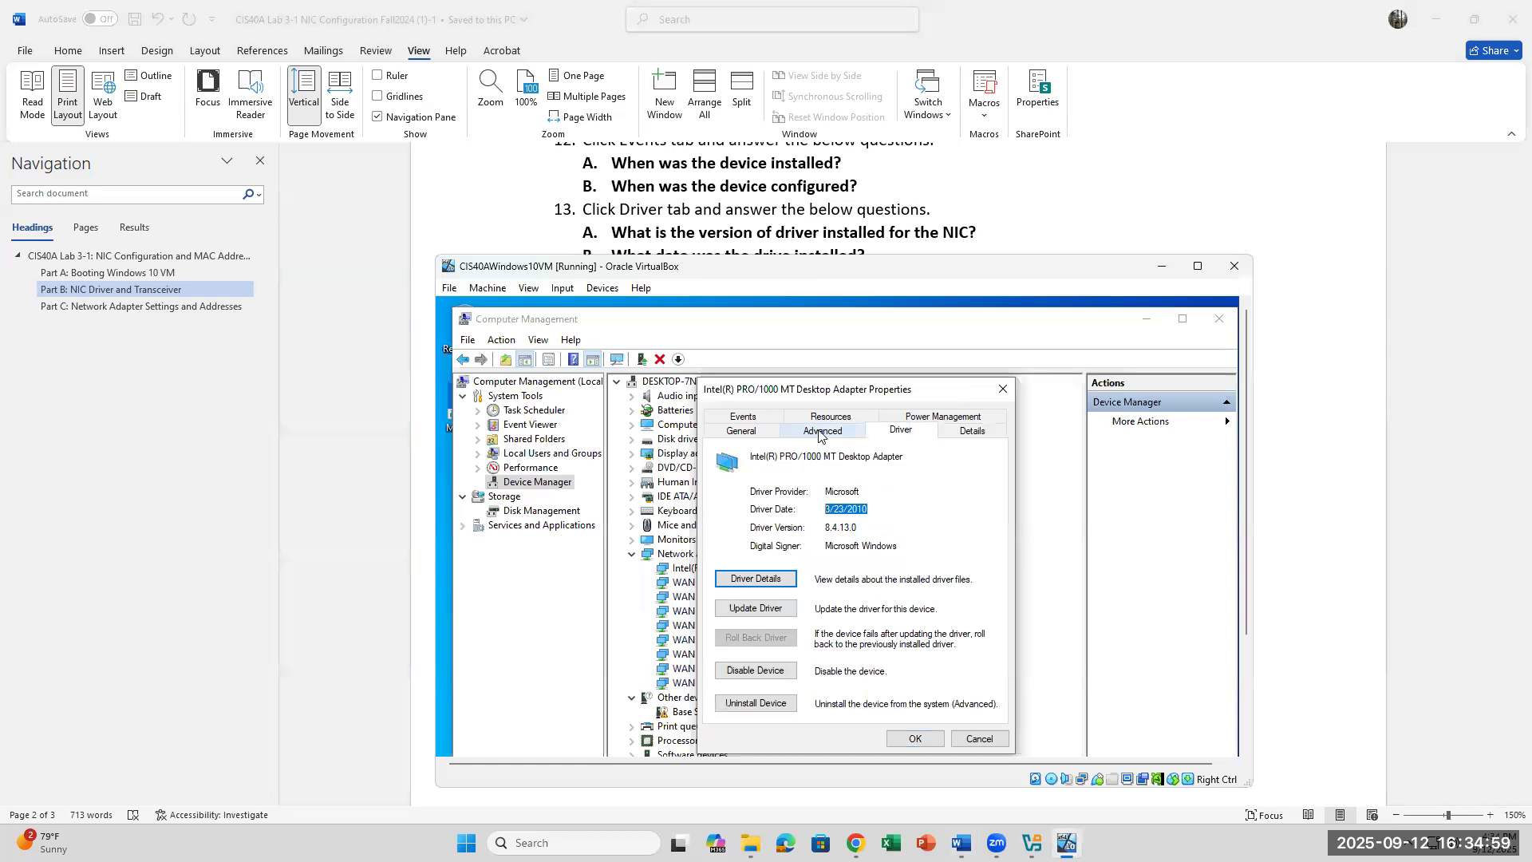
# Step: Show the Advanced tab and review Jumbo Packet, Flow Control, Transmit Buffers (512), Priority & VLAN and Receive Buffers
pyautogui.click(830, 435)
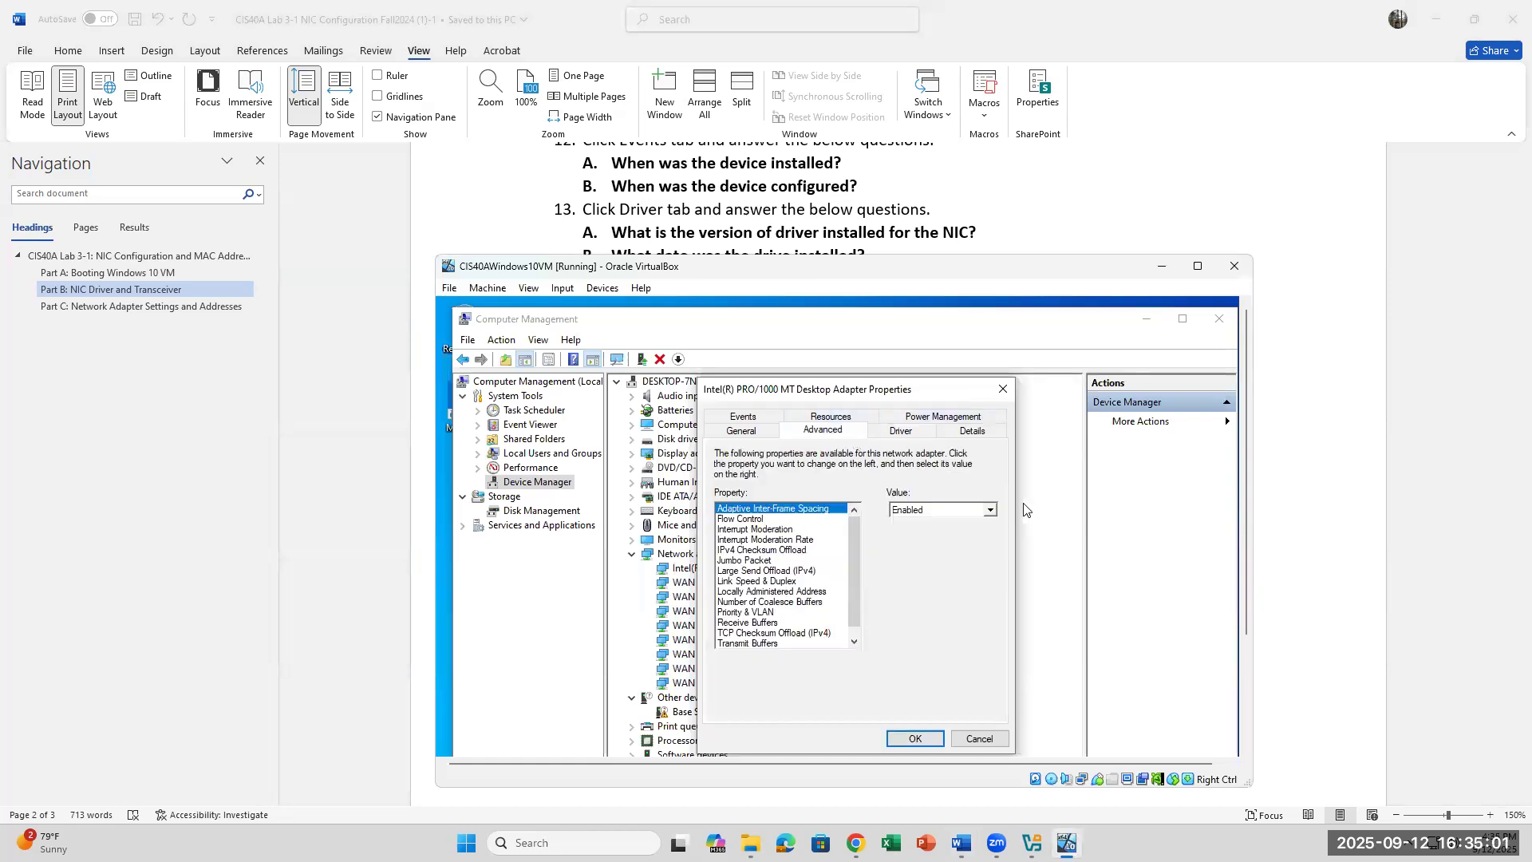
pyautogui.click(739, 561)
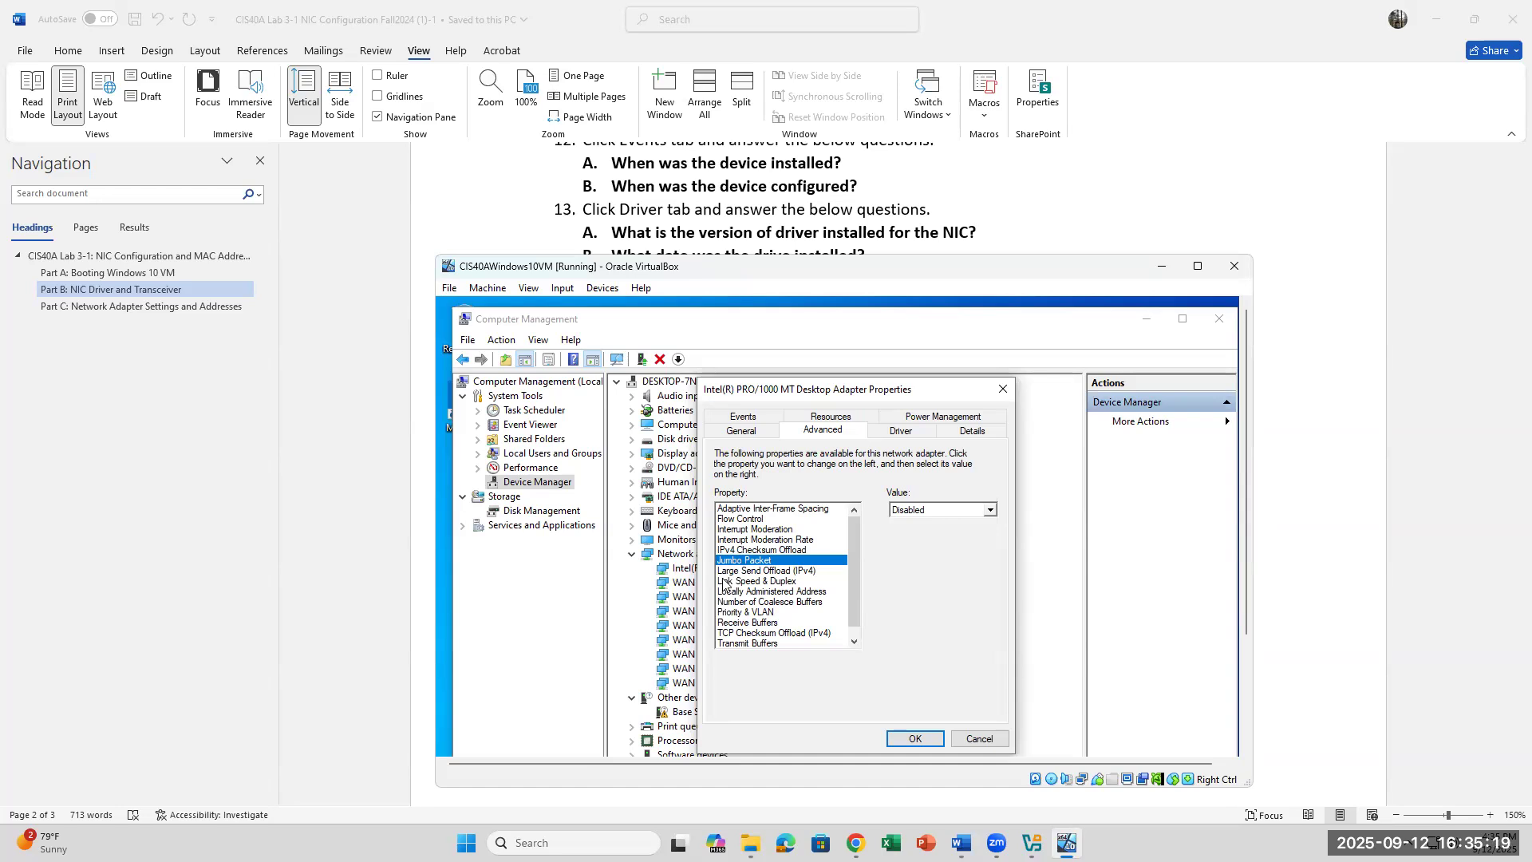
pyautogui.click(733, 519)
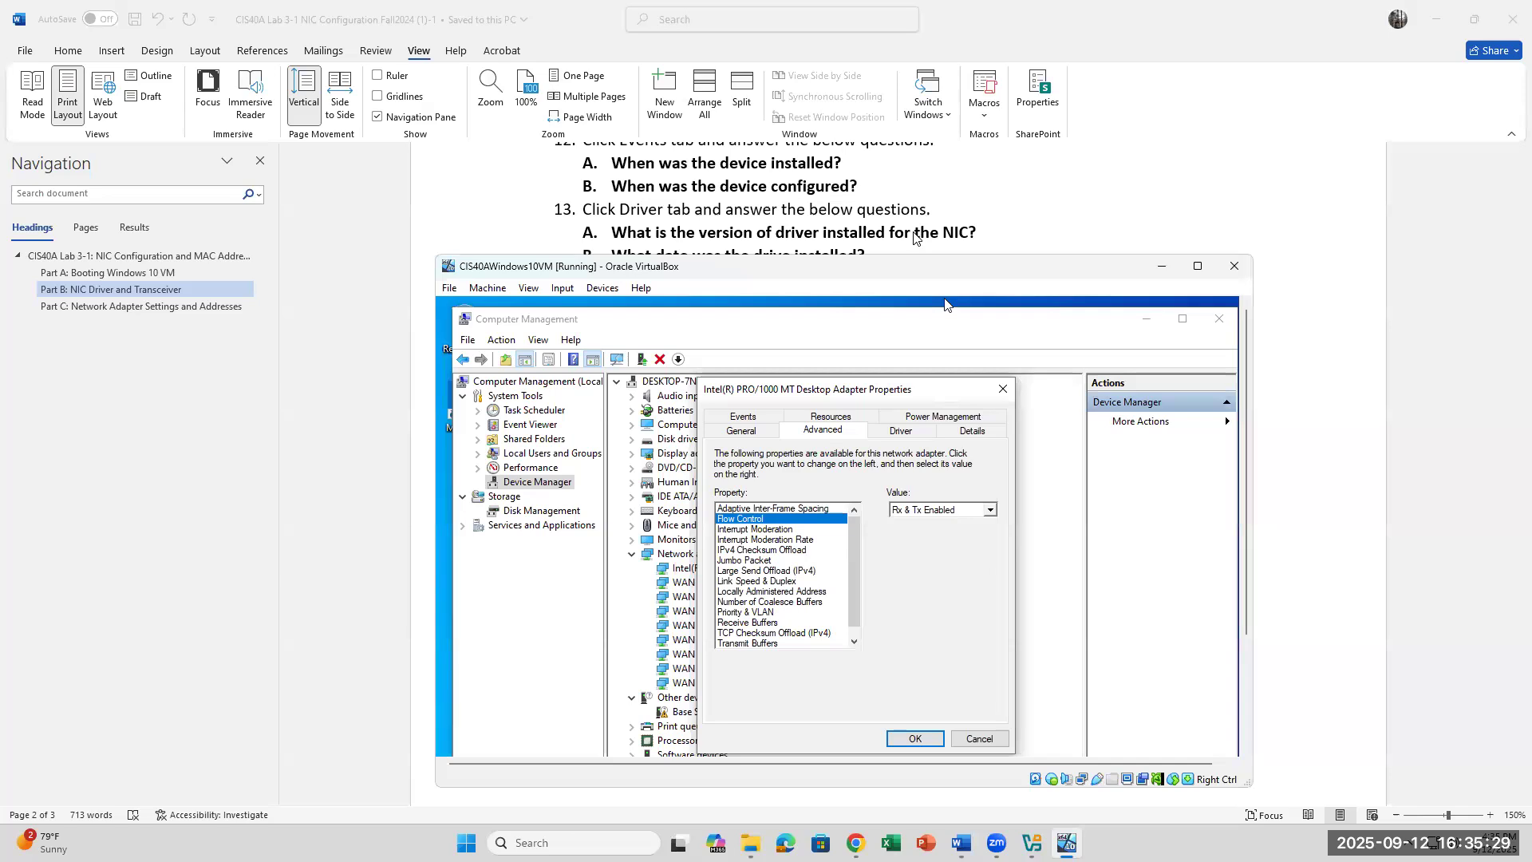
pyautogui.scroll(-3, 915, 237)
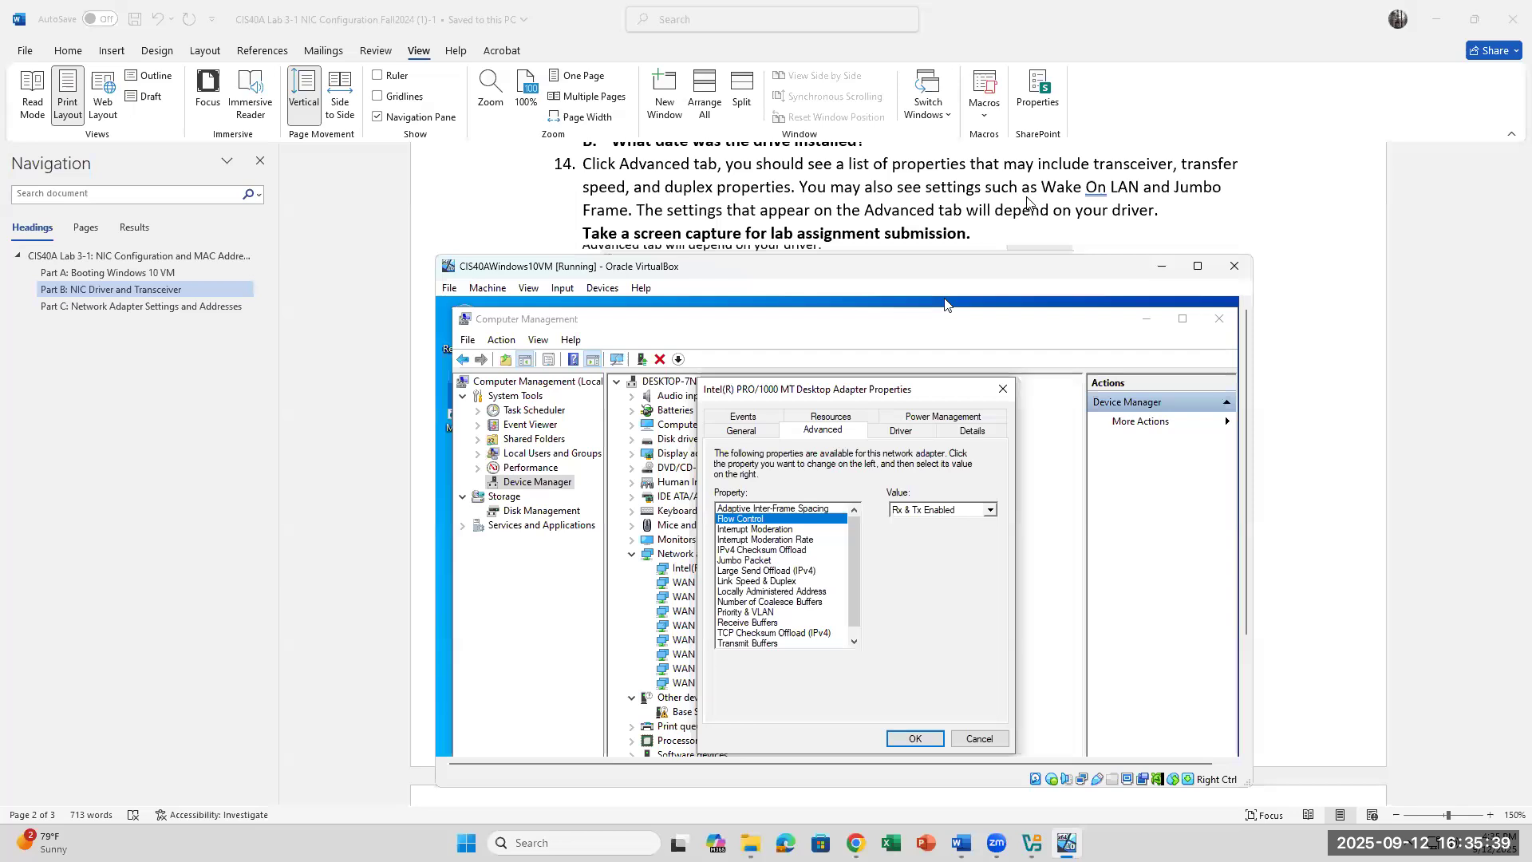
pyautogui.click(764, 509)
pyautogui.click(792, 520)
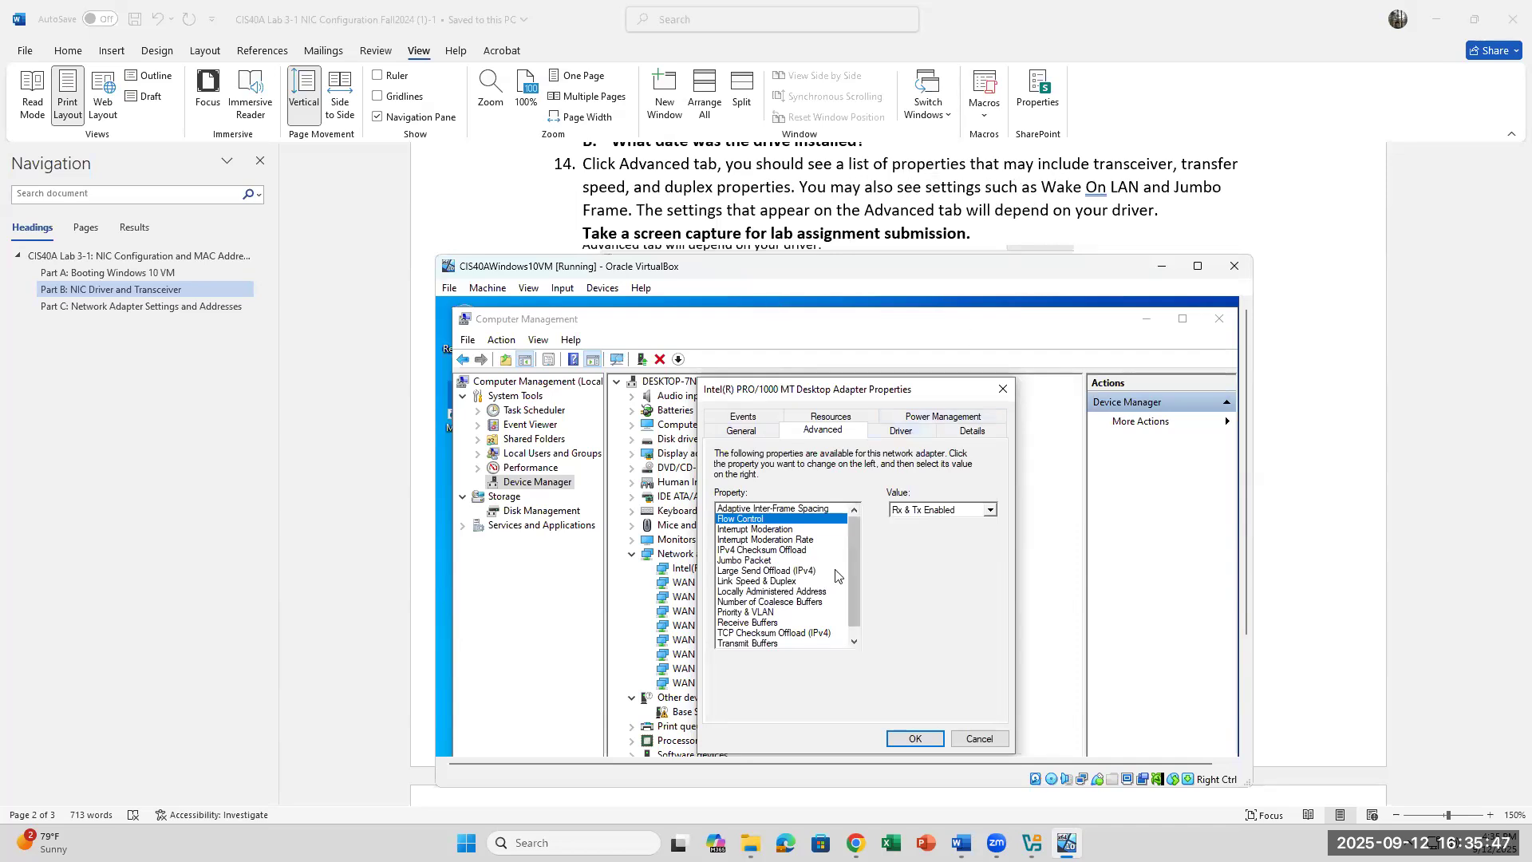
pyautogui.moveTo(854, 583)
pyautogui.mouseDown()
pyautogui.moveTo(854, 600)
pyautogui.moveTo(862, 573)
pyautogui.mouseUp()
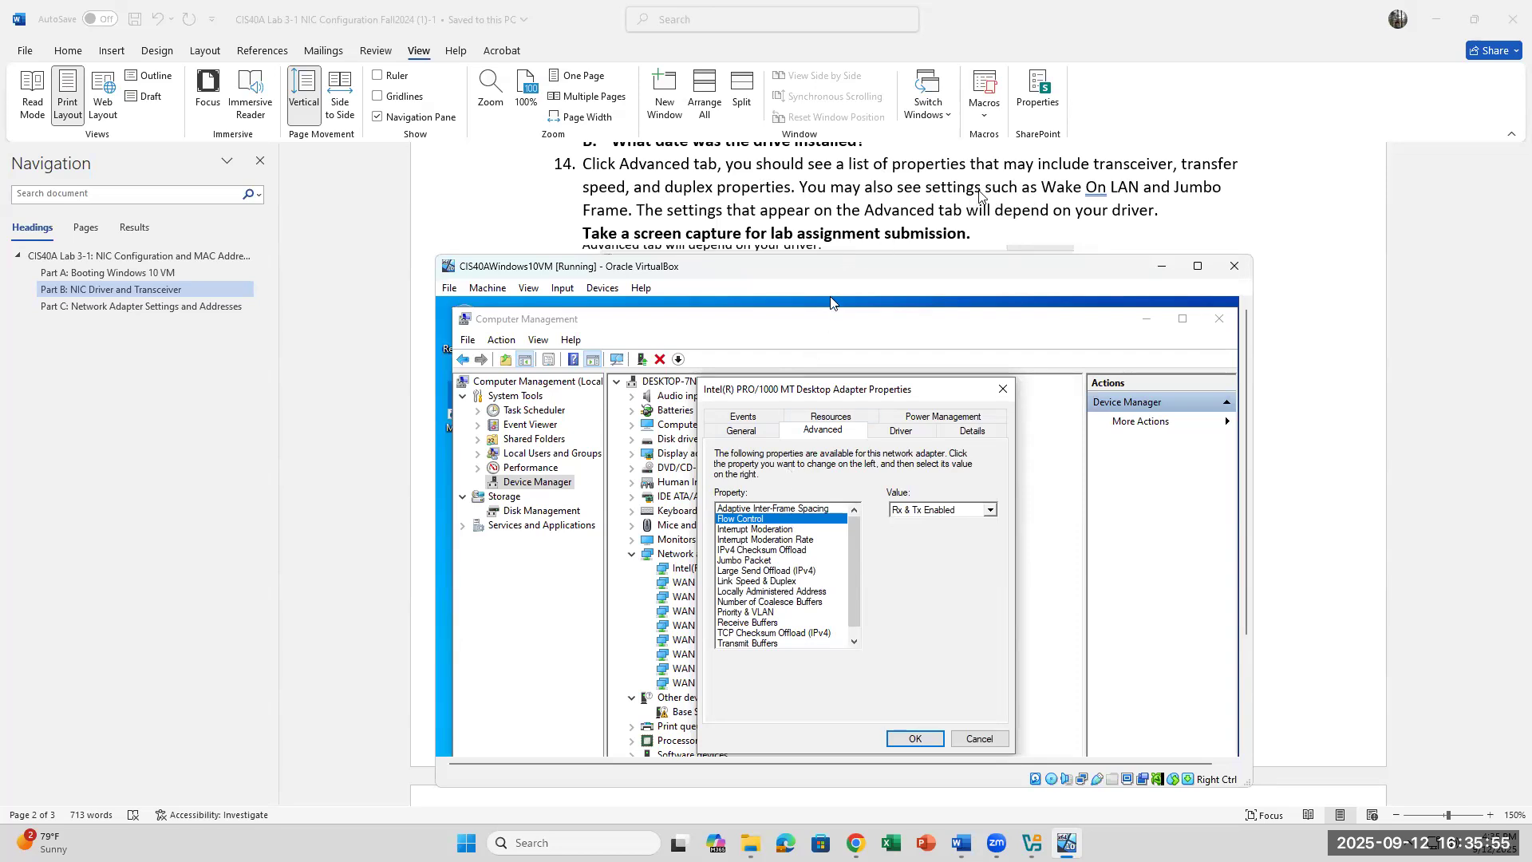
pyautogui.scroll(-1, 794, 590)
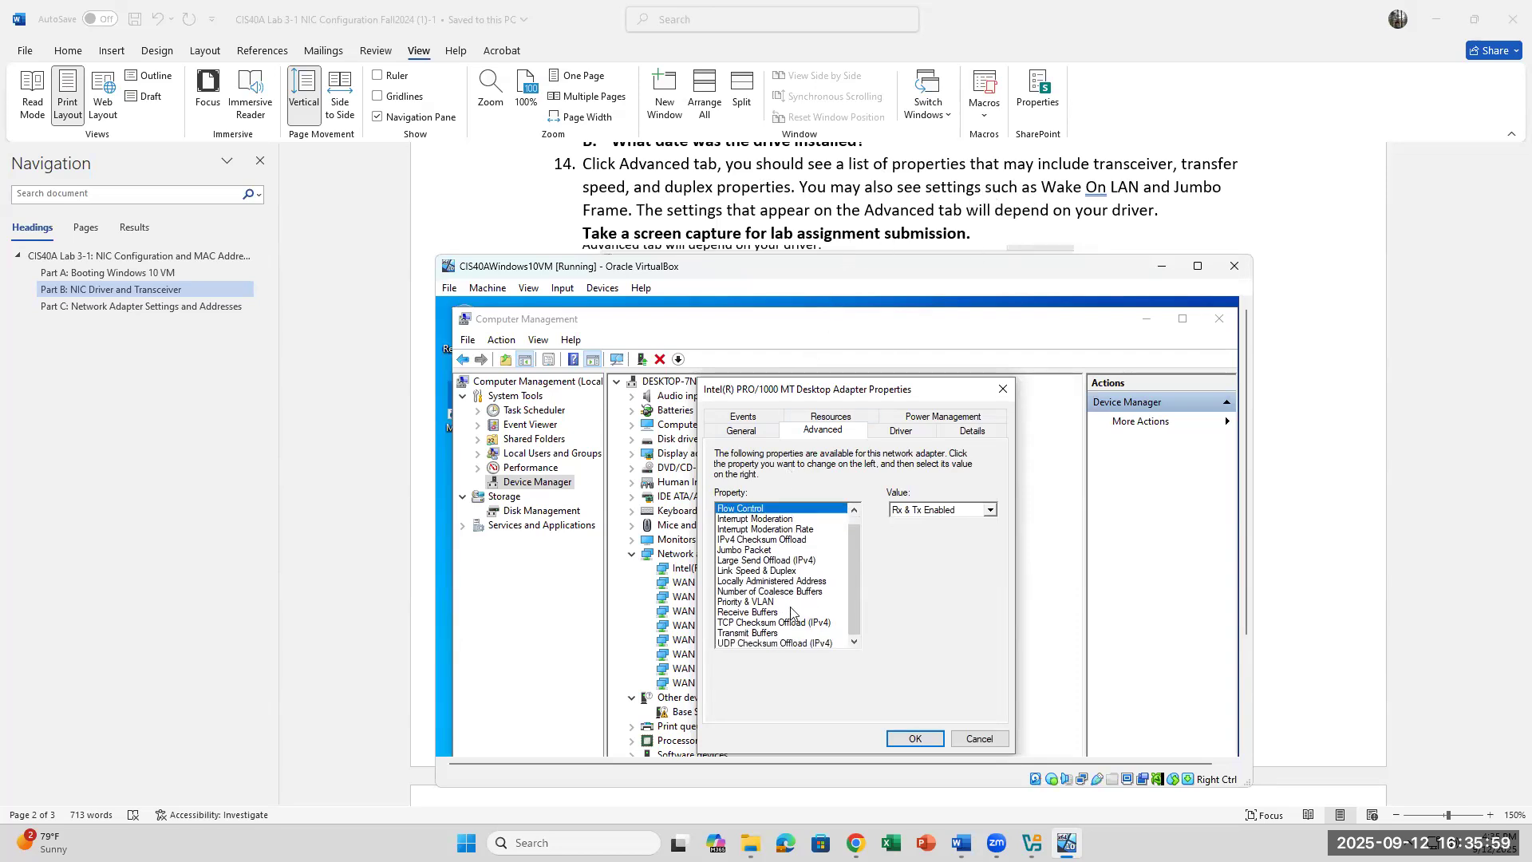
pyautogui.click(758, 633)
pyautogui.click(758, 622)
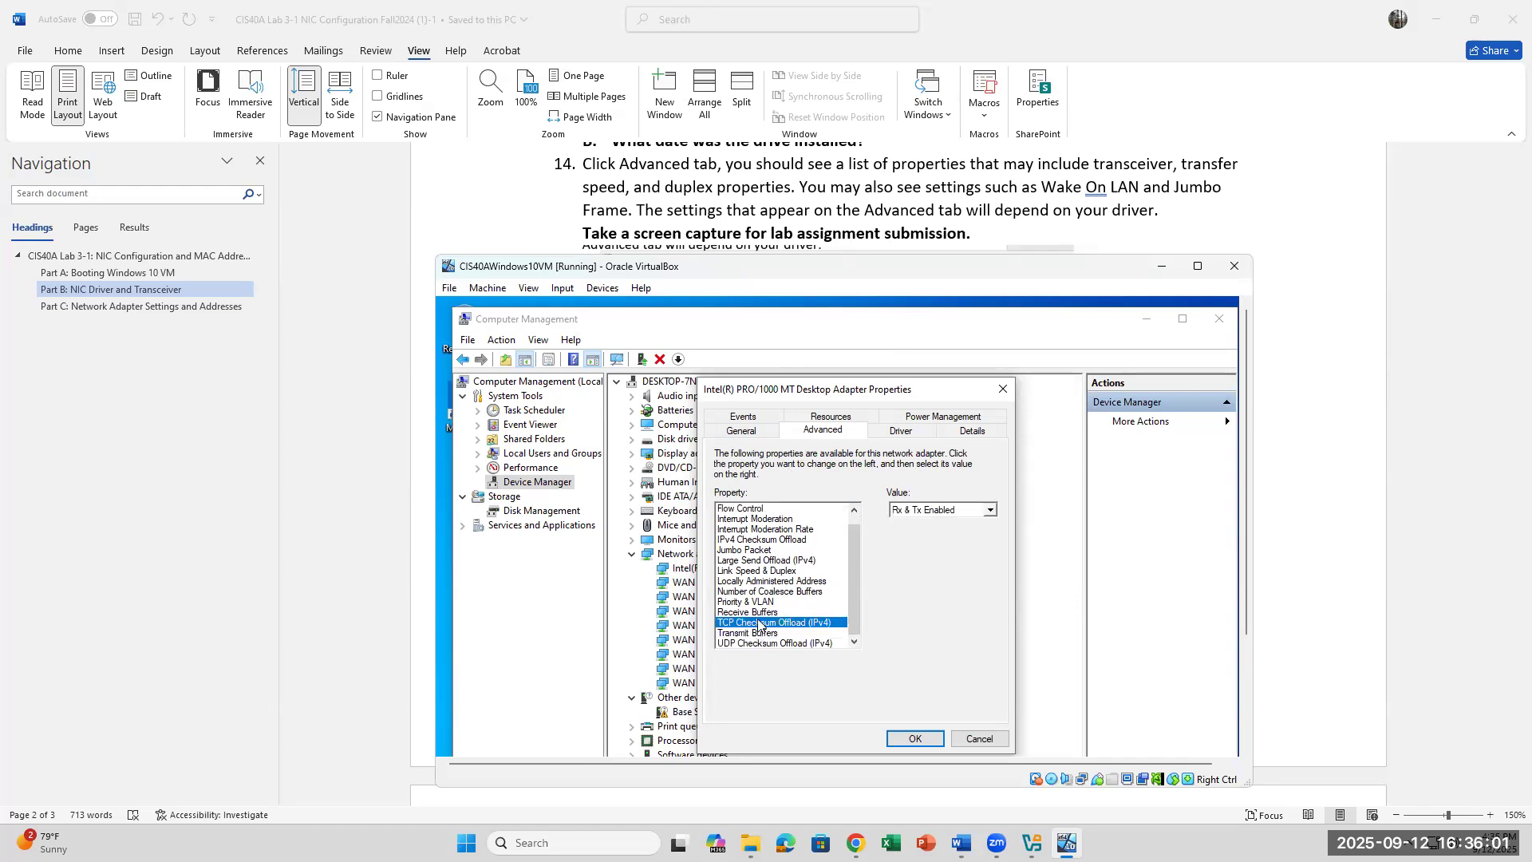
pyautogui.click(759, 603)
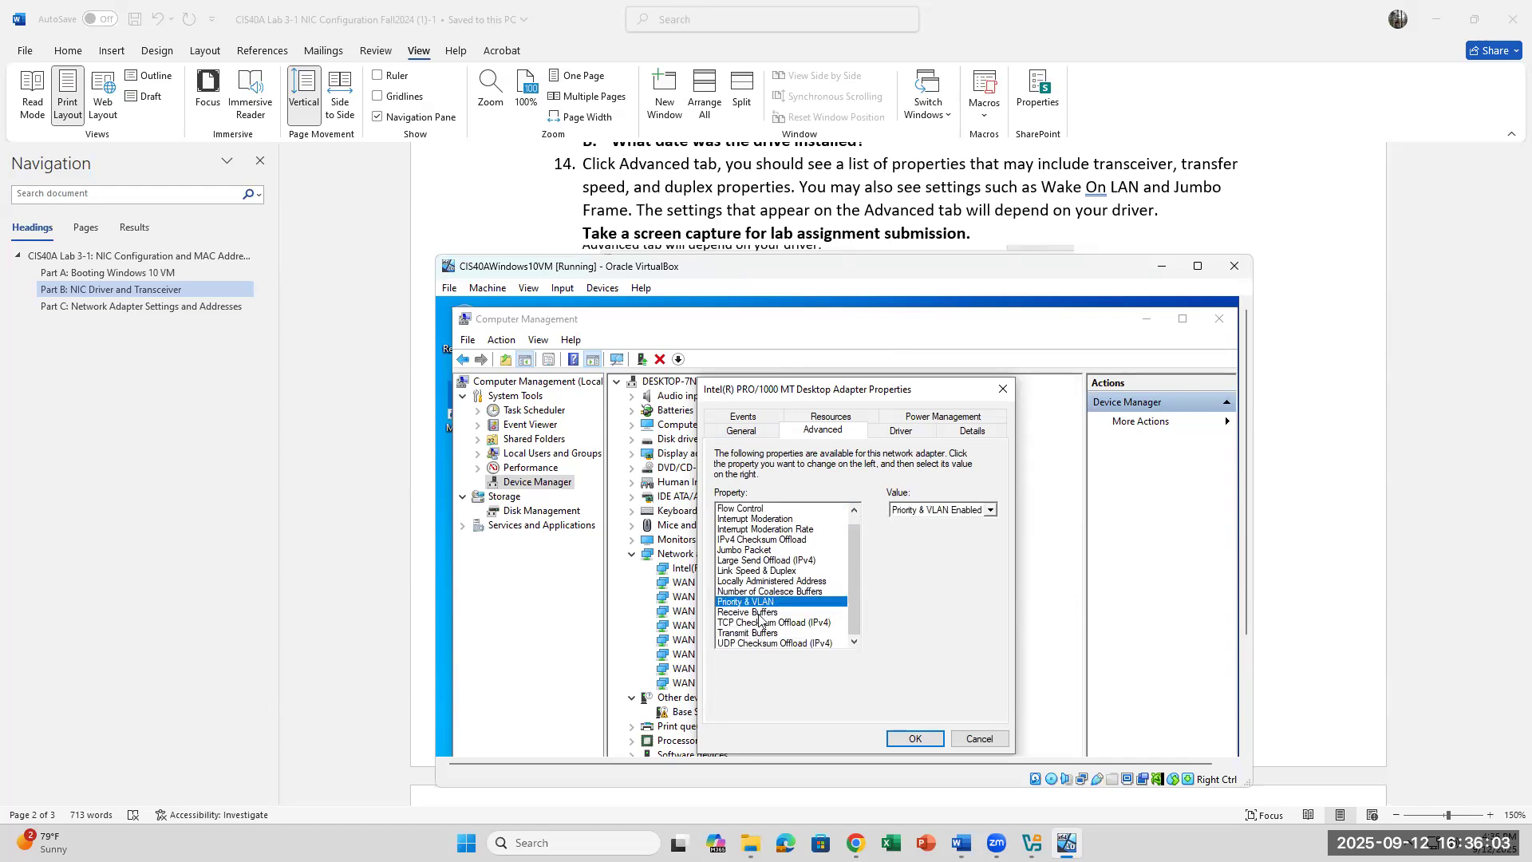
pyautogui.click(759, 615)
pyautogui.click(763, 603)
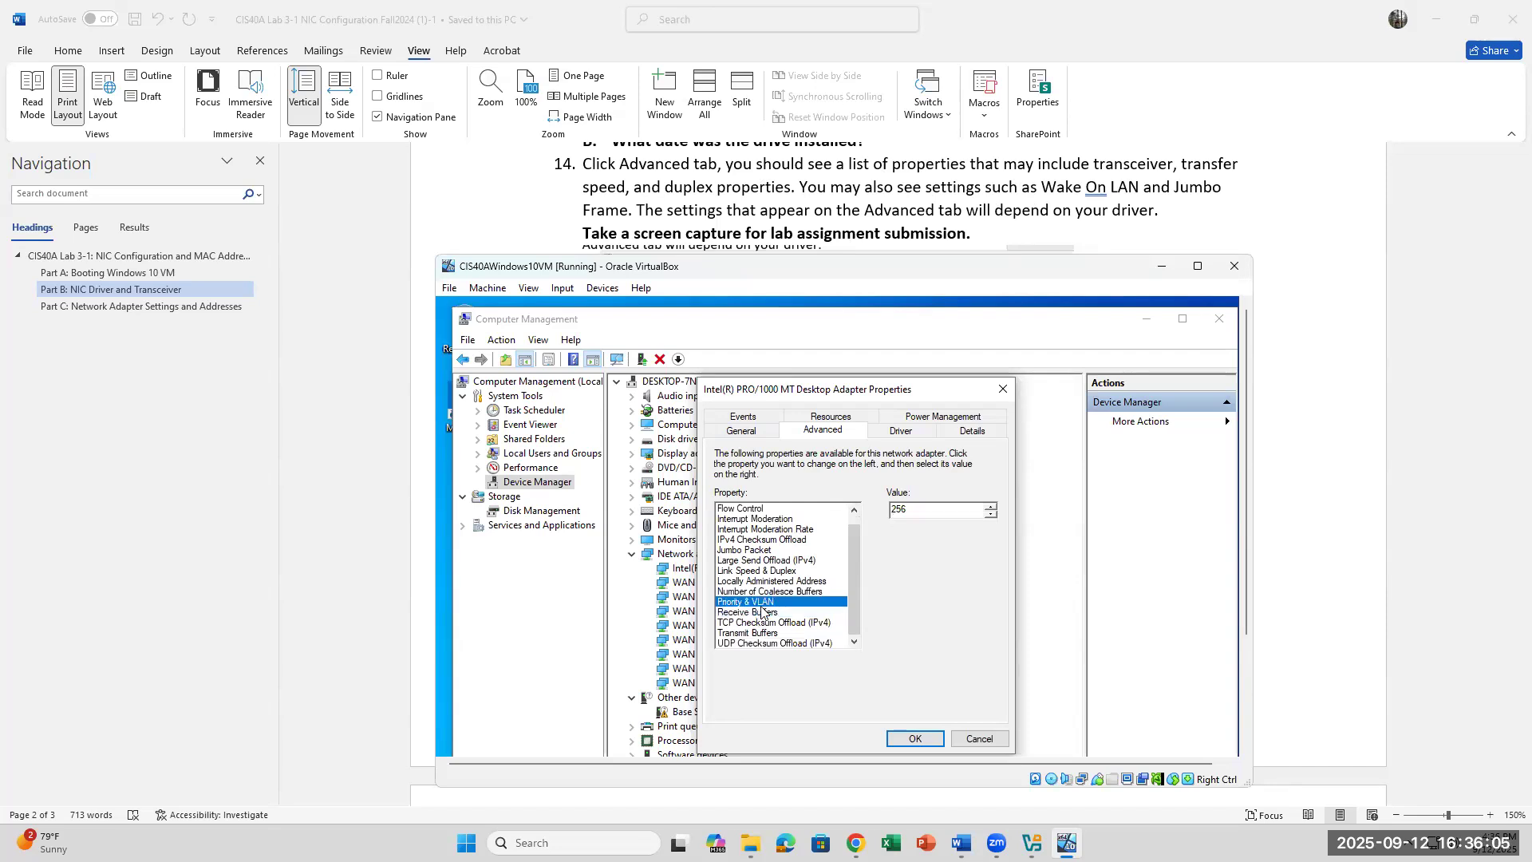
pyautogui.scroll(1, 778, 567)
# Step: Inspect the available values for Jumbo Packet, Flow Control and Adaptive Inter-Frame Spacing
pyautogui.click(777, 561)
pyautogui.click(908, 511)
pyautogui.click(907, 513)
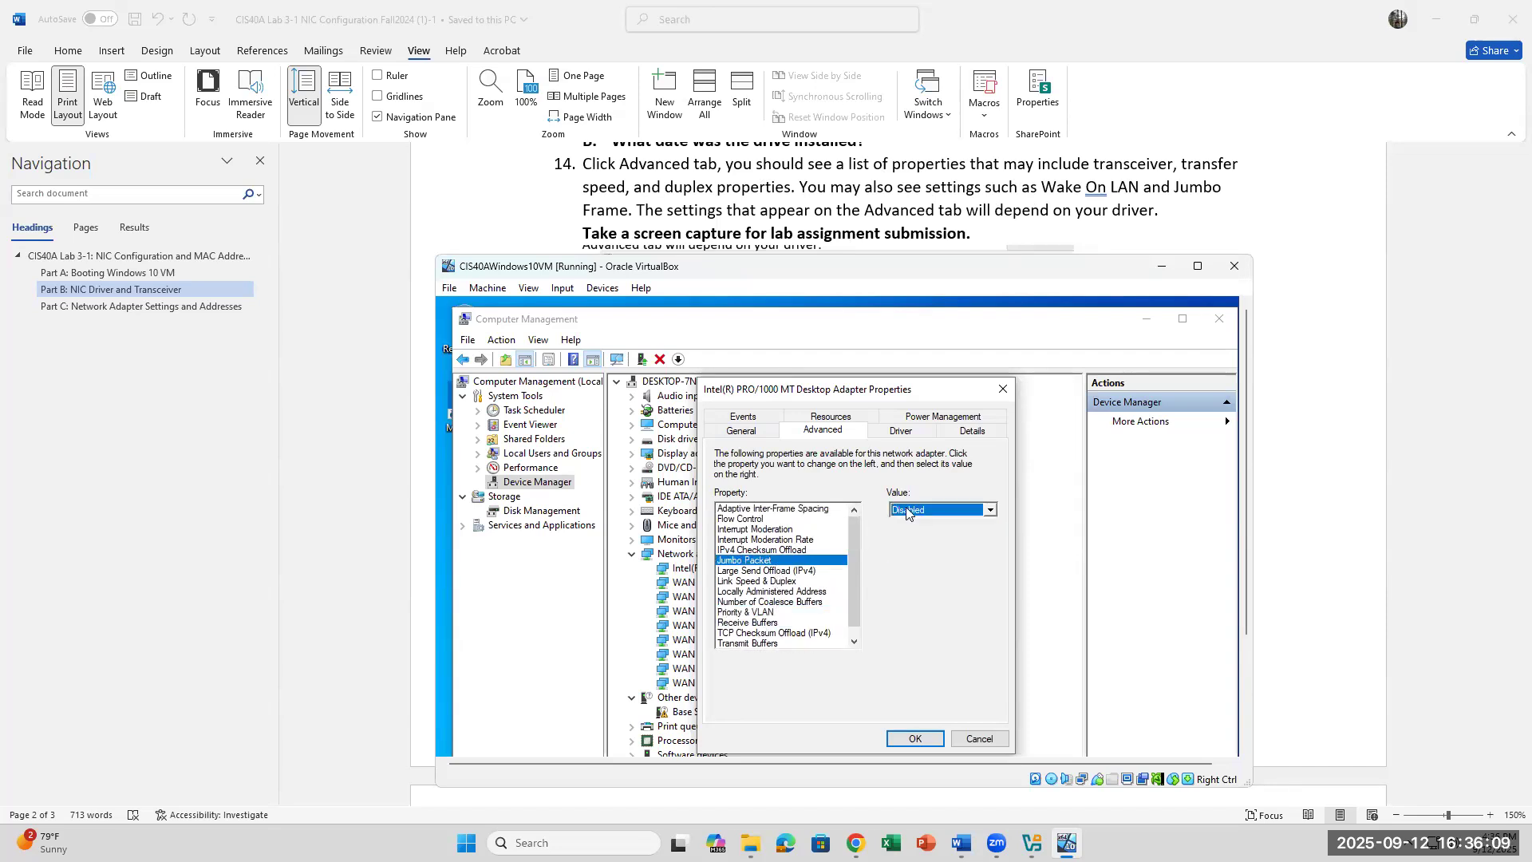
pyautogui.click(755, 521)
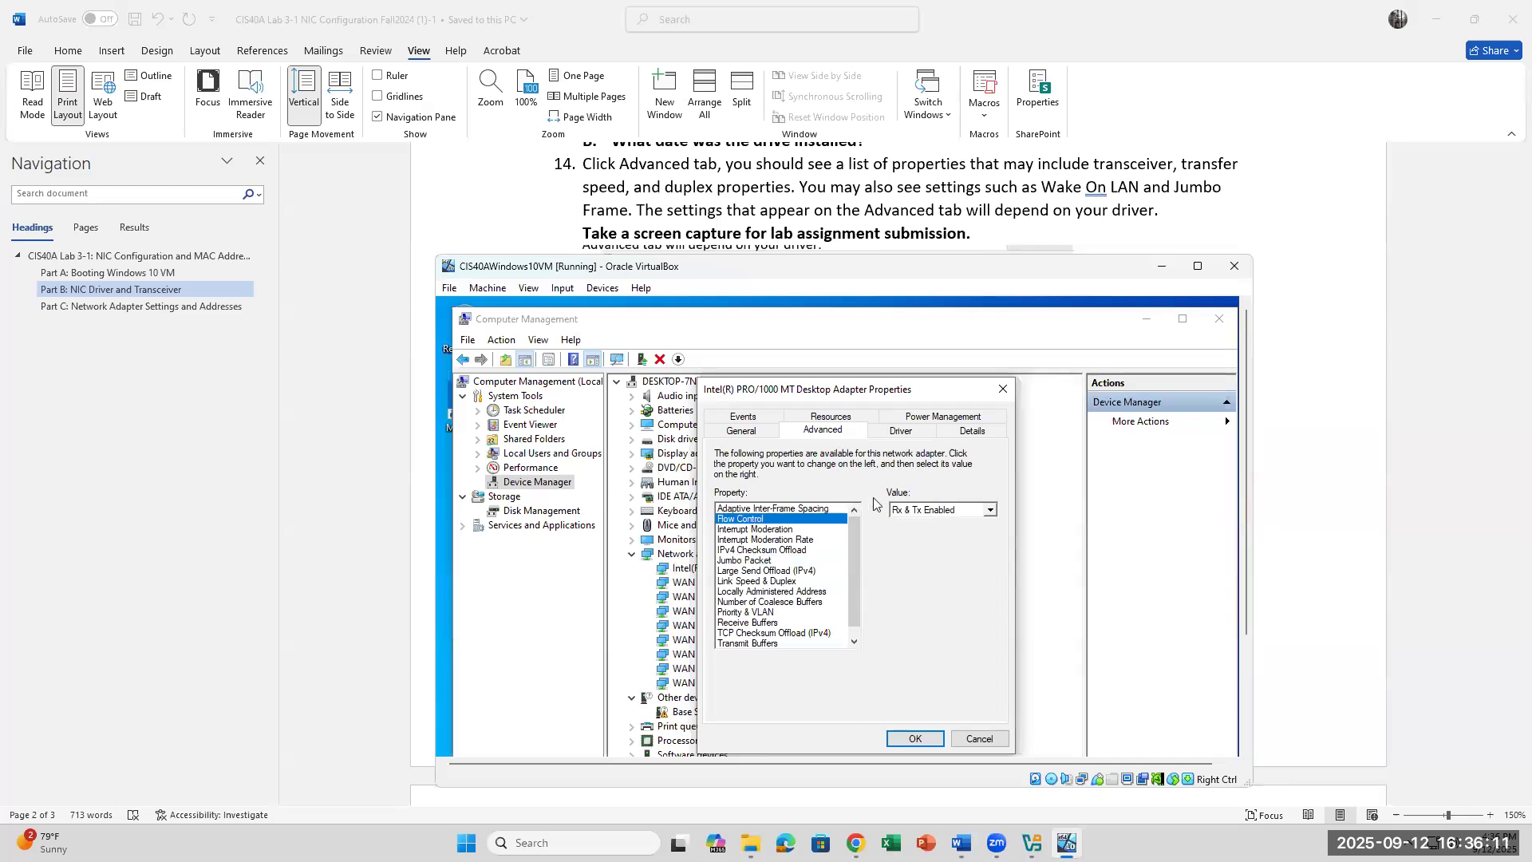
pyautogui.click(902, 511)
pyautogui.click(900, 513)
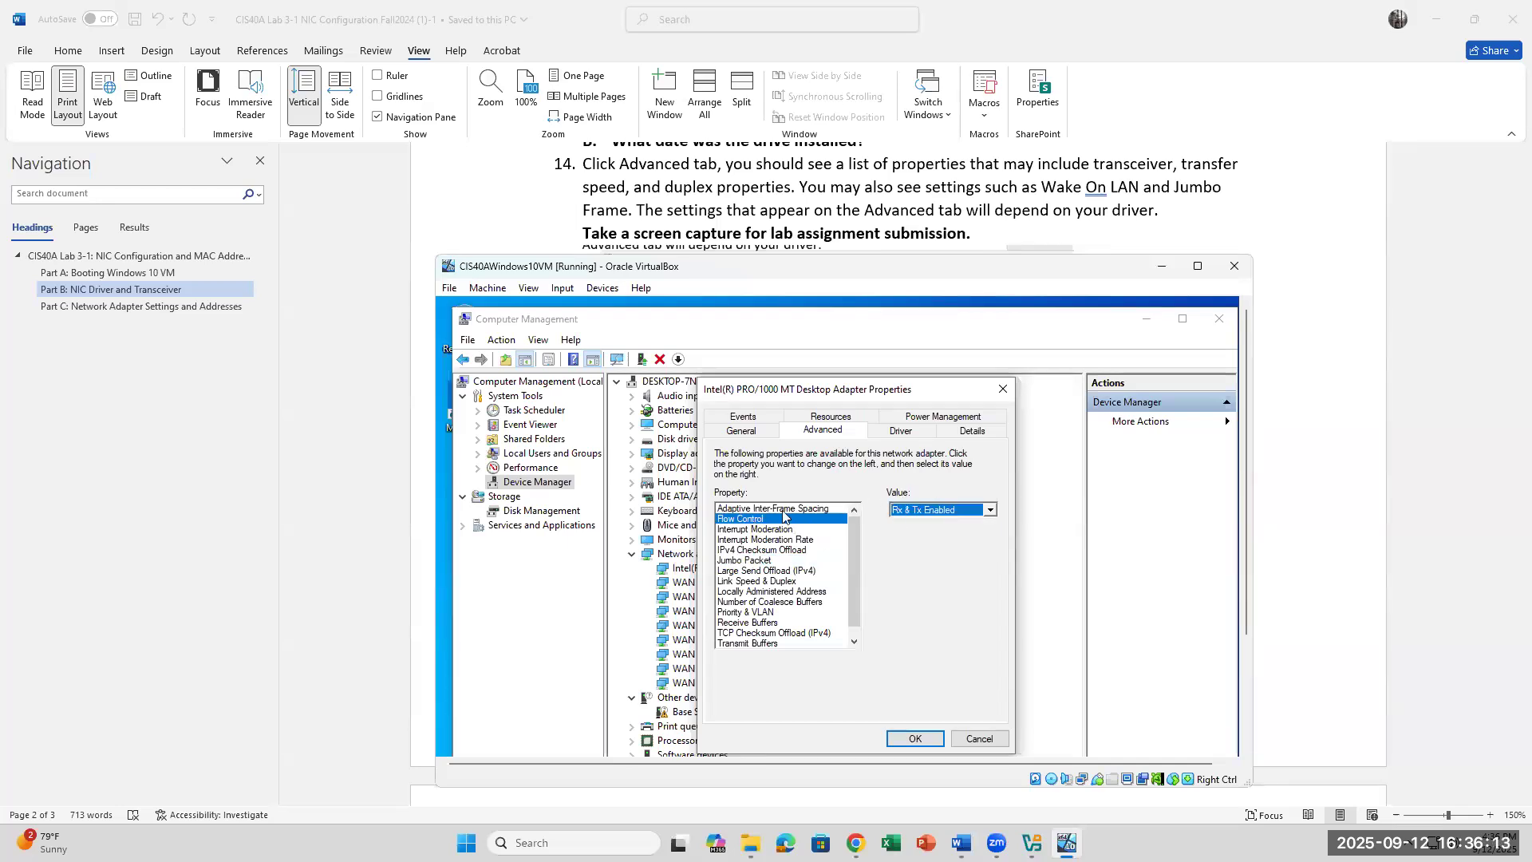
pyautogui.click(783, 509)
pyautogui.click(941, 514)
pyautogui.click(943, 519)
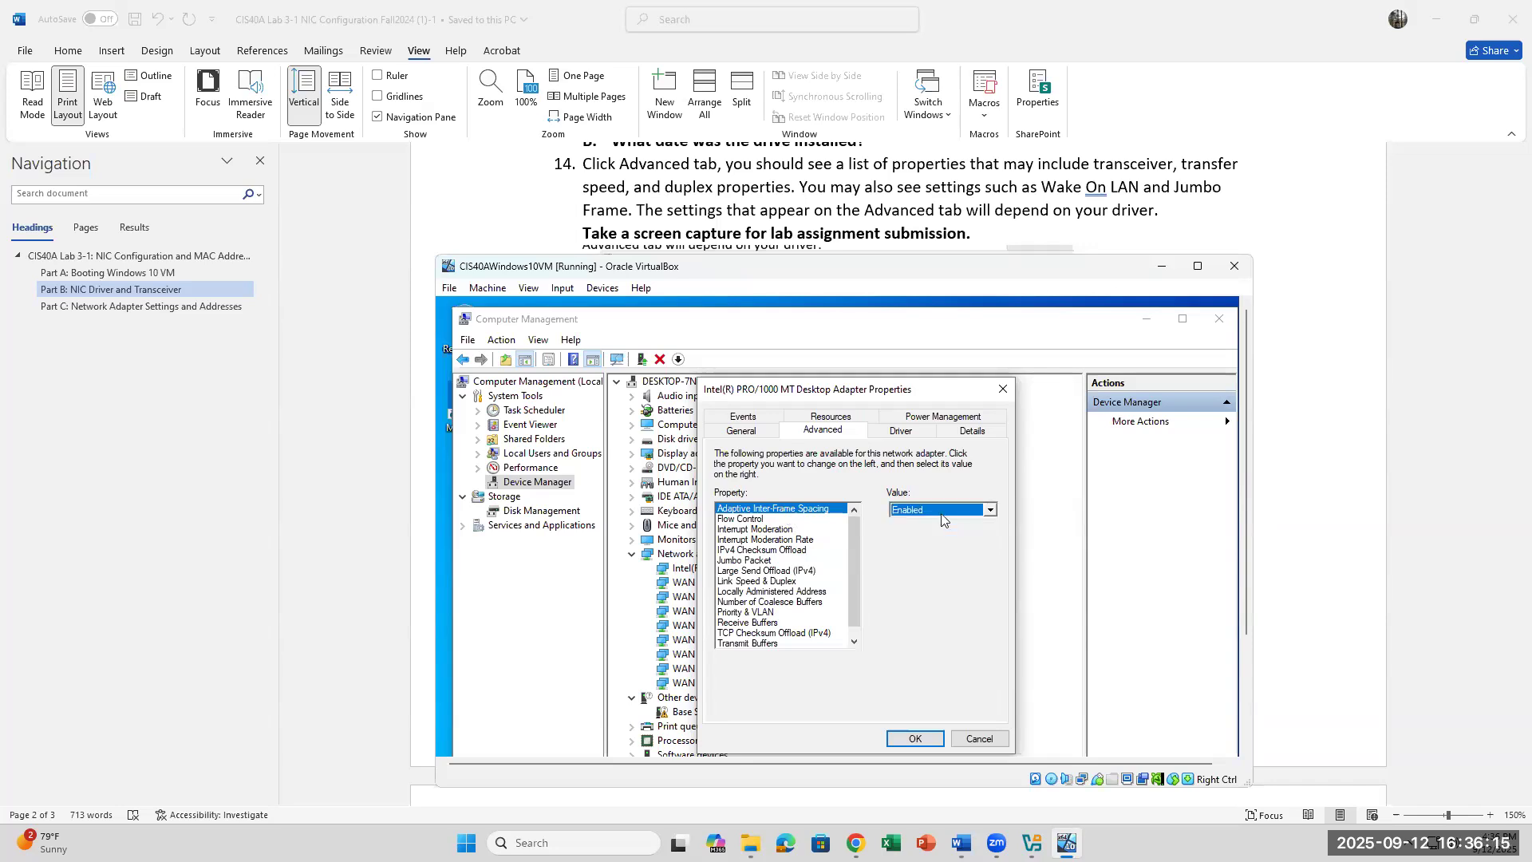
# Step: Review IPv4 Checksum Offload, Transmit Buffers, TCP Checksum Offload (IPv4) and Large Send Offload (IPv4)
pyautogui.scroll(-2, 761, 531)
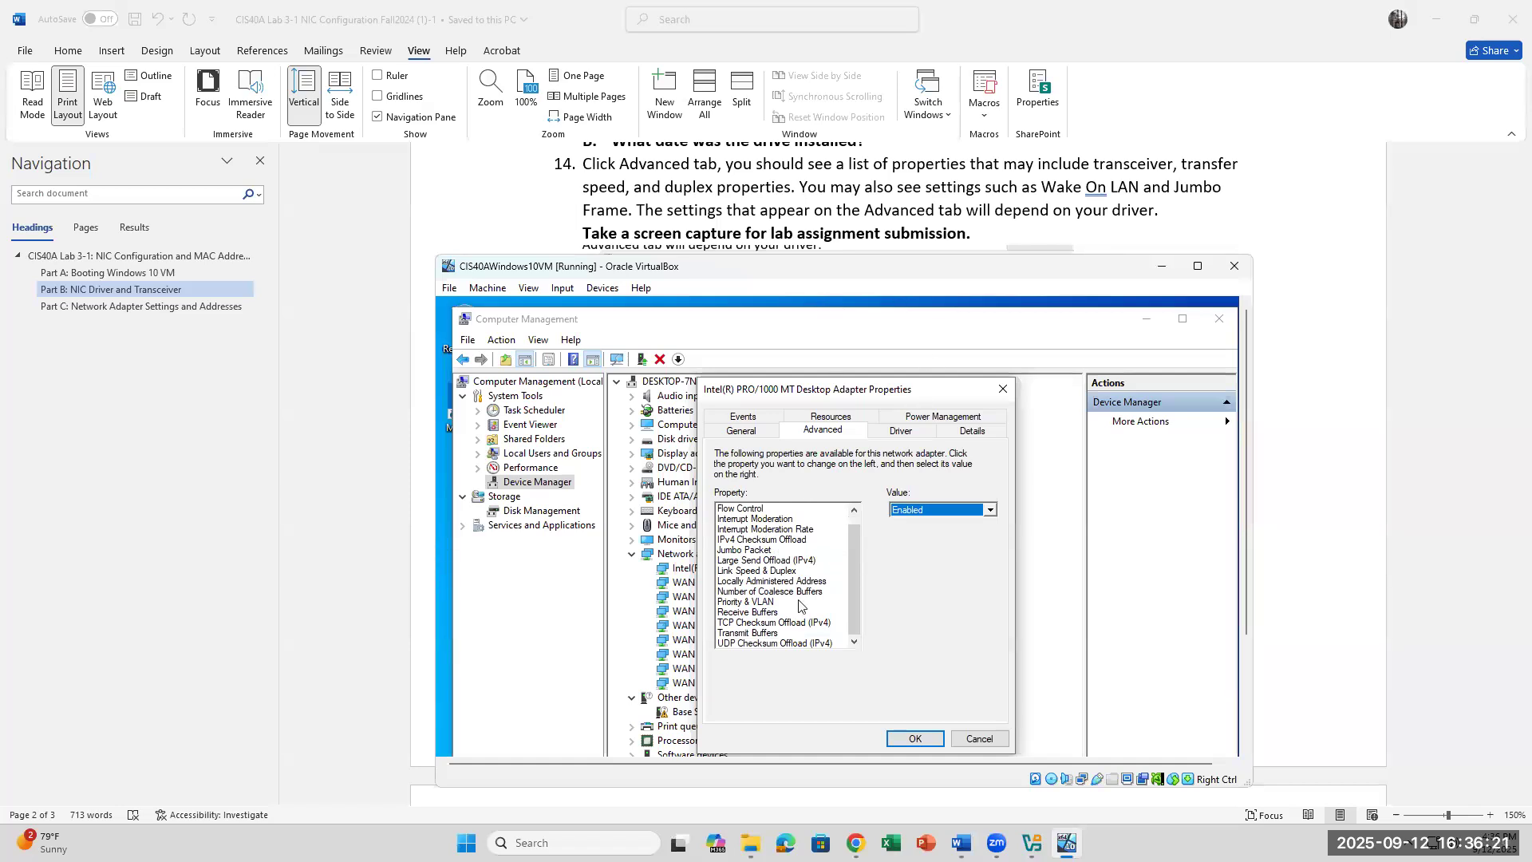
pyautogui.scroll(1, 802, 605)
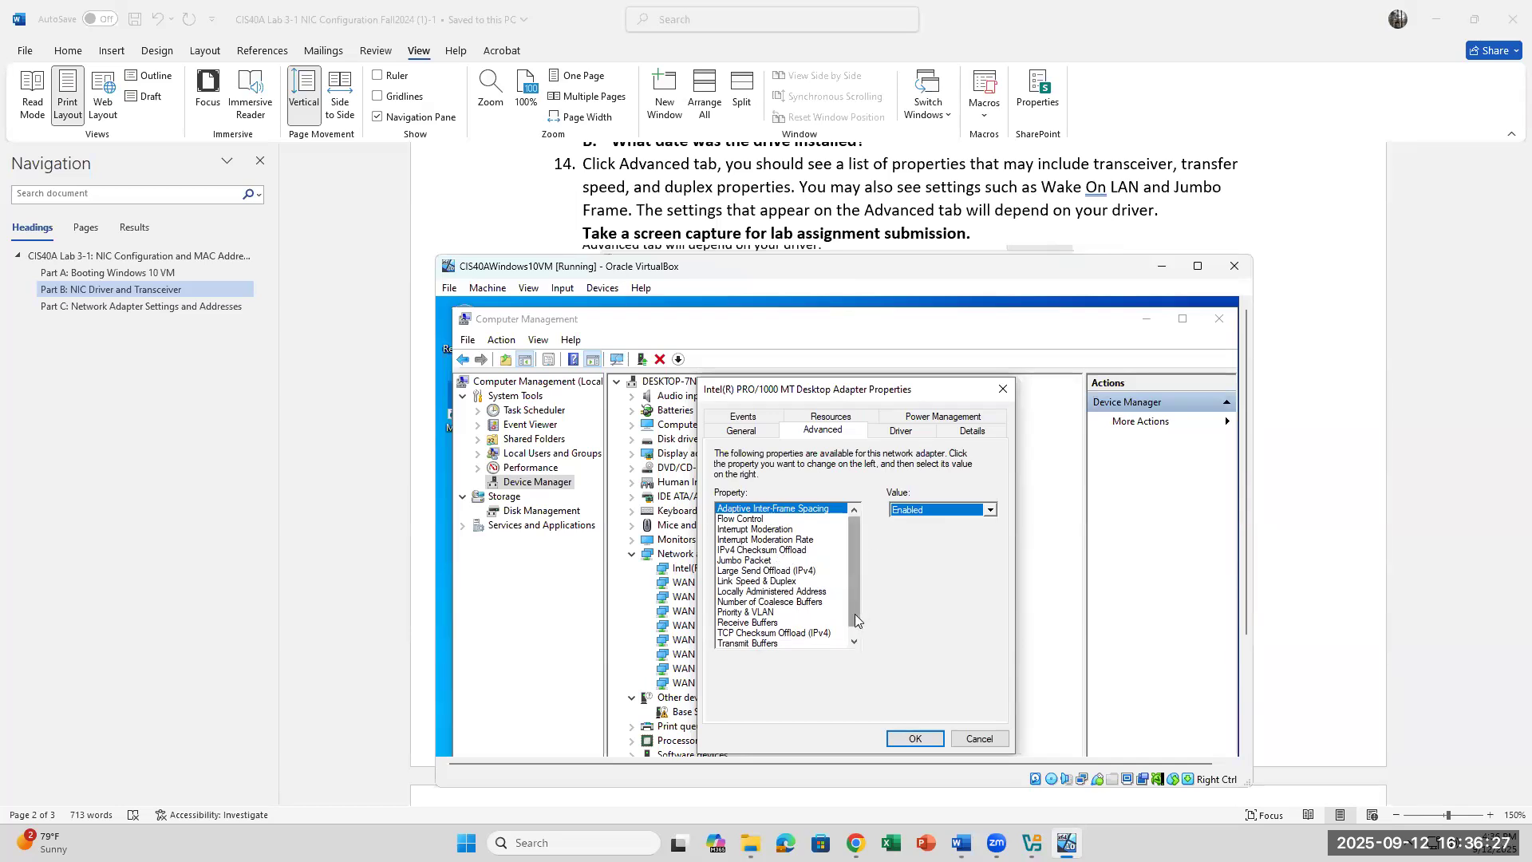
pyautogui.scroll(-1, 856, 620)
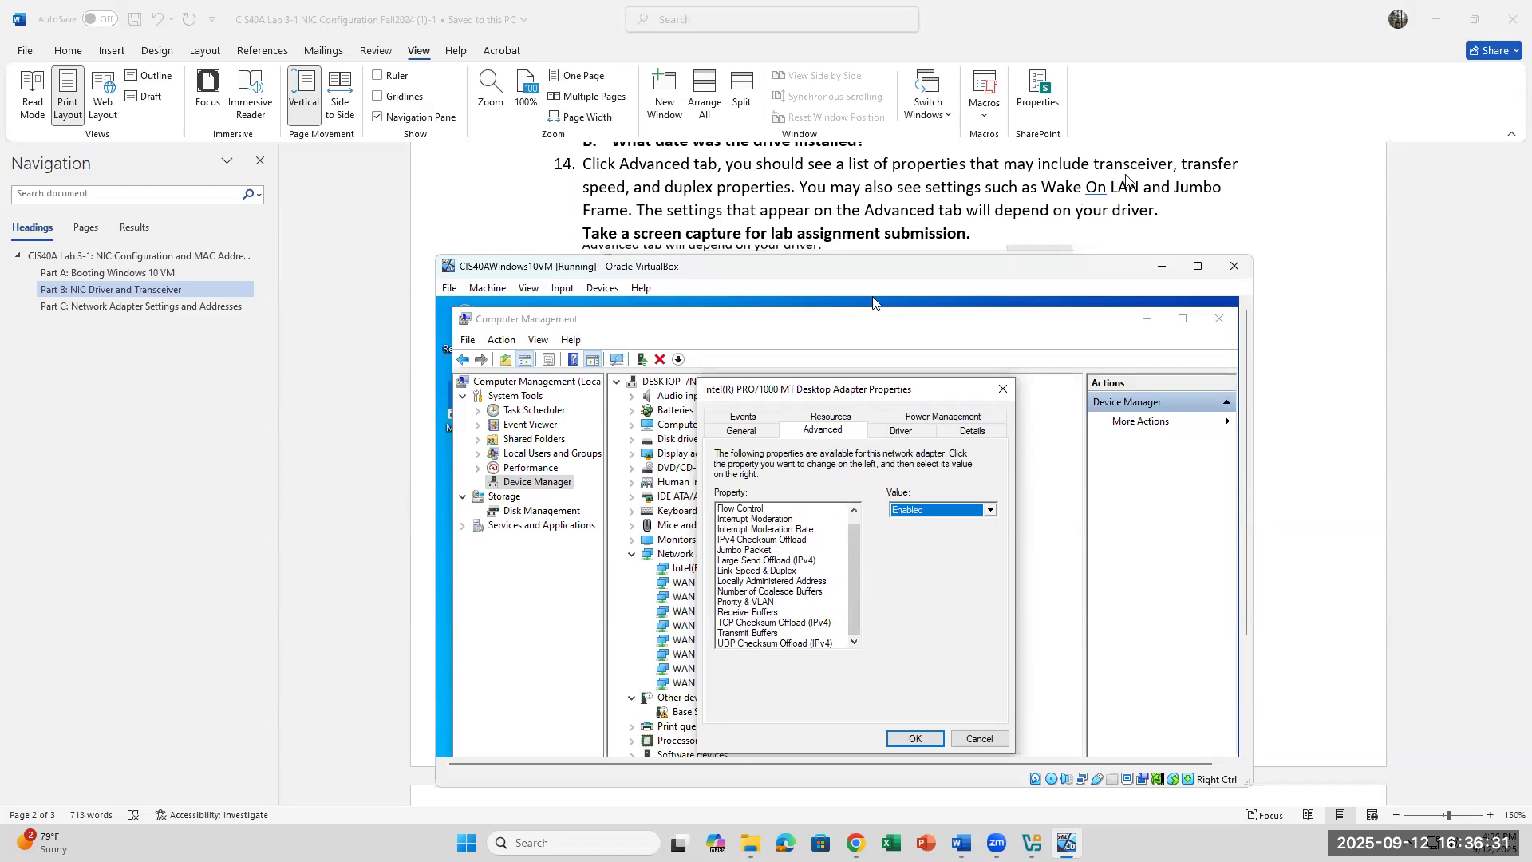
pyautogui.click(762, 559)
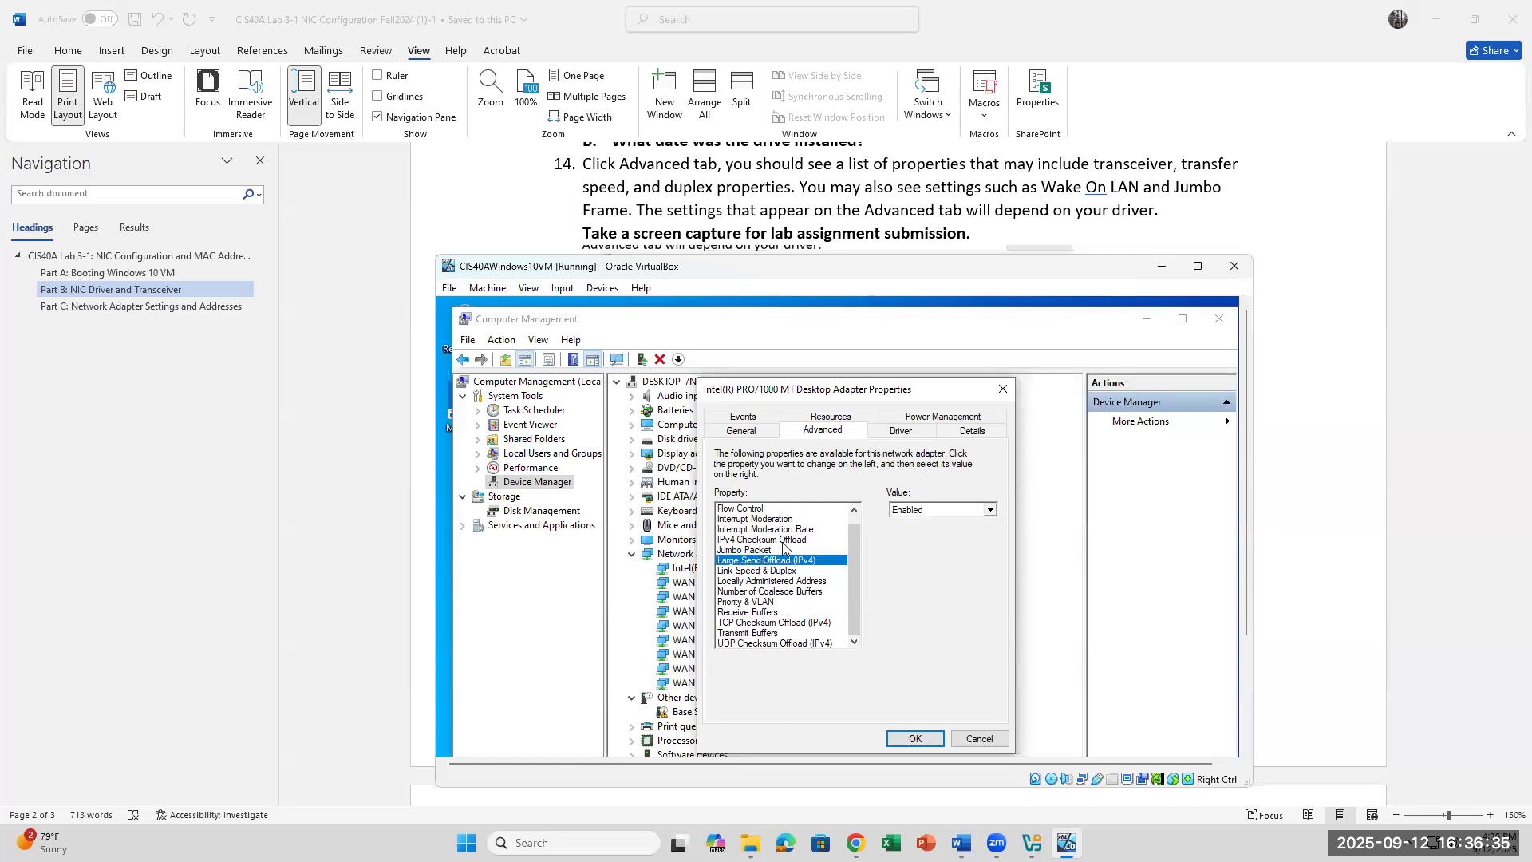
pyautogui.click(779, 540)
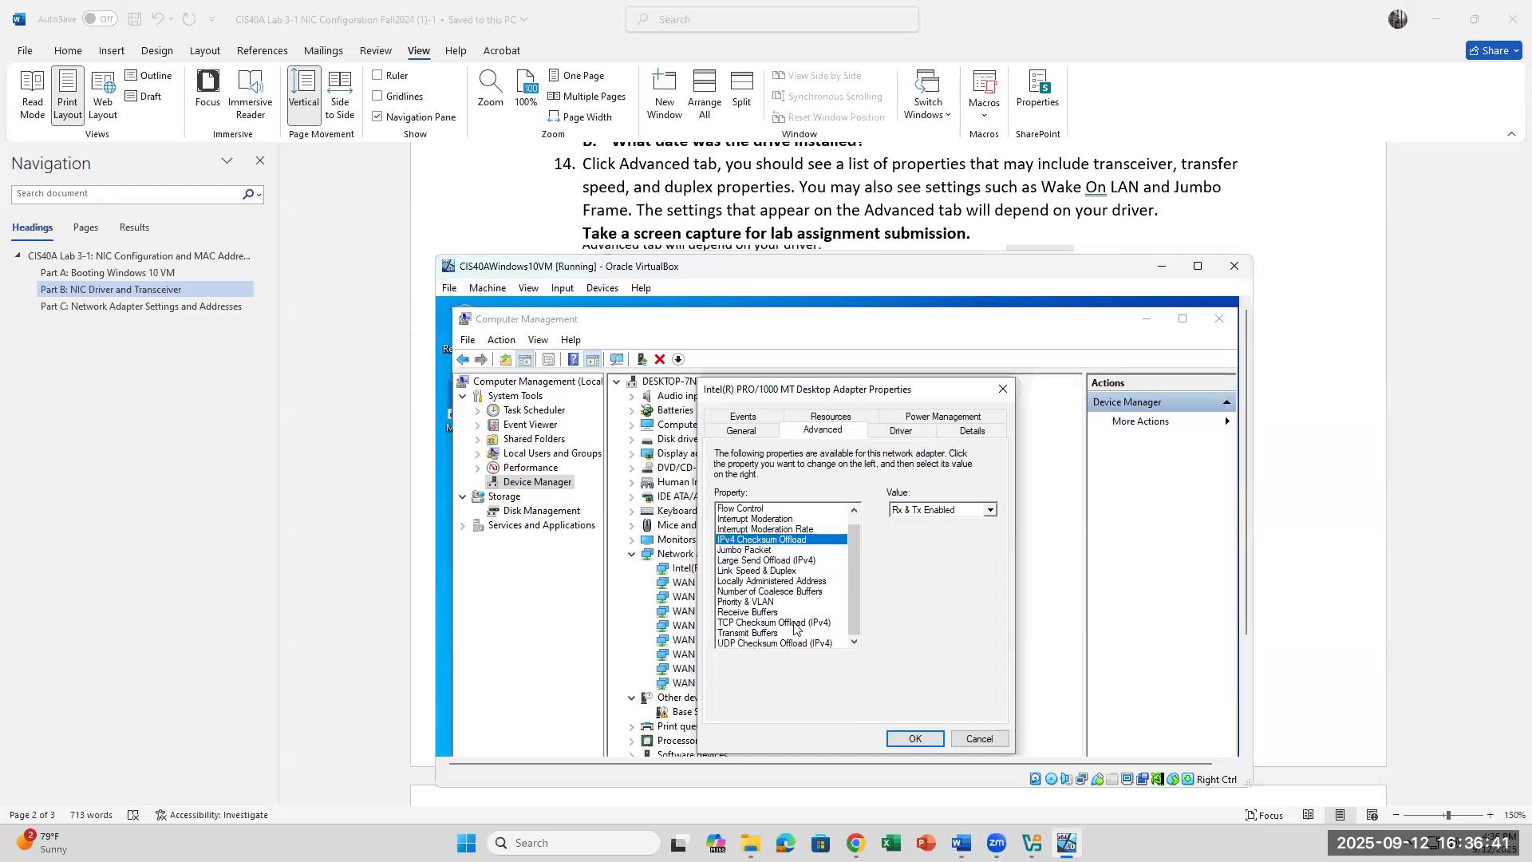
pyautogui.click(752, 635)
pyautogui.click(760, 623)
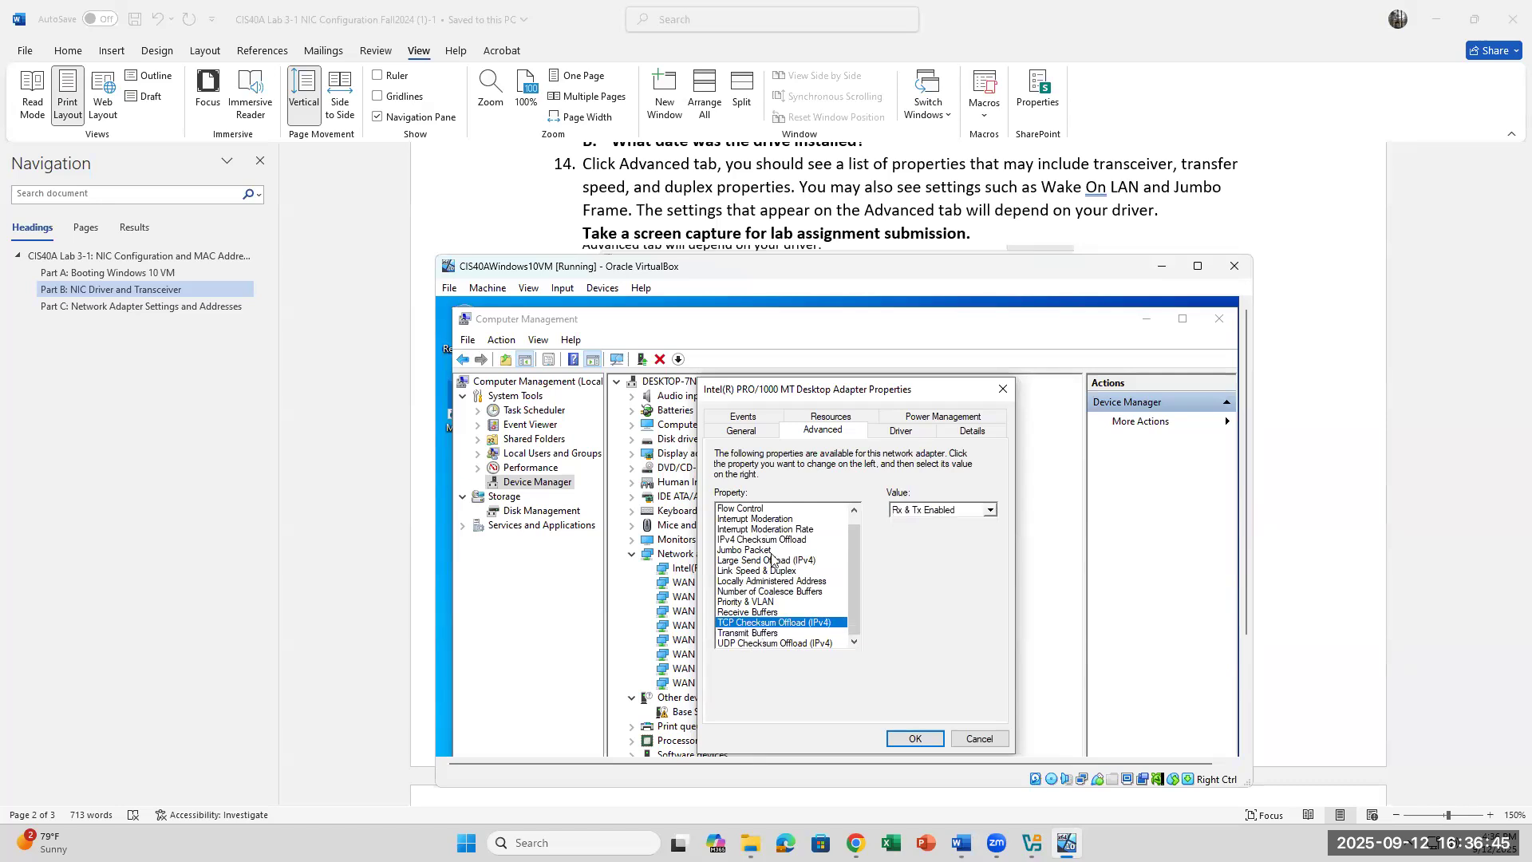
pyautogui.click(775, 560)
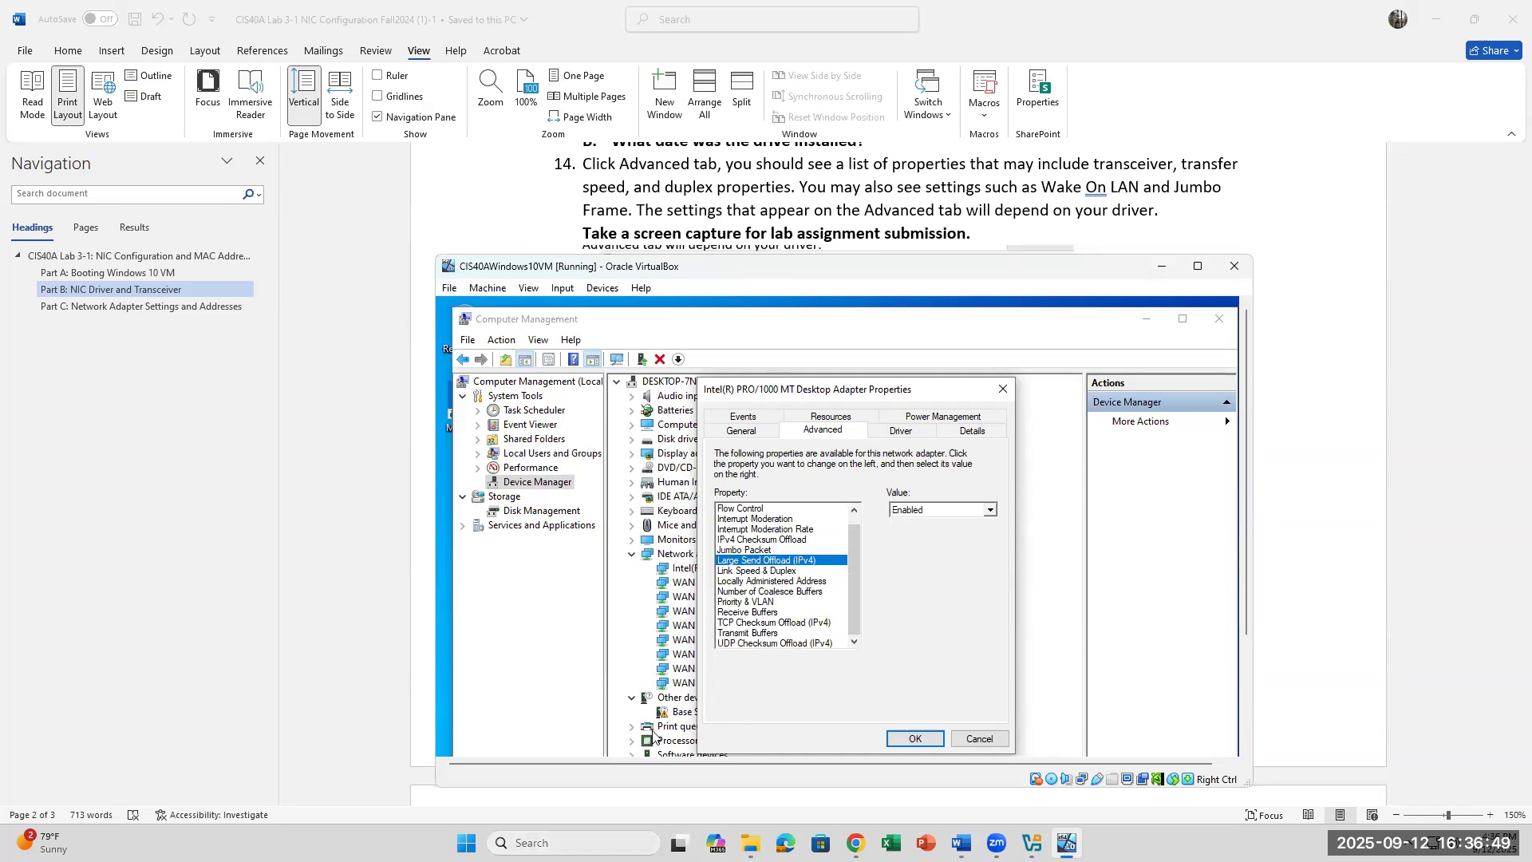
# Step: Launch Snipping Tool by searching 'snip' and snip the VirtualBox window showing the Advanced tab
pyautogui.click(571, 843)
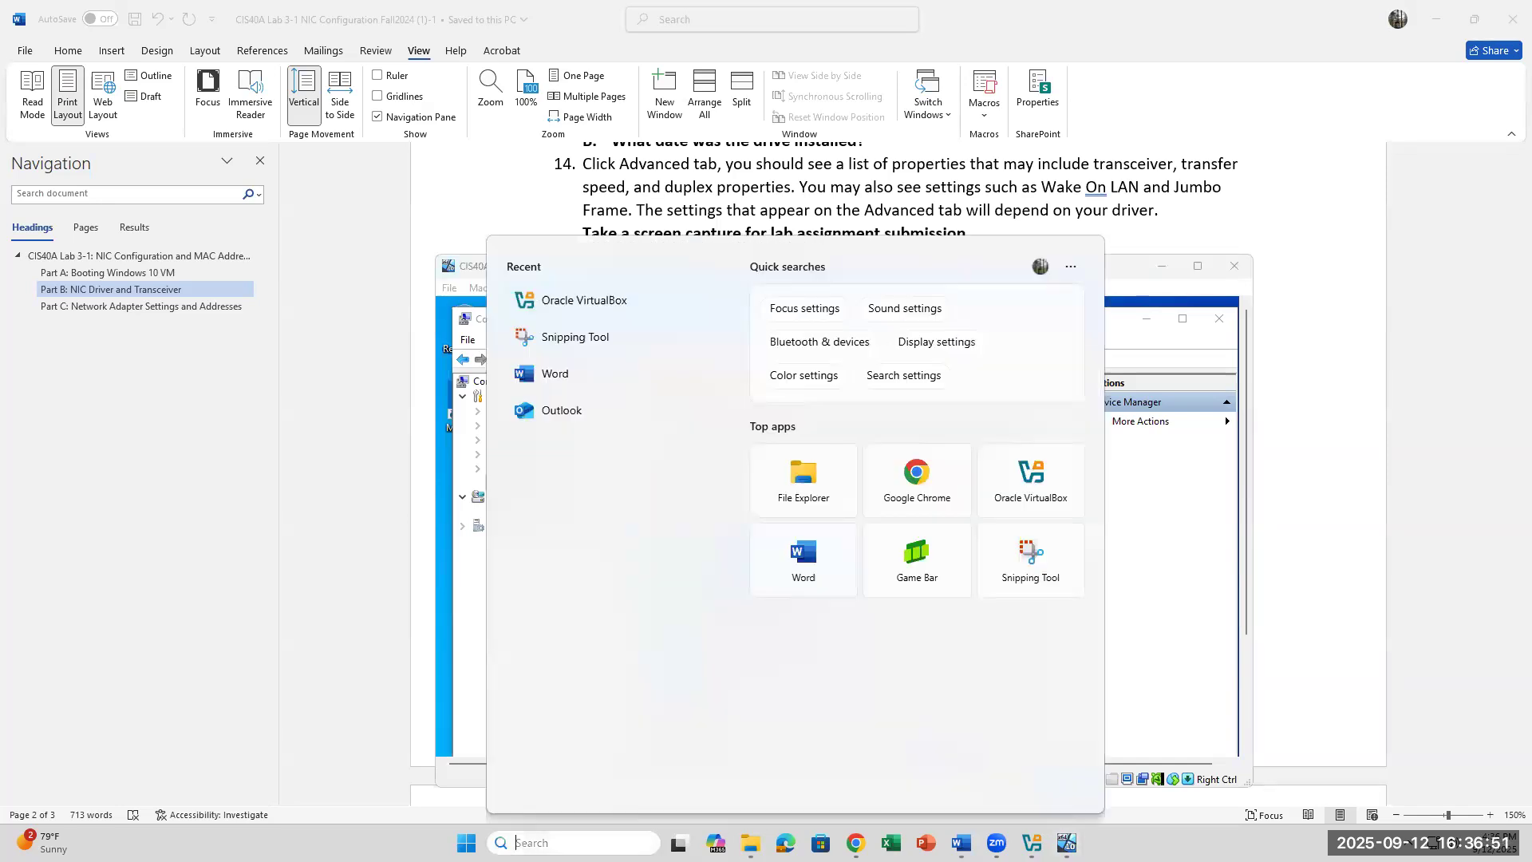
pyautogui.write('snip')
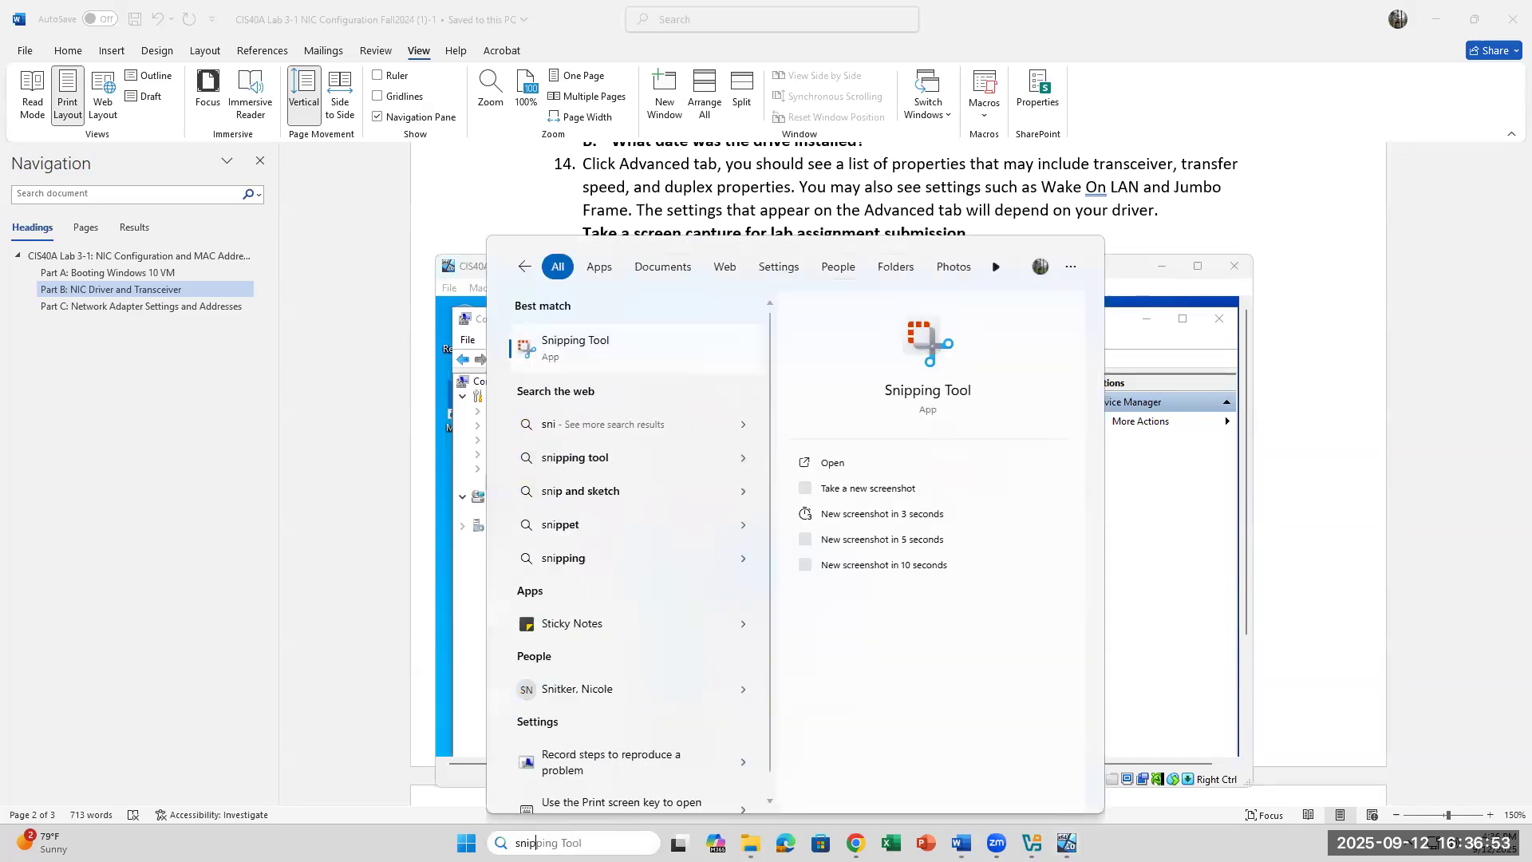
pyautogui.press('Return')
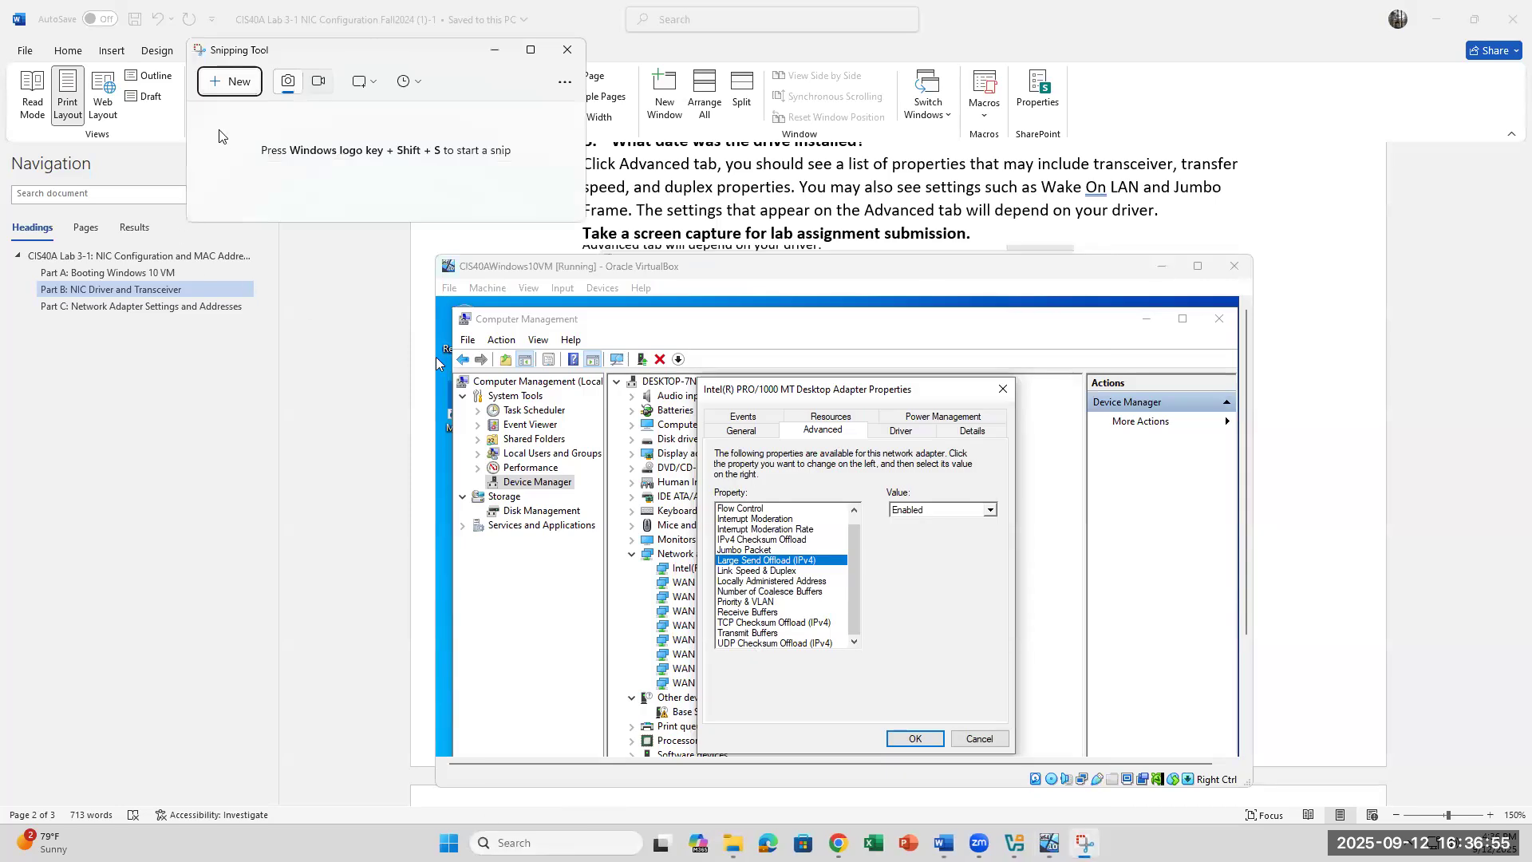
pyautogui.click(230, 83)
pyautogui.moveTo(392, 237); pyautogui.dragTo(1267, 800)
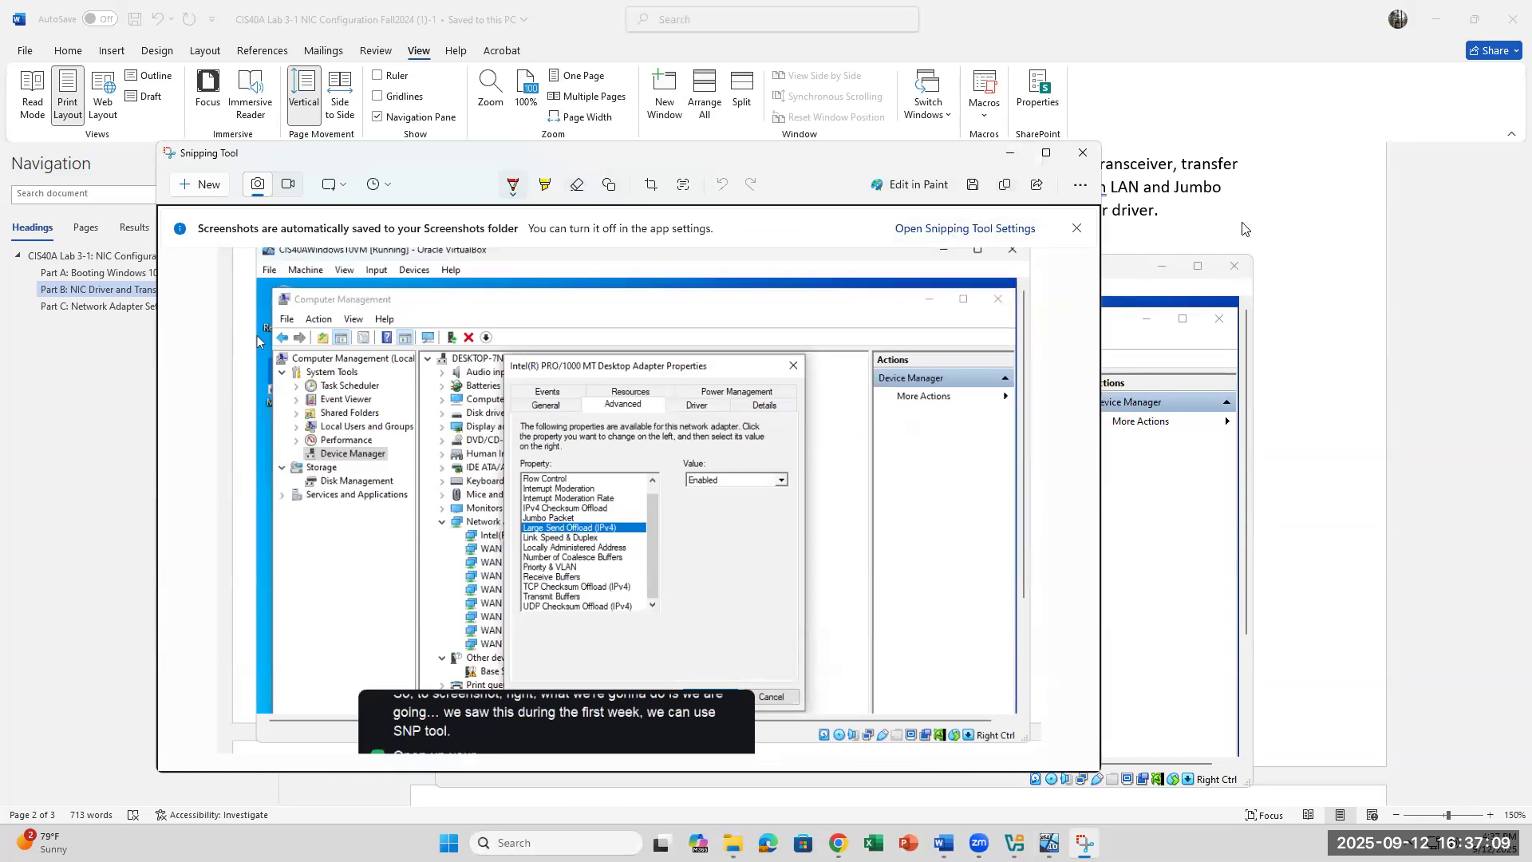
pyautogui.click(1242, 229)
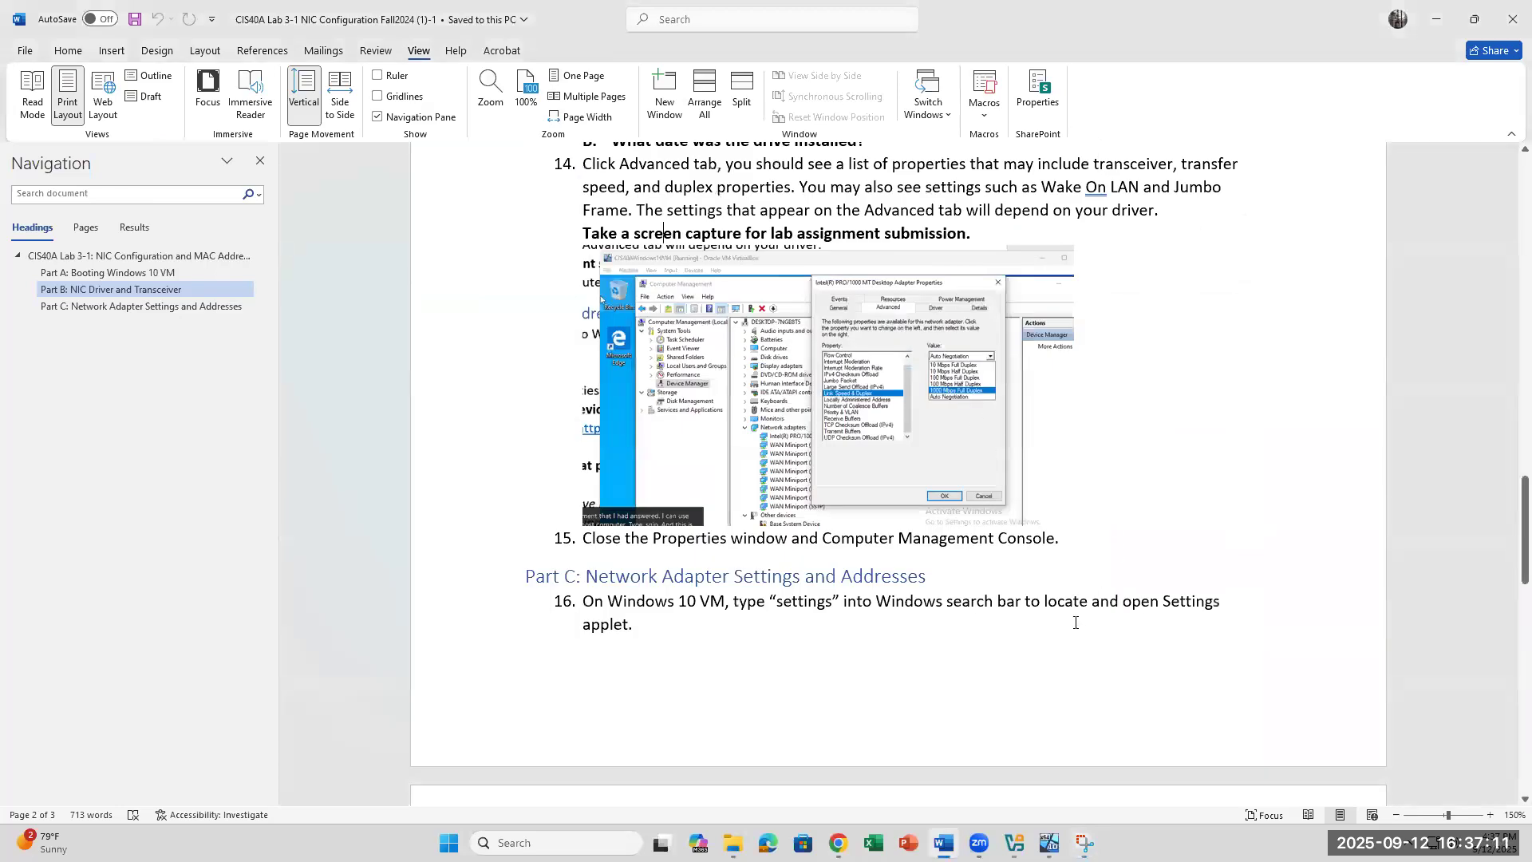
# Step: Look over the step 14 screenshot and the Part C steps on page 3, then return to the VM
pyautogui.click(742, 411)
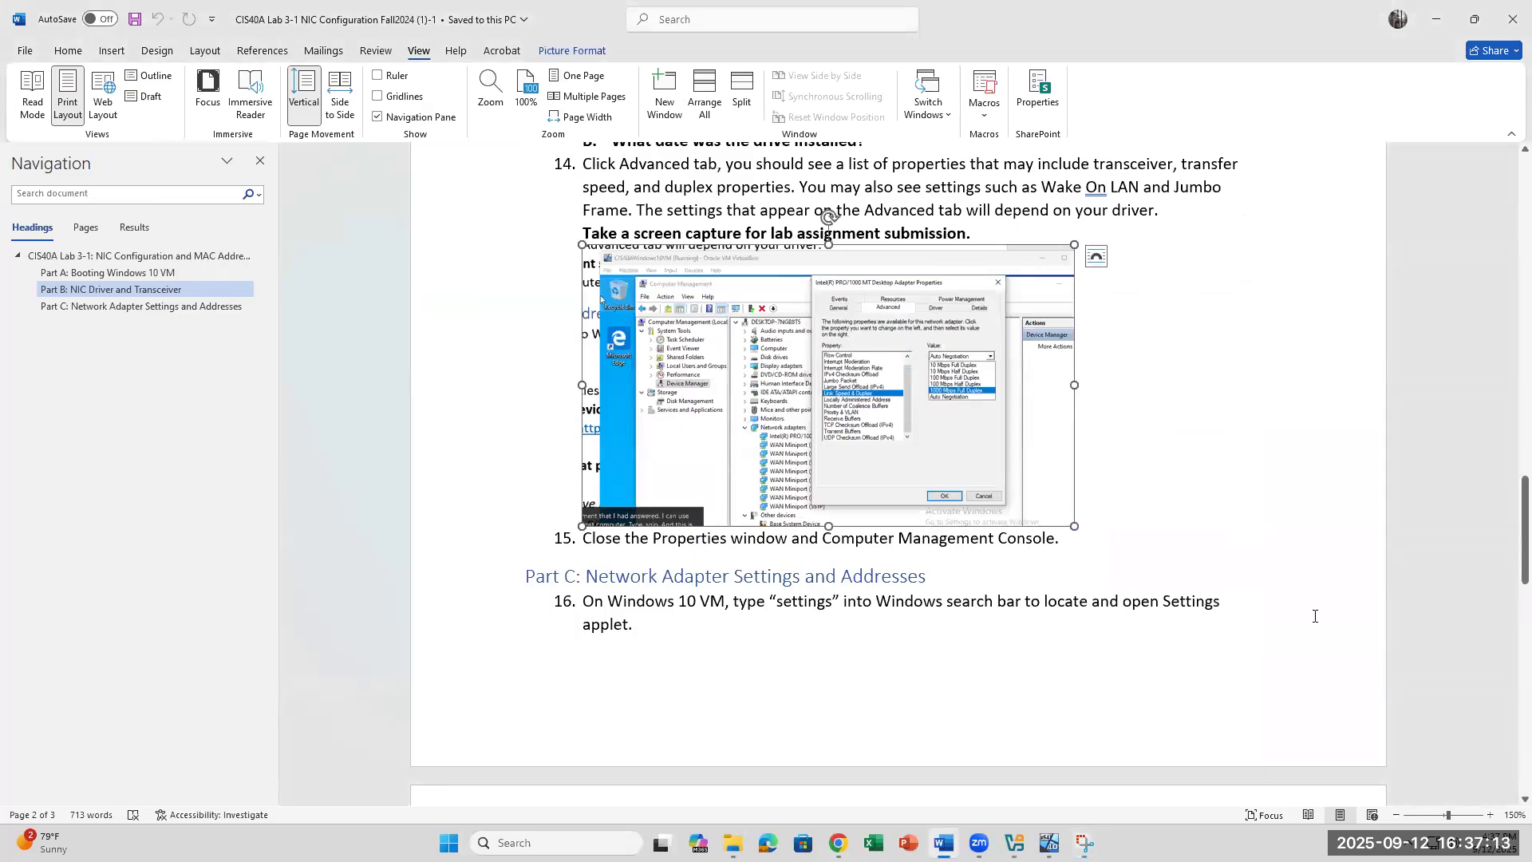
pyautogui.click(1053, 709)
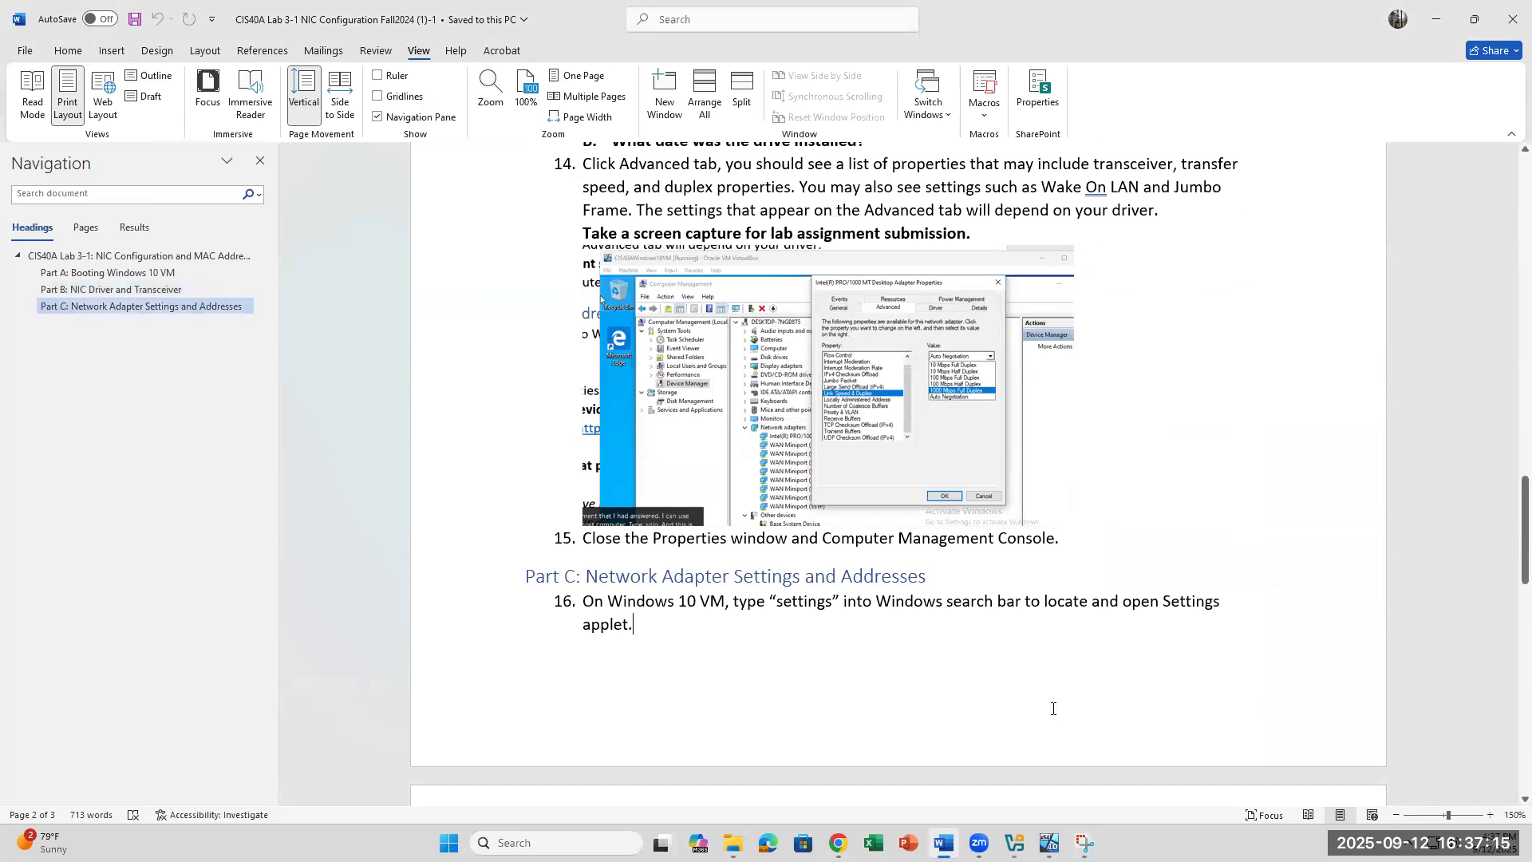
pyautogui.scroll(-3, 1053, 711)
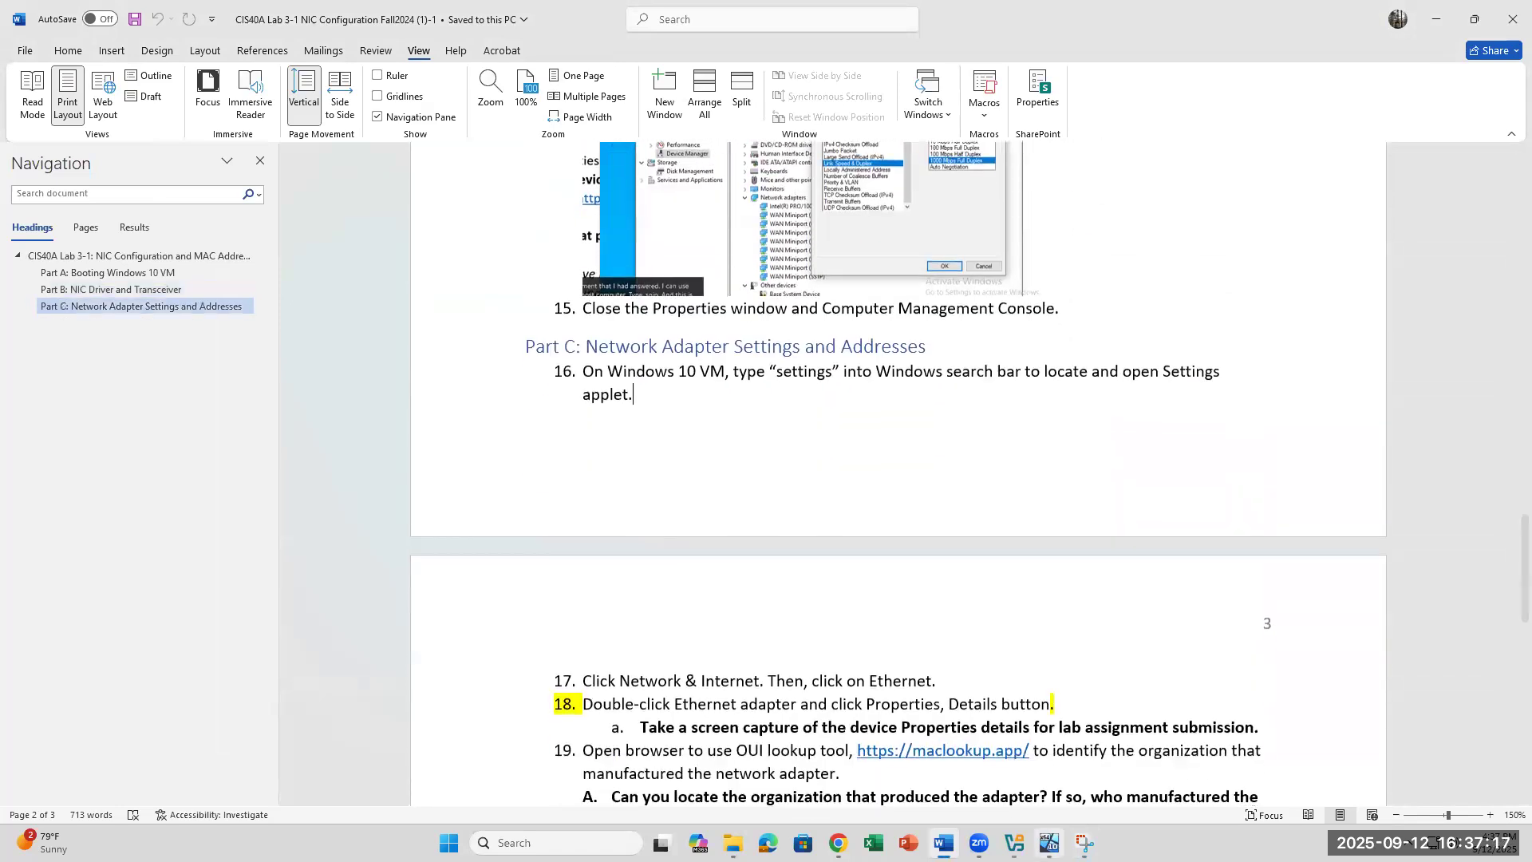
pyautogui.click(1081, 801)
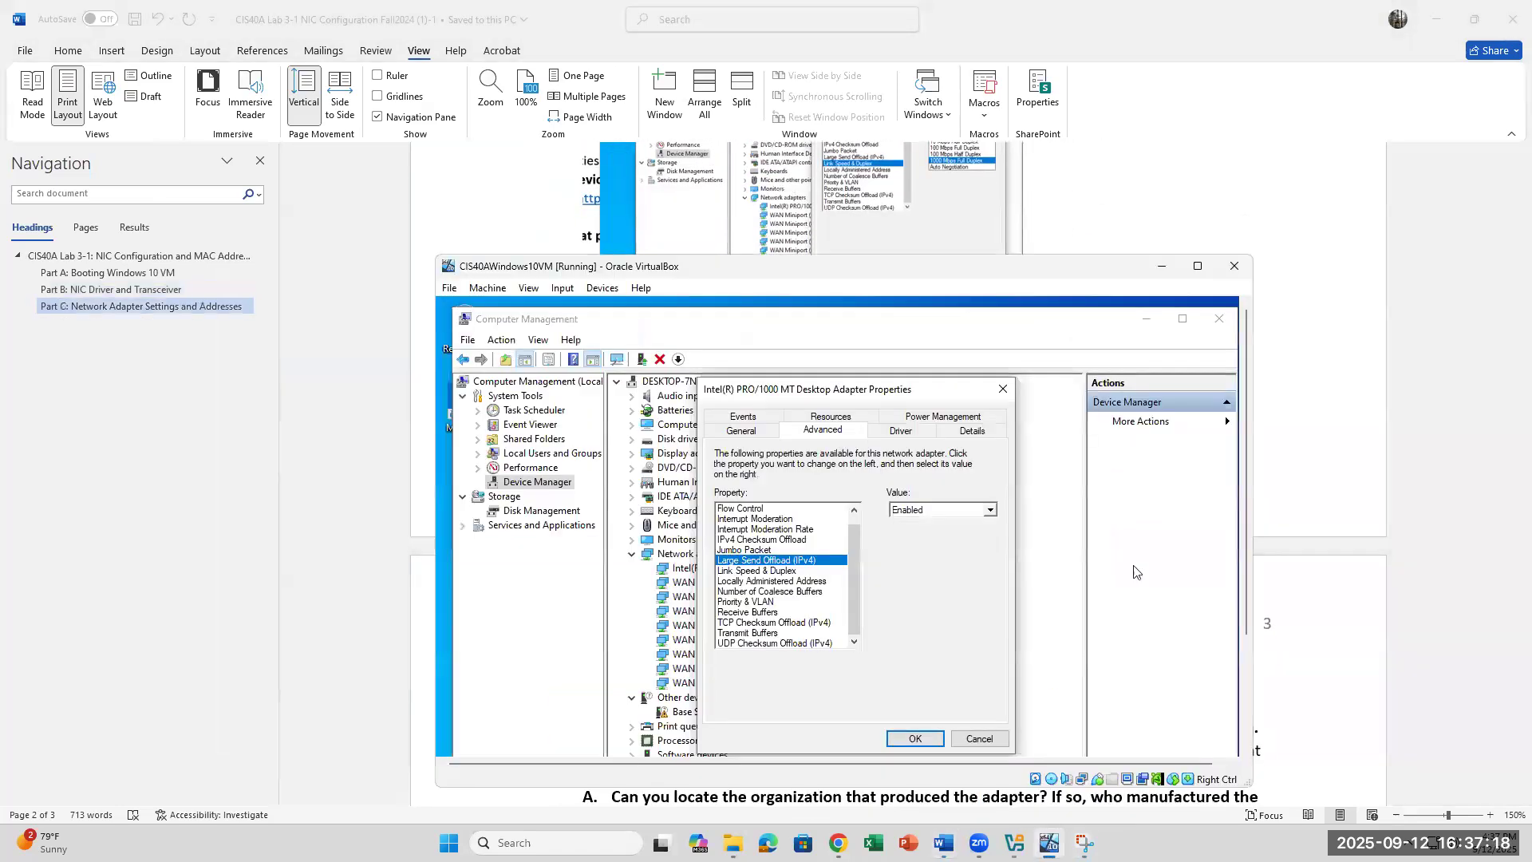
# Step: Close the adapter Properties dialog and Computer Management in the VM, dismissing the open-dialog error
pyautogui.click(1216, 321)
pyautogui.click(944, 614)
pyautogui.click(1002, 391)
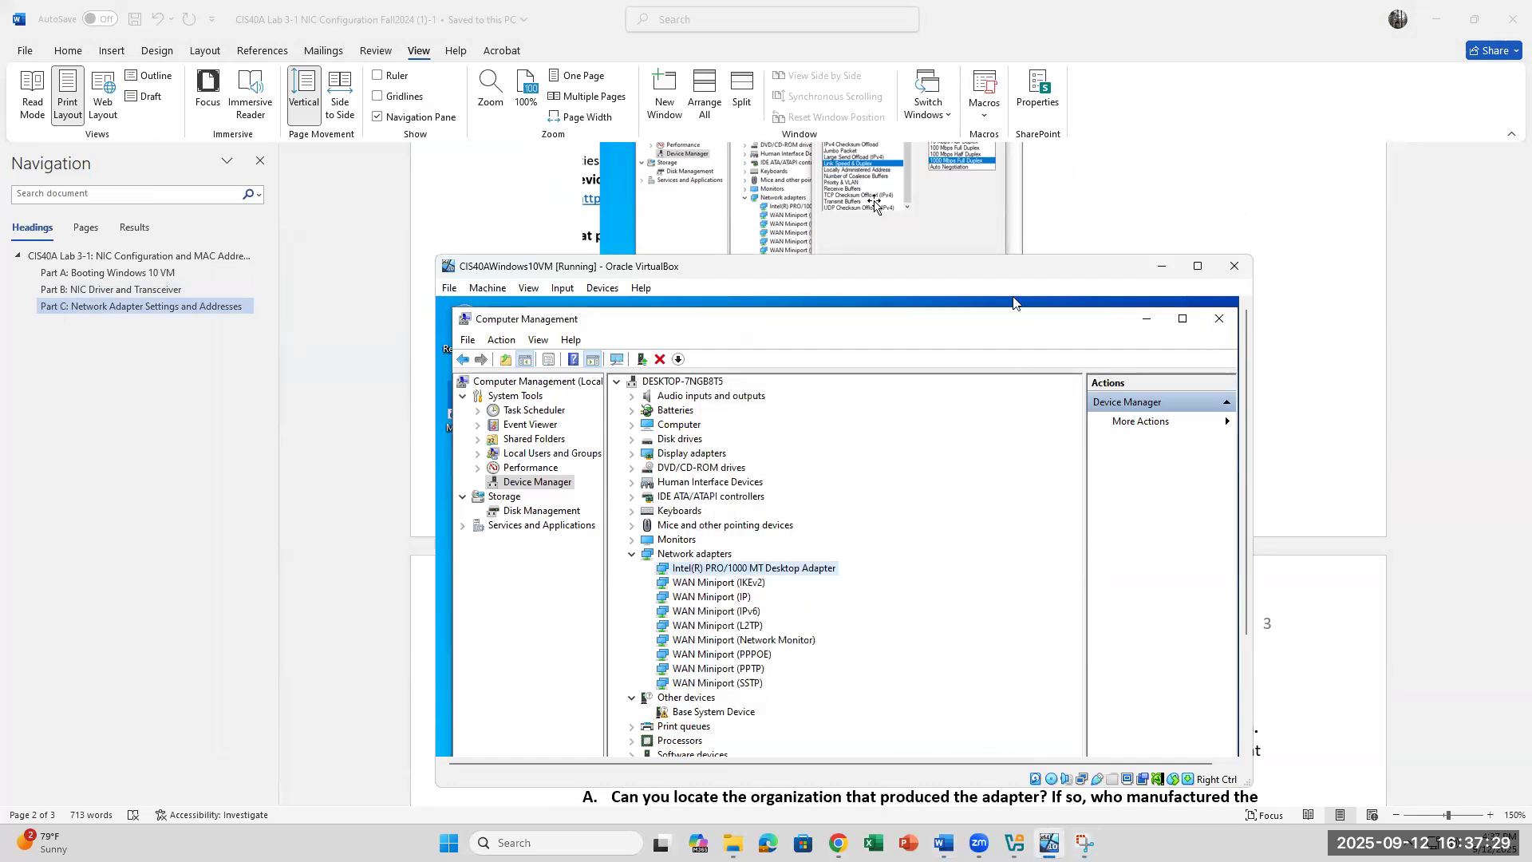
pyautogui.click(901, 239)
pyautogui.scroll(-1, 977, 399)
pyautogui.scroll(-1, 978, 400)
pyautogui.scroll(1, 977, 398)
pyautogui.click(1050, 844)
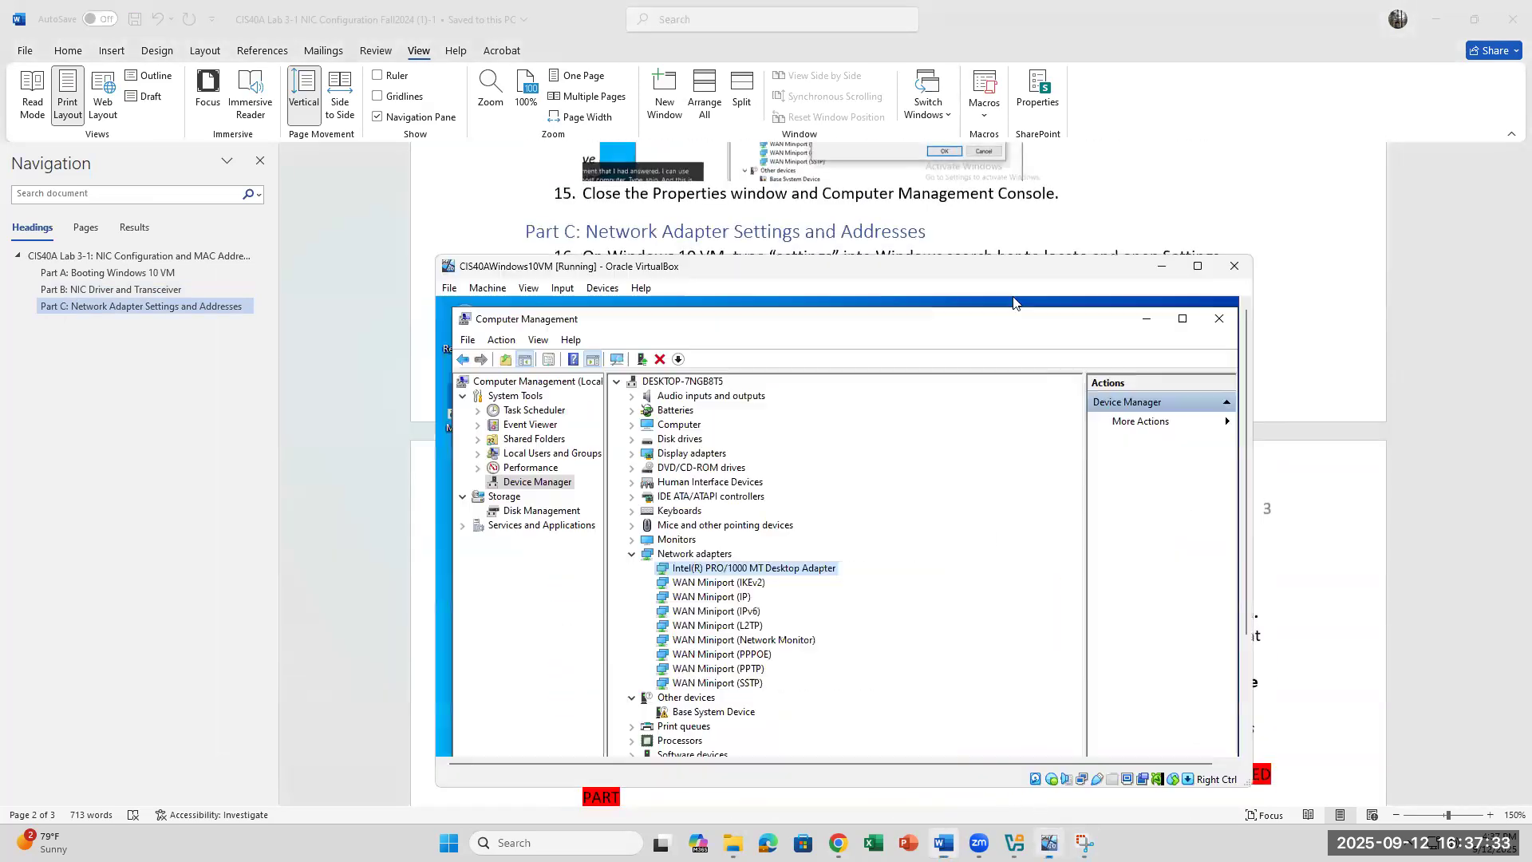
pyautogui.click(1224, 322)
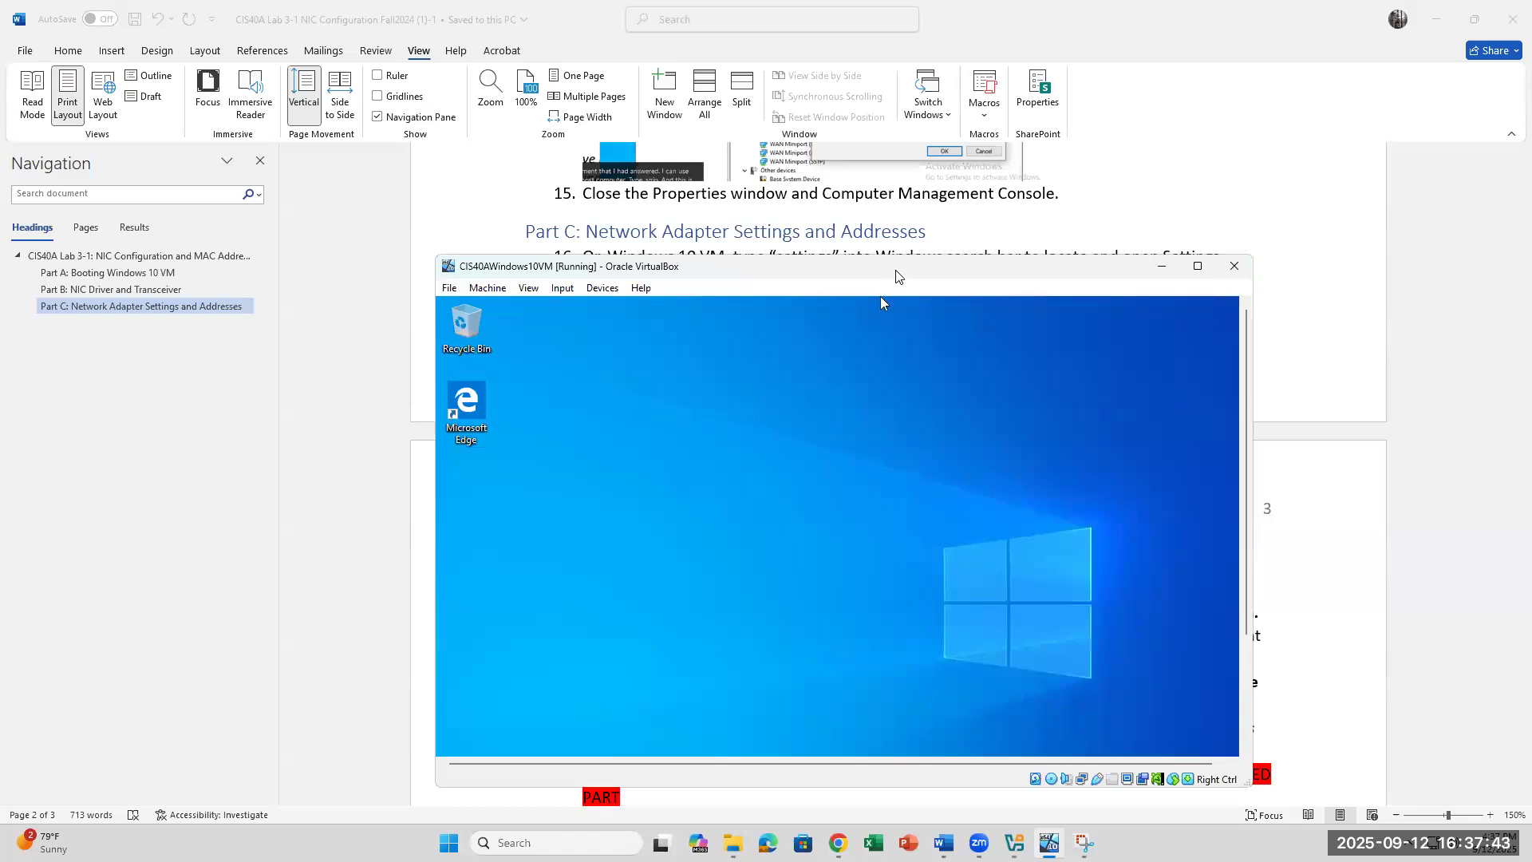
# Step: Move and enlarge the VirtualBox window so the guest taskbar is visible
pyautogui.moveTo(895, 277); pyautogui.dragTo(1007, 205)
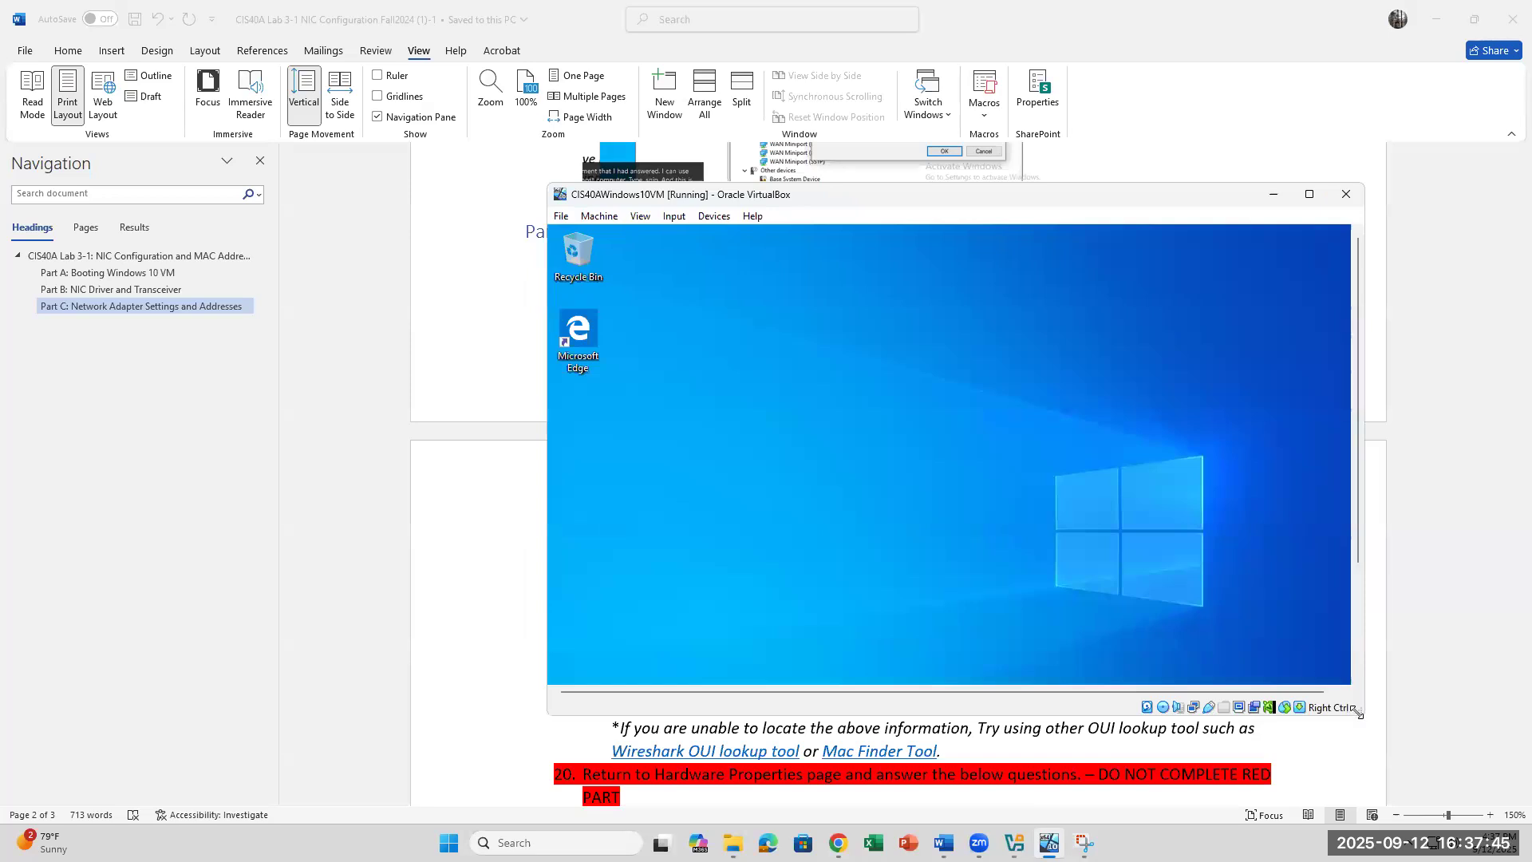
pyautogui.moveTo(1358, 713); pyautogui.dragTo(1411, 776)
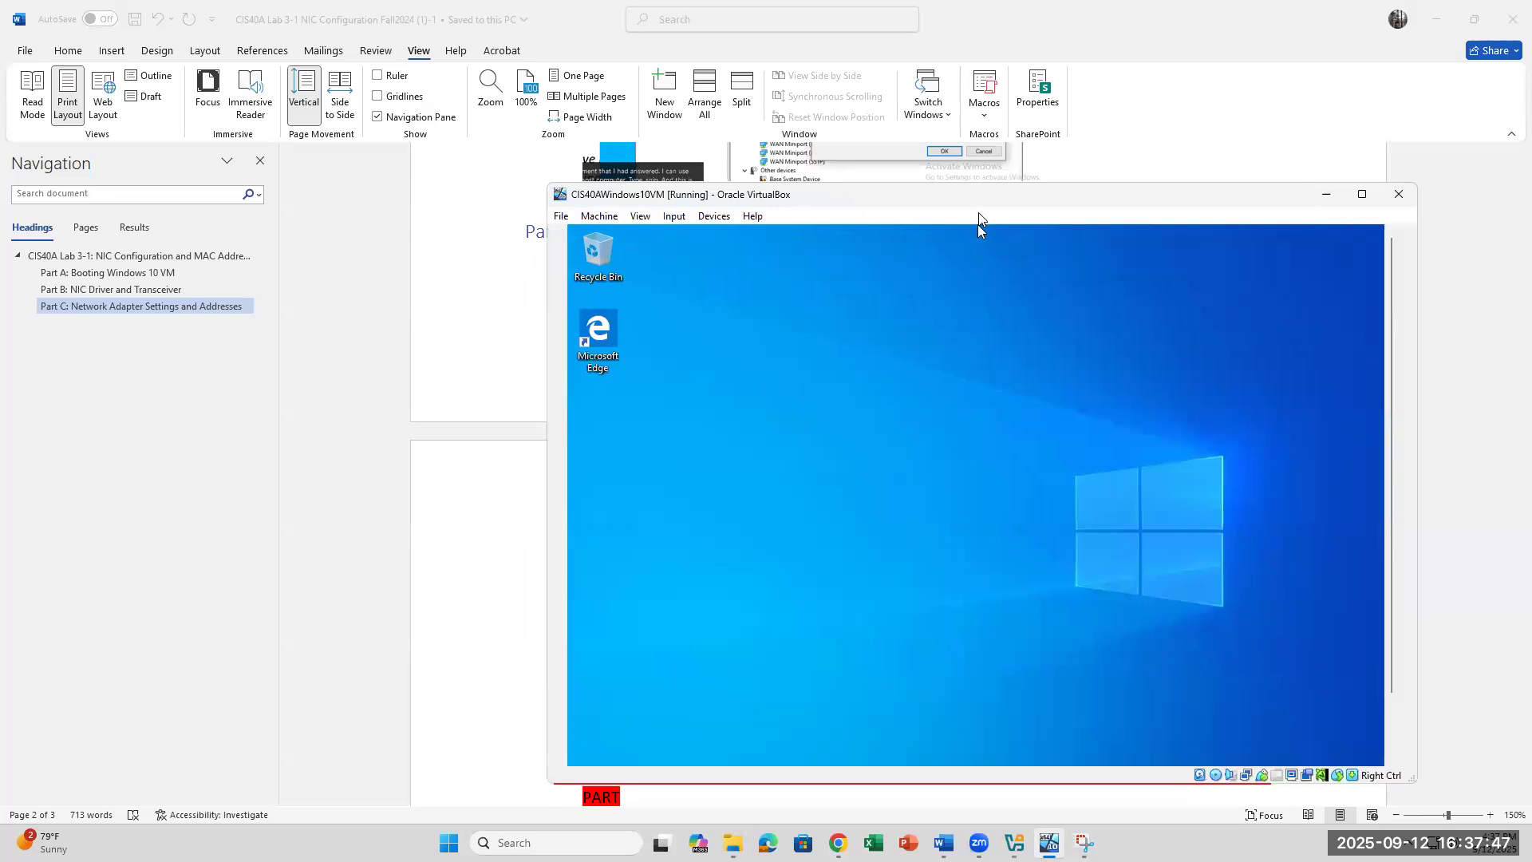
pyautogui.moveTo(975, 205); pyautogui.dragTo(913, 62)
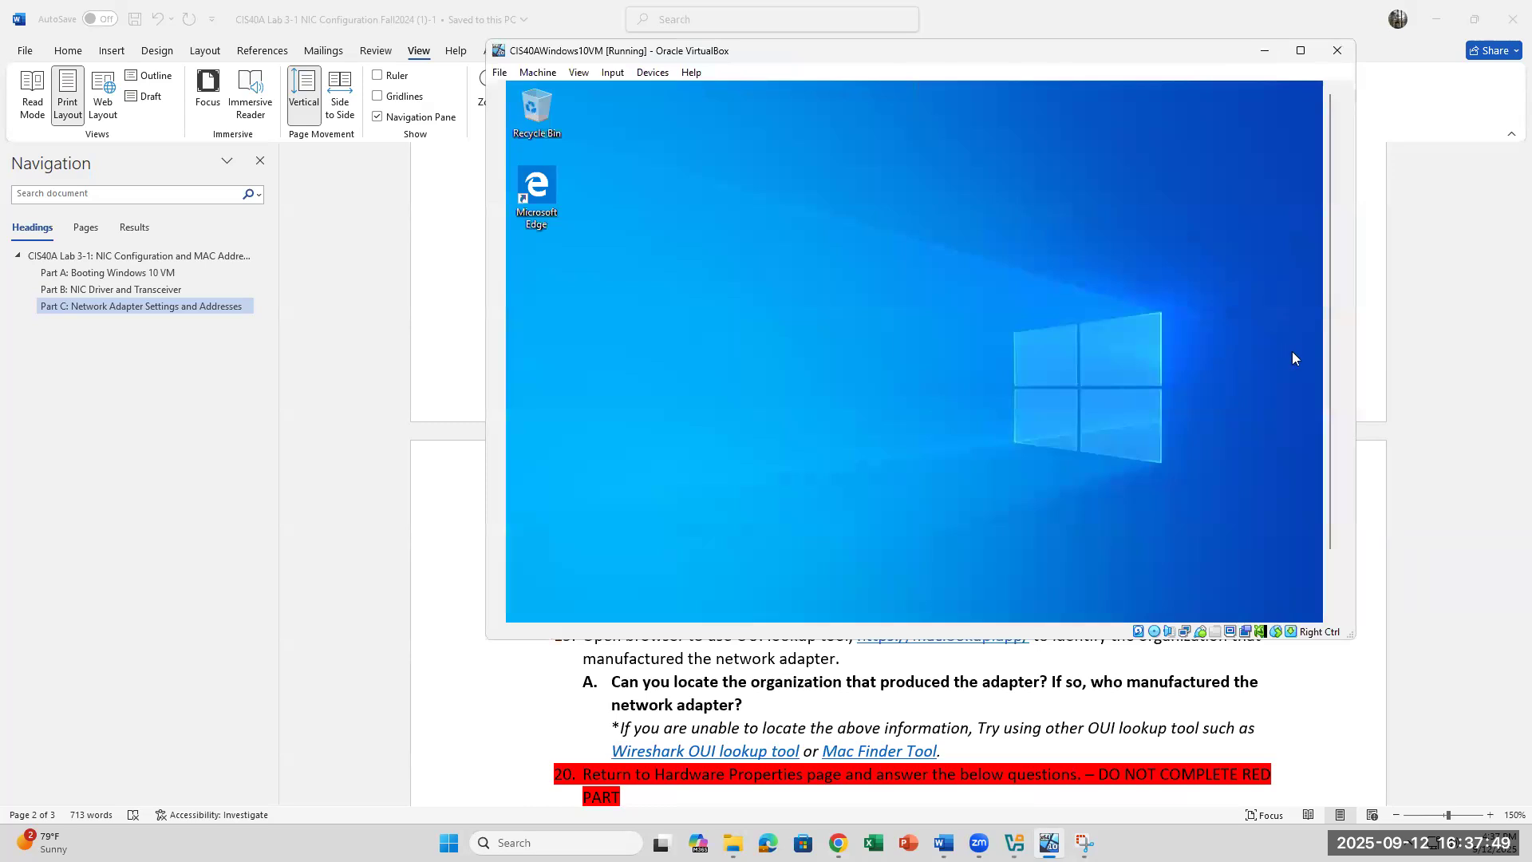
pyautogui.moveTo(1333, 416); pyautogui.dragTo(1327, 523)
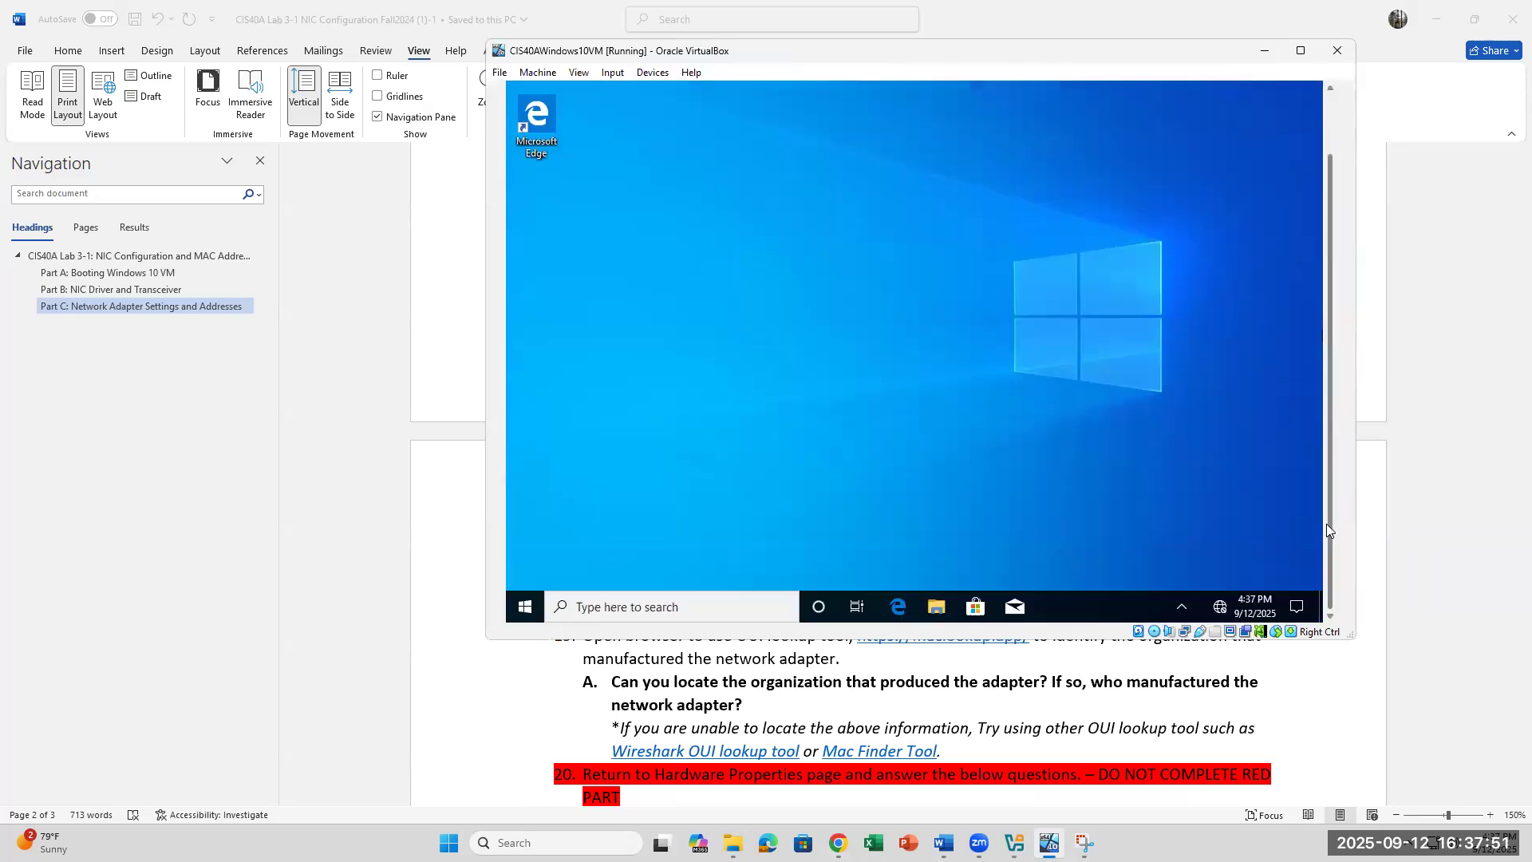
# Step: Launch Windows Settings in the VM by searching 'SETTIN' from the guest taskbar
pyautogui.click(706, 606)
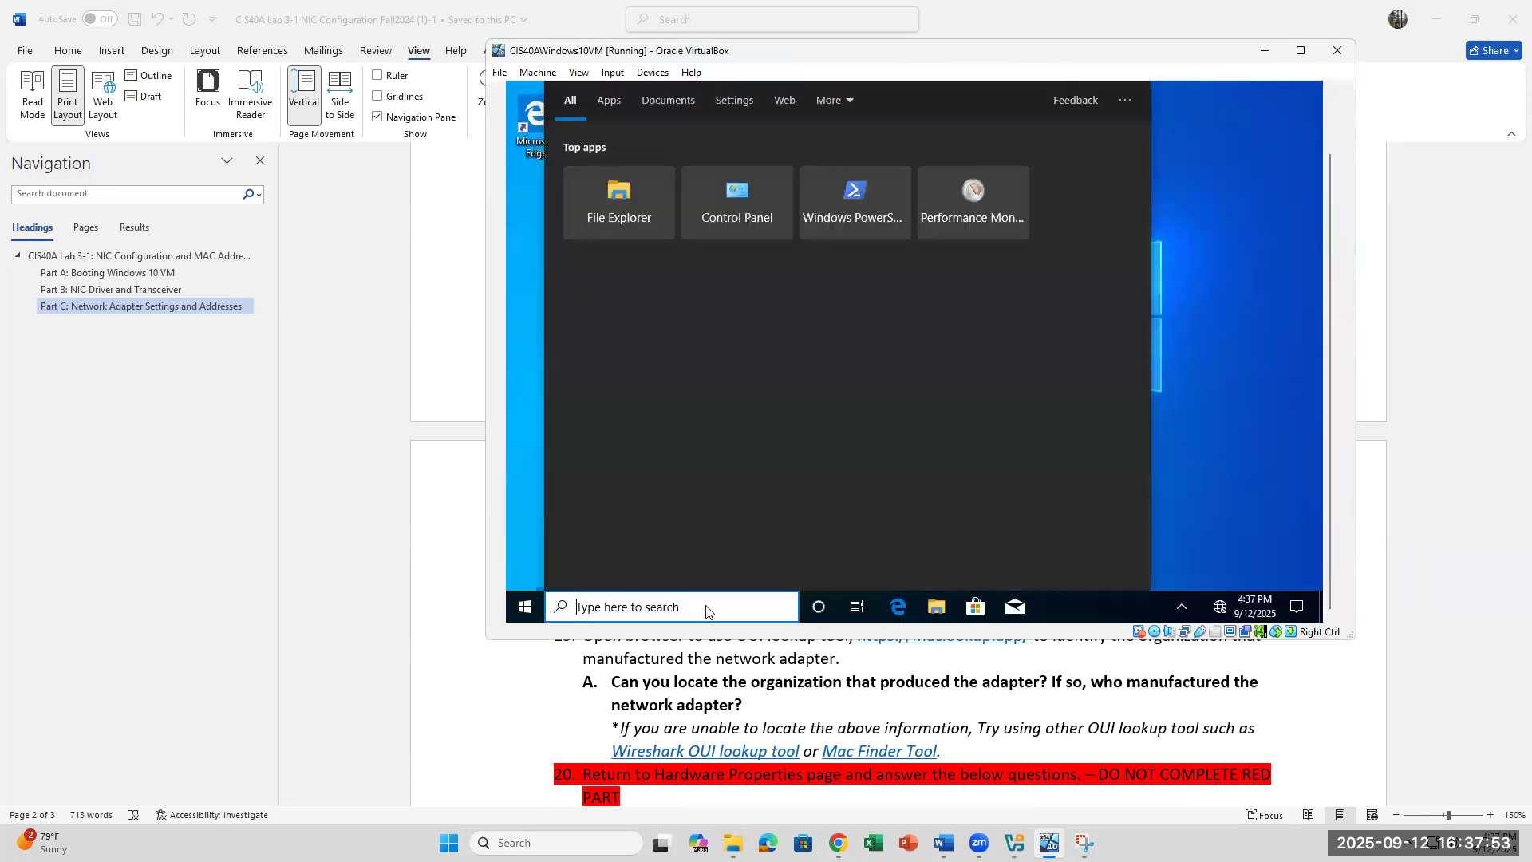
pyautogui.rightClick(540, 611)
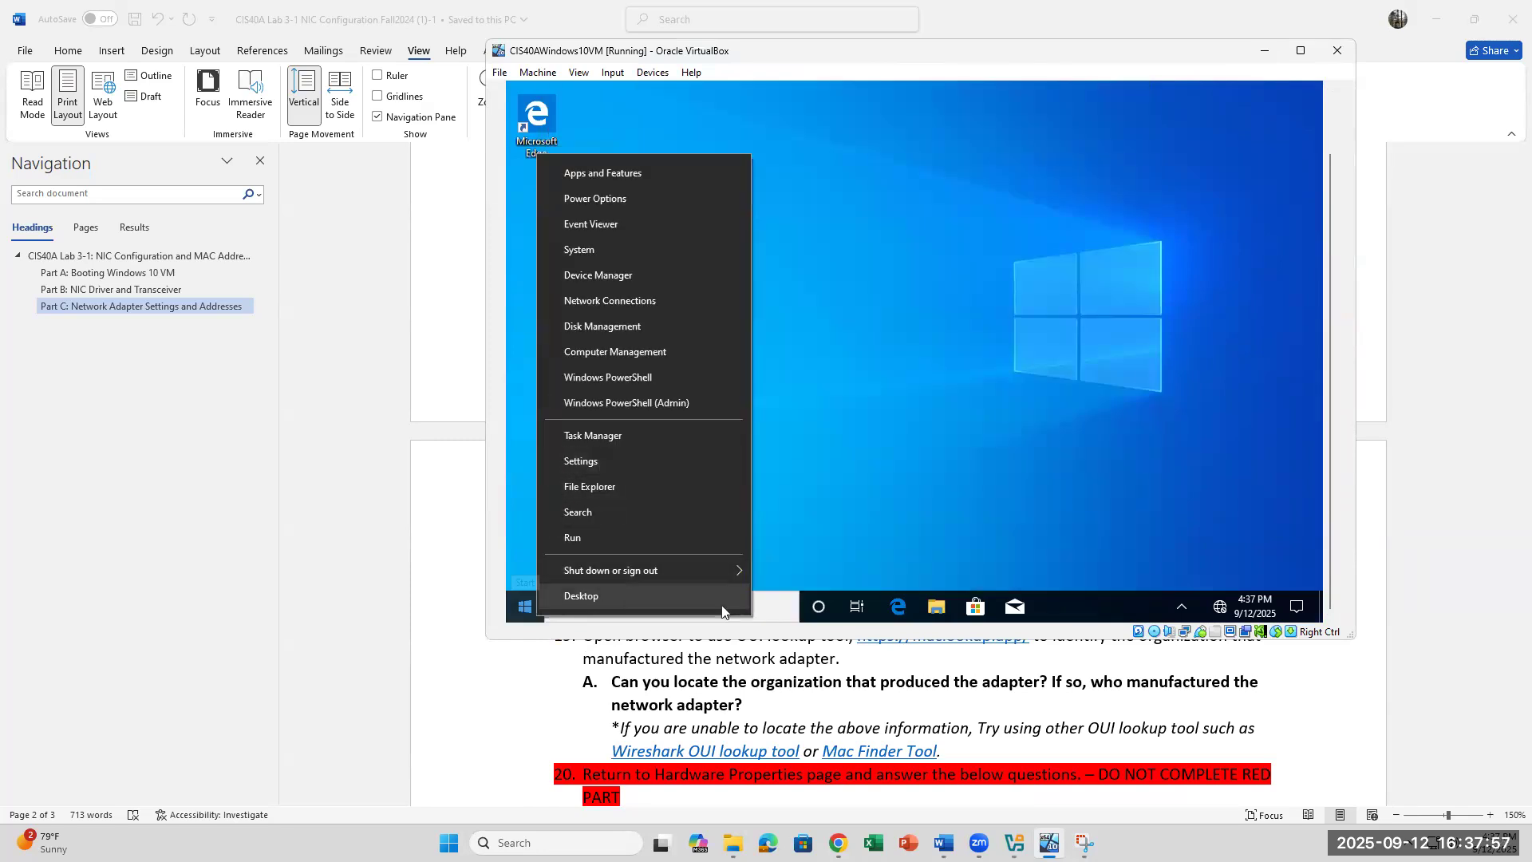
pyautogui.click(758, 616)
pyautogui.write('SETTINGS')
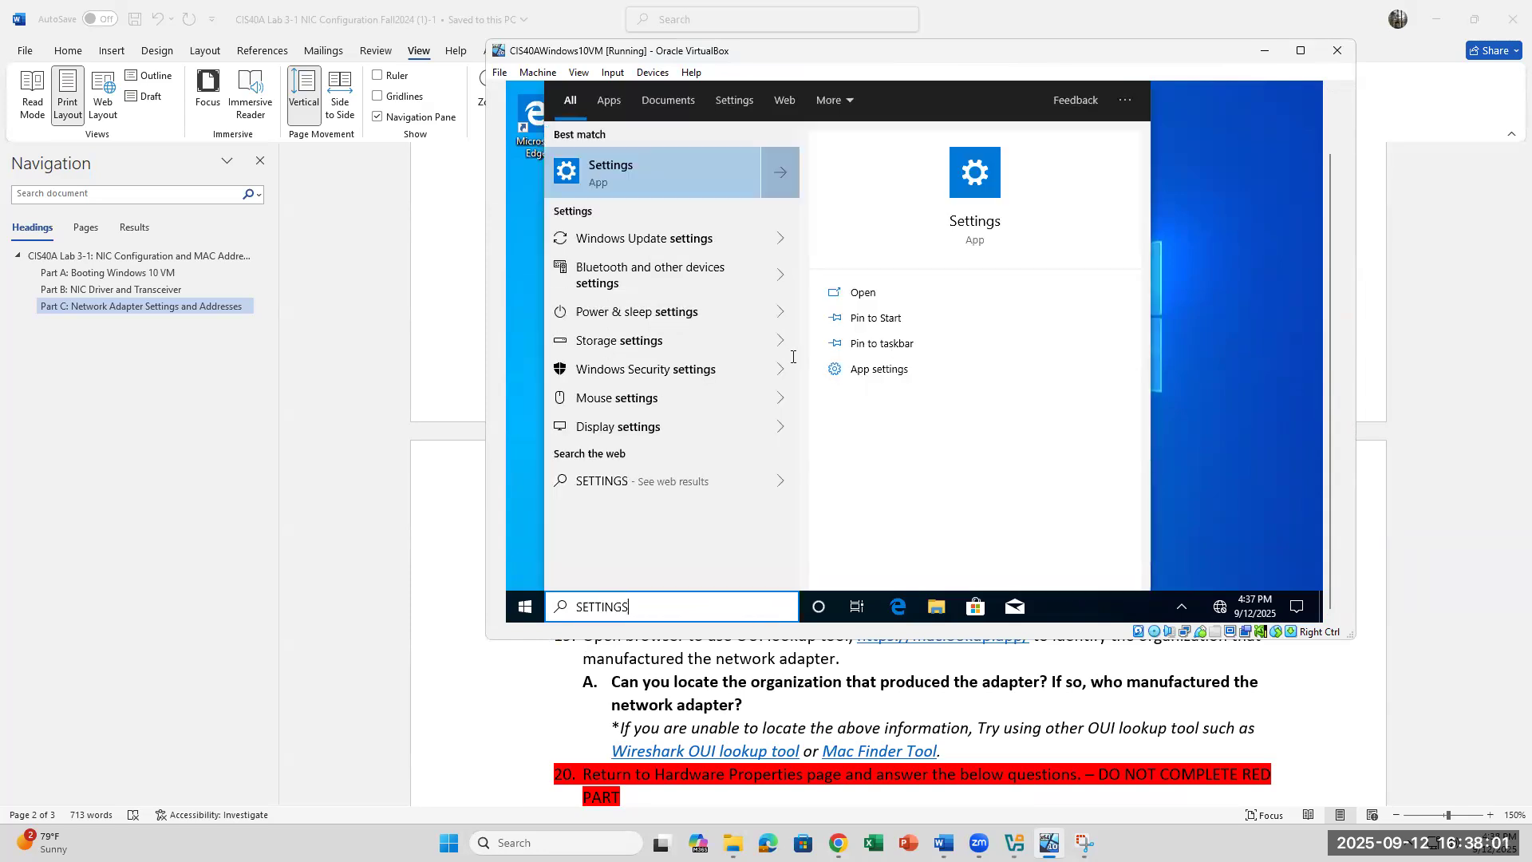
pyautogui.press('Return')
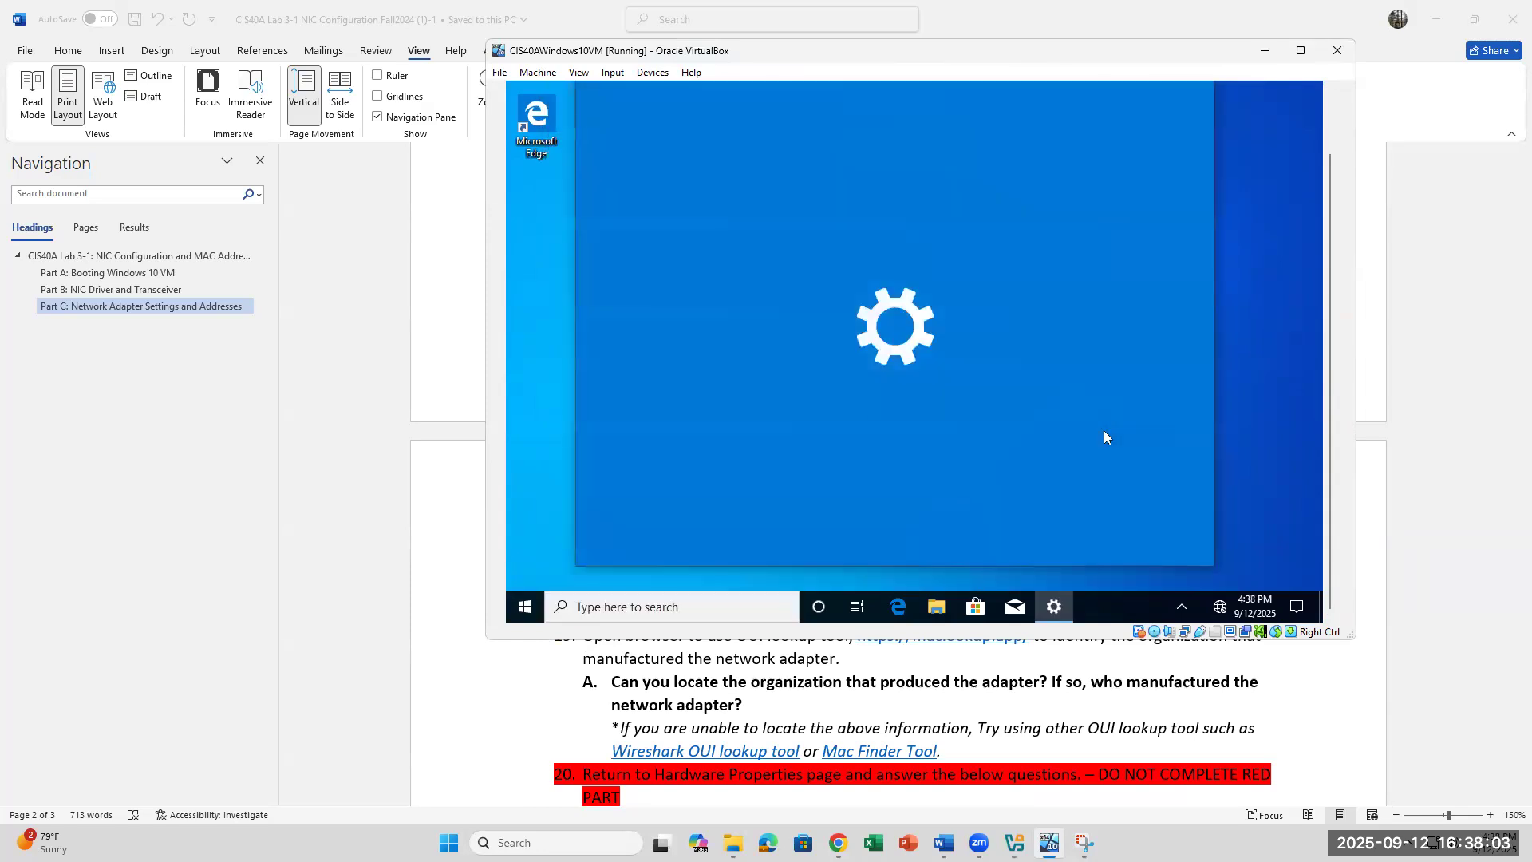
# Step: Select 'Network & Internet' in step 17 of the lab document, then return to the VM
pyautogui.click(898, 657)
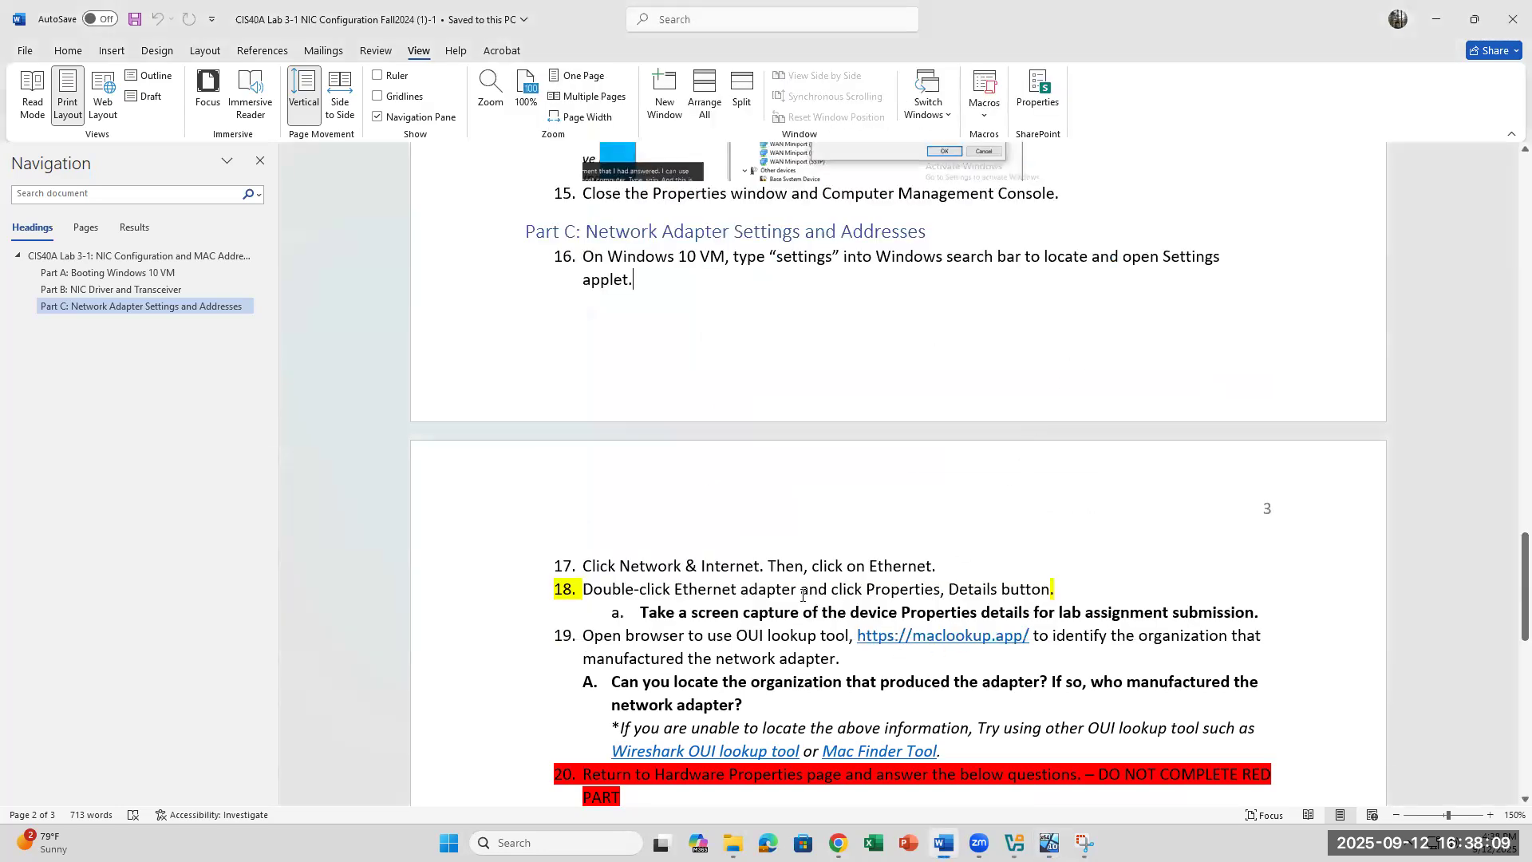
pyautogui.moveTo(626, 565); pyautogui.dragTo(762, 566)
pyautogui.click(948, 566)
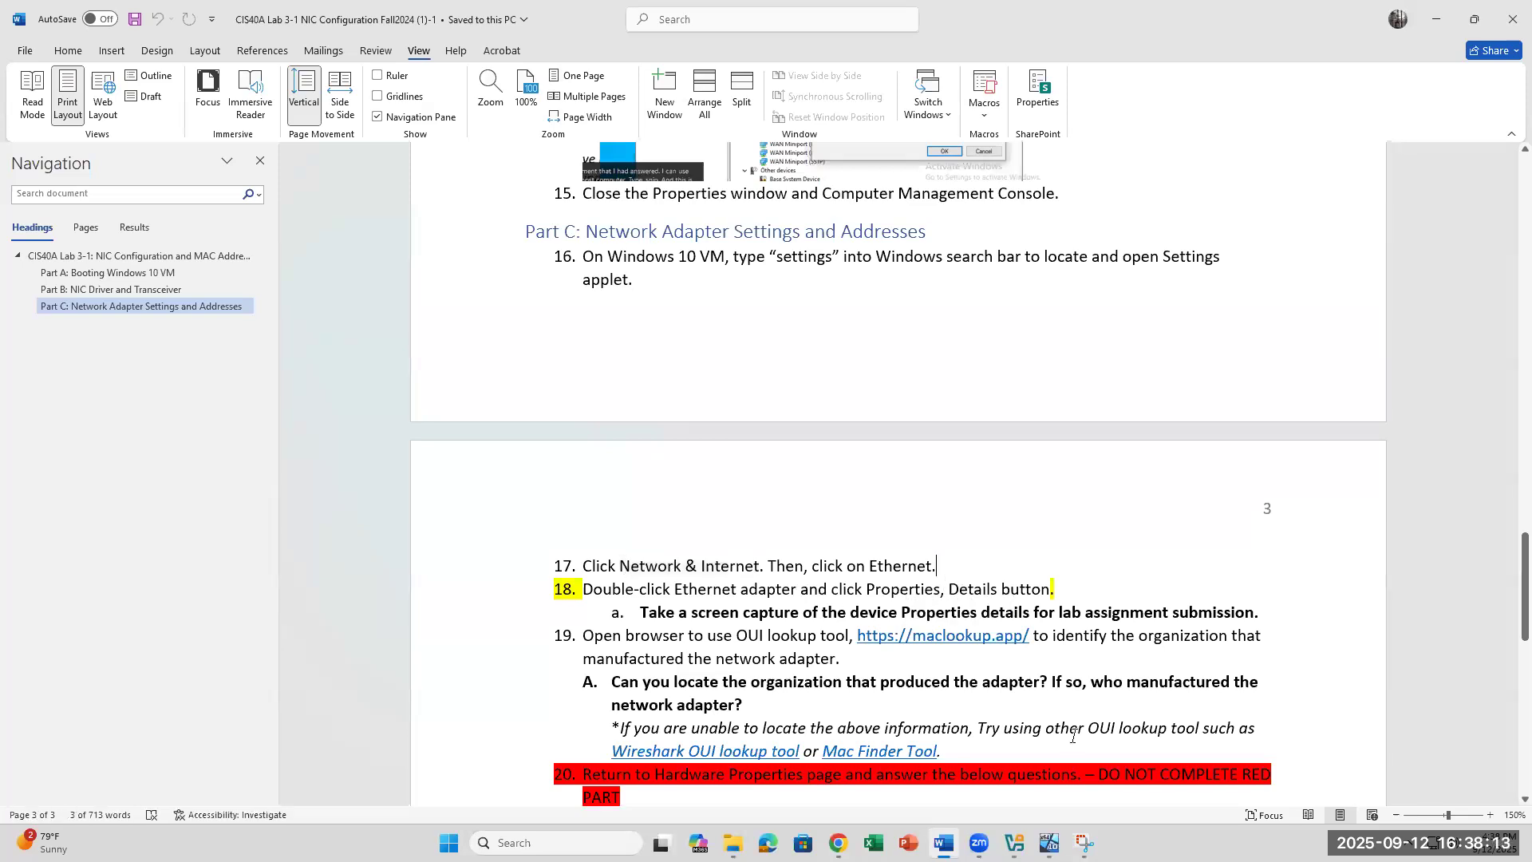
pyautogui.click(1050, 843)
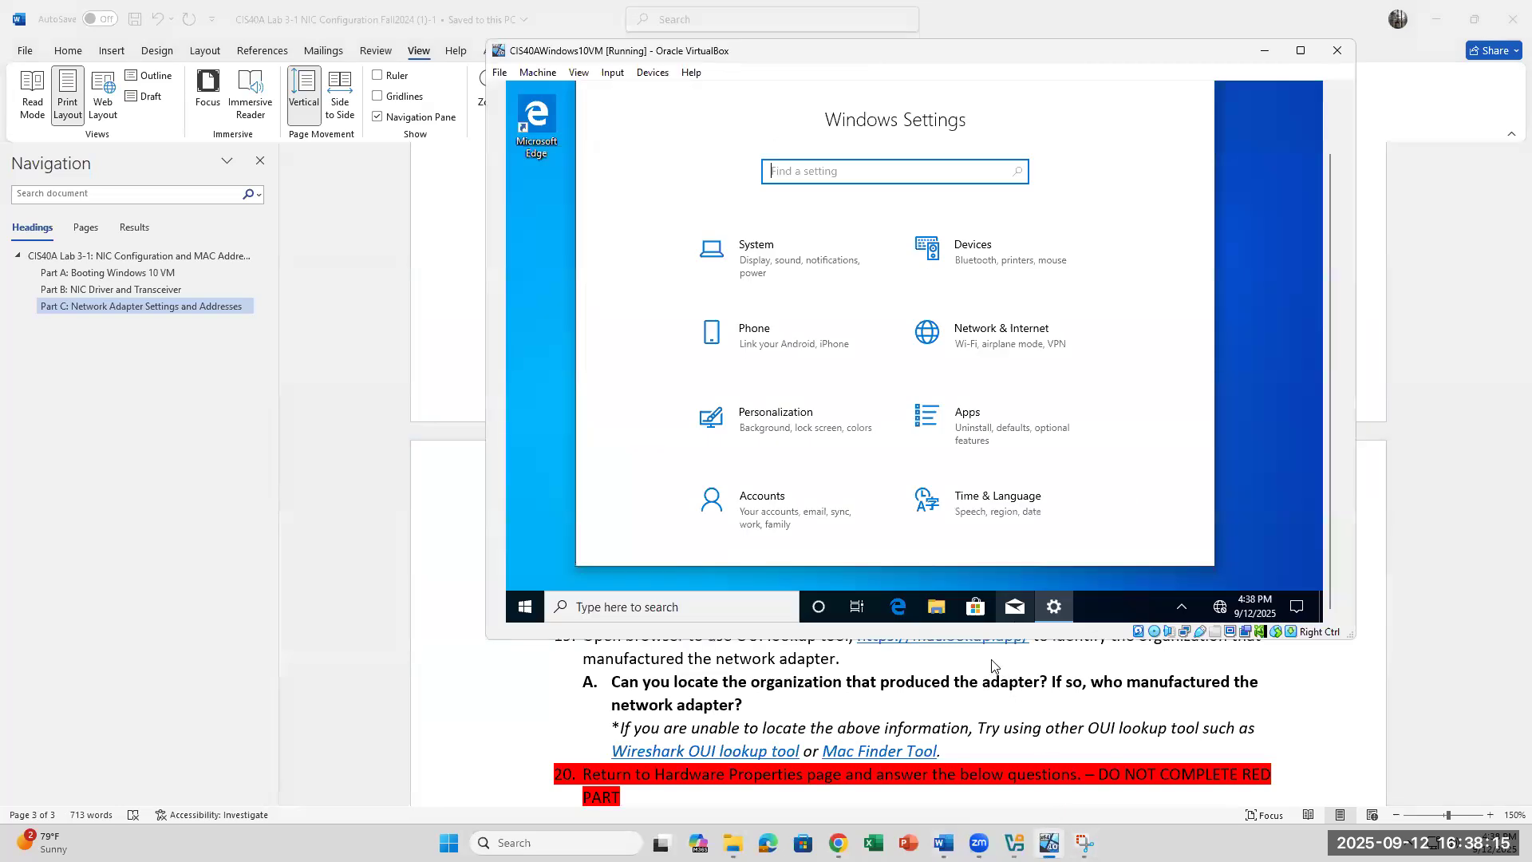
# Step: Go to Network & Internet > Ethernet in the VM's Settings, checking it against step 18 in Word
pyautogui.click(1027, 328)
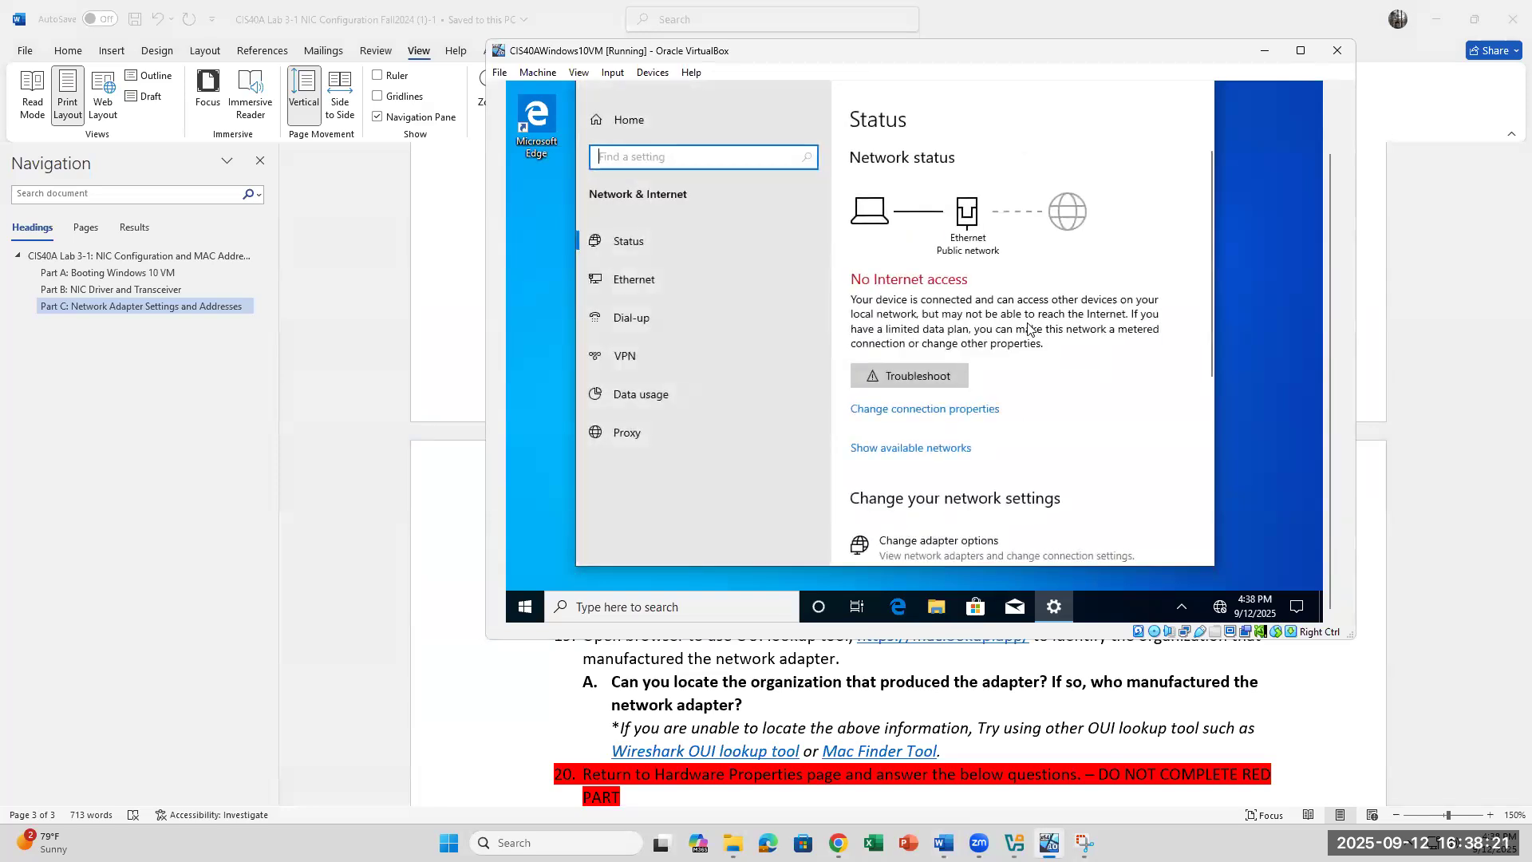
pyautogui.click(647, 280)
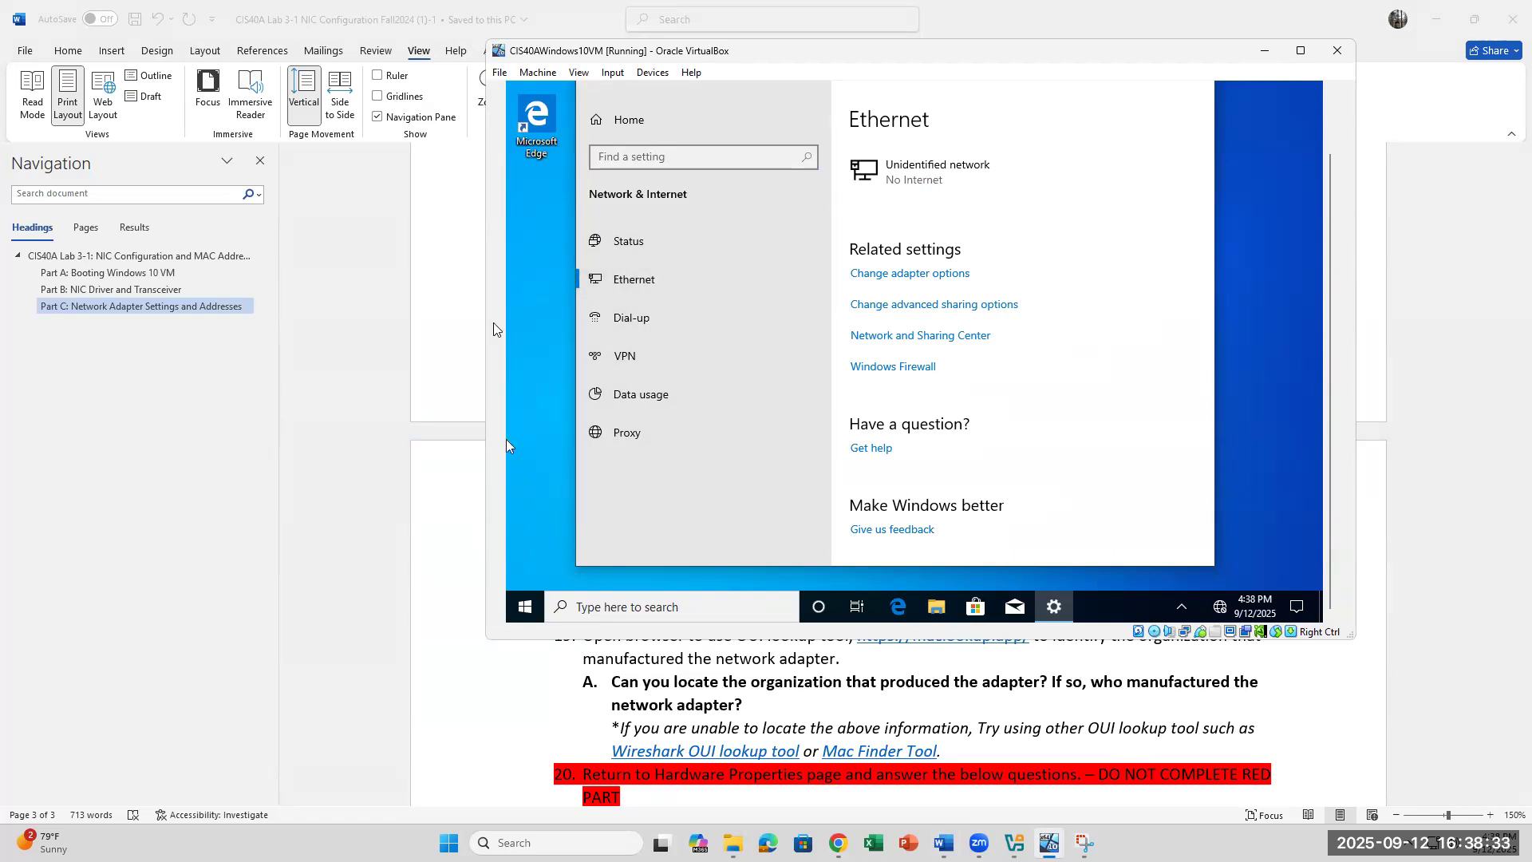
pyautogui.click(428, 518)
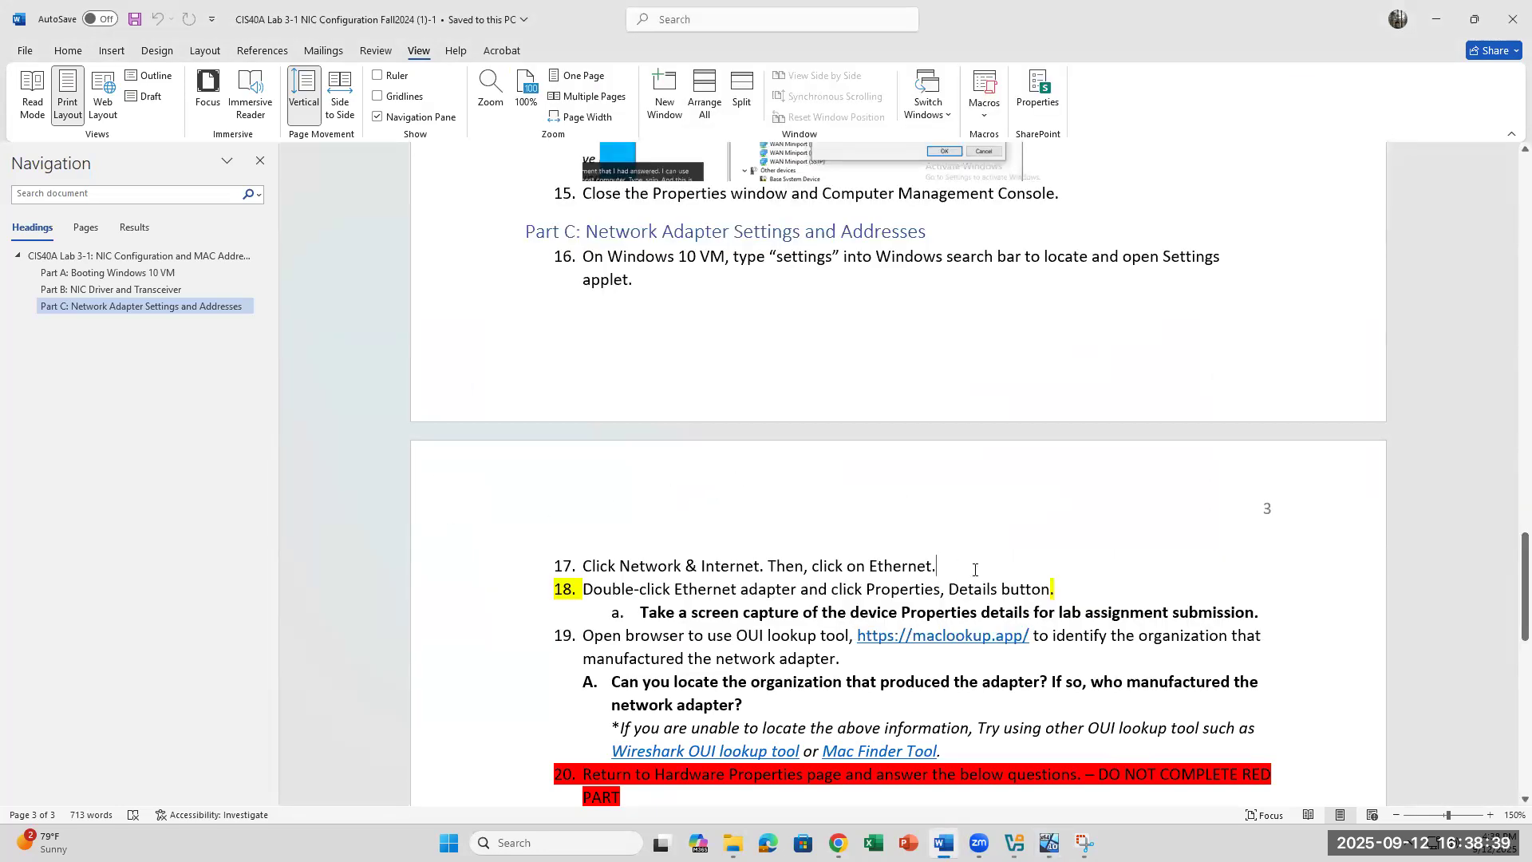
pyautogui.moveTo(605, 590); pyautogui.dragTo(1068, 589)
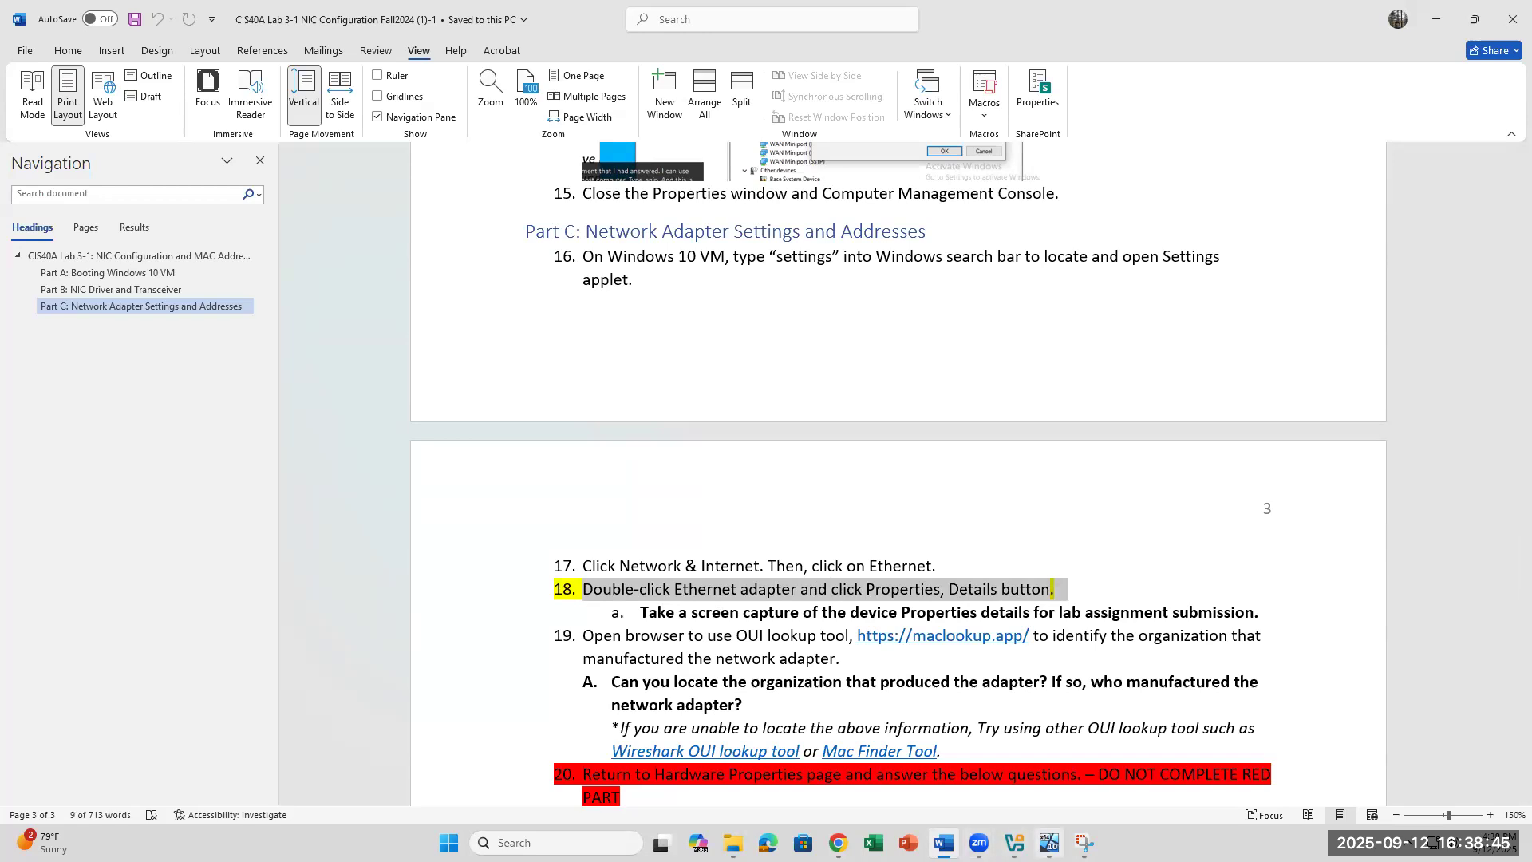
pyautogui.click(1050, 842)
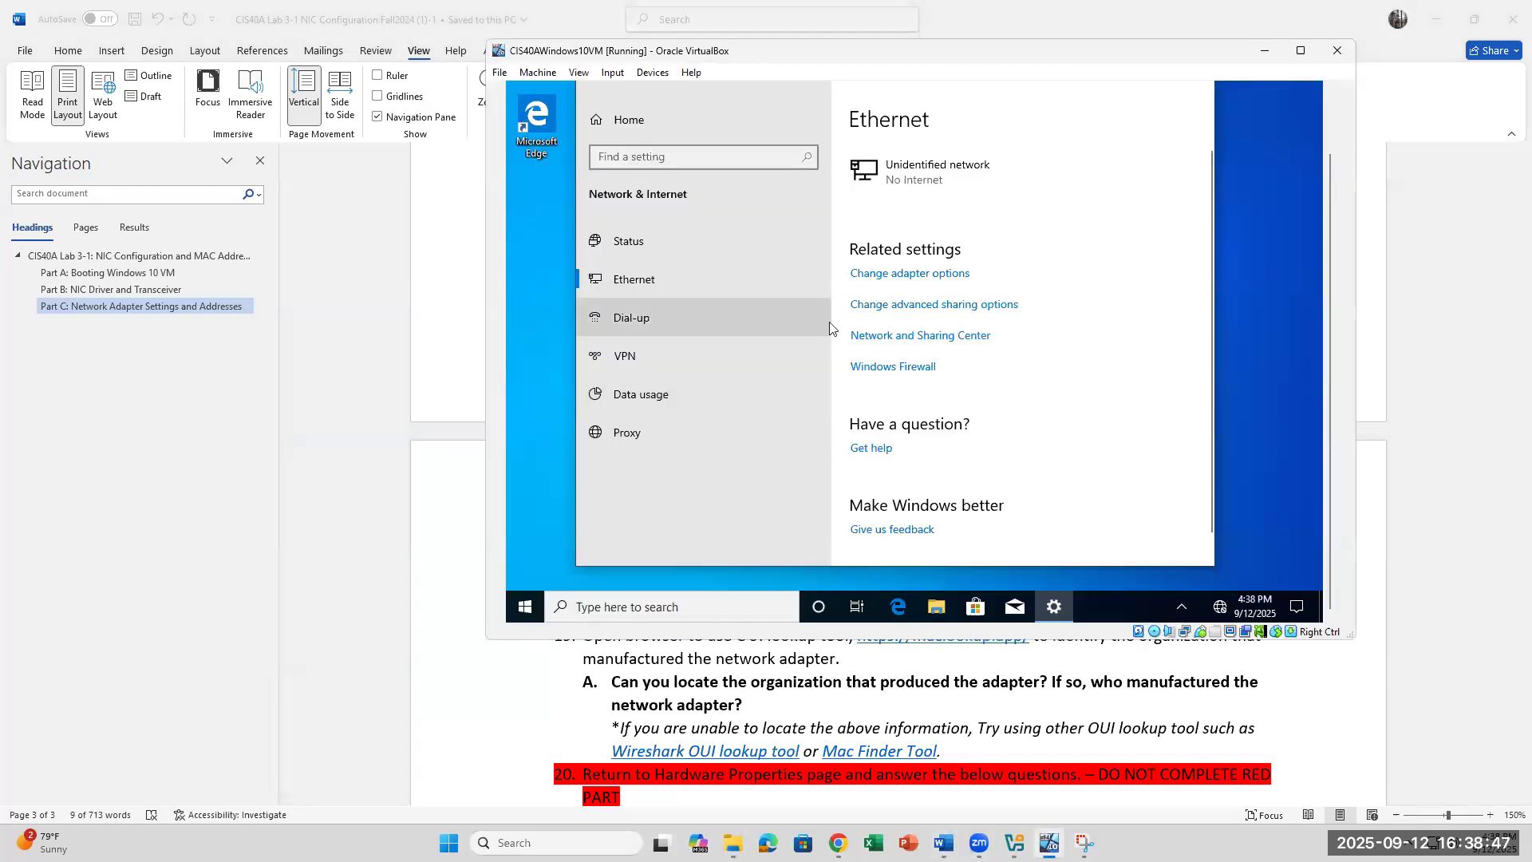
pyautogui.click(716, 285)
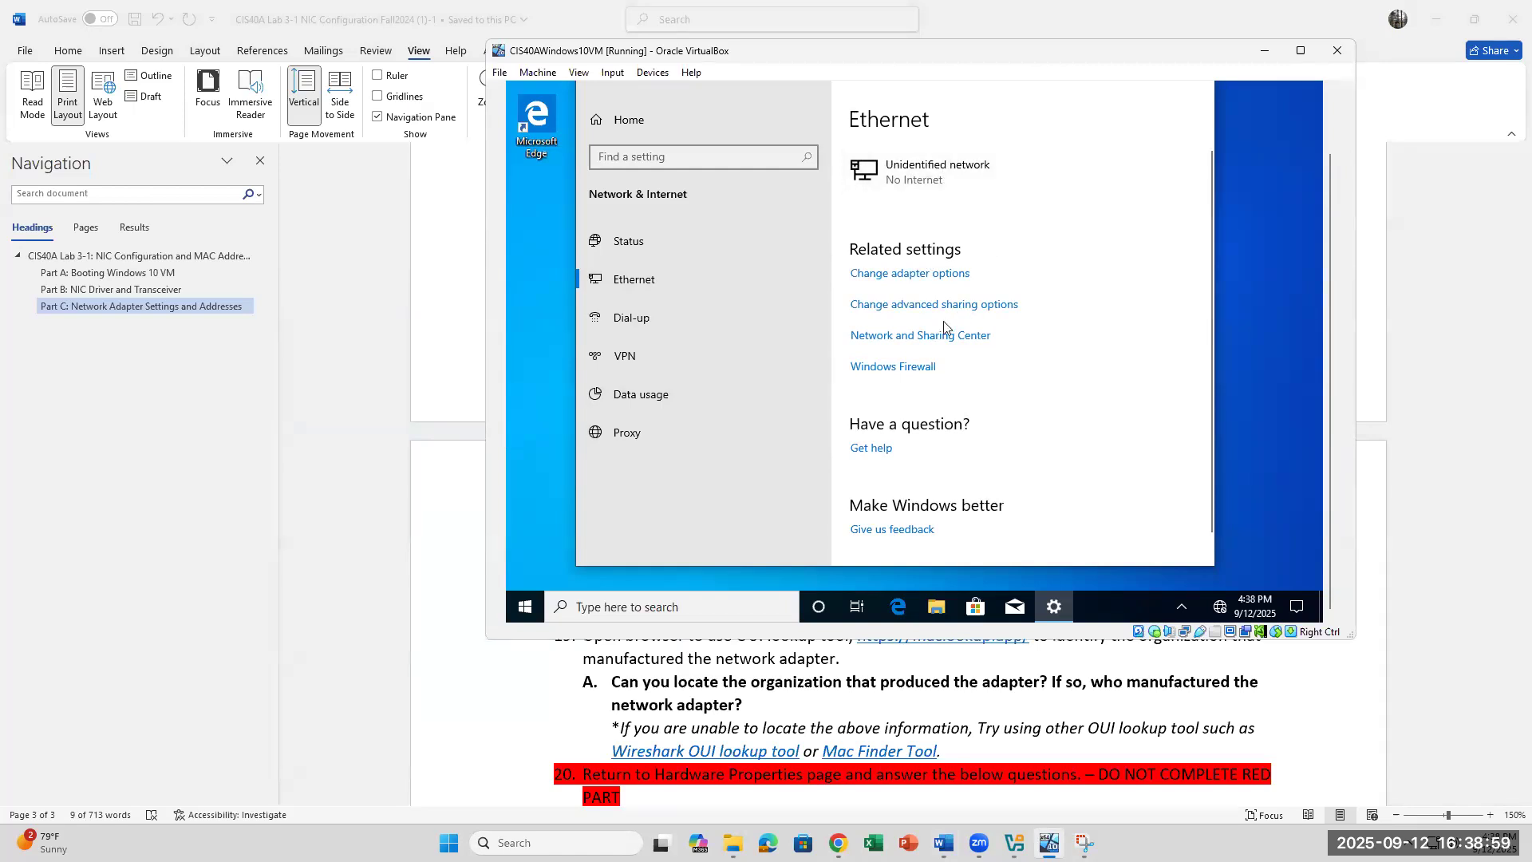
# Step: Open Change adapter options to view the Network Connections list, then close it
pyautogui.click(951, 275)
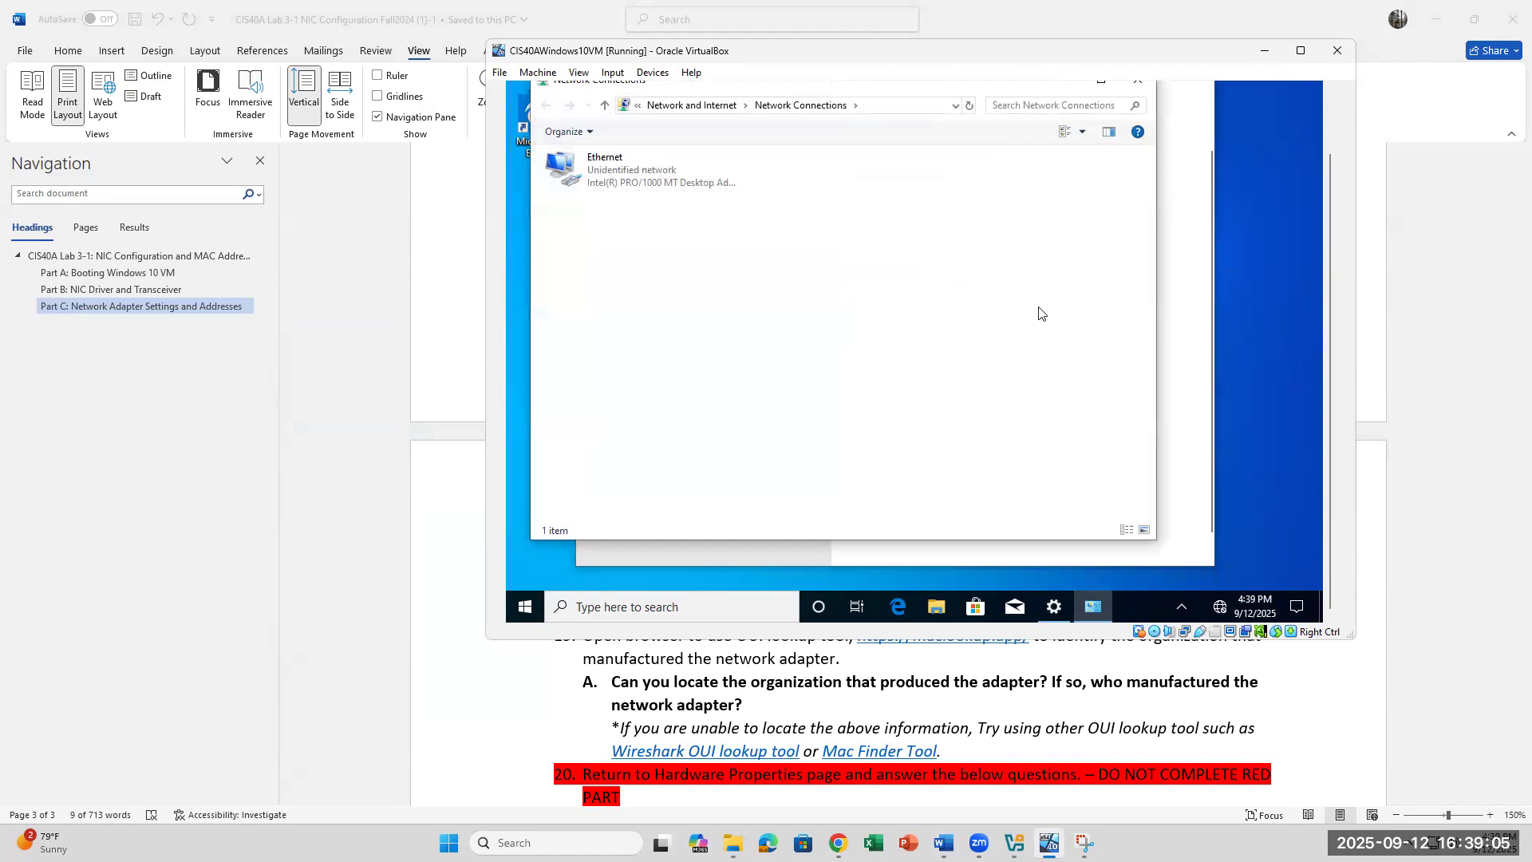
pyautogui.click(1139, 80)
# Step: Select the words 'click Ethernet adapter' in step 18 of the lab document
pyautogui.tripleClick(611, 589)
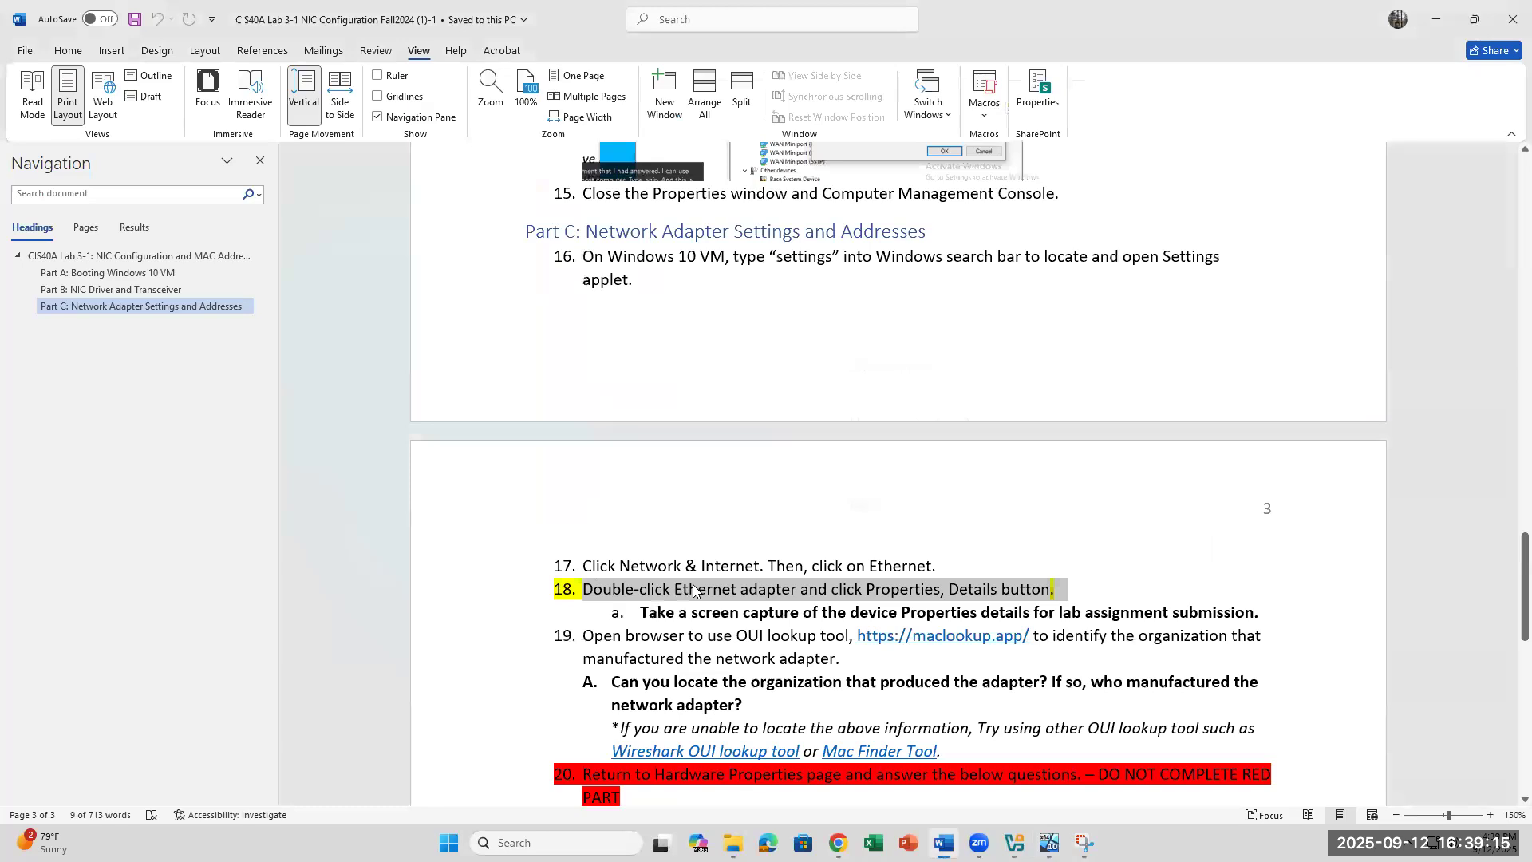
pyautogui.click(923, 557)
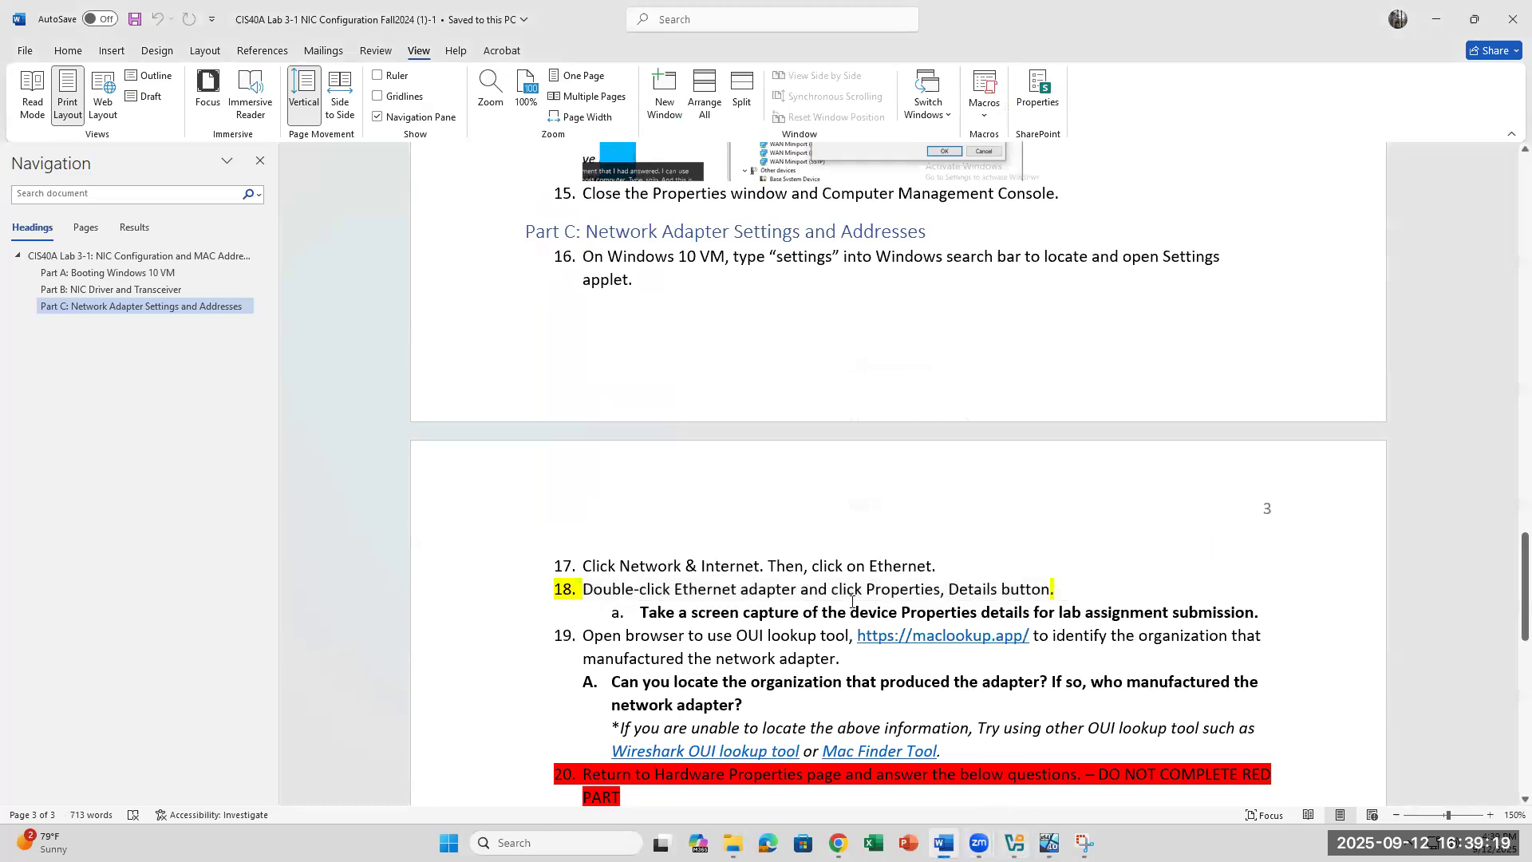
pyautogui.moveTo(749, 586); pyautogui.dragTo(642, 589)
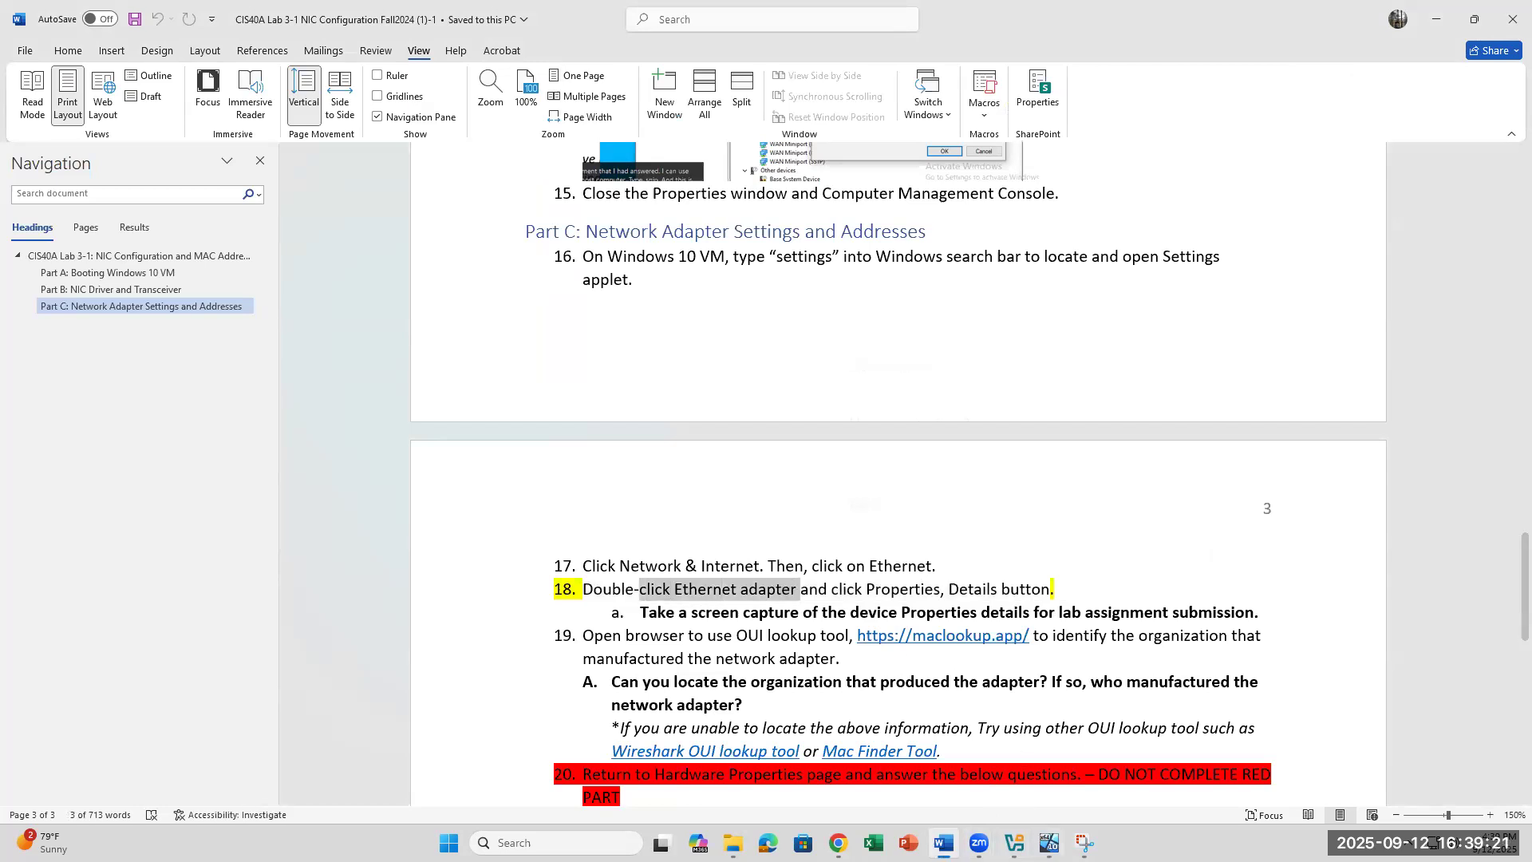
# Step: Reopen Network Connections, open the Ethernet adapter's Properties, then close the dialog
pyautogui.click(1049, 843)
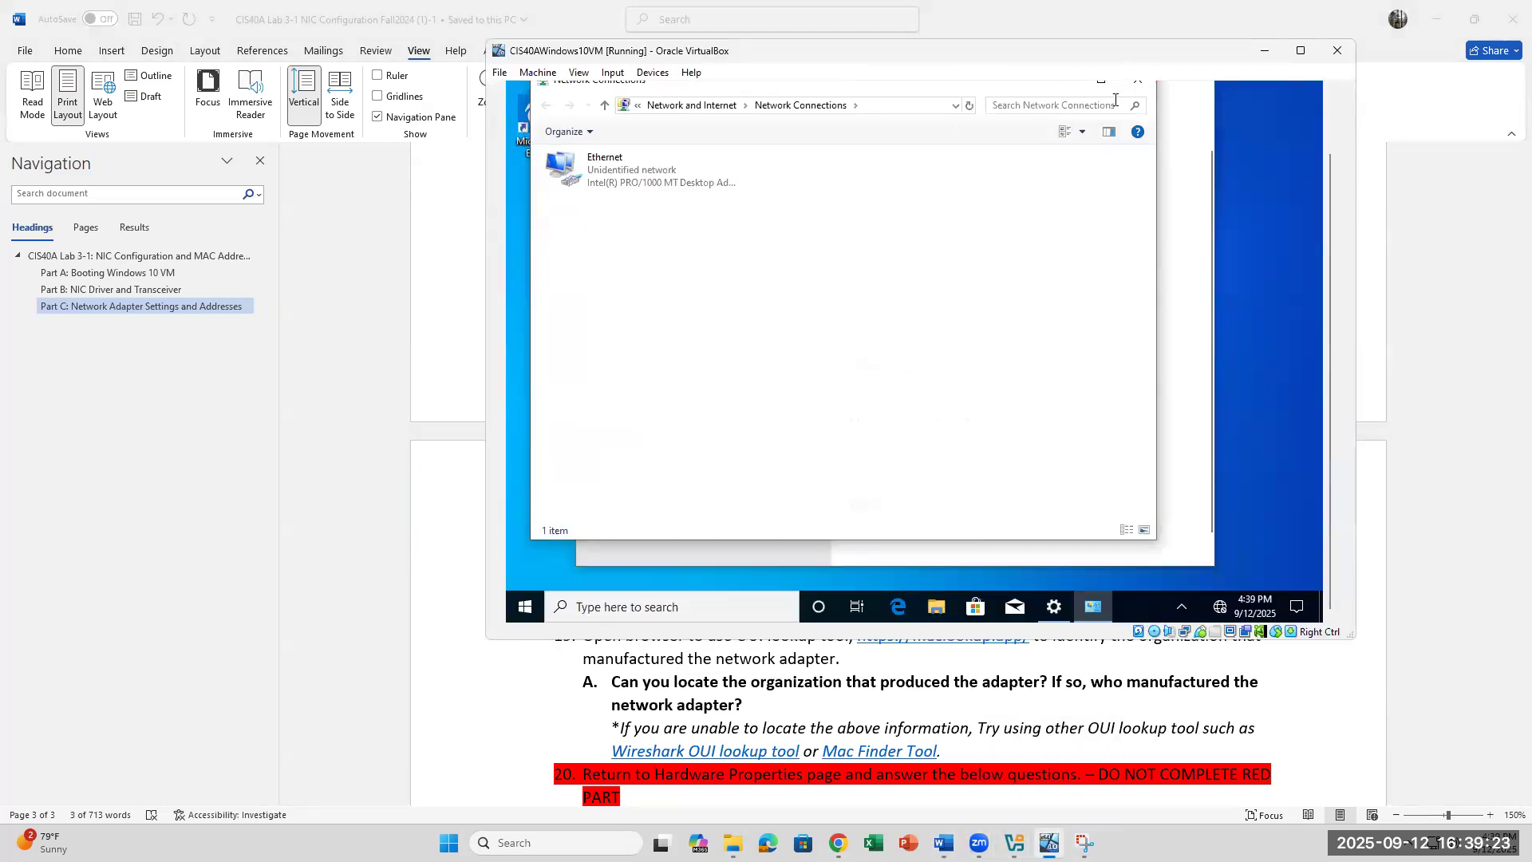
pyautogui.click(1138, 80)
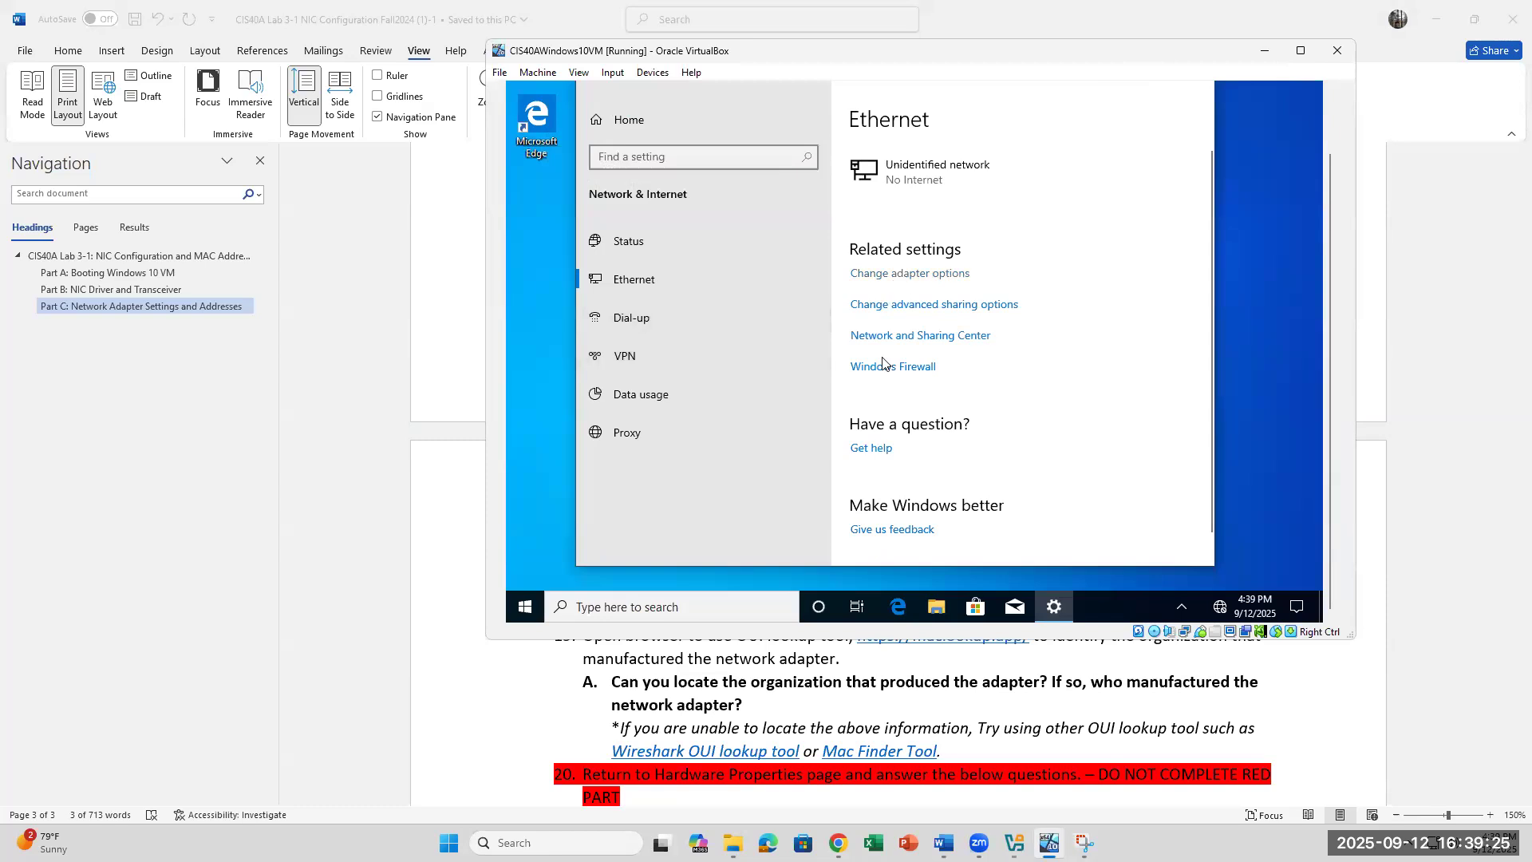
pyautogui.click(908, 277)
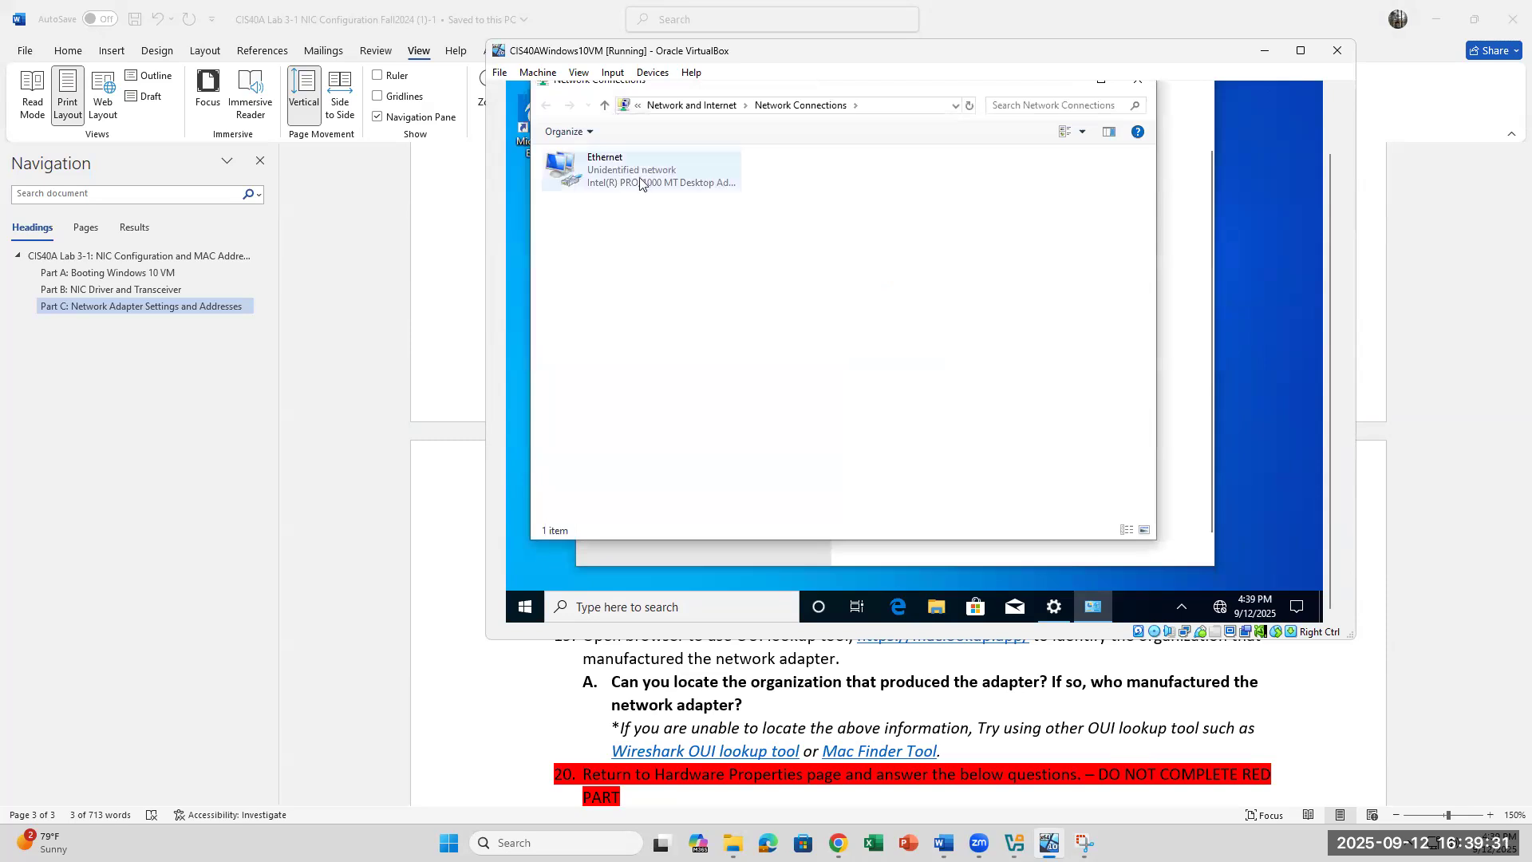
pyautogui.click(634, 183)
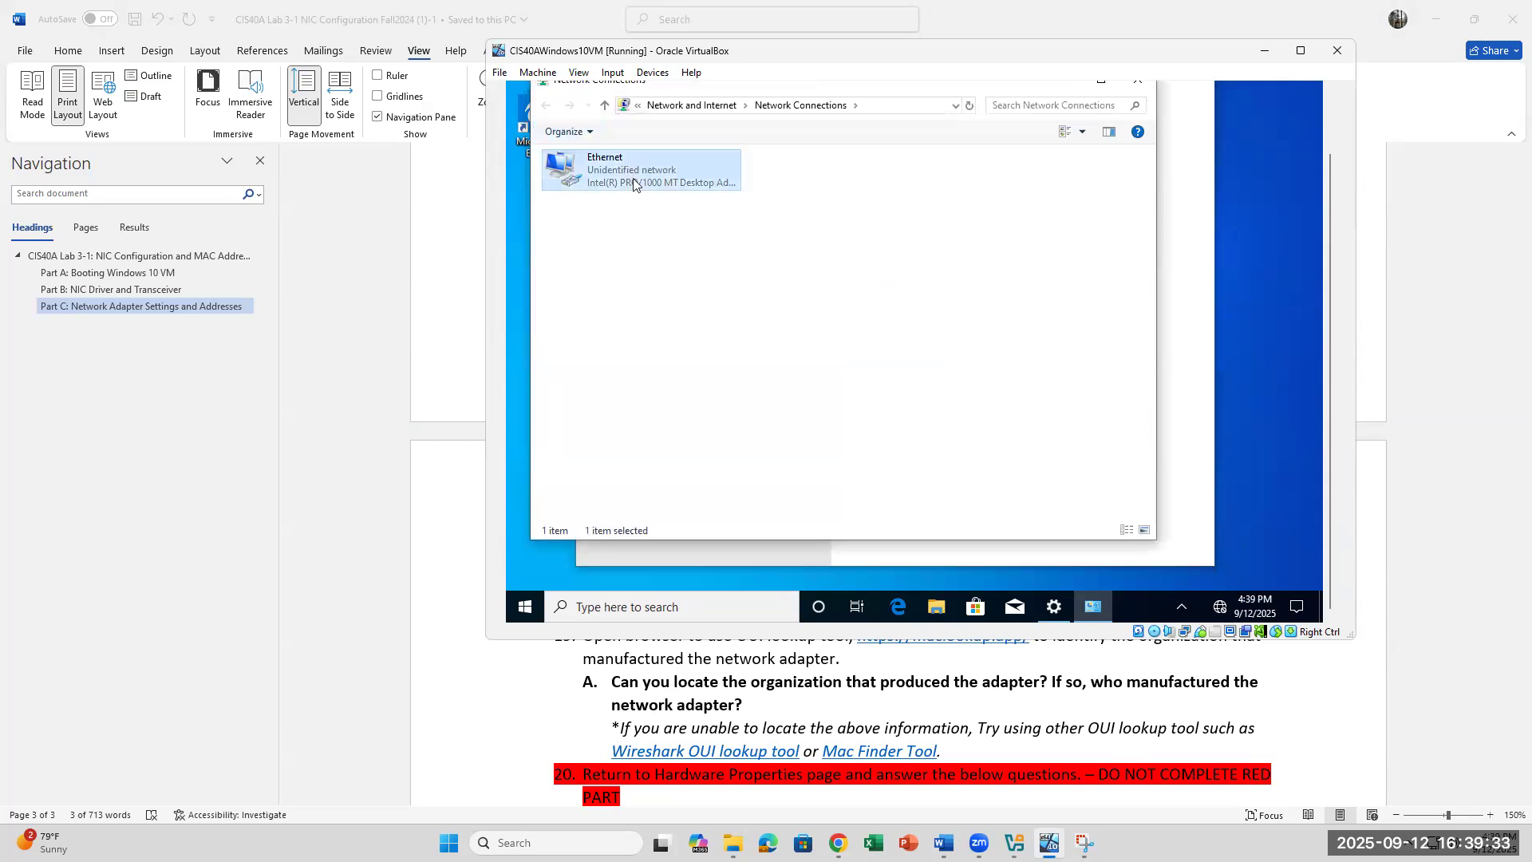
pyautogui.rightClick(633, 183)
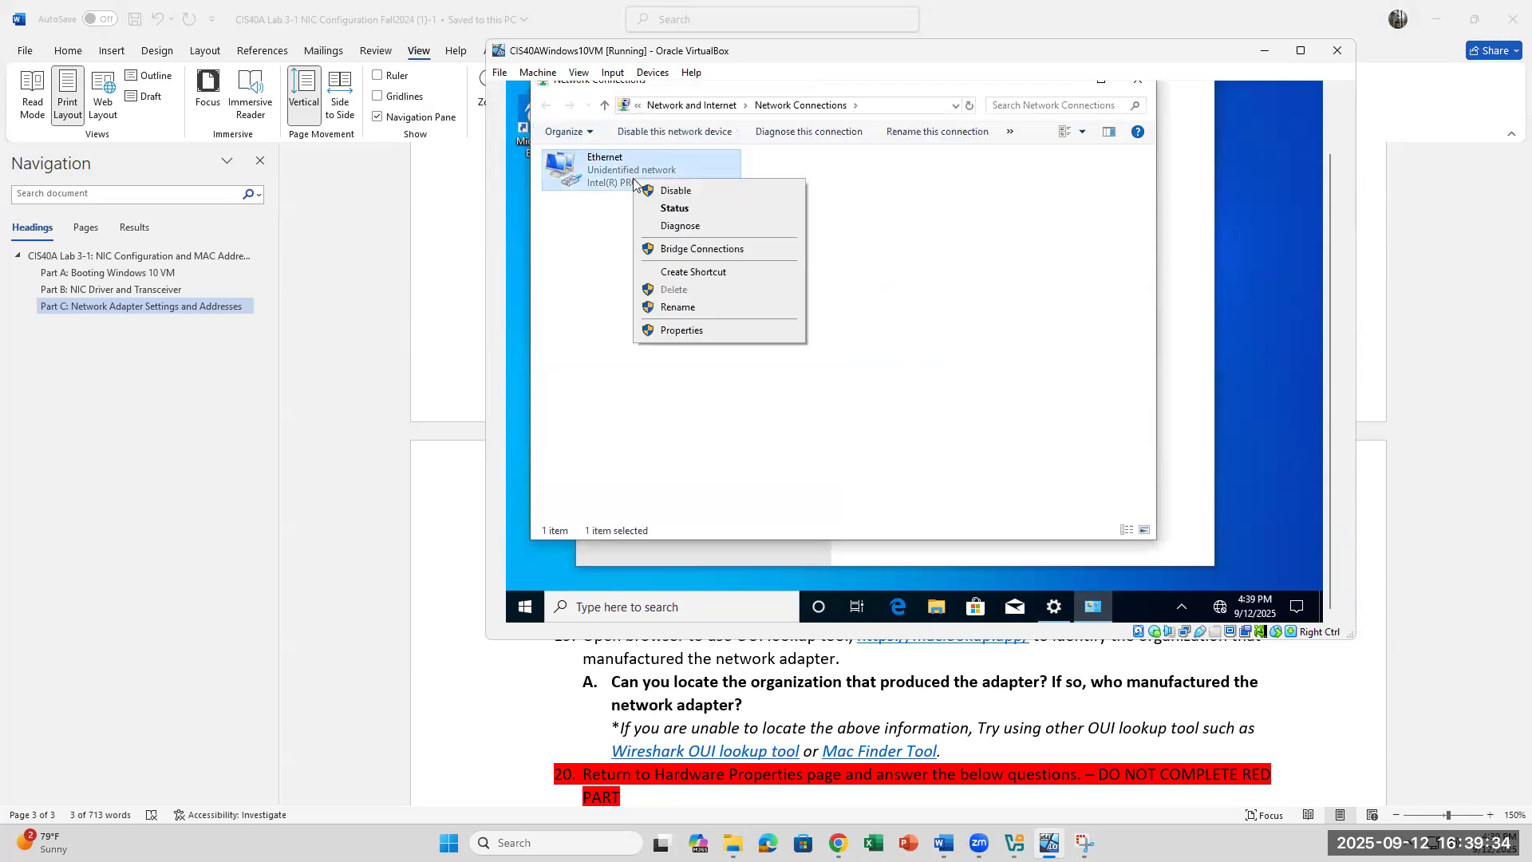
pyautogui.click(684, 331)
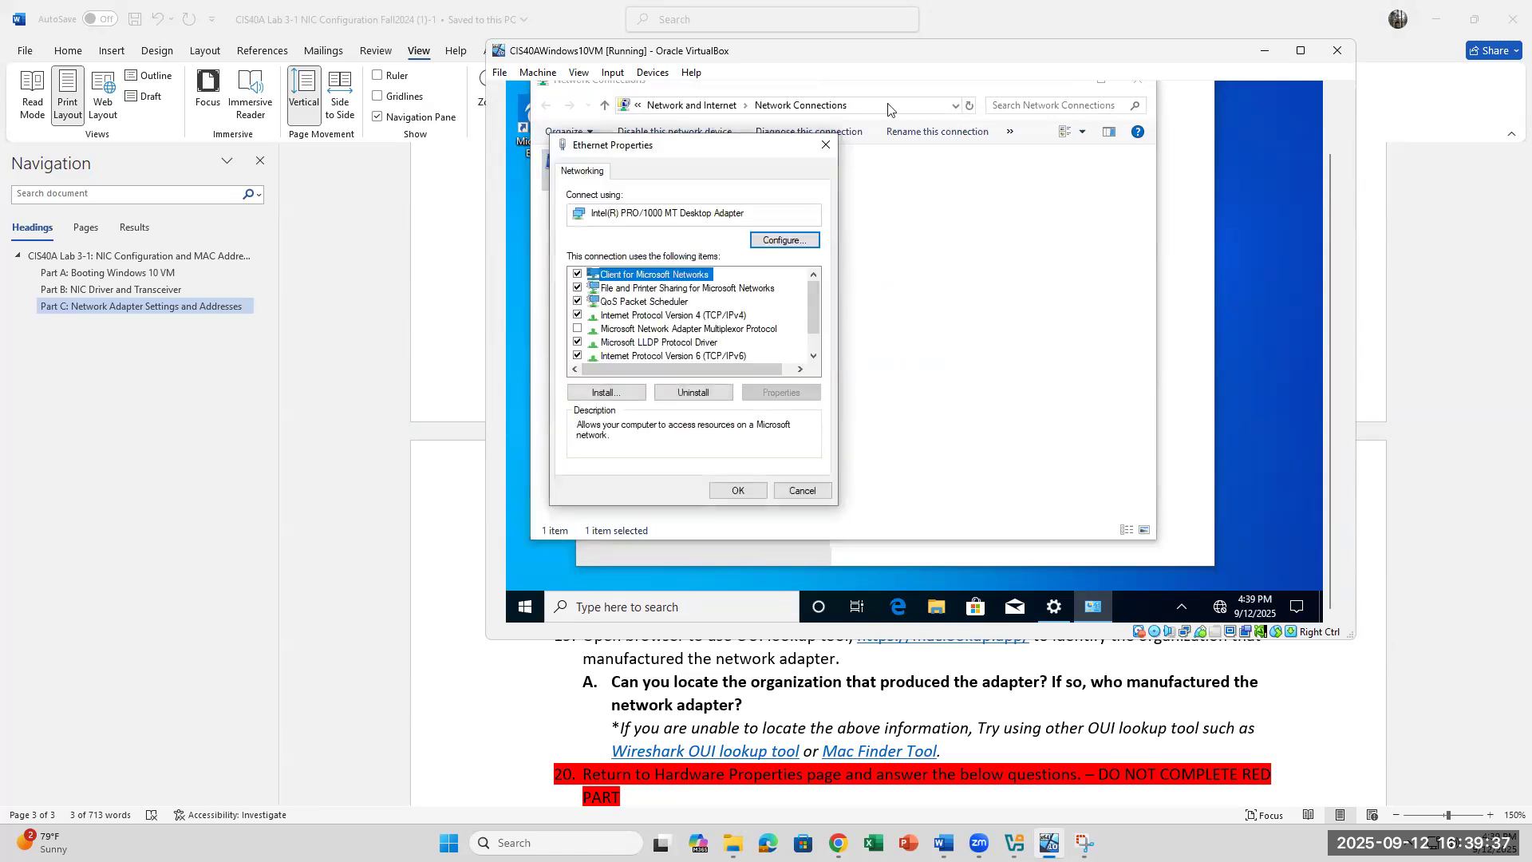
pyautogui.click(825, 145)
# Step: Append 'Click Change Adapter Options on the right side.' to the end of step 17
pyautogui.click(1212, 671)
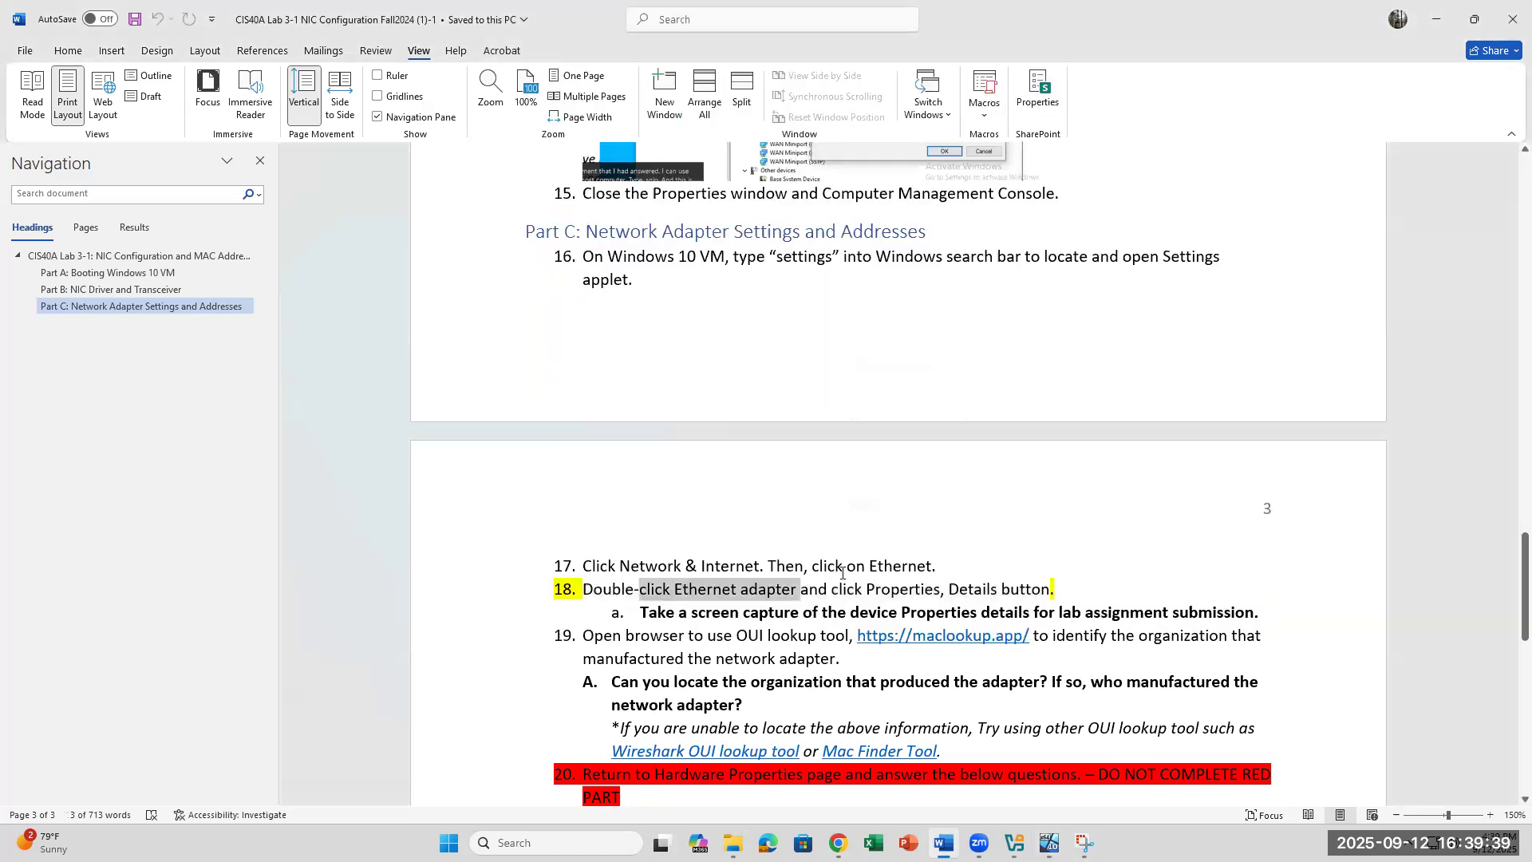
pyautogui.click(799, 593)
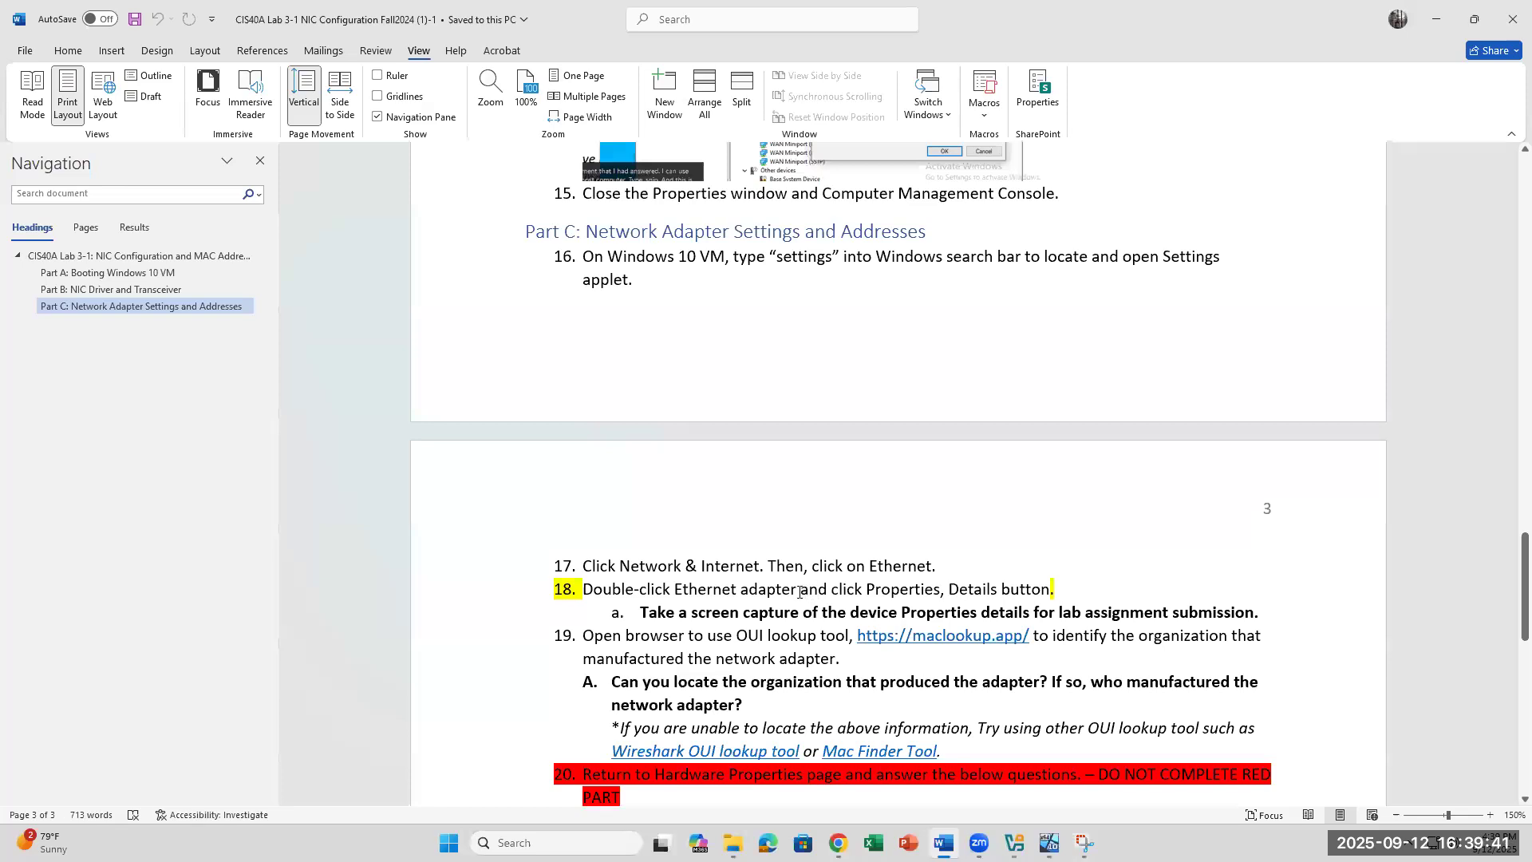
pyautogui.click(945, 566)
pyautogui.write('Click ')
pyautogui.write('Change Adap')
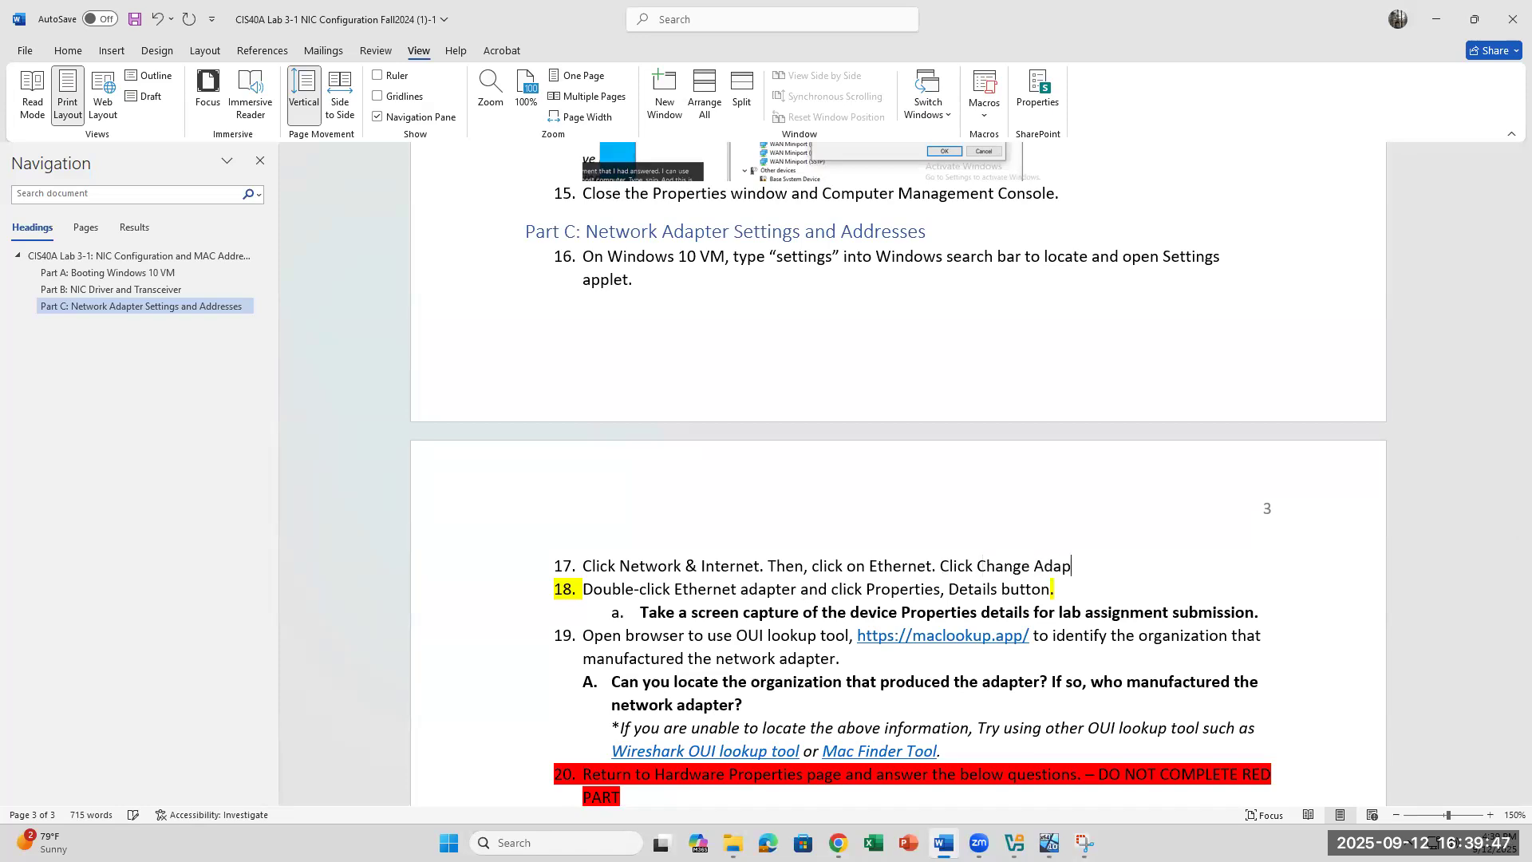
pyautogui.write('ter Options on the right side.')
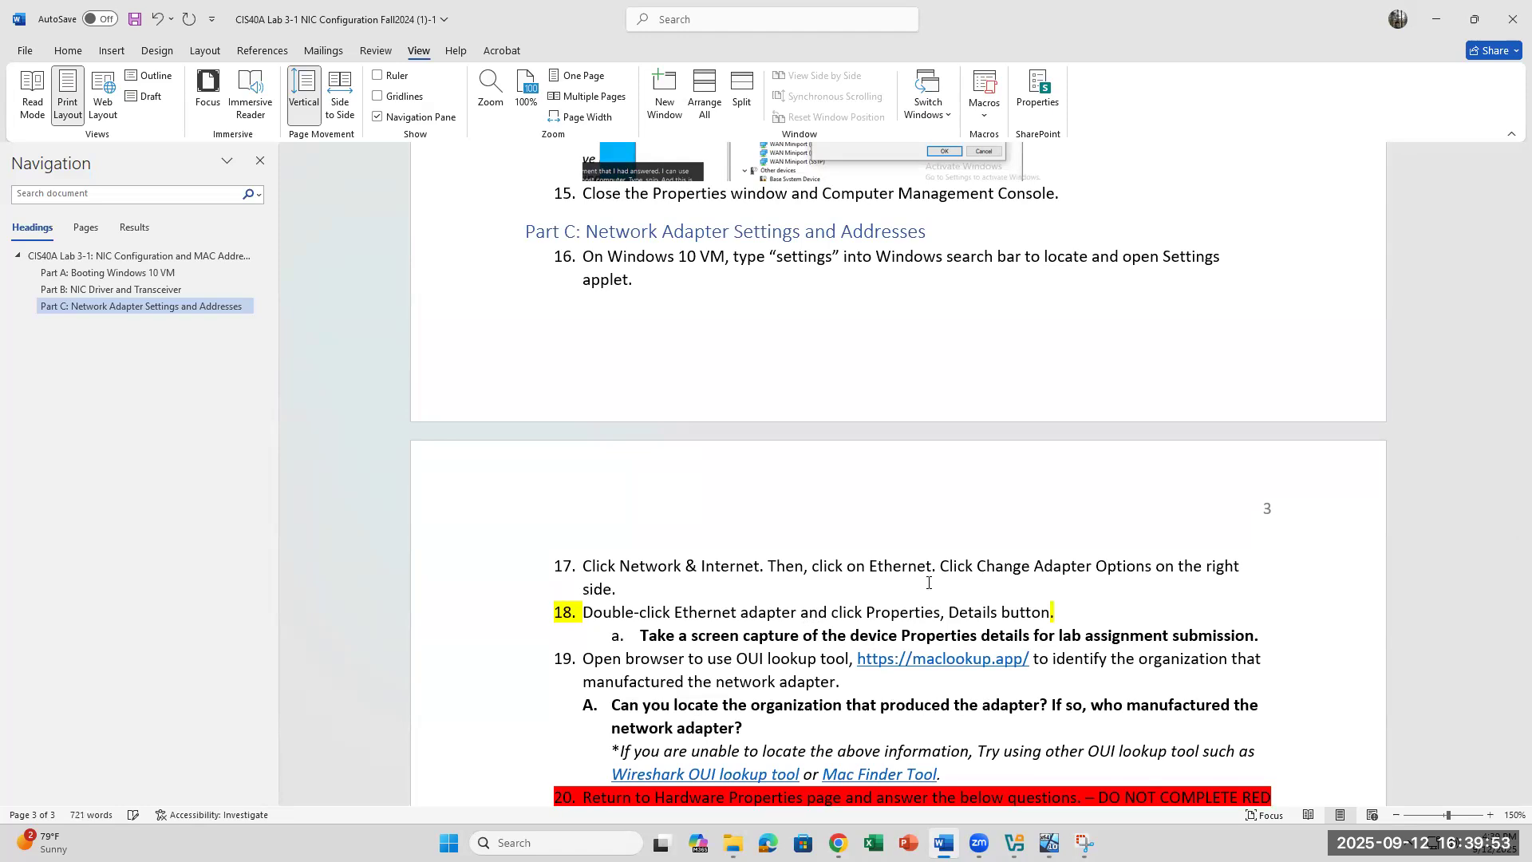
pyautogui.moveTo(941, 564); pyautogui.dragTo(952, 597)
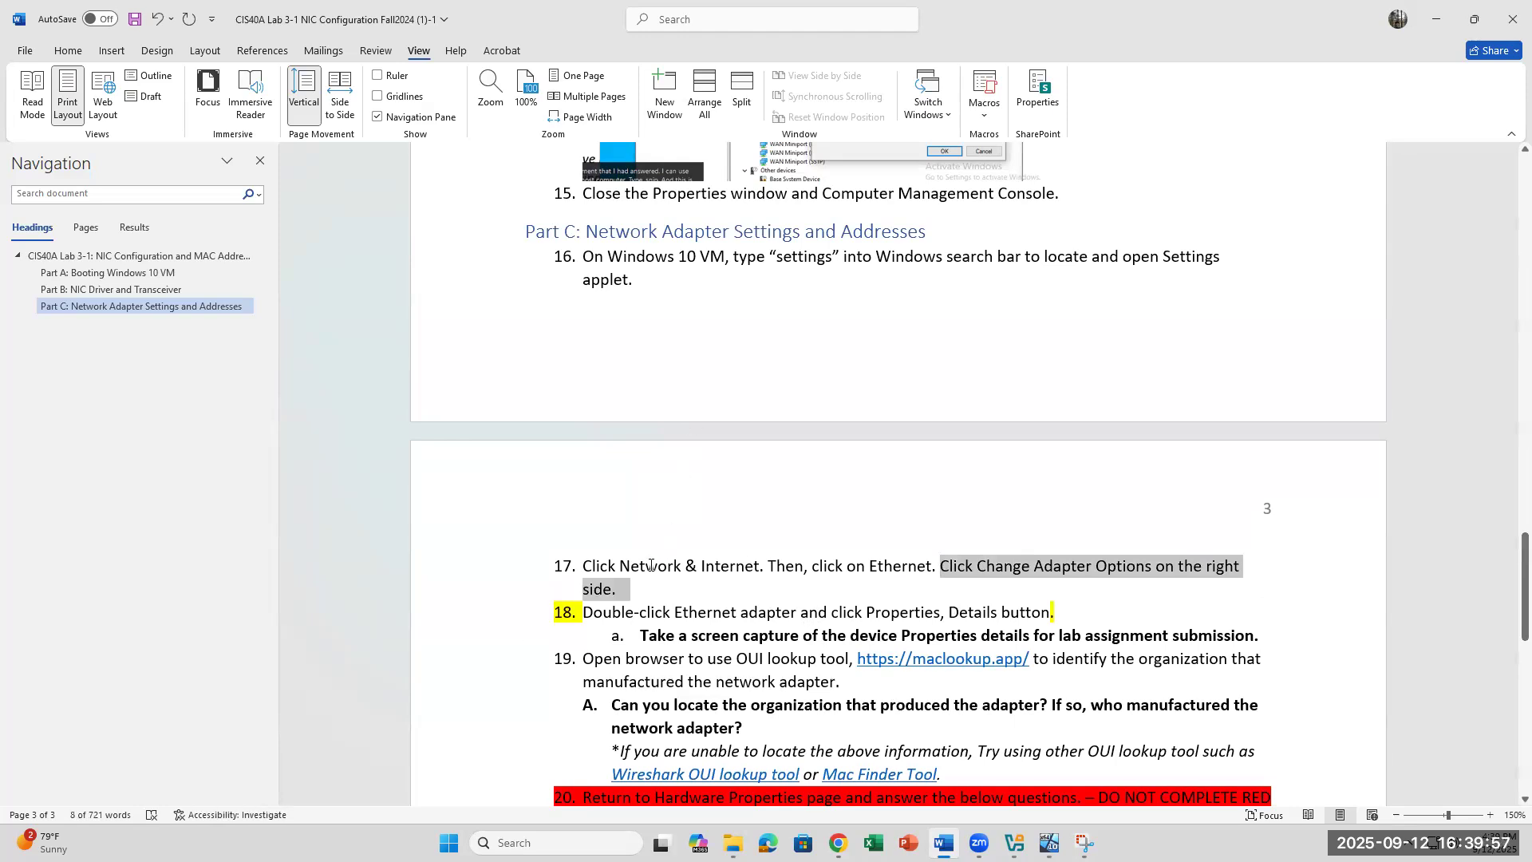
pyautogui.click(896, 569)
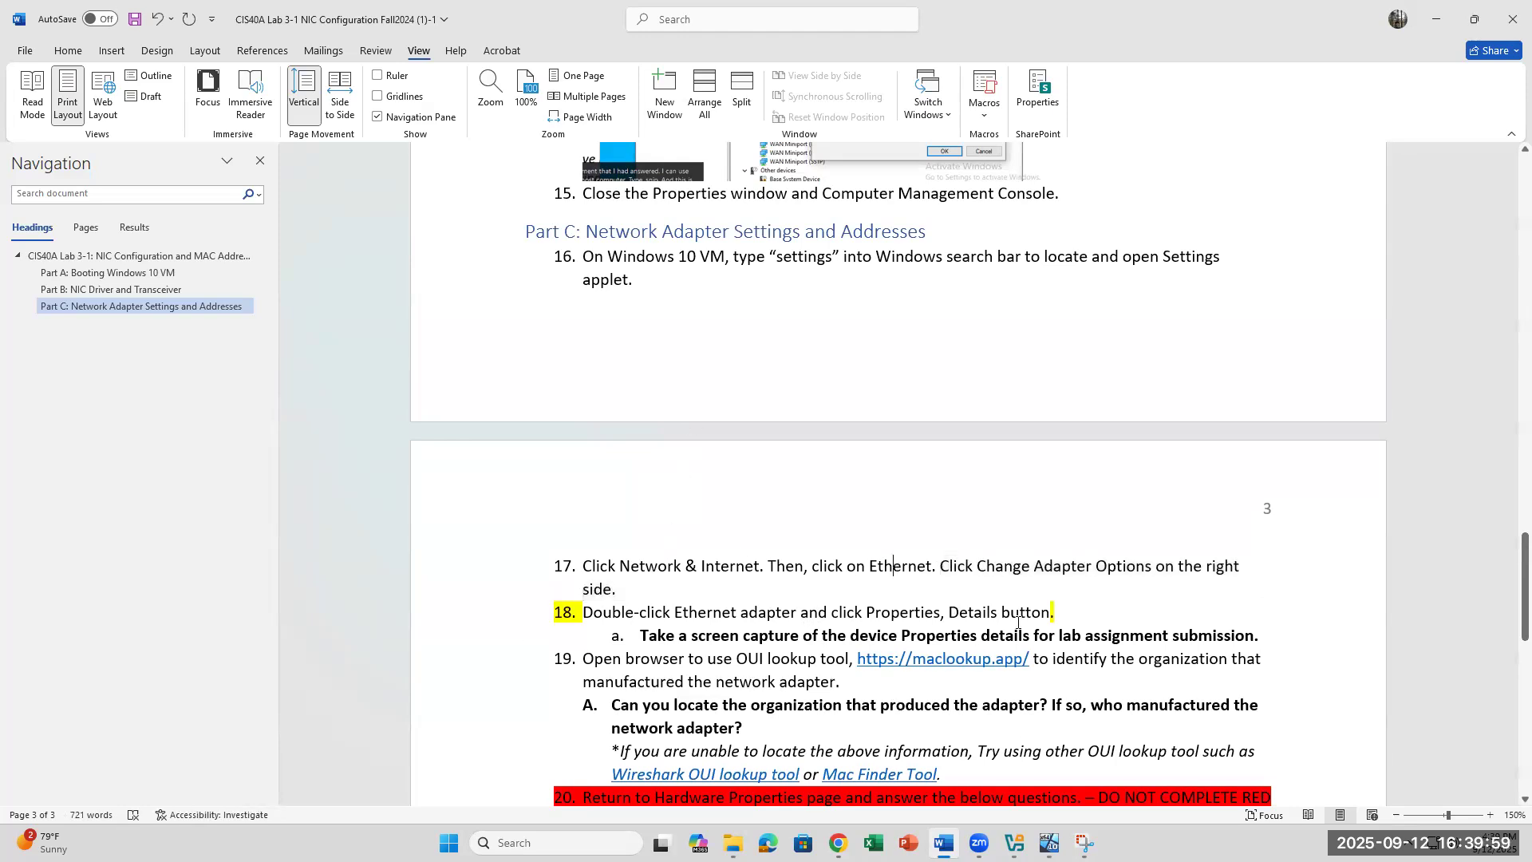
pyautogui.scroll(-1, 1018, 623)
# Step: Open the Ethernet adapter's Properties from the Network Connections list
pyautogui.click(1048, 844)
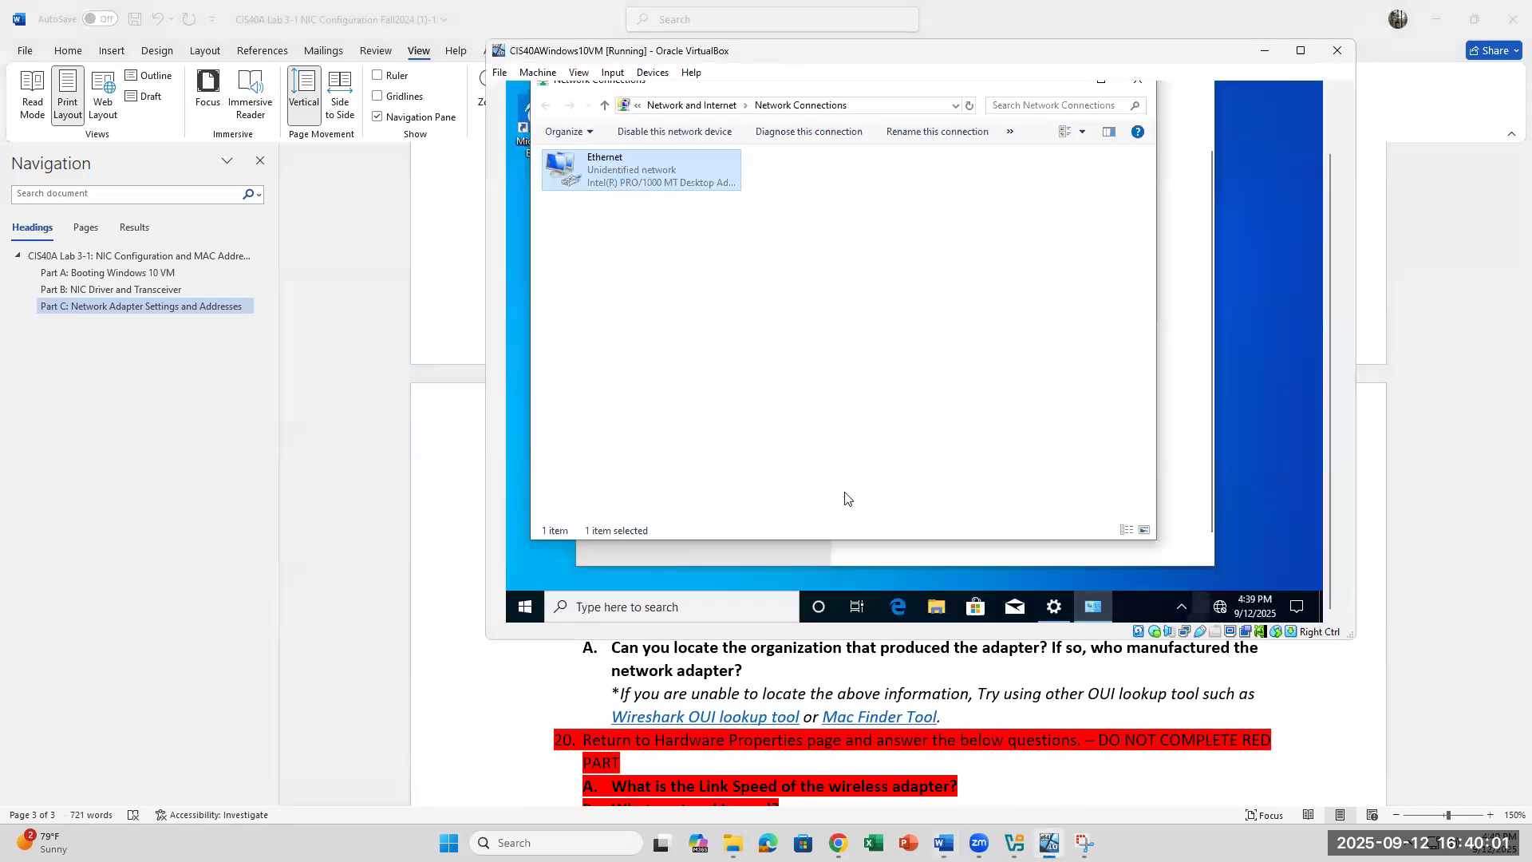
pyautogui.rightClick(644, 170)
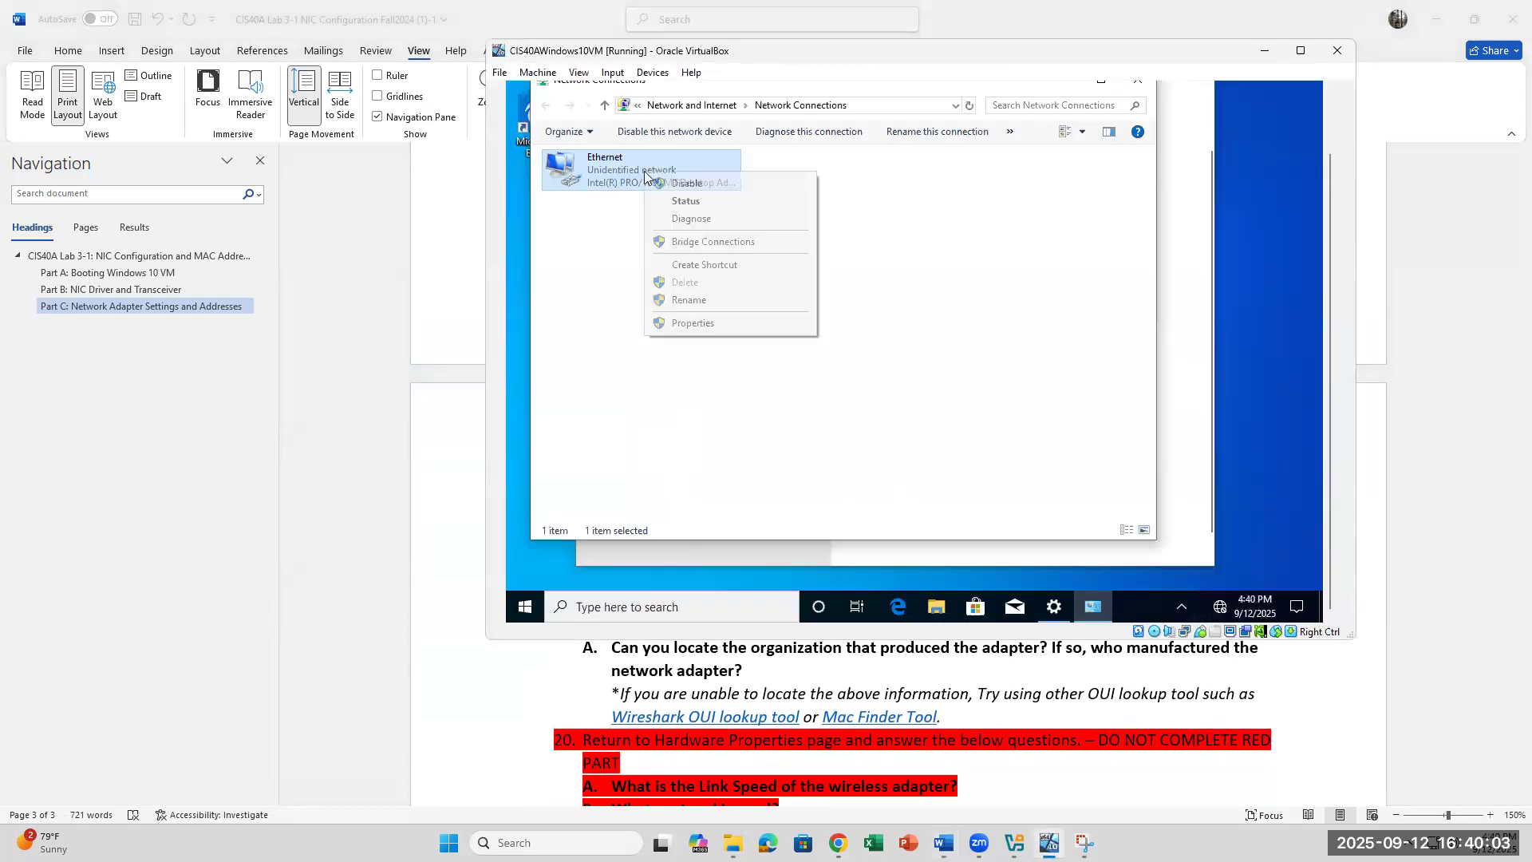
pyautogui.click(691, 329)
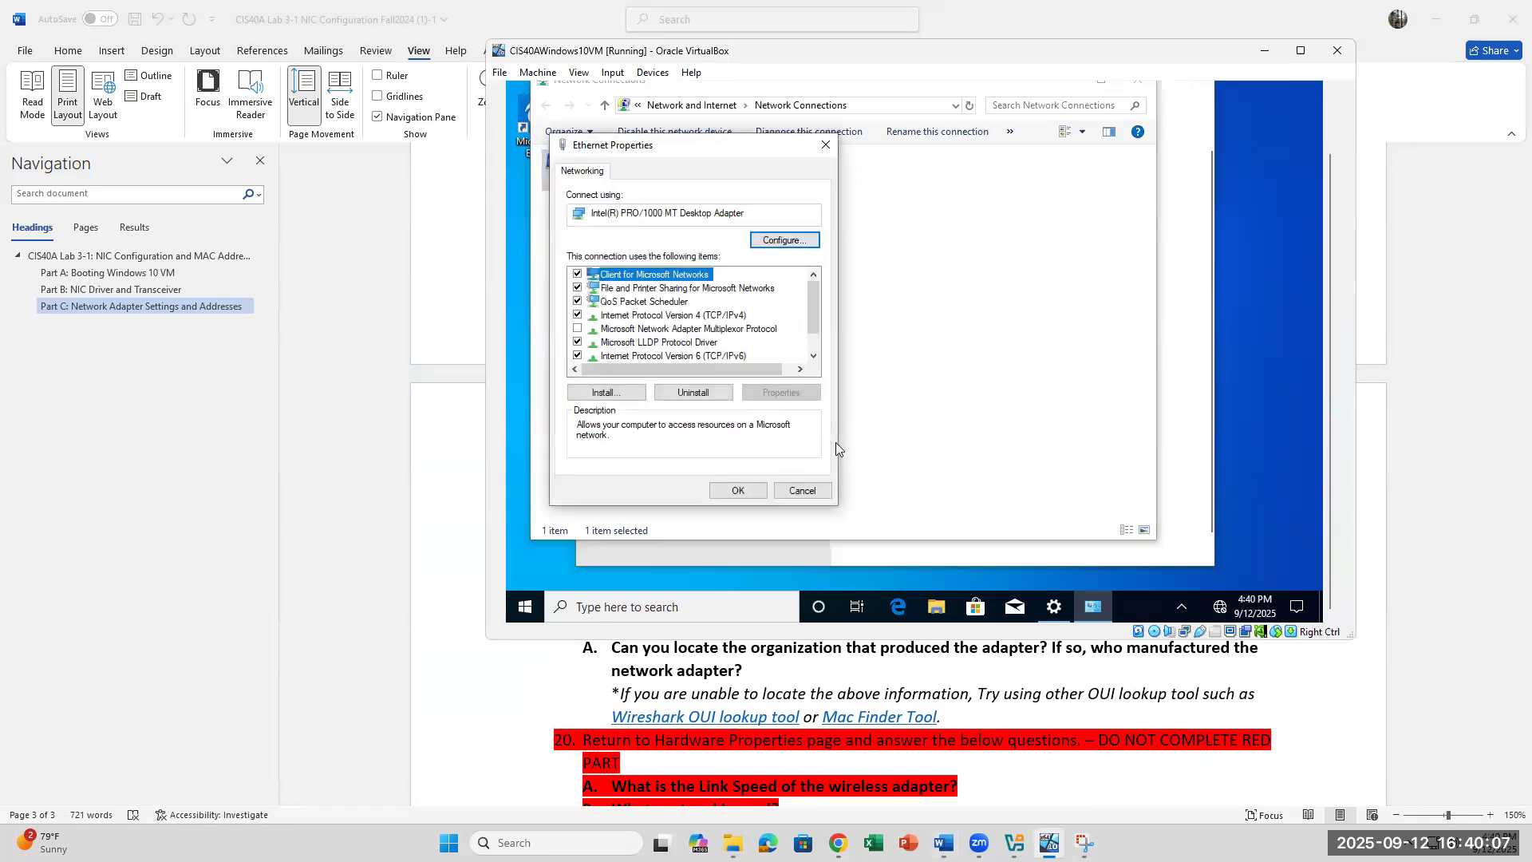
pyautogui.click(464, 542)
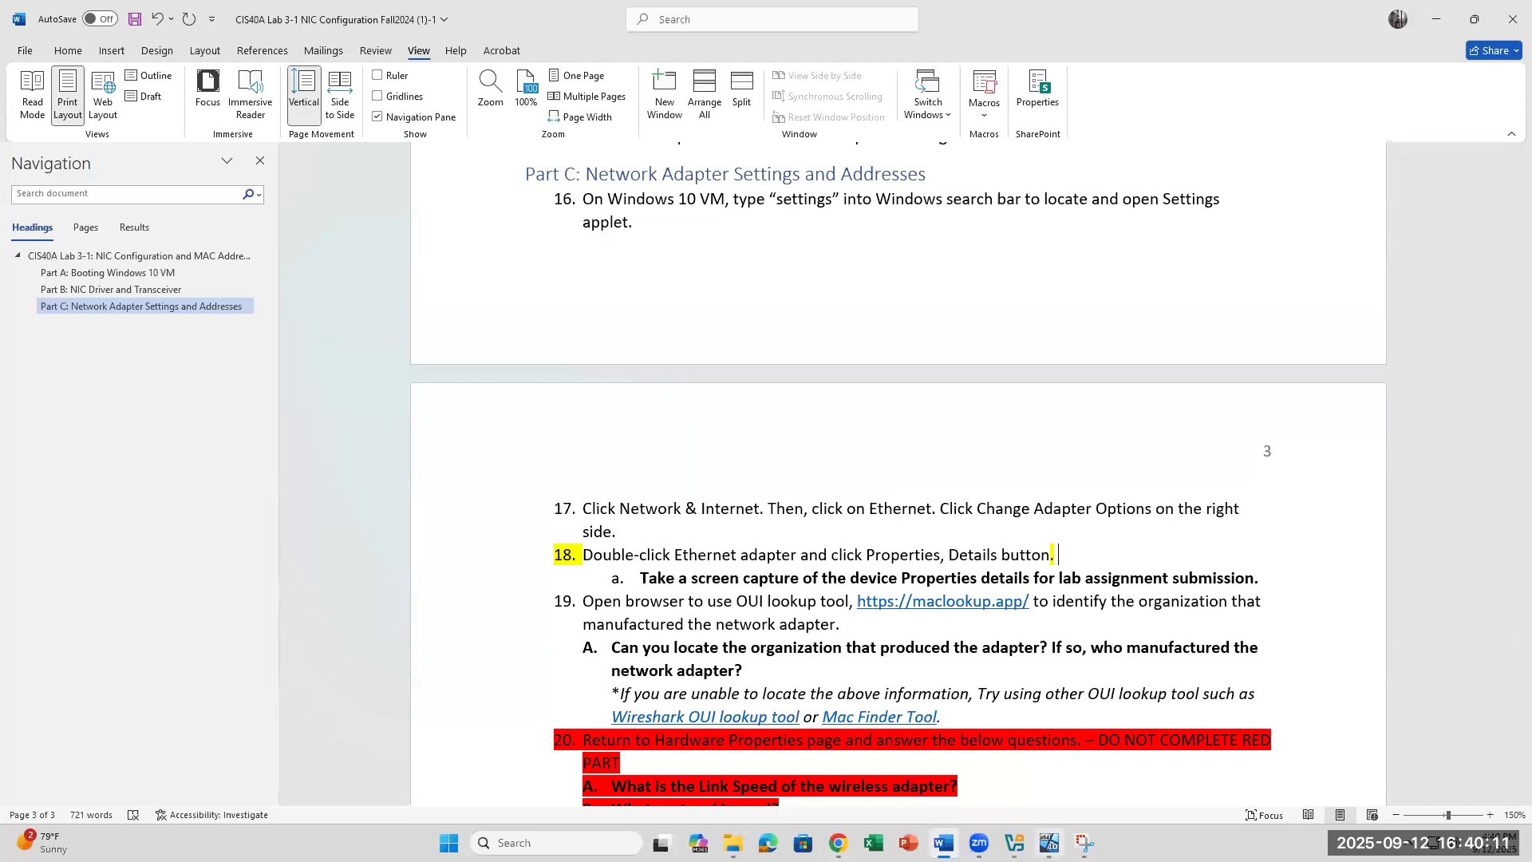
pyautogui.click(1050, 843)
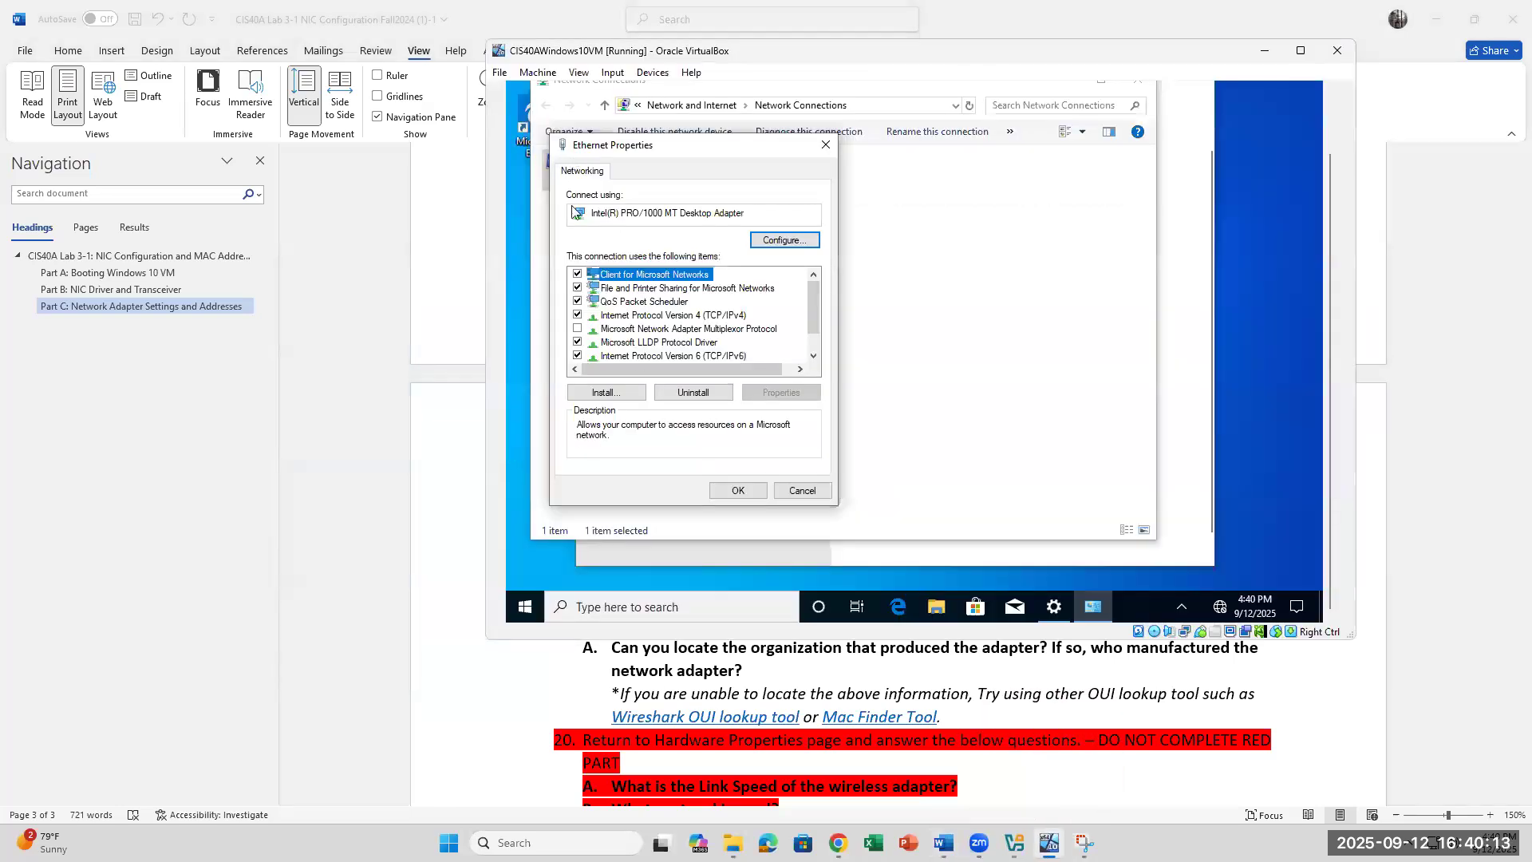
# Step: Compare Ethernet Properties with the Word instructions, then close Properties and Network Connections
pyautogui.click(727, 673)
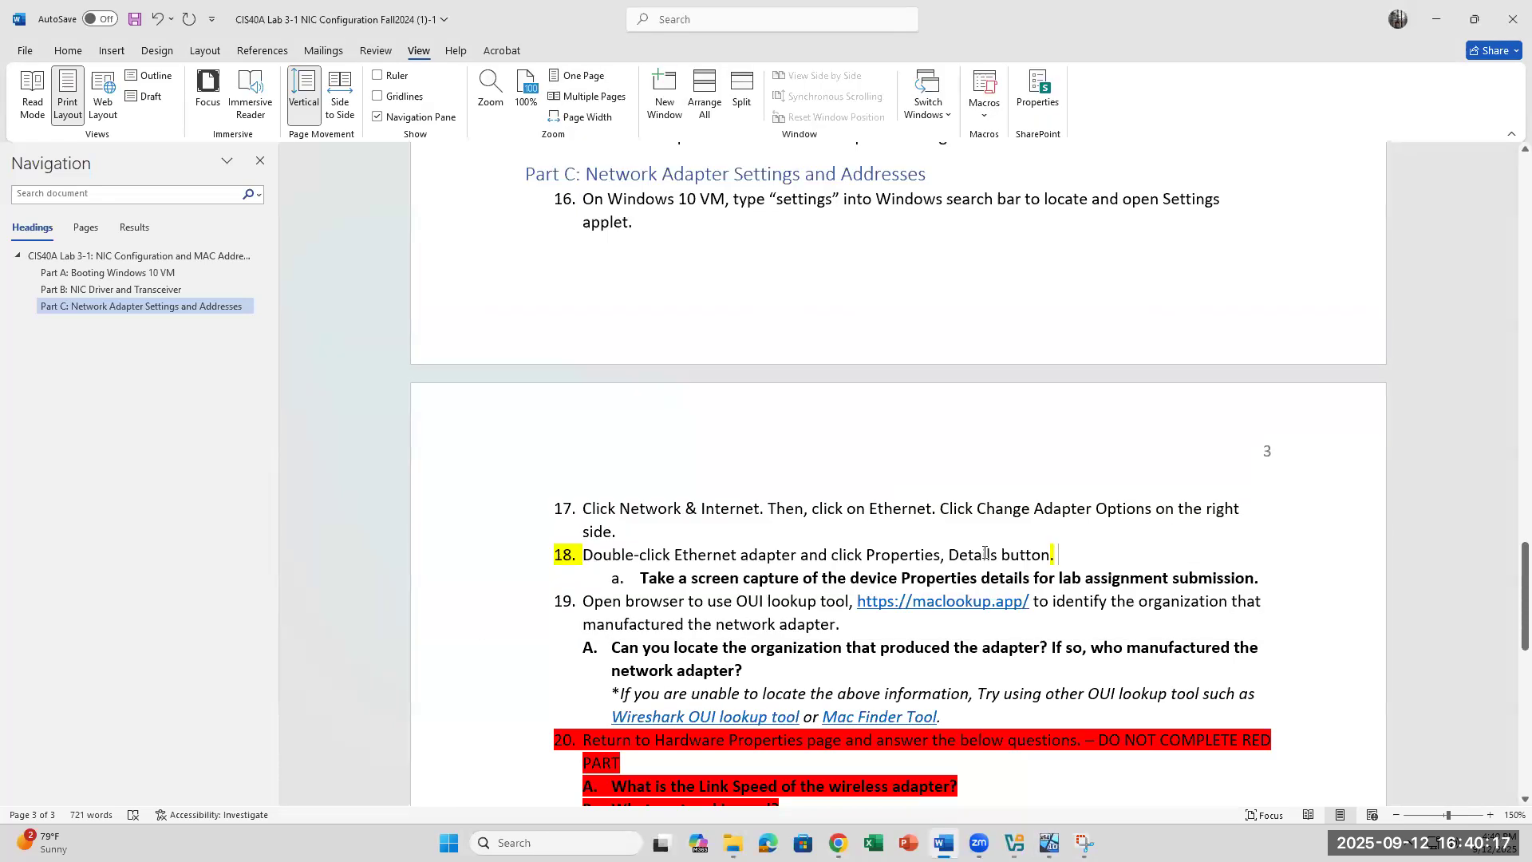
pyautogui.scroll(-3, 964, 683)
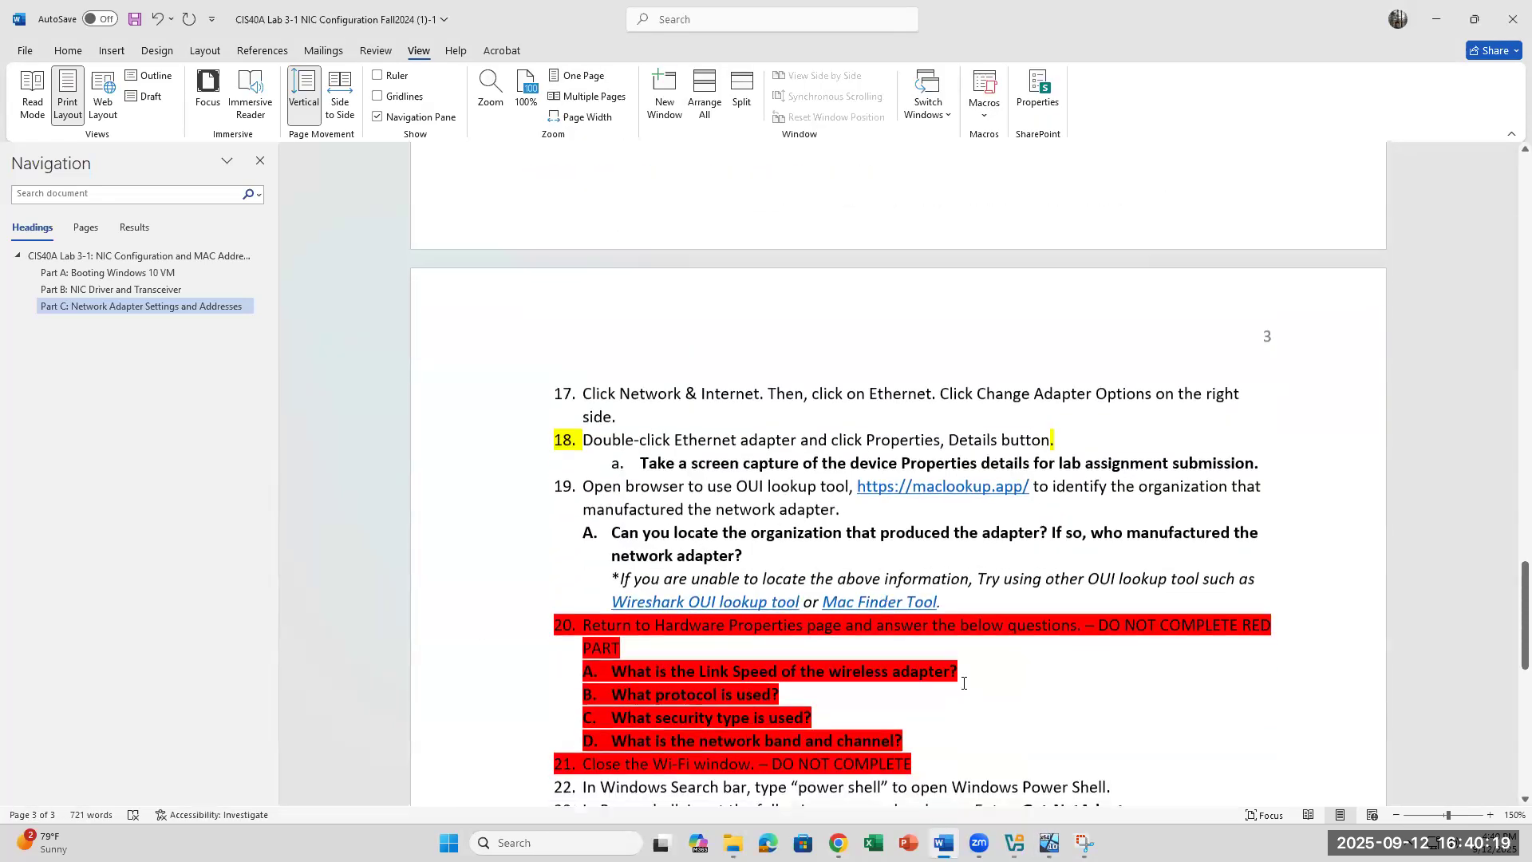
pyautogui.scroll(-1, 807, 492)
pyautogui.click(1049, 843)
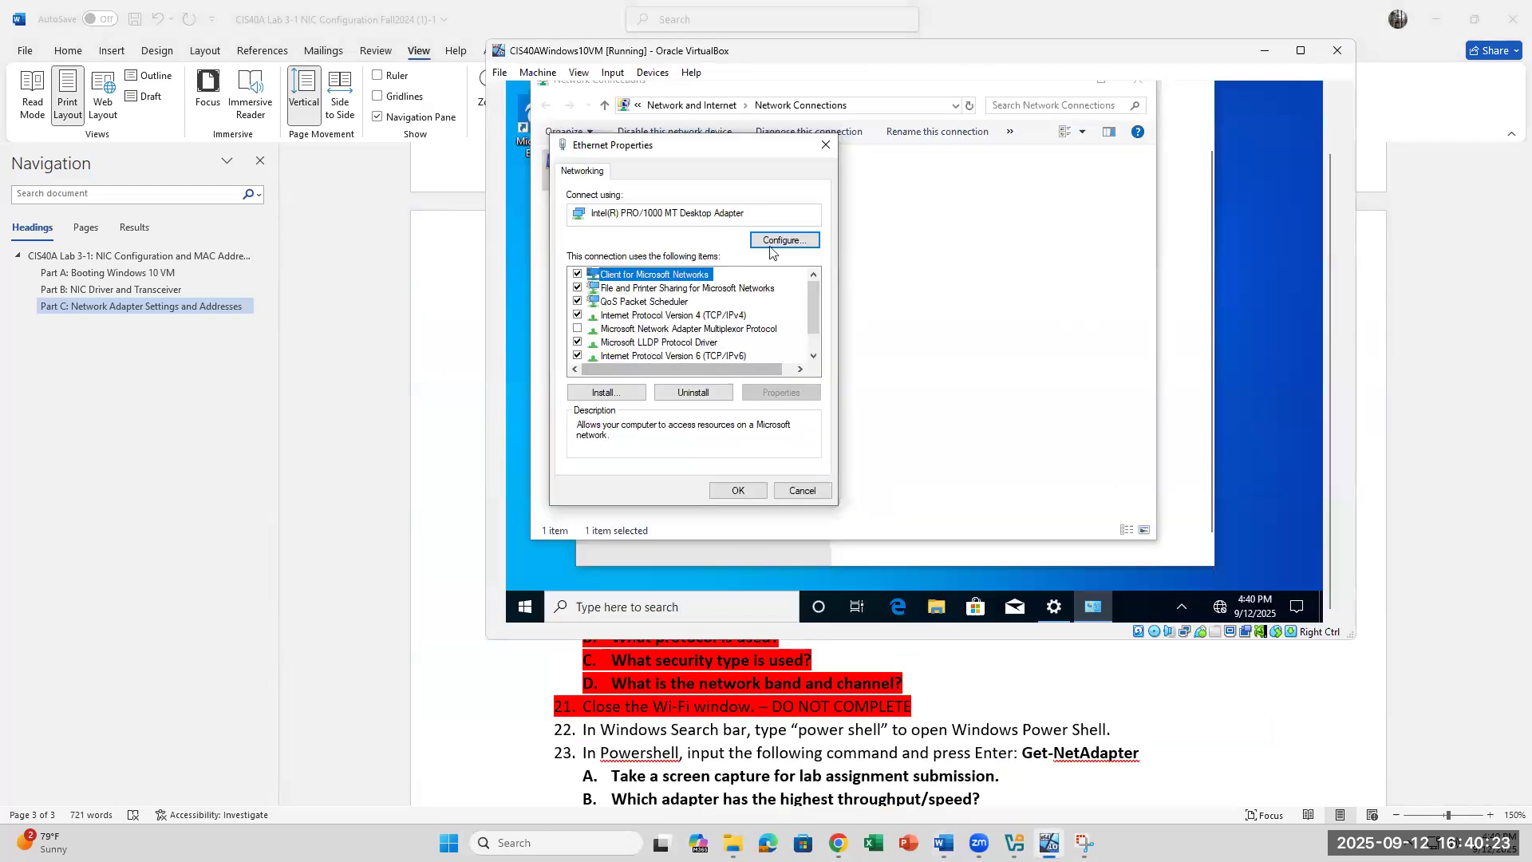
pyautogui.click(926, 706)
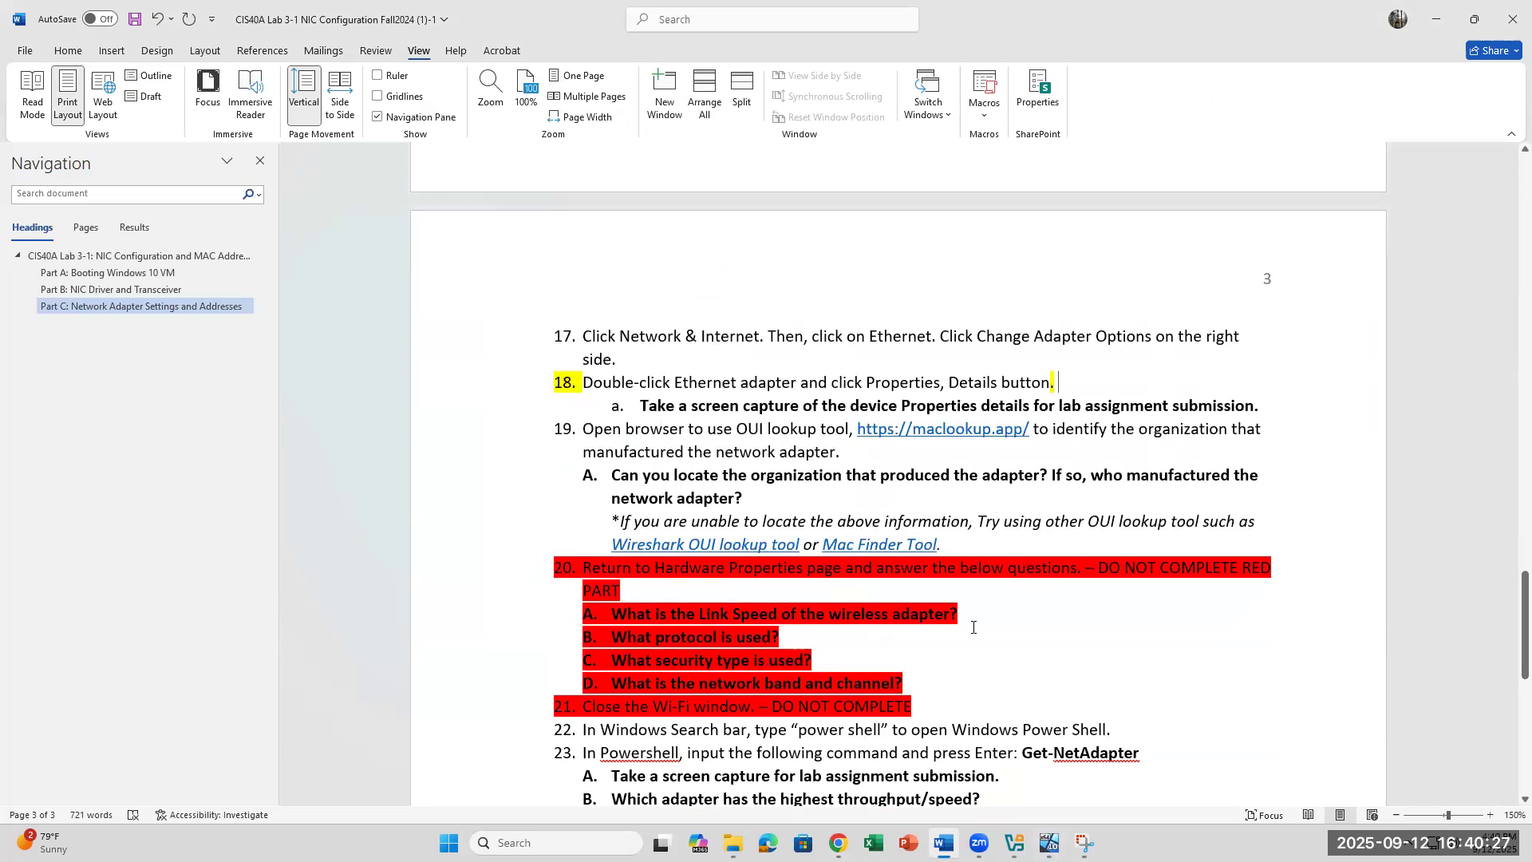
pyautogui.click(1048, 844)
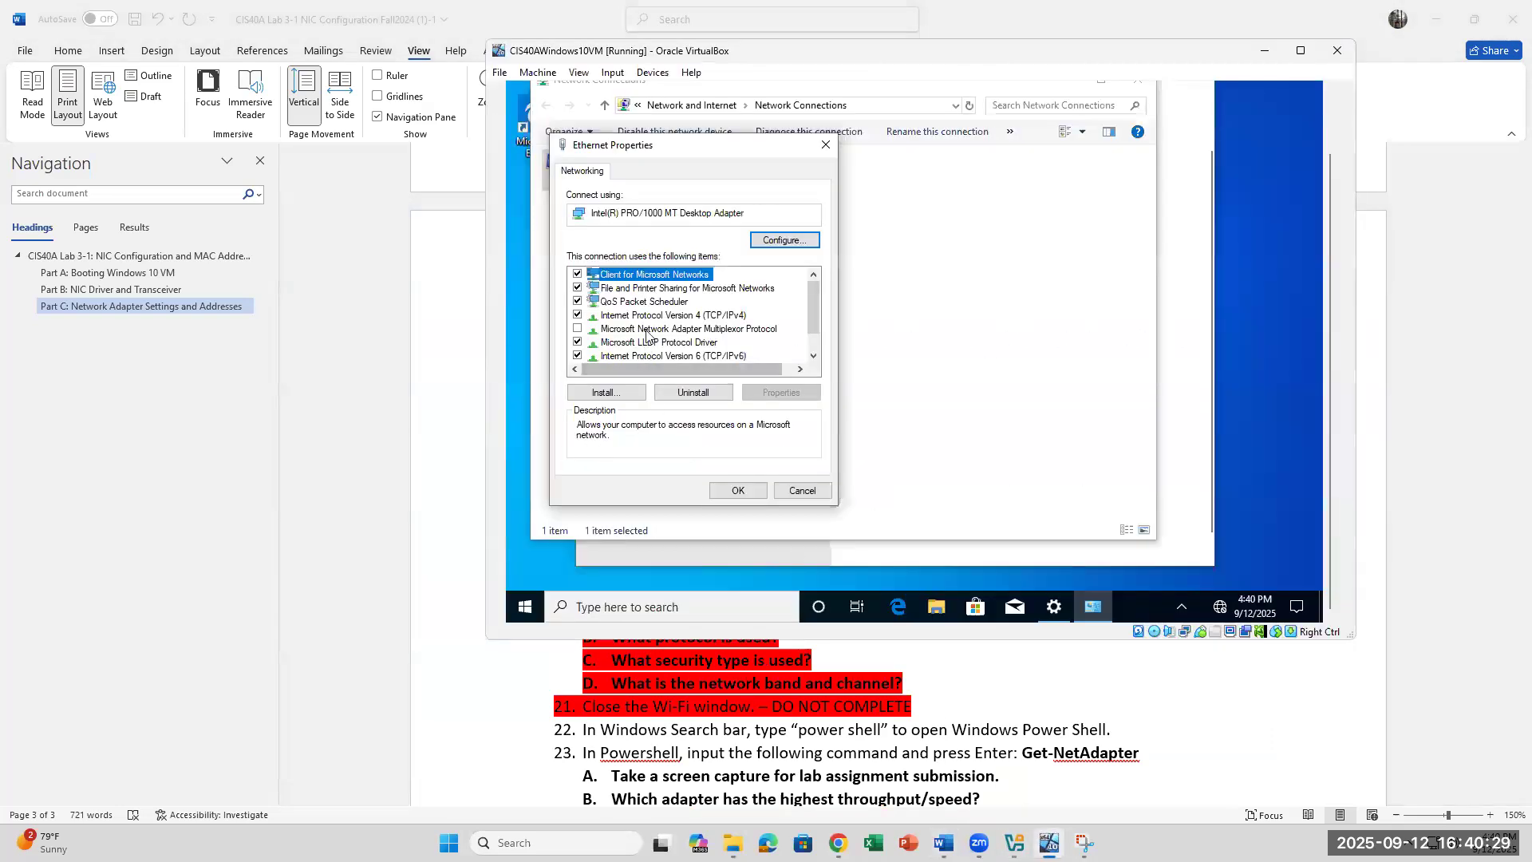
pyautogui.scroll(-1, 646, 335)
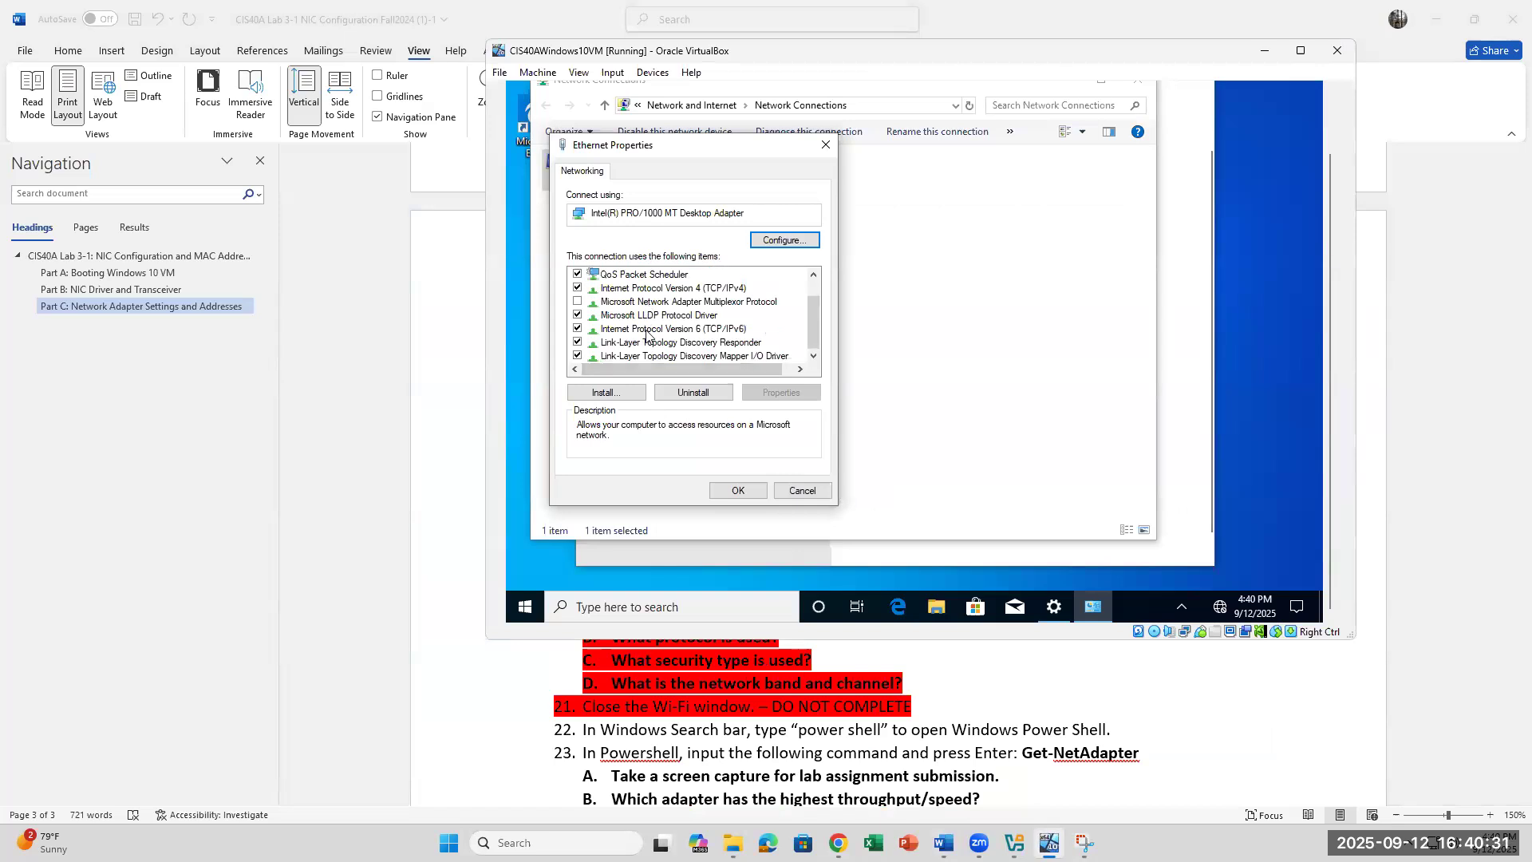
pyautogui.scroll(1, 647, 335)
pyautogui.click(826, 147)
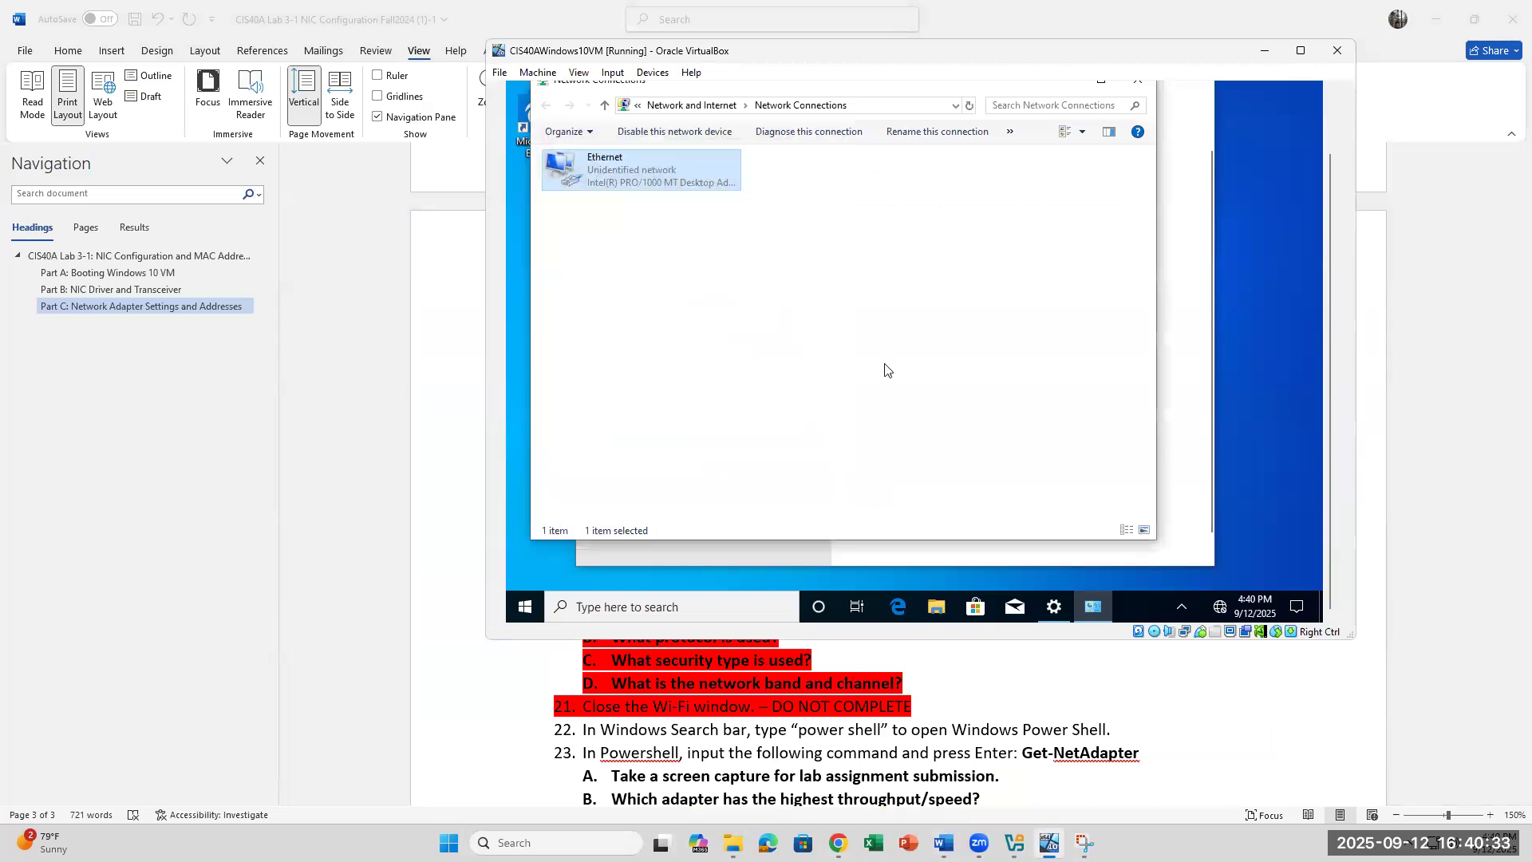
pyautogui.click(1138, 81)
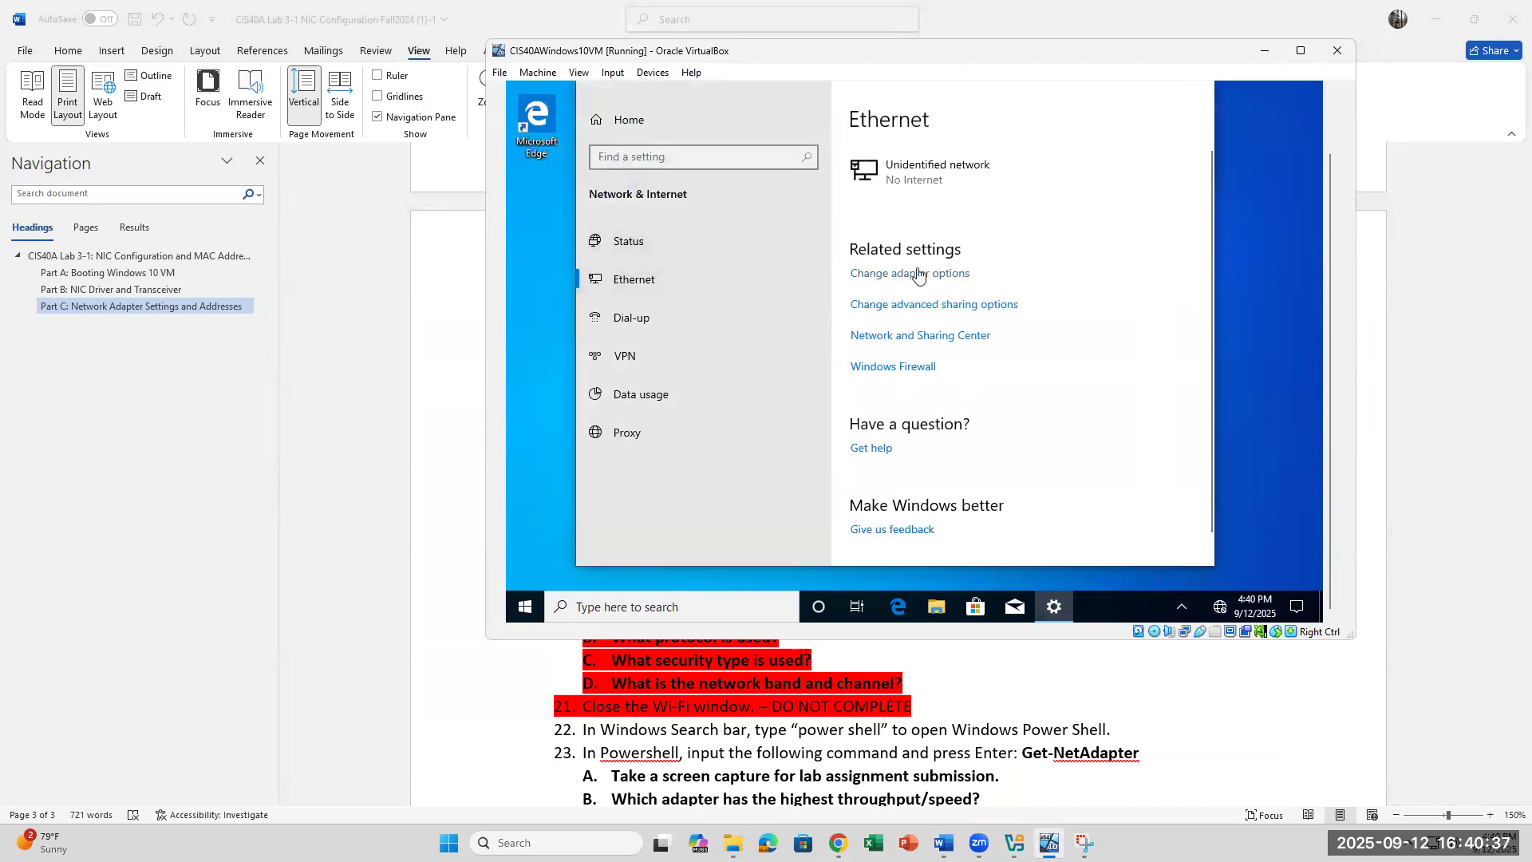
# Step: Review the Unidentified network's manual IP settings, then close Windows Settings in the VM
pyautogui.scroll(-1, 959, 463)
pyautogui.scroll(1, 958, 463)
pyautogui.click(927, 164)
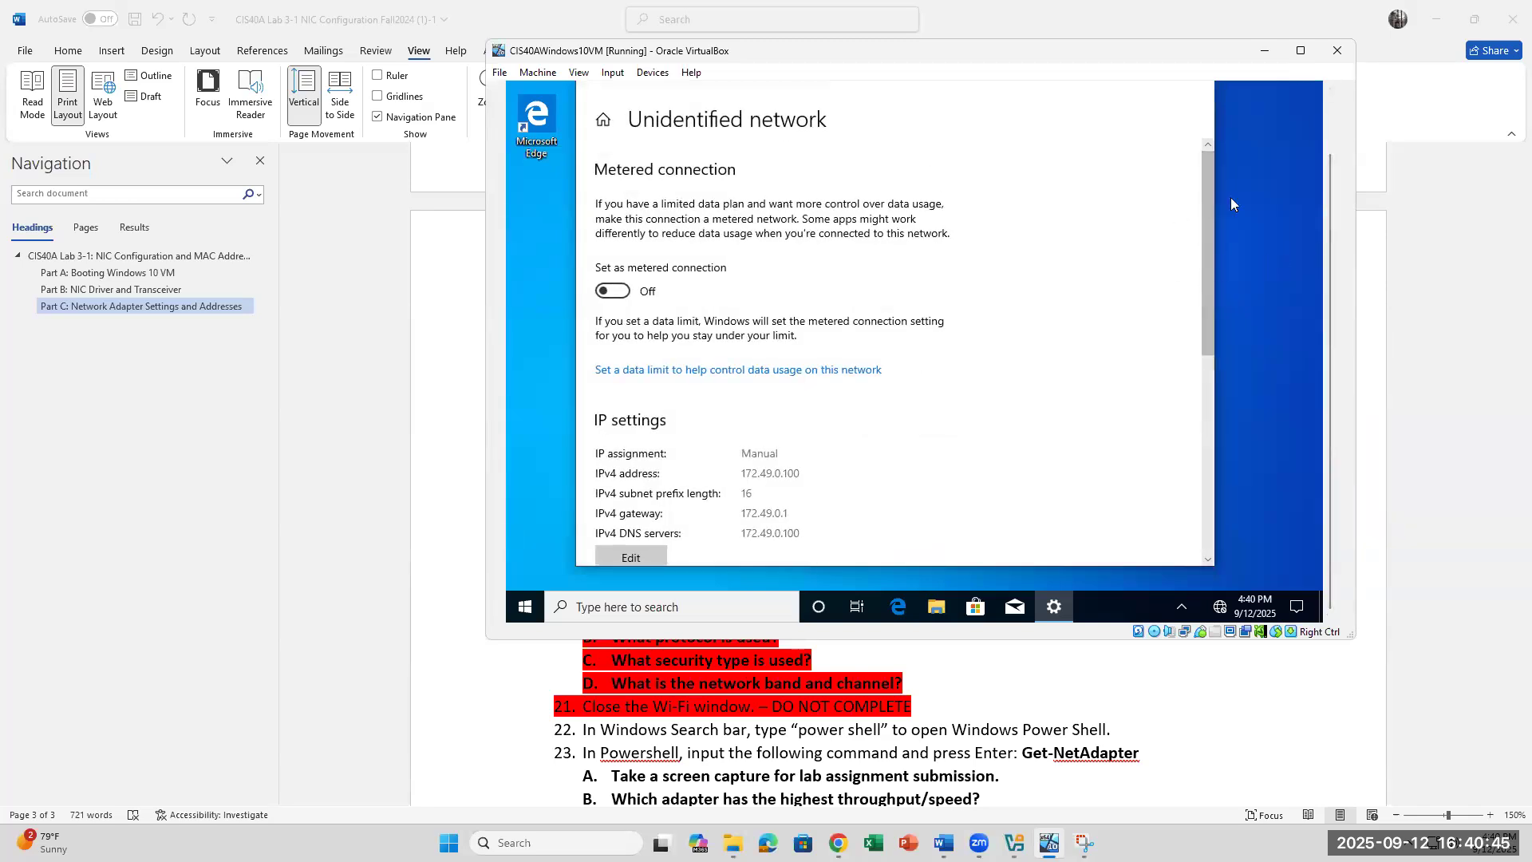
pyautogui.moveTo(1326, 189); pyautogui.dragTo(1330, 140)
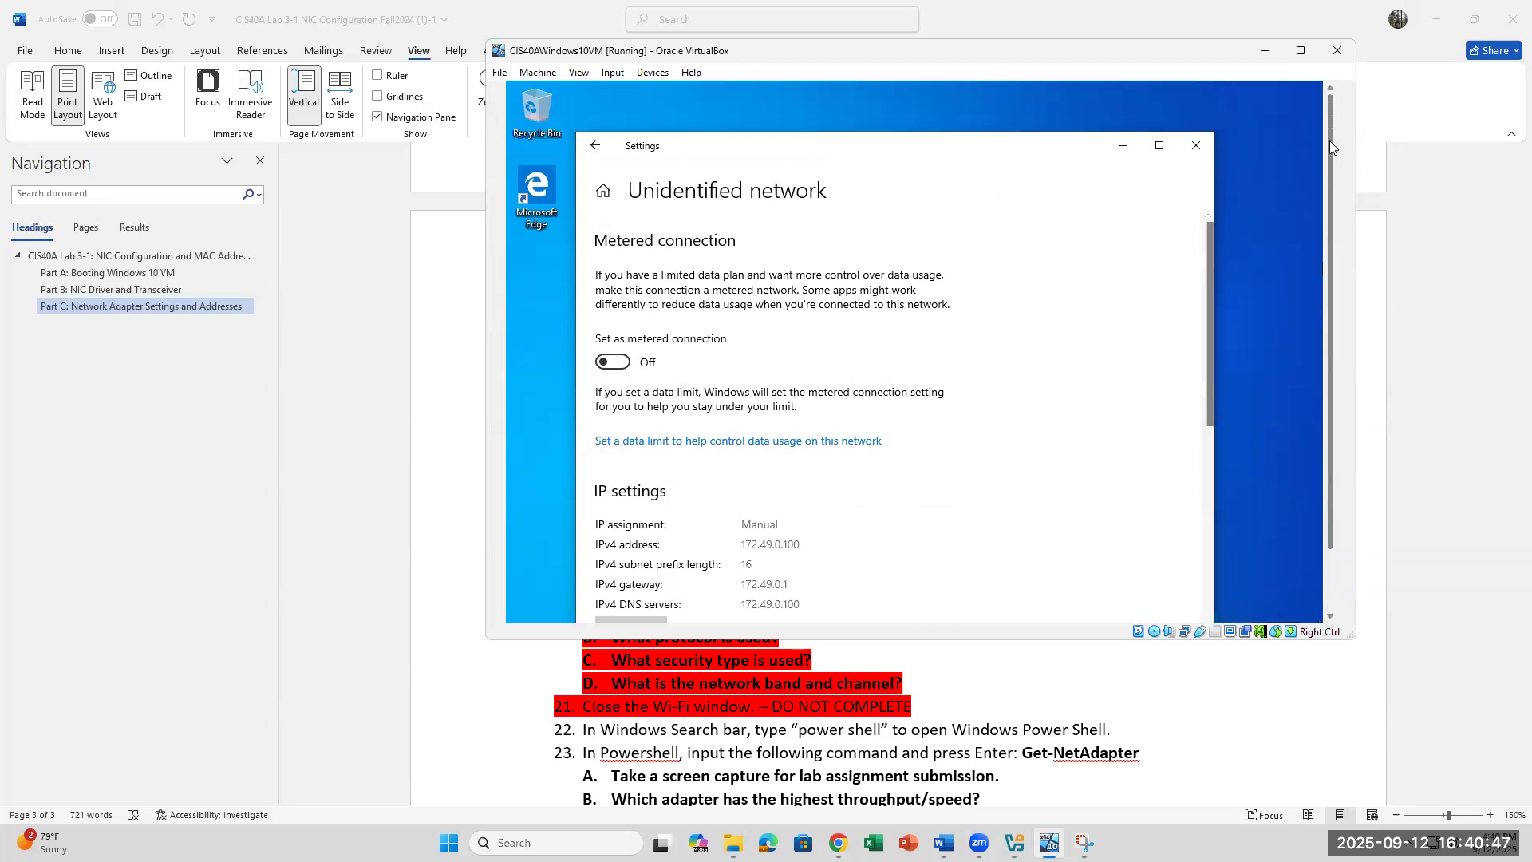
pyautogui.click(1195, 148)
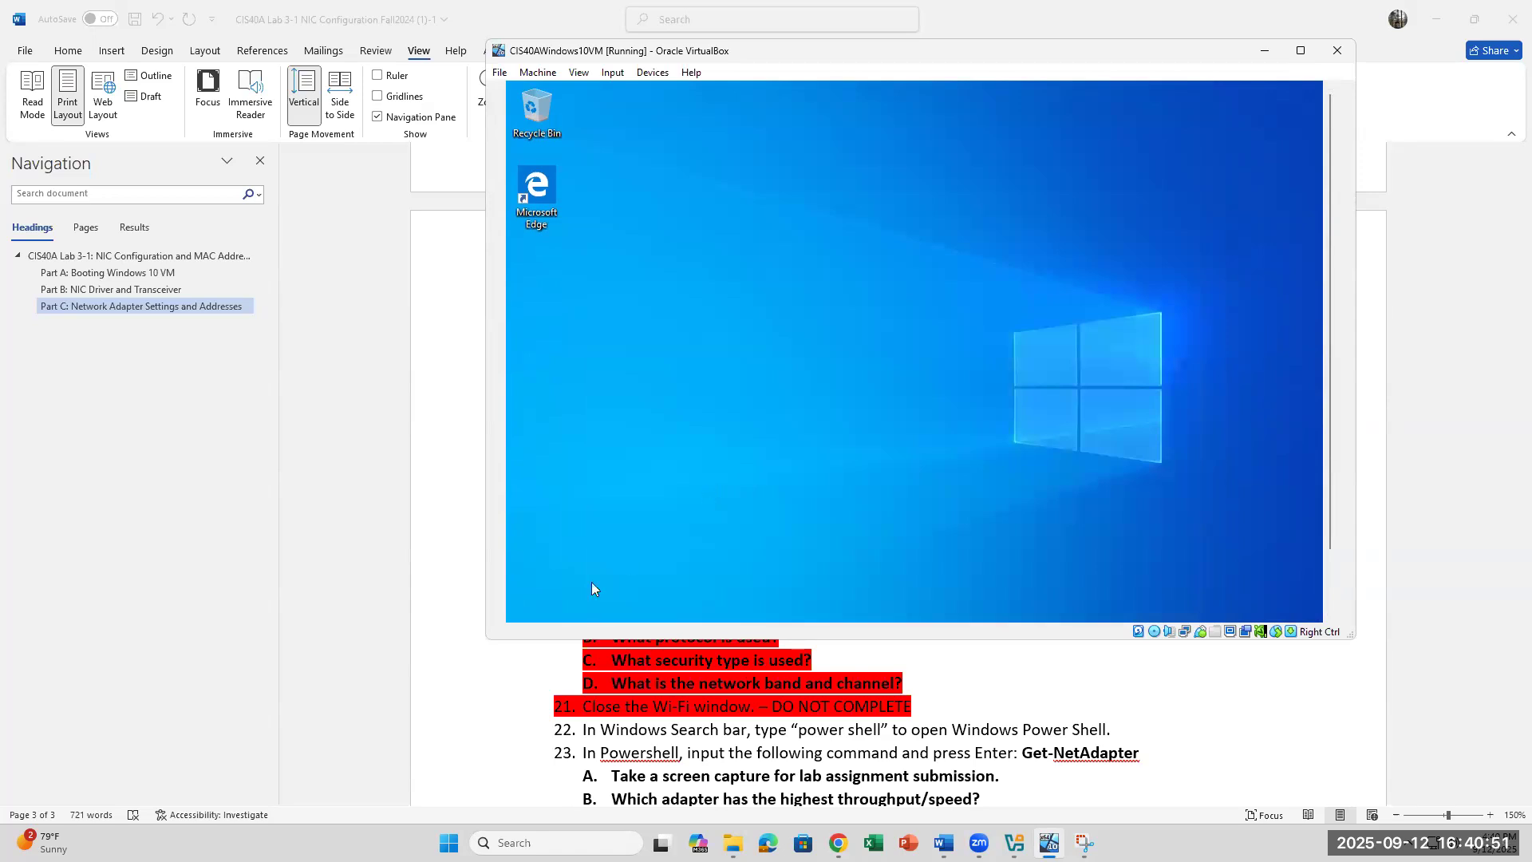
# Step: Reopen Windows Settings via a 'SETTIN' search and go to Network & Internet > Ethernet
pyautogui.moveTo(1332, 456); pyautogui.dragTo(1331, 516)
pyautogui.click(739, 605)
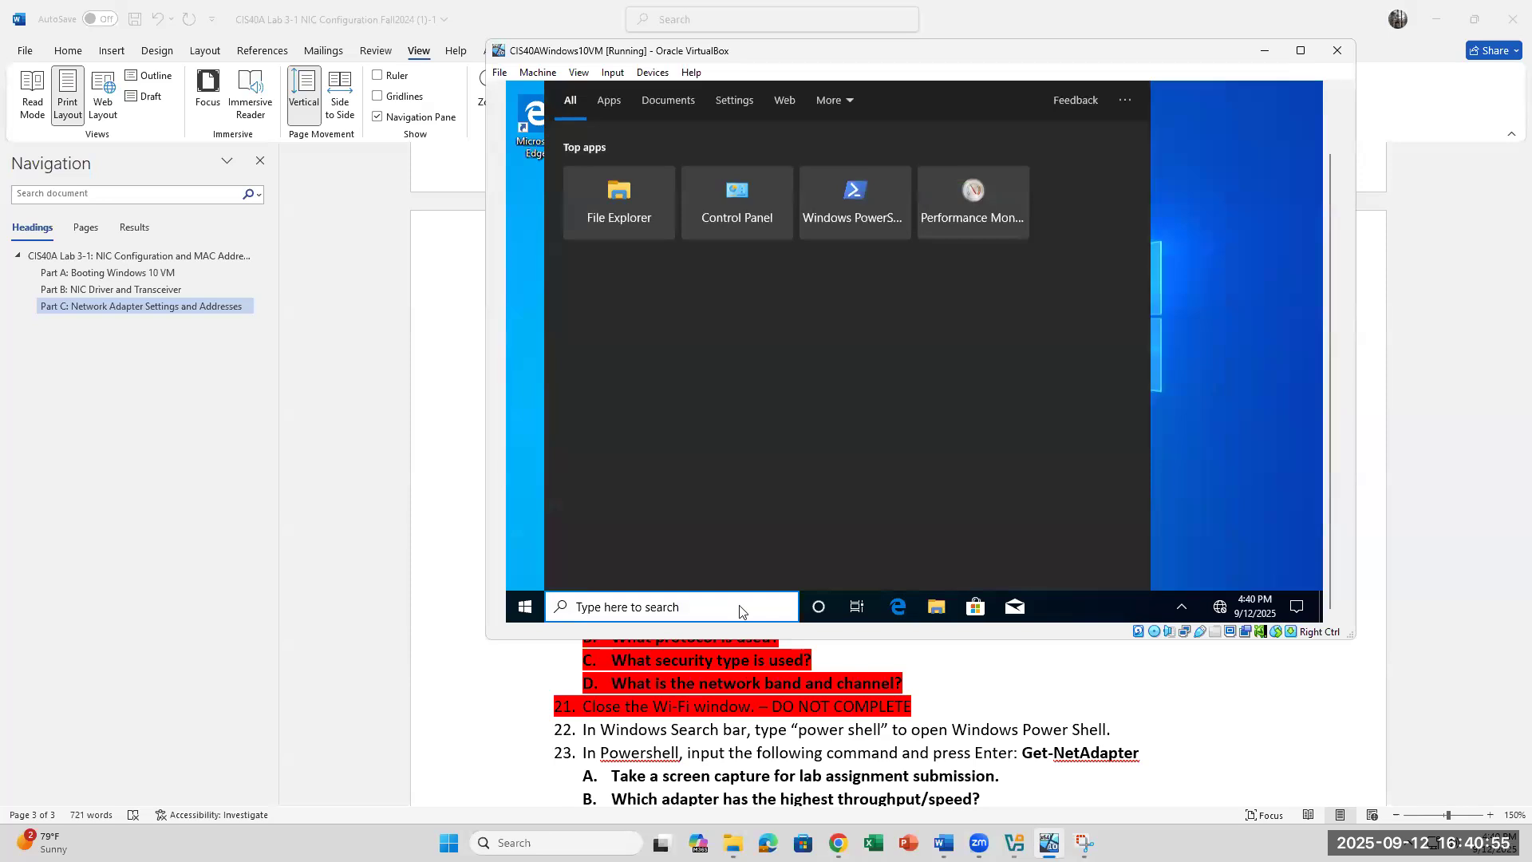
pyautogui.write('SETTIN')
pyautogui.click(677, 153)
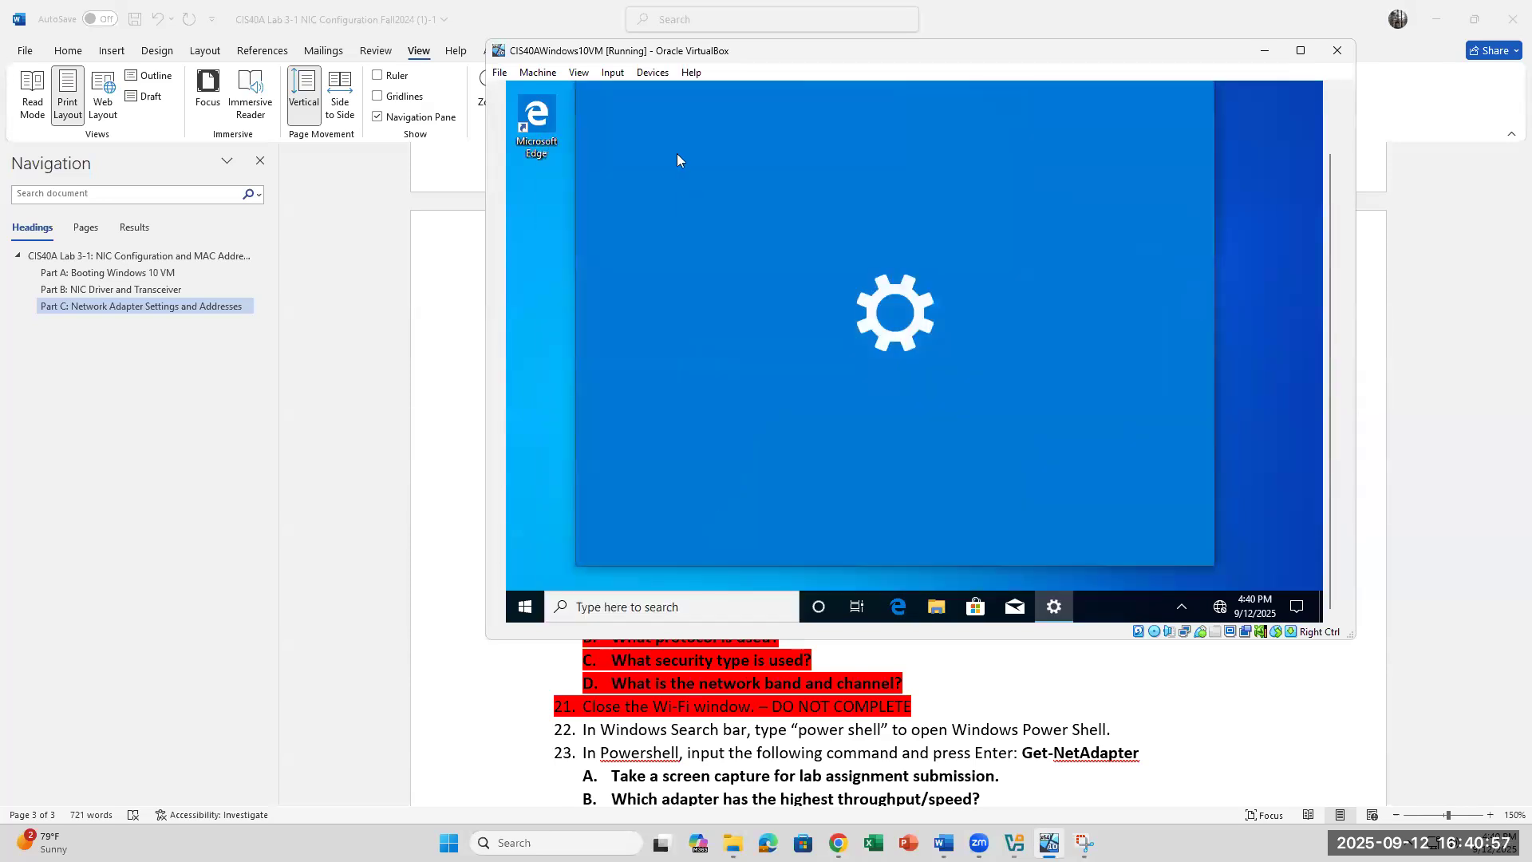
pyautogui.click(1011, 352)
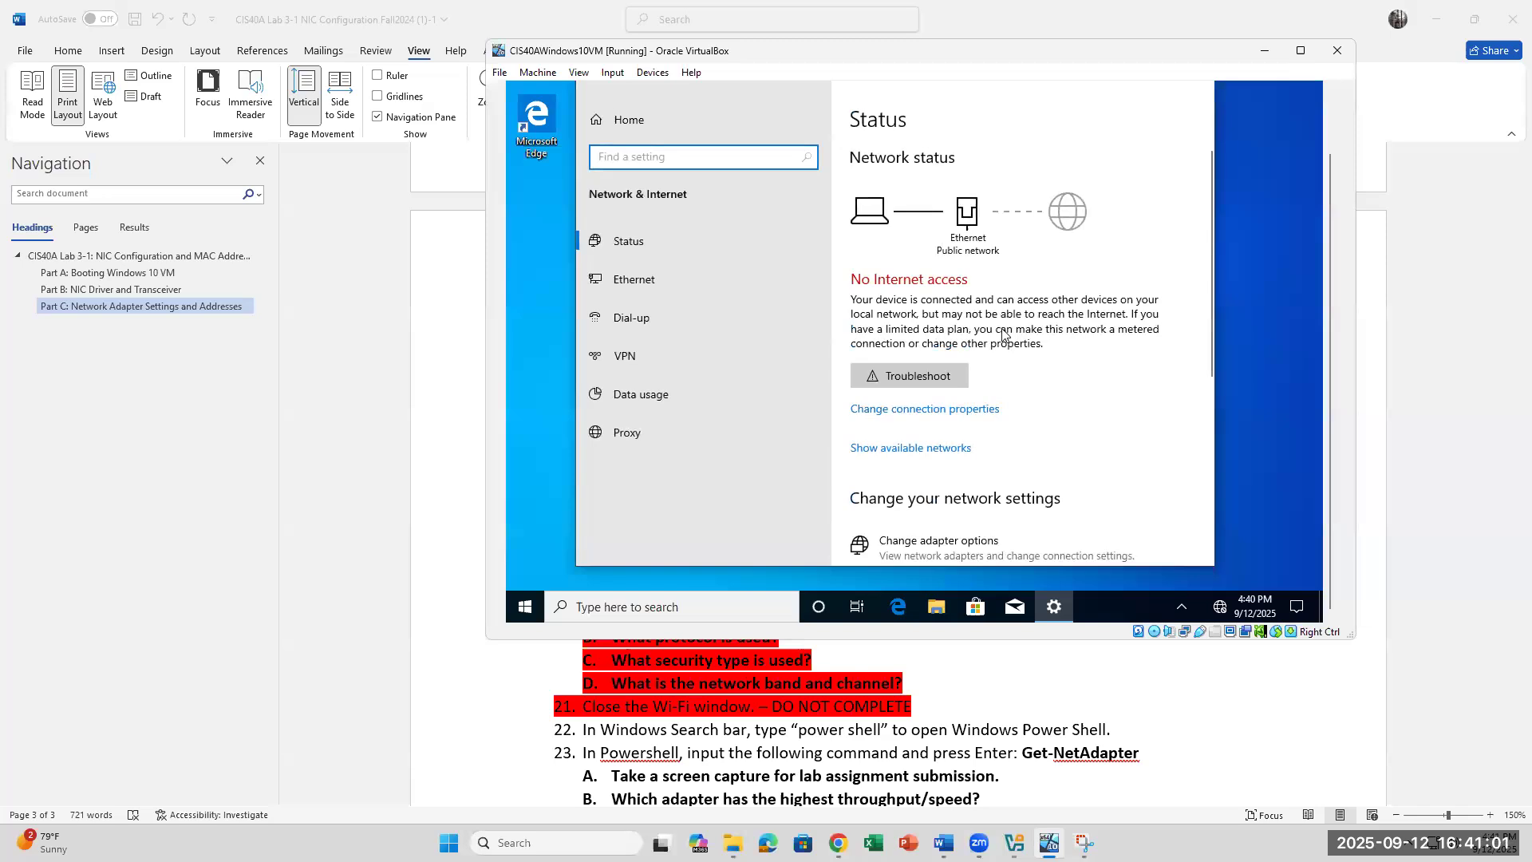
pyautogui.click(649, 273)
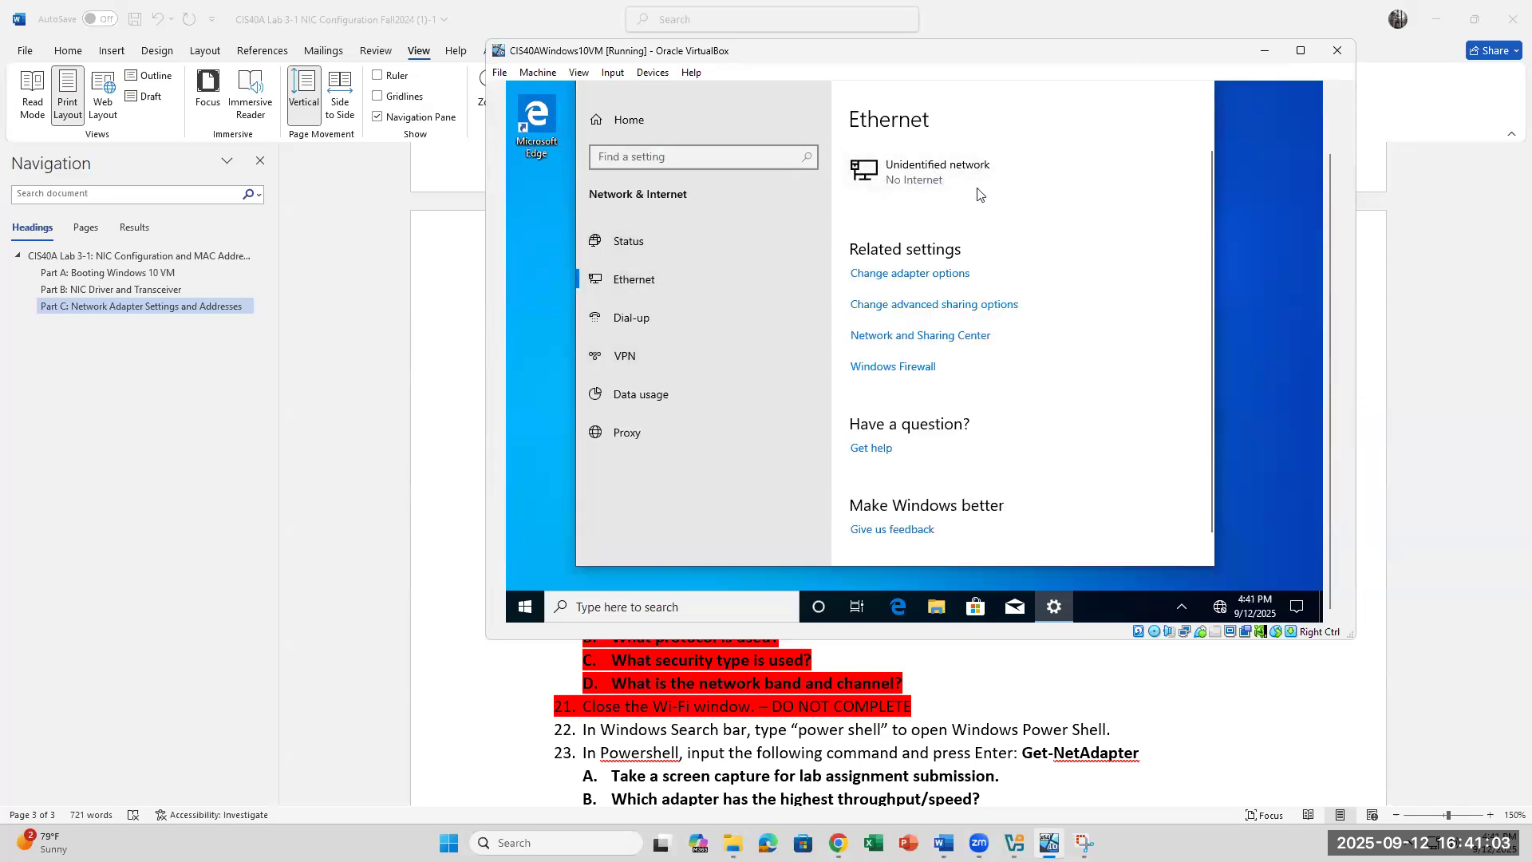
# Step: View the Unidentified network's IP settings and physical (MAC) address, then return to the Word lab
pyautogui.click(917, 180)
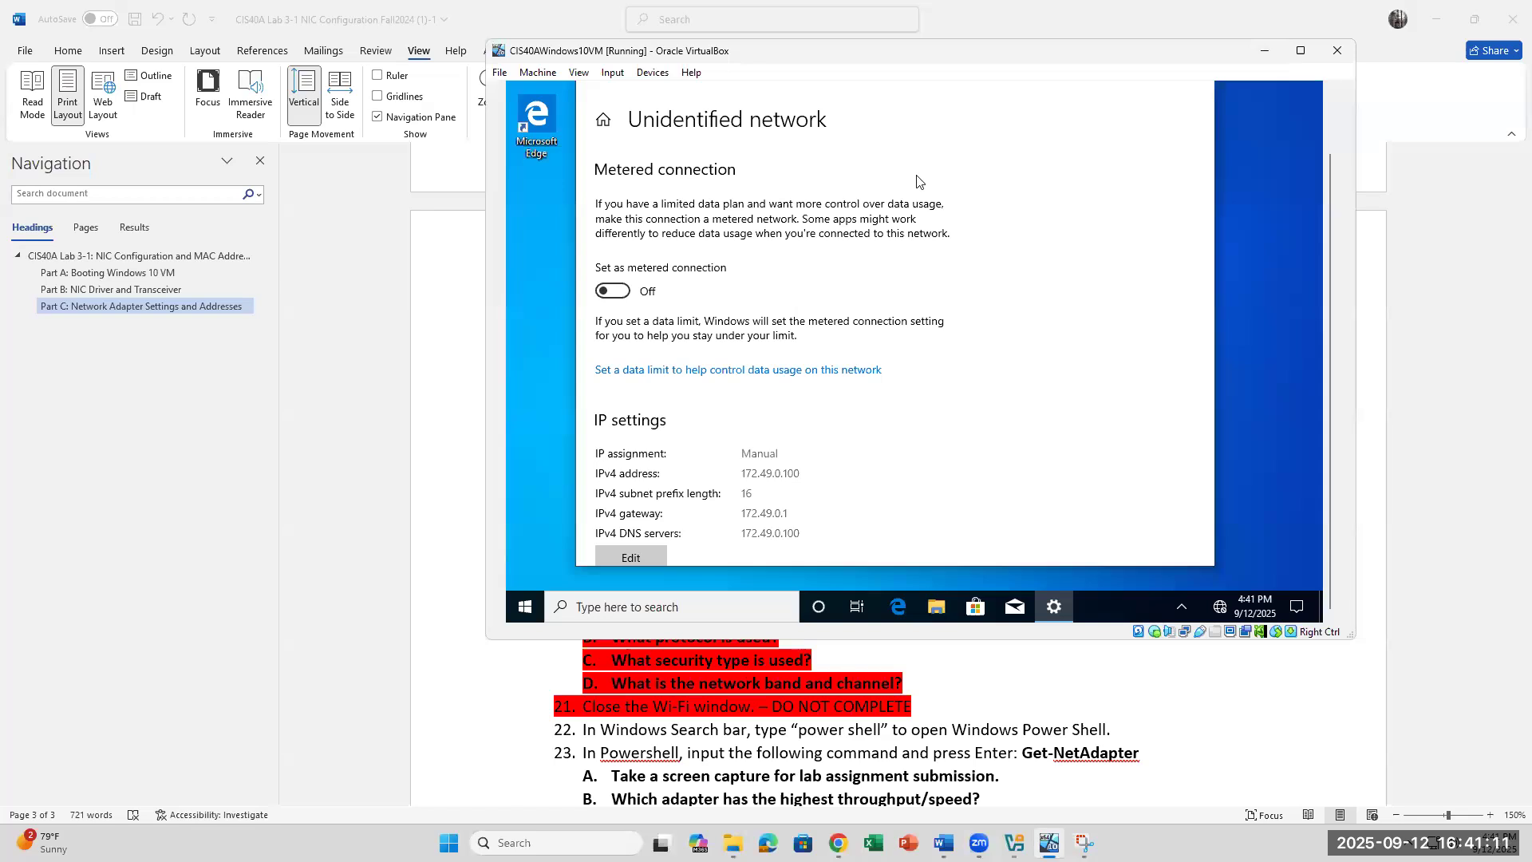
pyautogui.scroll(-3, 758, 471)
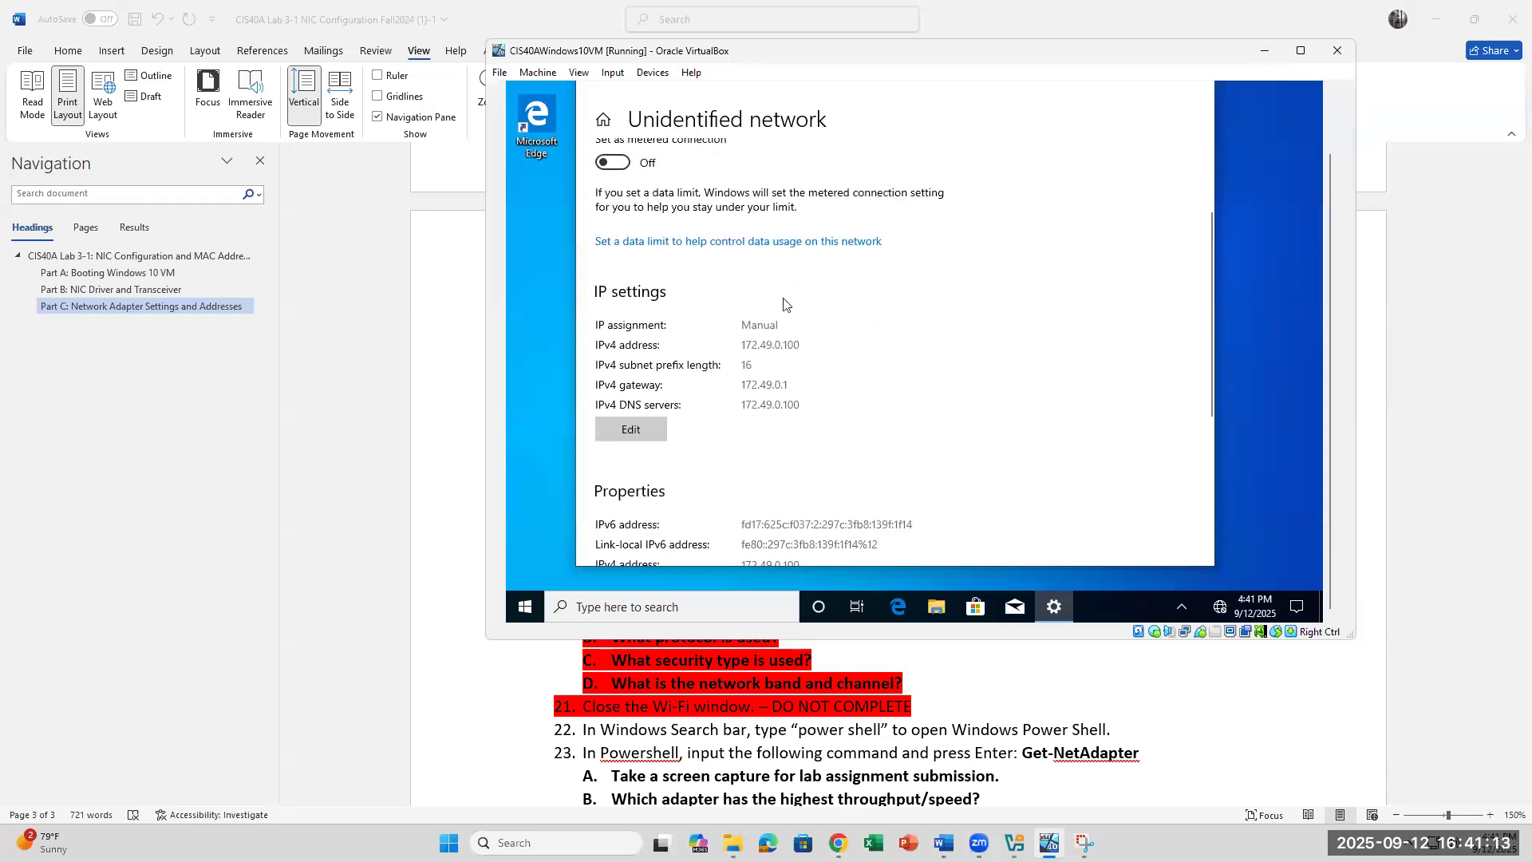
pyautogui.scroll(2, 806, 363)
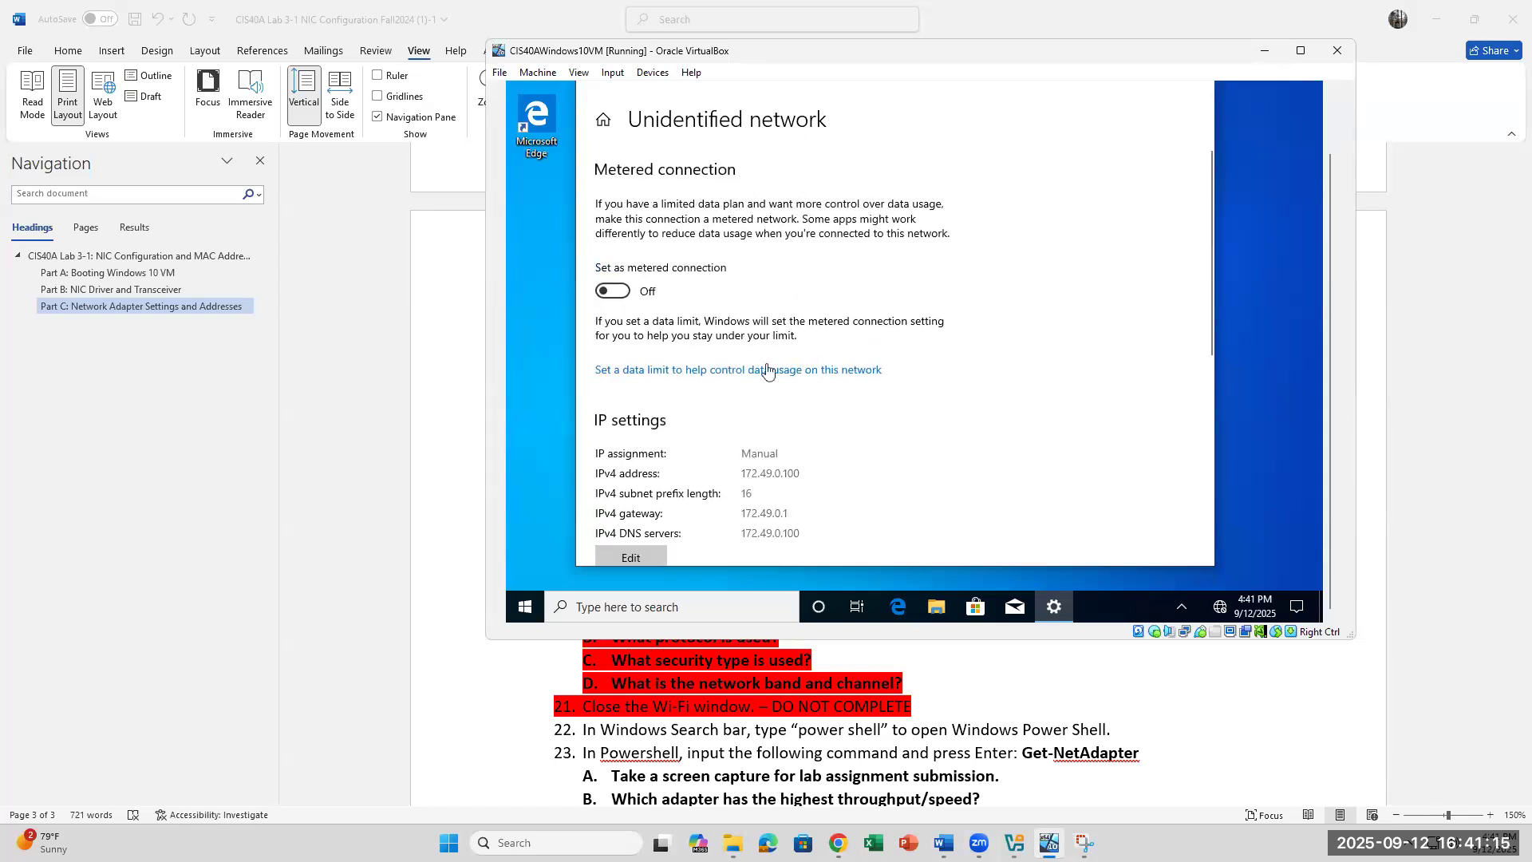
pyautogui.scroll(-5, 767, 368)
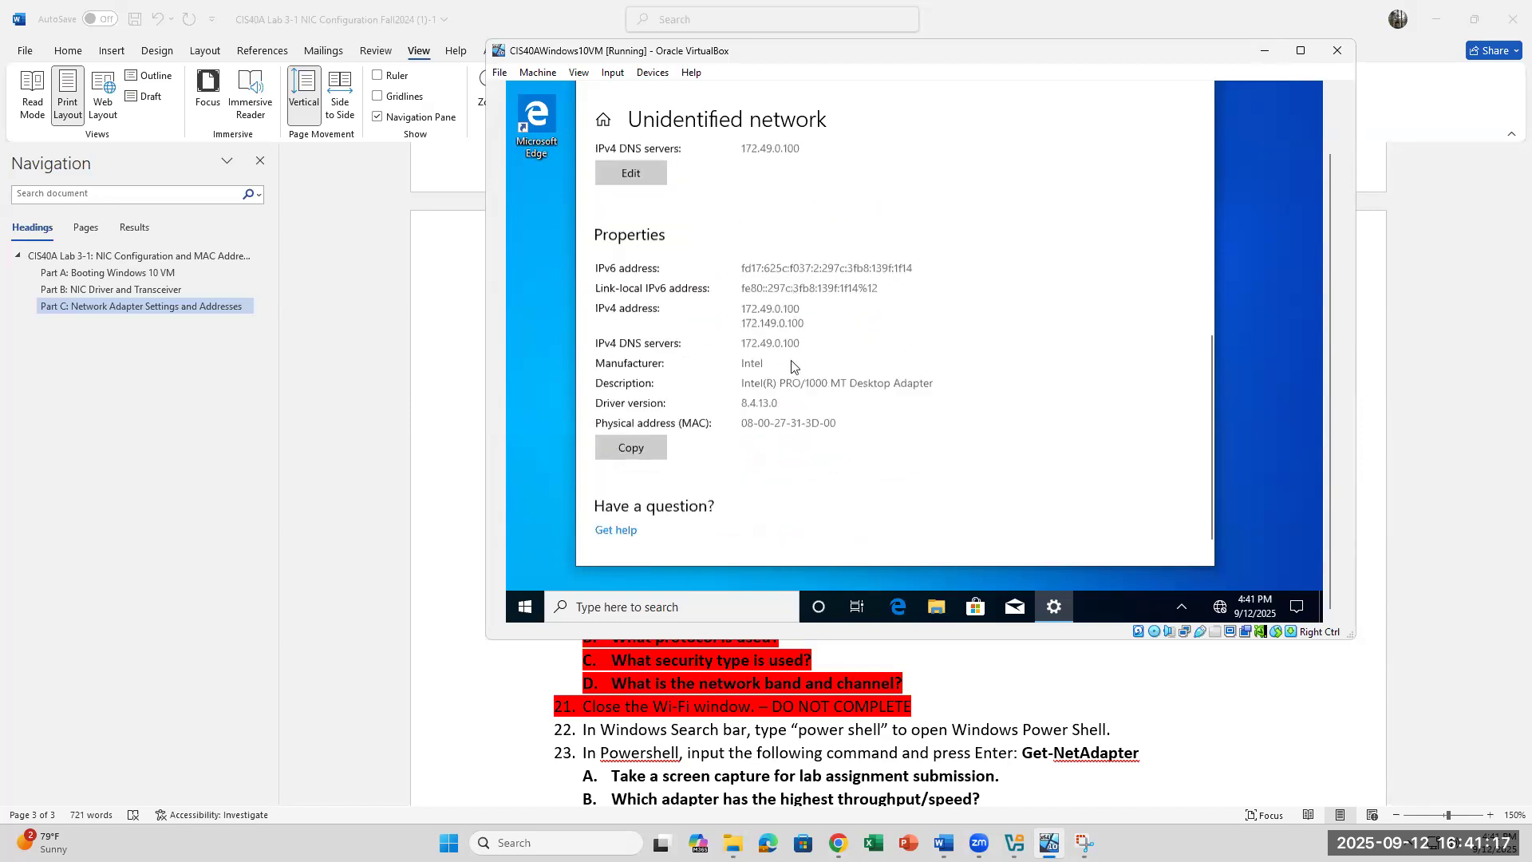
pyautogui.scroll(2, 792, 366)
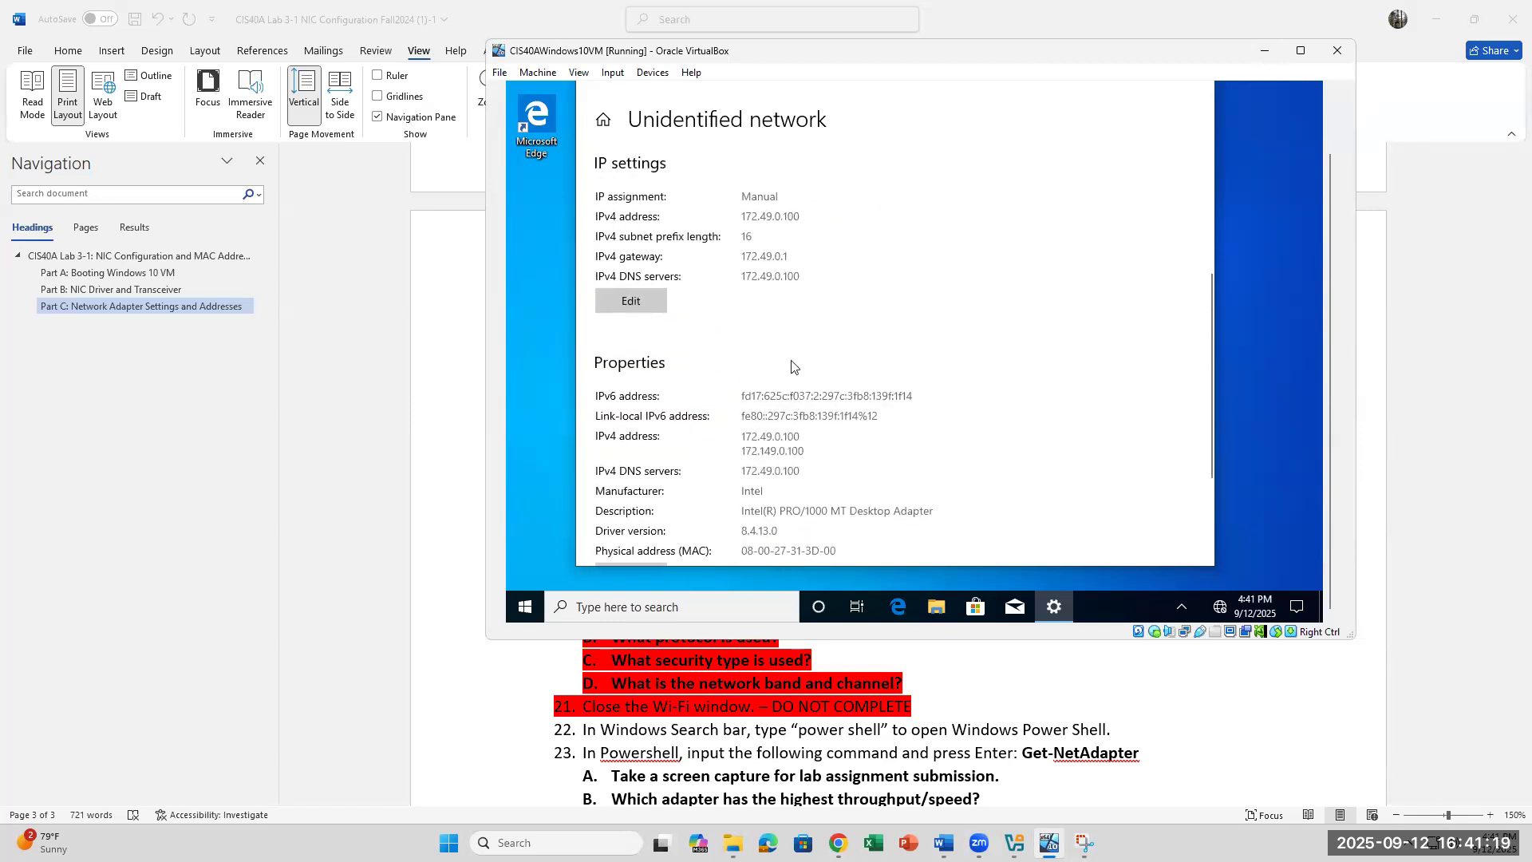
pyautogui.scroll(-1, 889, 485)
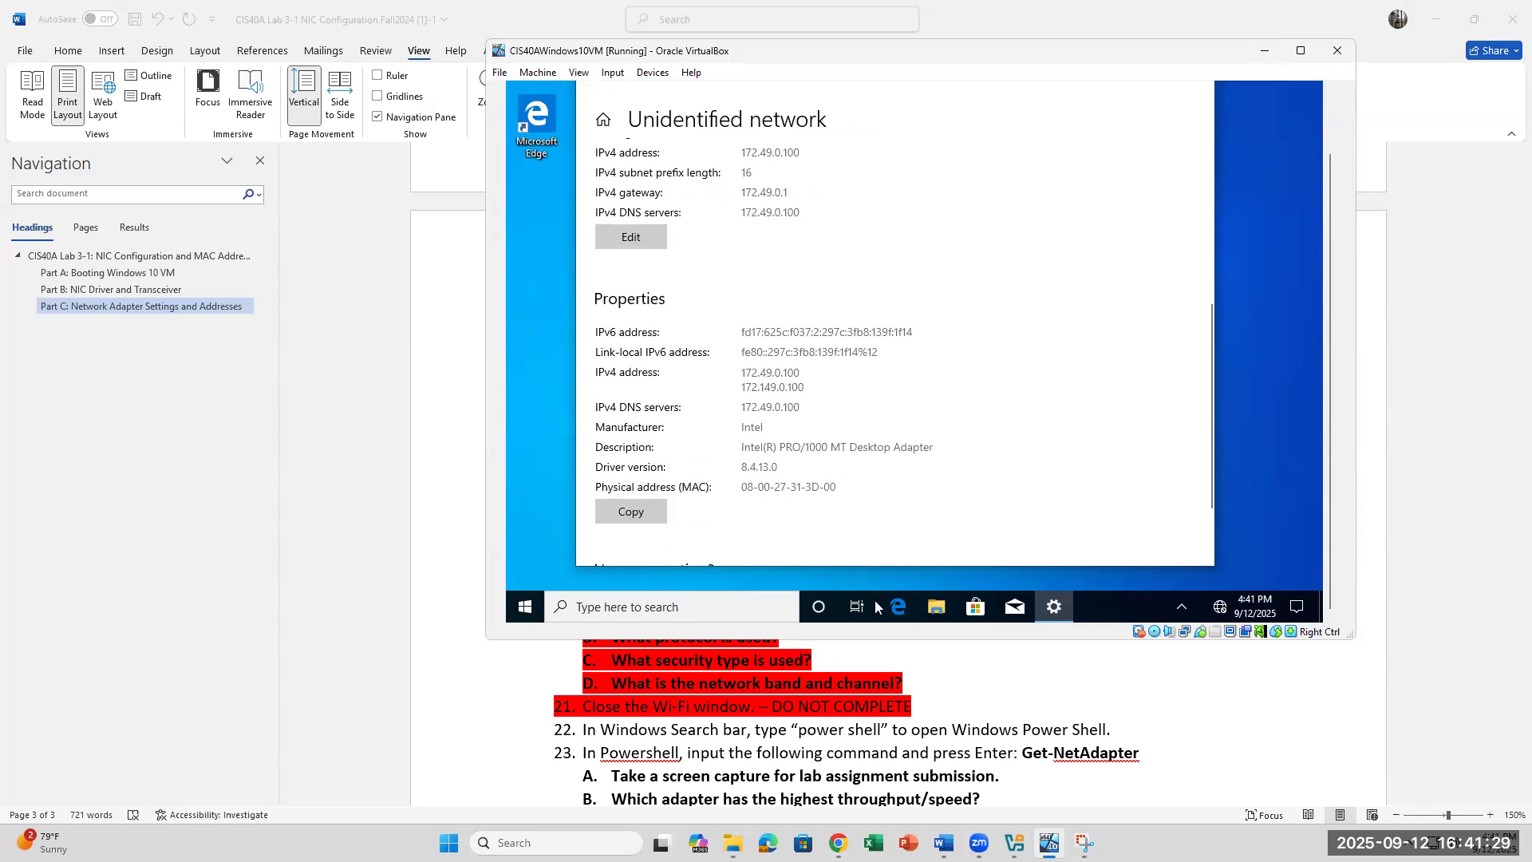
pyautogui.click(1006, 702)
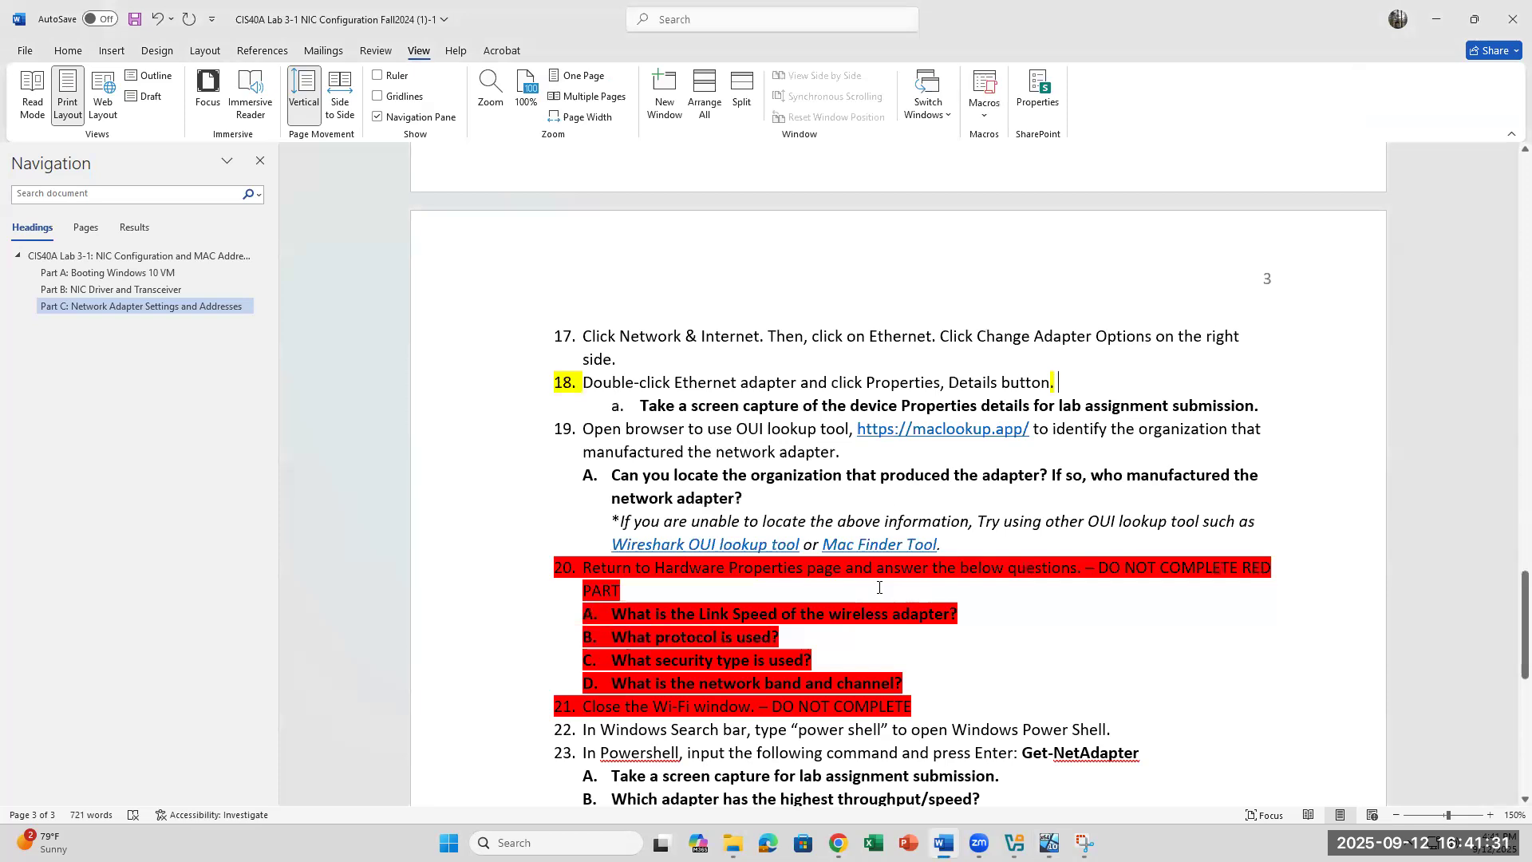
# Step: Change step 17 to 'Ethernet on the left' and 'Unidentified Network under Ethernet on the right.'
pyautogui.moveTo(887, 399); pyautogui.dragTo(1253, 405)
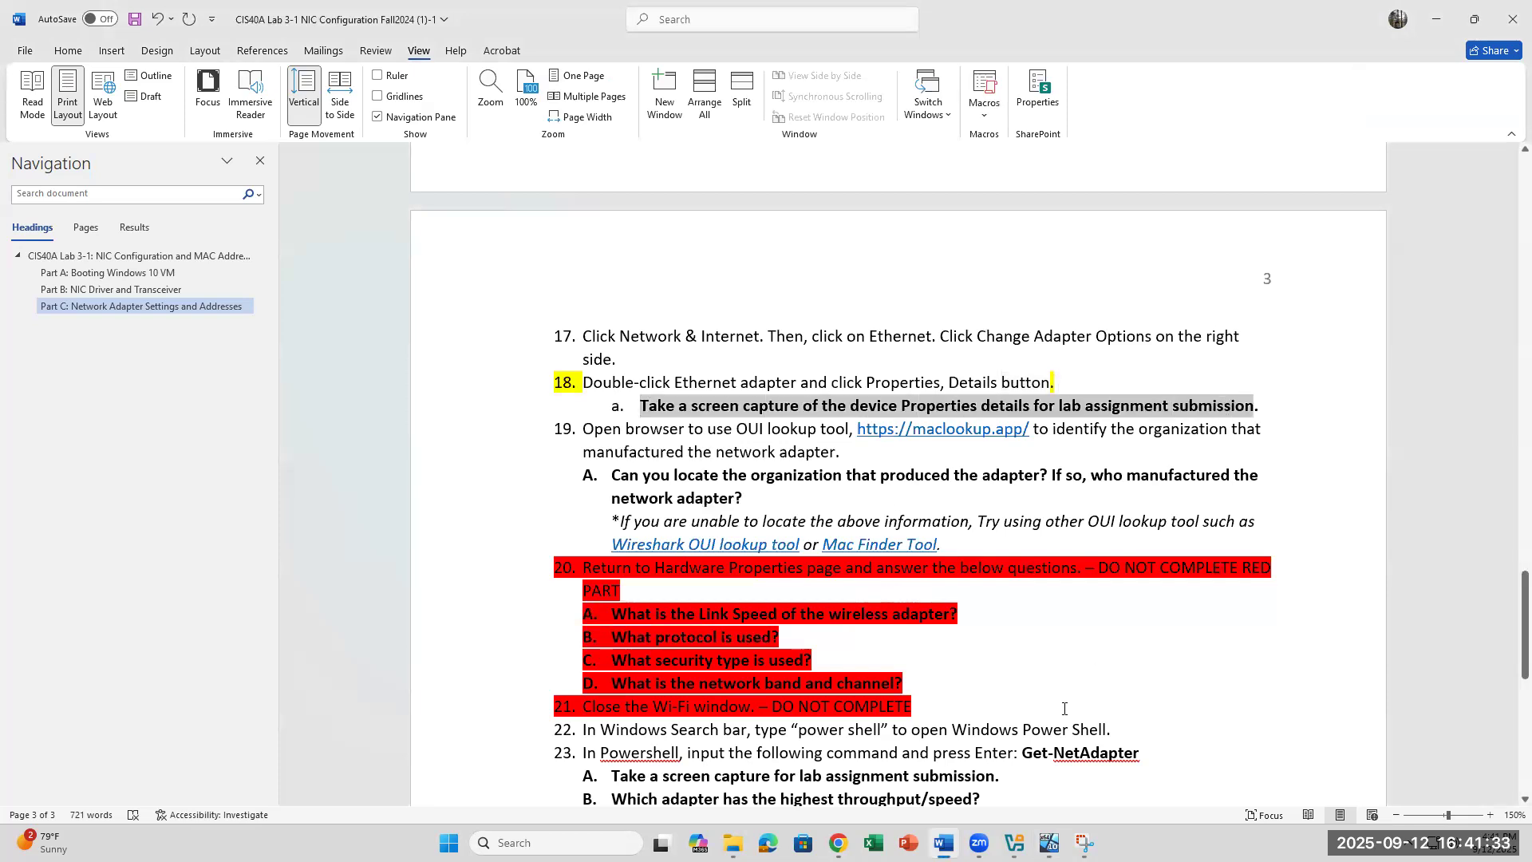
pyautogui.click(994, 394)
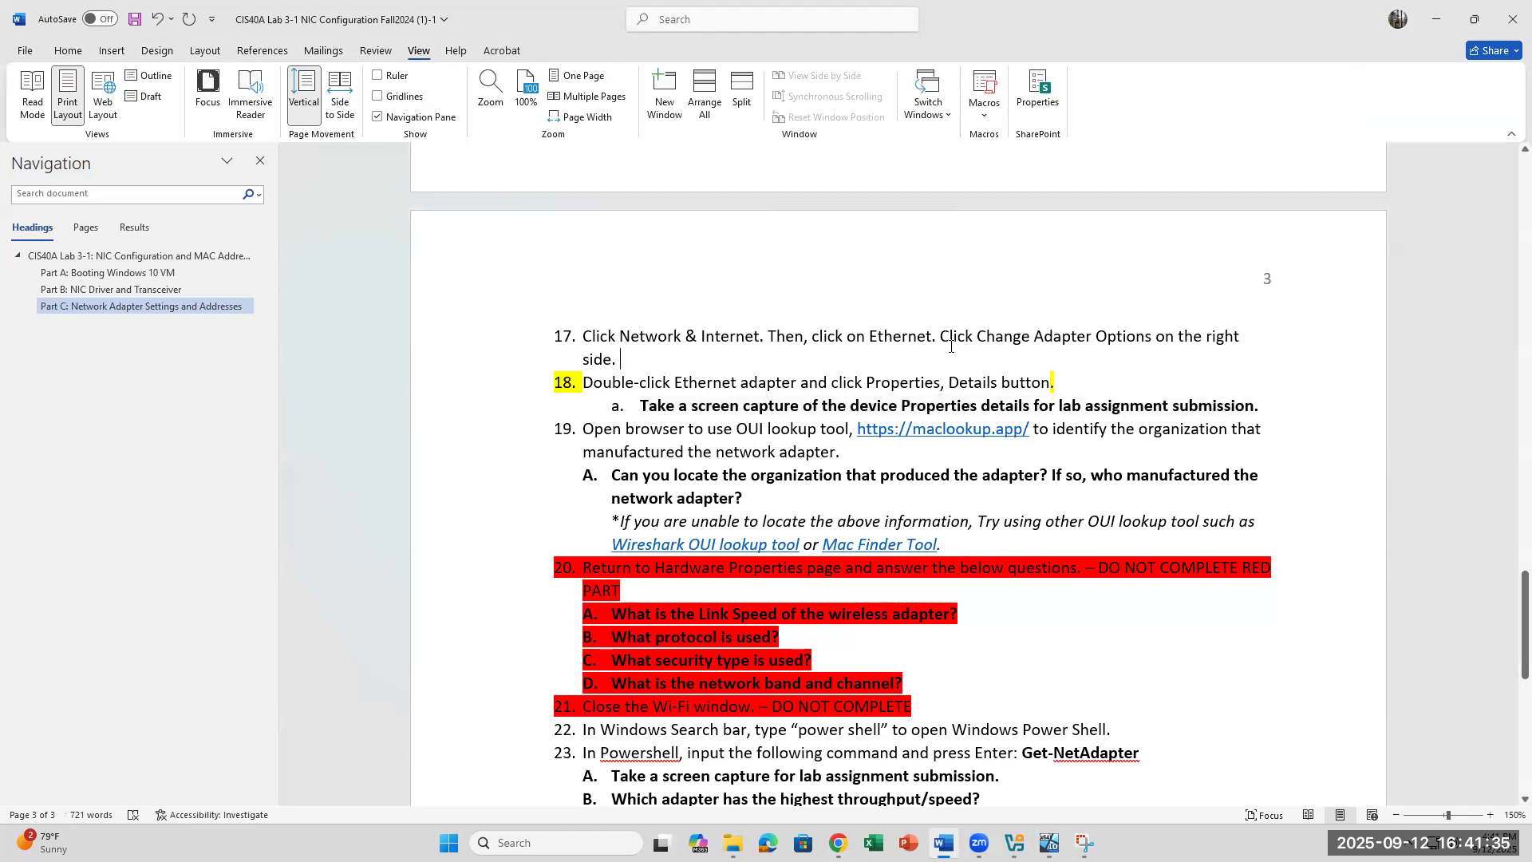
pyautogui.click(931, 327)
pyautogui.press('BackSpace')
pyautogui.press('BackSpace')
pyautogui.press('BackSpace')
pyautogui.press('BackSpace')
pyautogui.press('BackSpace')
pyautogui.press('BackSpace')
pyautogui.press('BackSpace')
pyautogui.press('BackSpace')
pyautogui.press('BackSpace')
pyautogui.press('BackSpace')
pyautogui.press('BackSpace')
pyautogui.press('BackSpace')
pyautogui.press('BackSpace')
pyautogui.press('BackSpace')
pyautogui.write('ck Un')
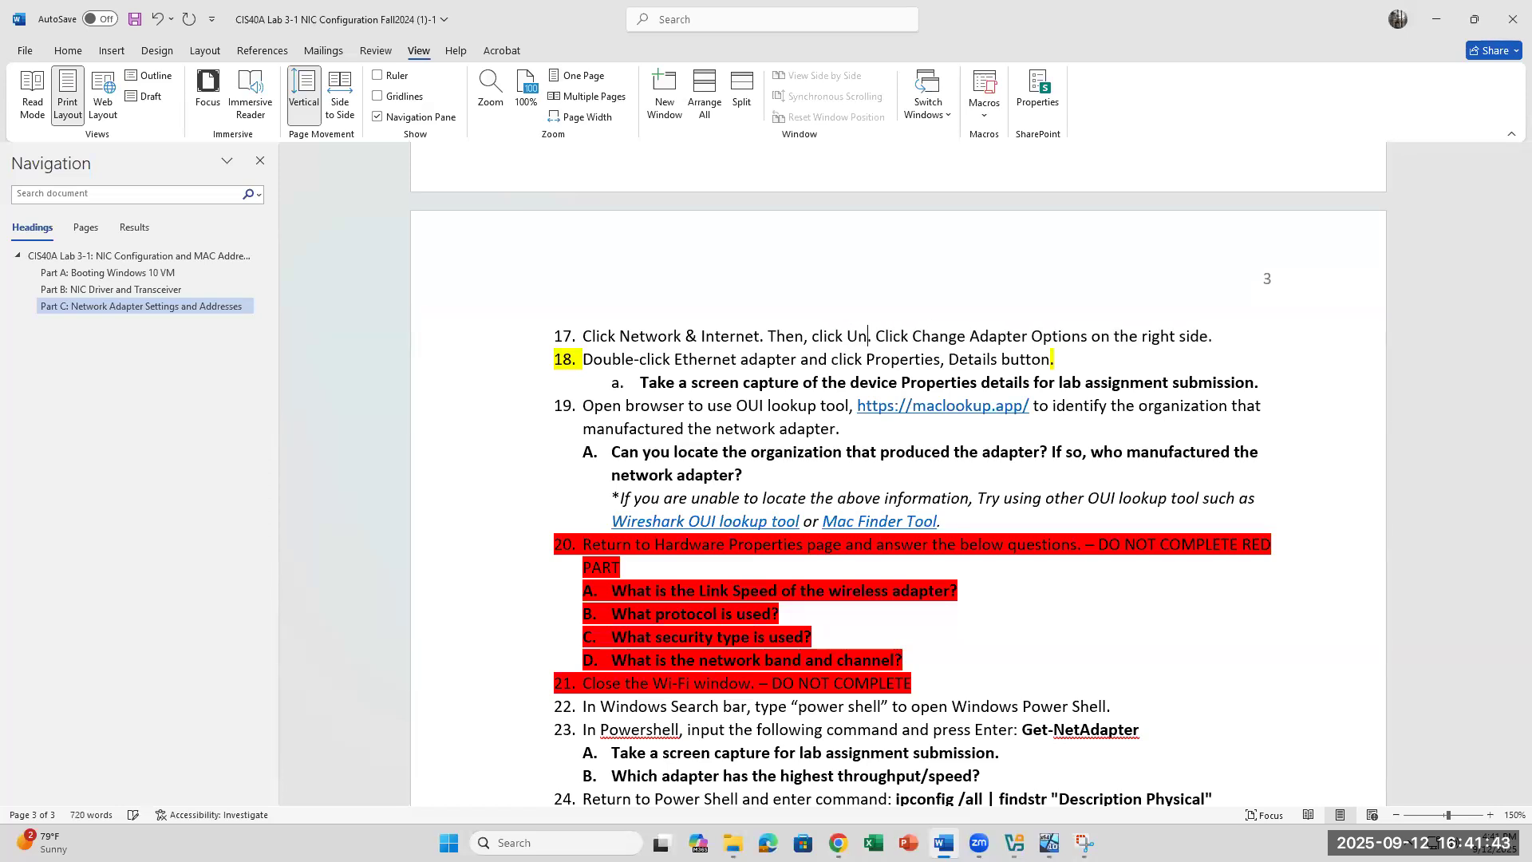
pyautogui.write('iden')
pyautogui.press('BackSpace')
pyautogui.press('BackSpace')
pyautogui.press('BackSpace')
pyautogui.press('BackSpace')
pyautogui.press('BackSpace')
pyautogui.press('BackSpace')
pyautogui.press('BackSpace')
pyautogui.press('BackSpace')
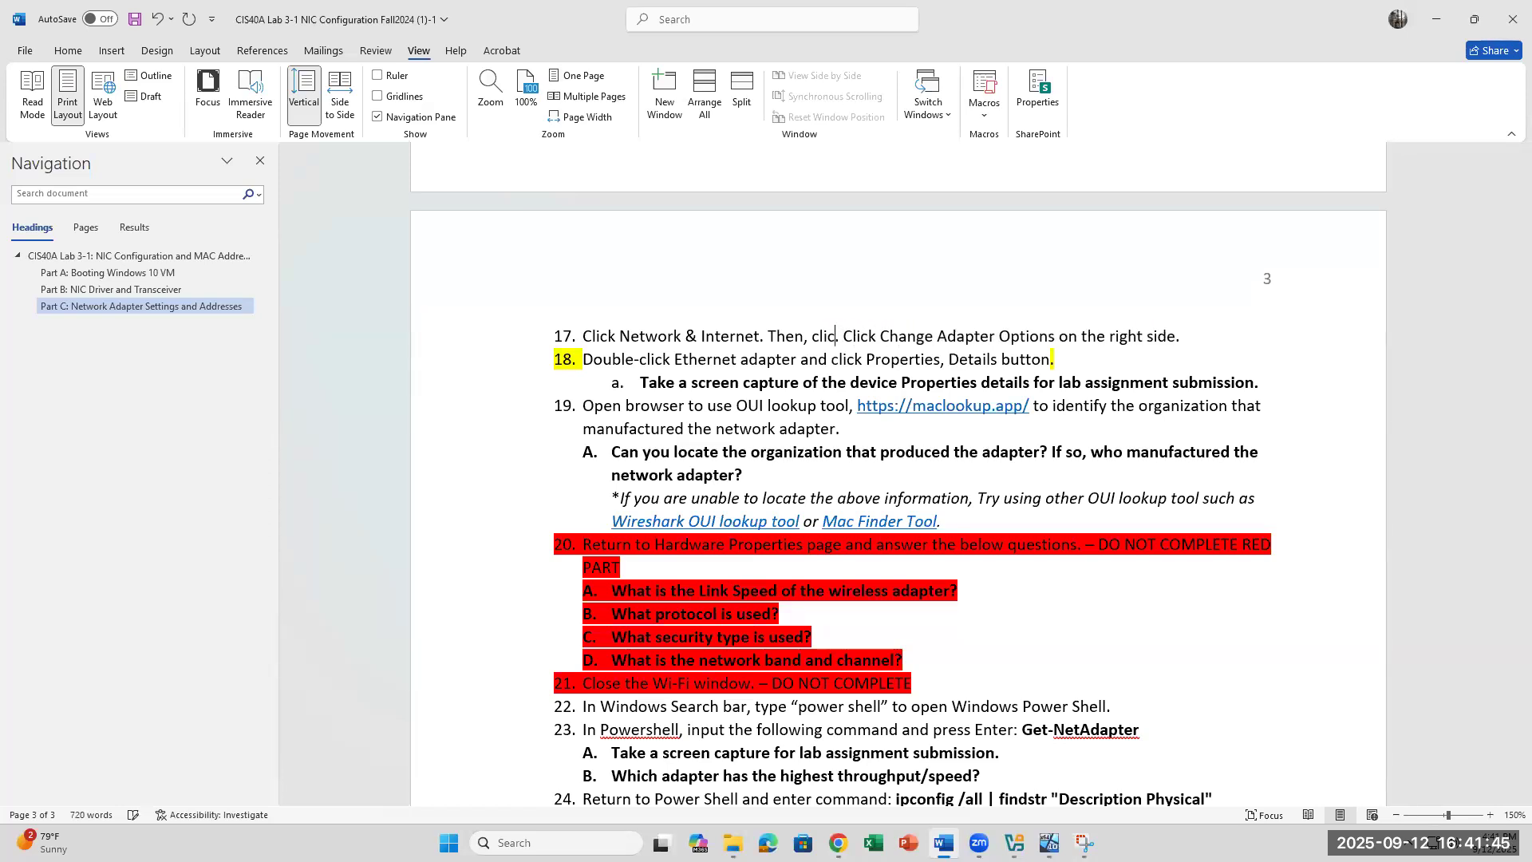
pyautogui.write('k Ethernet on the left')
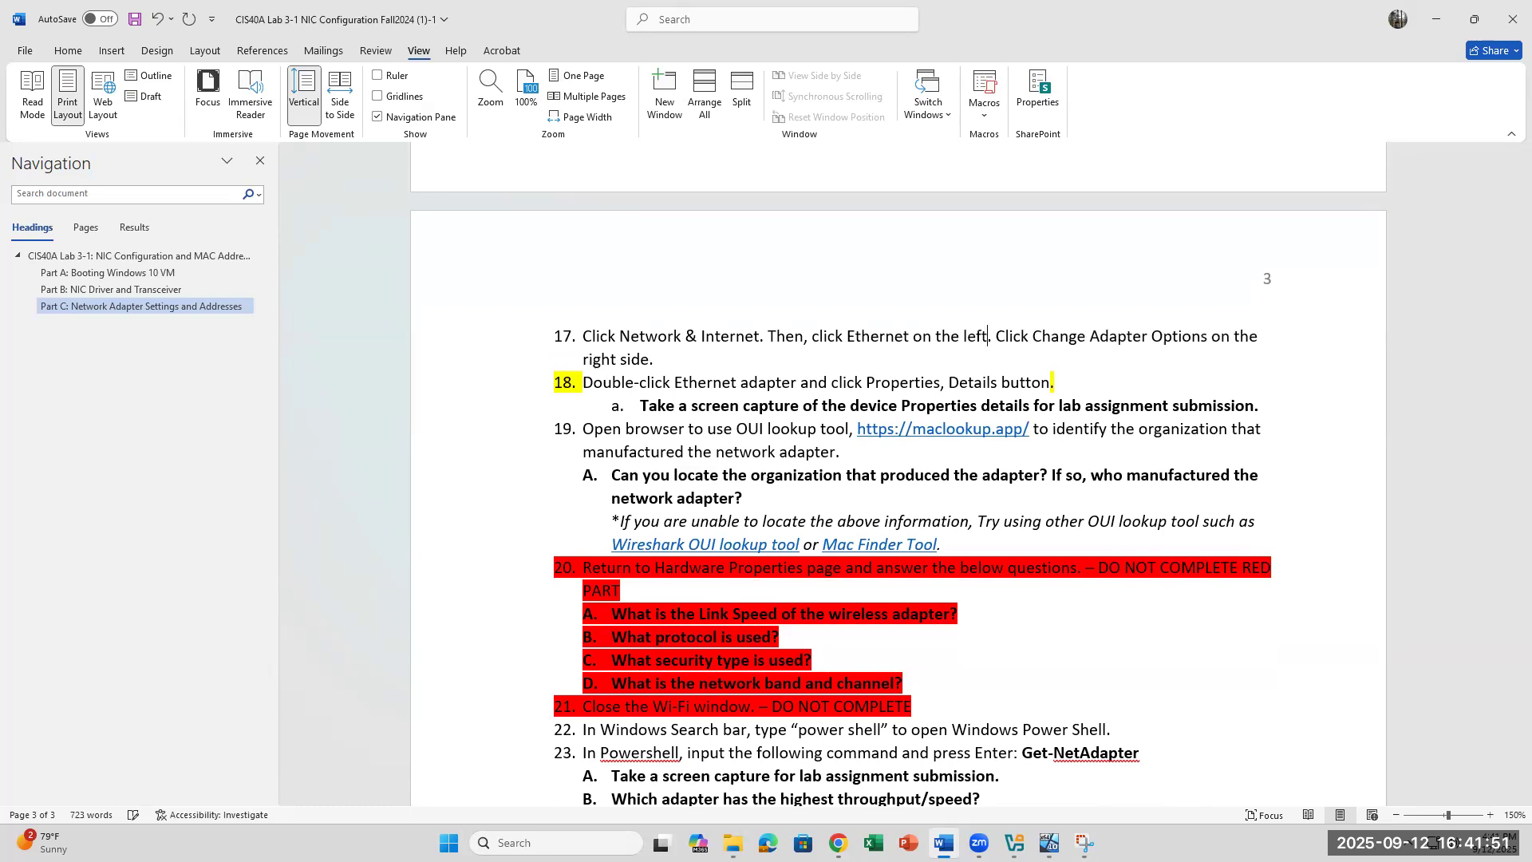
pyautogui.moveTo(1045, 342); pyautogui.dragTo(1264, 363)
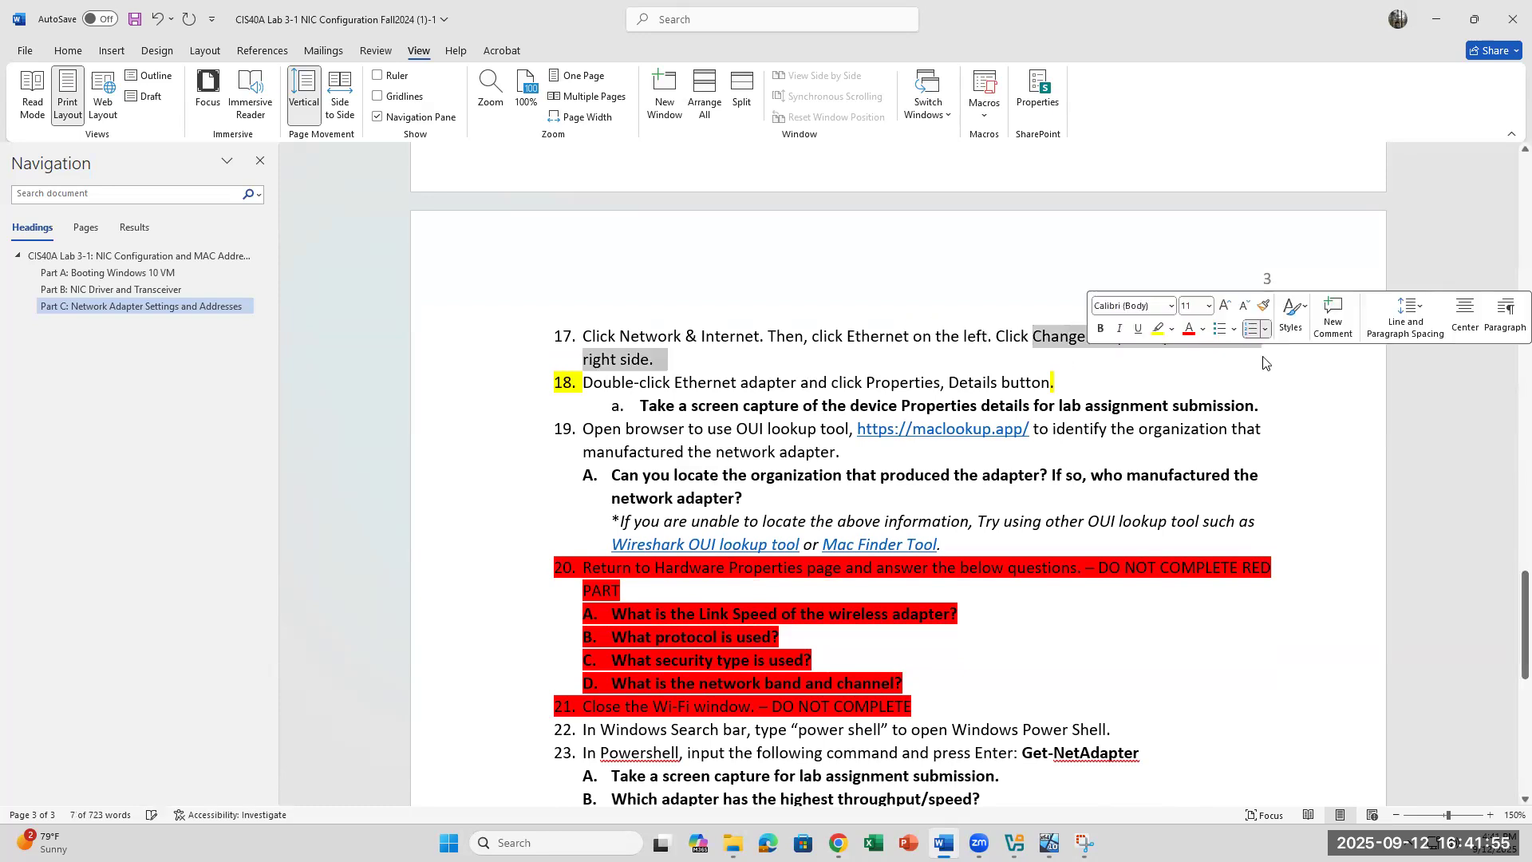
pyautogui.write('Unidentified Network ')
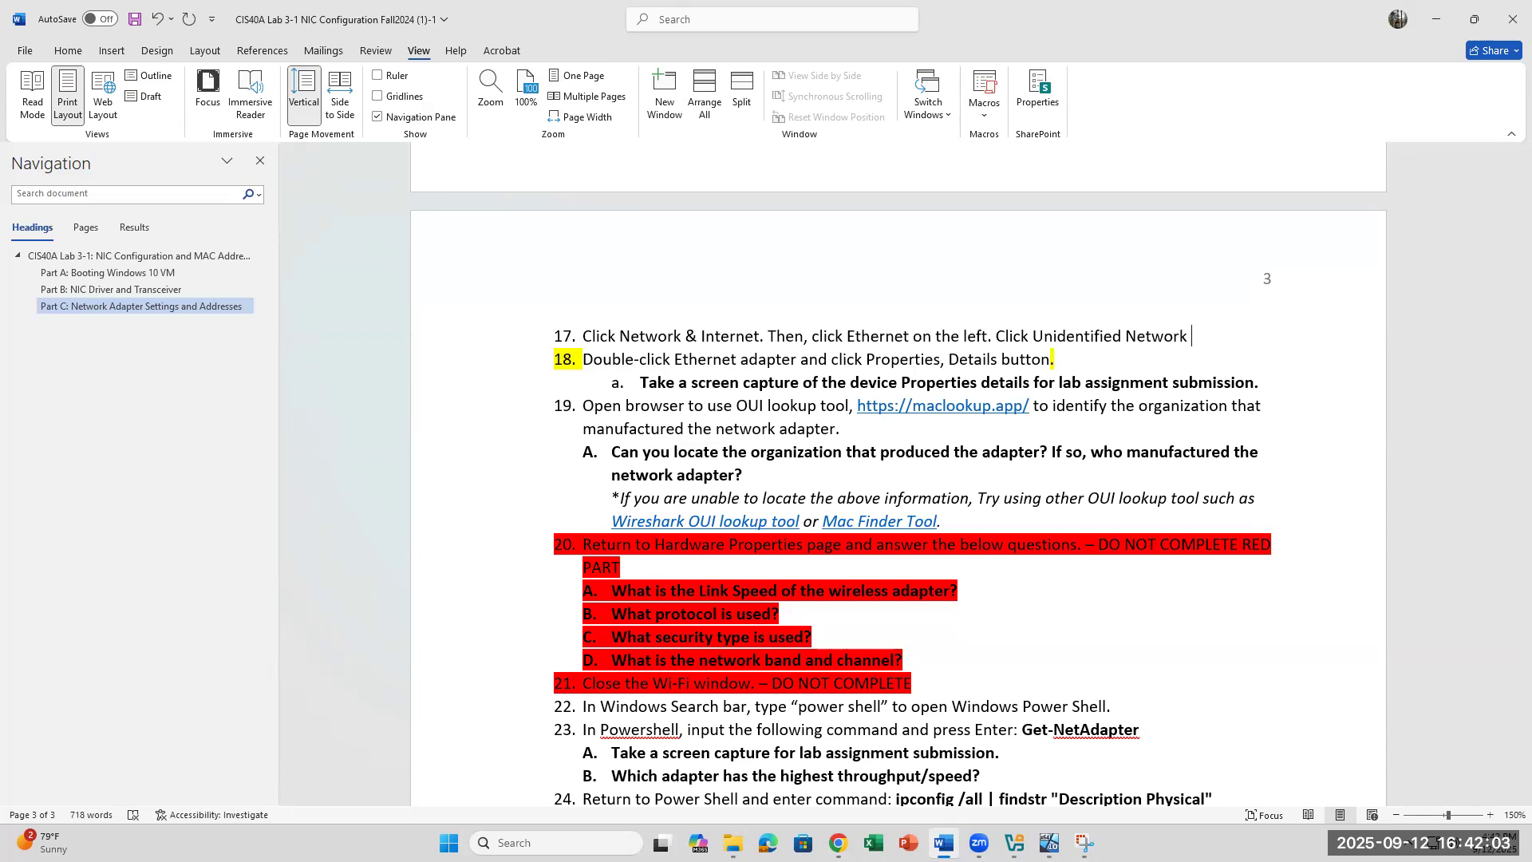
pyautogui.write('under Ethernet on the right.')
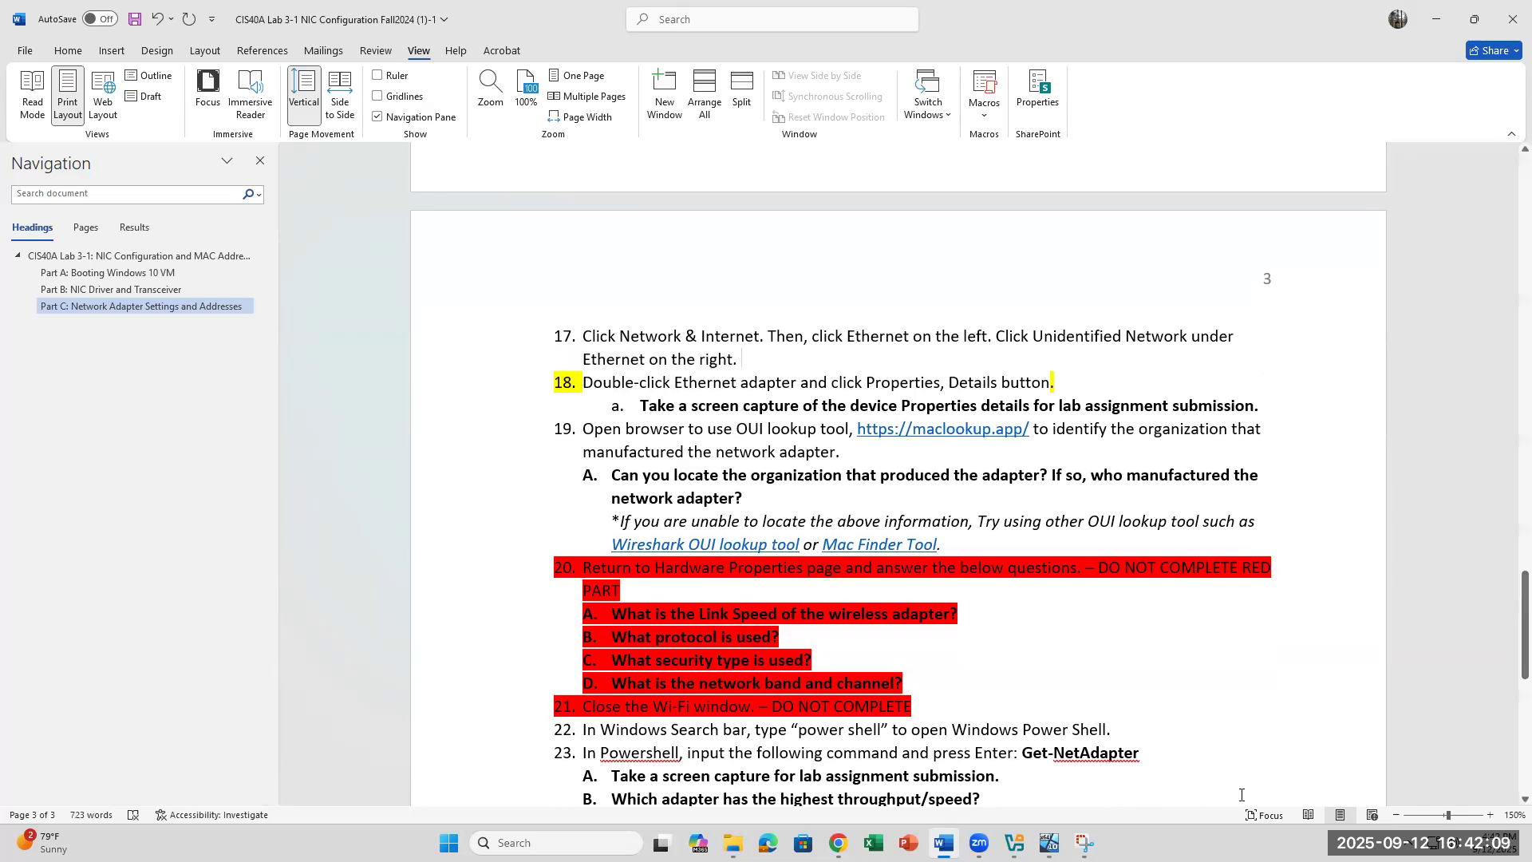
# Step: Check the VM's network properties again, then place the caret in step 22
pyautogui.click(1048, 842)
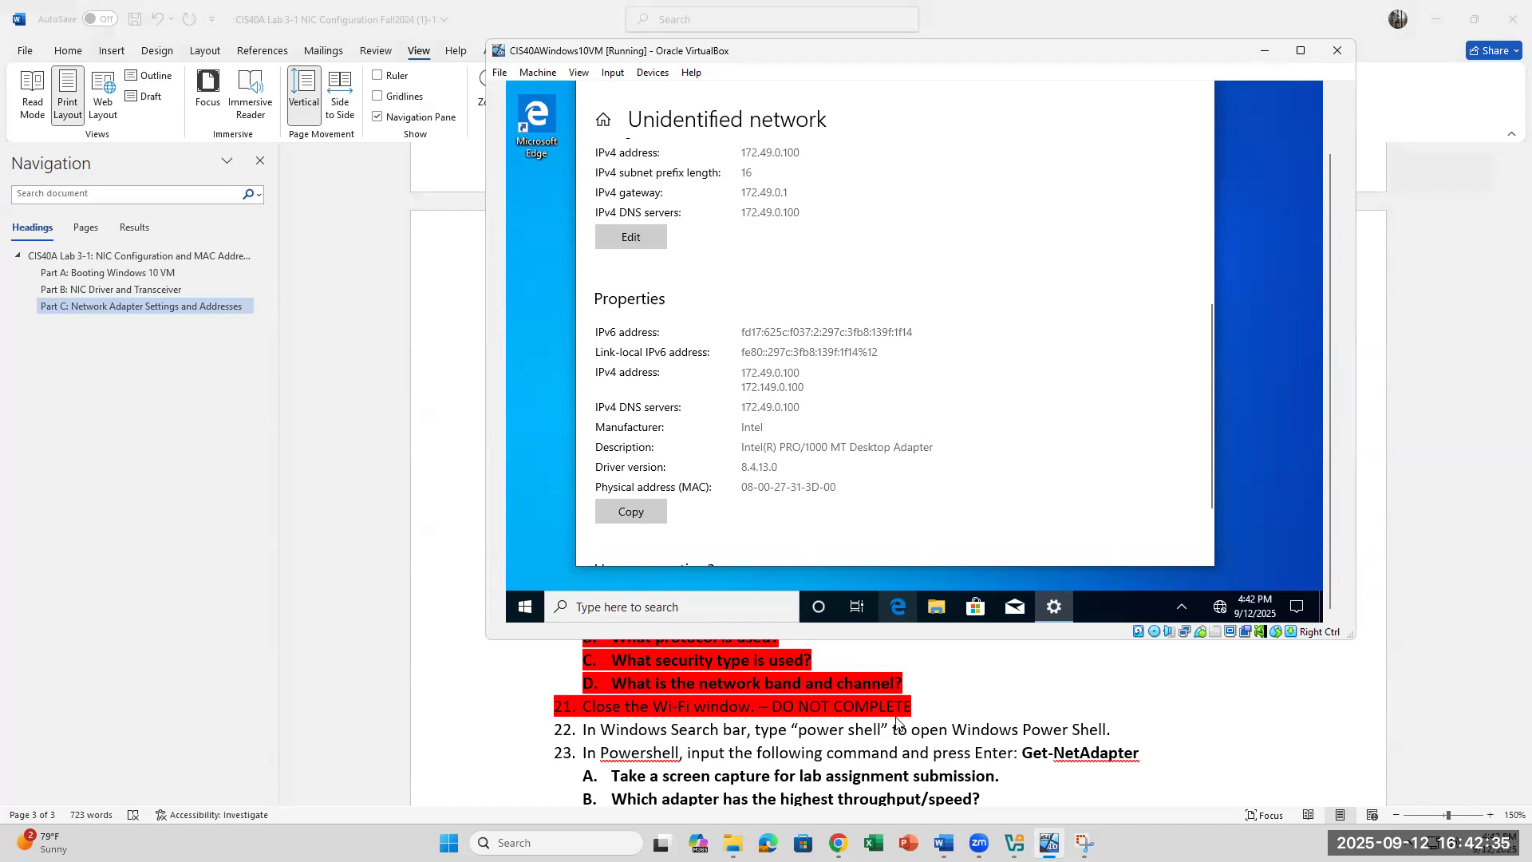
pyautogui.click(968, 674)
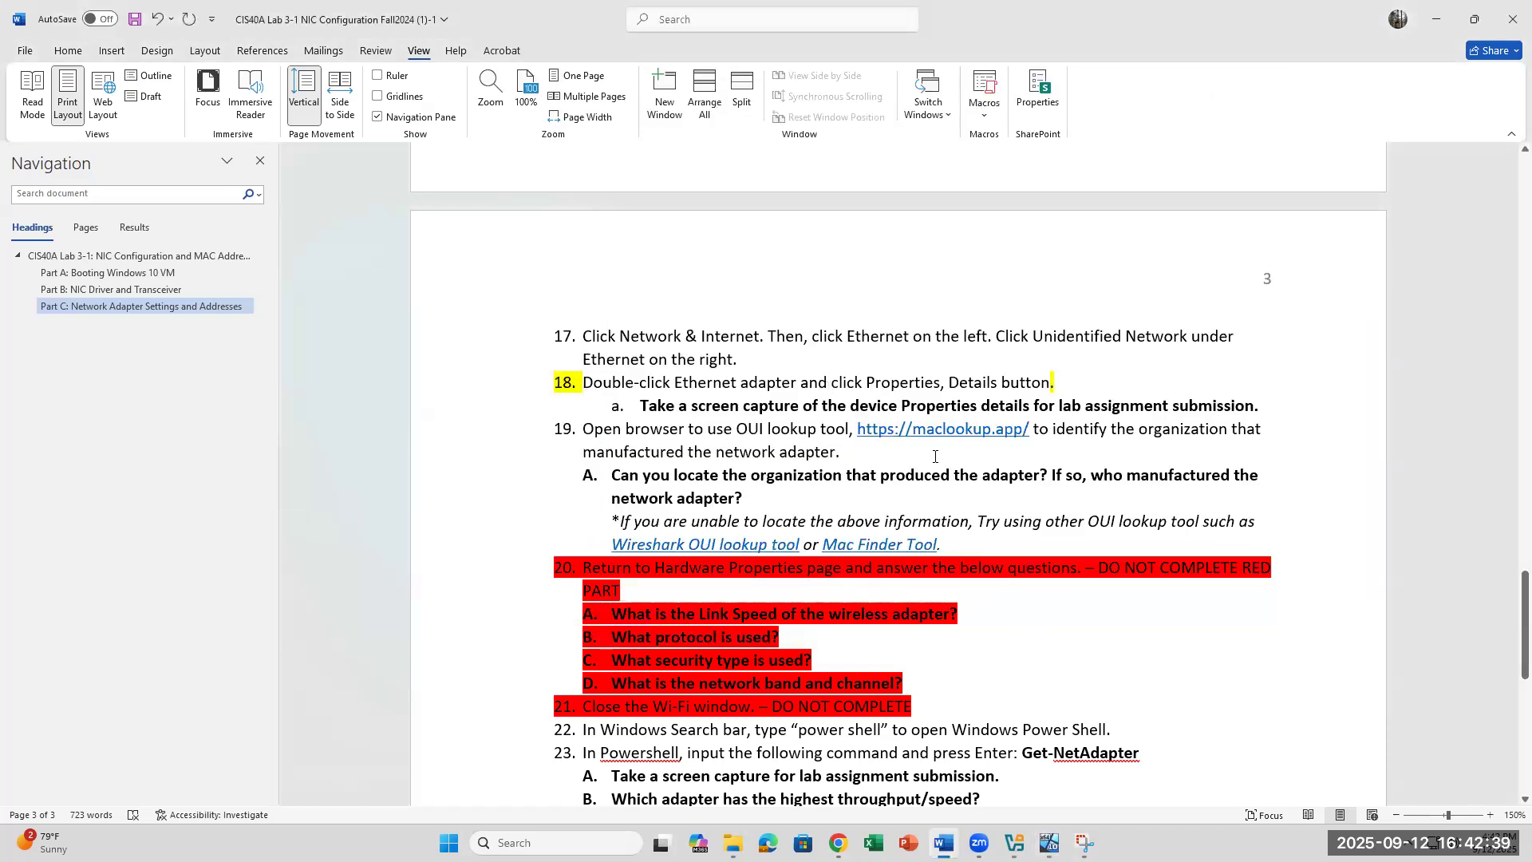
pyautogui.click(1084, 720)
pyautogui.scroll(-2, 1092, 633)
pyautogui.scroll(2, 998, 519)
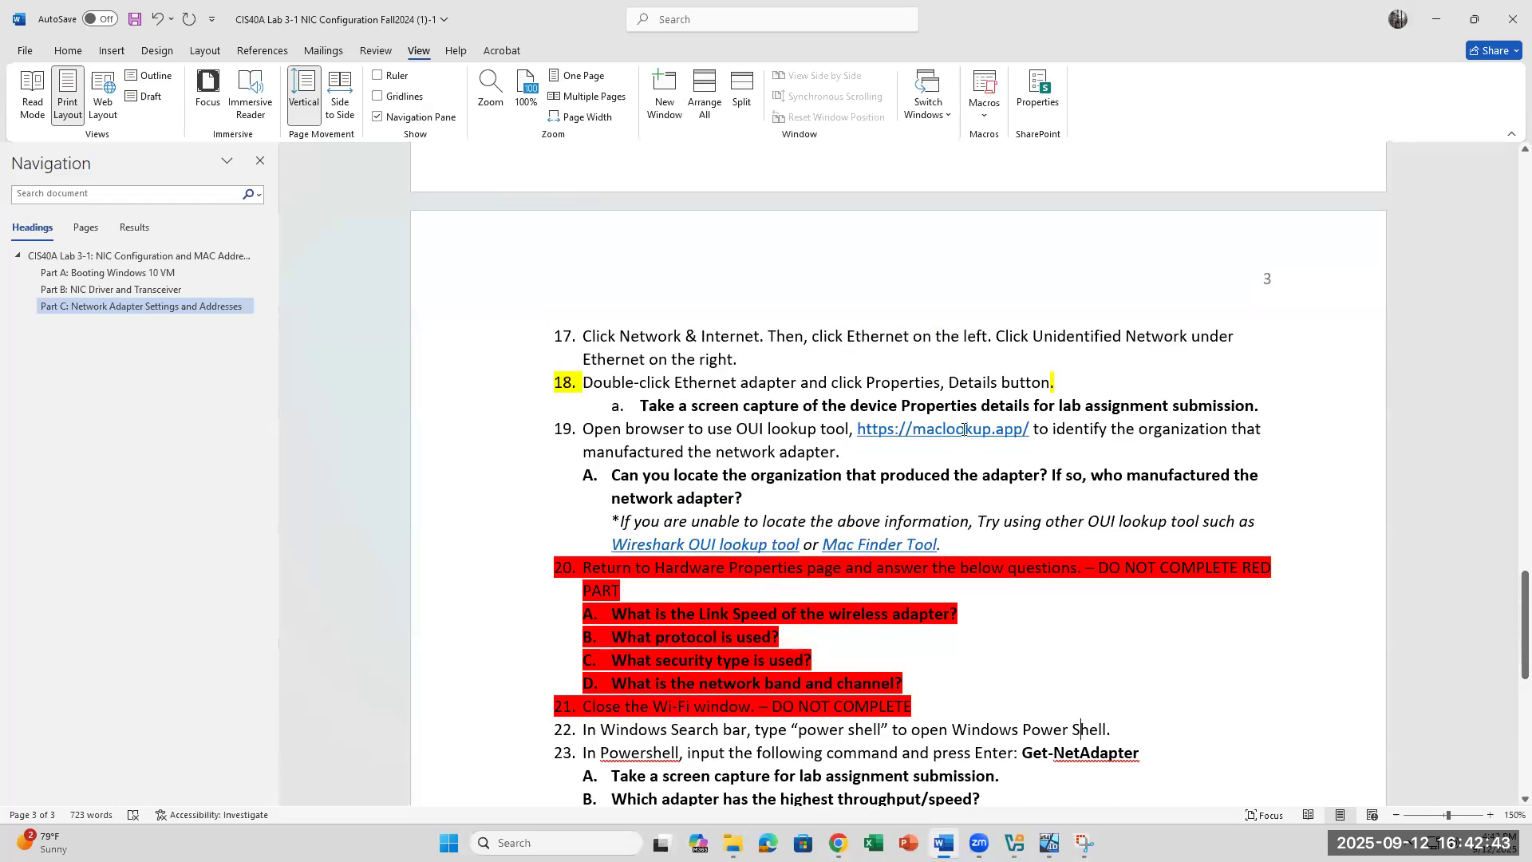
# Step: Open maclookup.app's MAC Address Lookup page and compare it with the VM's adapter physical address
pyautogui.keyDown('ctrl'); pyautogui.click(917, 435); pyautogui.keyUp('ctrl')
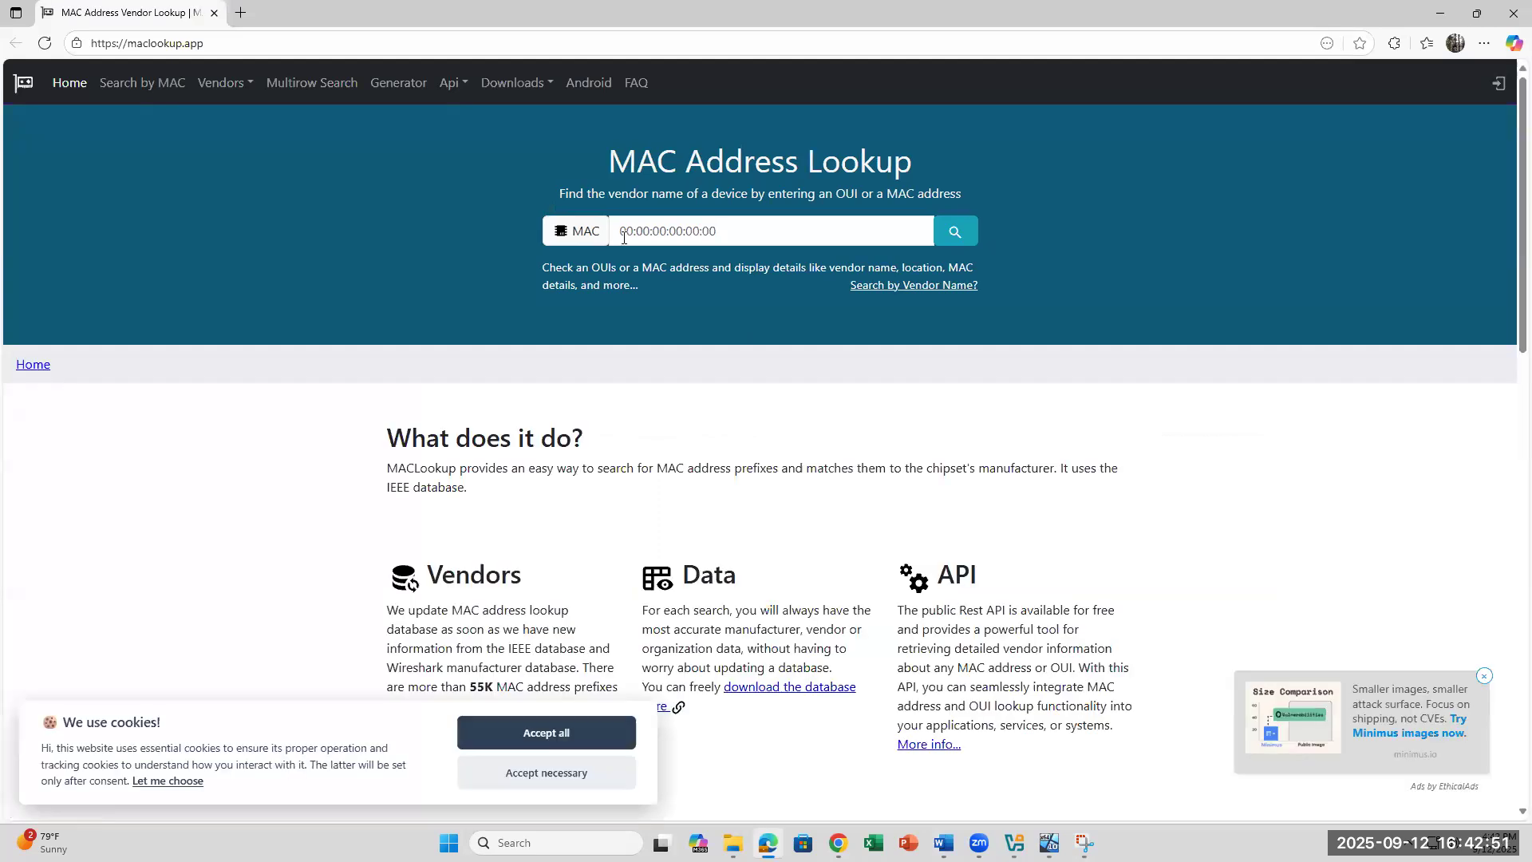
pyautogui.click(717, 224)
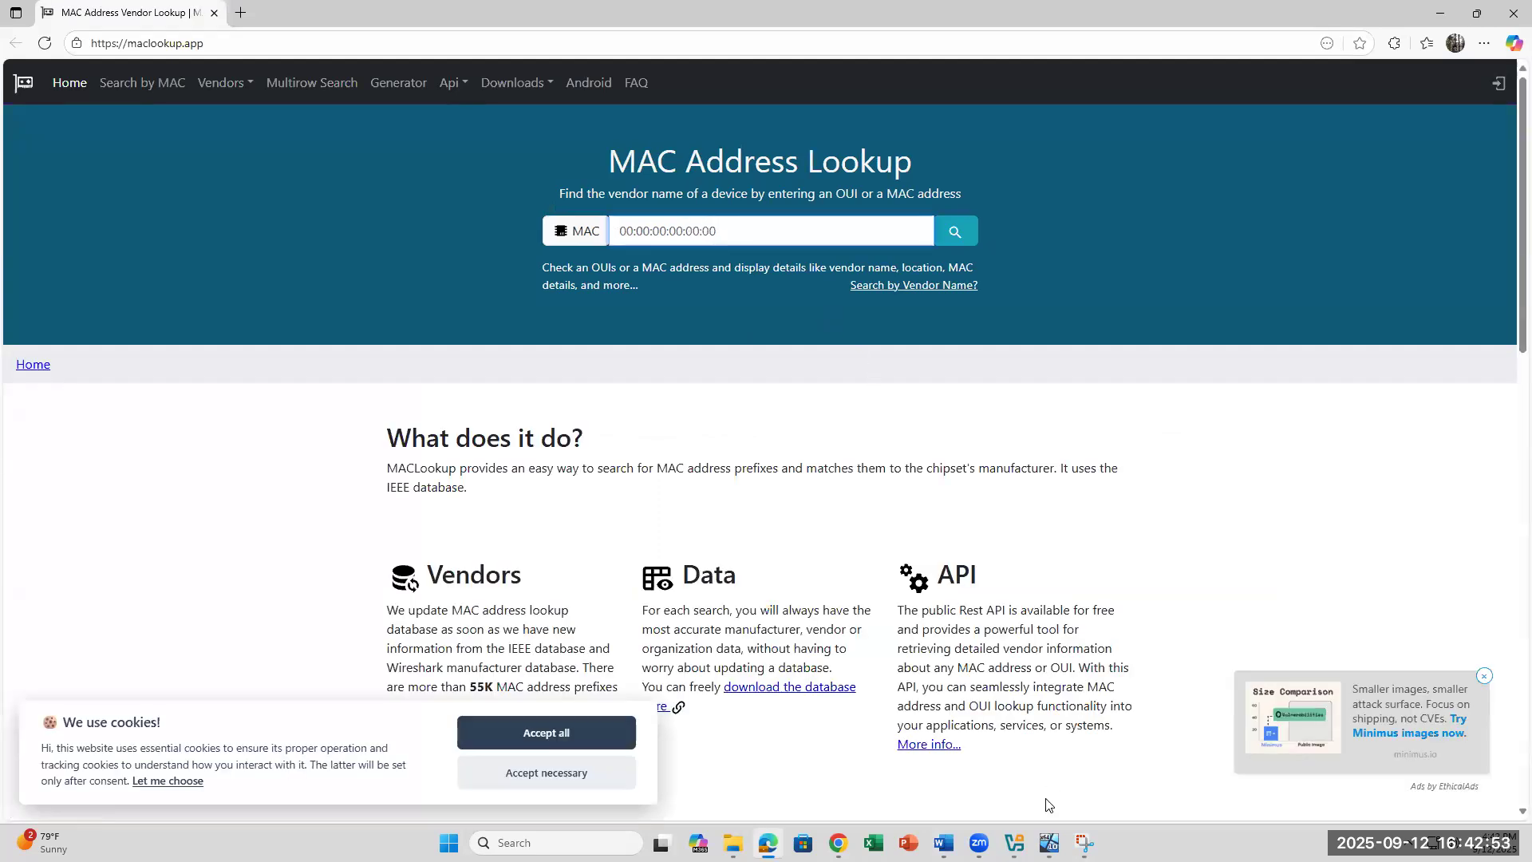
pyautogui.click(1049, 843)
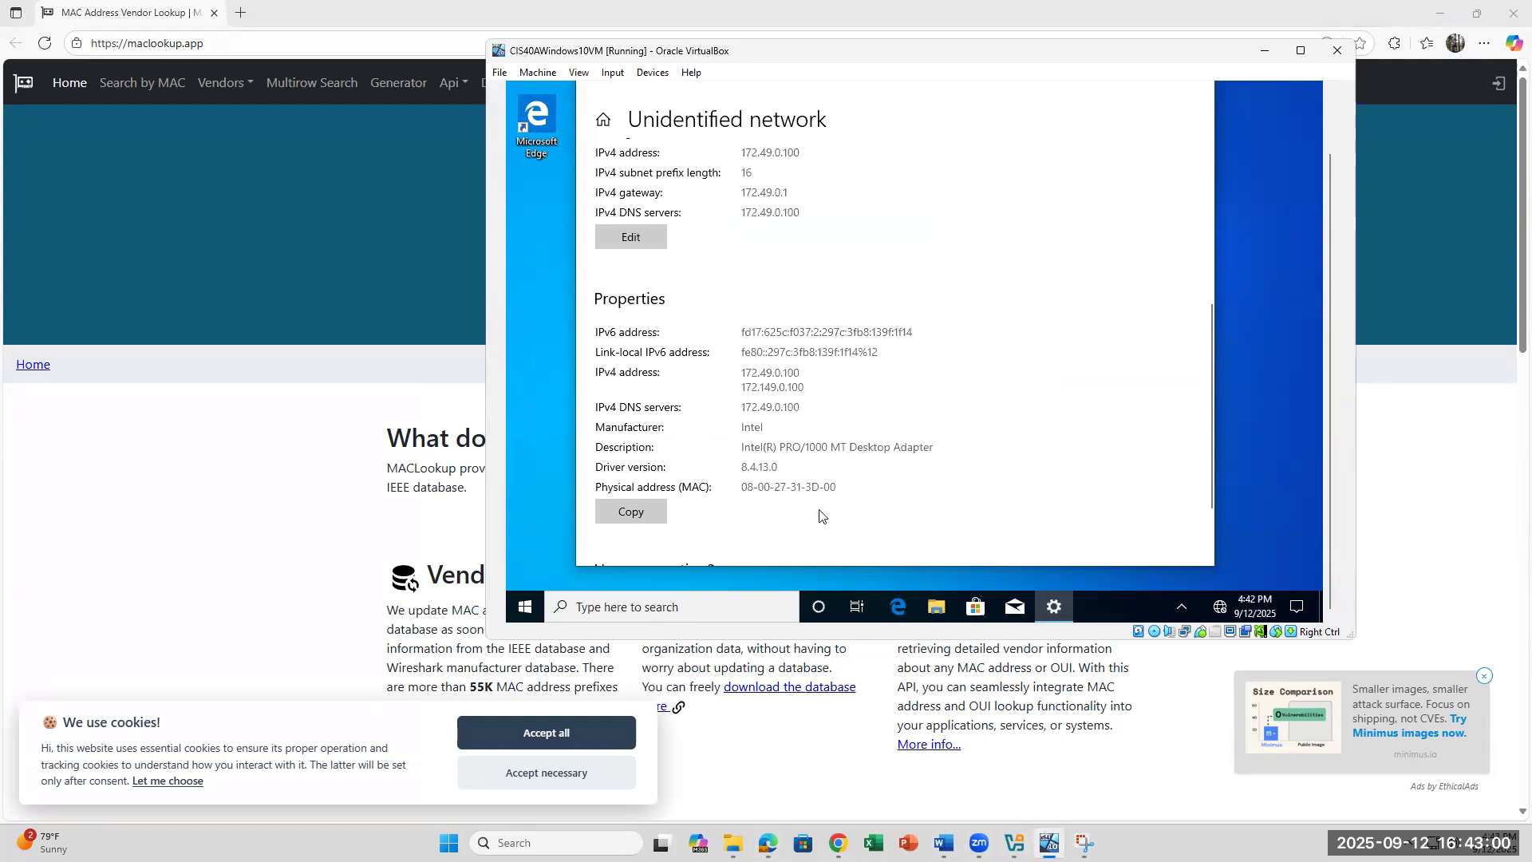
pyautogui.click(404, 306)
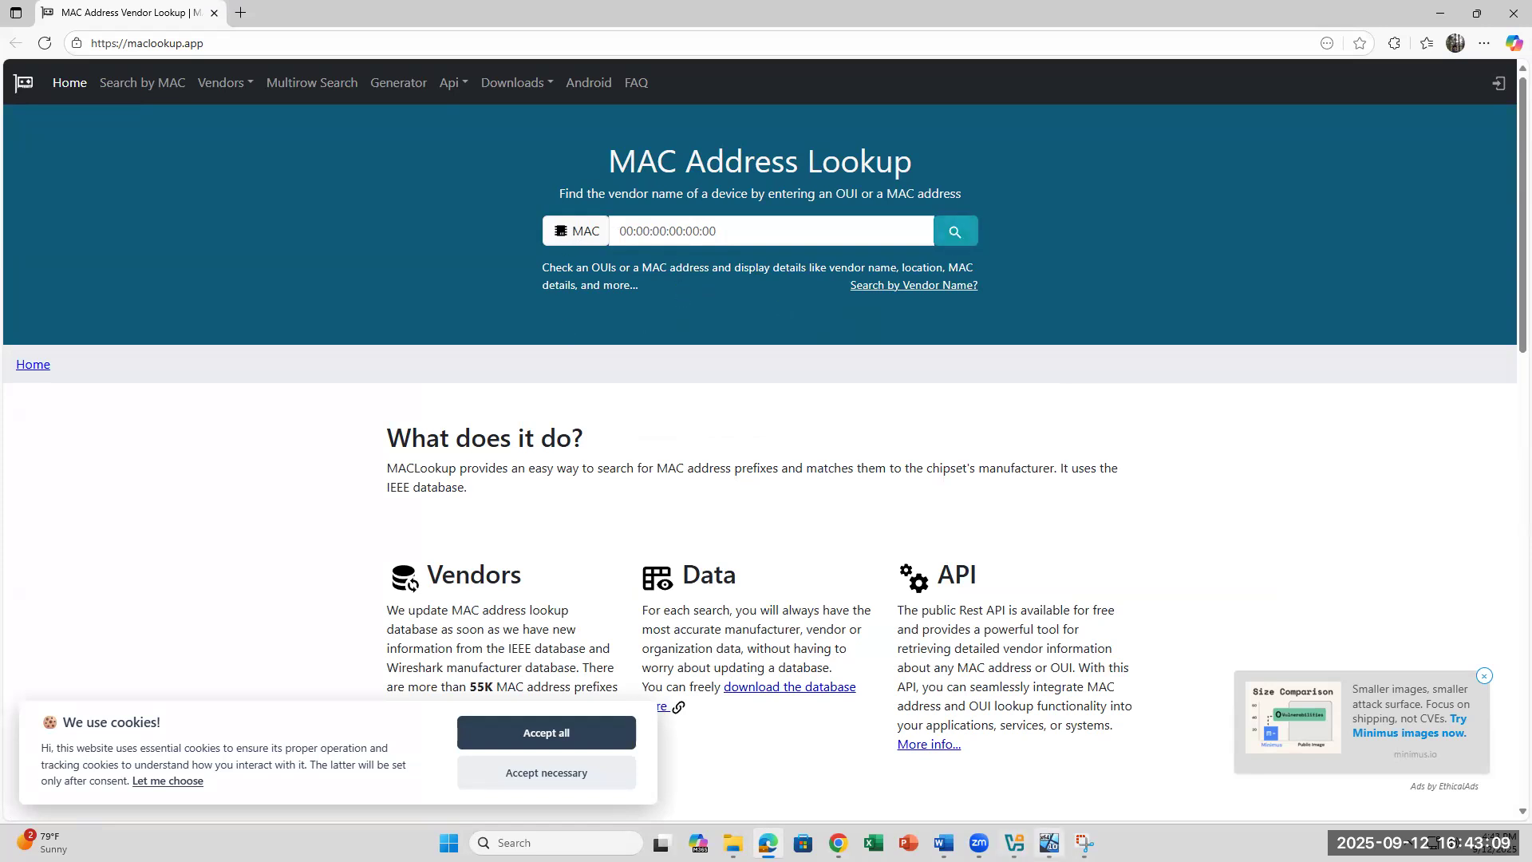
# Step: Read through lab steps 23–33 and the Canvas submission line, briefly selecting step 23
pyautogui.click(944, 843)
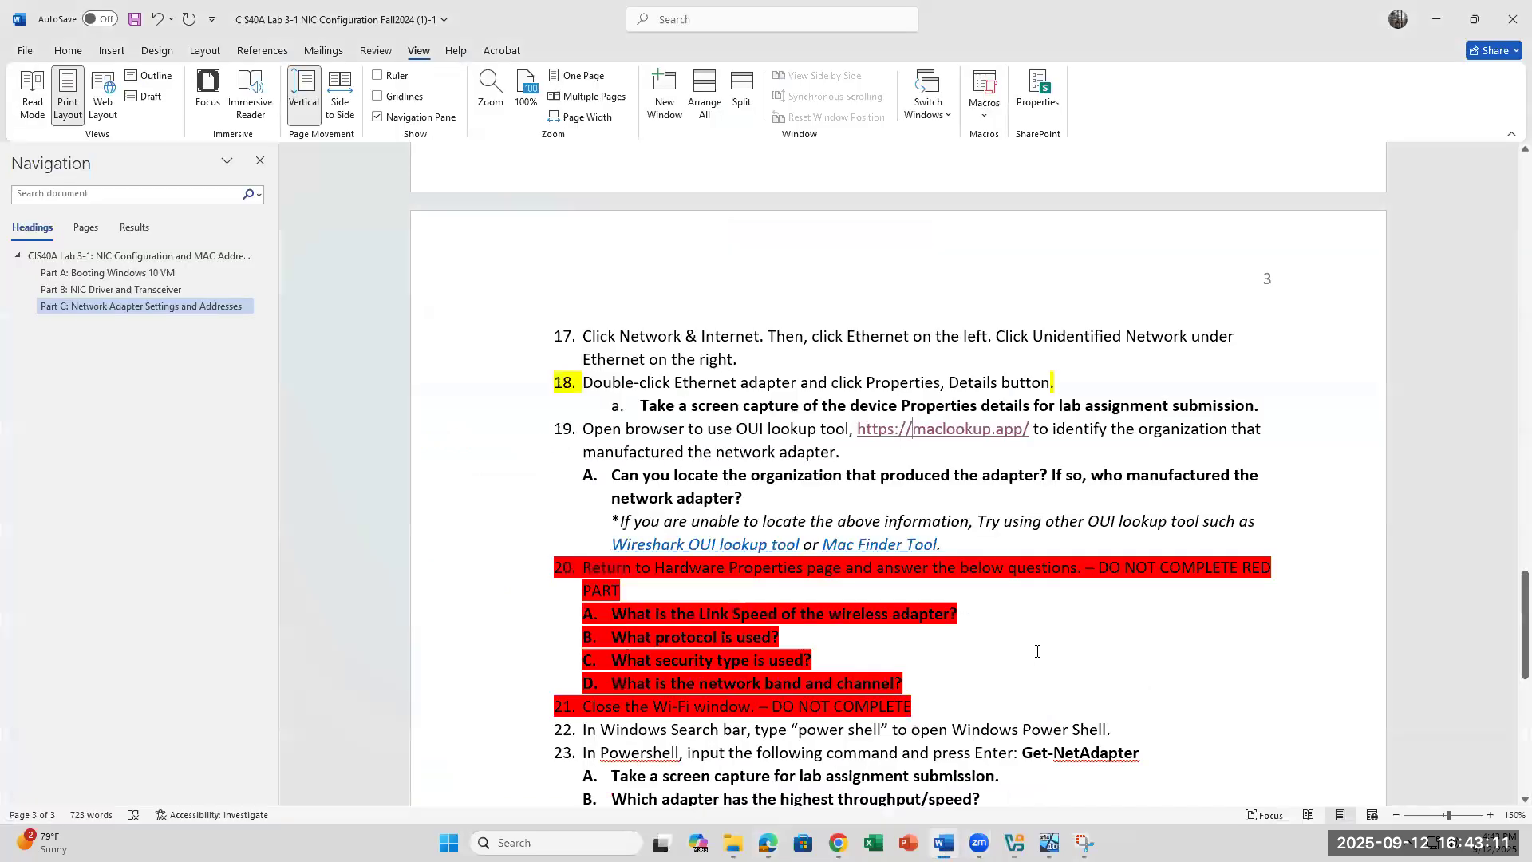
pyautogui.scroll(-1, 1038, 651)
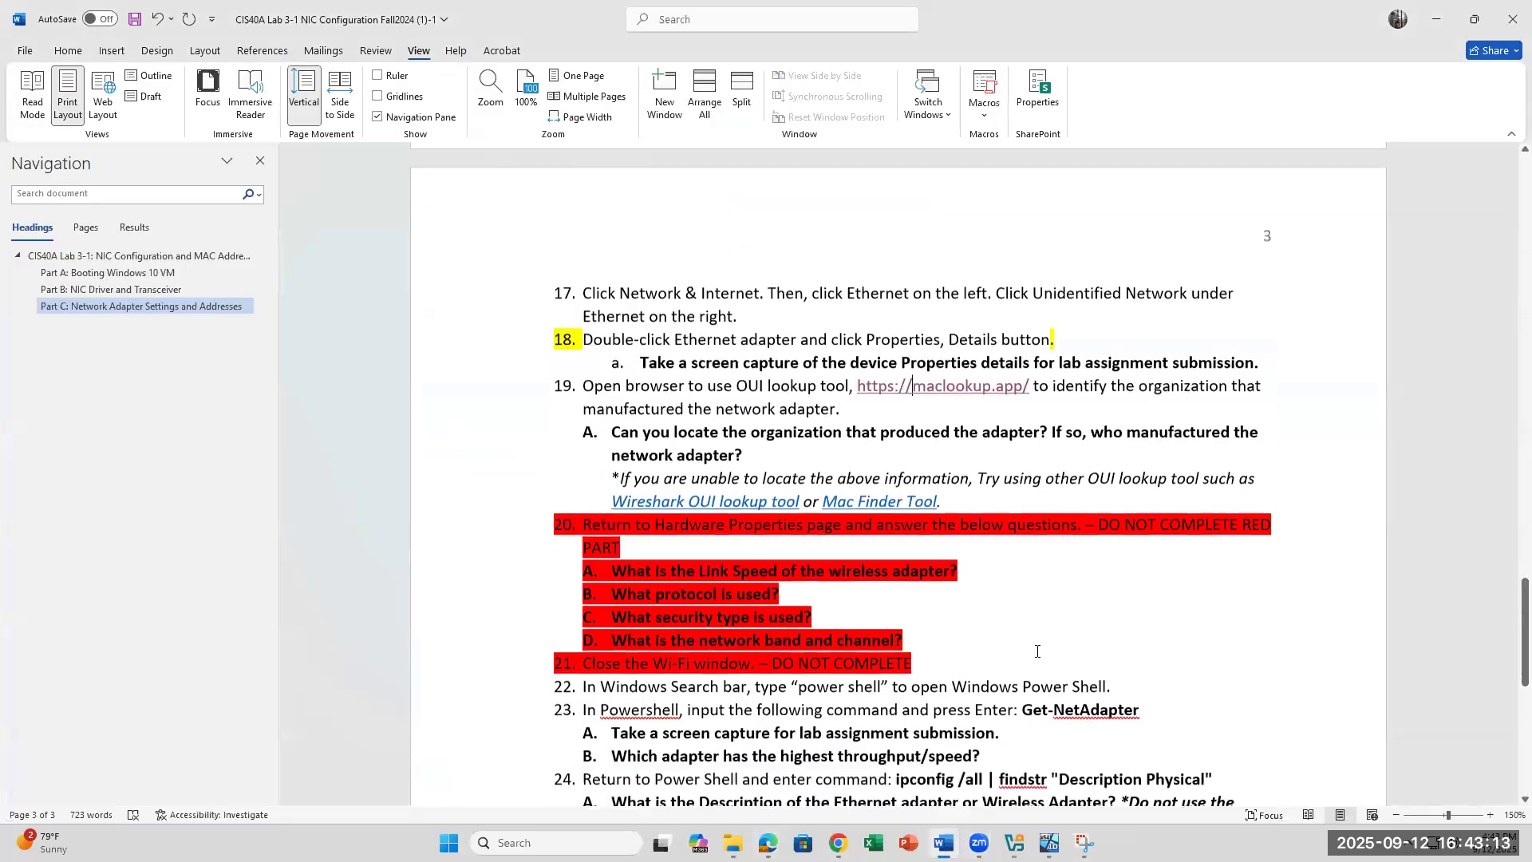
pyautogui.click(766, 438)
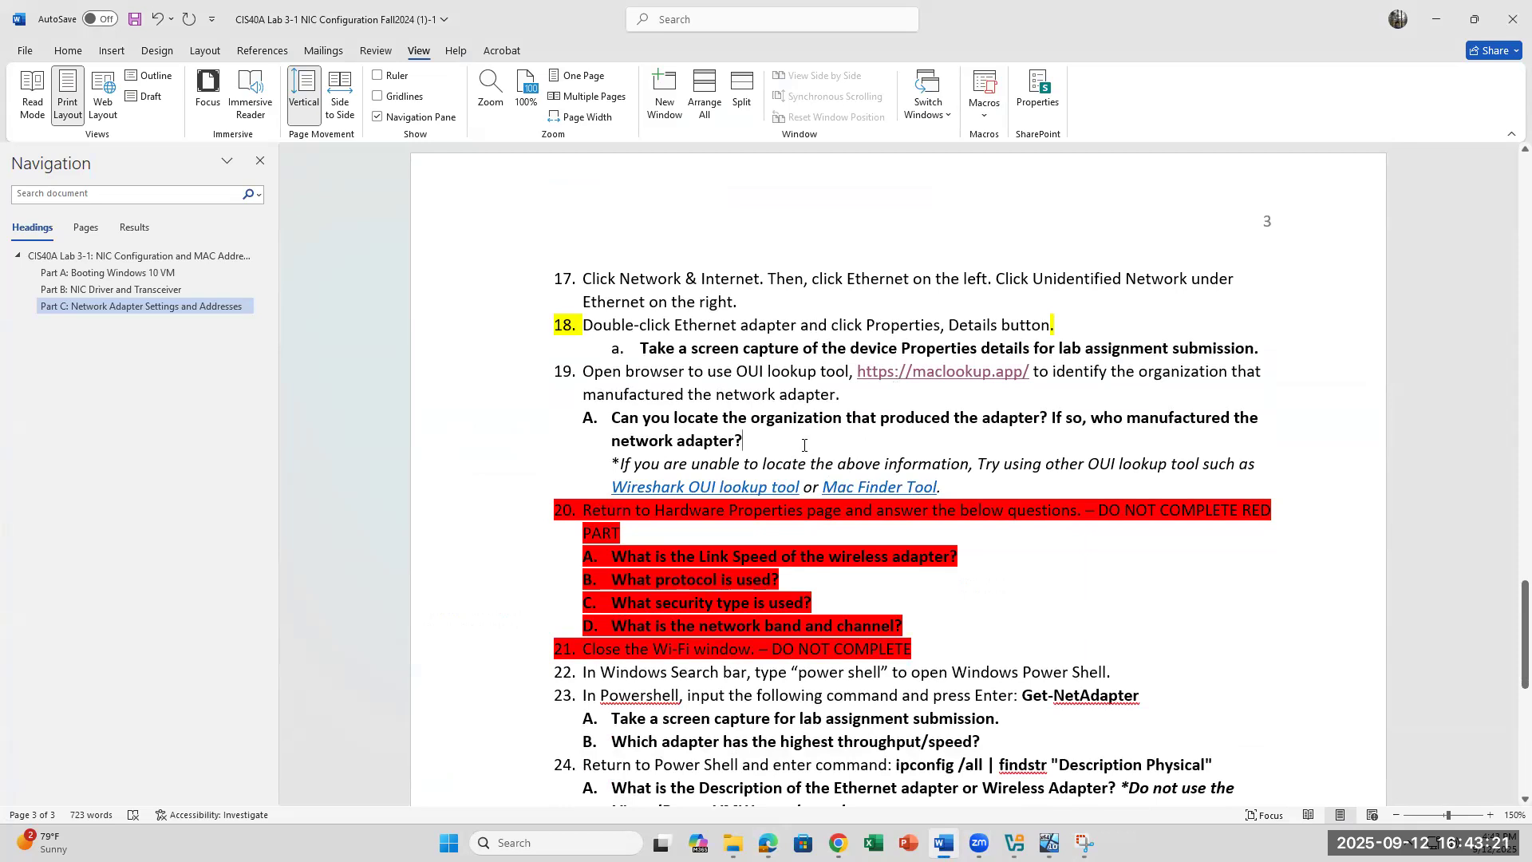
pyautogui.scroll(-5, 804, 446)
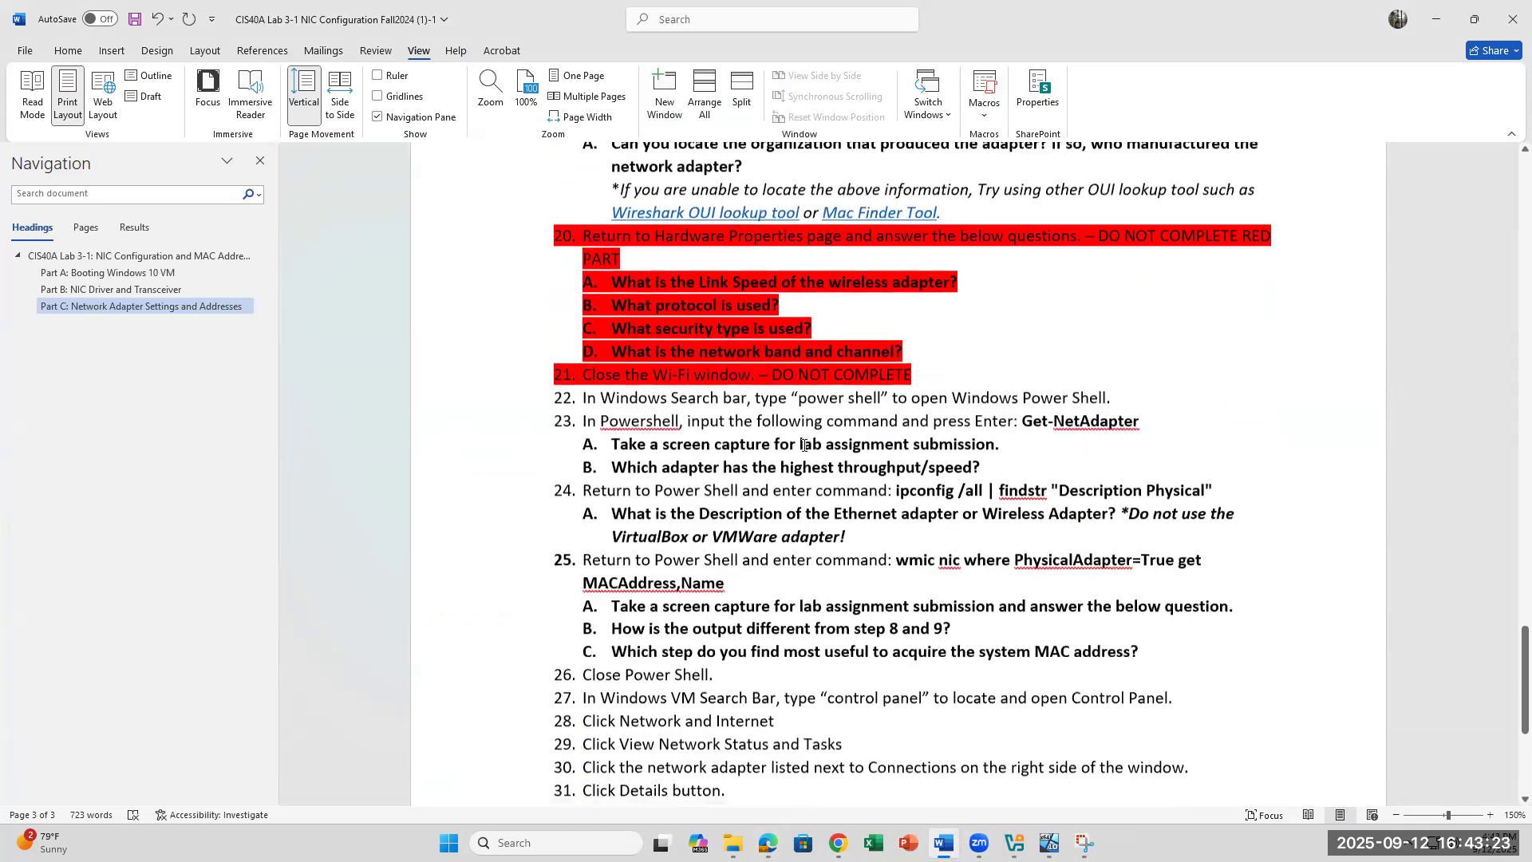
pyautogui.scroll(-3, 804, 446)
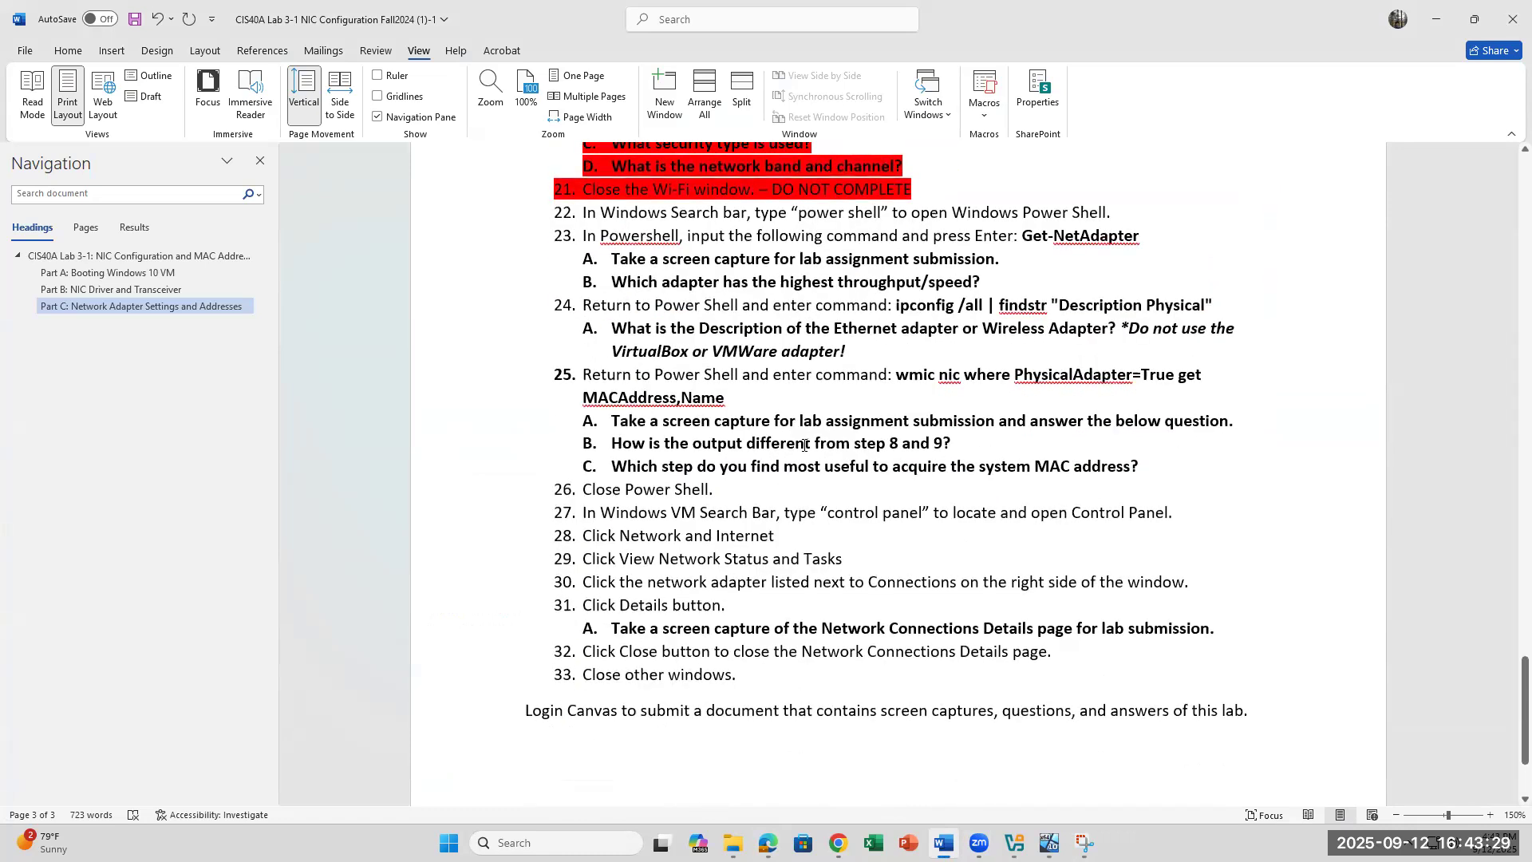
pyautogui.scroll(2, 581, 250)
pyautogui.moveTo(579, 301); pyautogui.dragTo(1014, 319)
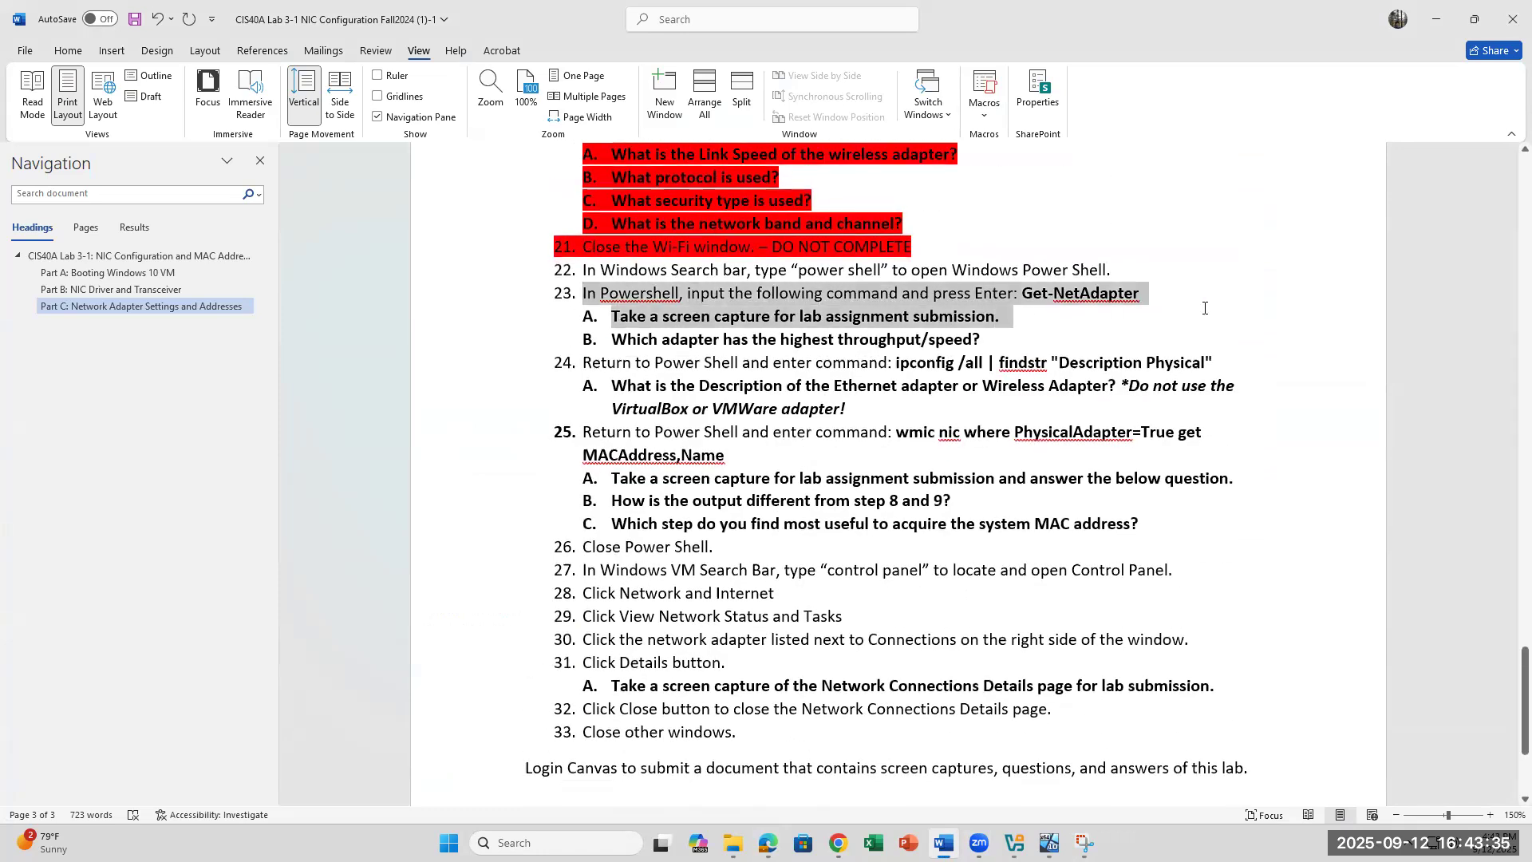
pyautogui.click(1074, 354)
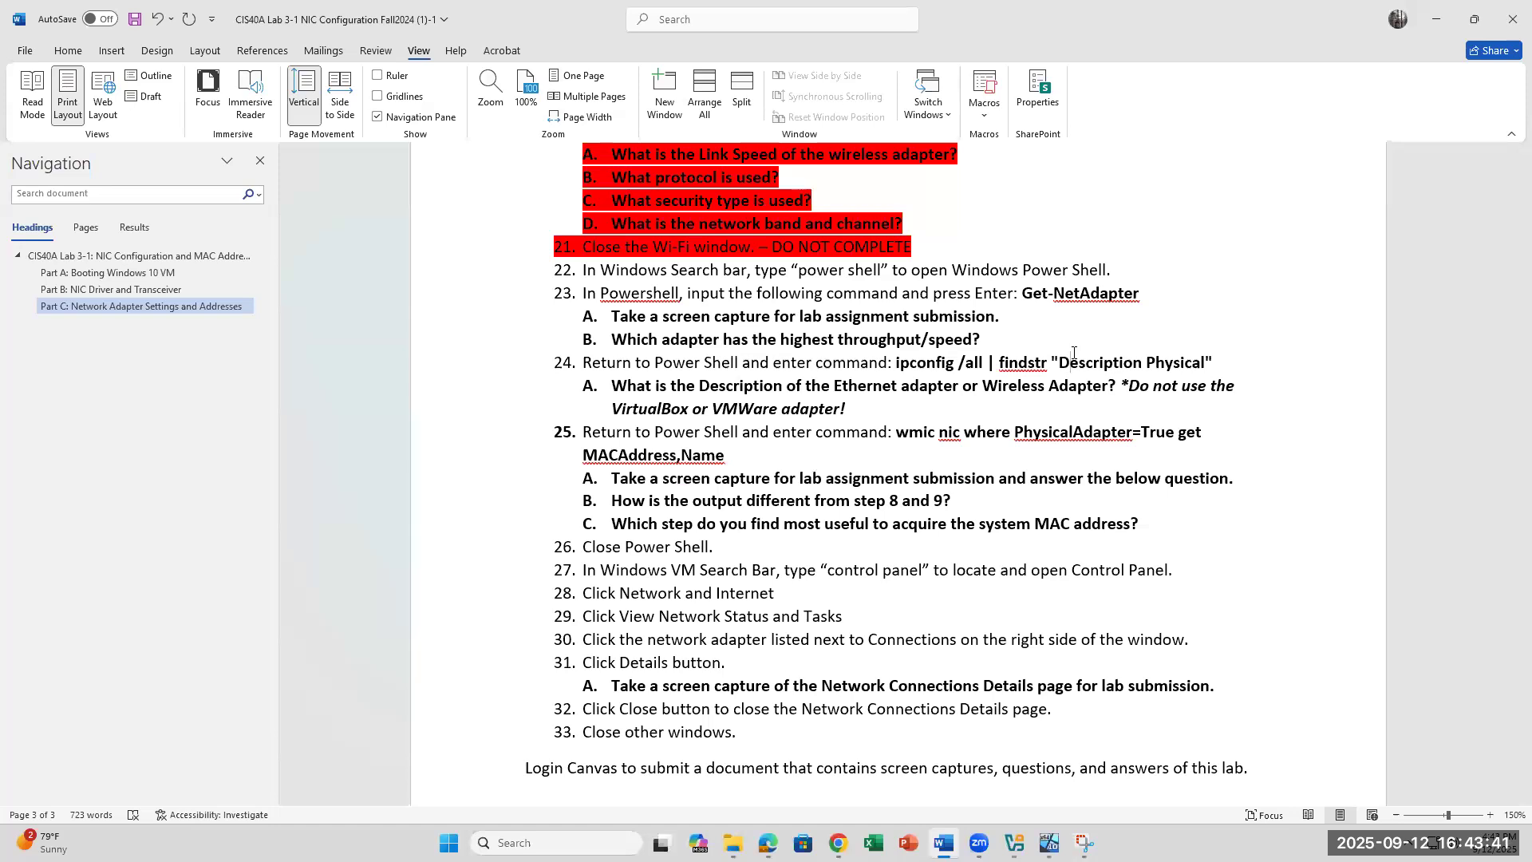
# Step: Look over the VM's network details once more and close the Settings window
pyautogui.click(1049, 842)
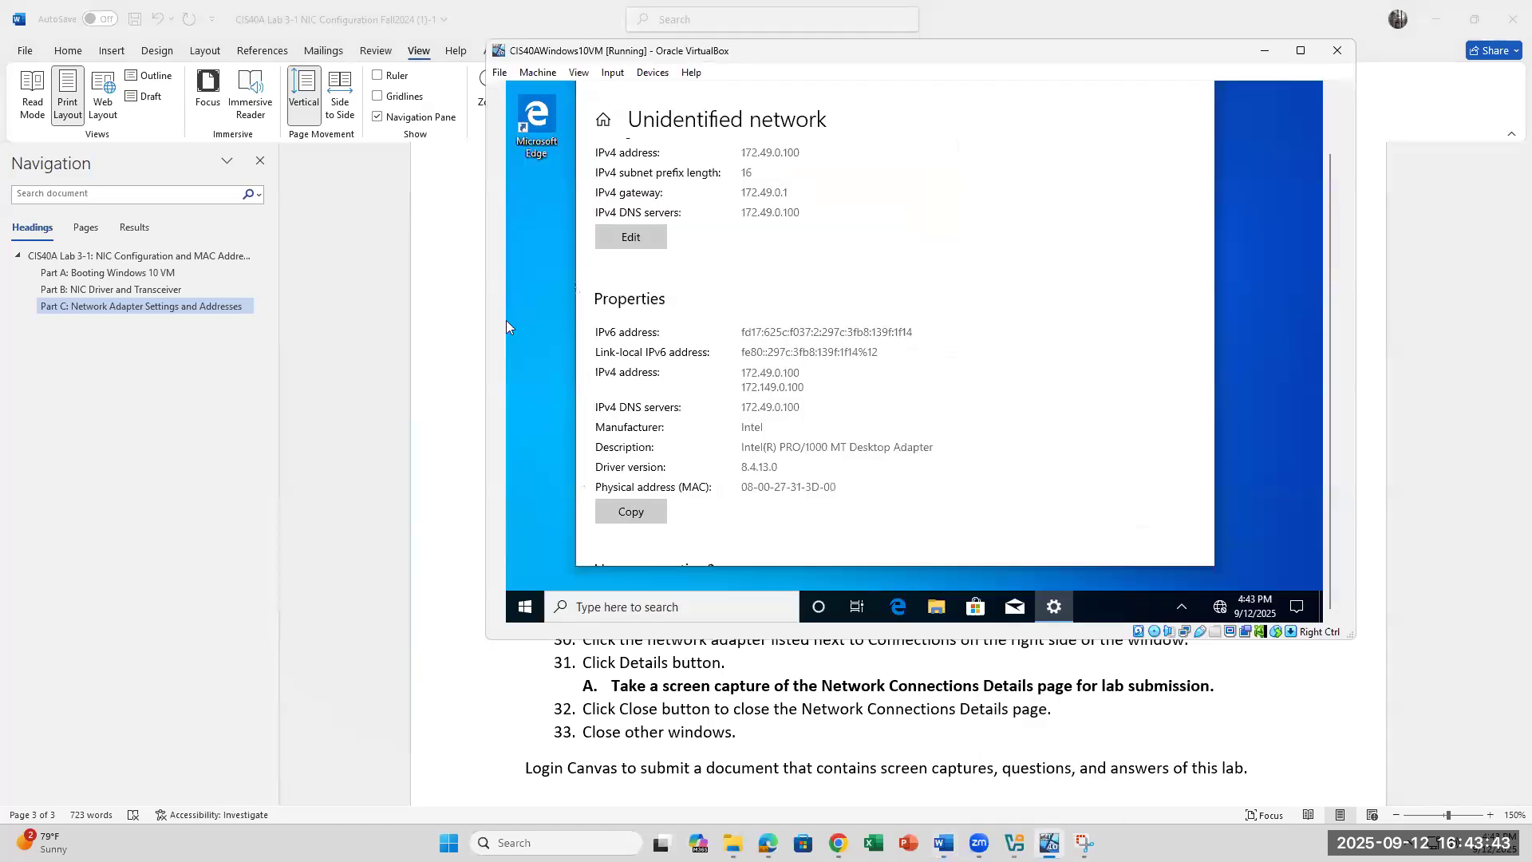
pyautogui.scroll(3, 1001, 447)
pyautogui.scroll(-2, 882, 428)
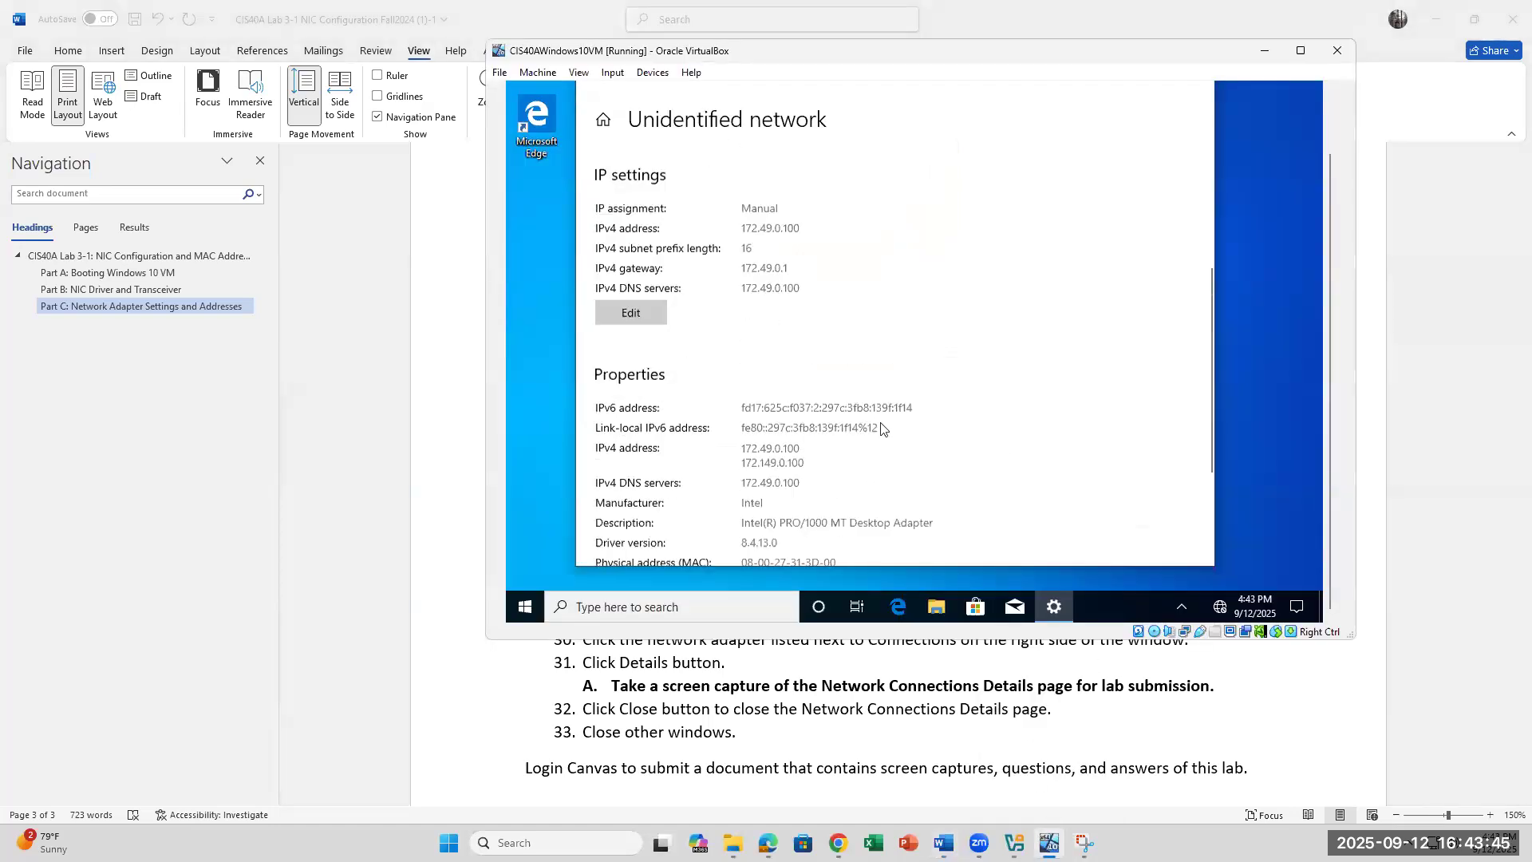
pyautogui.scroll(-3, 873, 527)
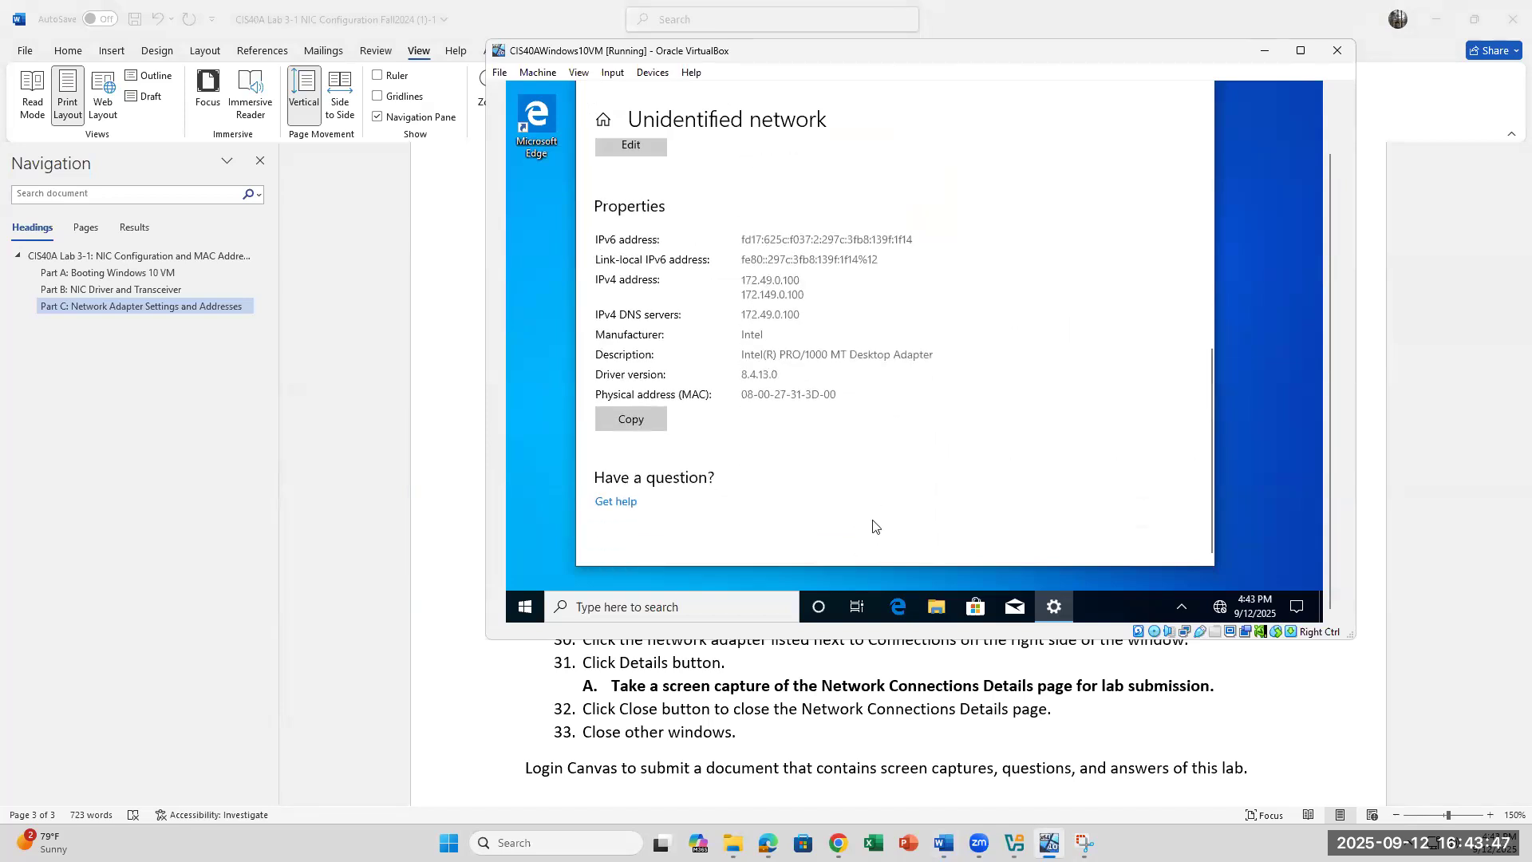
pyautogui.scroll(5, 873, 527)
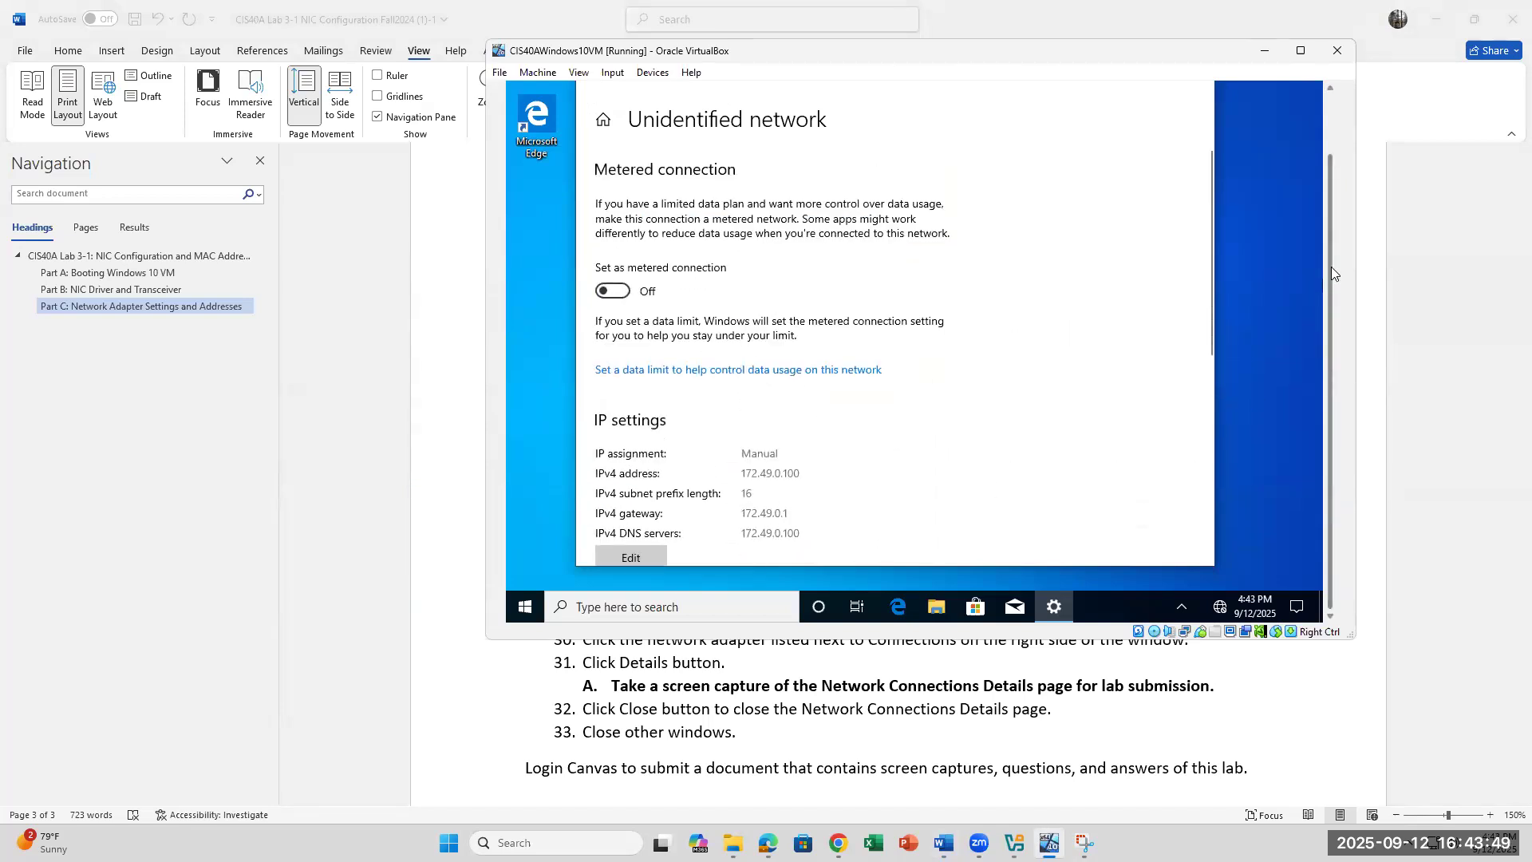
pyautogui.scroll(3, 1334, 239)
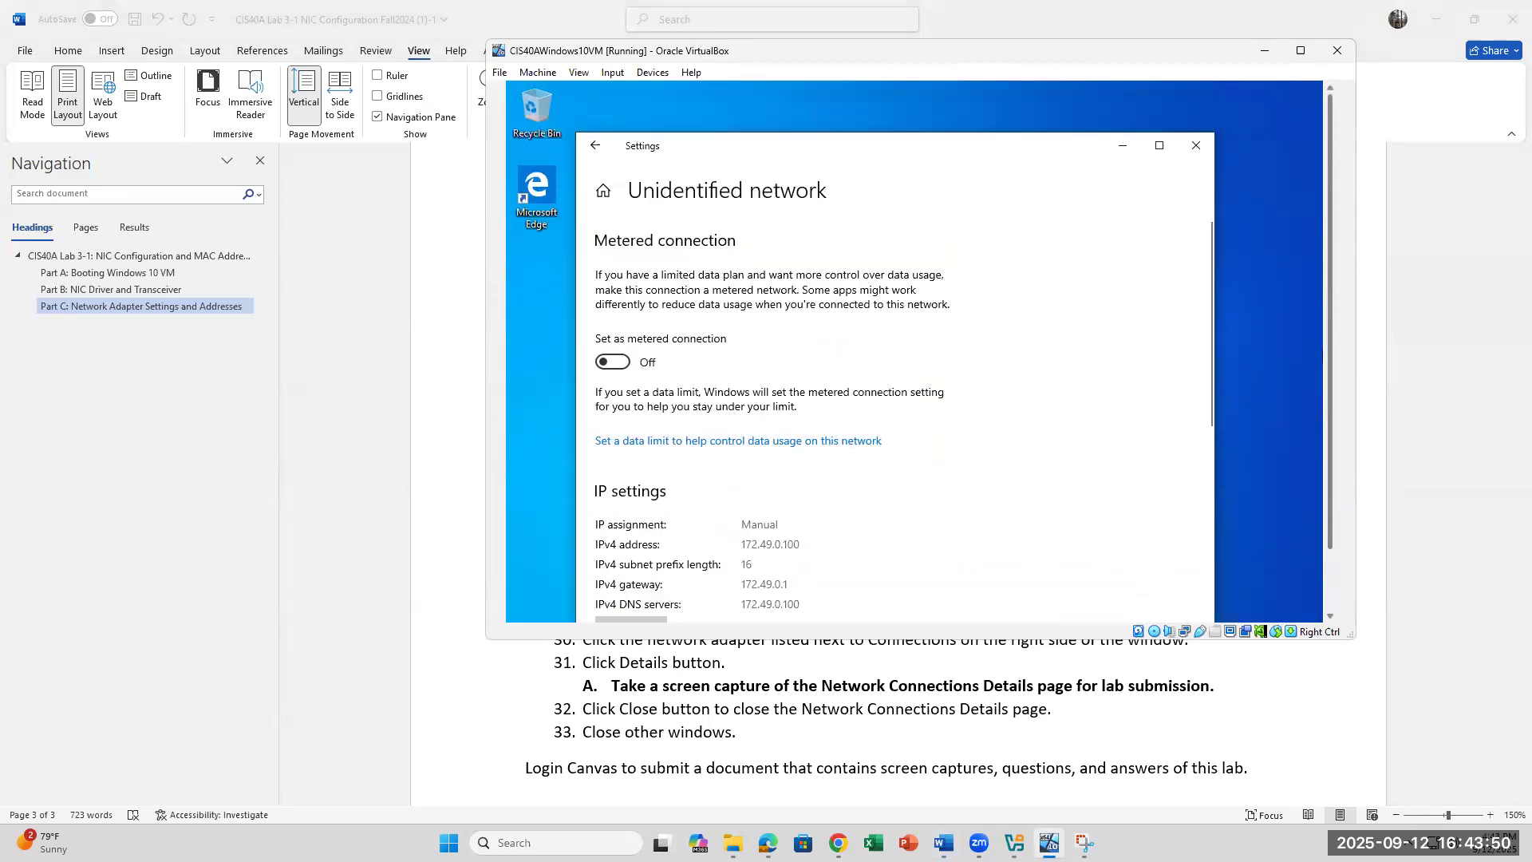
pyautogui.click(1210, 151)
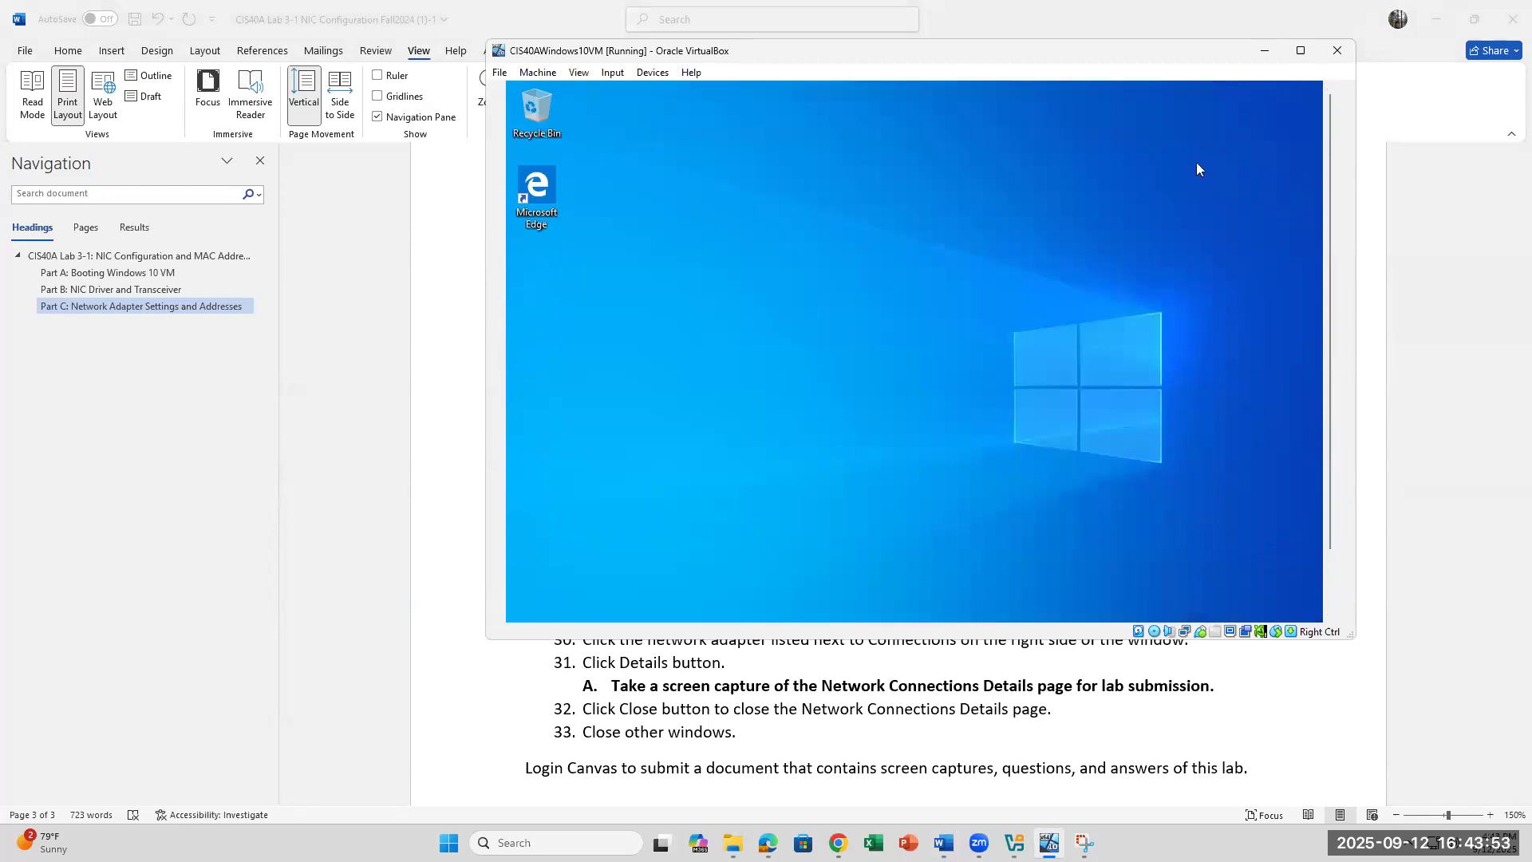
# Step: Maximize the VM window and launch Windows PowerShell by searching 'POWERSHELL'
pyautogui.click(1300, 51)
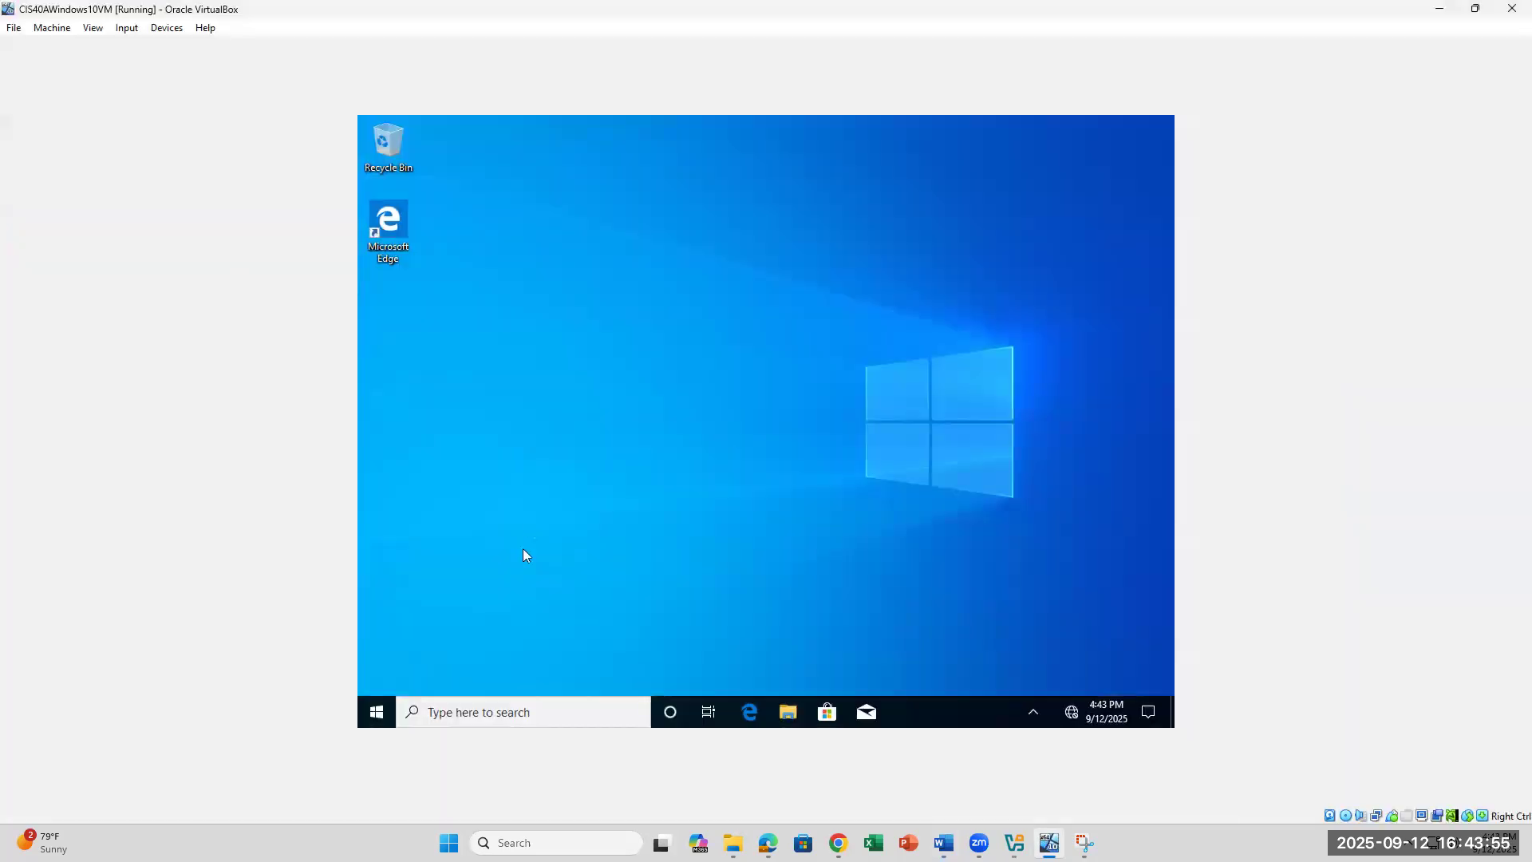
pyautogui.click(503, 718)
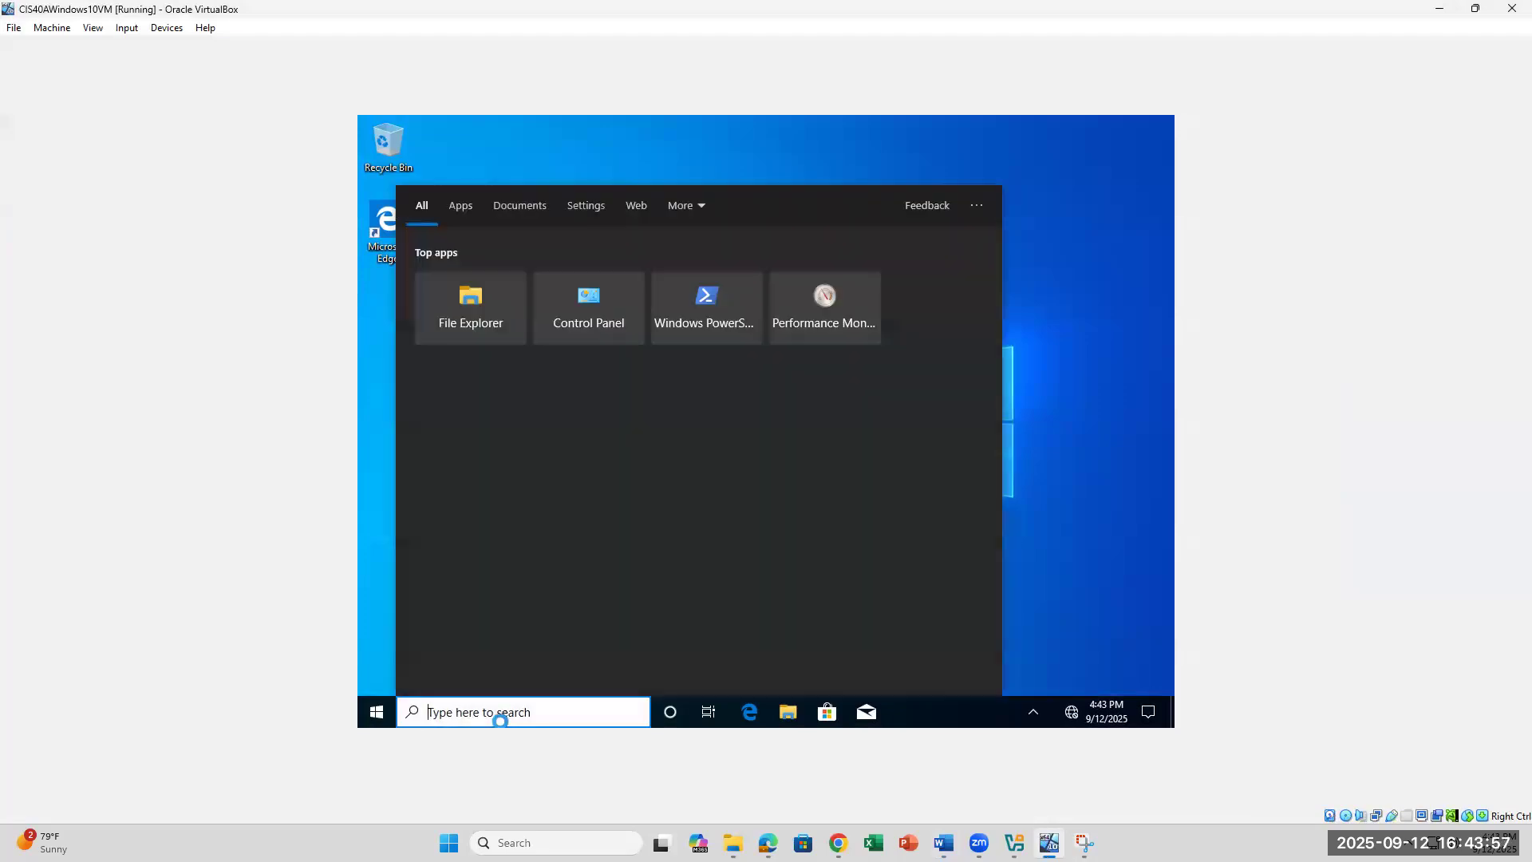
pyautogui.write('POWERSHELL')
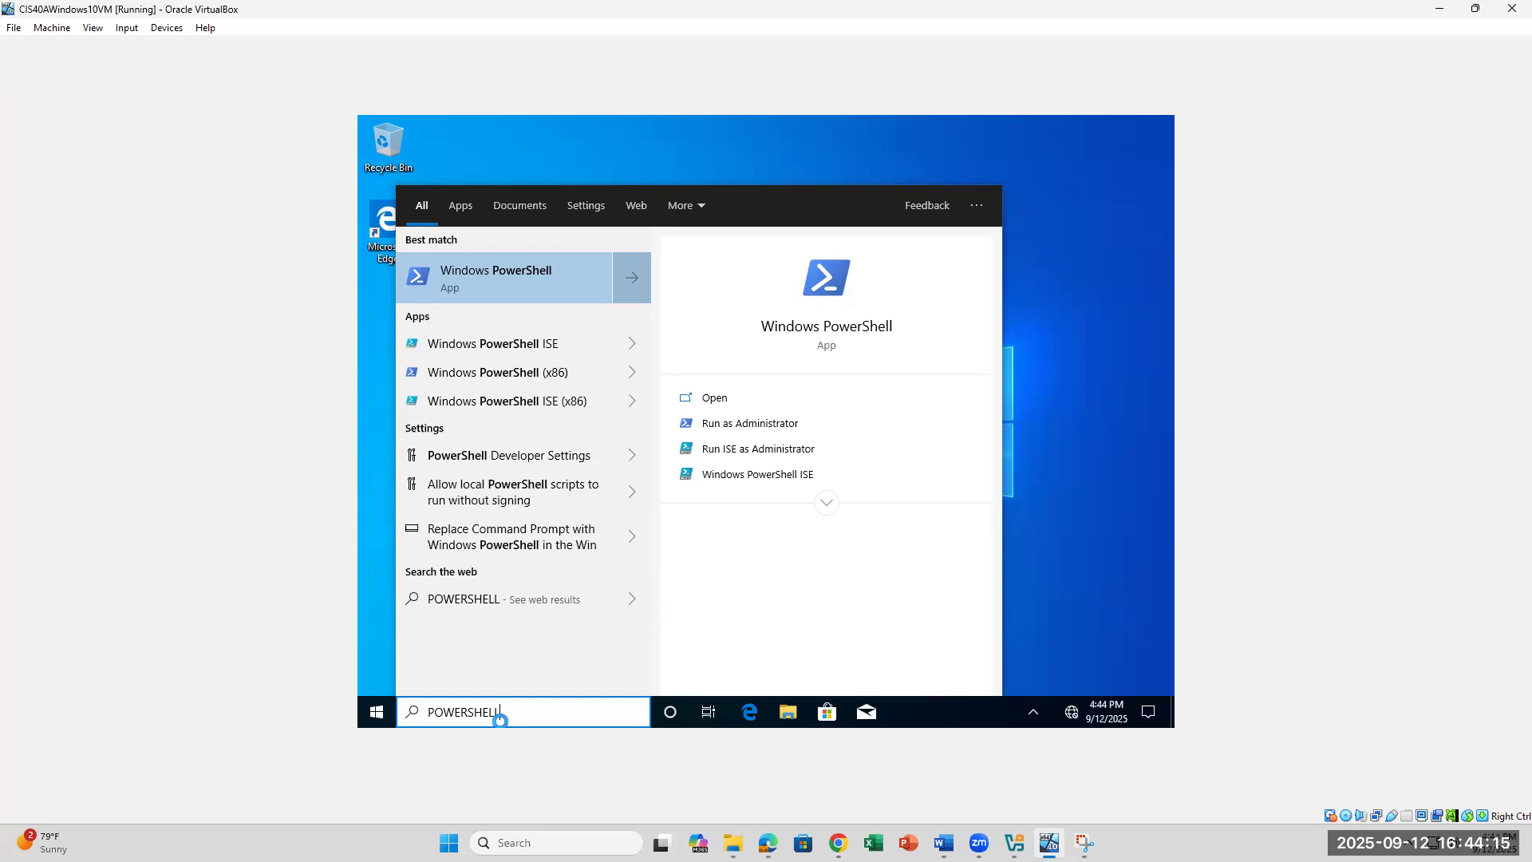
pyautogui.press('Return')
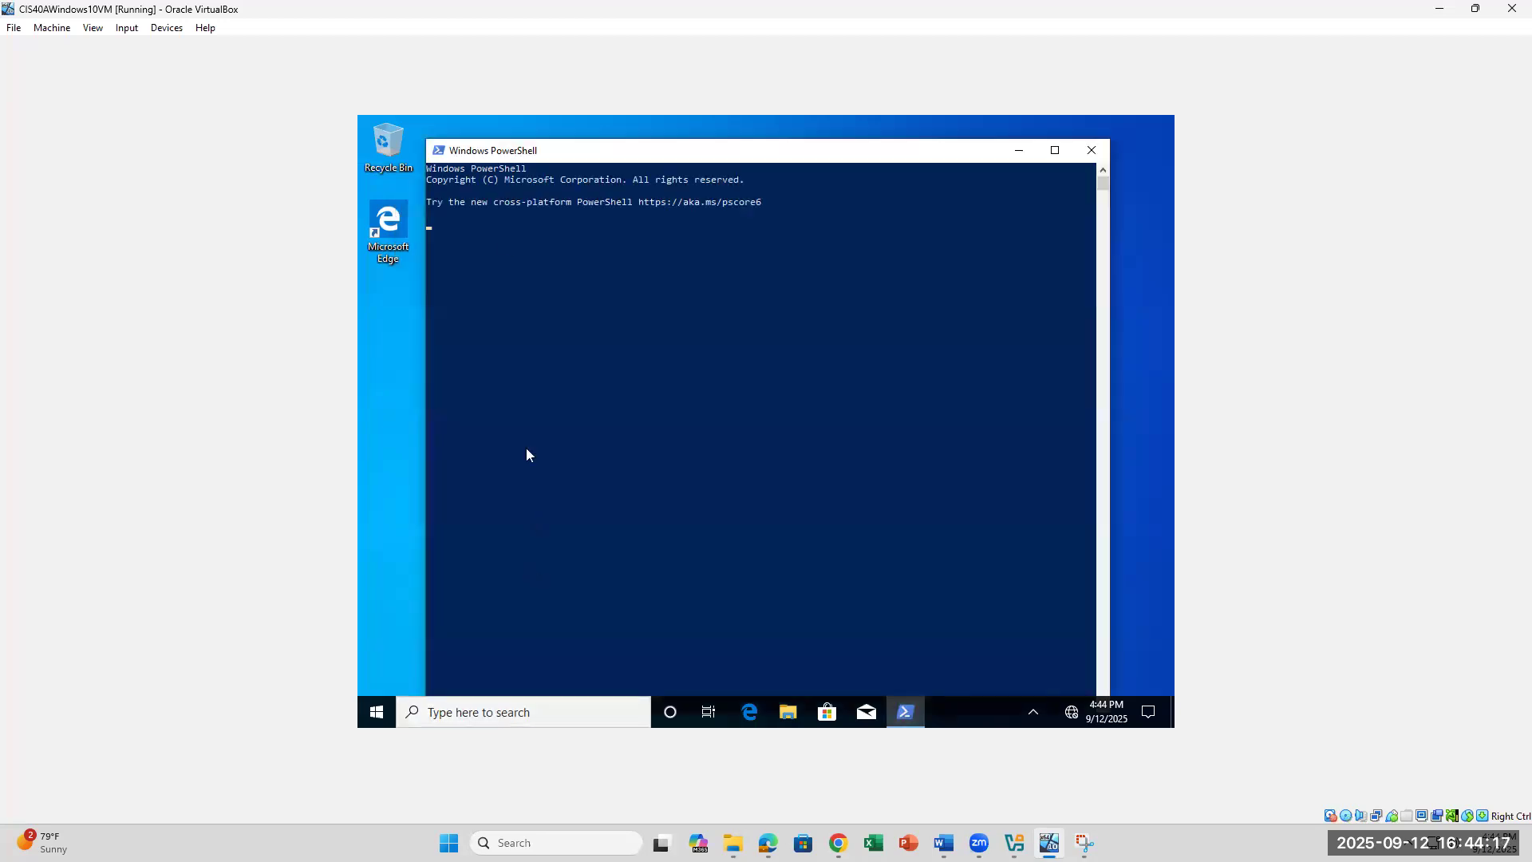
# Step: Set the PowerShell console font size to 24 in Properties, then bring Word forward
pyautogui.click(439, 151)
pyautogui.click(488, 320)
pyautogui.click(504, 193)
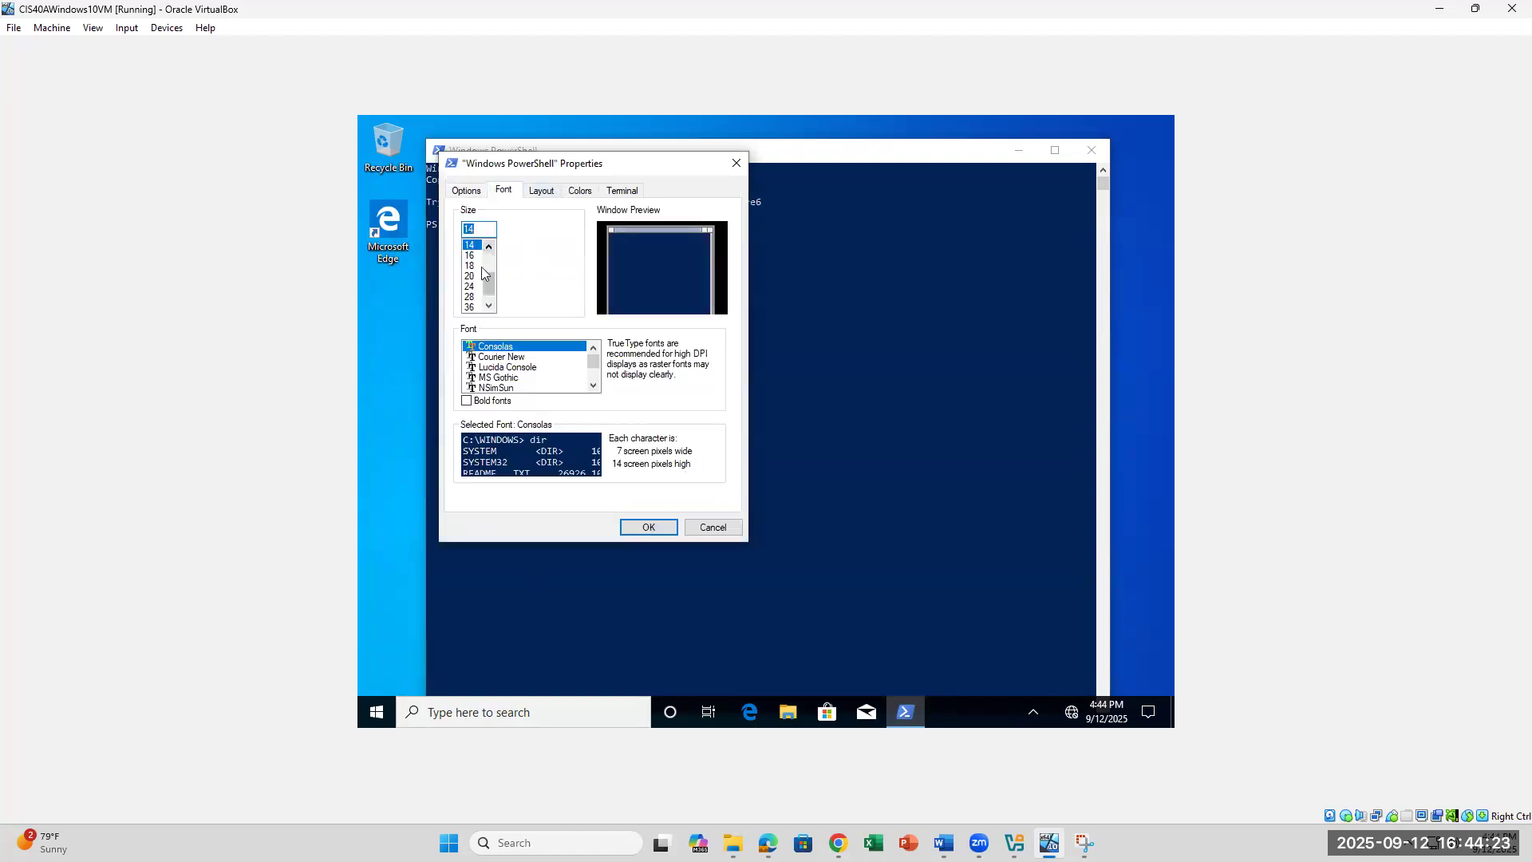
pyautogui.click(471, 286)
pyautogui.click(649, 527)
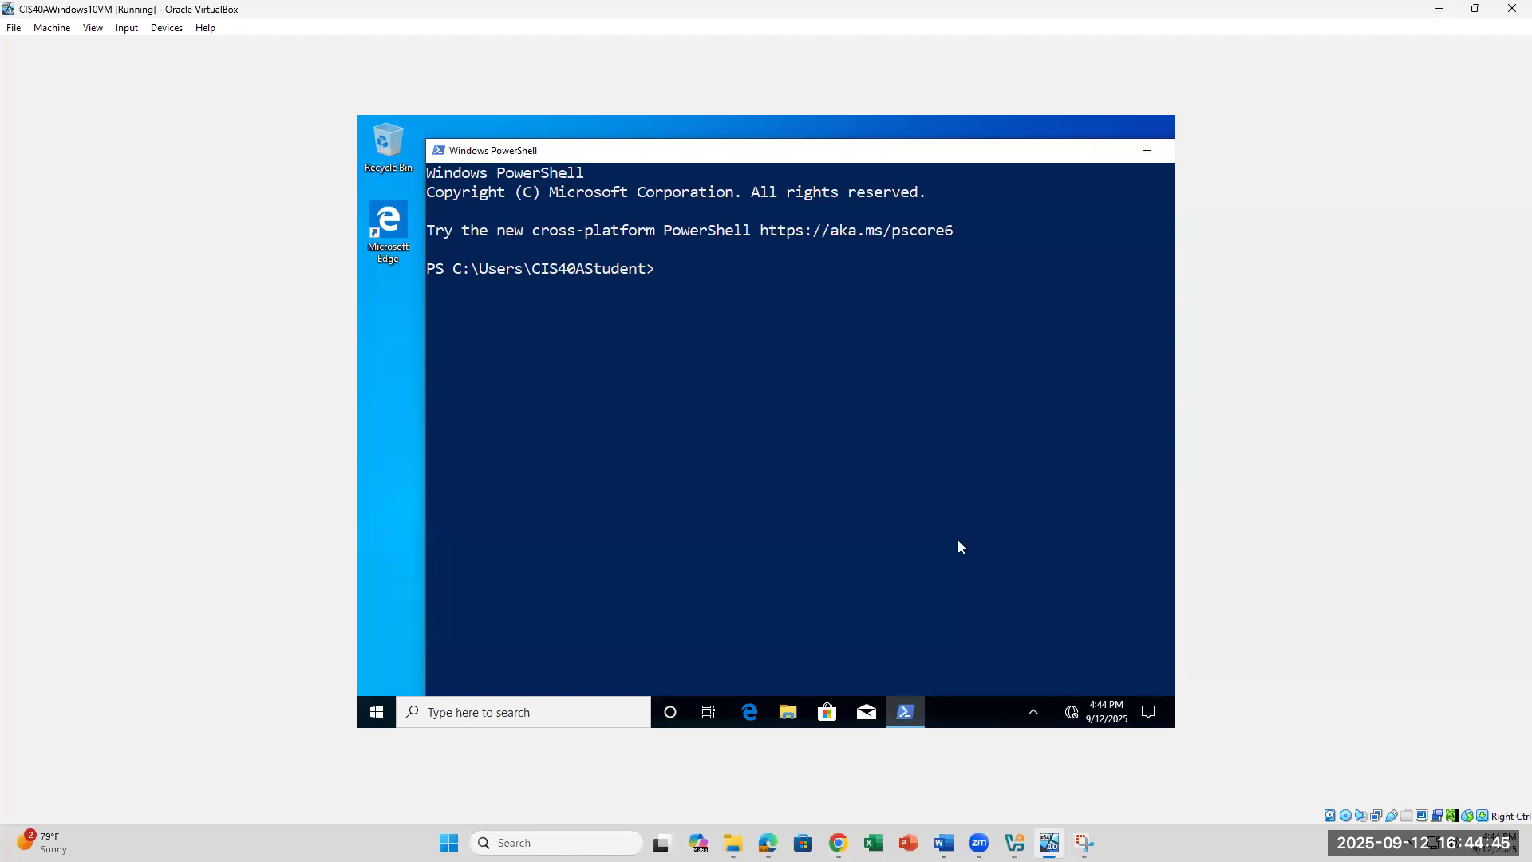
pyautogui.click(945, 843)
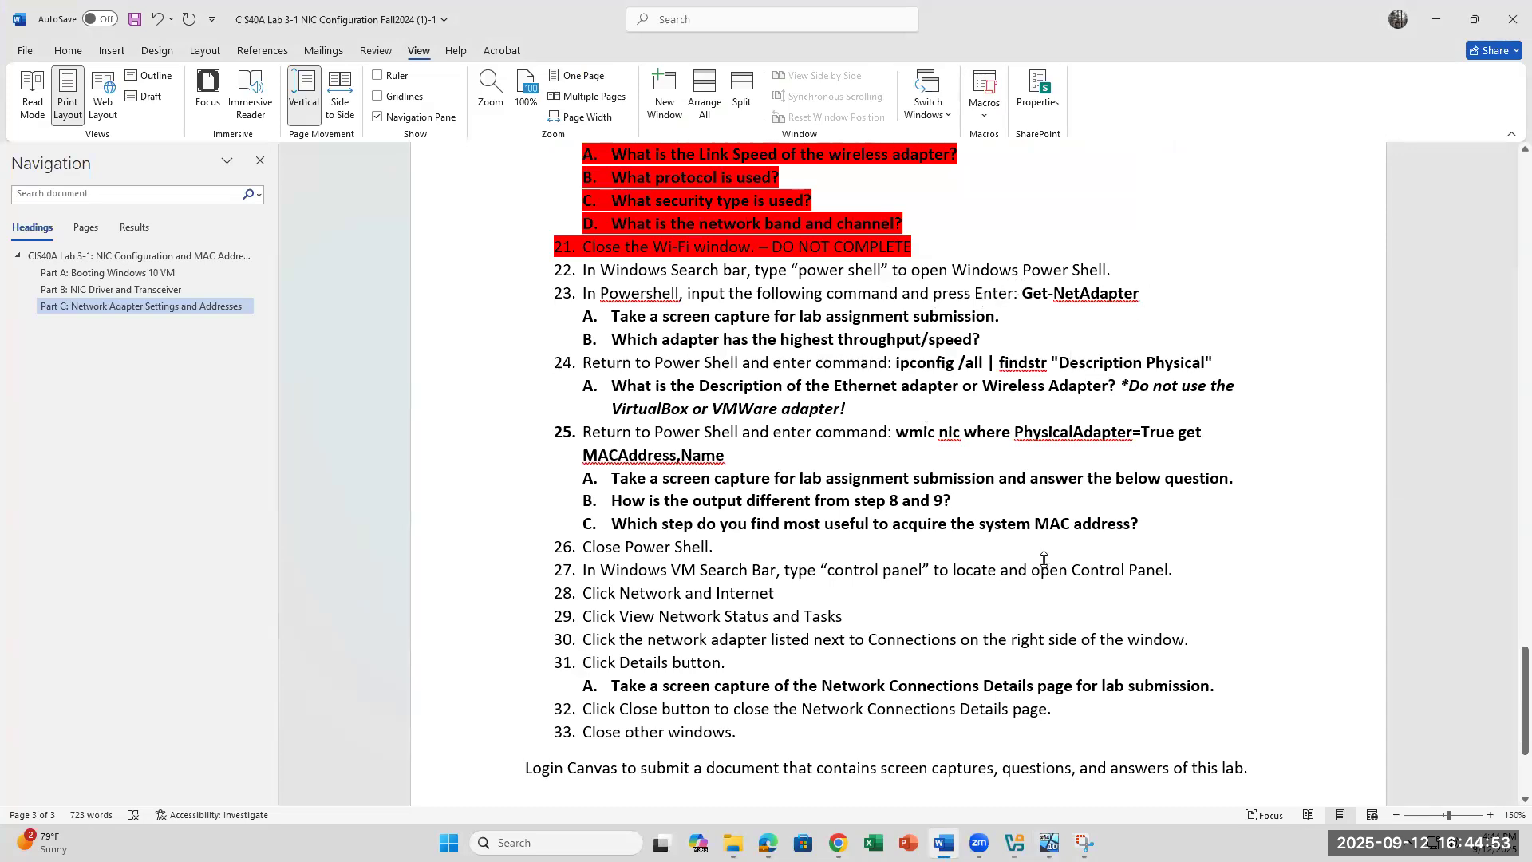
# Step: Restore the VM window, move it below Word's steps 21–23, and reposition the PowerShell console
pyautogui.moveTo(979, 843)
pyautogui.click(1013, 759)
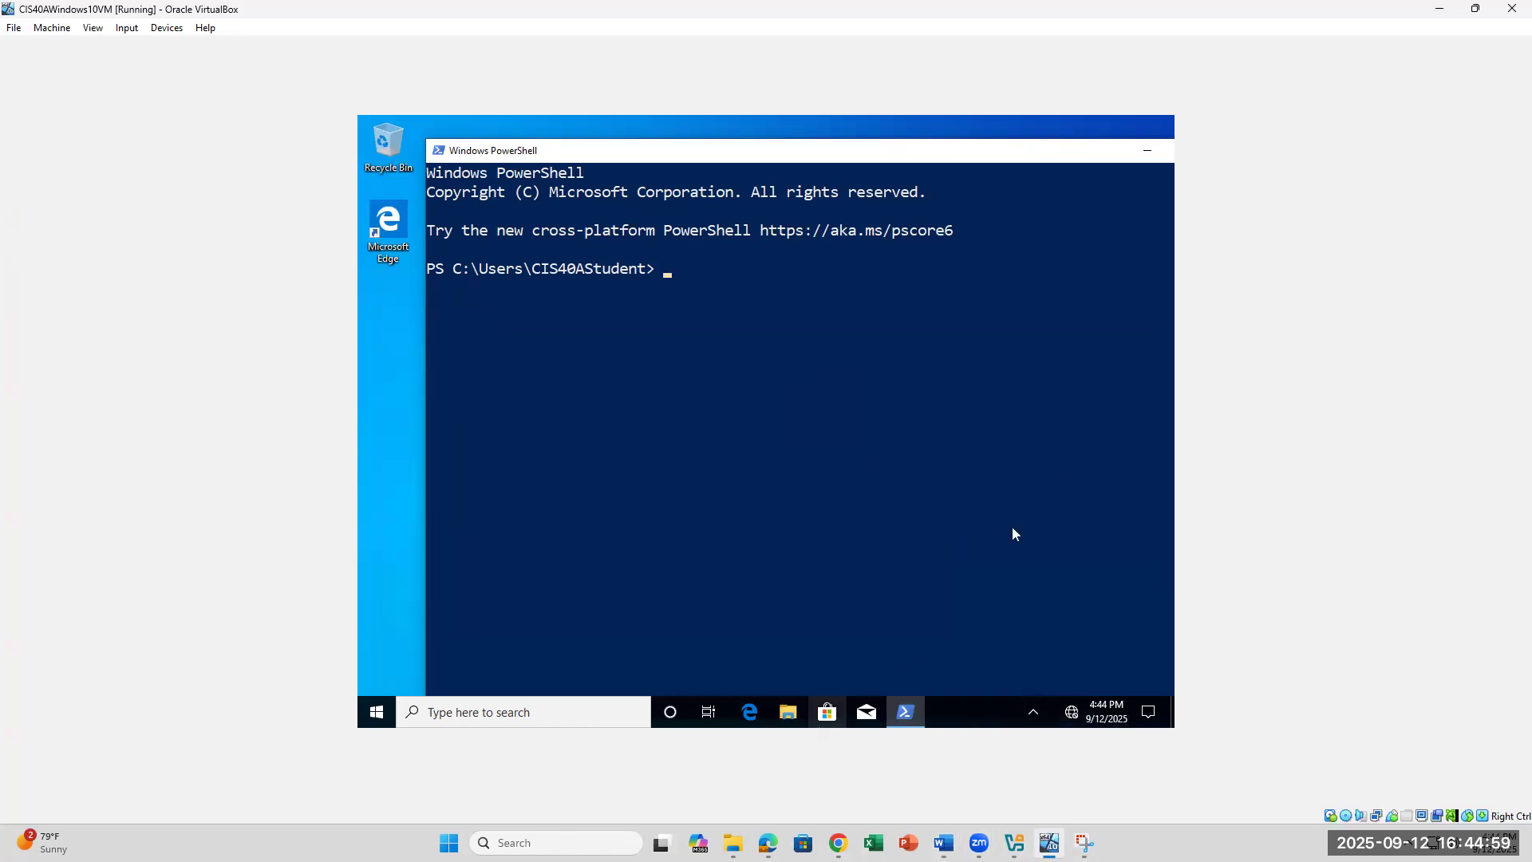
pyautogui.click(1474, 8)
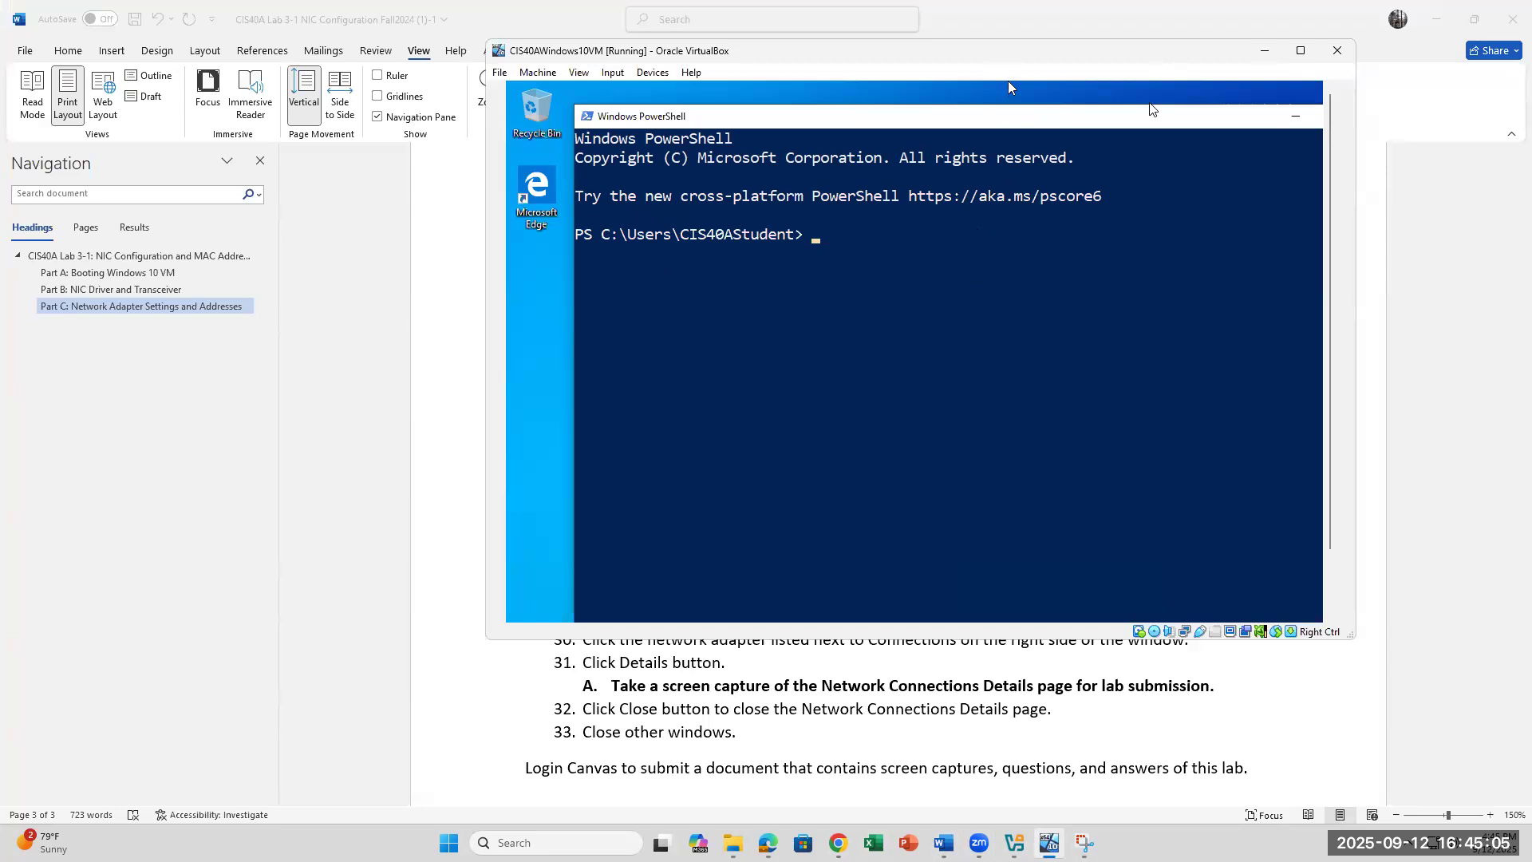
pyautogui.moveTo(1008, 51); pyautogui.dragTo(1019, 320)
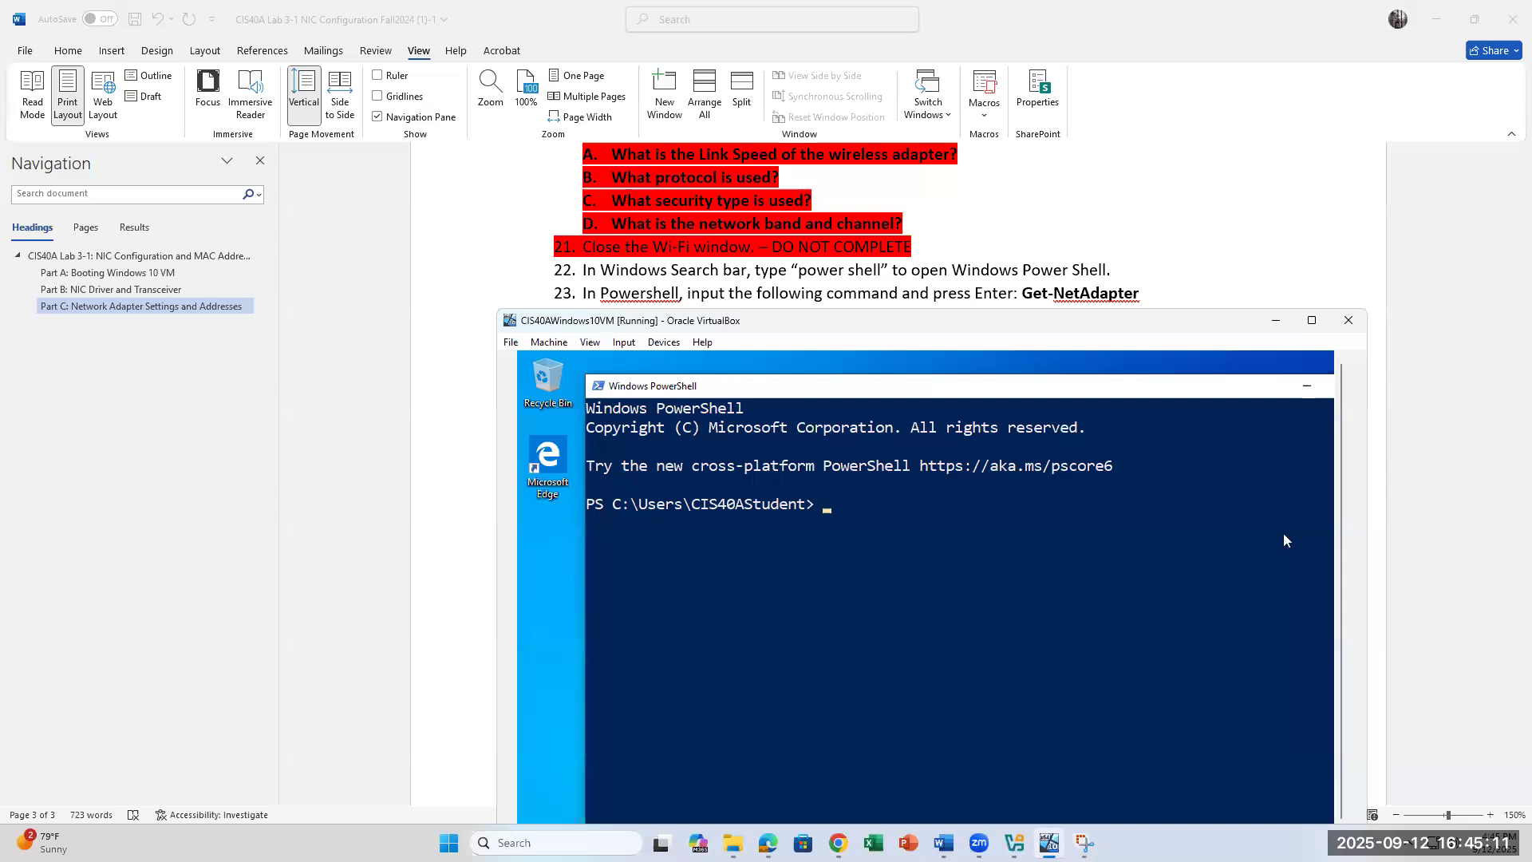
pyautogui.click(941, 524)
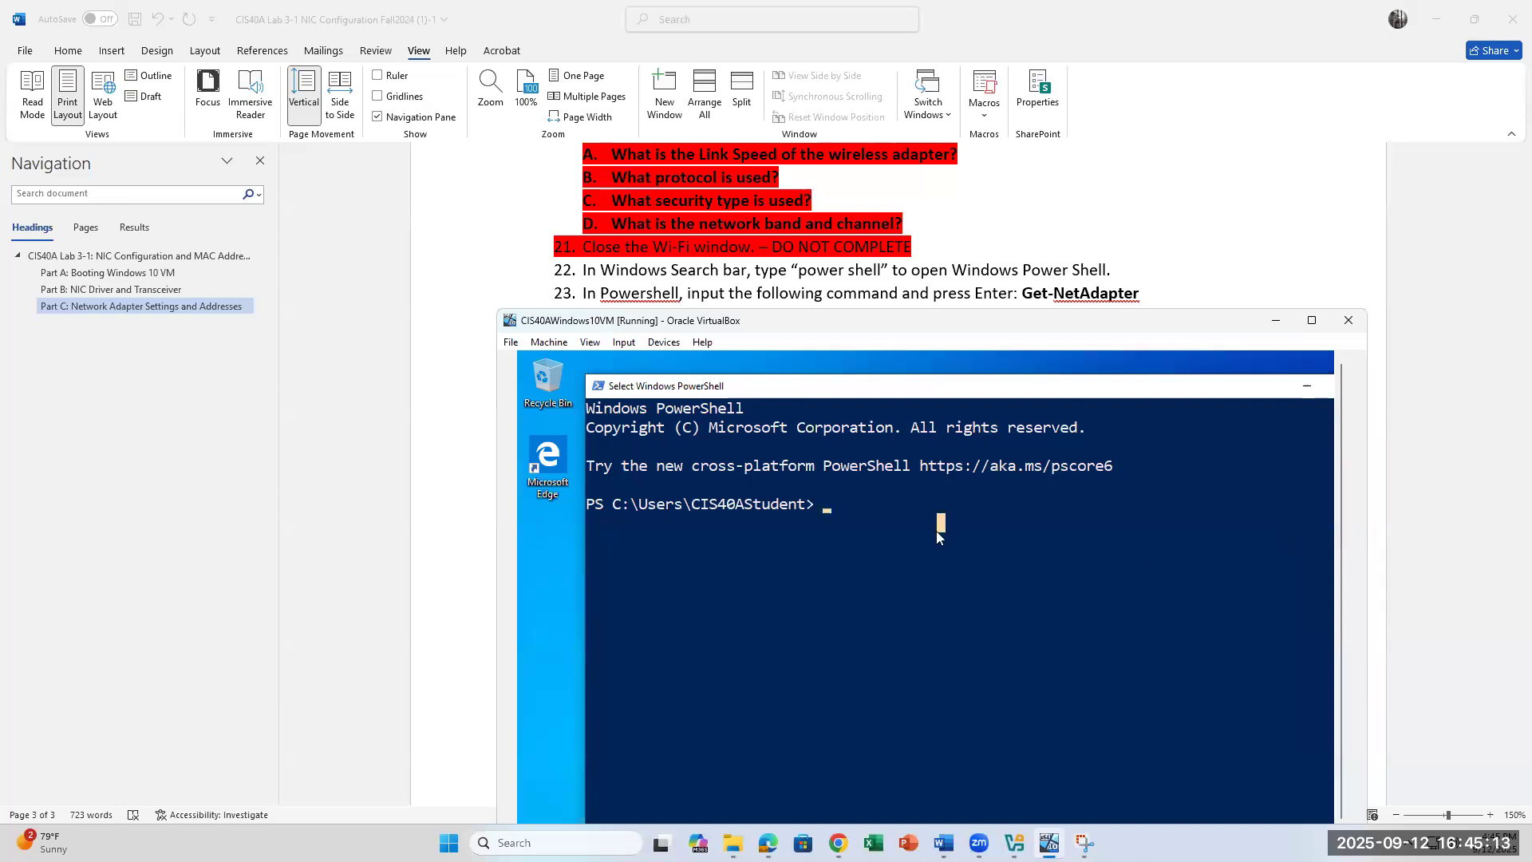
pyautogui.click(819, 505)
pyautogui.press('Escape')
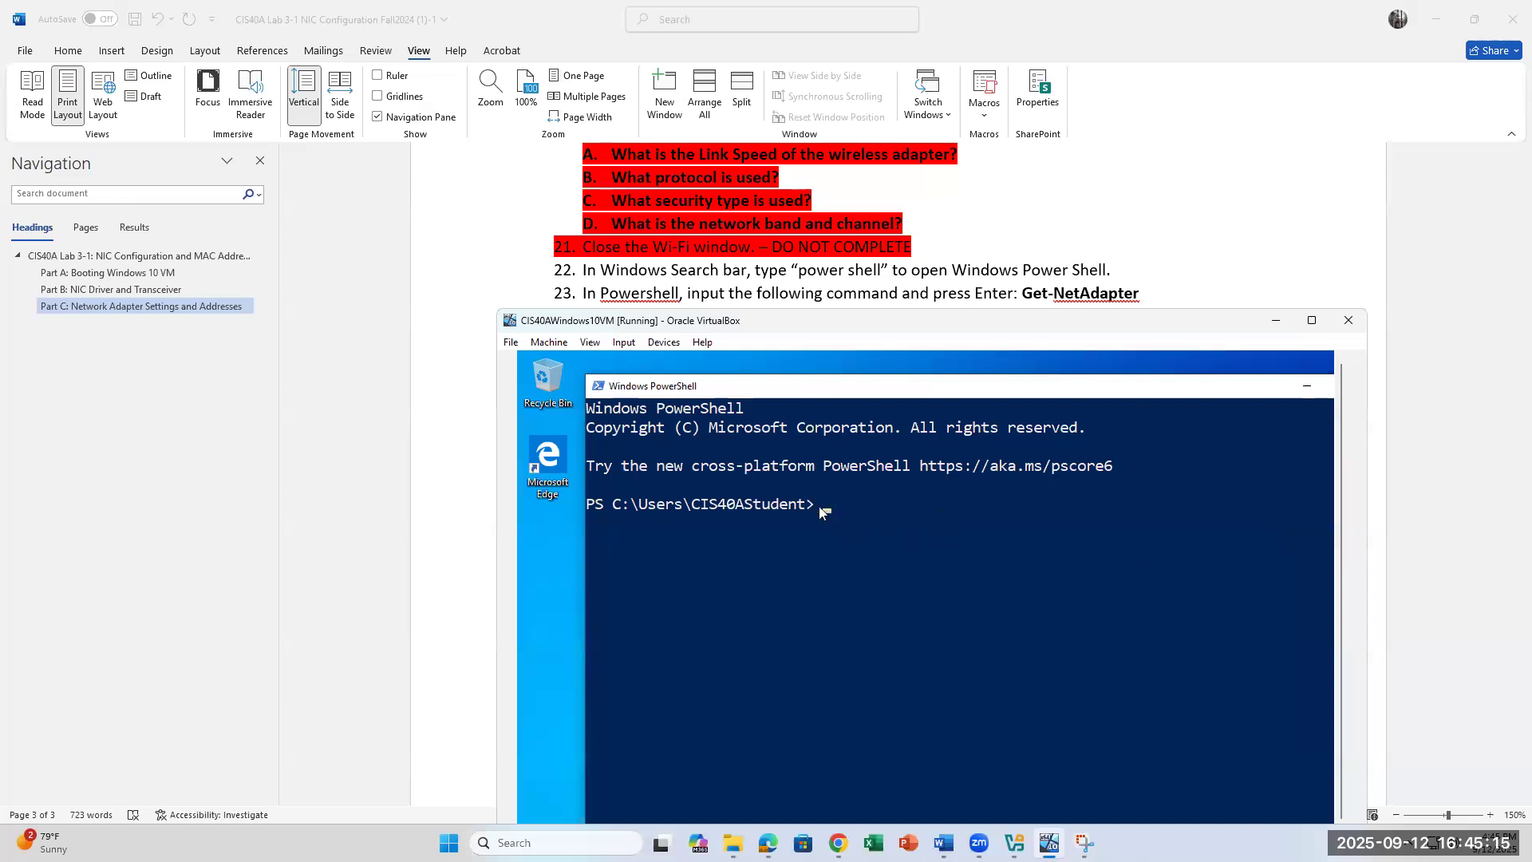
pyautogui.moveTo(882, 391); pyautogui.dragTo(812, 368)
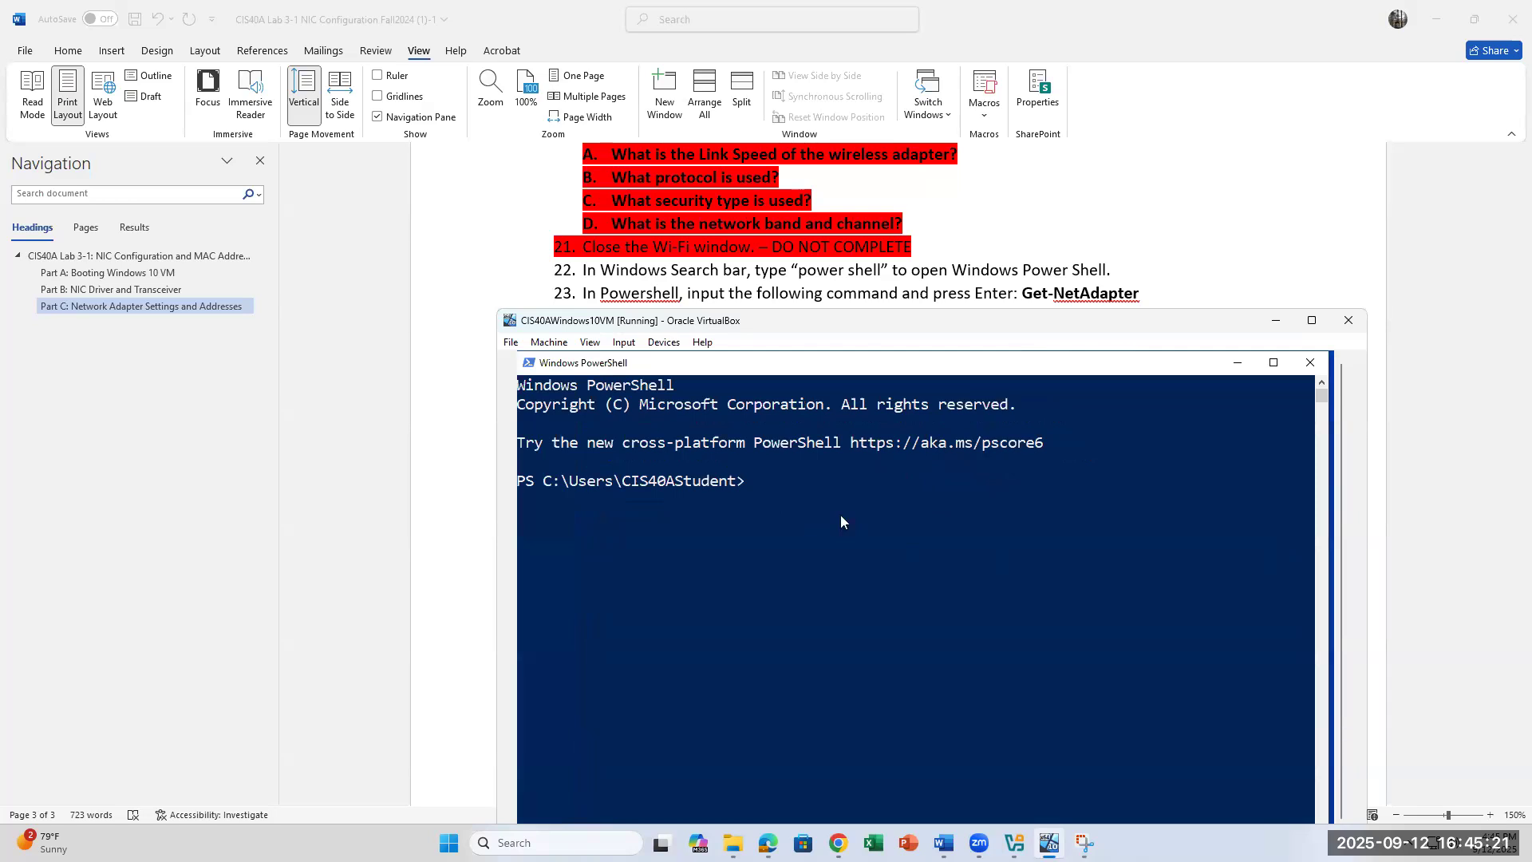
# Step: Run Get-NetAdapter in the VM's PowerShell and review Word steps 23–24 alongside it
pyautogui.write('ET')
pyautogui.press('BackSpace')
pyautogui.press('BackSpace')
pyautogui.write('Get-NetAdapte')
pyautogui.press('Return')
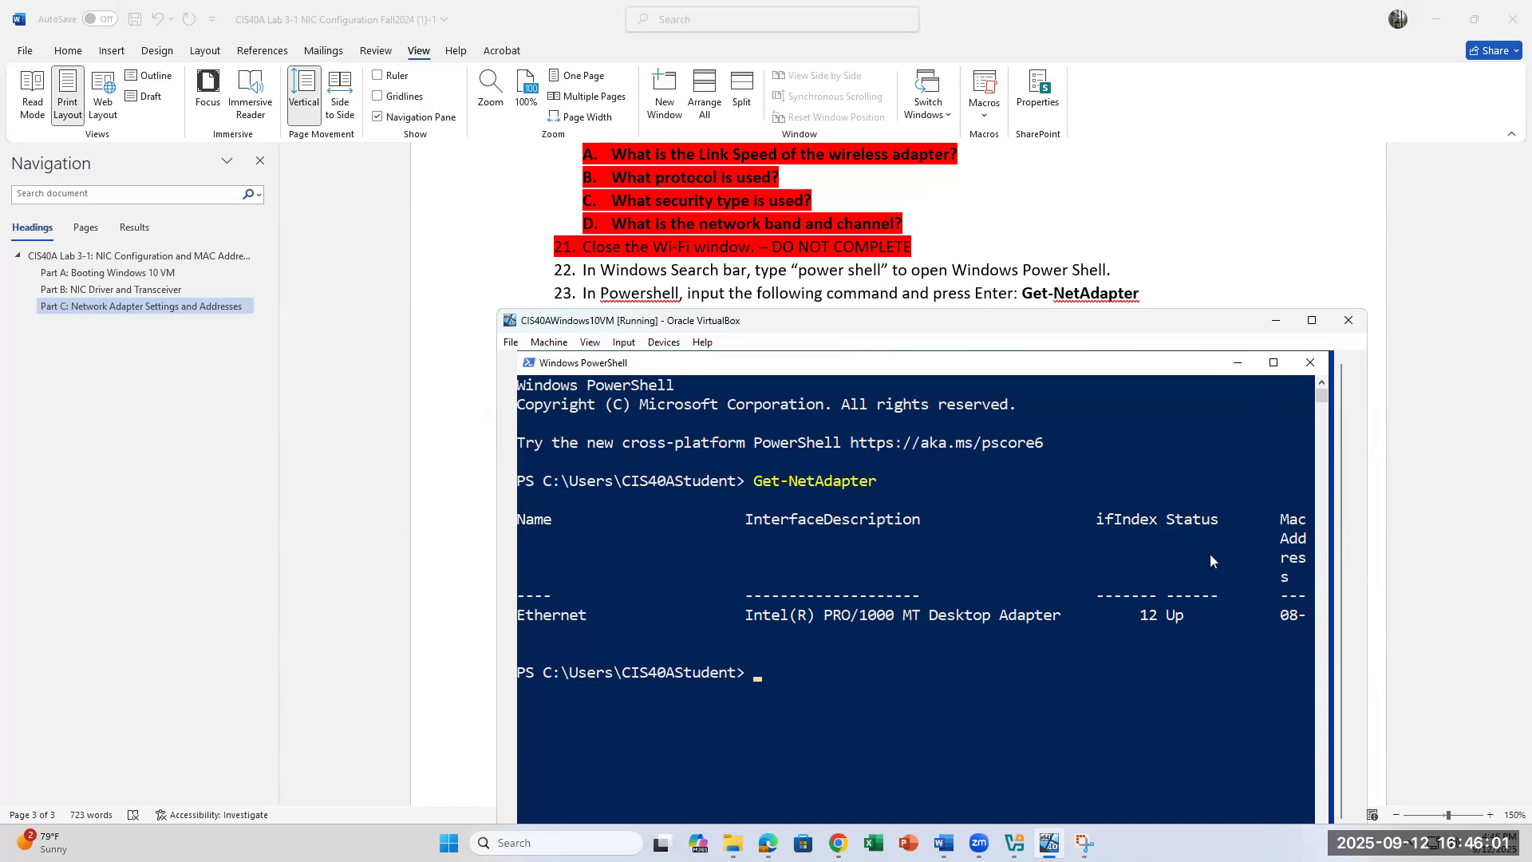
pyautogui.scroll(-2, 978, 277)
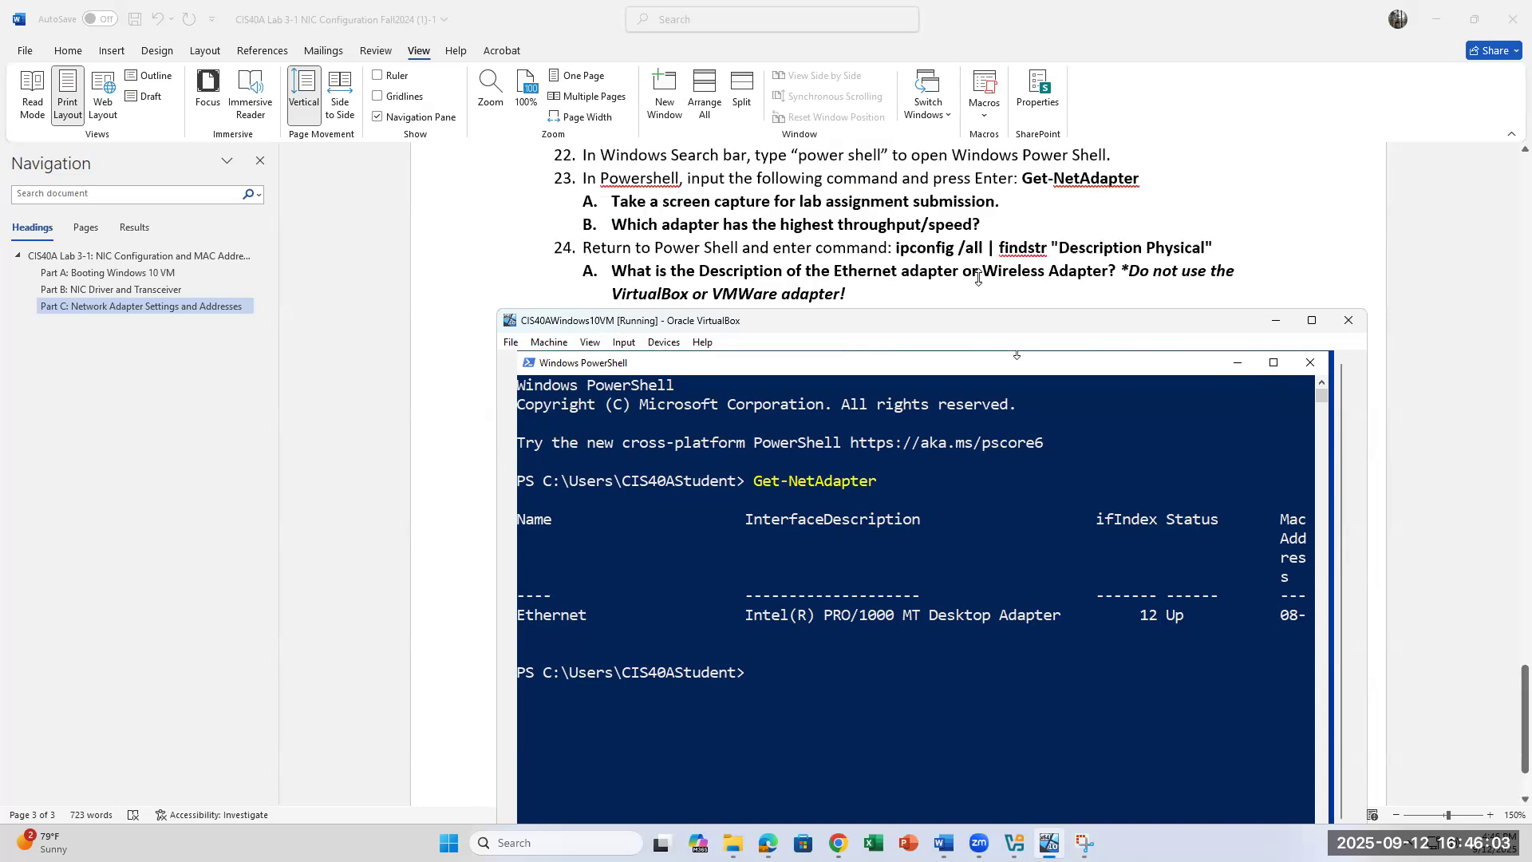
pyautogui.scroll(1, 979, 277)
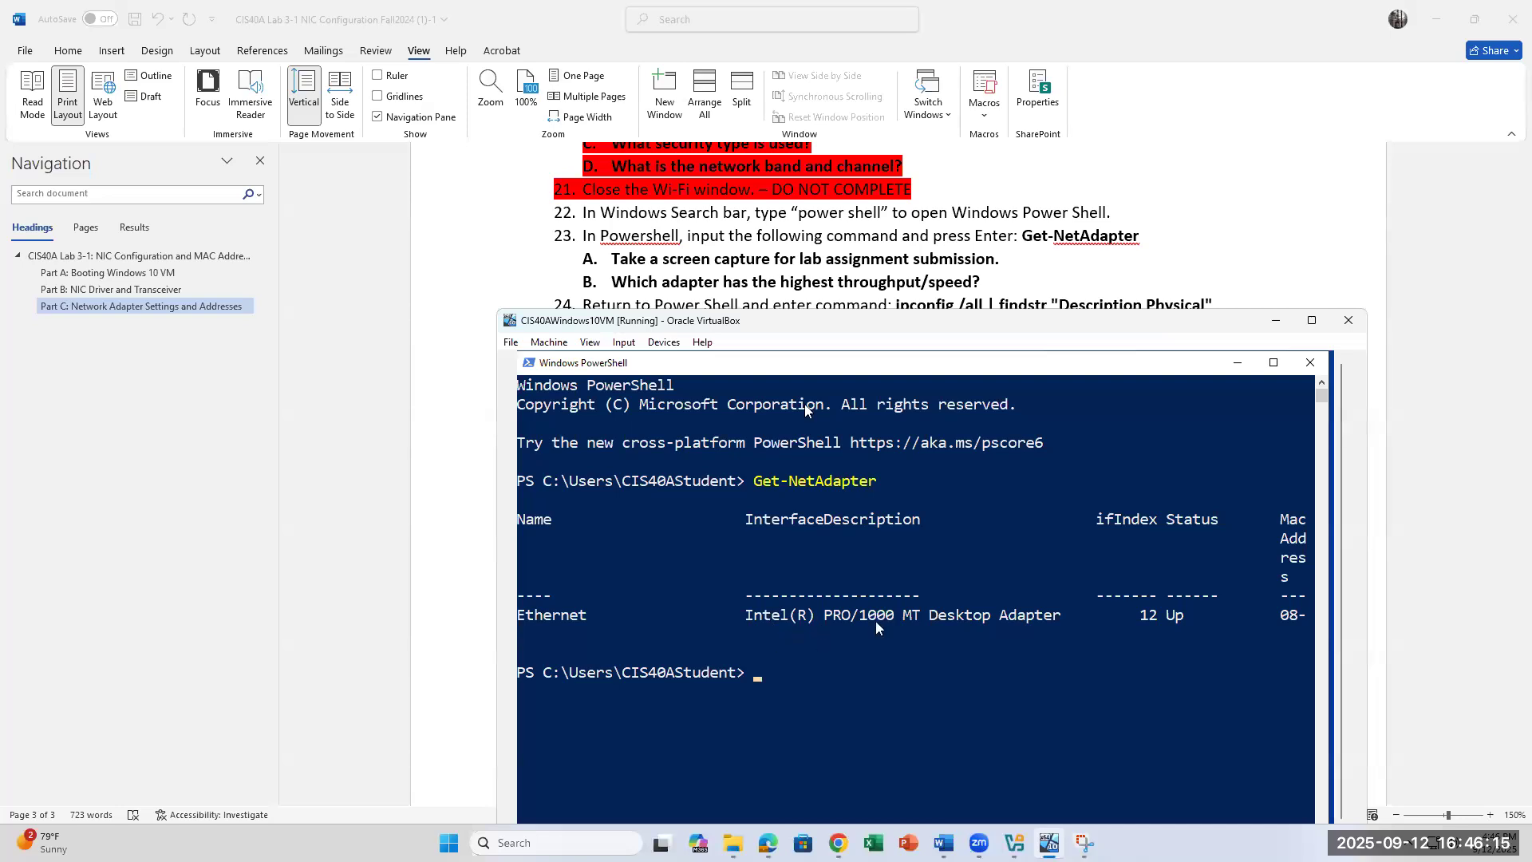
pyautogui.scroll(-1, 759, 241)
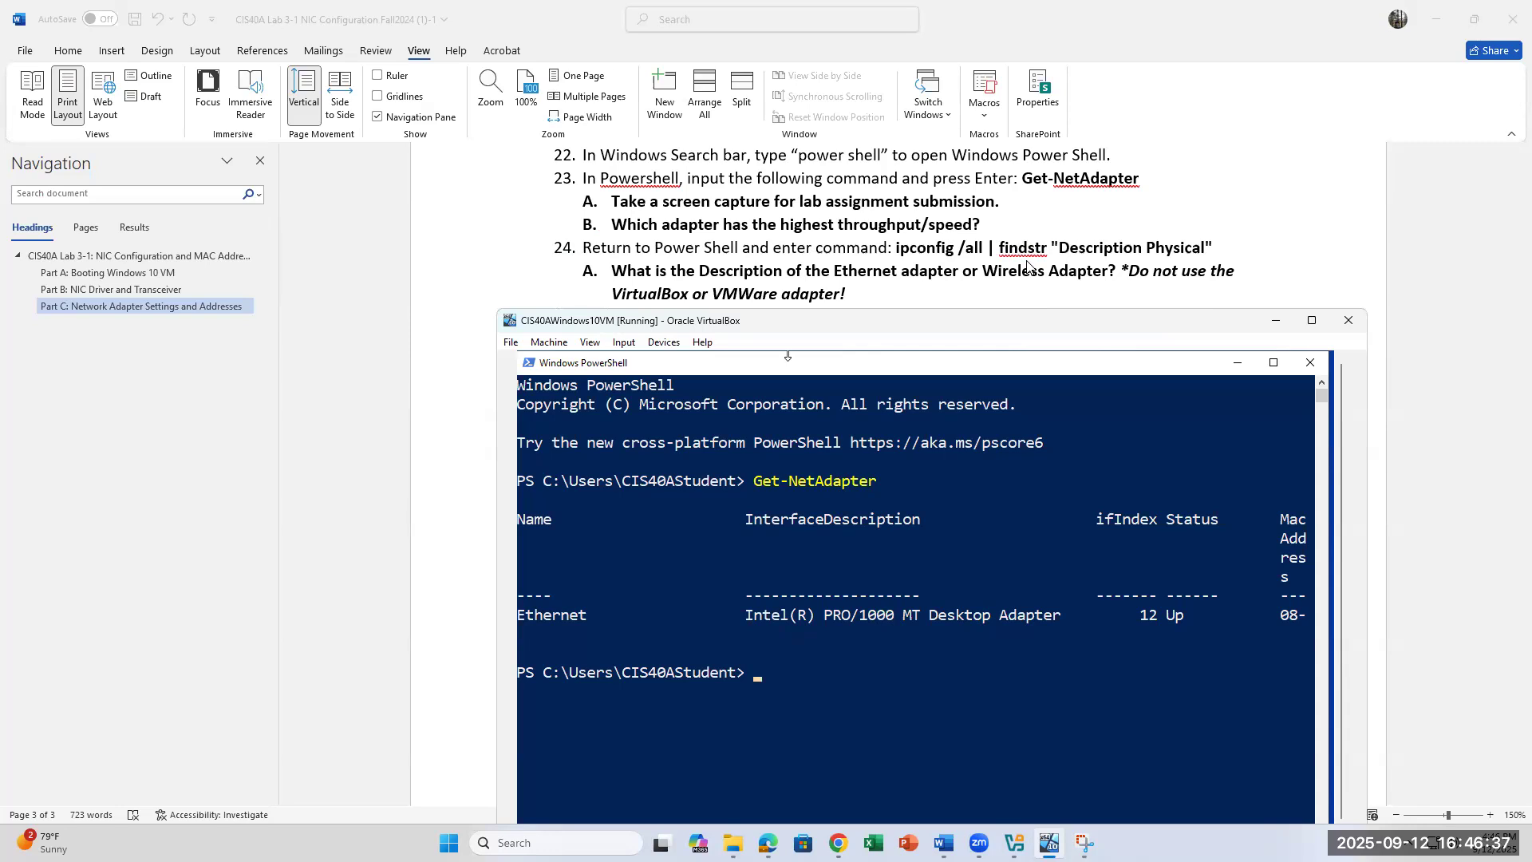
# Step: Run ipconfig /all | findstr "Descripton Physical" to show only the Physical Address 08-00-27-31-3D-00
pyautogui.write('ipconfig /all')
pyautogui.write('|')
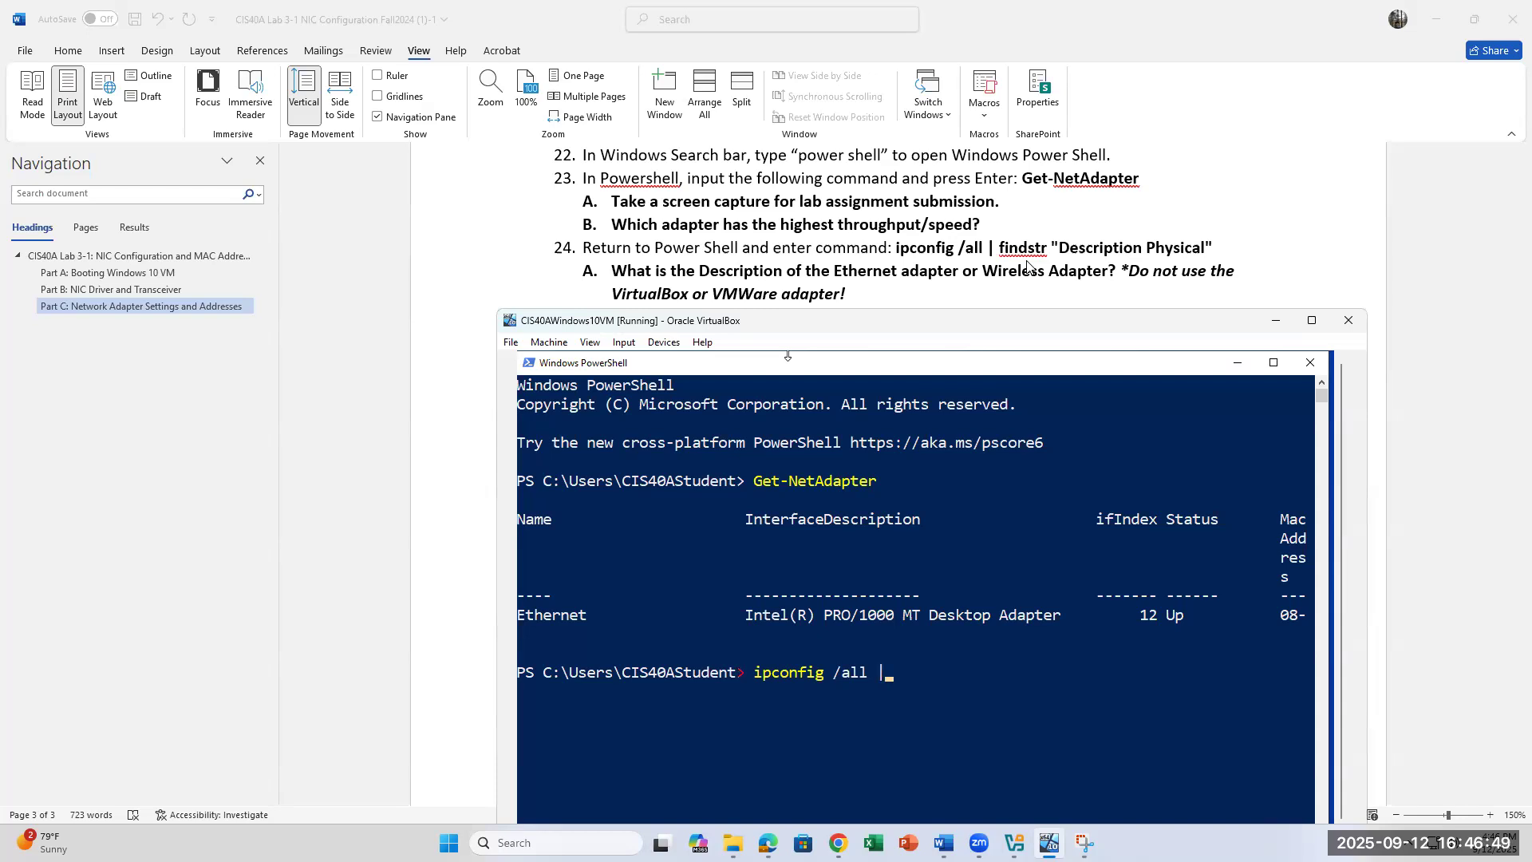
pyautogui.write(' findstr "Descripton')
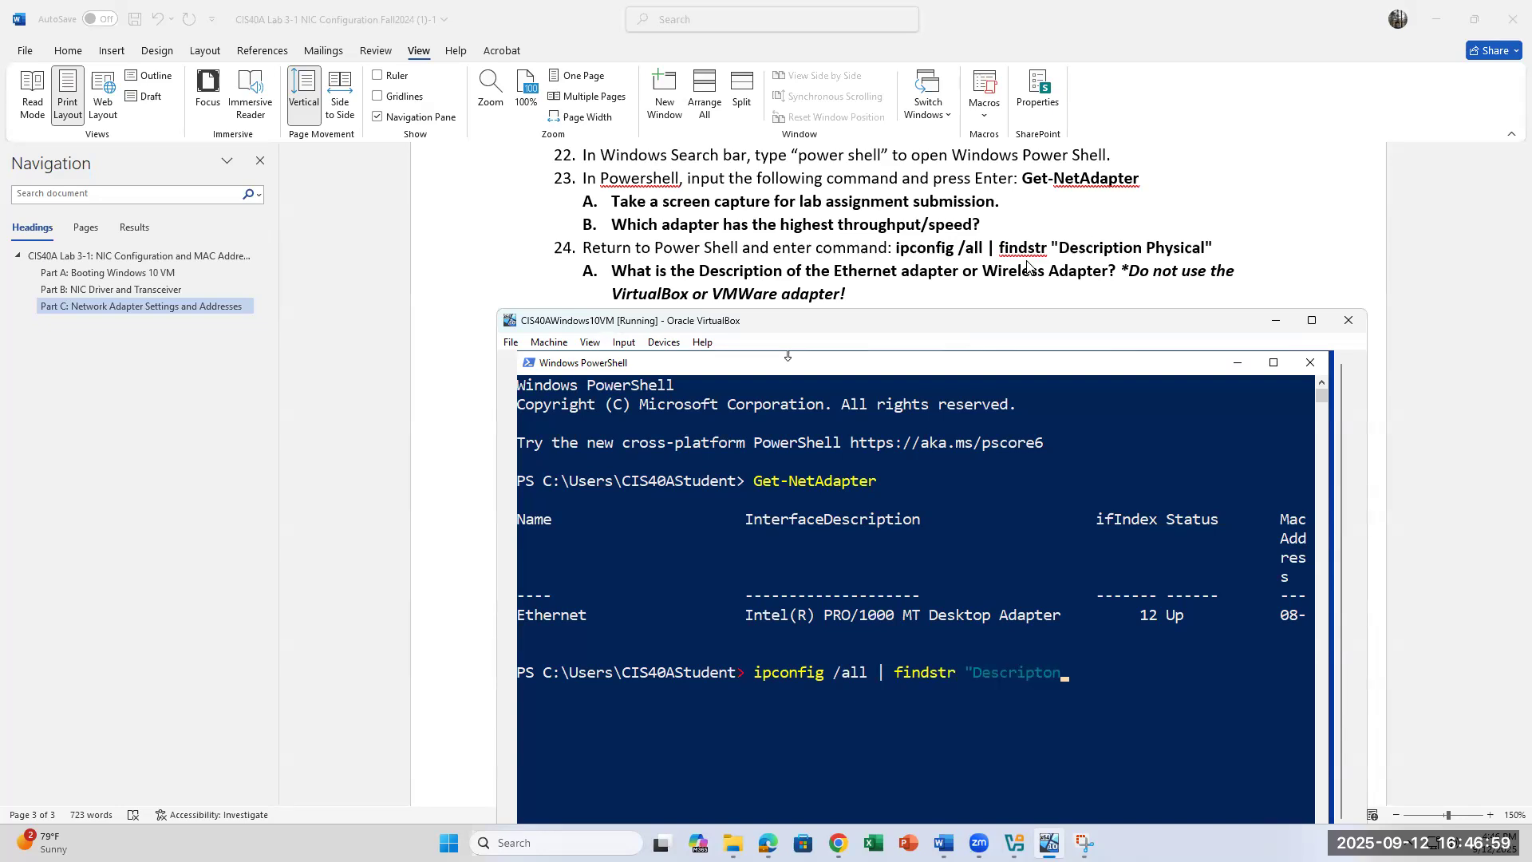
pyautogui.write(' Physical"')
pyautogui.press('Return')
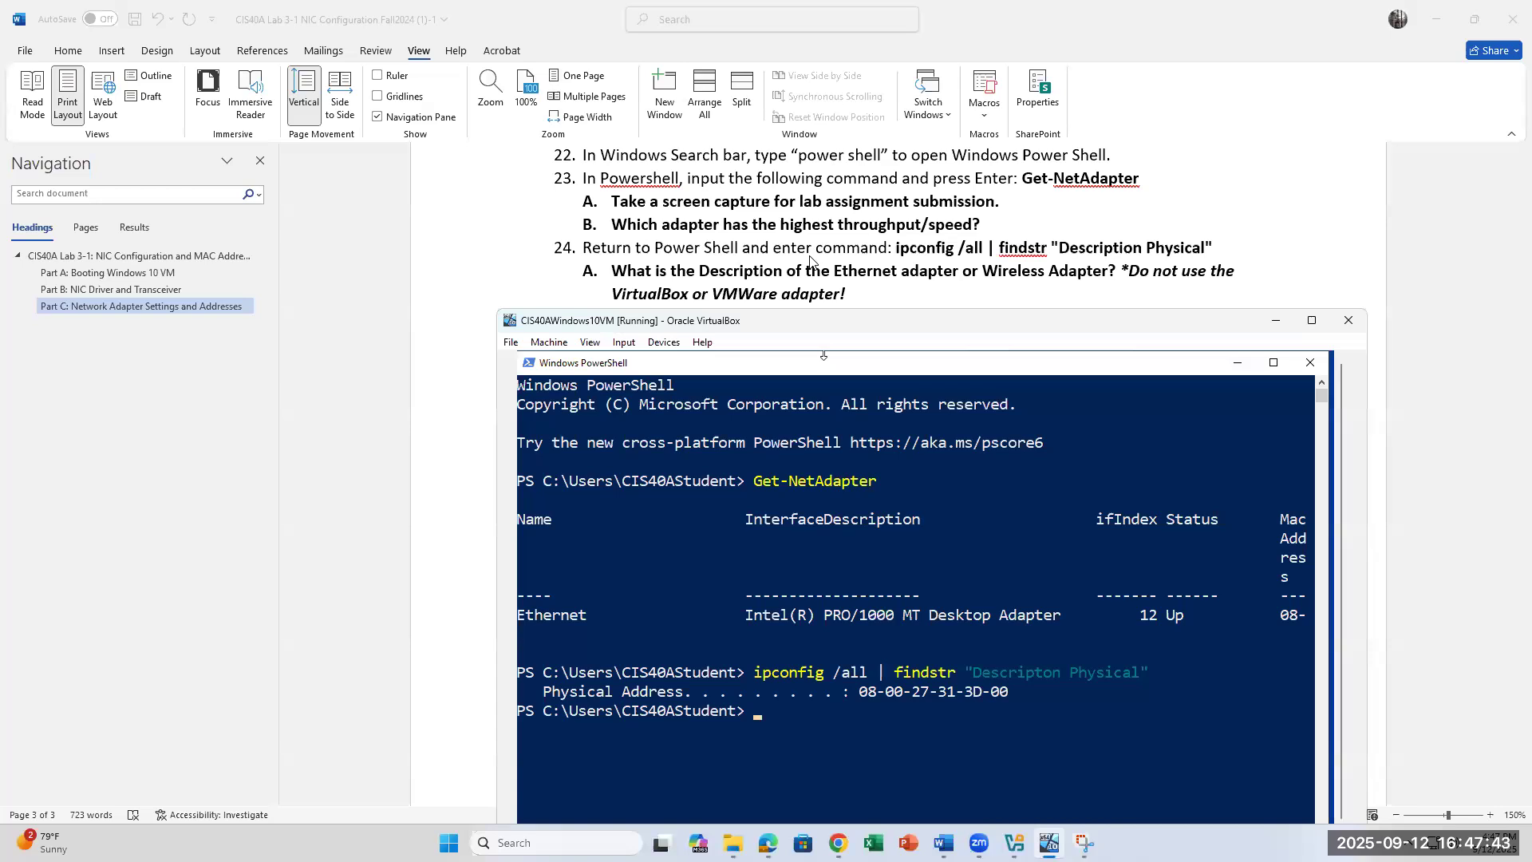
# Step: Highlight the step 24A Ethernet adapter question in the Word lab document
pyautogui.scroll(-3, 810, 259)
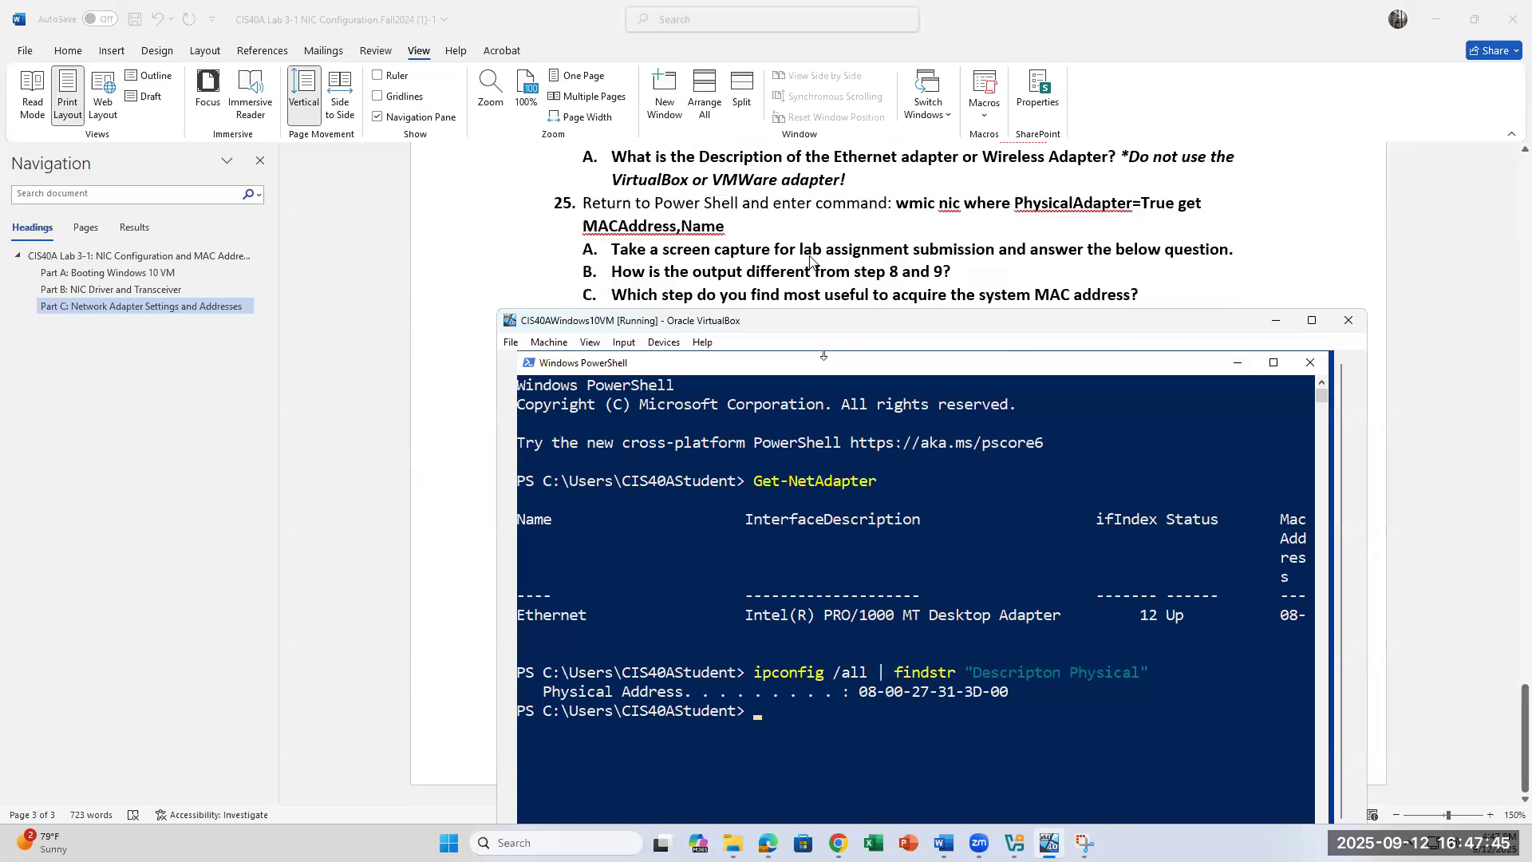
pyautogui.scroll(2, 810, 260)
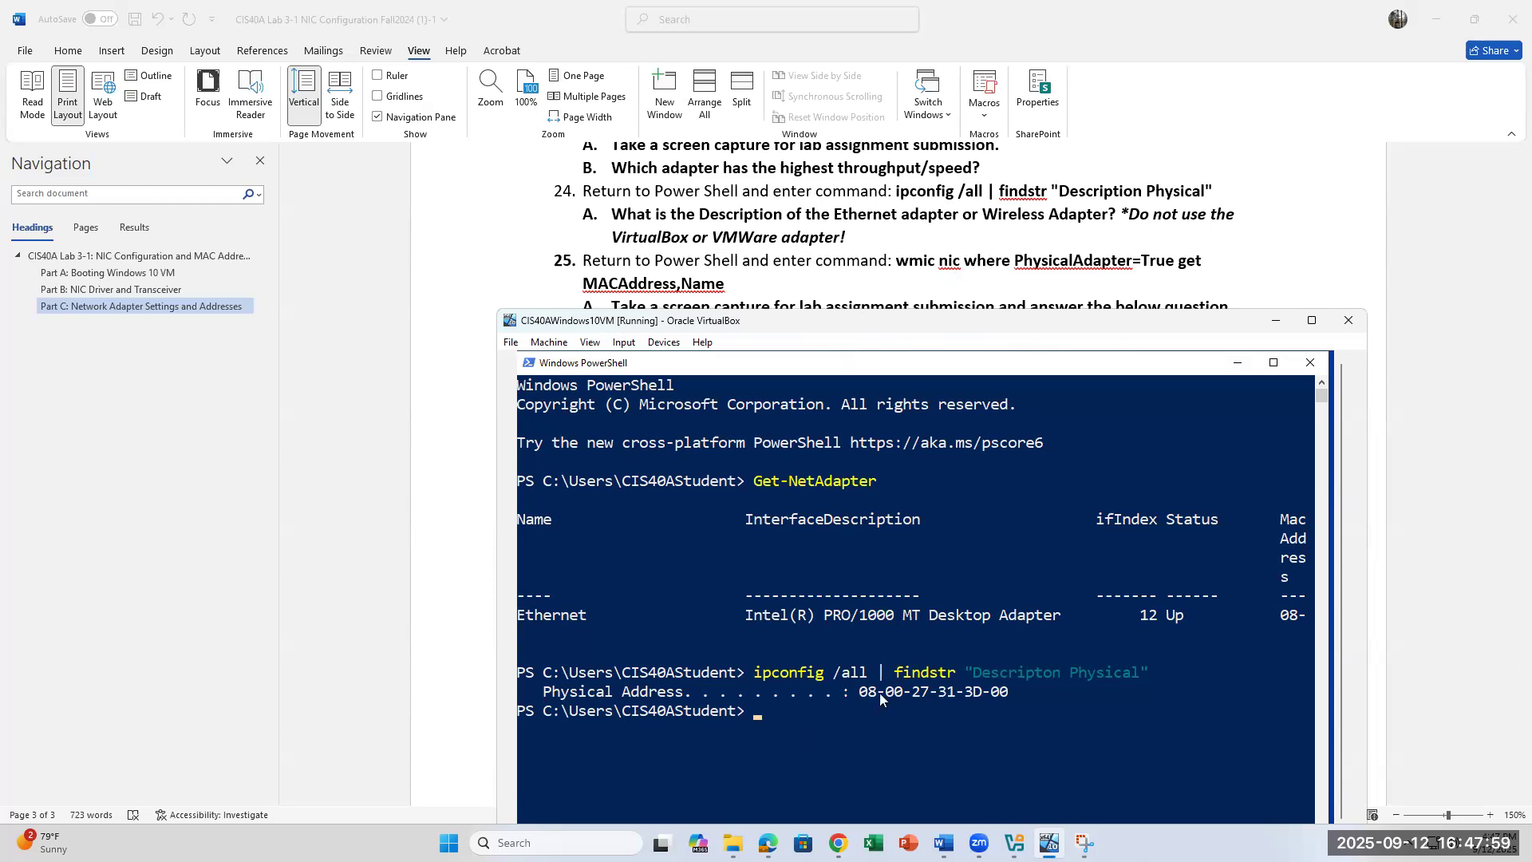
pyautogui.click(878, 236)
pyautogui.moveTo(865, 237); pyautogui.dragTo(614, 217)
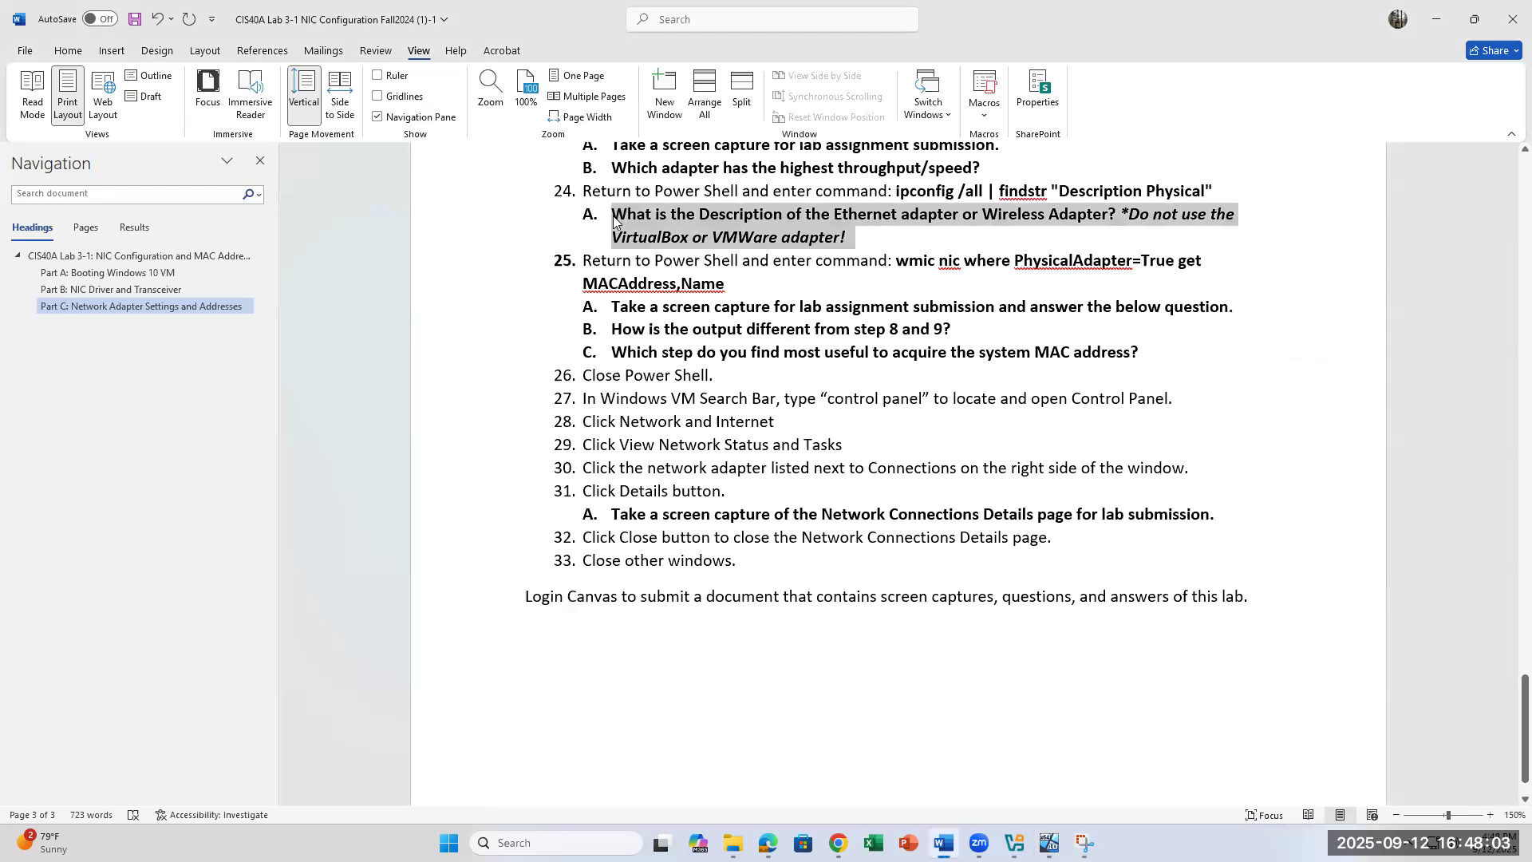
pyautogui.click(858, 237)
pyautogui.moveTo(1124, 215); pyautogui.dragTo(611, 215)
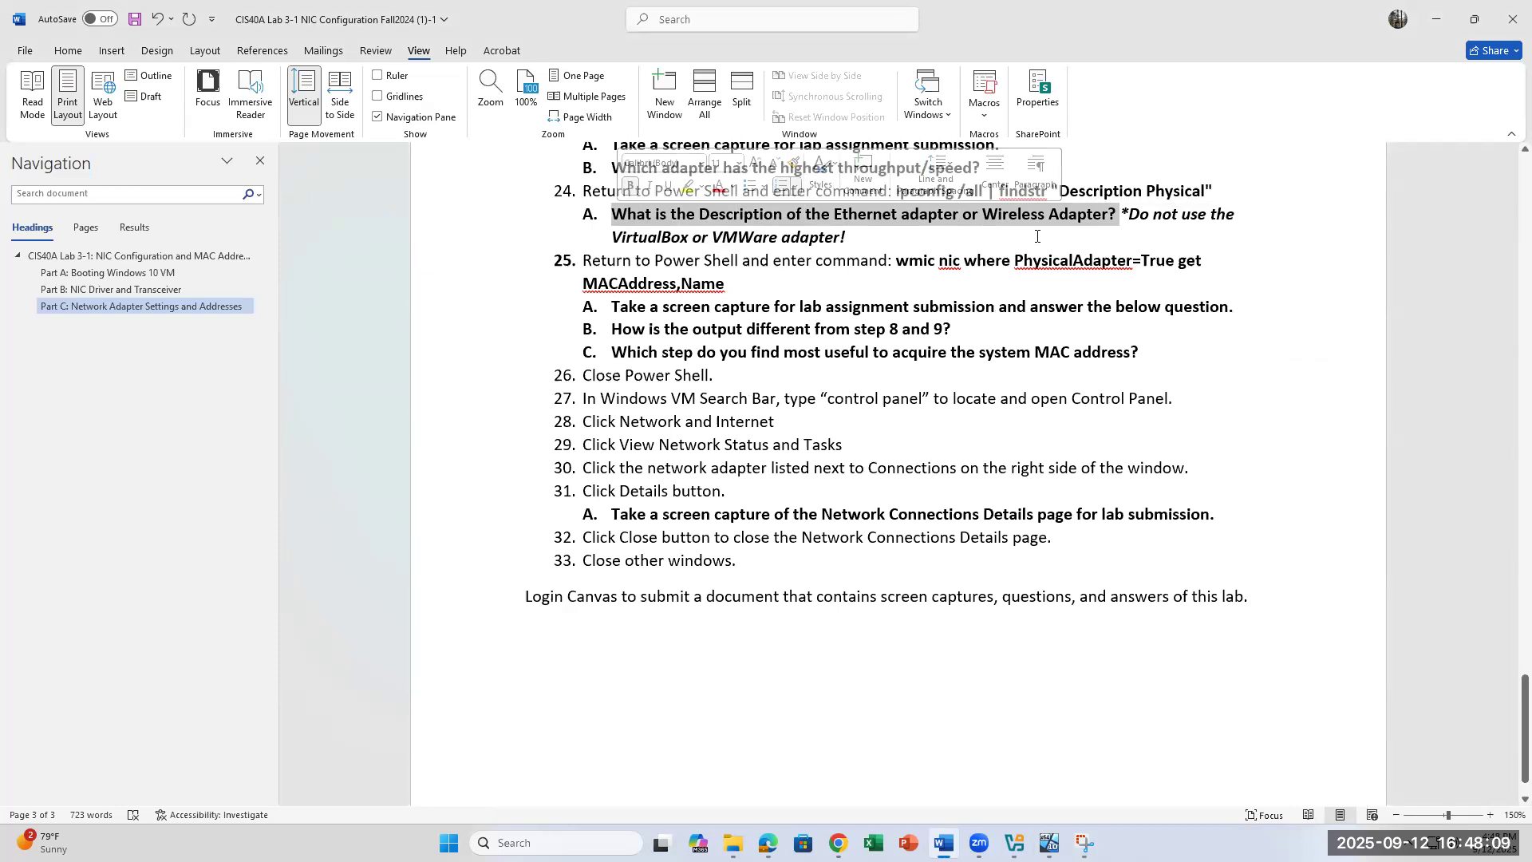
# Step: Return to the VM's PowerShell and mark the physical address 08-00-27-31-3D-00
pyautogui.click(974, 244)
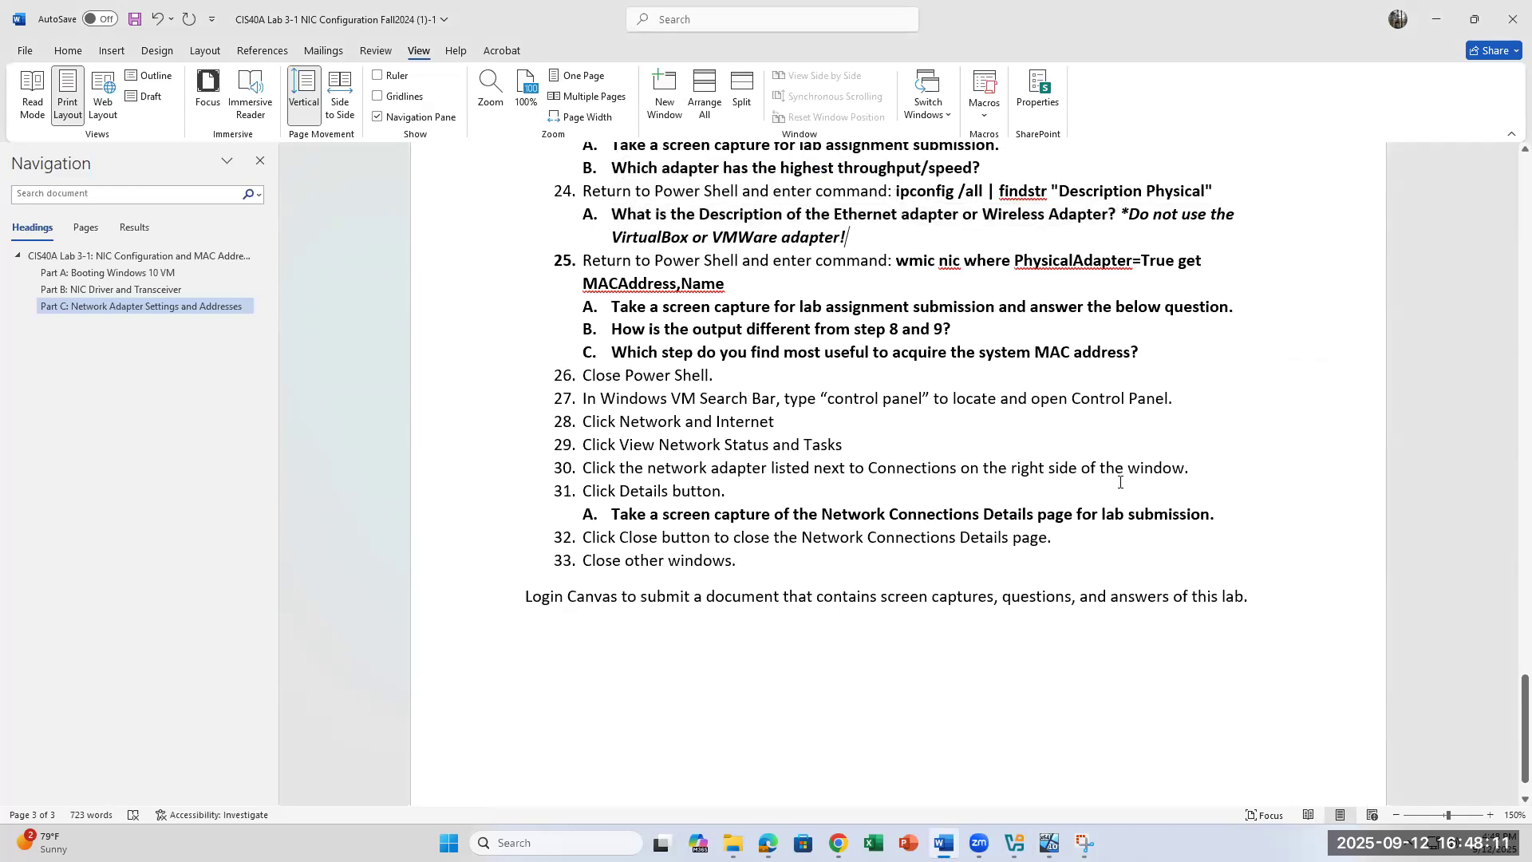
pyautogui.click(1050, 843)
pyautogui.moveTo(1033, 693); pyautogui.dragTo(861, 691)
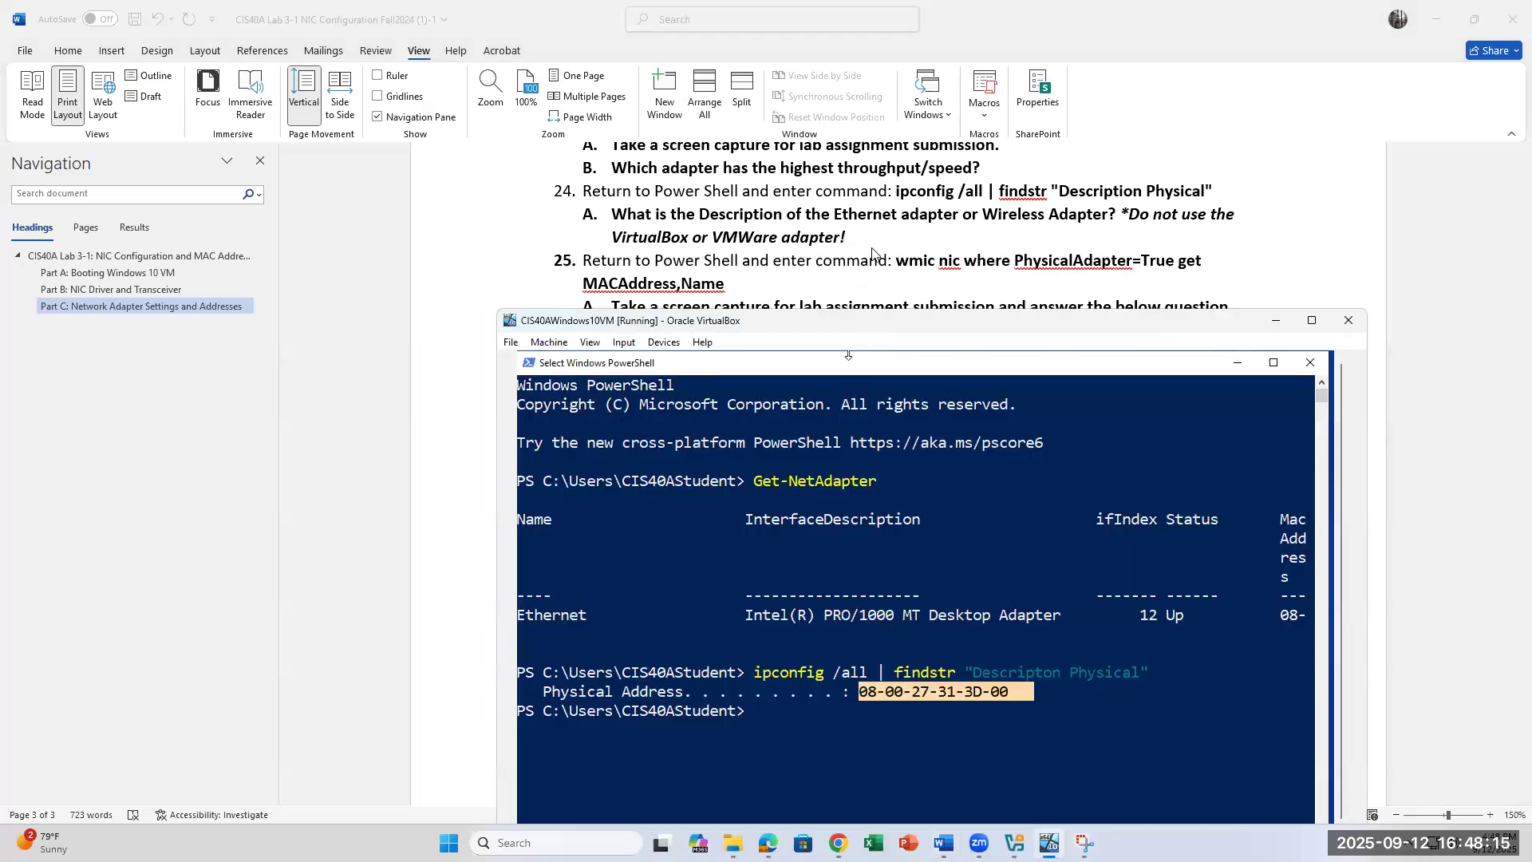
# Step: Run 'wmic nic where PhysicalAdapter=True get MACAdress,Name' in PowerShell, which returns Invalid query
pyautogui.scroll(-1, 873, 254)
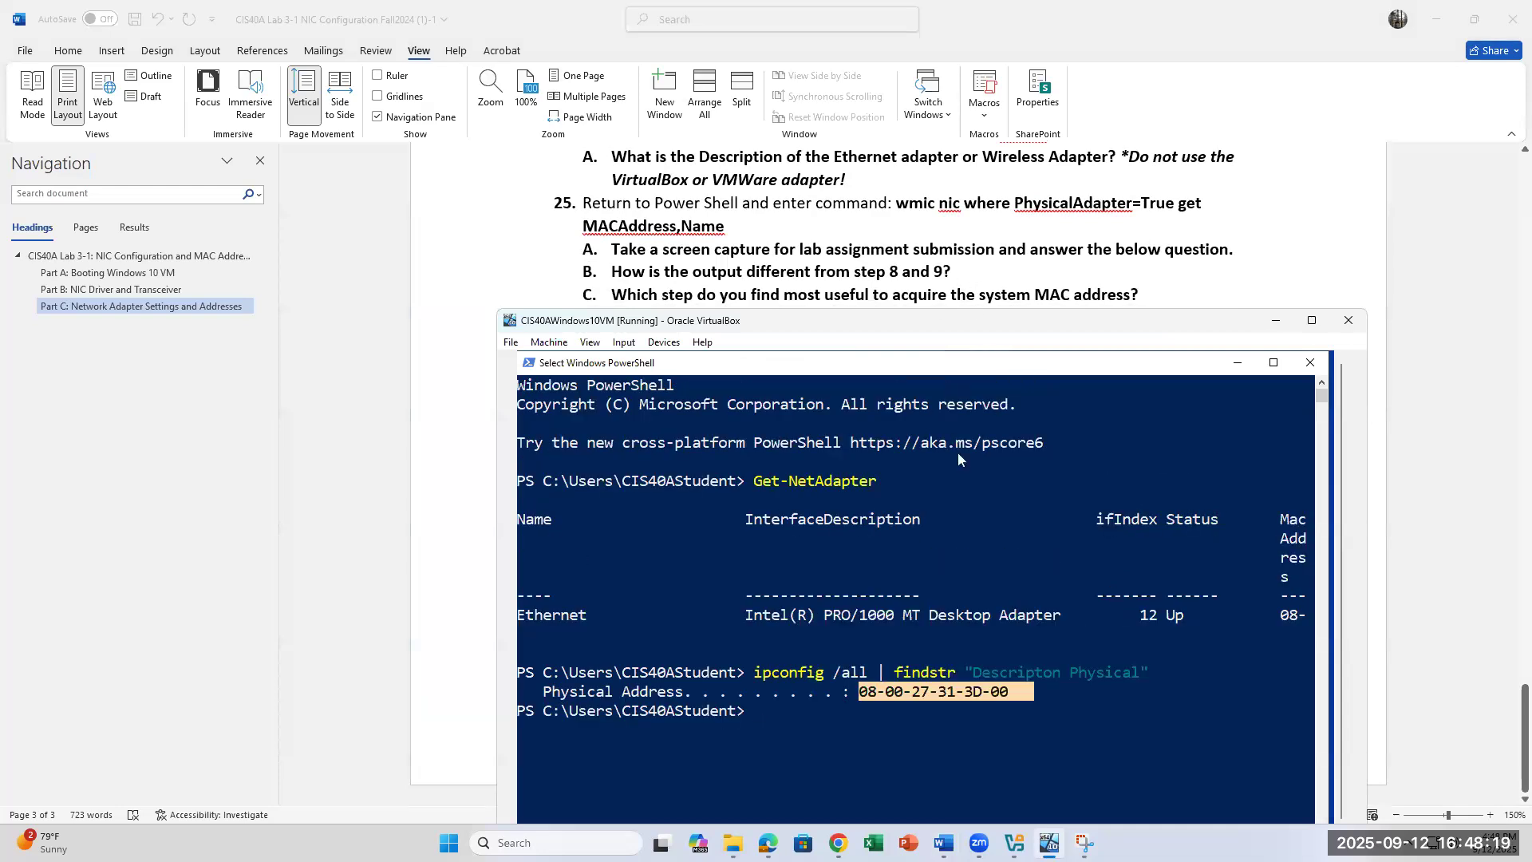
pyautogui.press('Escape')
pyautogui.write('wmic nic where PhysicalAdapter')
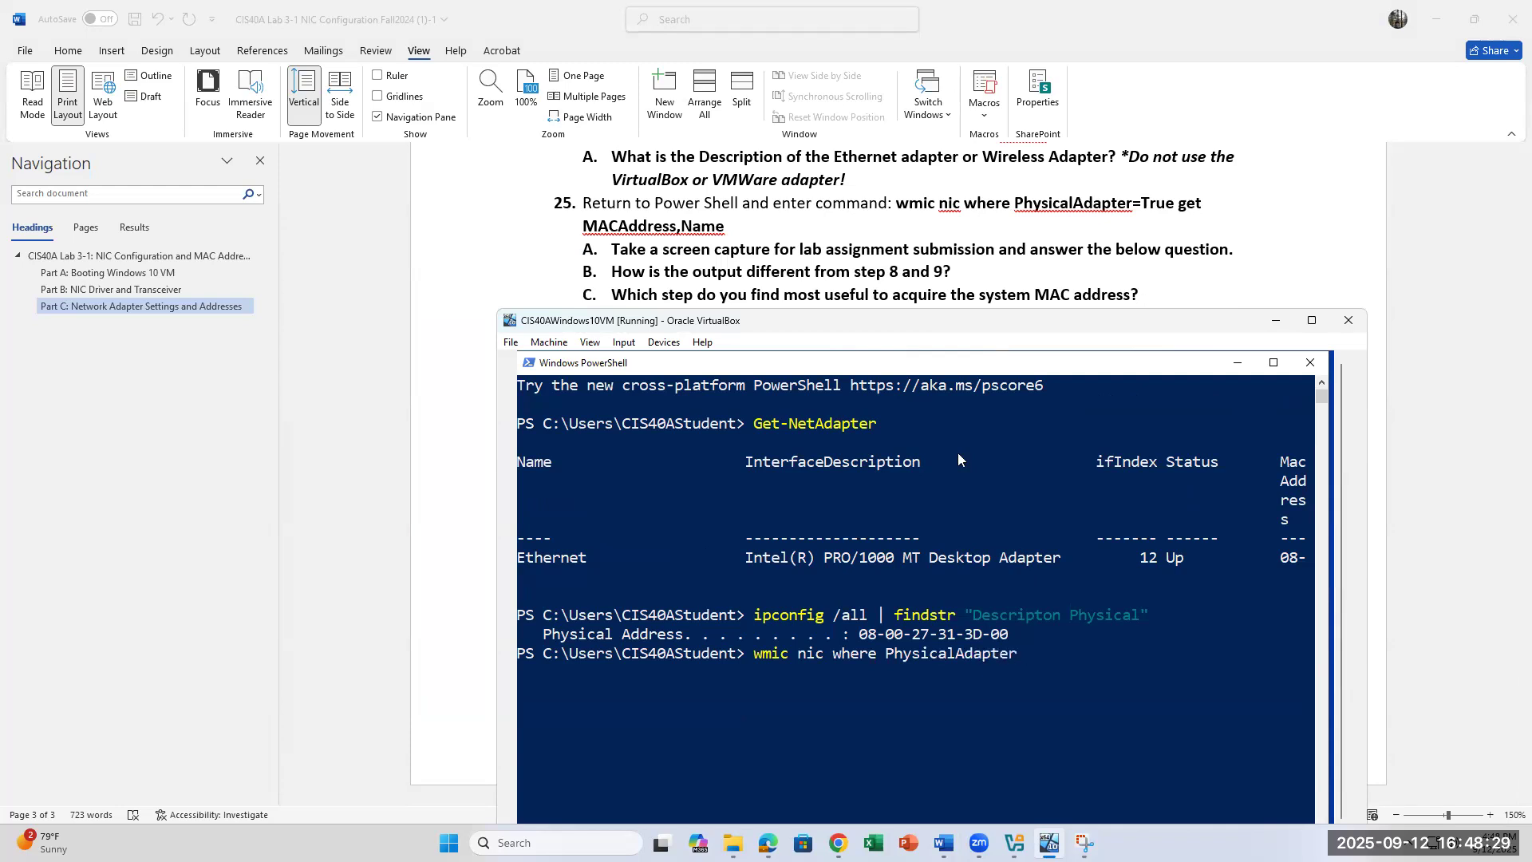
pyautogui.write('=')
pyautogui.write('True')
pyautogui.write(' get')
pyautogui.write(' MACADD')
pyautogui.write('RE')
pyautogui.press('BackSpace')
pyautogui.press('BackSpace')
pyautogui.press('BackSpace')
pyautogui.press('BackSpace')
pyautogui.press('BackSpace')
pyautogui.write('Adress,Name')
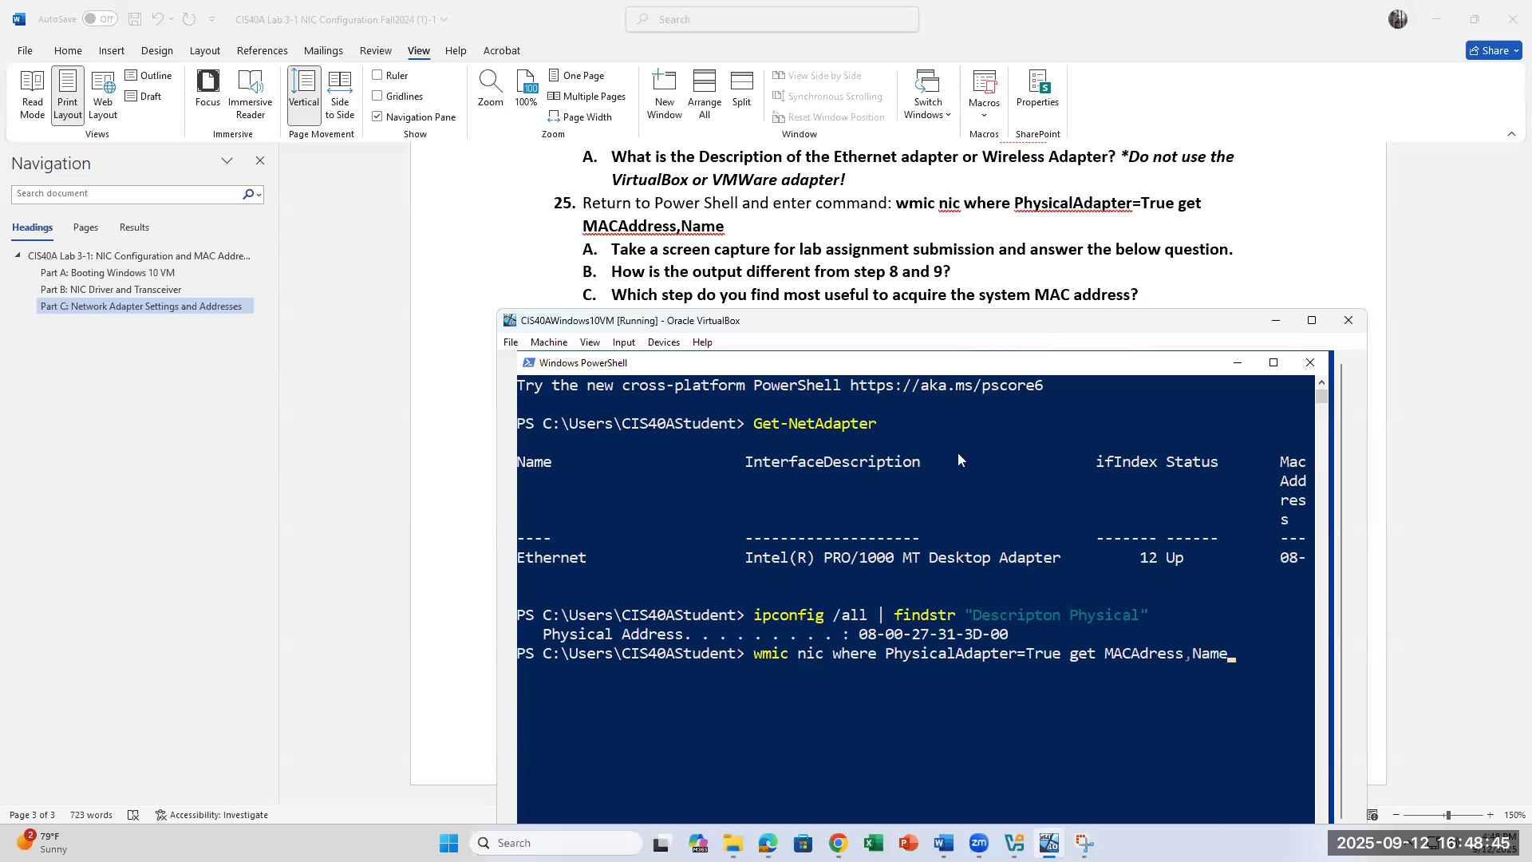
pyautogui.press('Return')
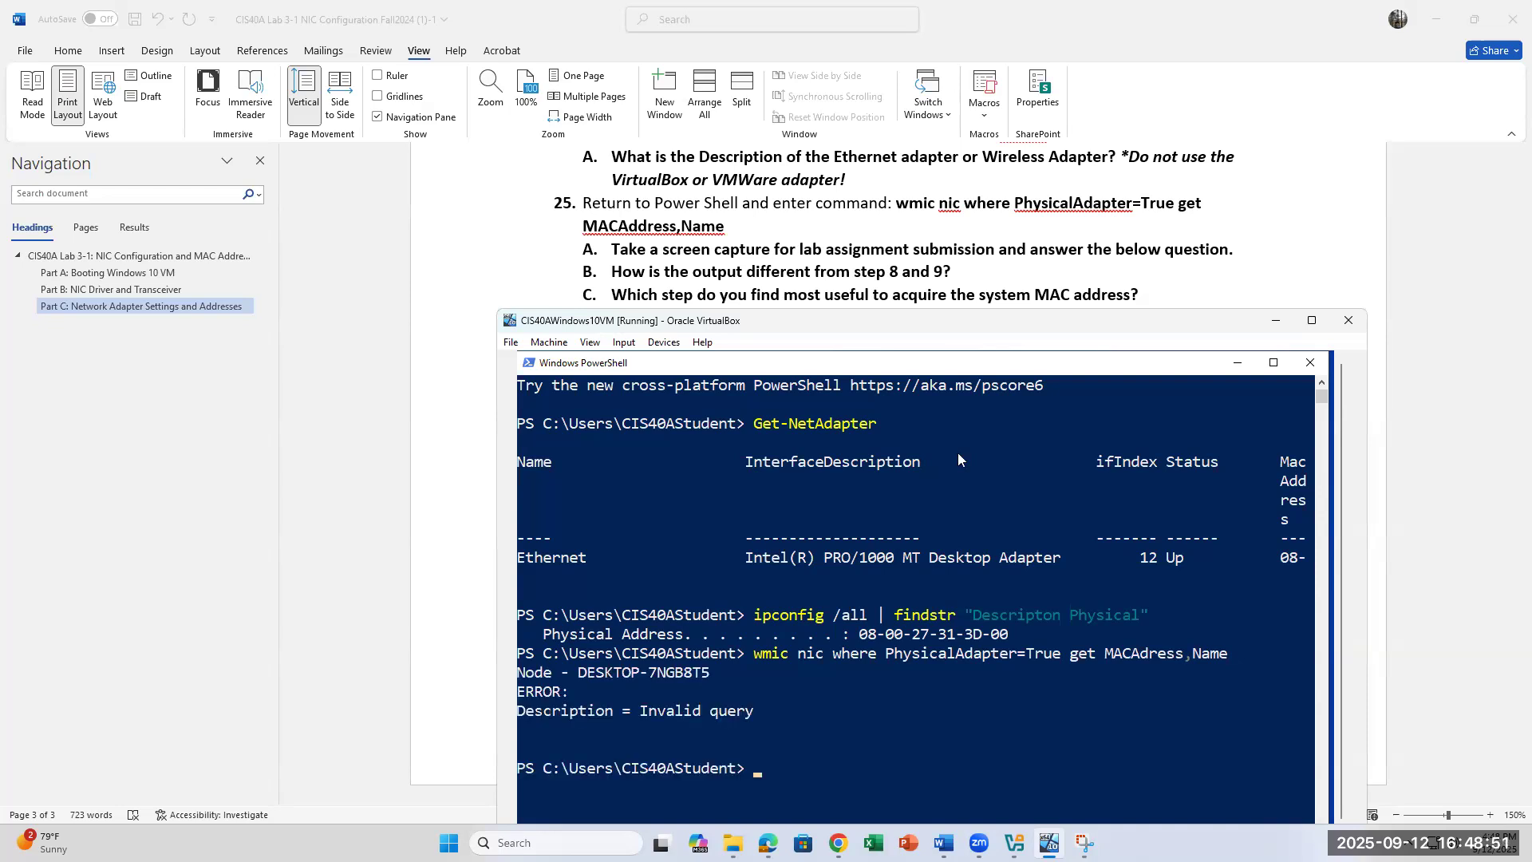
# Step: Correct the query to MACAddress and rerun it, listing 08:00:27:31:3D:00 for the Intel PRO/1000 MT adapter
pyautogui.scroll(-2, 705, 669)
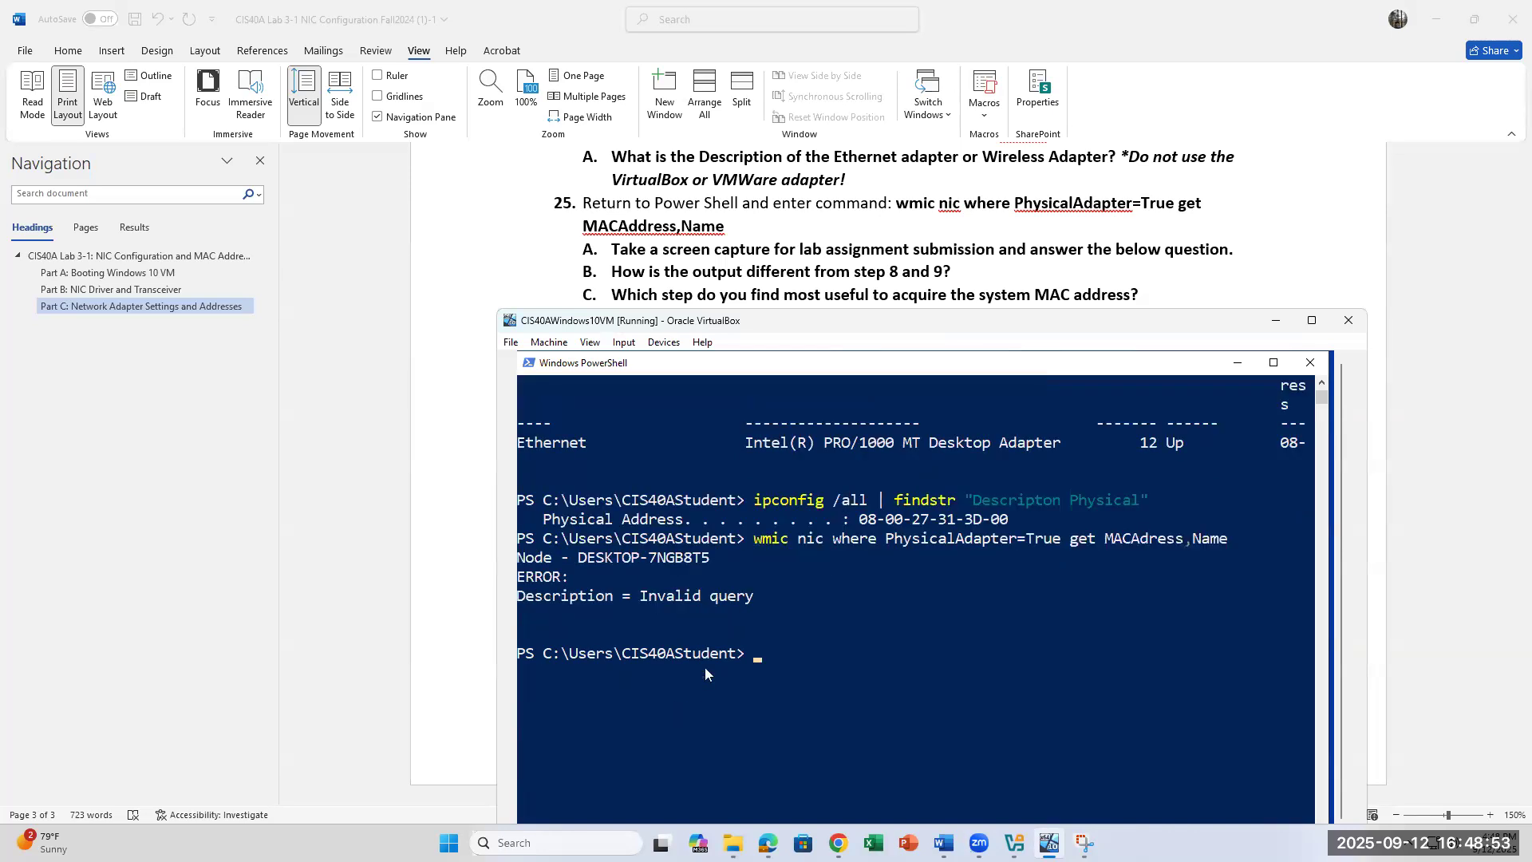
pyautogui.scroll(1, 706, 669)
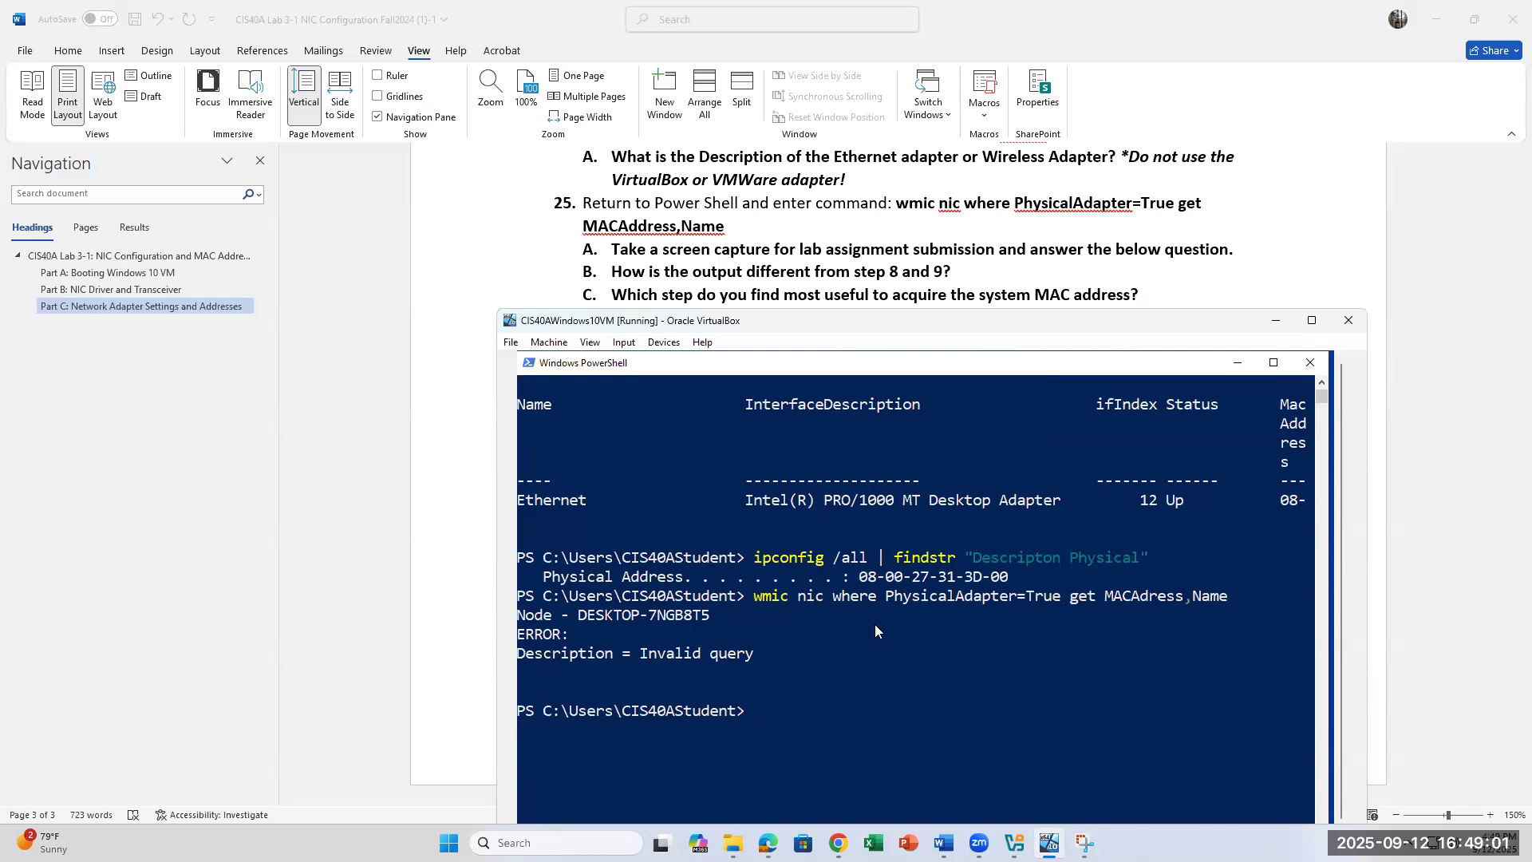
pyautogui.press('Up')
pyautogui.press('Left')
pyautogui.press('Left')
pyautogui.press('Left')
pyautogui.press('Left')
pyautogui.press('Left')
pyautogui.press('Left')
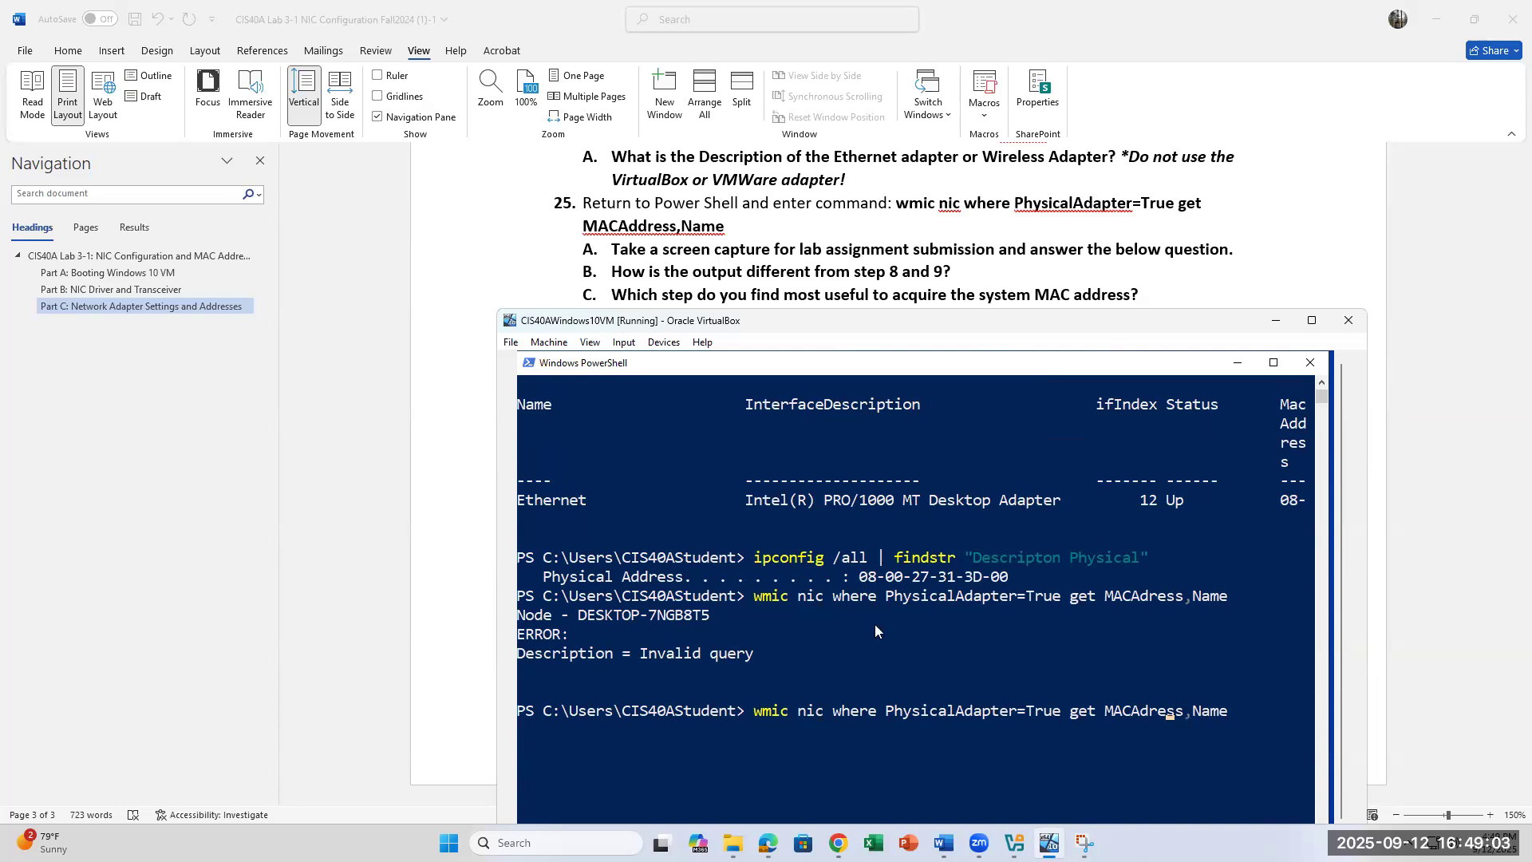
pyautogui.write('d')
pyautogui.press('Return')
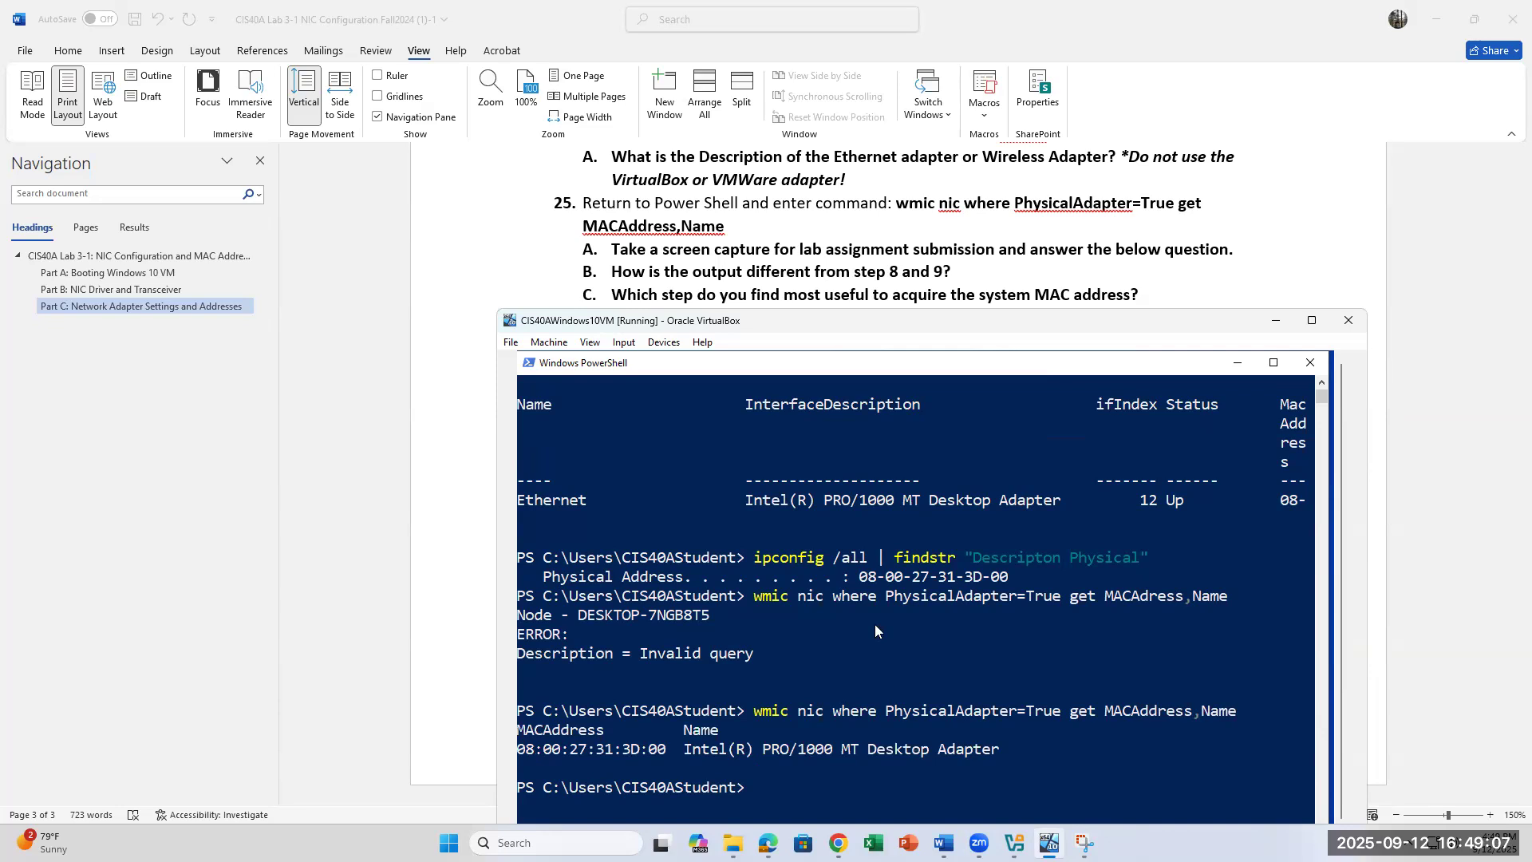
pyautogui.scroll(-2, 874, 631)
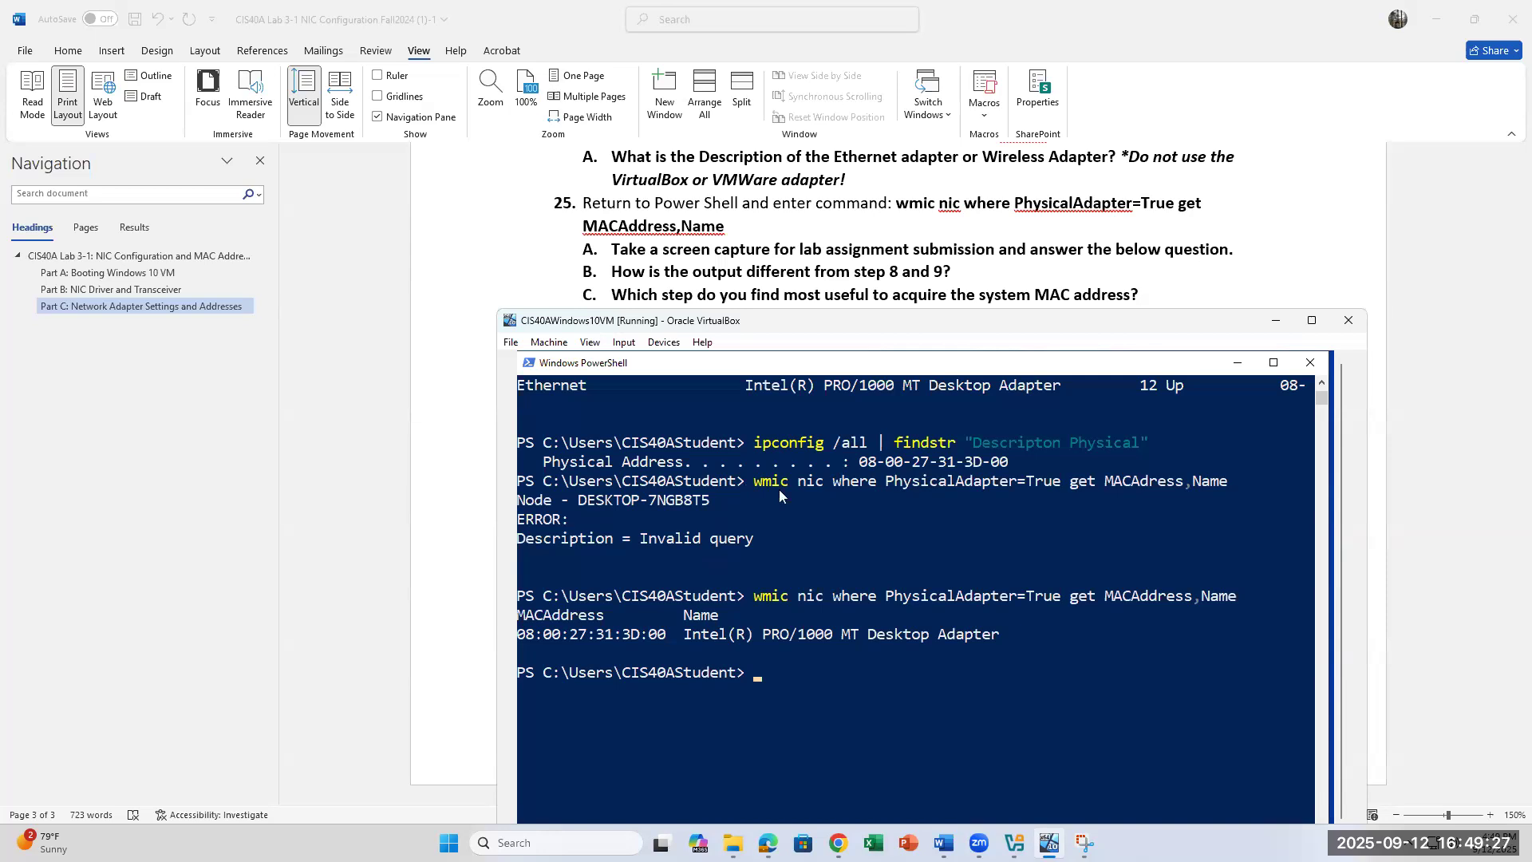
pyautogui.scroll(2, 778, 494)
pyautogui.scroll(-2, 778, 499)
# Step: Fix 'Description' in the ipconfig /all | findstr filter, rerun it, then rerun the wmic MACAddress query
pyautogui.press('Up')
pyautogui.press('Up')
pyautogui.press('Up')
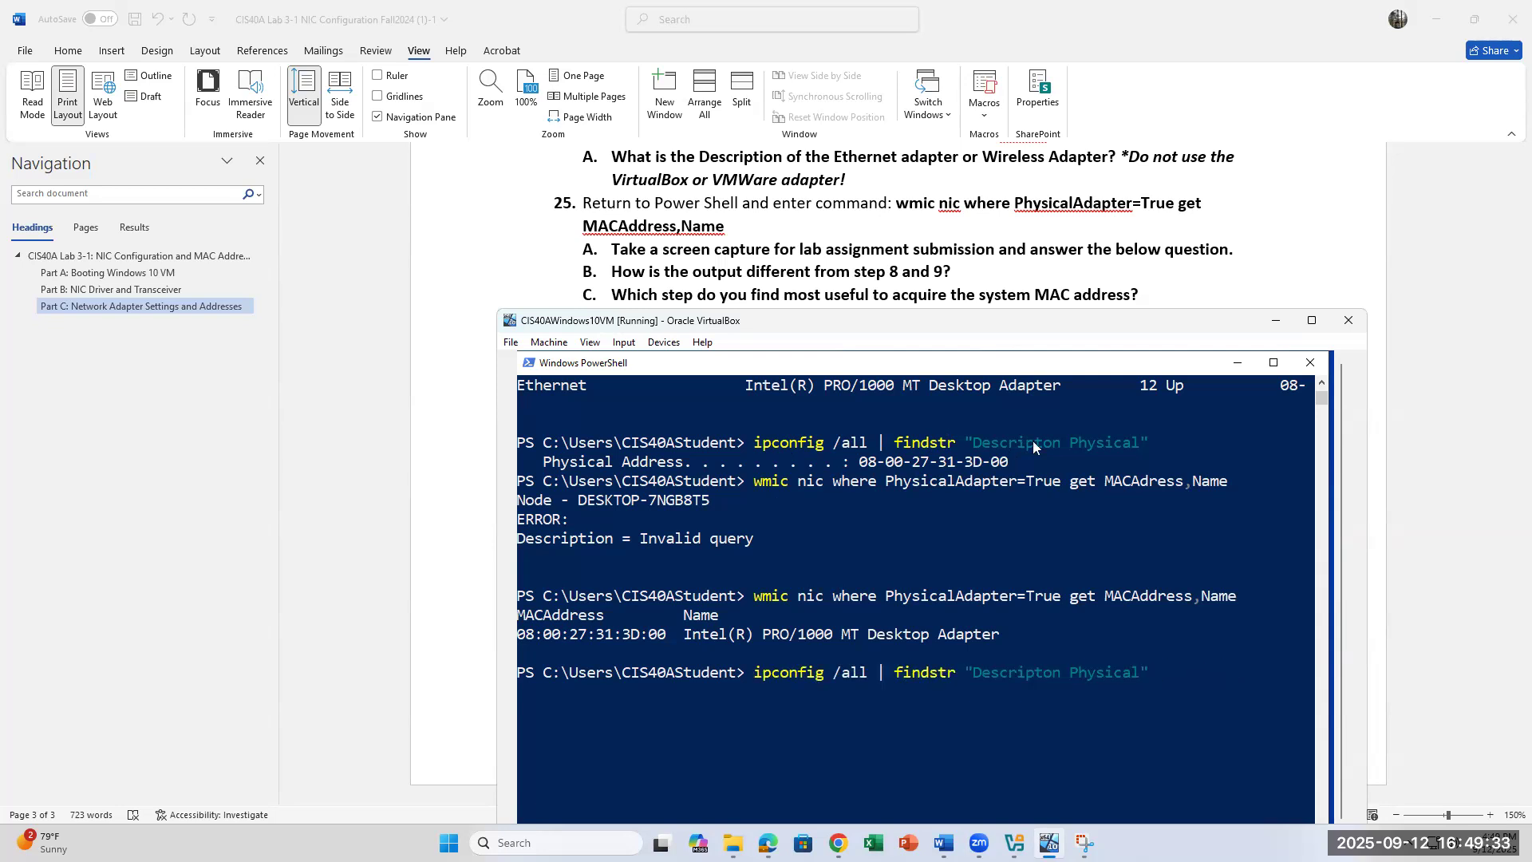
pyautogui.press('Left')
pyautogui.press('Left')
pyautogui.press('Left')
pyautogui.press('Left')
pyautogui.press('Left')
pyautogui.press('Left')
pyautogui.press('Left')
pyautogui.press('Left')
pyautogui.press('Left')
pyautogui.press('Left')
pyautogui.press('Left')
pyautogui.press('Left')
pyautogui.press('Left')
pyautogui.press('Left')
pyautogui.press('Left')
pyautogui.press('Left')
pyautogui.press('Left')
pyautogui.press('Left')
pyautogui.press('Right')
pyautogui.press('Right')
pyautogui.press('Right')
pyautogui.press('Right')
pyautogui.press('Right')
pyautogui.press('Right')
pyautogui.press('Right')
pyautogui.write('i')
pyautogui.press('Return')
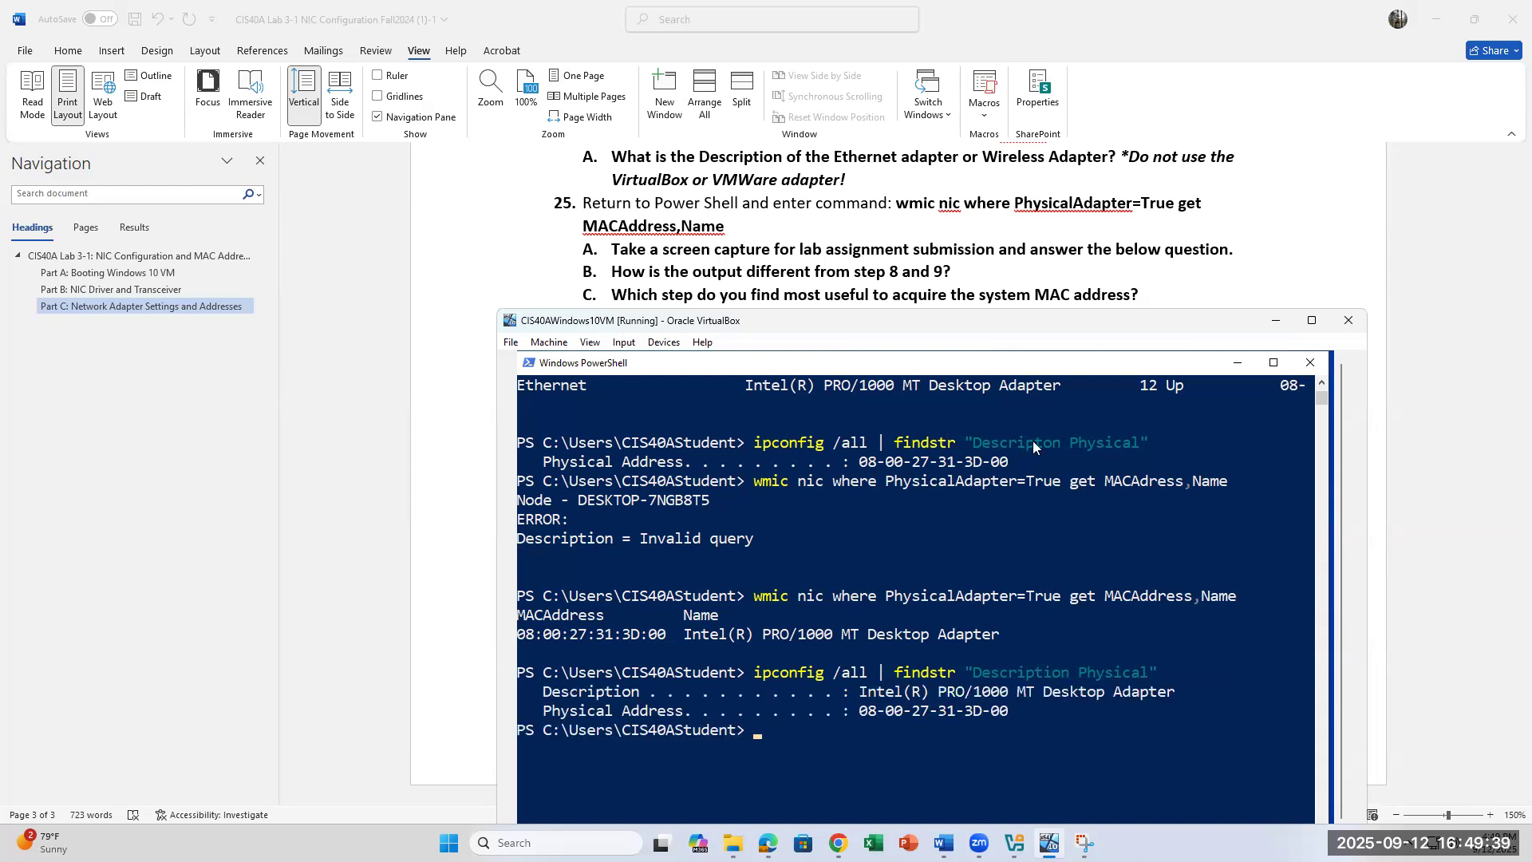
pyautogui.scroll(-2, 982, 501)
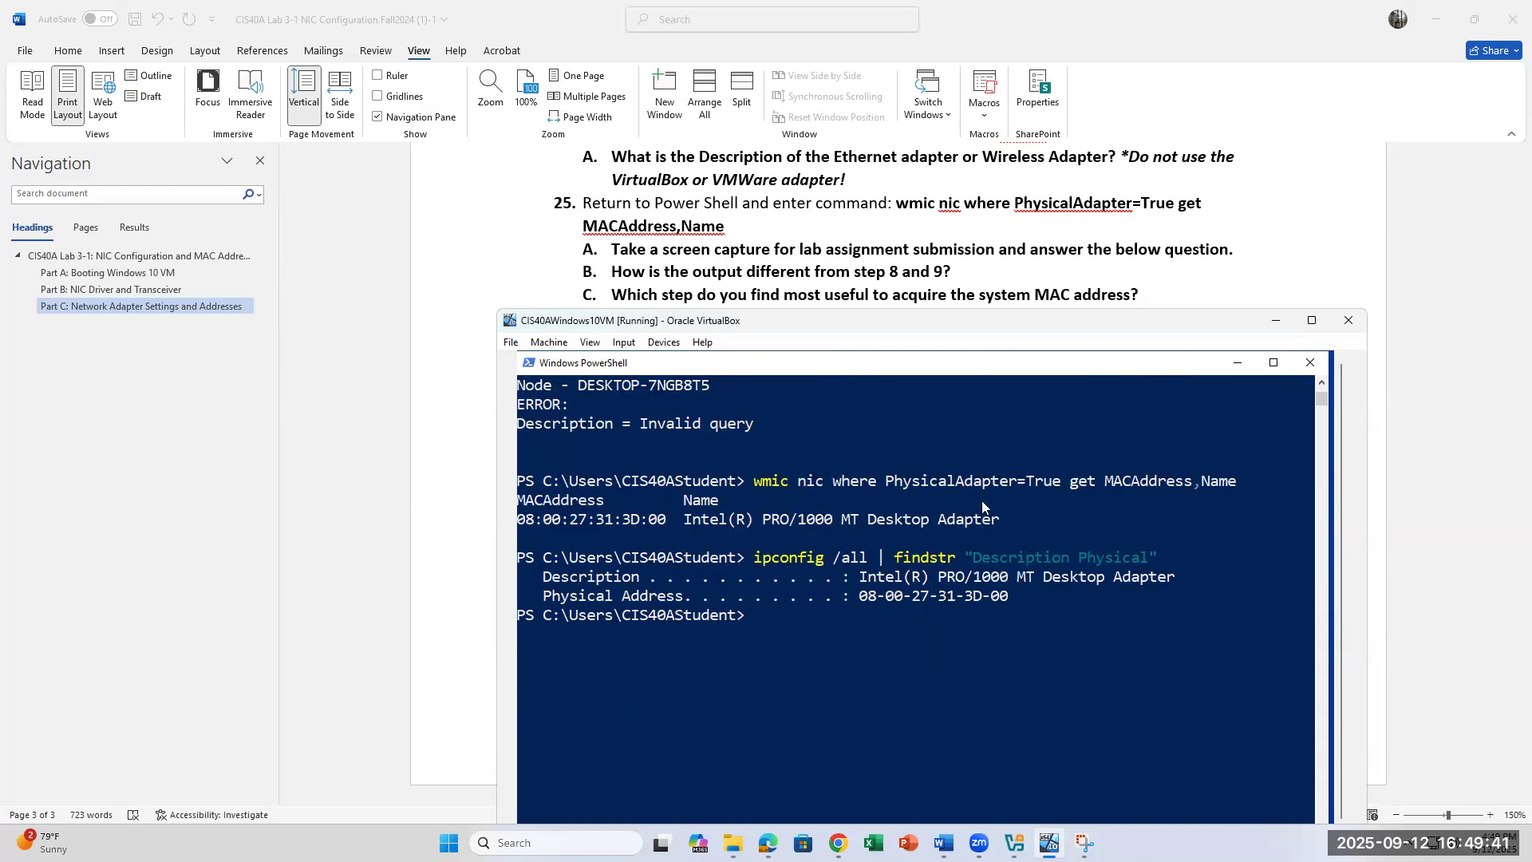
pyautogui.press('Up')
pyautogui.press('Up')
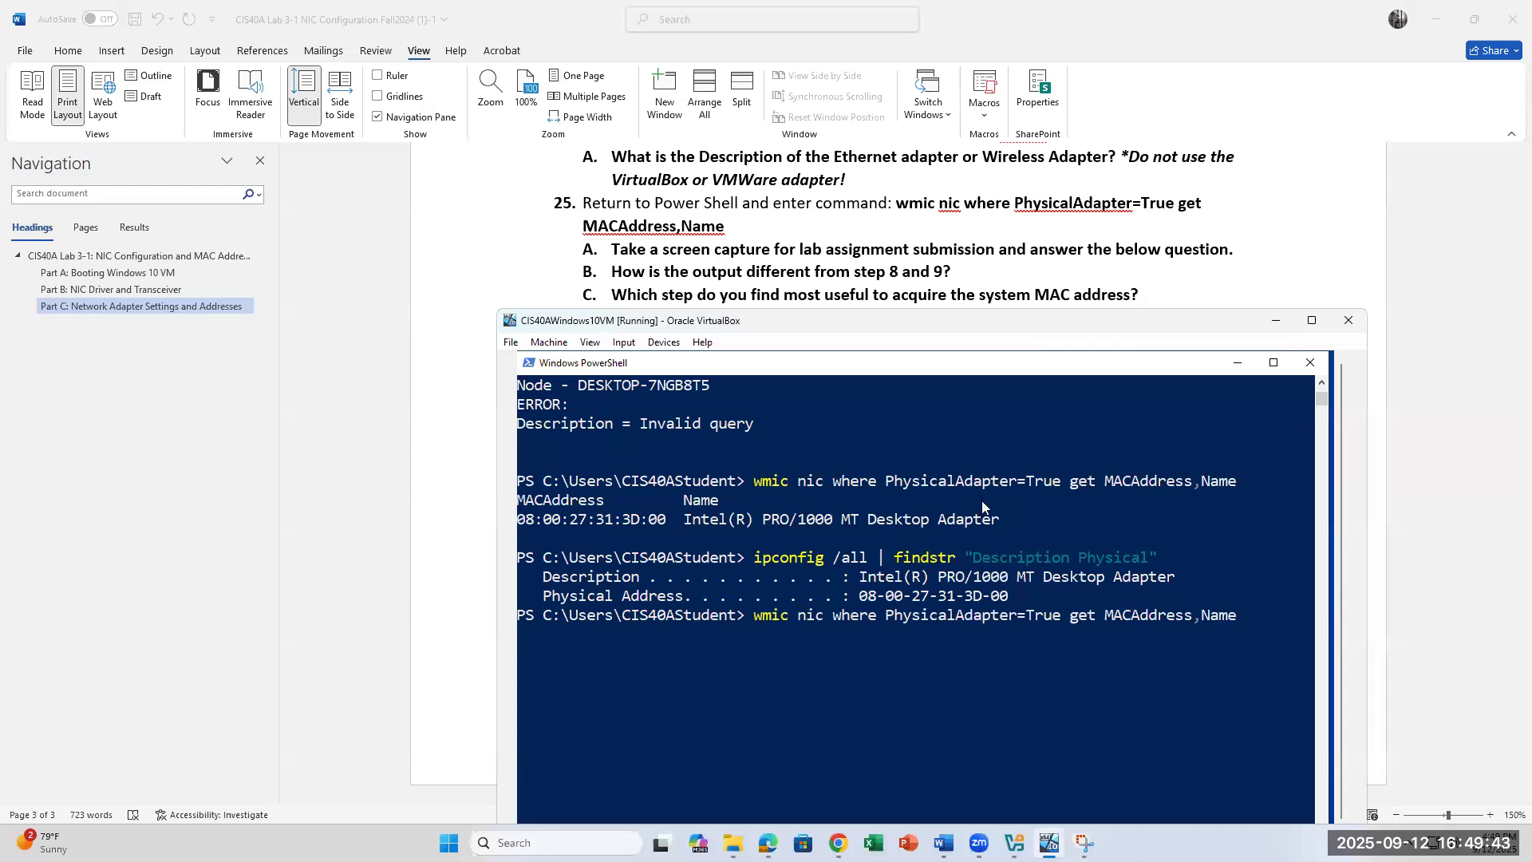
pyautogui.press('Return')
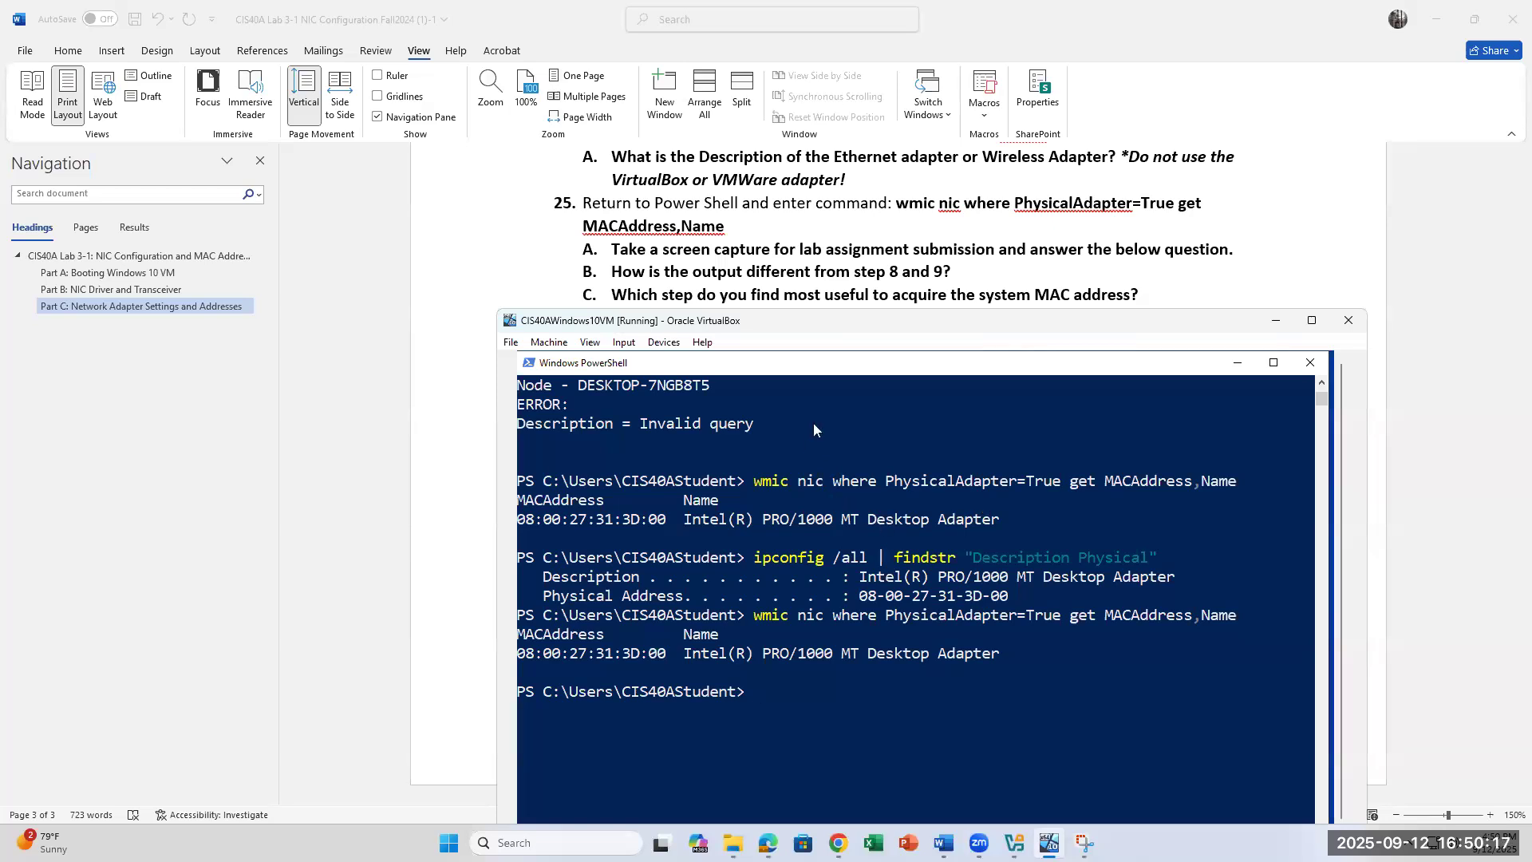
# Step: Highlight the step 25 wmic command in the Word lab document
pyautogui.click(898, 196)
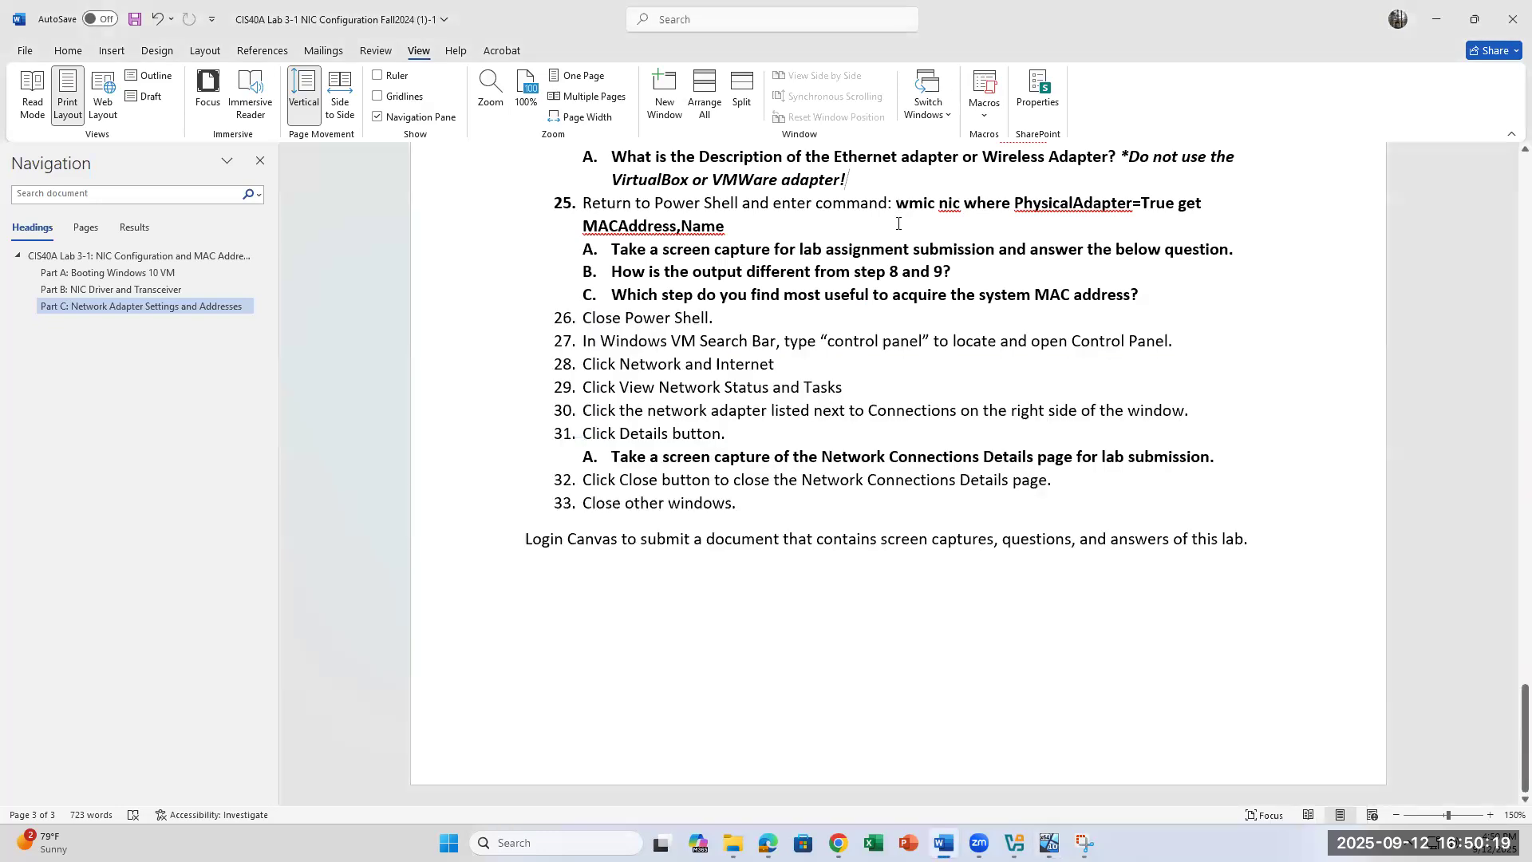
pyautogui.moveTo(896, 203); pyautogui.dragTo(901, 229)
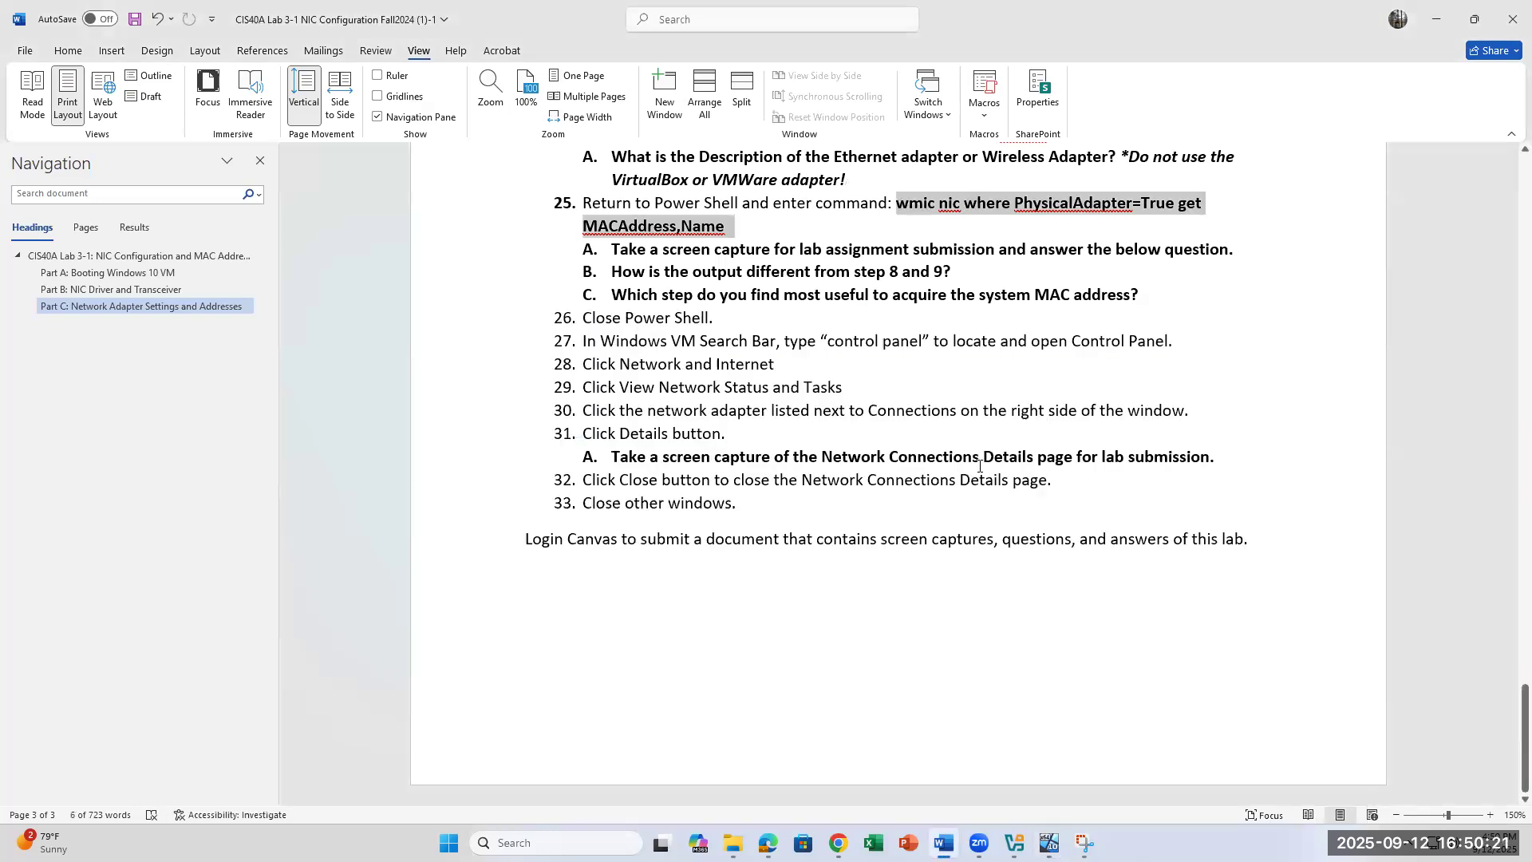
pyautogui.click(1001, 270)
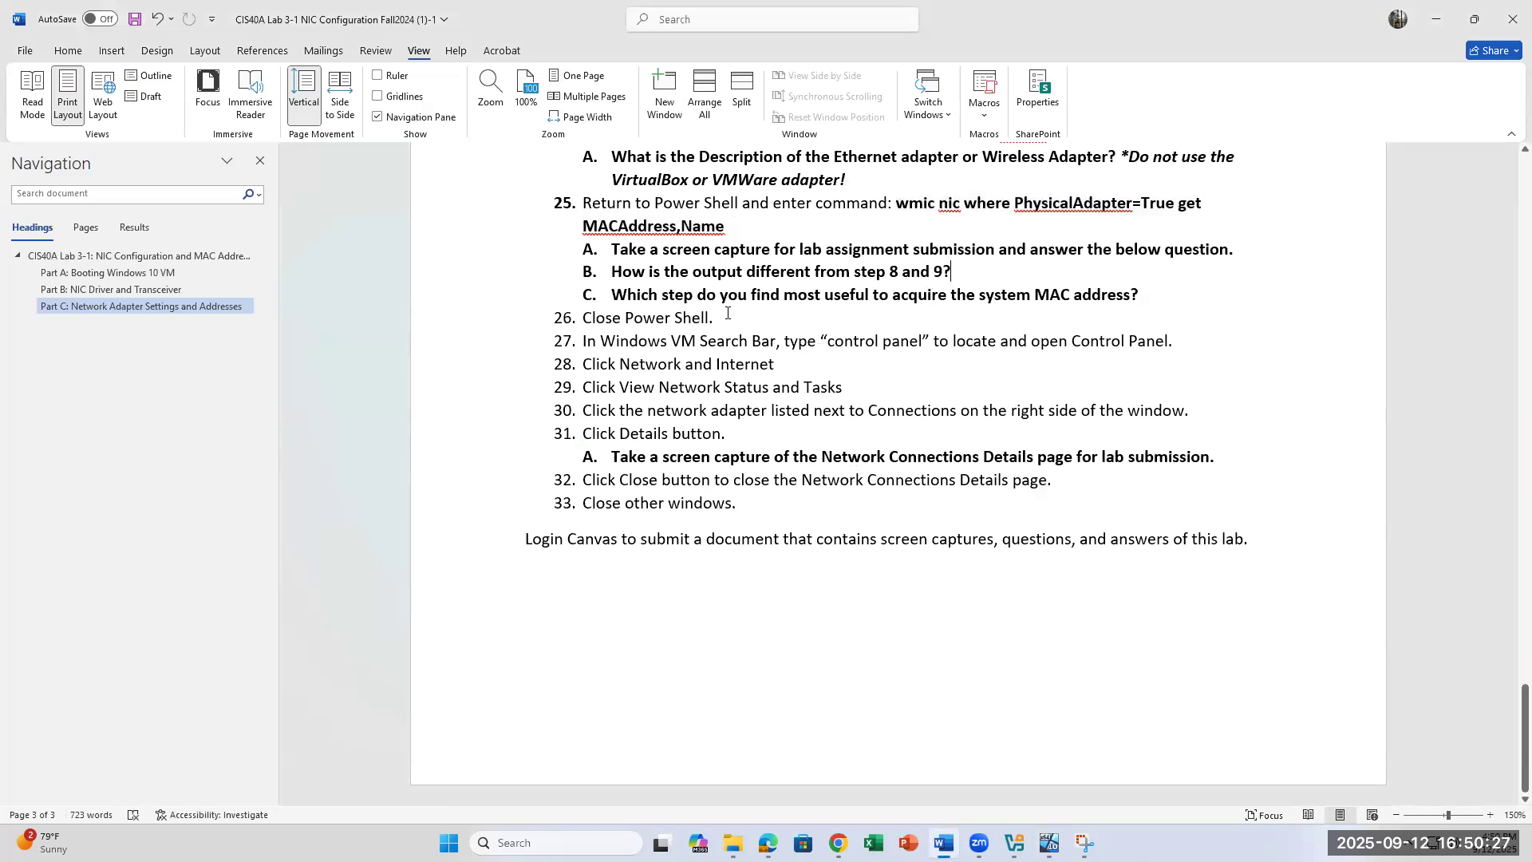
# Step: Scroll through lab steps 22–25, then bring the VM's PowerShell back in front
pyautogui.scroll(1, 926, 261)
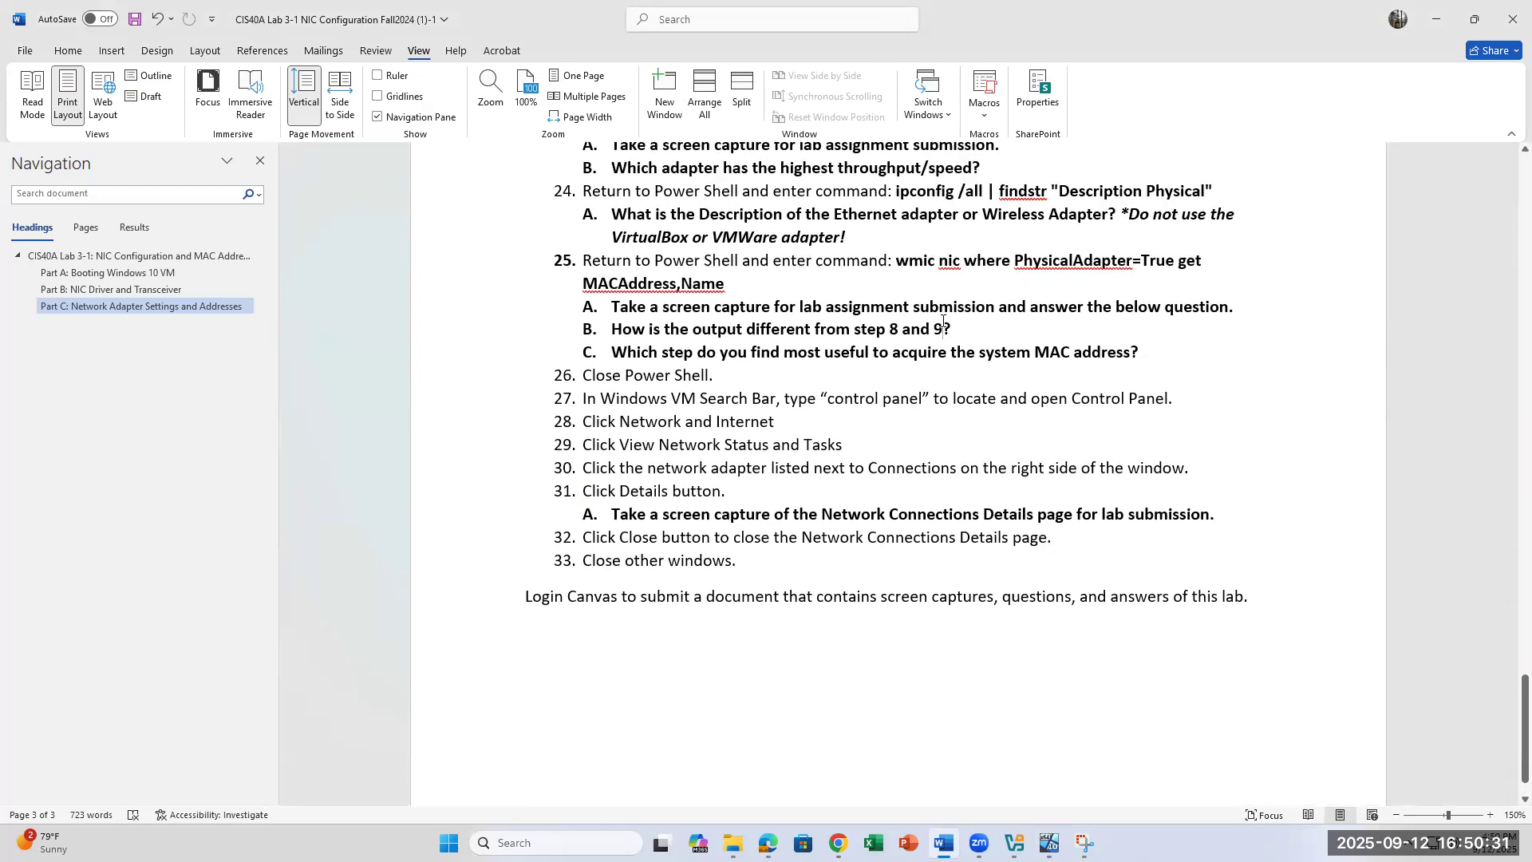
pyautogui.scroll(15, 942, 321)
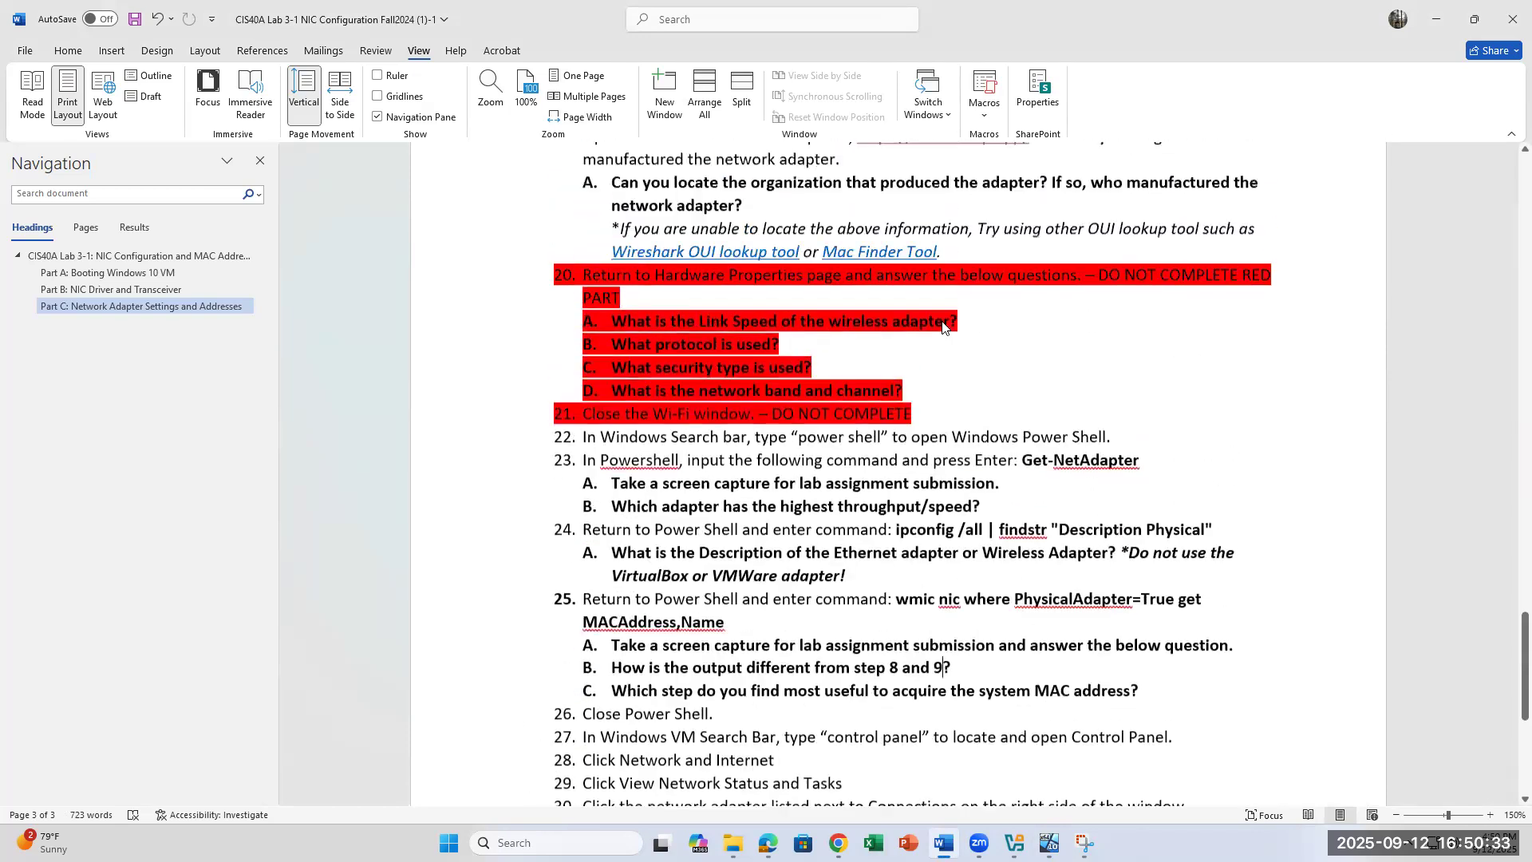
pyautogui.scroll(10, 943, 320)
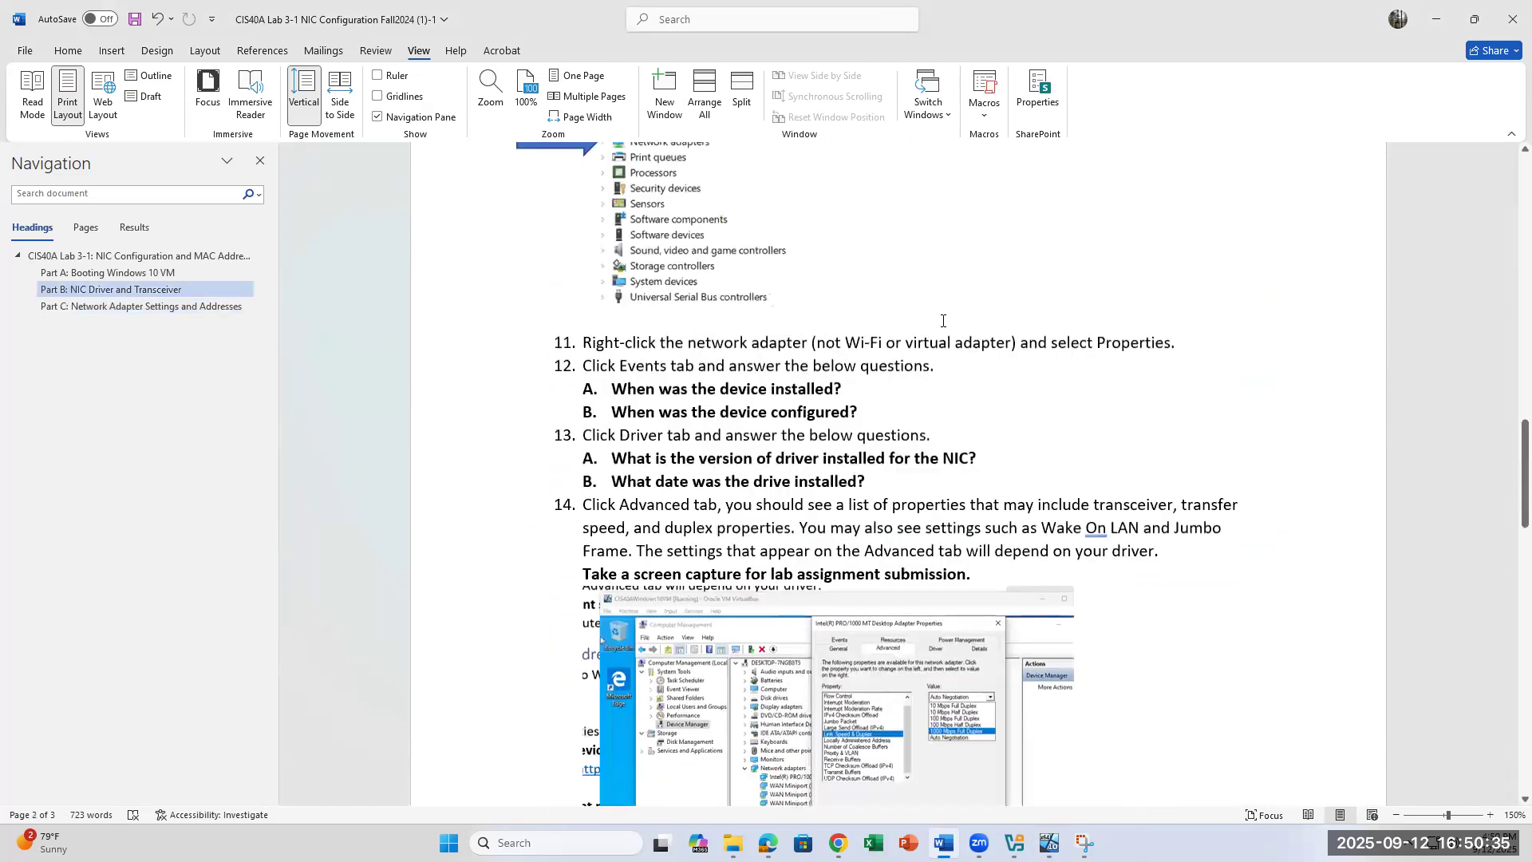
pyautogui.scroll(8, 942, 321)
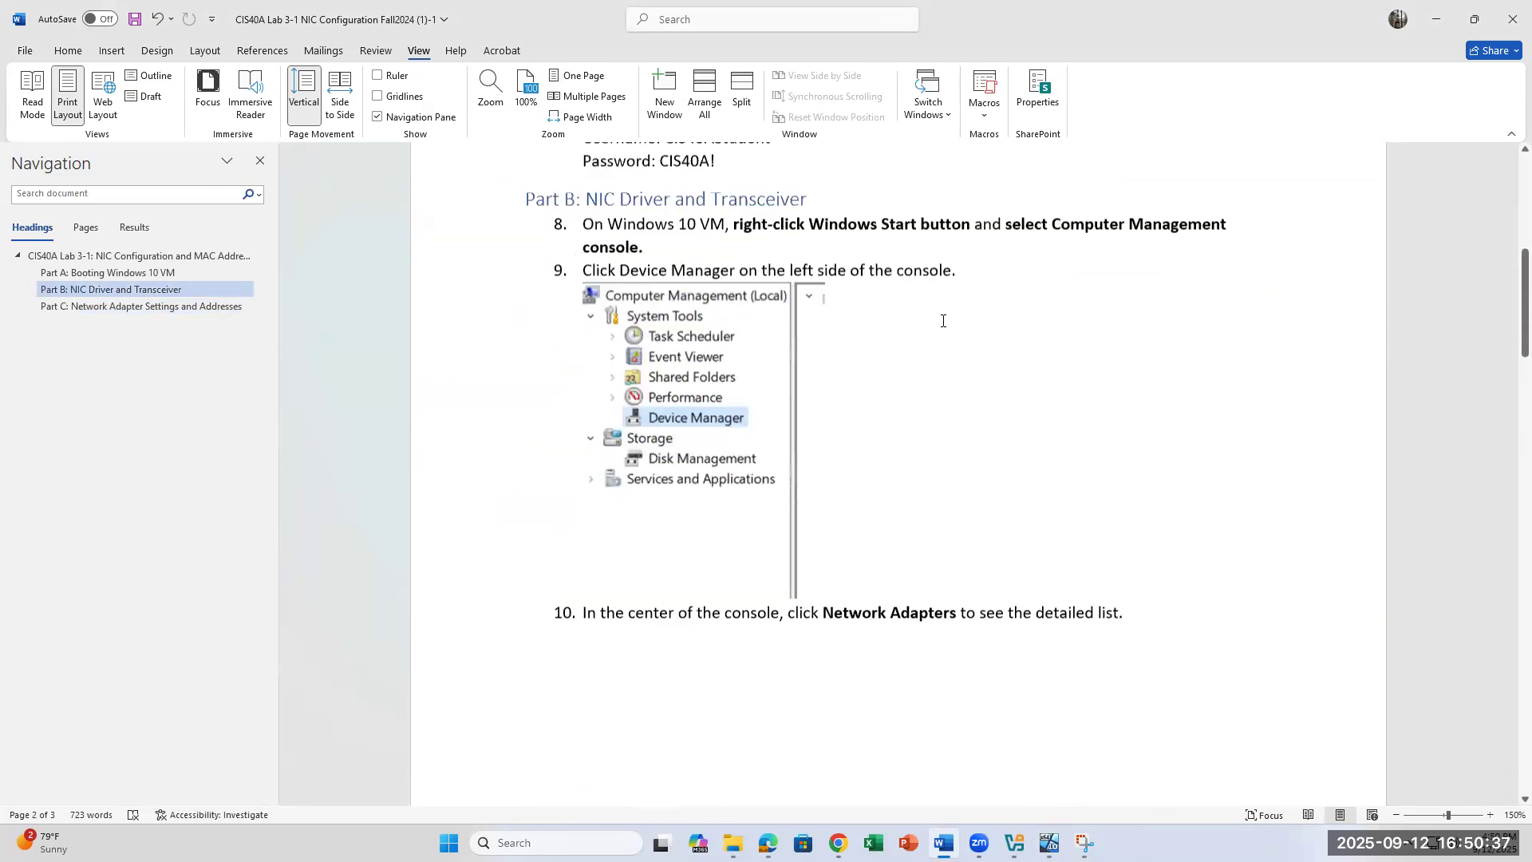
pyautogui.scroll(-12, 943, 428)
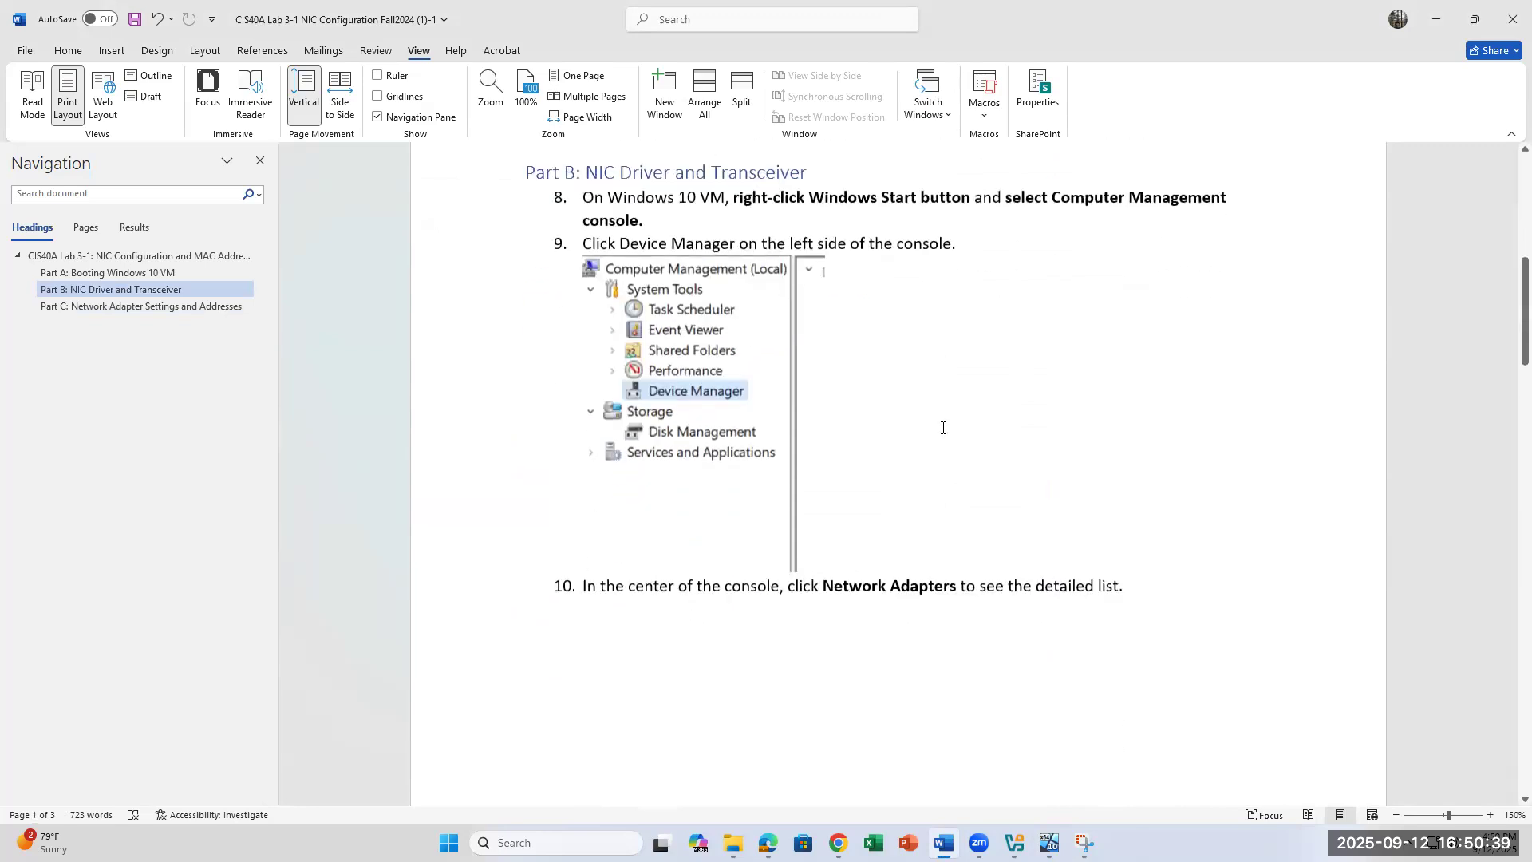
pyautogui.scroll(-12, 942, 428)
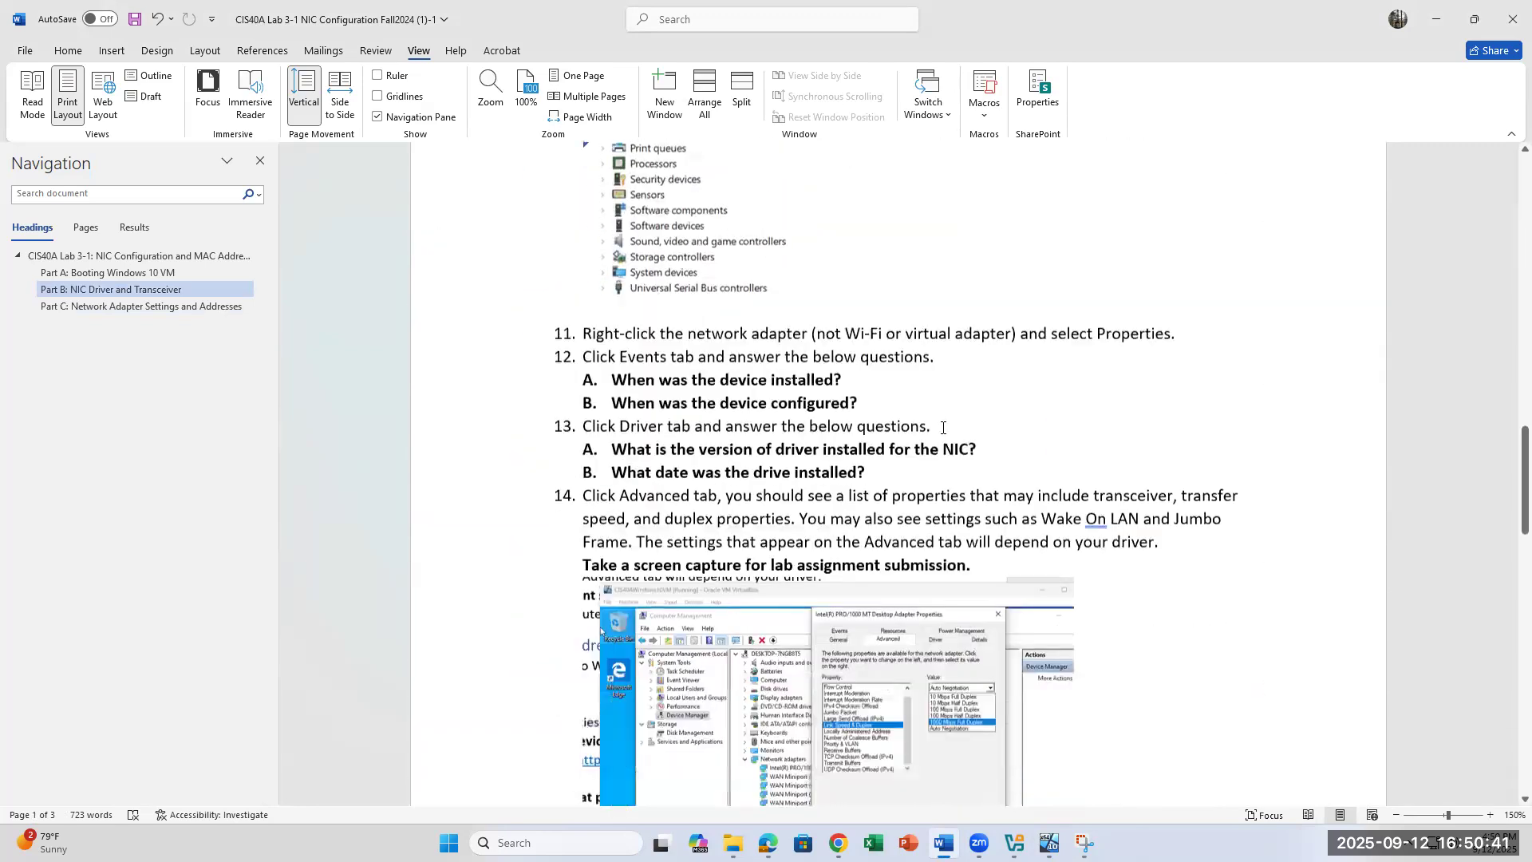
pyautogui.scroll(-15, 943, 427)
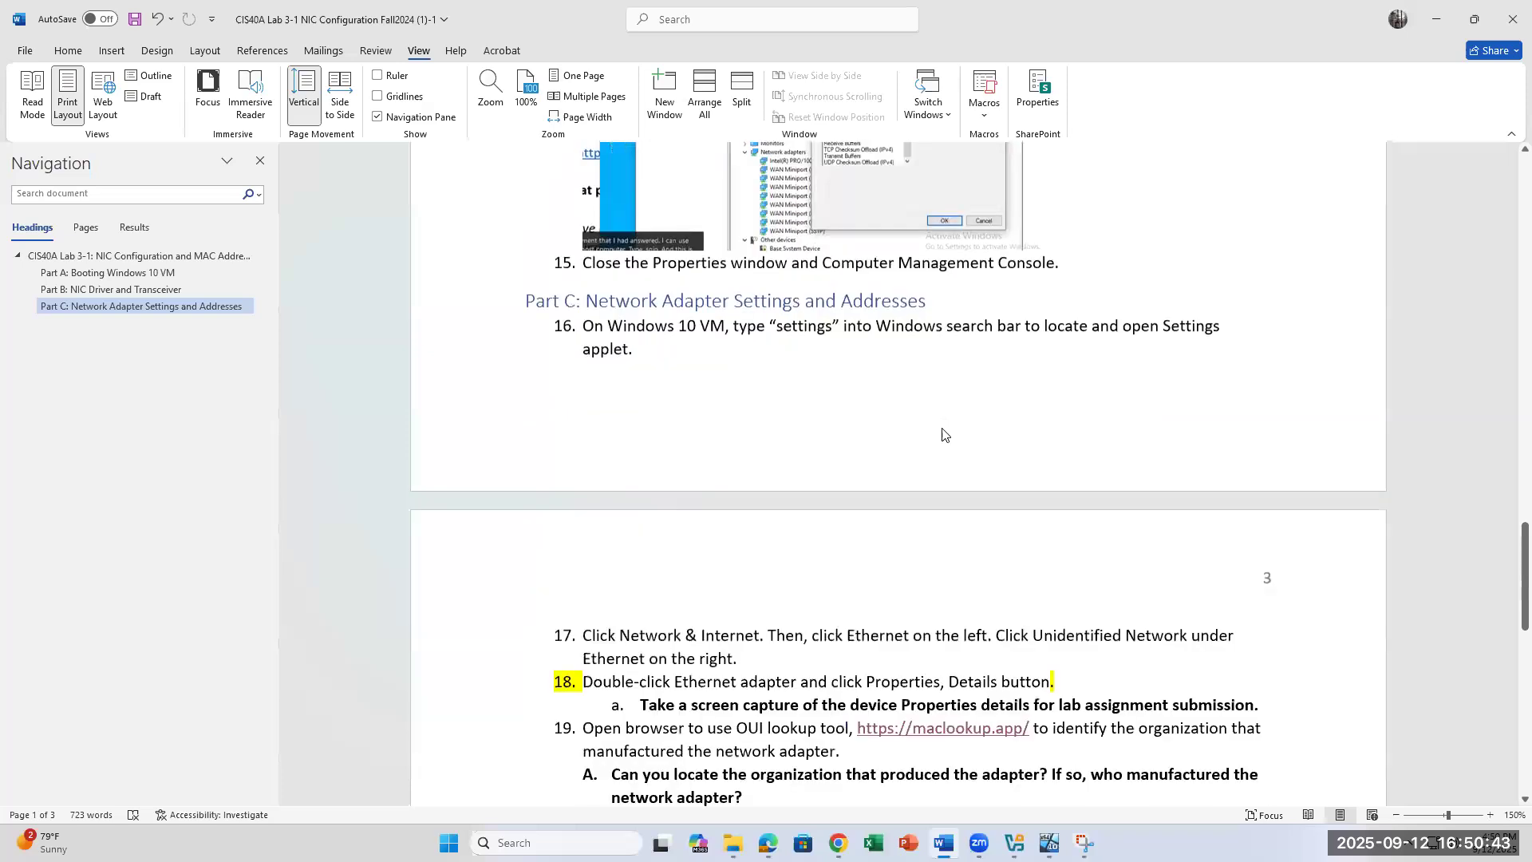
pyautogui.scroll(-6, 943, 428)
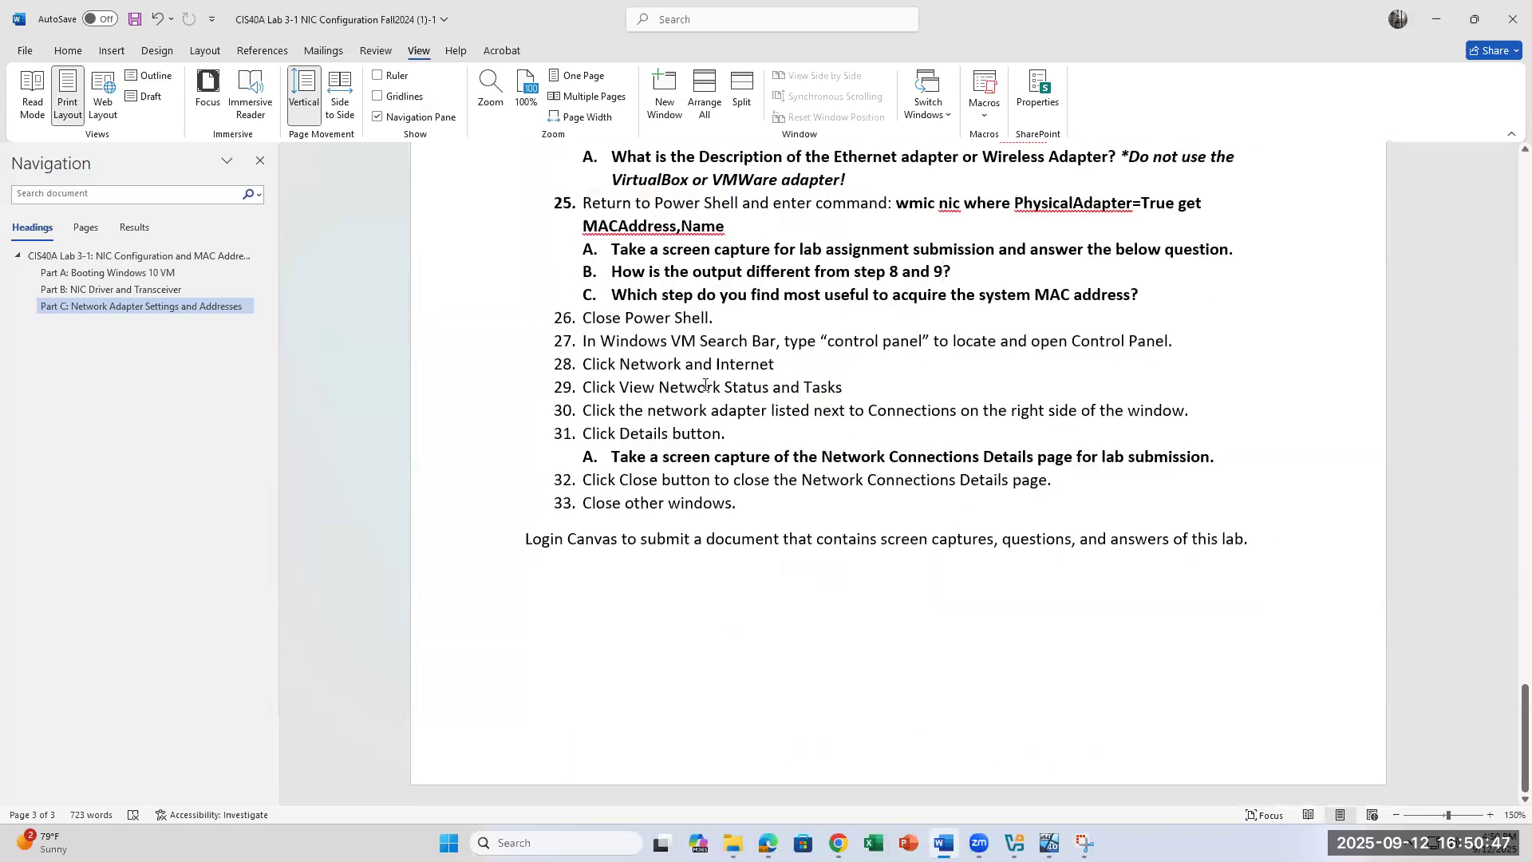
pyautogui.scroll(1, 814, 424)
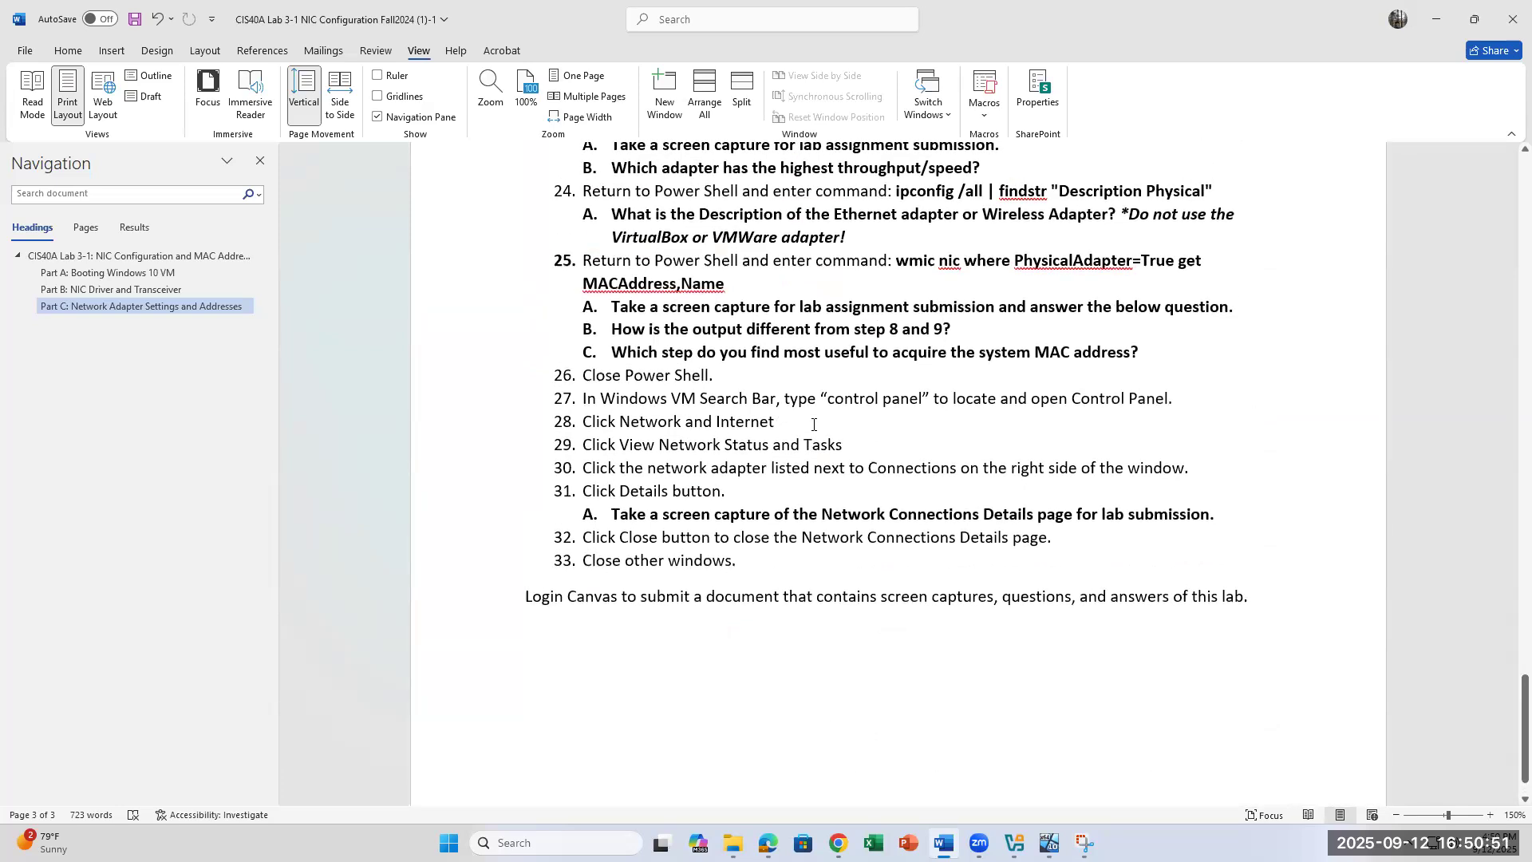
pyautogui.scroll(3, 814, 425)
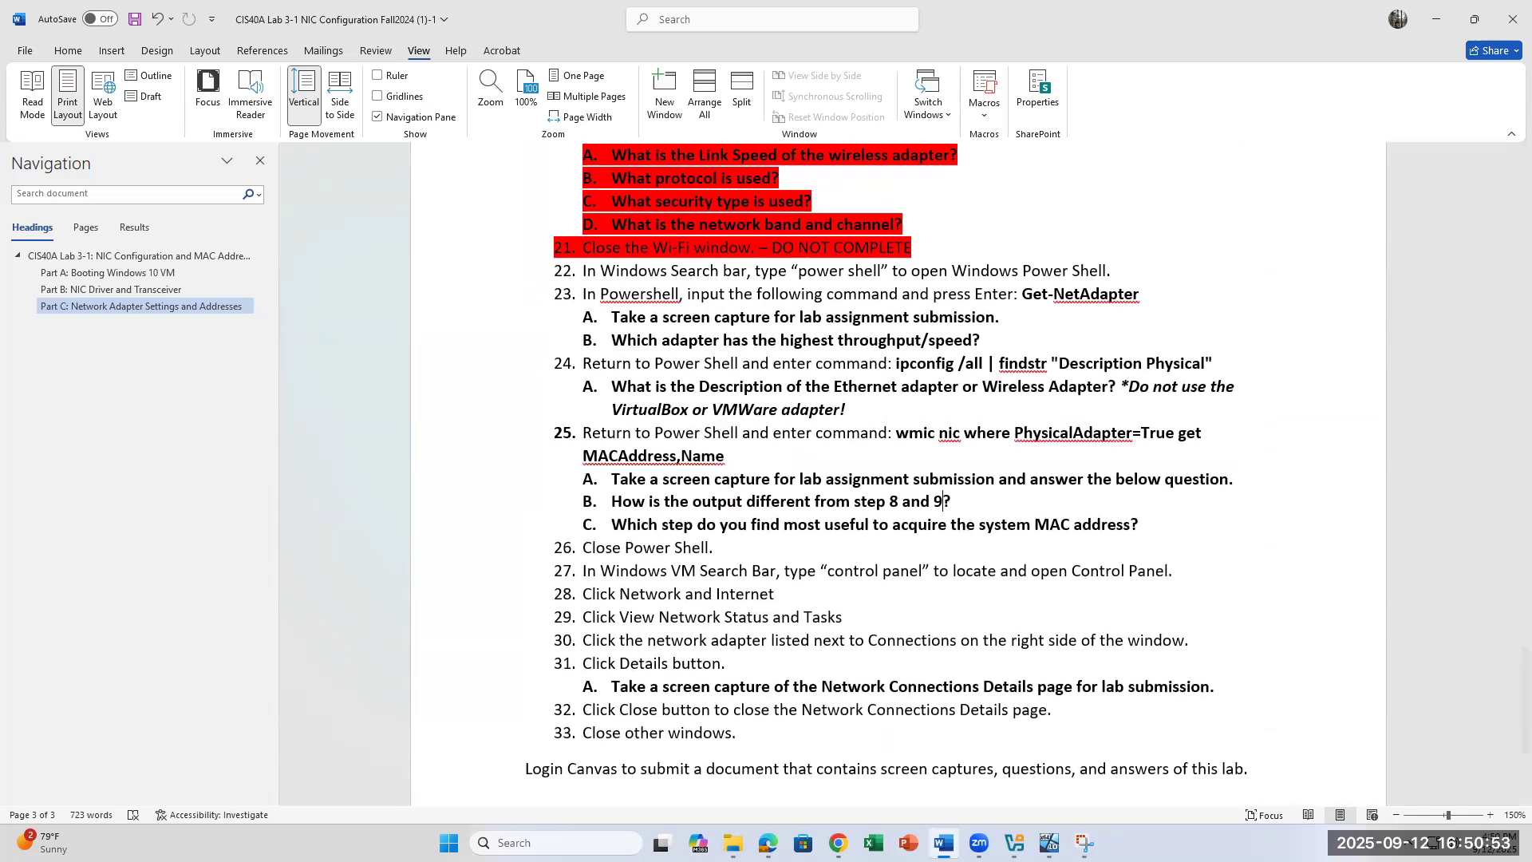
pyautogui.moveTo(1050, 843)
pyautogui.click(1052, 764)
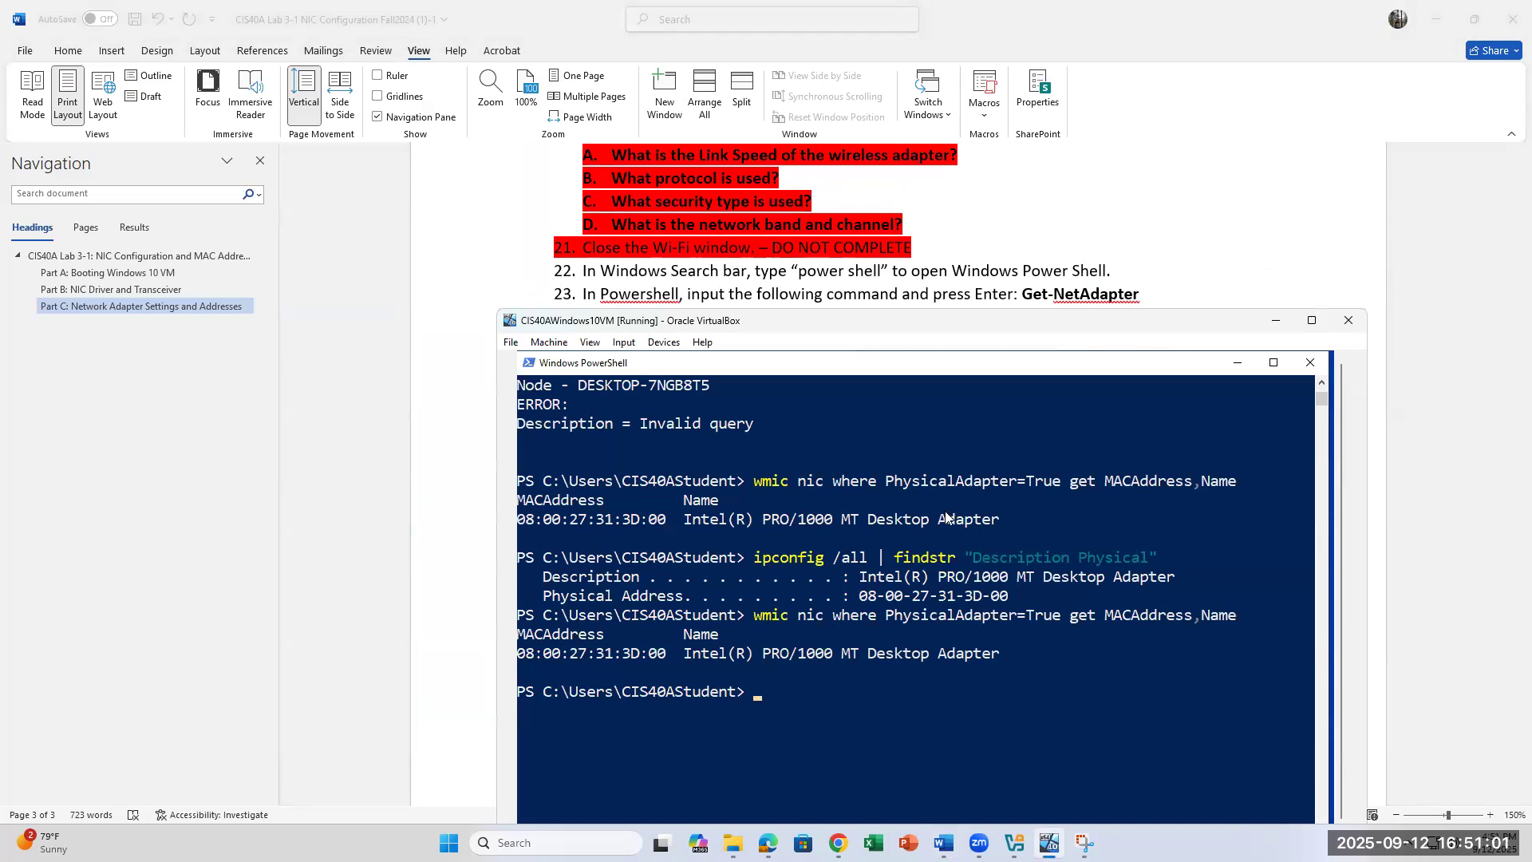
# Step: Check the step 25 C question about MAC addresses, then close PowerShell in the VM
pyautogui.scroll(-3, 878, 268)
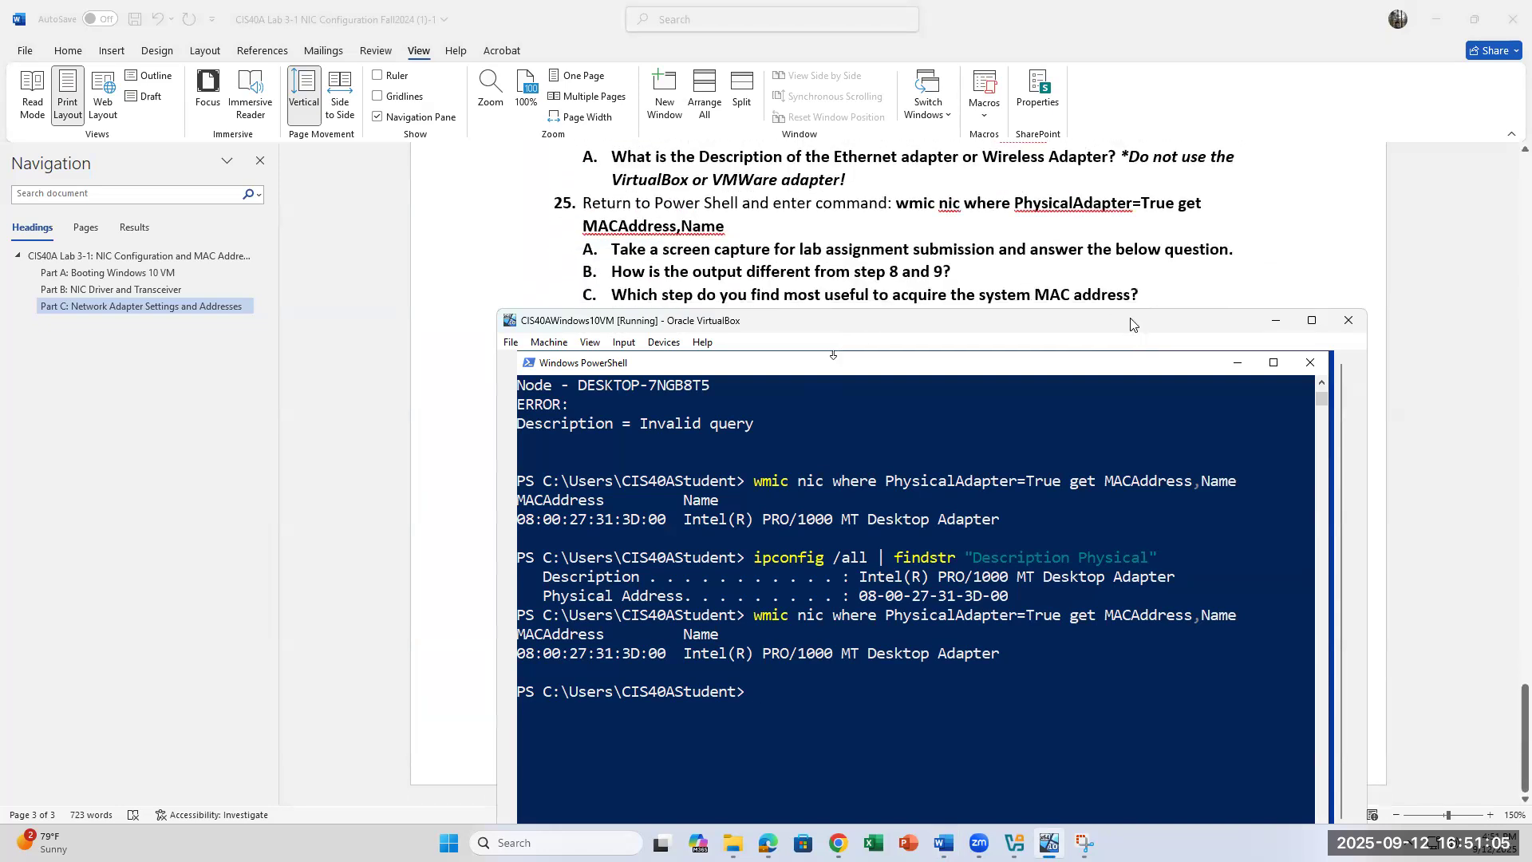
pyautogui.click(943, 273)
pyautogui.moveTo(611, 297); pyautogui.dragTo(1143, 297)
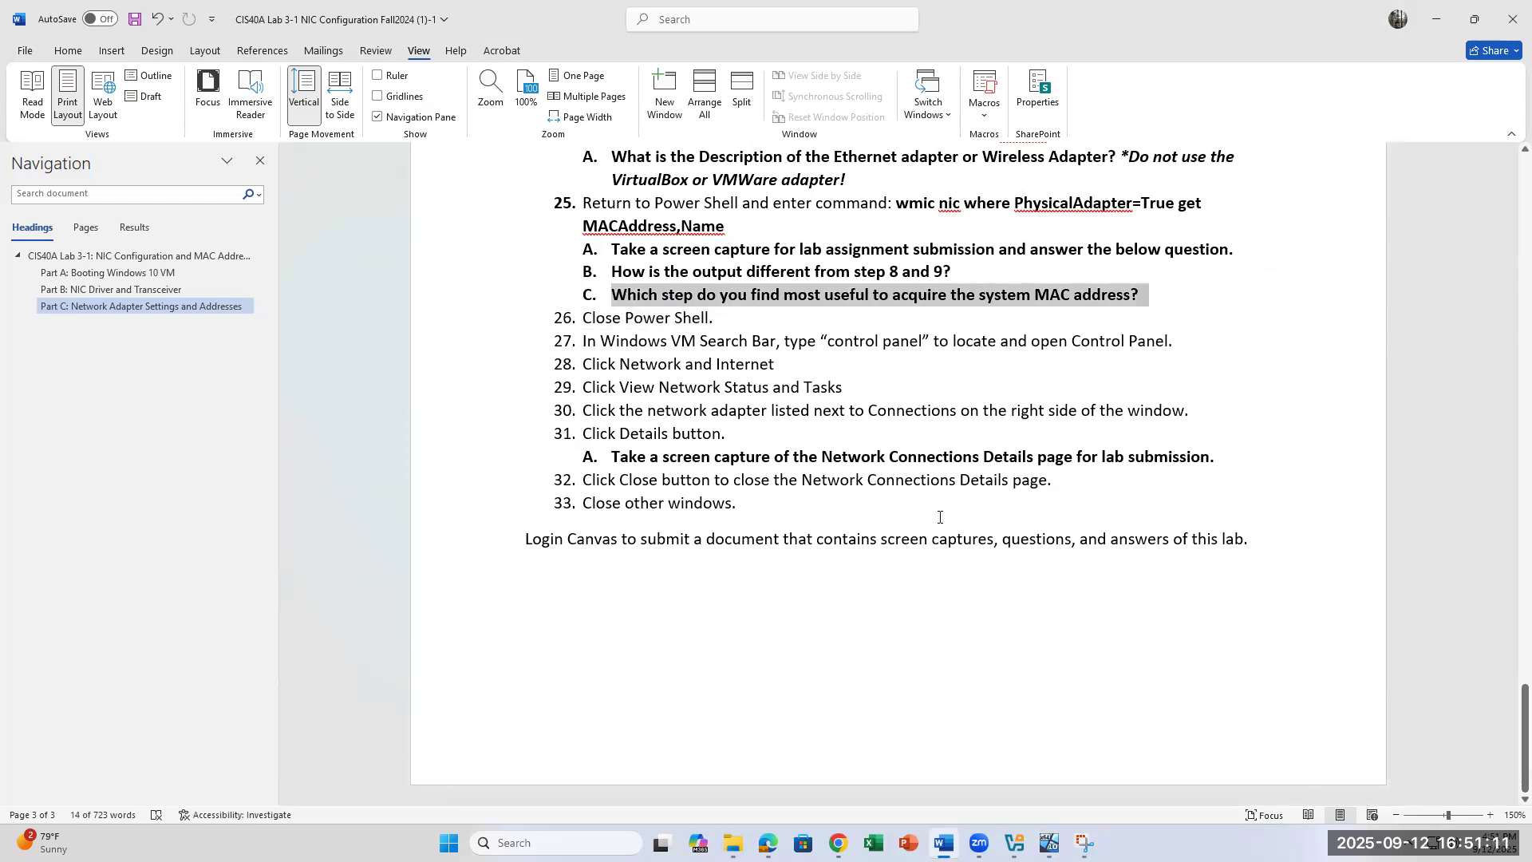
pyautogui.click(829, 387)
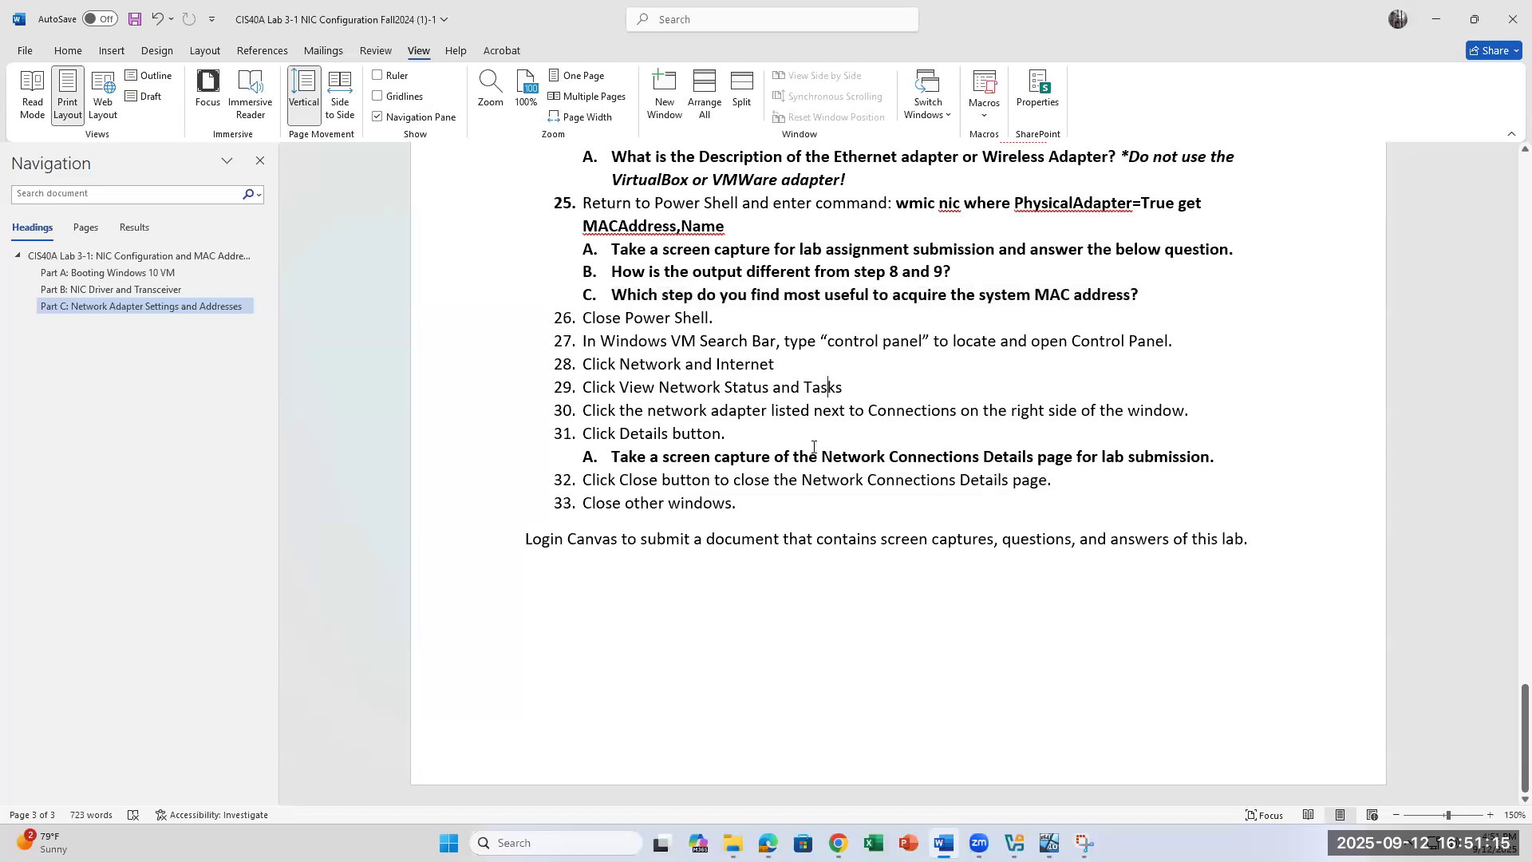
pyautogui.click(867, 397)
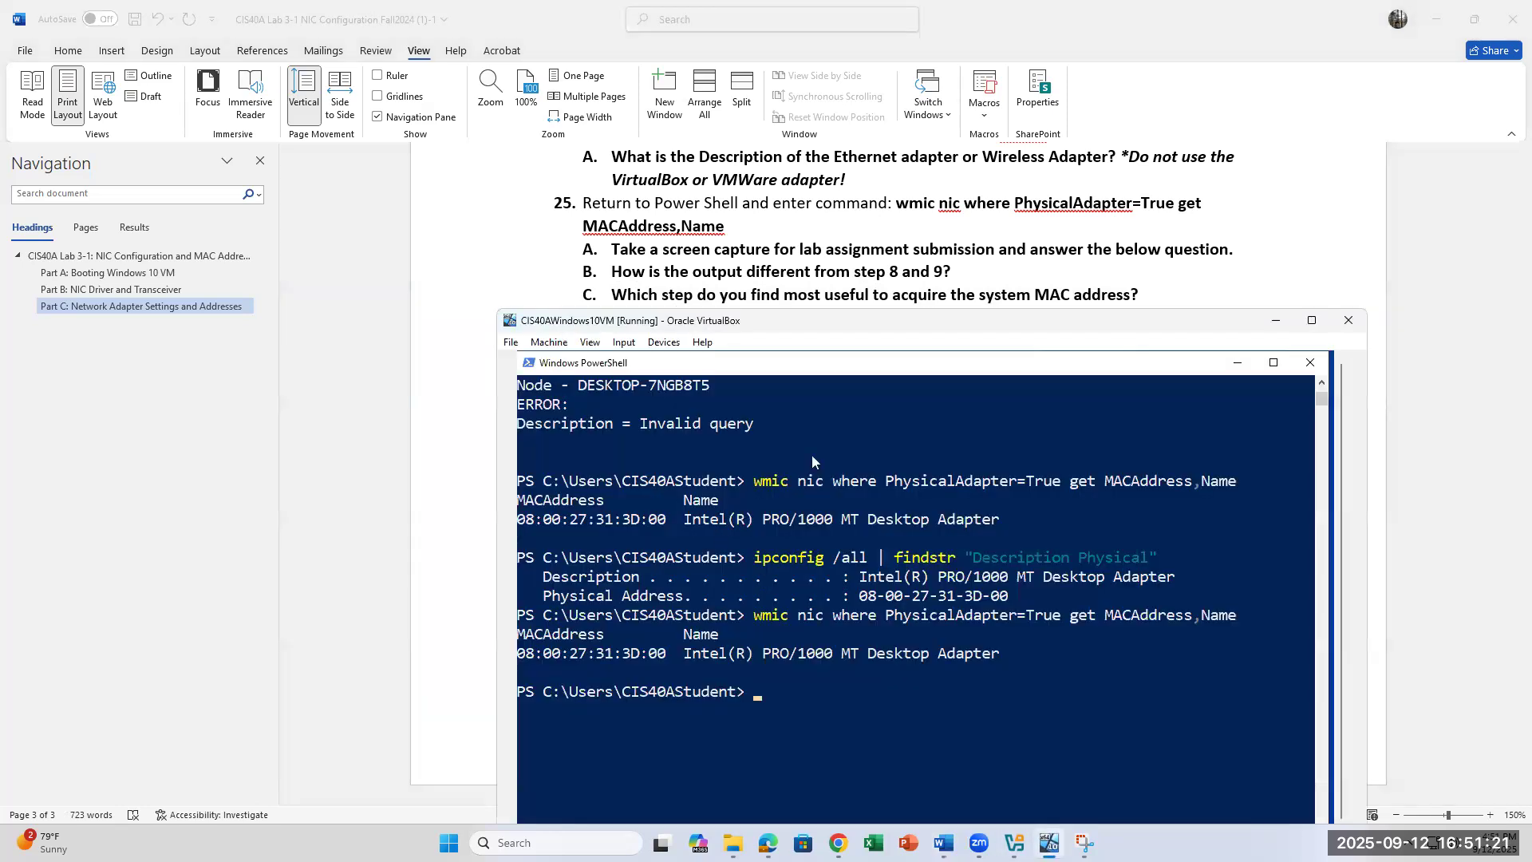
pyautogui.click(1309, 363)
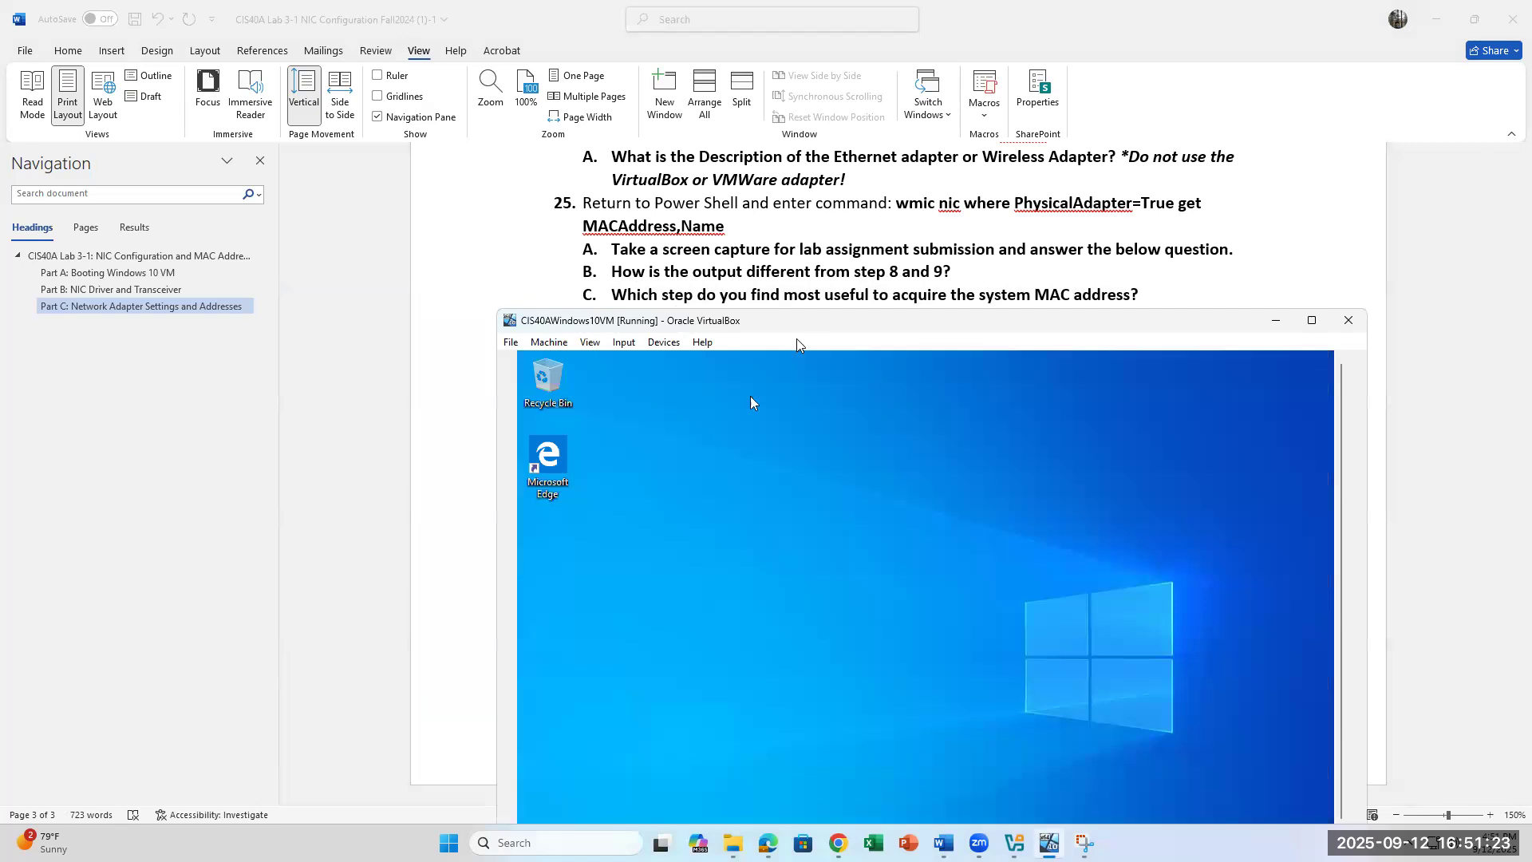
# Step: Maximize the VM, open Control Panel's Network and Internet page, then mark 'Network Status' in step 29
pyautogui.moveTo(807, 323); pyautogui.dragTo(871, 157)
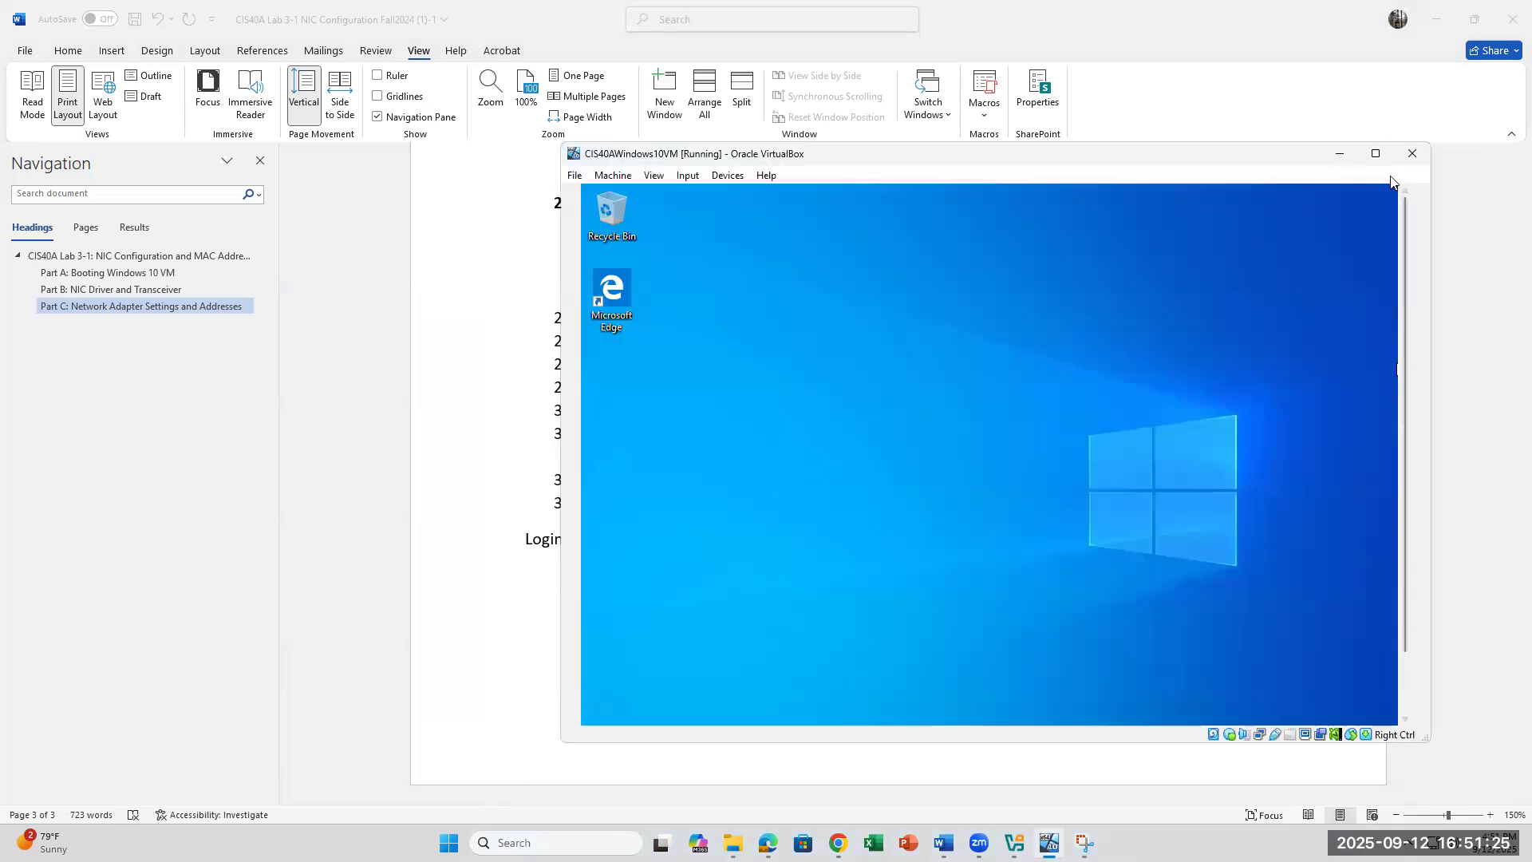
pyautogui.click(1376, 154)
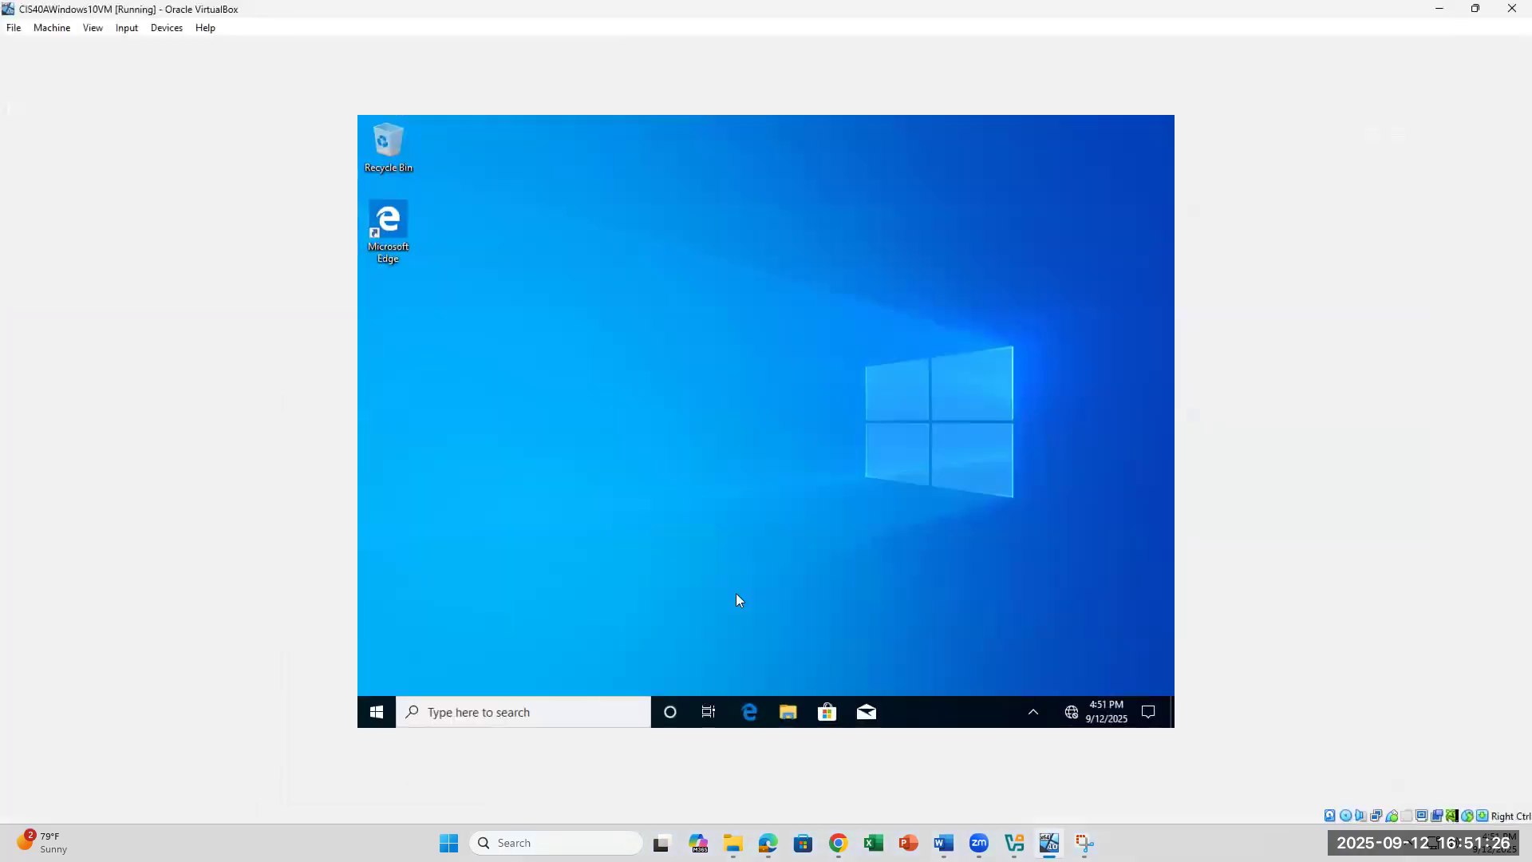
pyautogui.click(454, 721)
pyautogui.write('control')
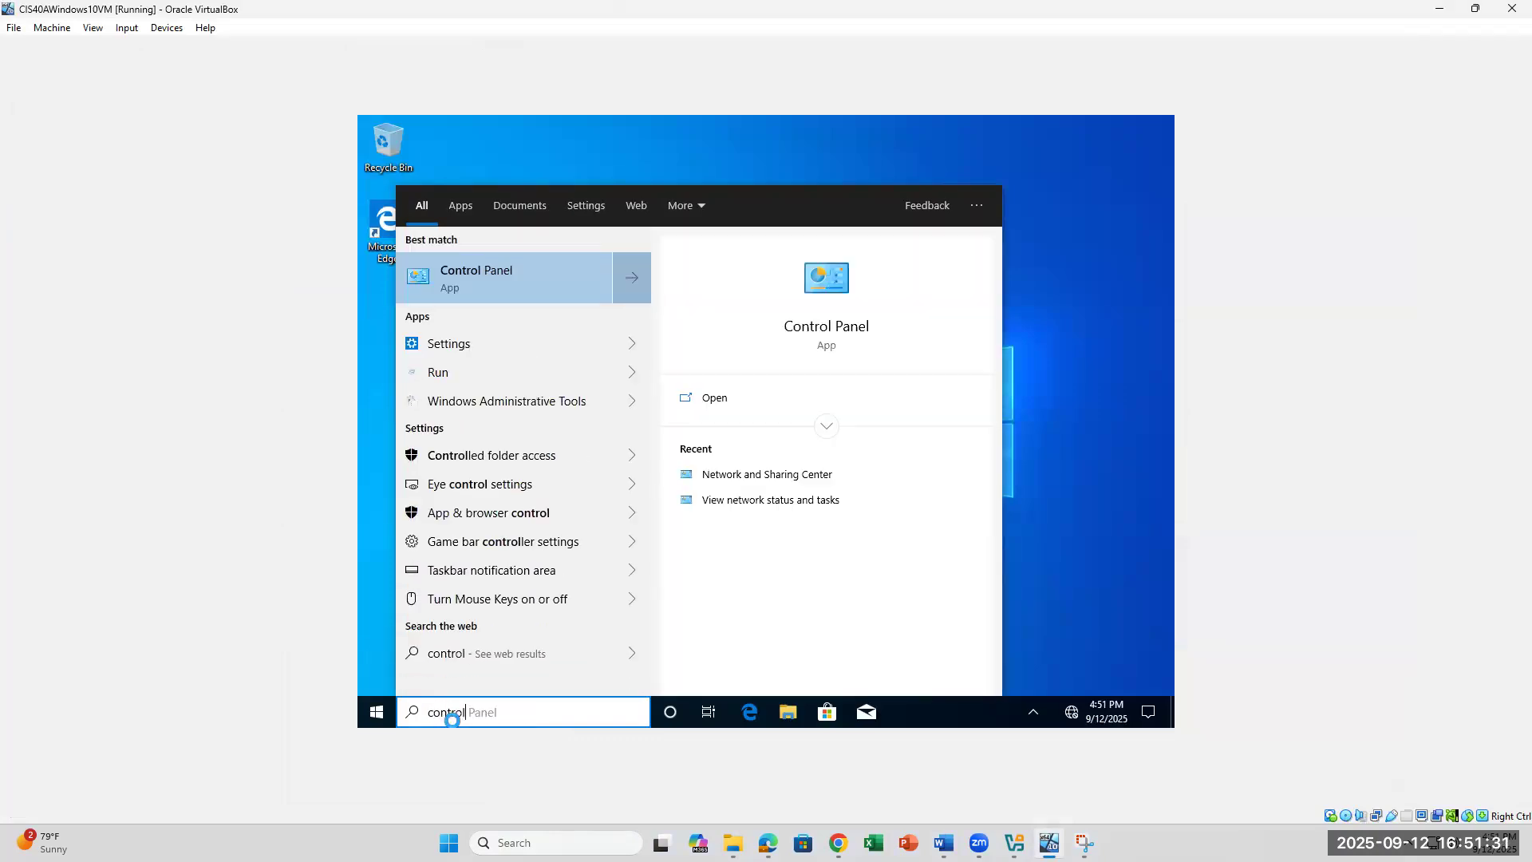
pyautogui.press('Return')
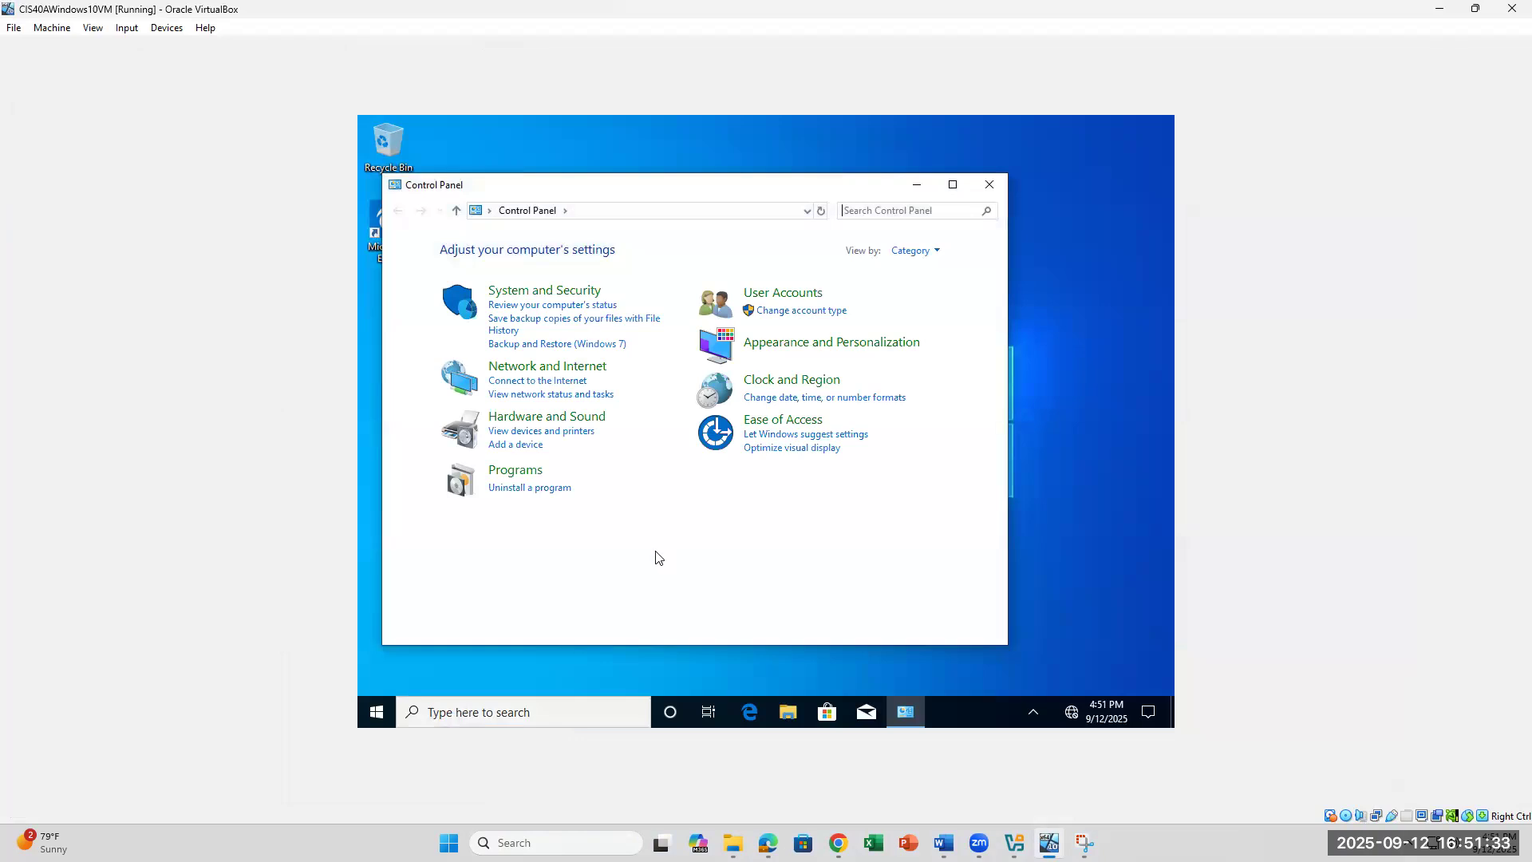
pyautogui.click(549, 370)
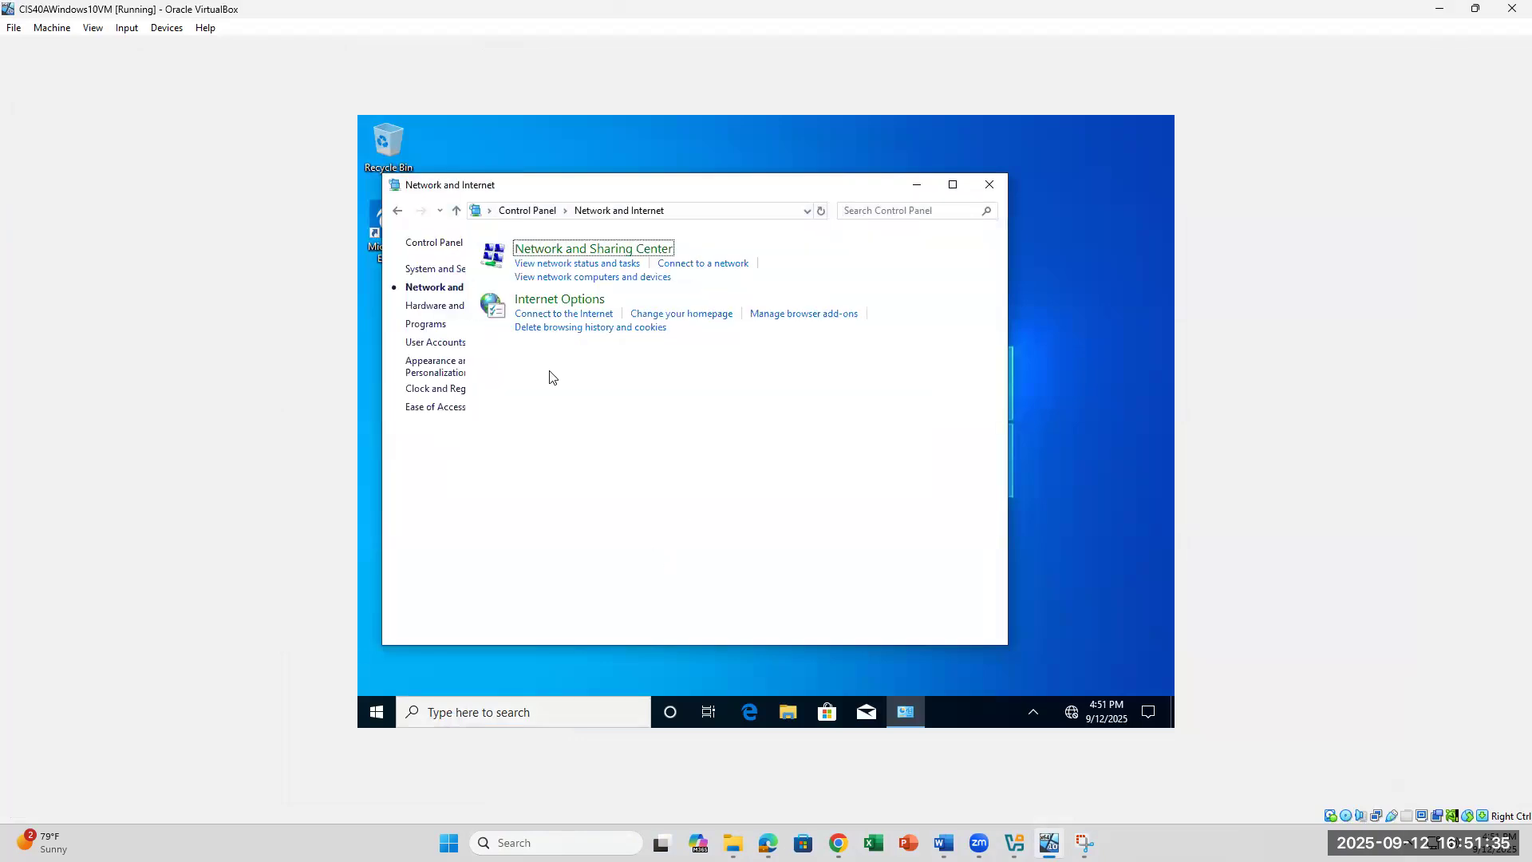
pyautogui.click(943, 843)
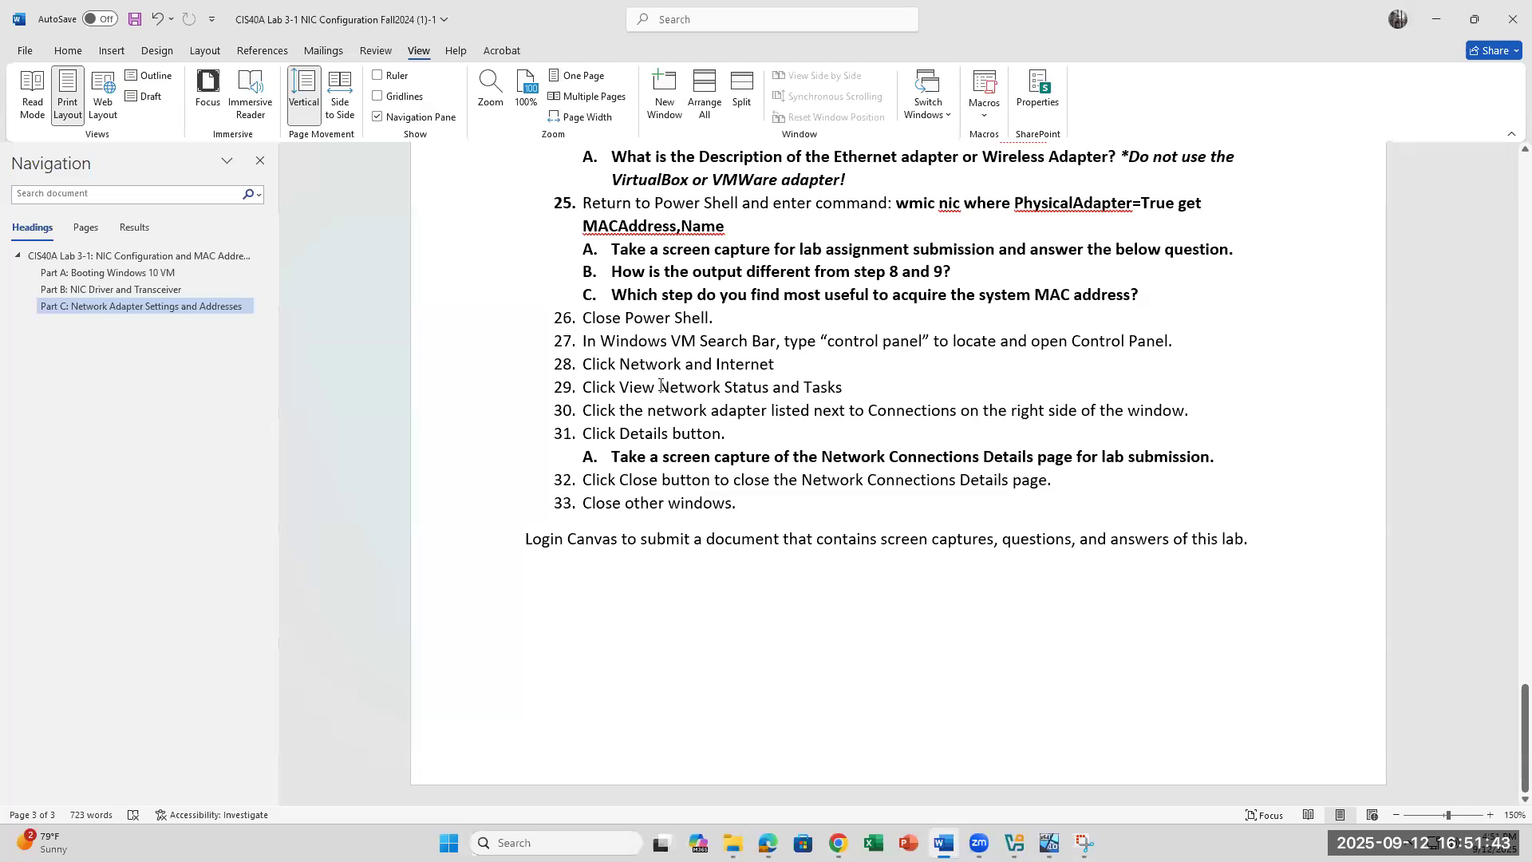
pyautogui.moveTo(659, 388); pyautogui.dragTo(770, 390)
# Step: Open 'View network status and tasks' in the VM, checking step 30's adapter phrase in Word
pyautogui.click(845, 388)
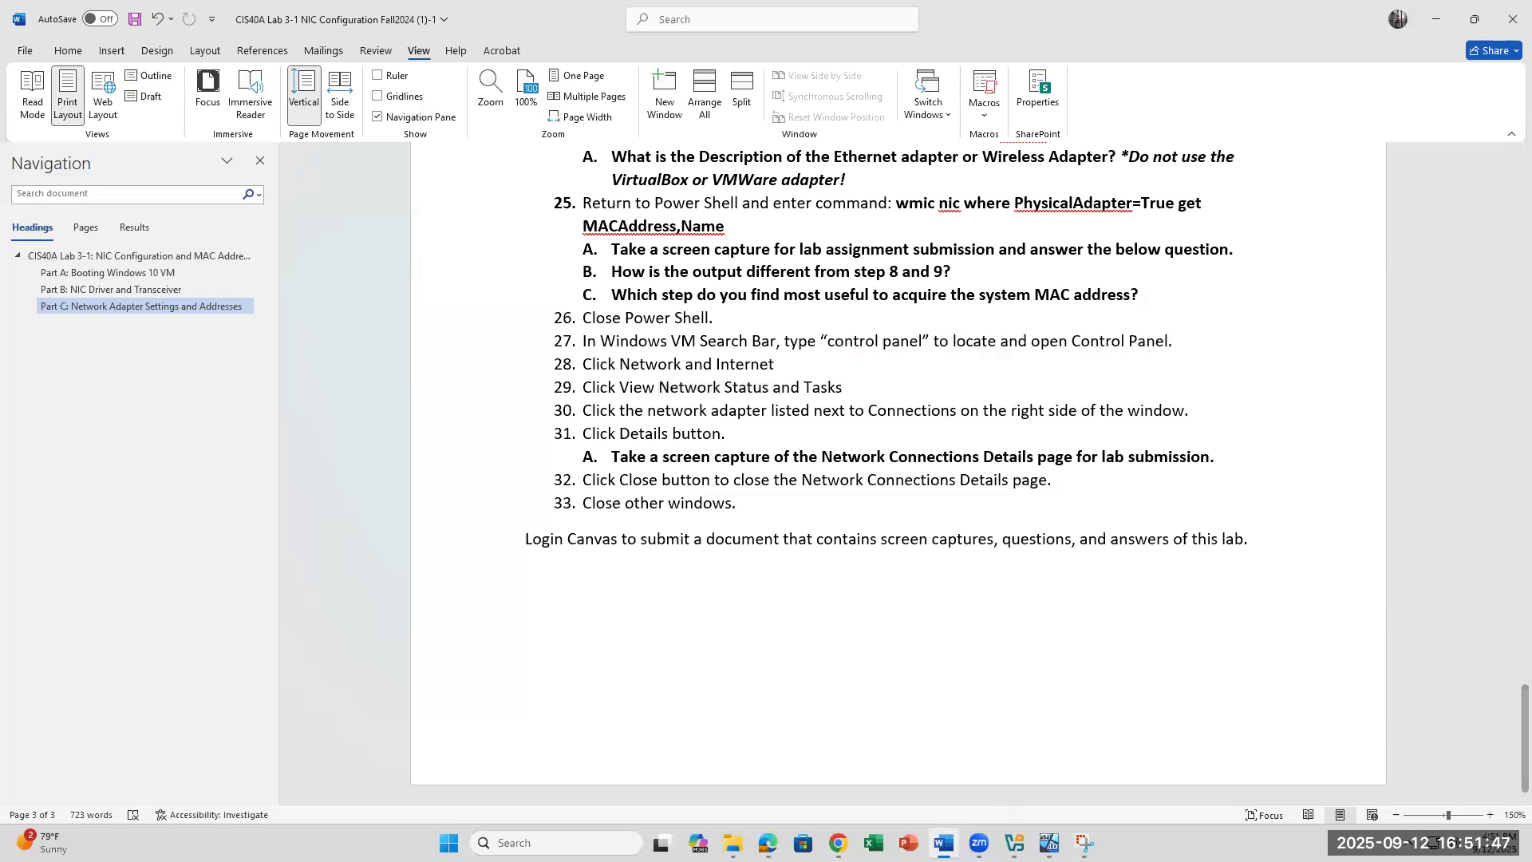
pyautogui.click(1050, 843)
pyautogui.click(668, 247)
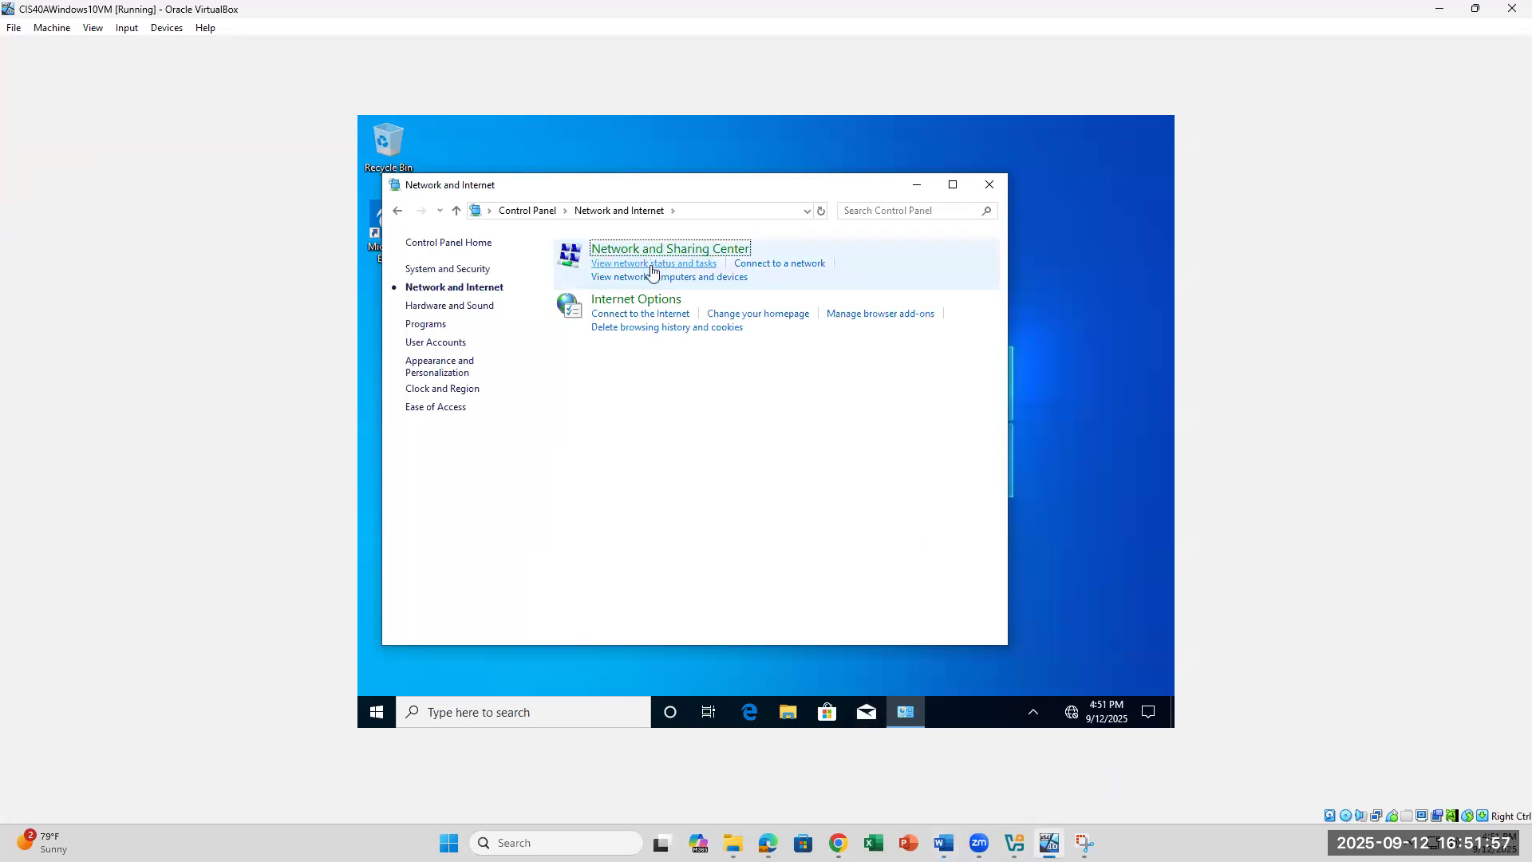
pyautogui.click(651, 265)
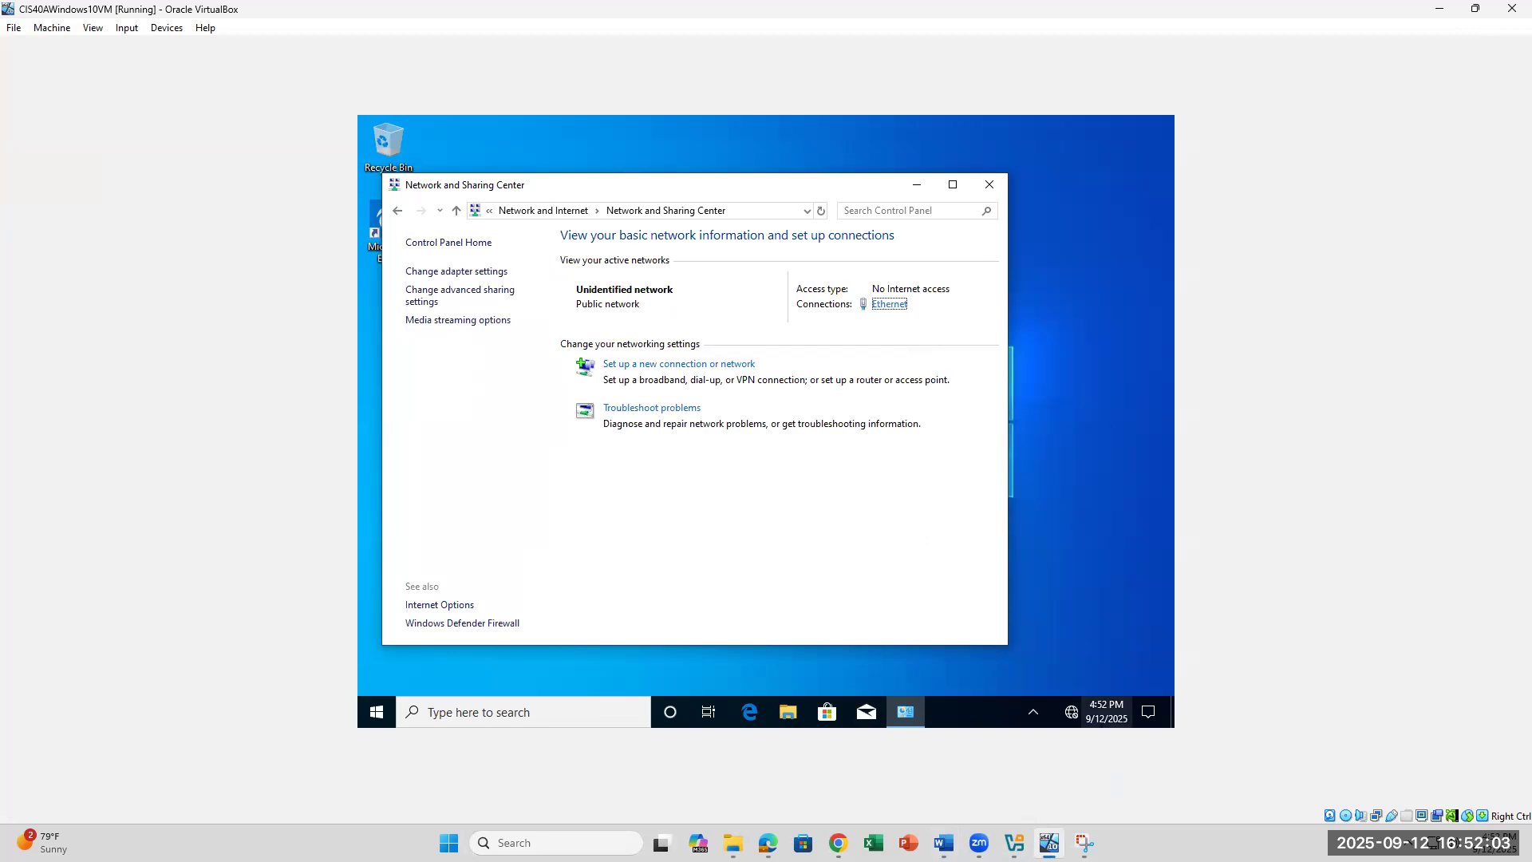
pyautogui.click(944, 843)
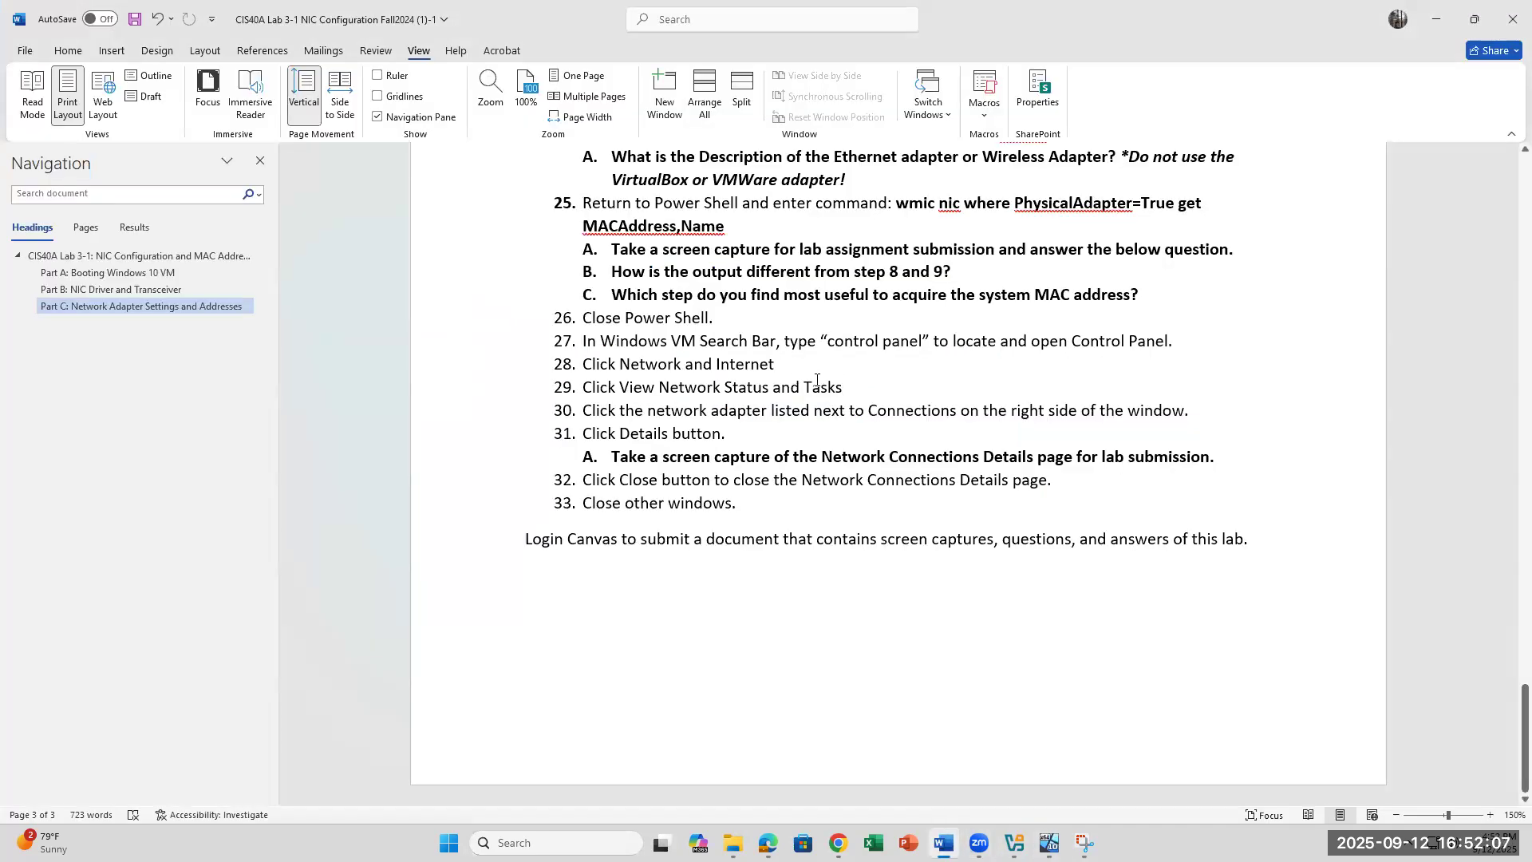
pyautogui.moveTo(727, 417); pyautogui.dragTo(924, 415)
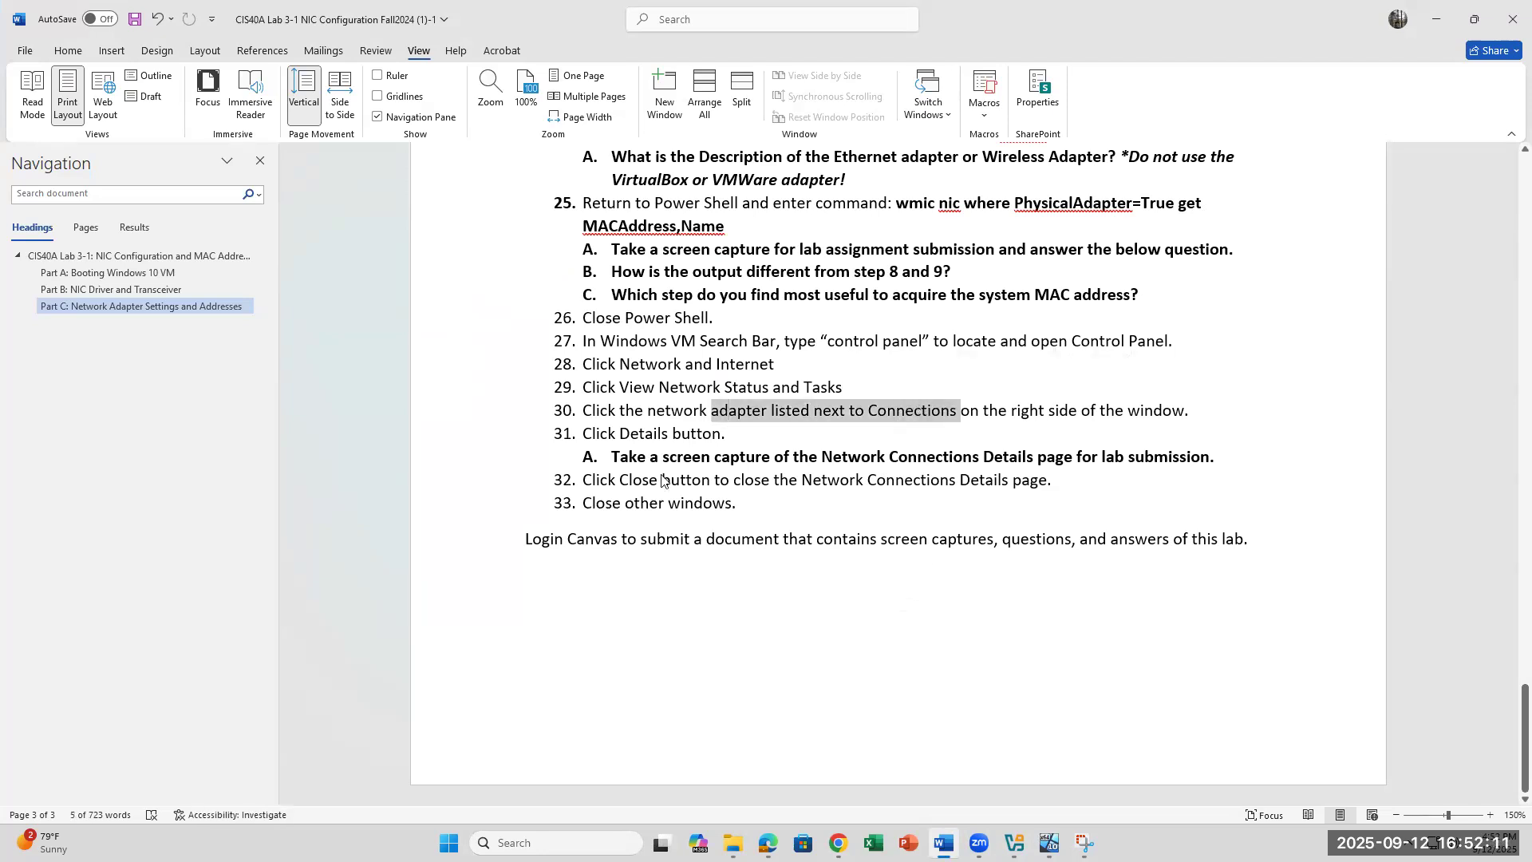
pyautogui.click(737, 410)
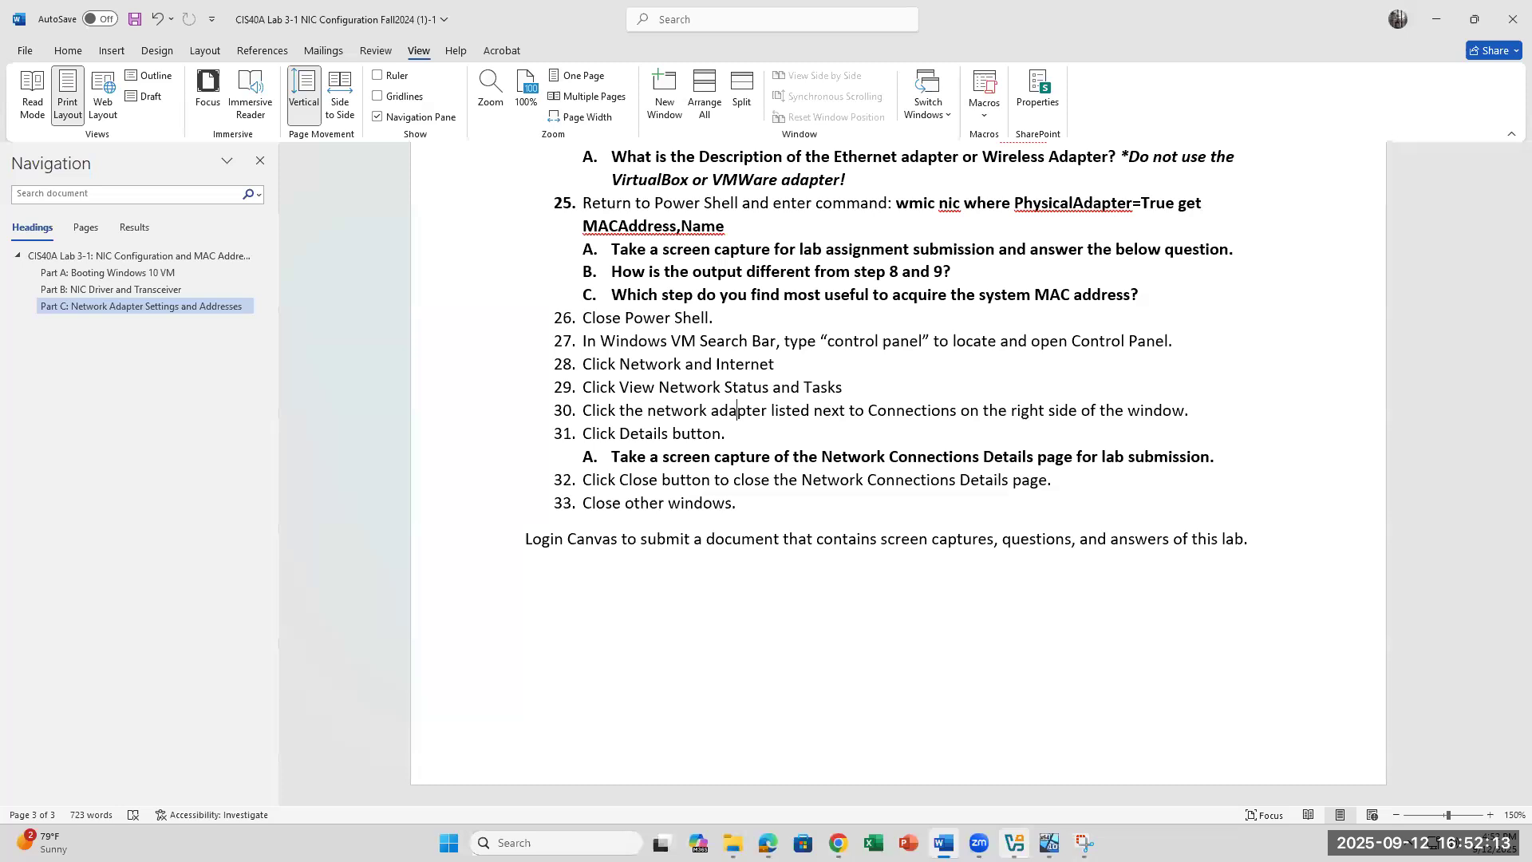
pyautogui.click(1012, 762)
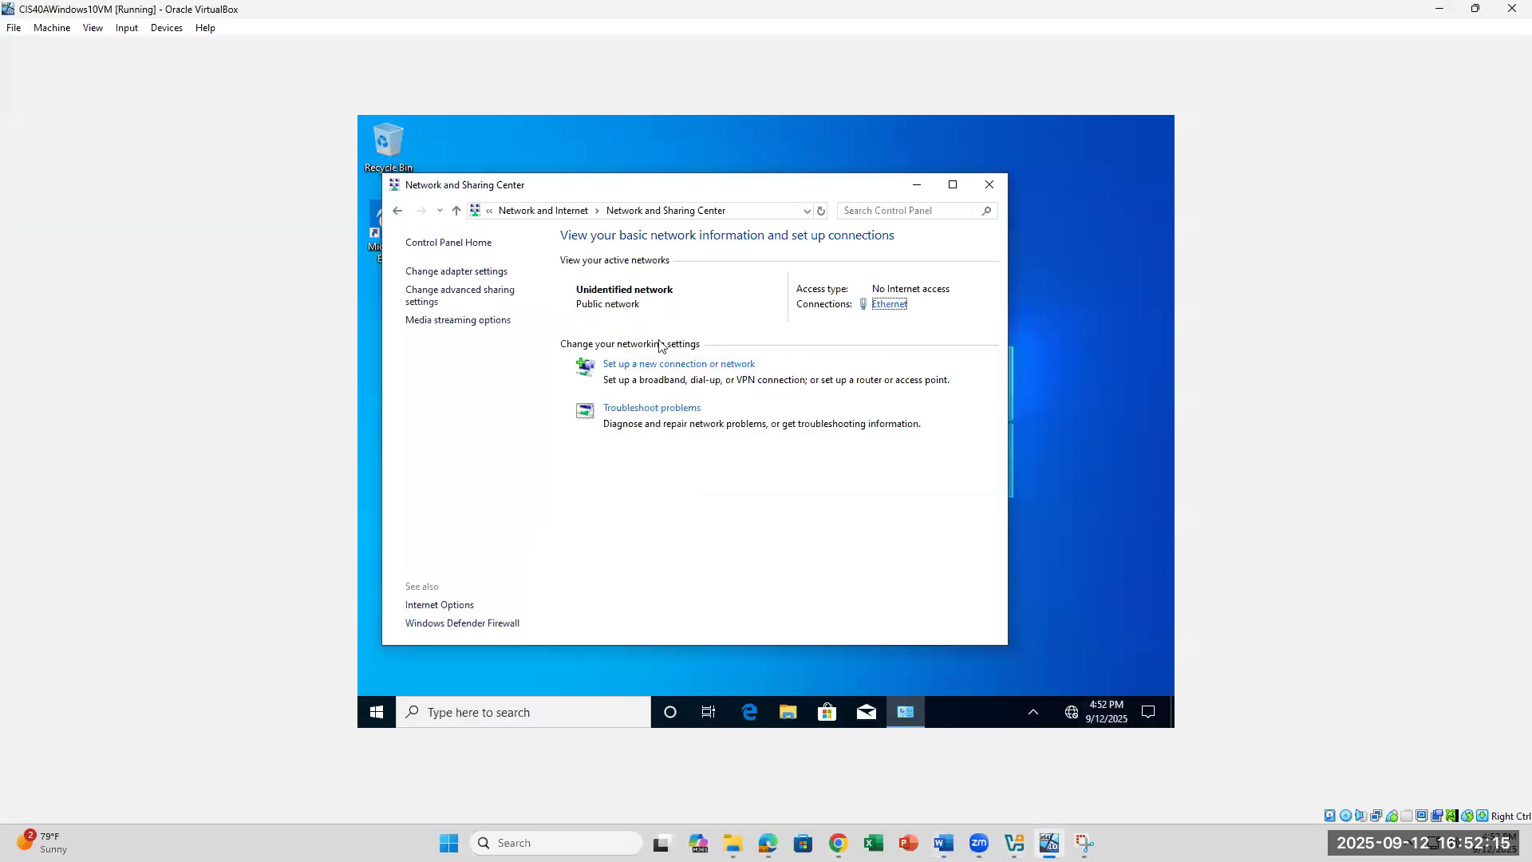
# Step: View Ethernet details (MAC 08-00-27-31-3D-00, IPv4 172.49.0.100), then close all network windows
pyautogui.click(890, 310)
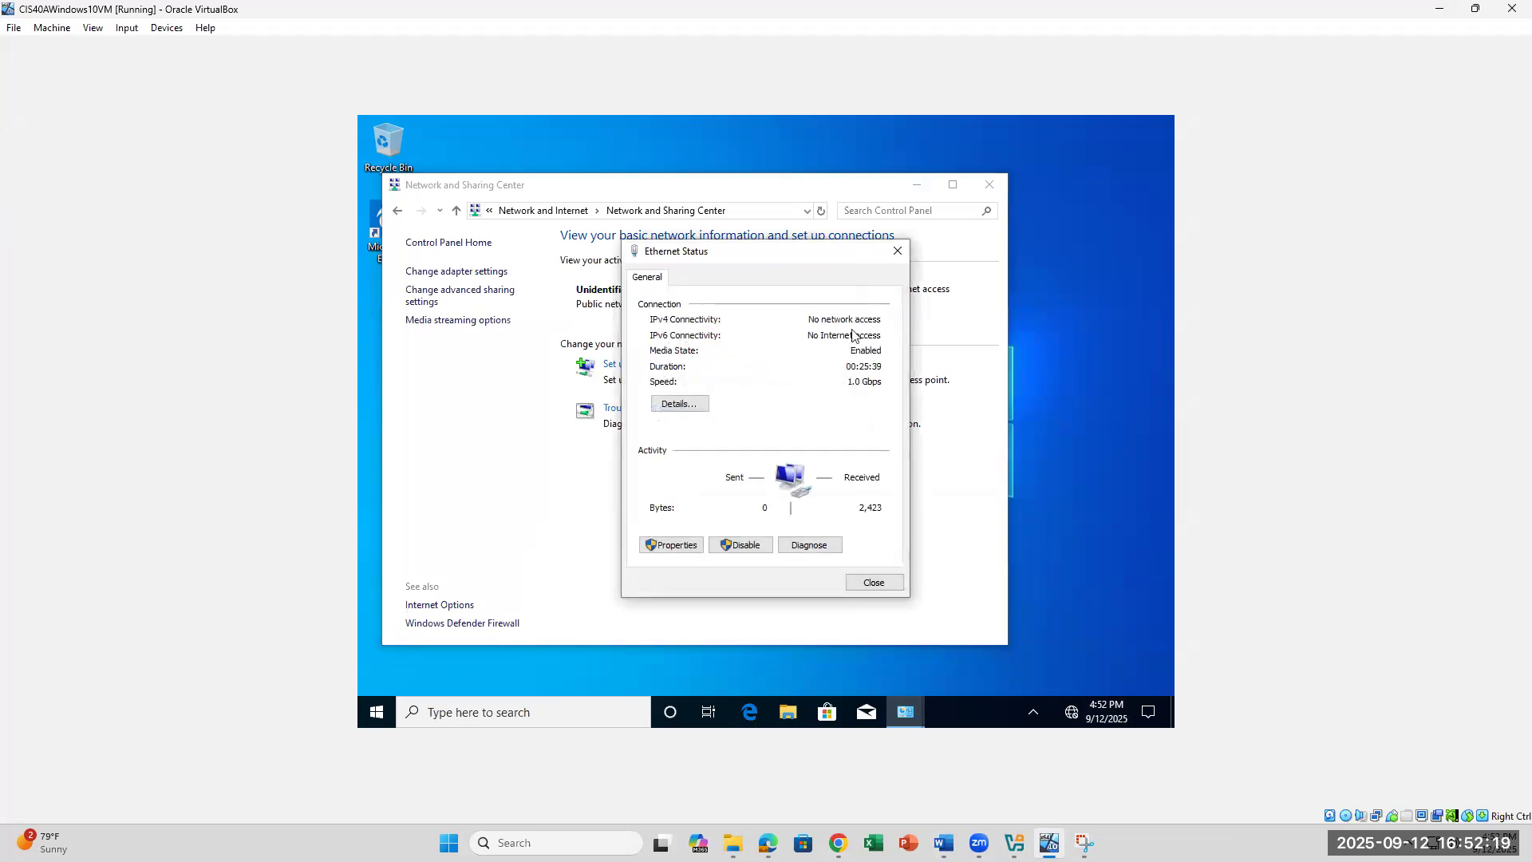
pyautogui.click(691, 405)
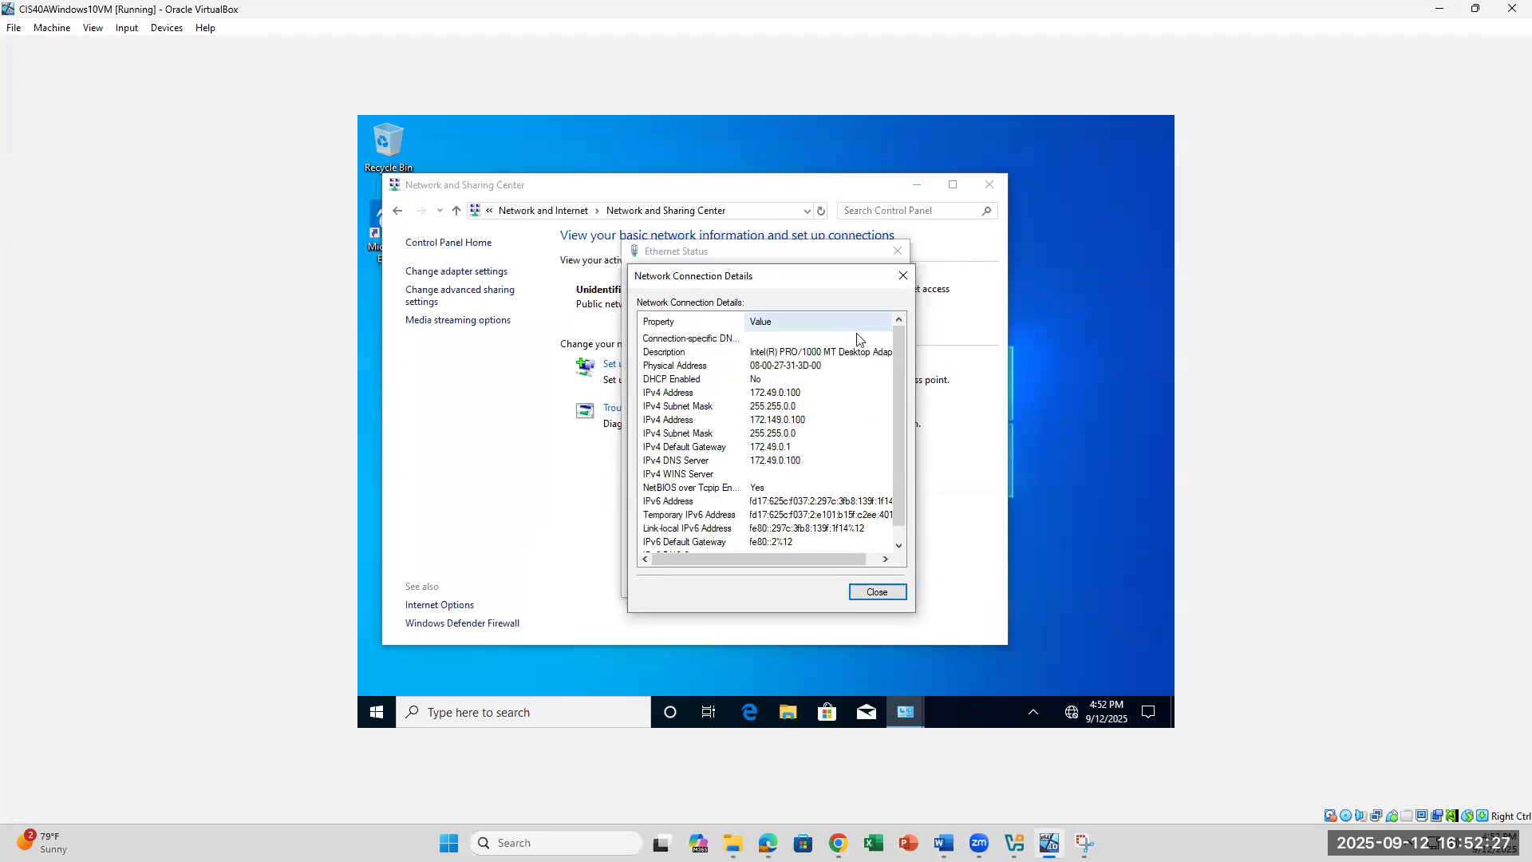
pyautogui.click(902, 275)
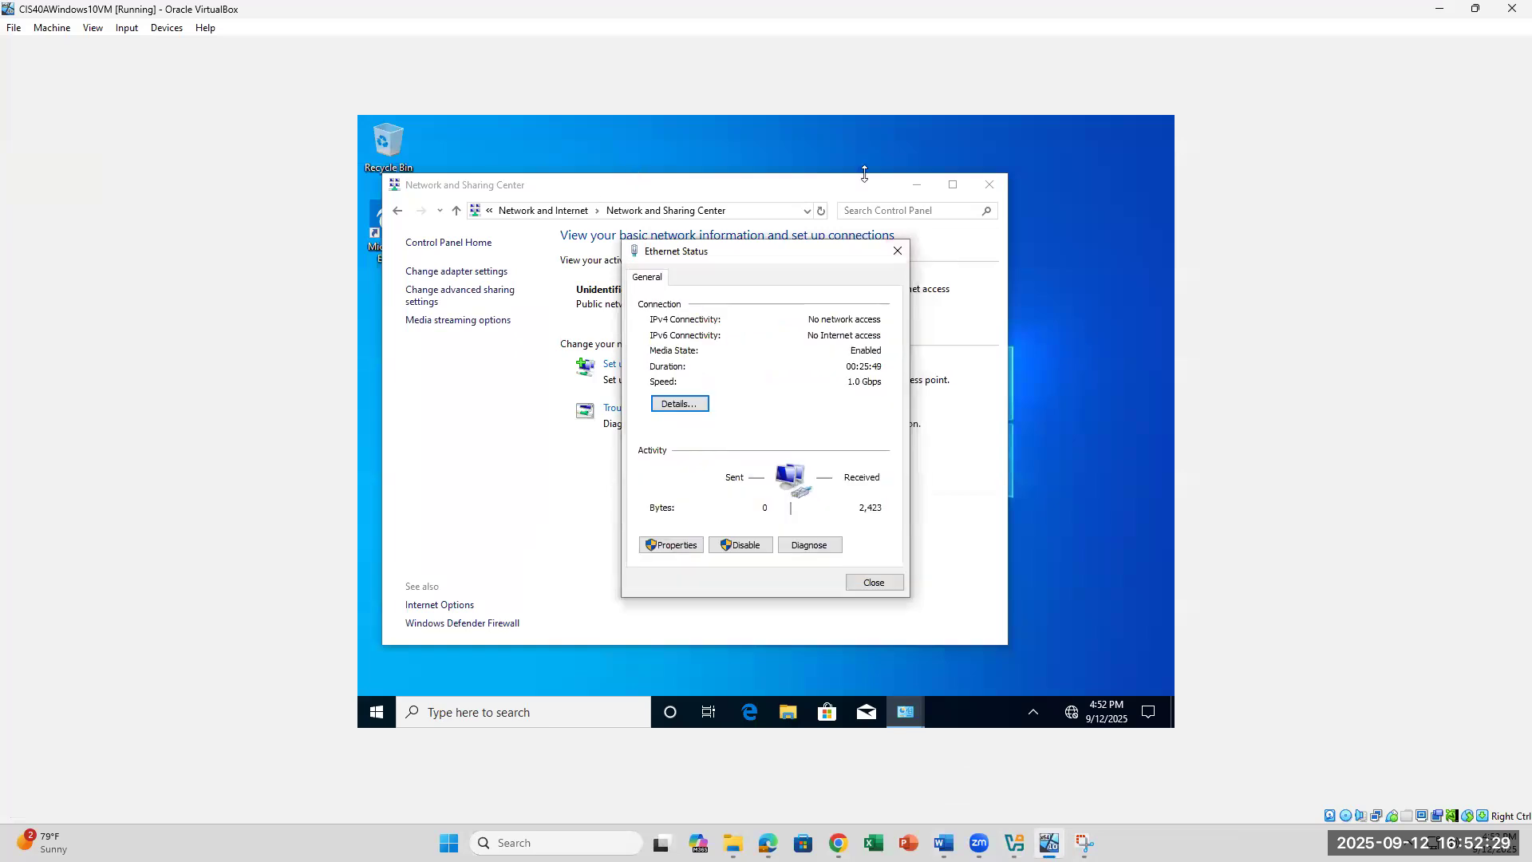
pyautogui.click(989, 184)
pyautogui.click(898, 250)
# Step: Reopen Control Panel via a 'control' search and go to the Network and Sharing Center
pyautogui.click(526, 710)
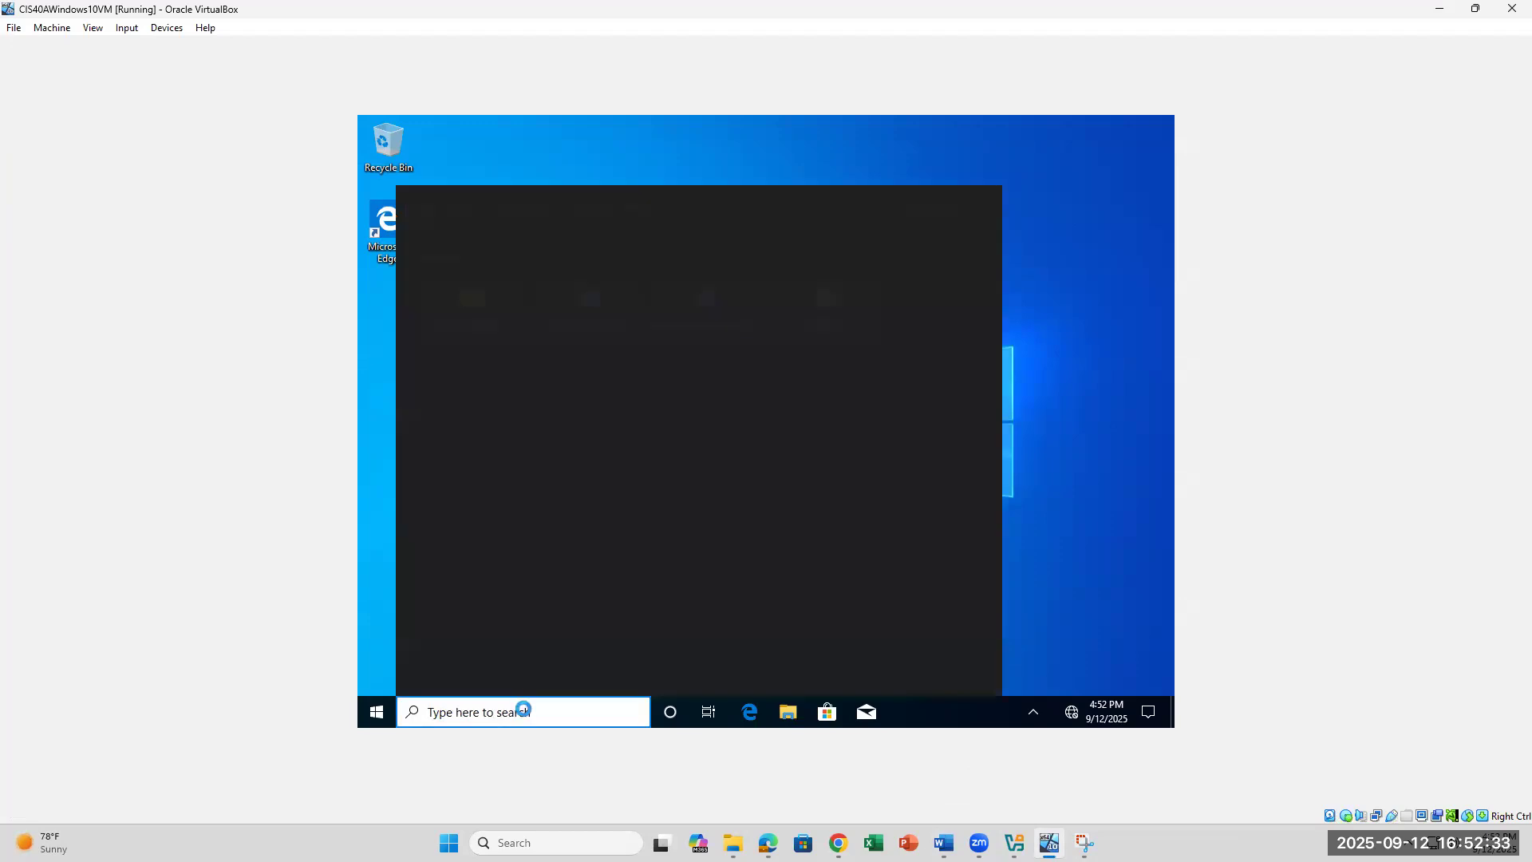
pyautogui.write('x')
pyautogui.press('BackSpace')
pyautogui.write('control')
pyautogui.press('Return')
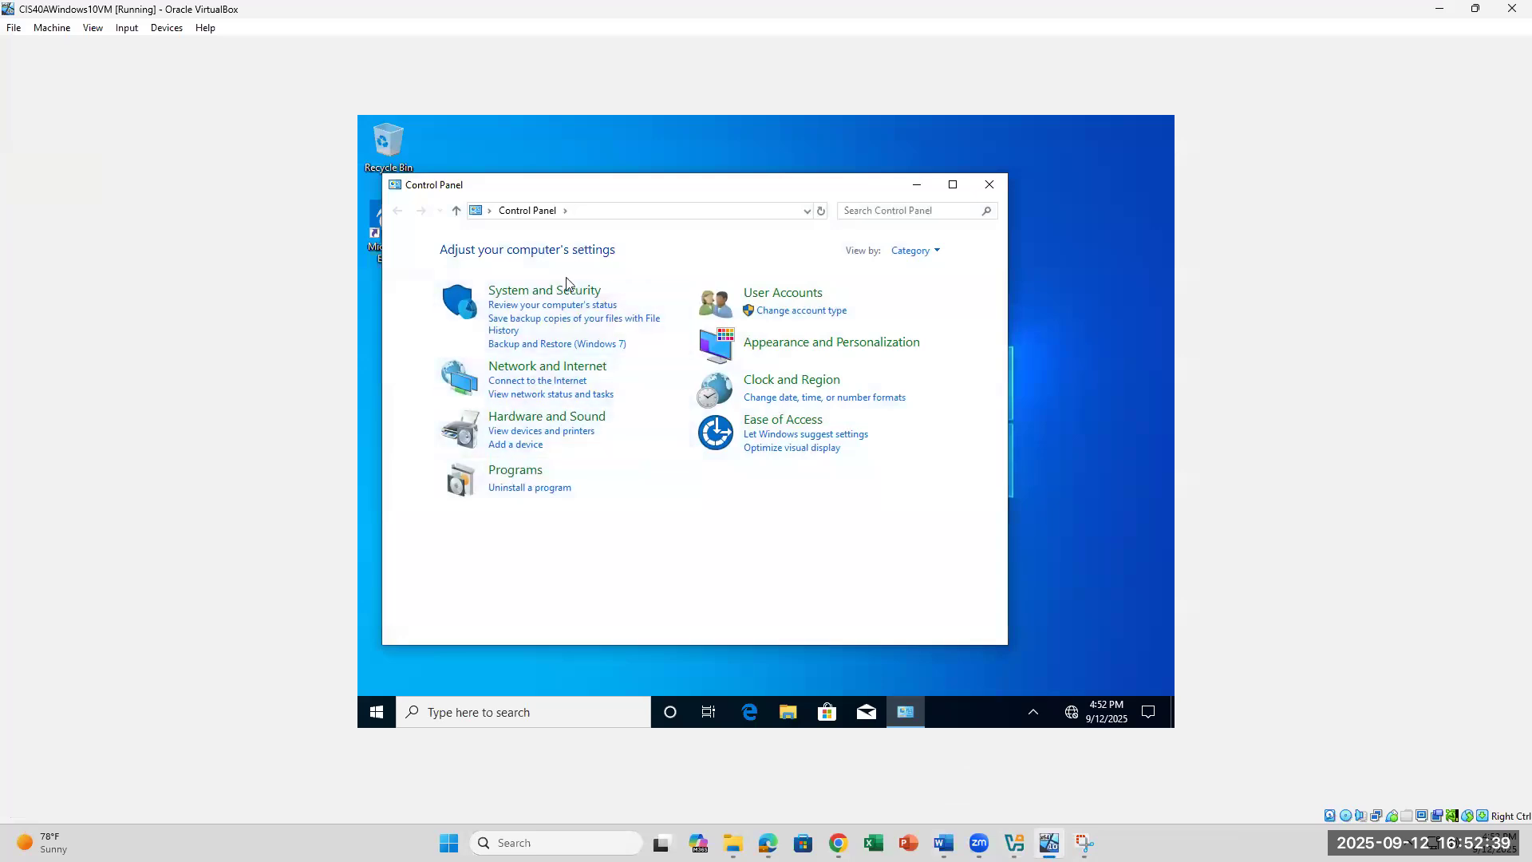
pyautogui.click(541, 369)
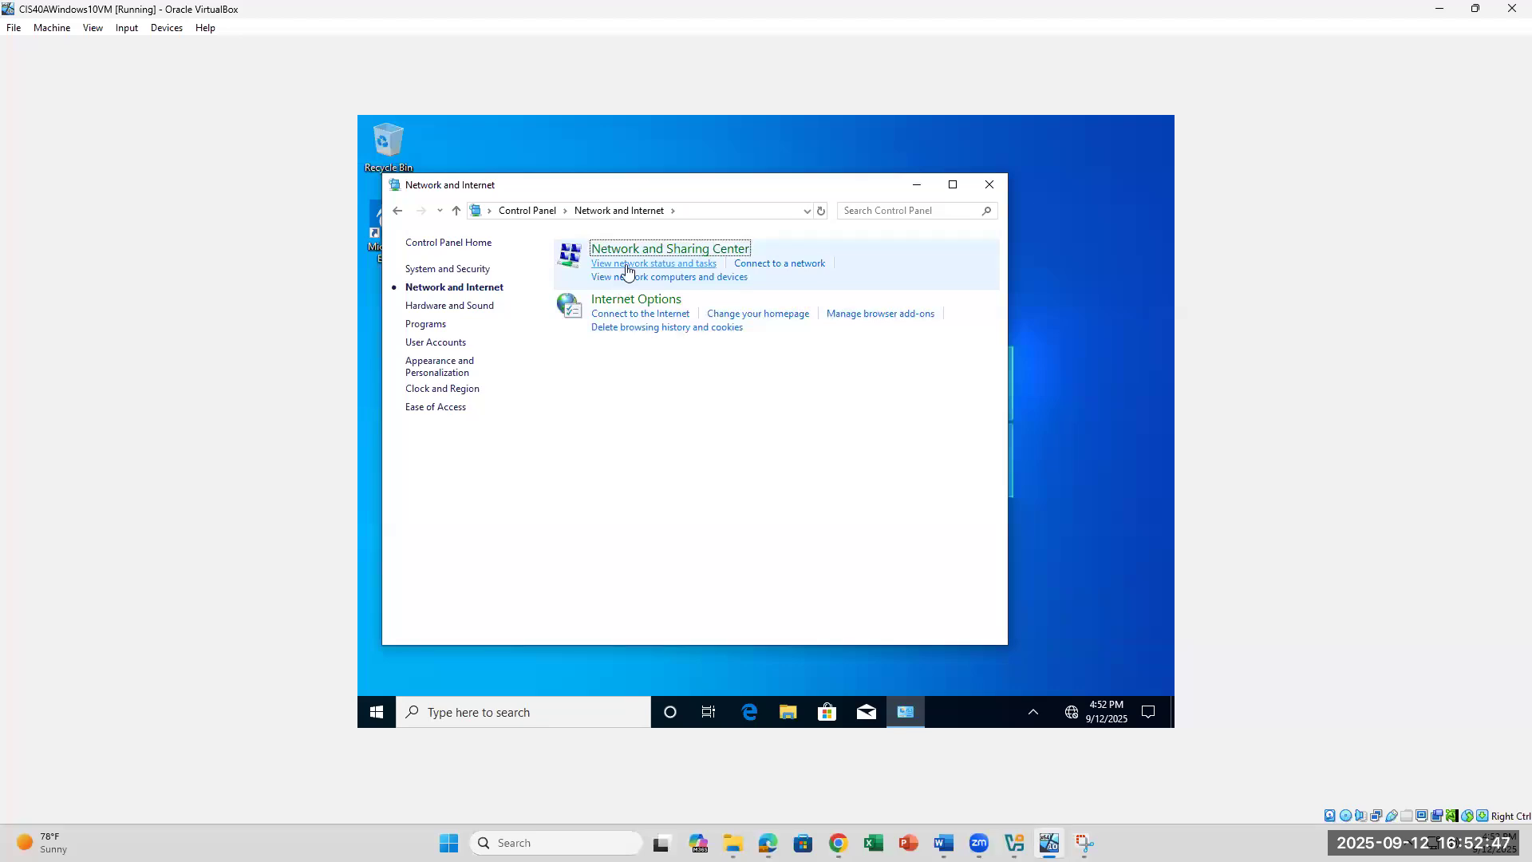
pyautogui.click(627, 265)
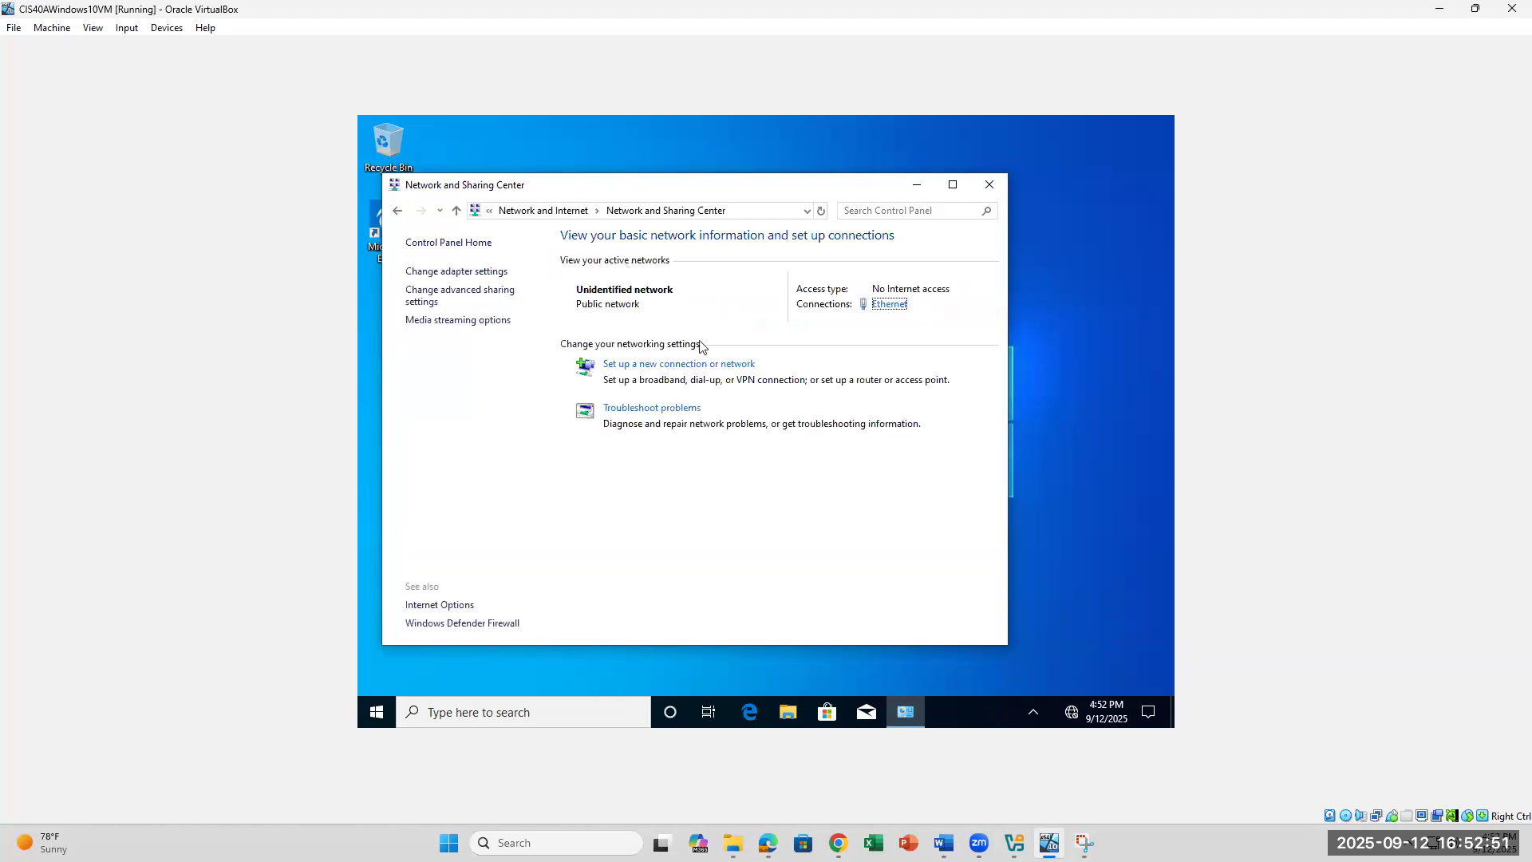
# Step: Reopen the Ethernet connection details, scroll through them, then switch to the Word lab document
pyautogui.click(886, 308)
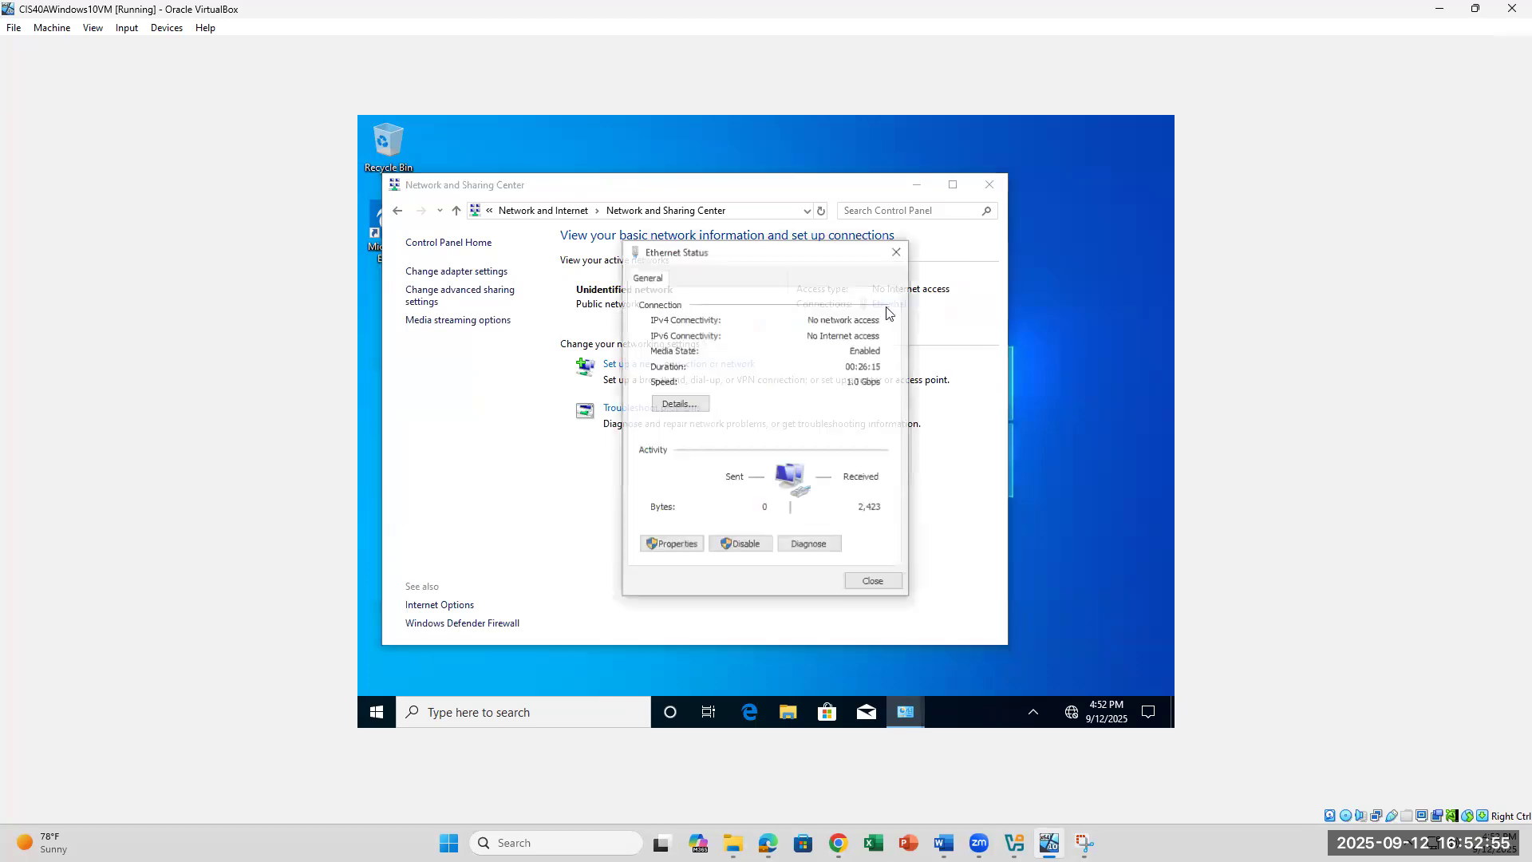
pyautogui.click(679, 404)
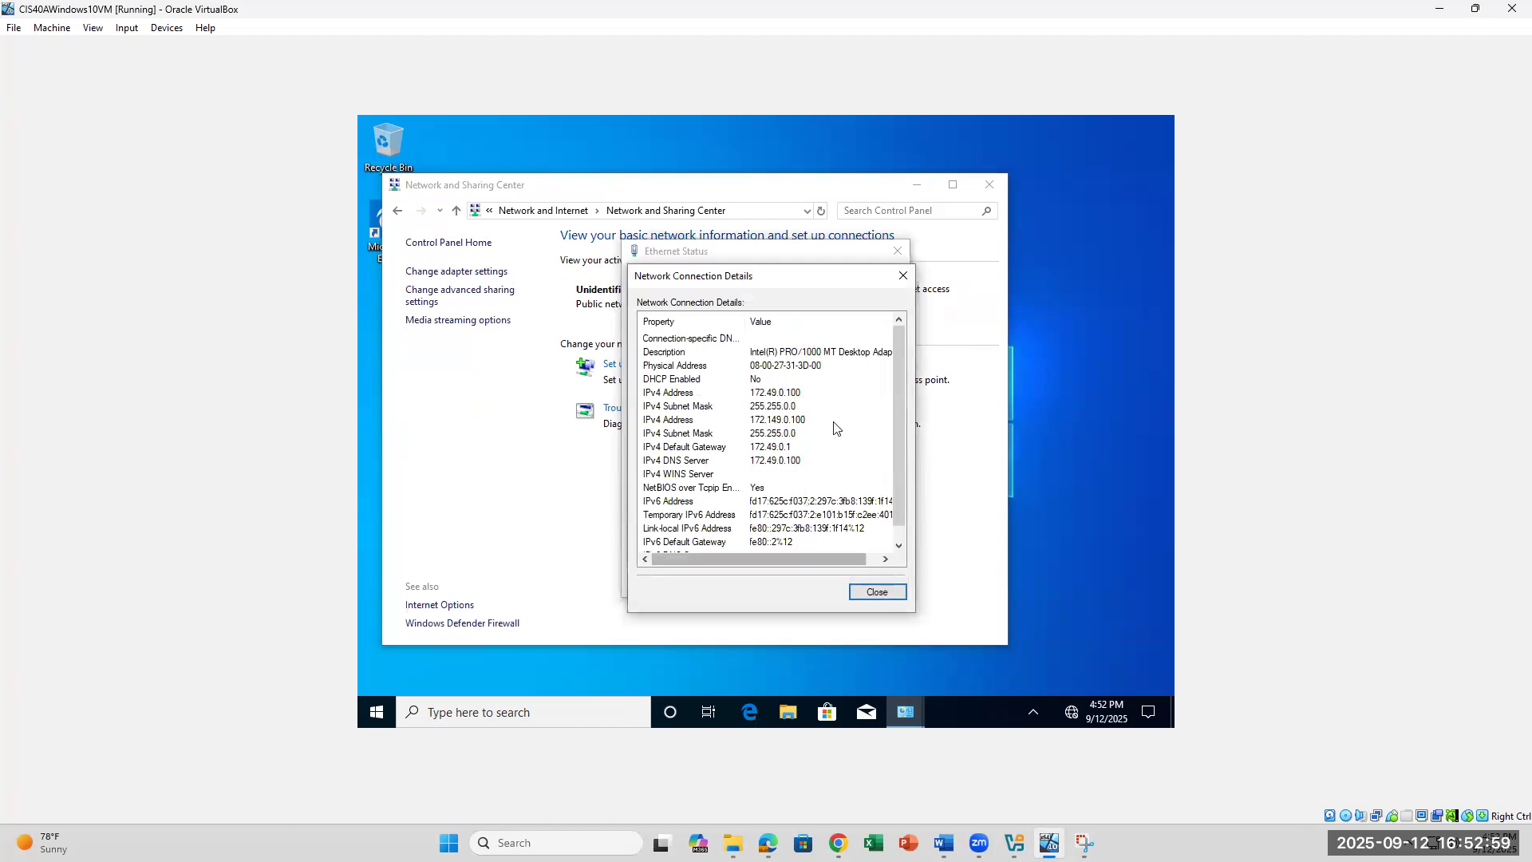
pyautogui.scroll(-1, 834, 429)
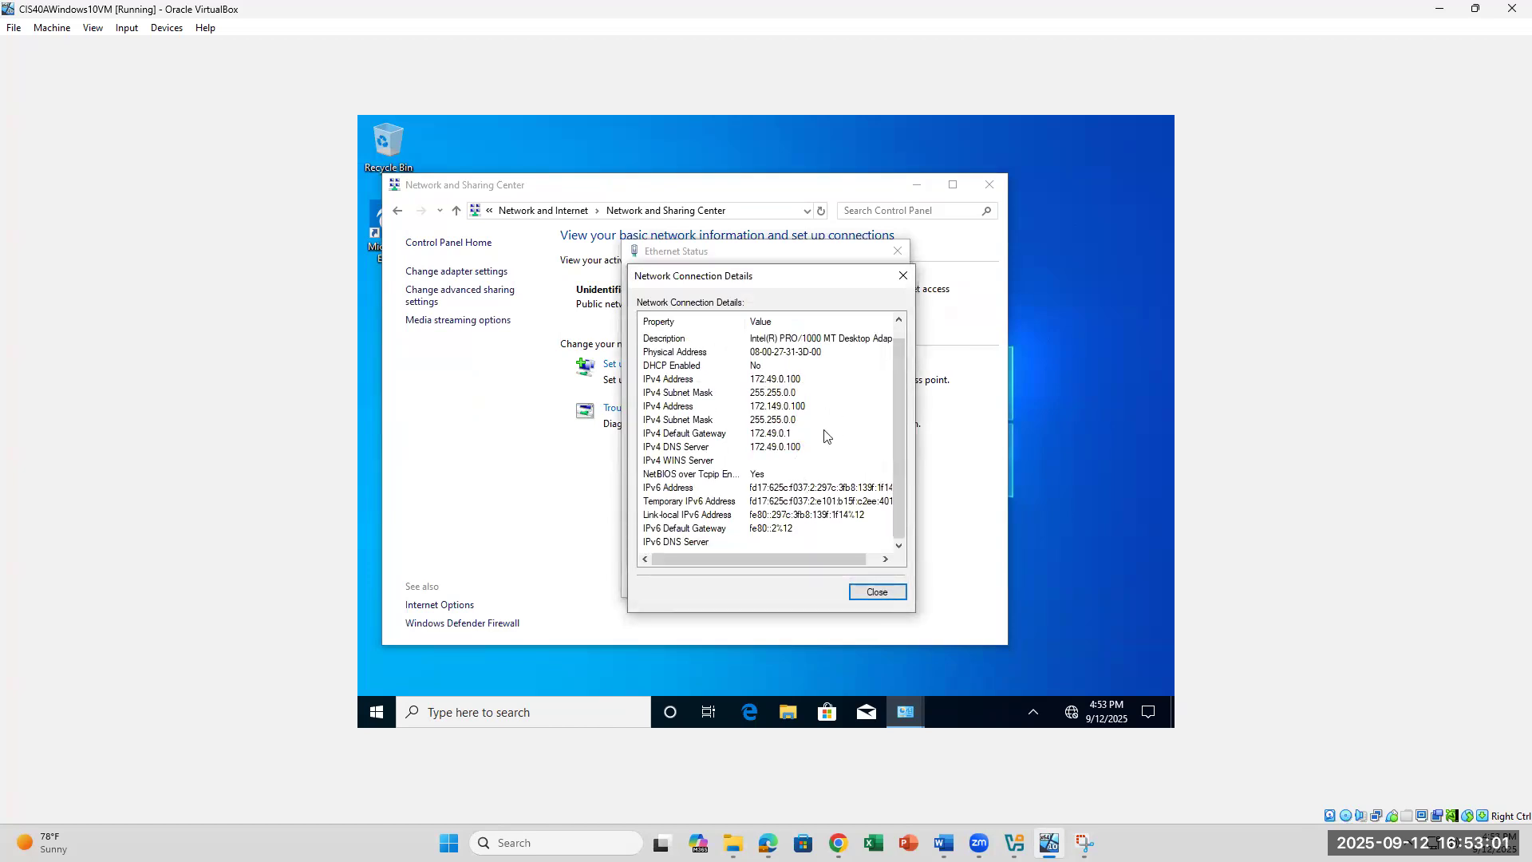
pyautogui.scroll(1, 826, 447)
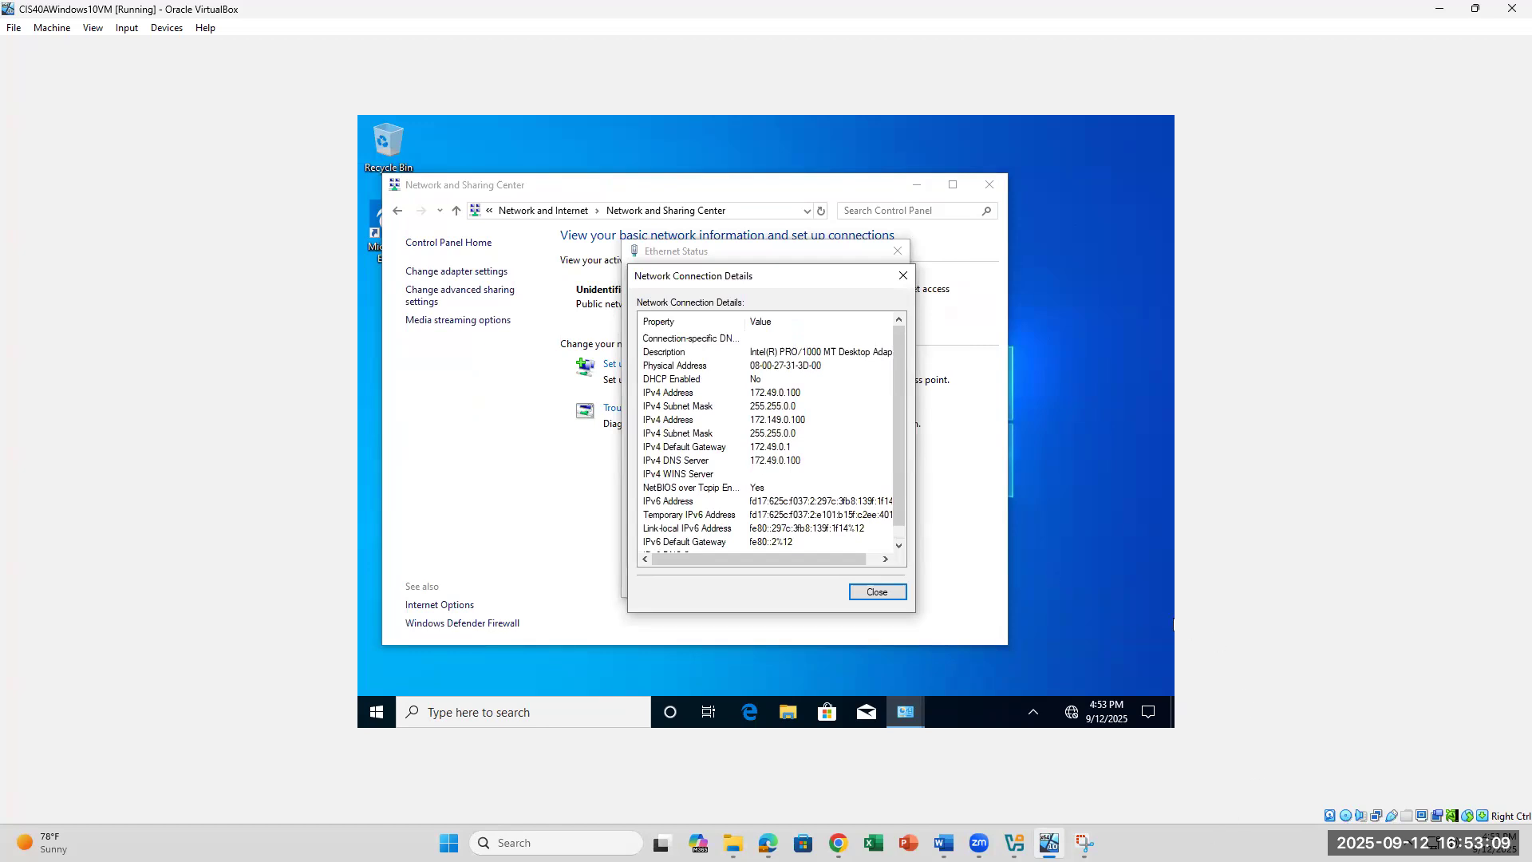
pyautogui.click(944, 842)
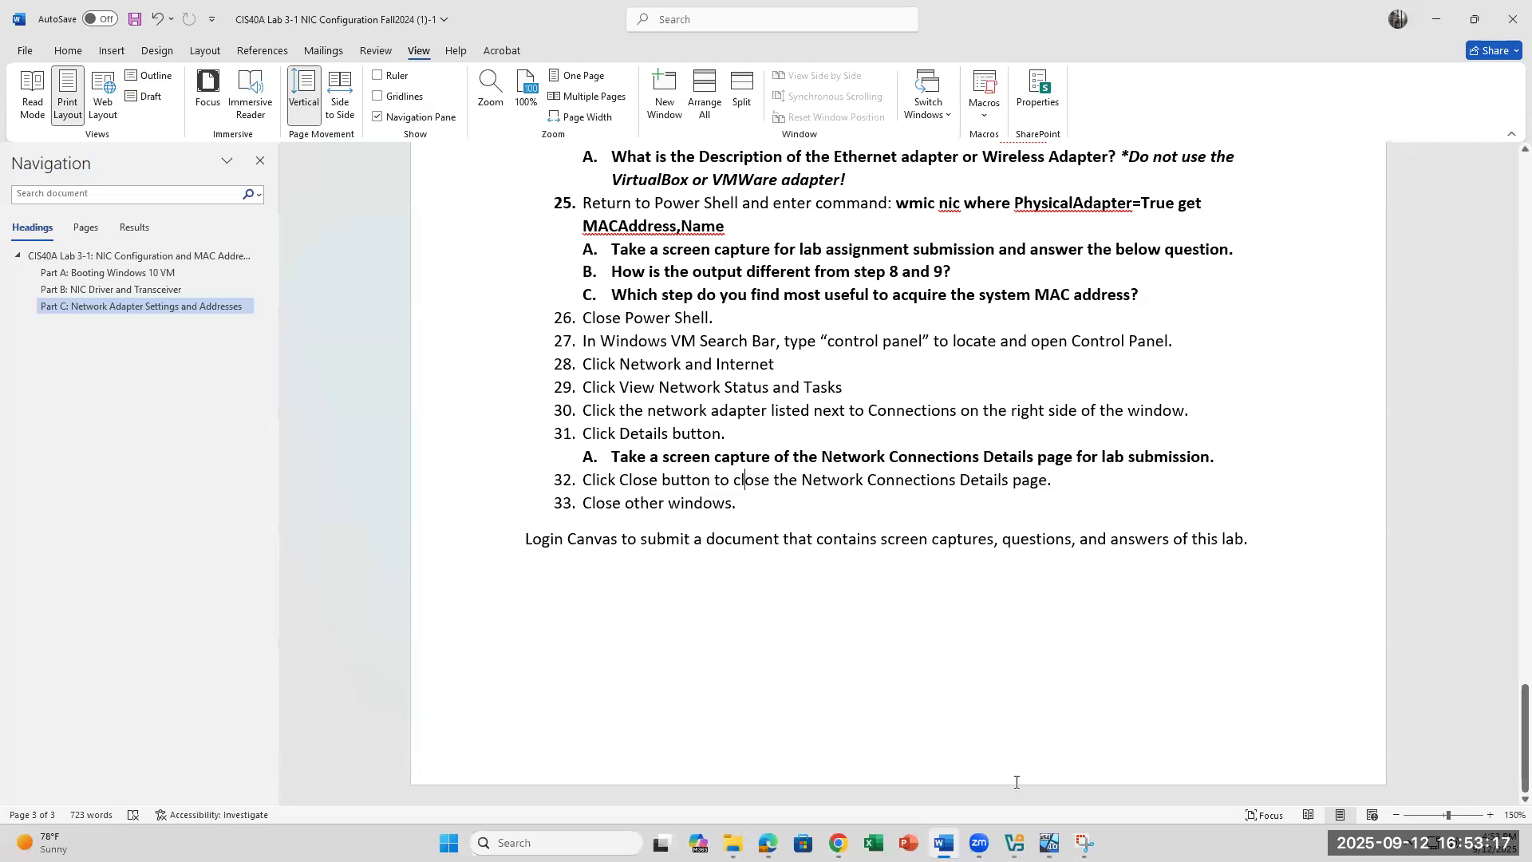
# Step: Back in the VM, close the network connection details, Ethernet Status and Network and Sharing Center windows
pyautogui.hotkey('alt', 'Tab')
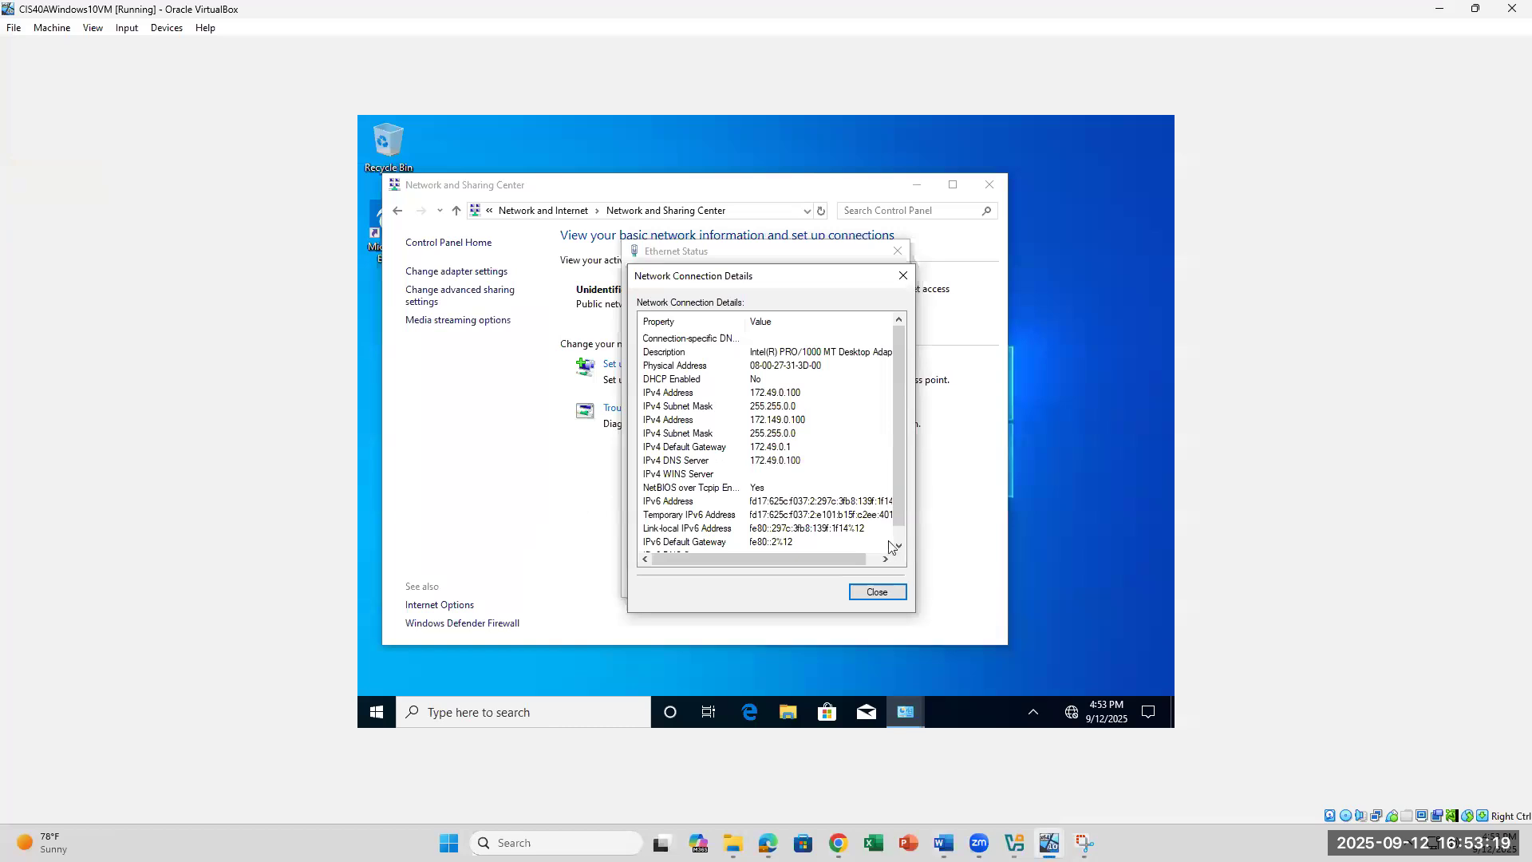
pyautogui.click(901, 279)
pyautogui.click(899, 254)
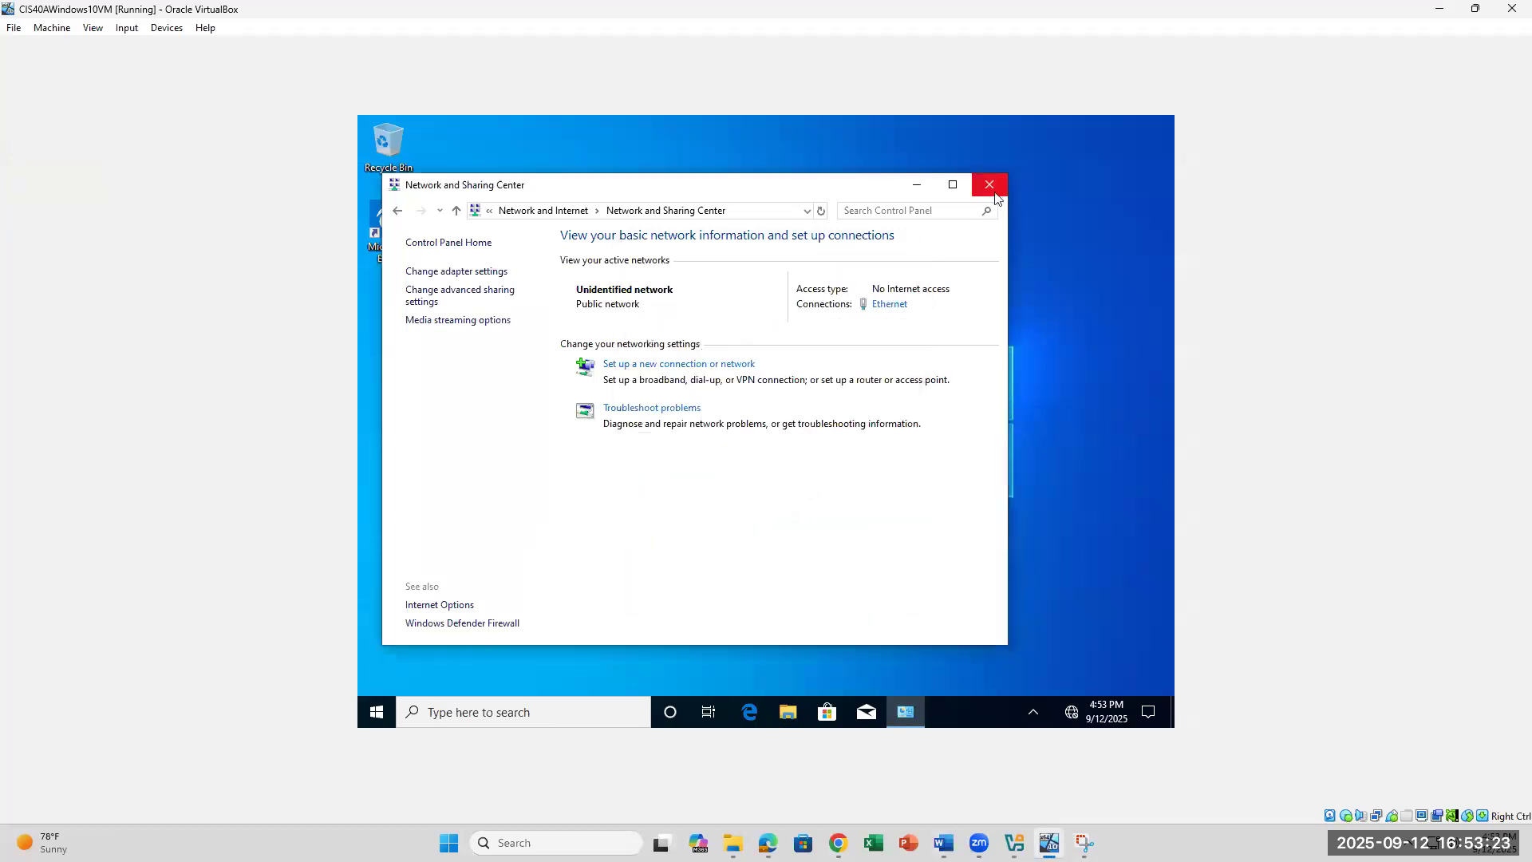
pyautogui.click(989, 186)
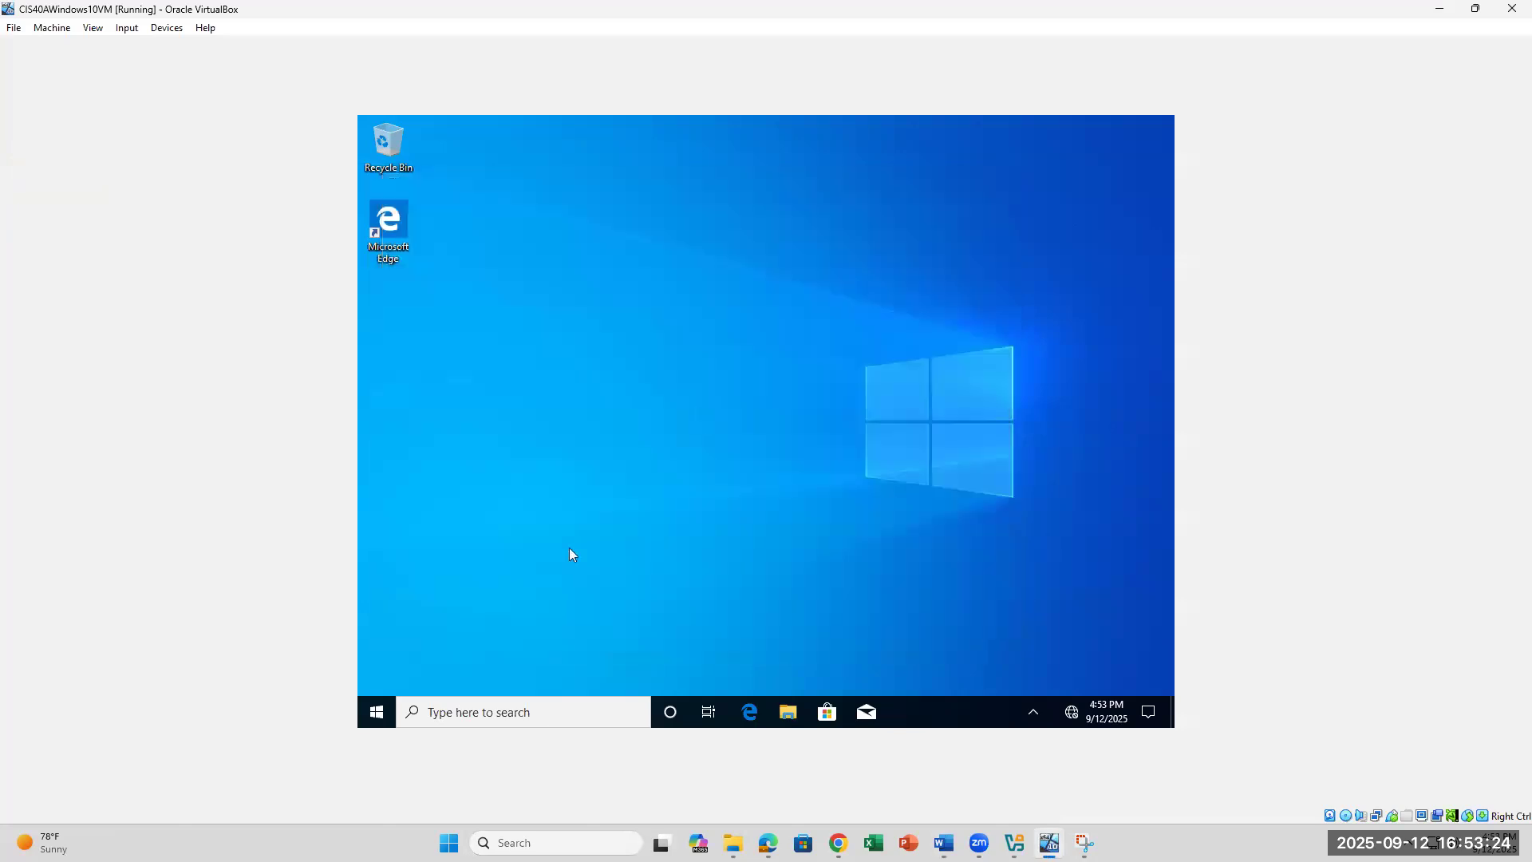
# Step: Bring up the VM's Start menu power options, then dismiss them without choosing anything
pyautogui.click(375, 715)
pyautogui.click(383, 683)
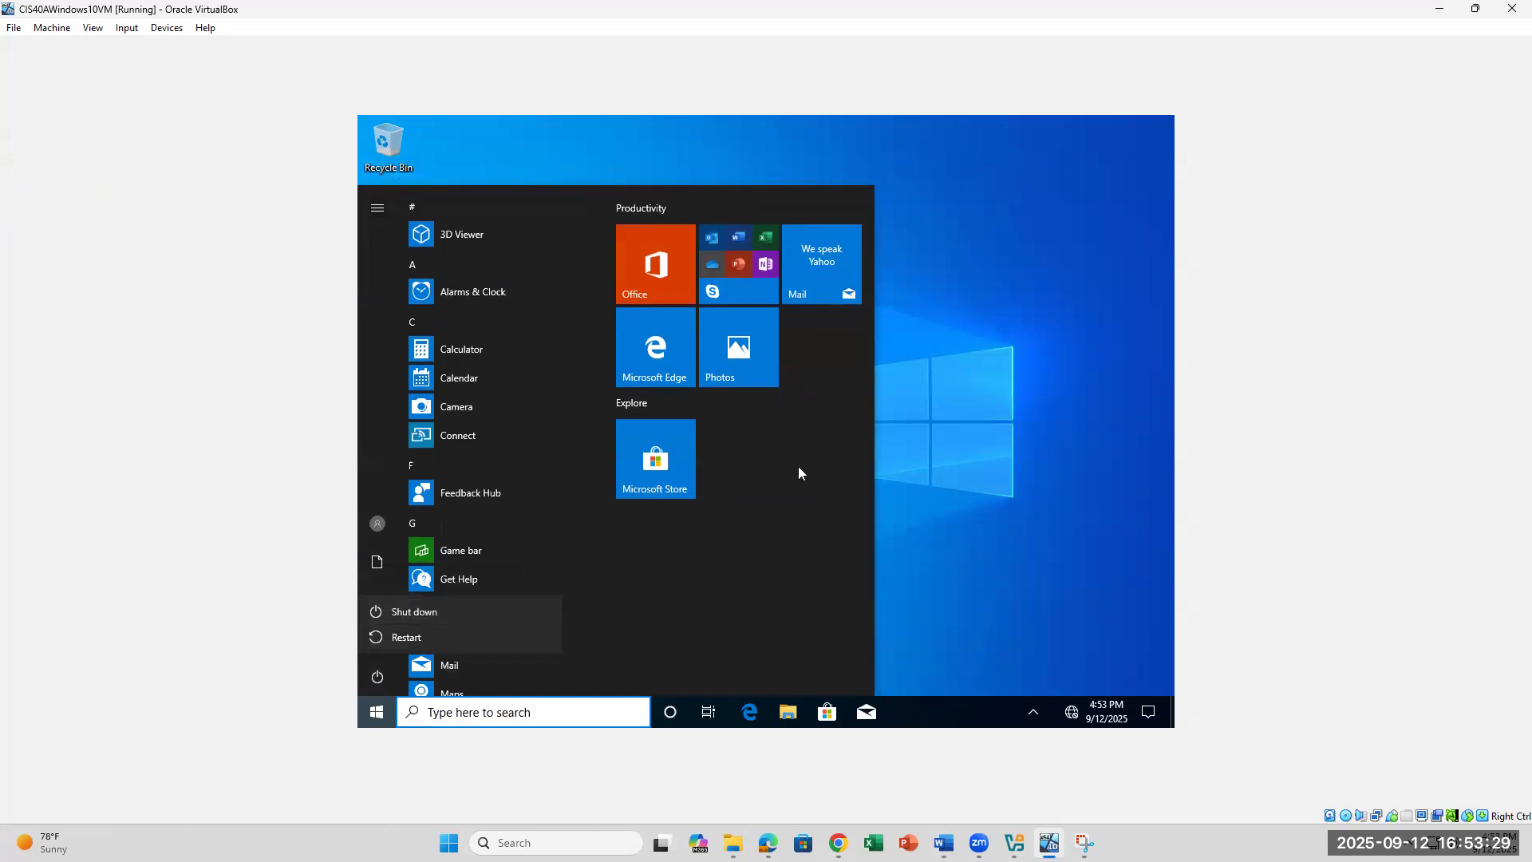
pyautogui.press('Escape')
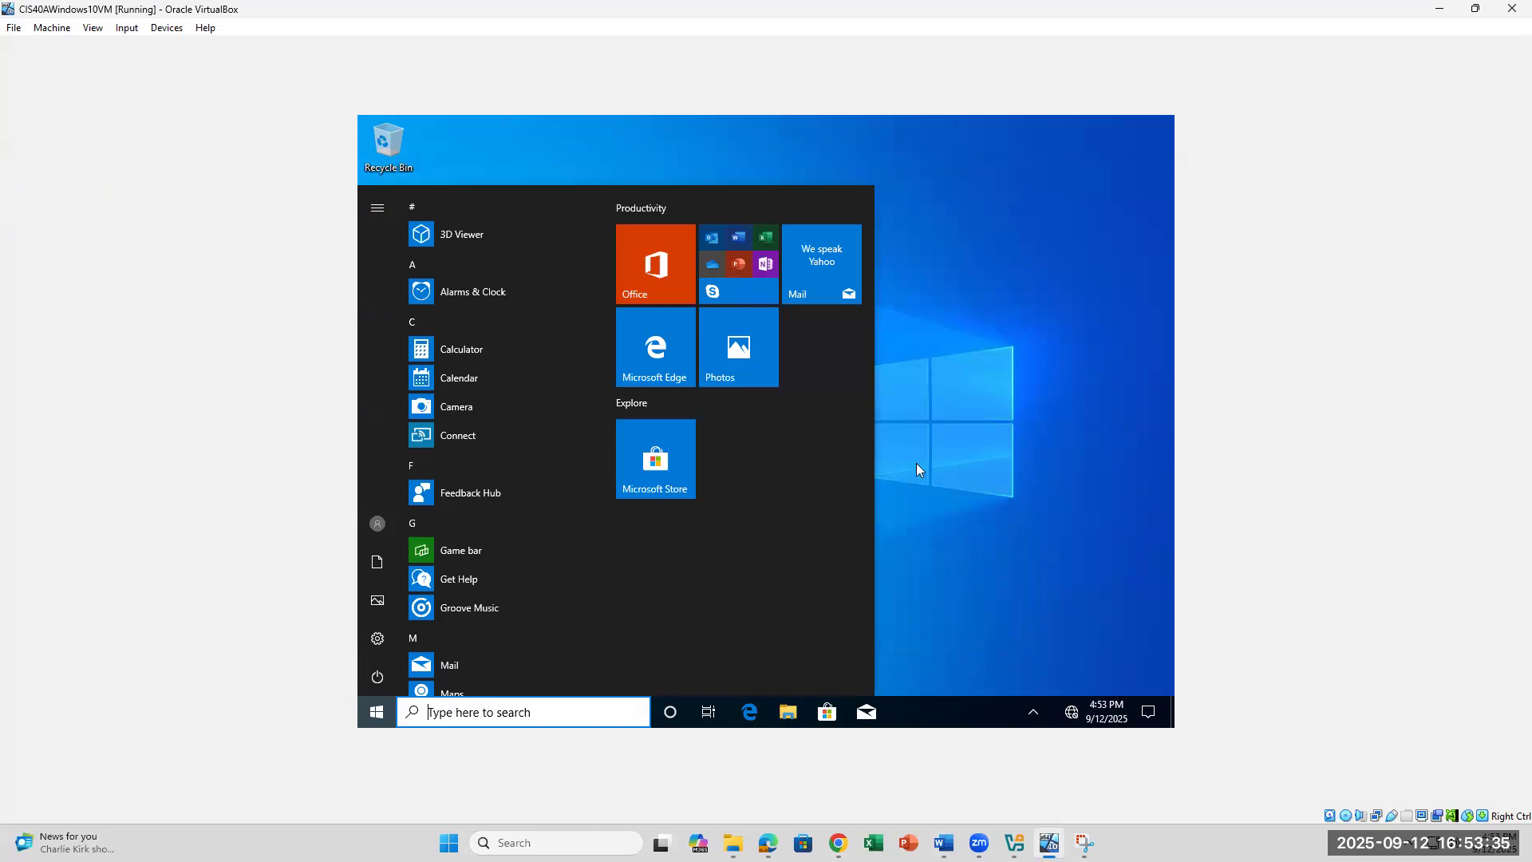
pyautogui.press('Escape')
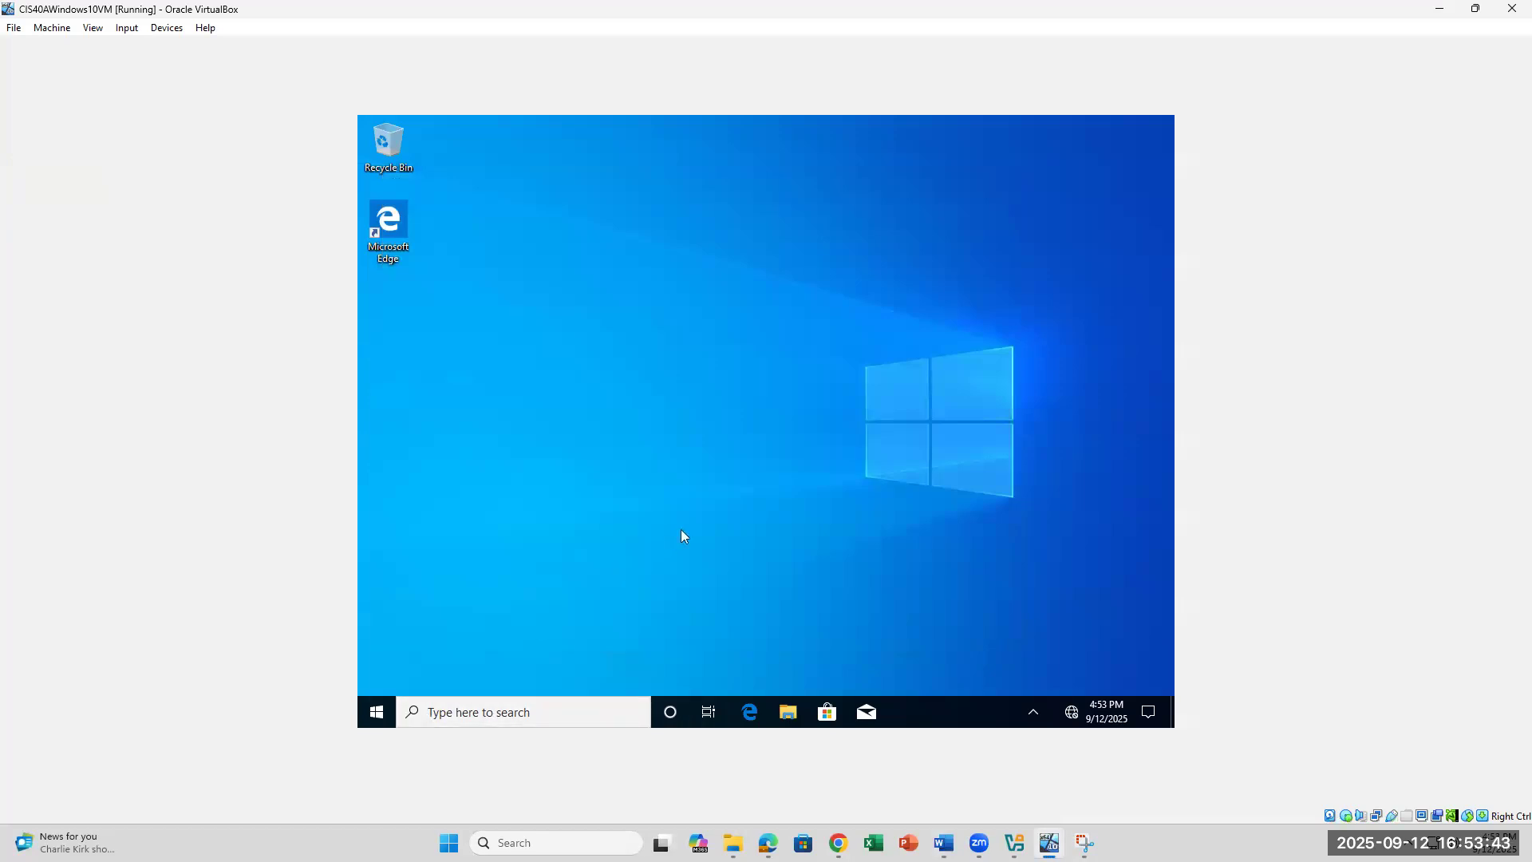
# Step: Close the Edge window in the VM, including its failed go.microsoft.com tab
pyautogui.click(760, 719)
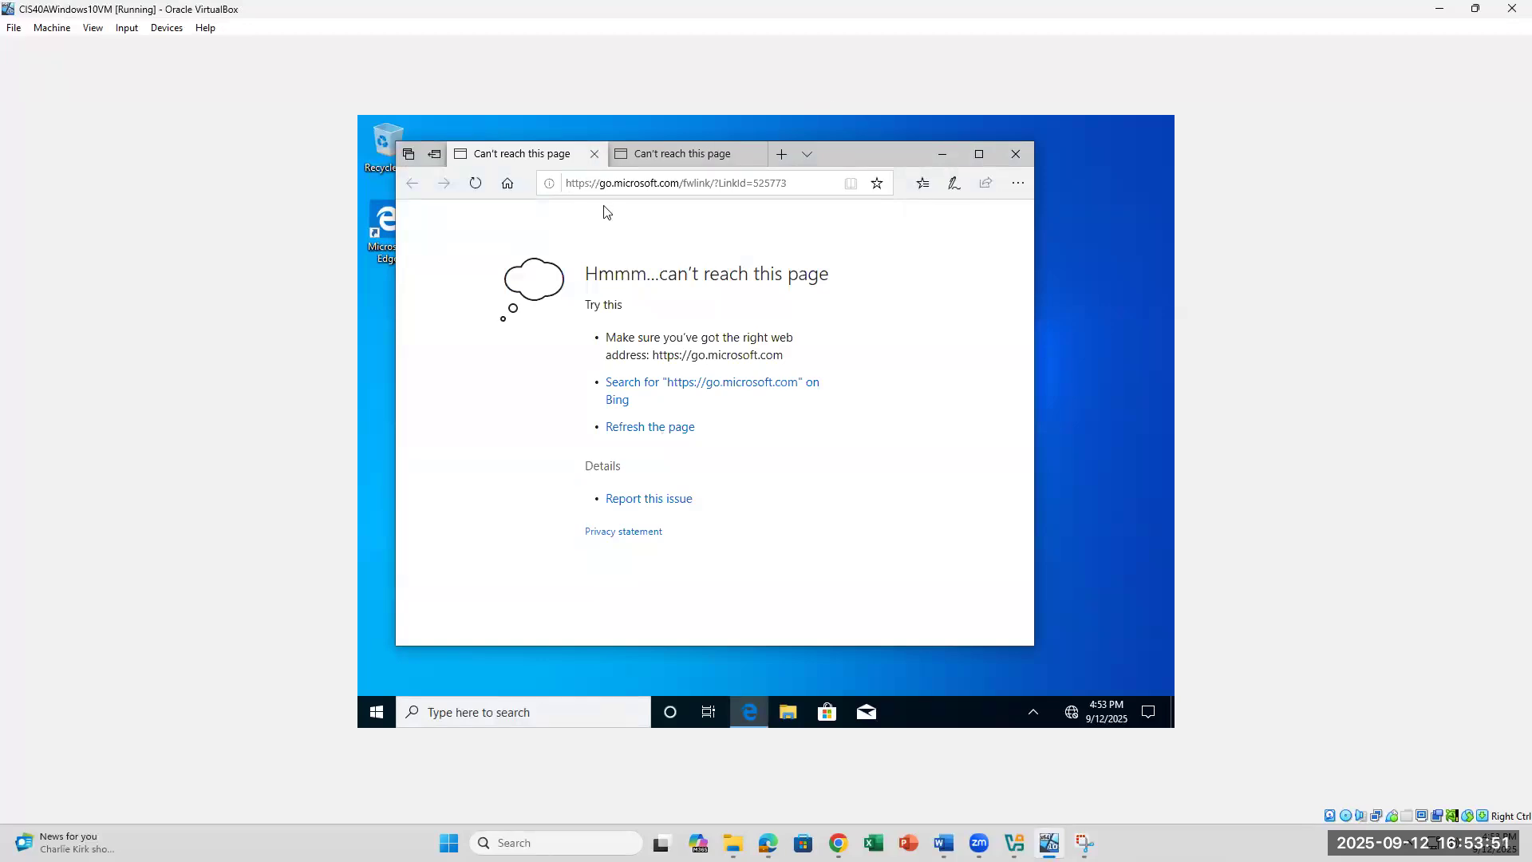
pyautogui.click(594, 154)
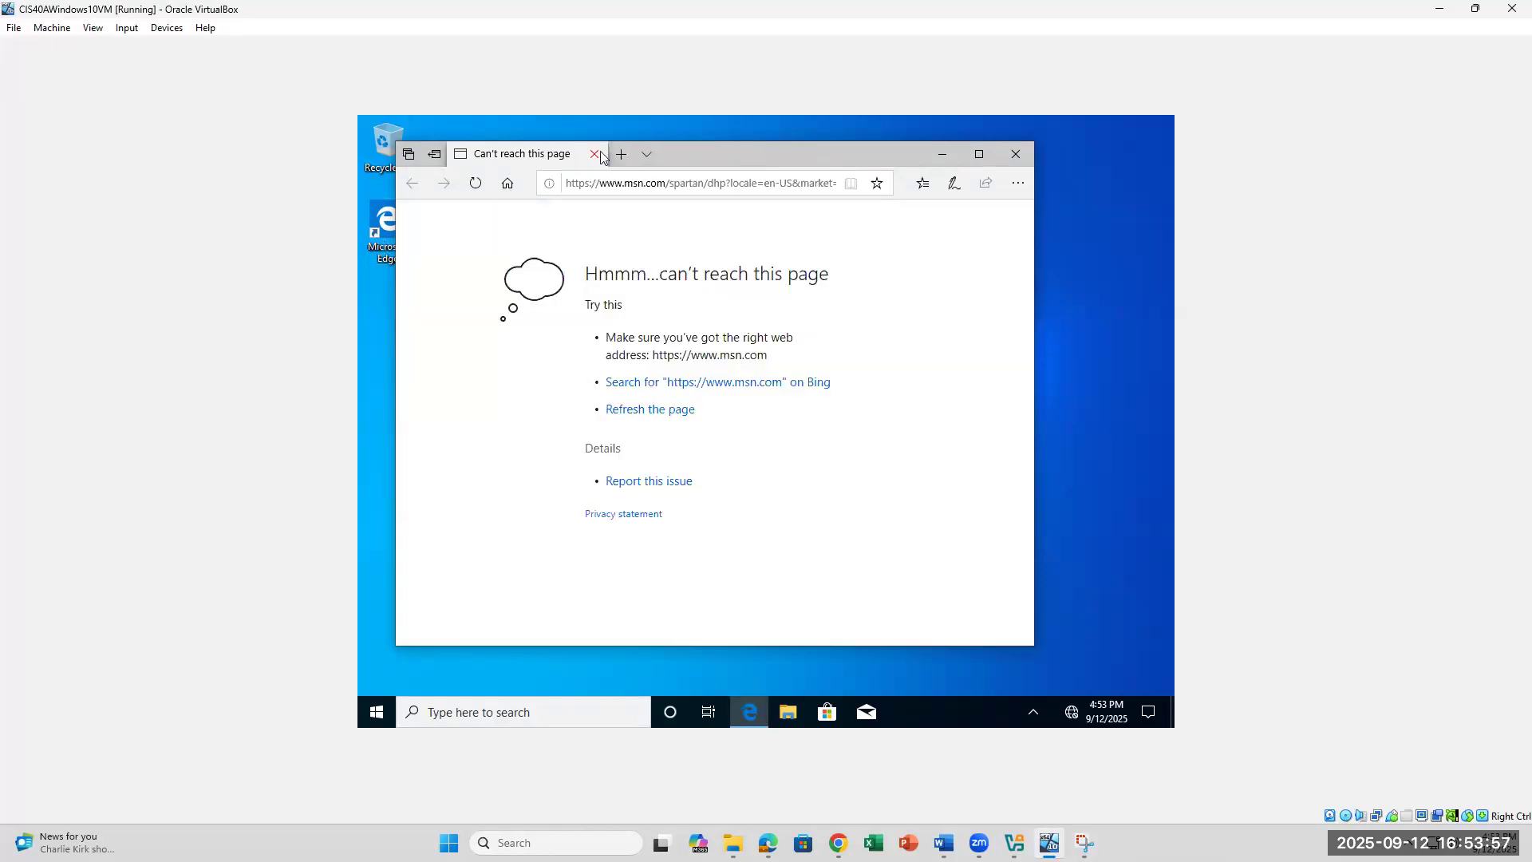
pyautogui.click(1016, 154)
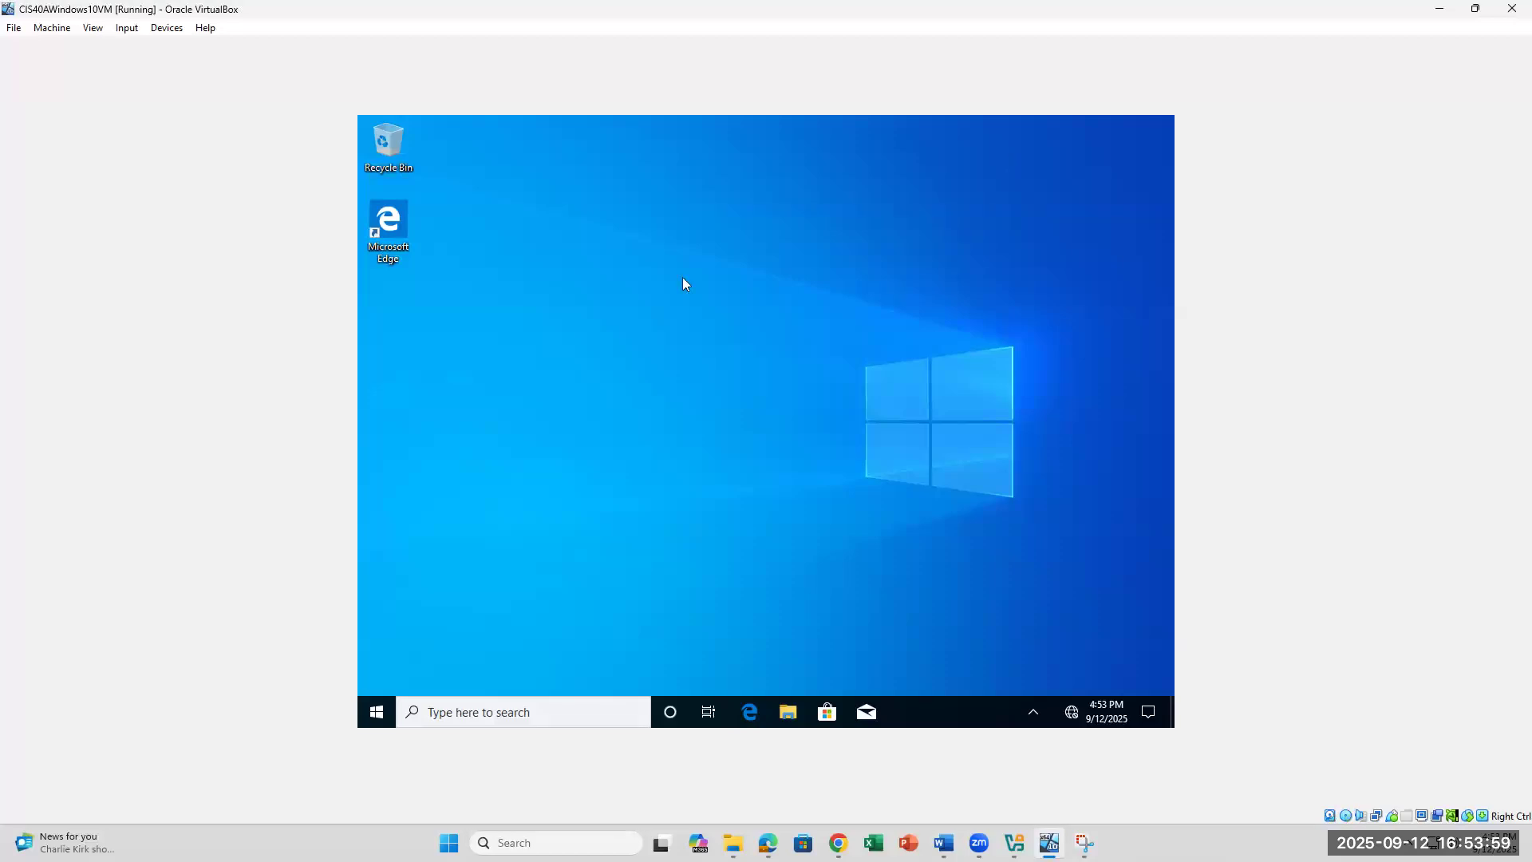
pyautogui.click(52, 28)
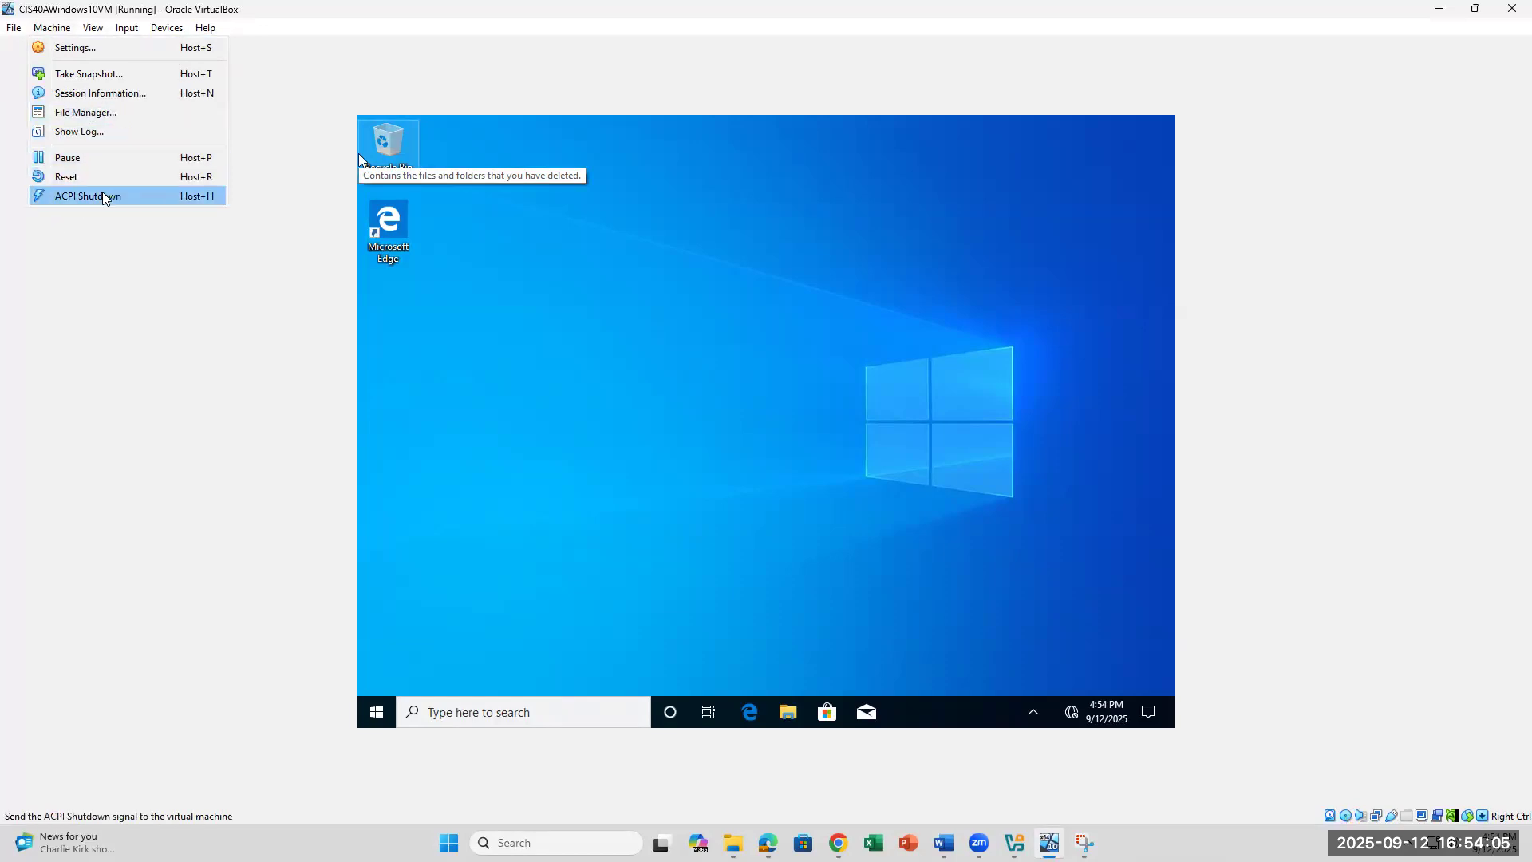
pyautogui.click(118, 49)
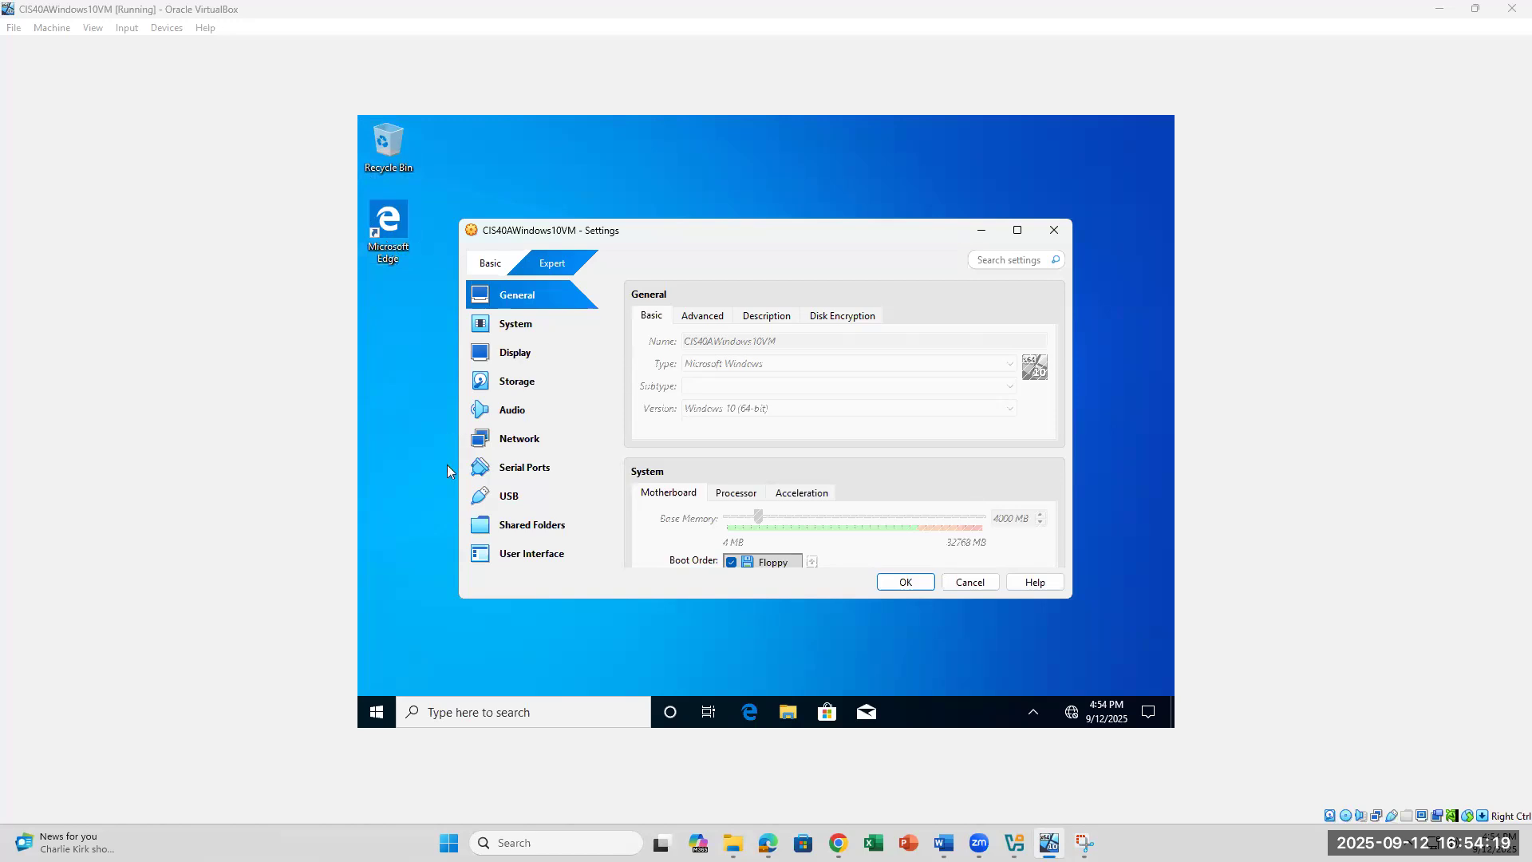
pyautogui.click(429, 511)
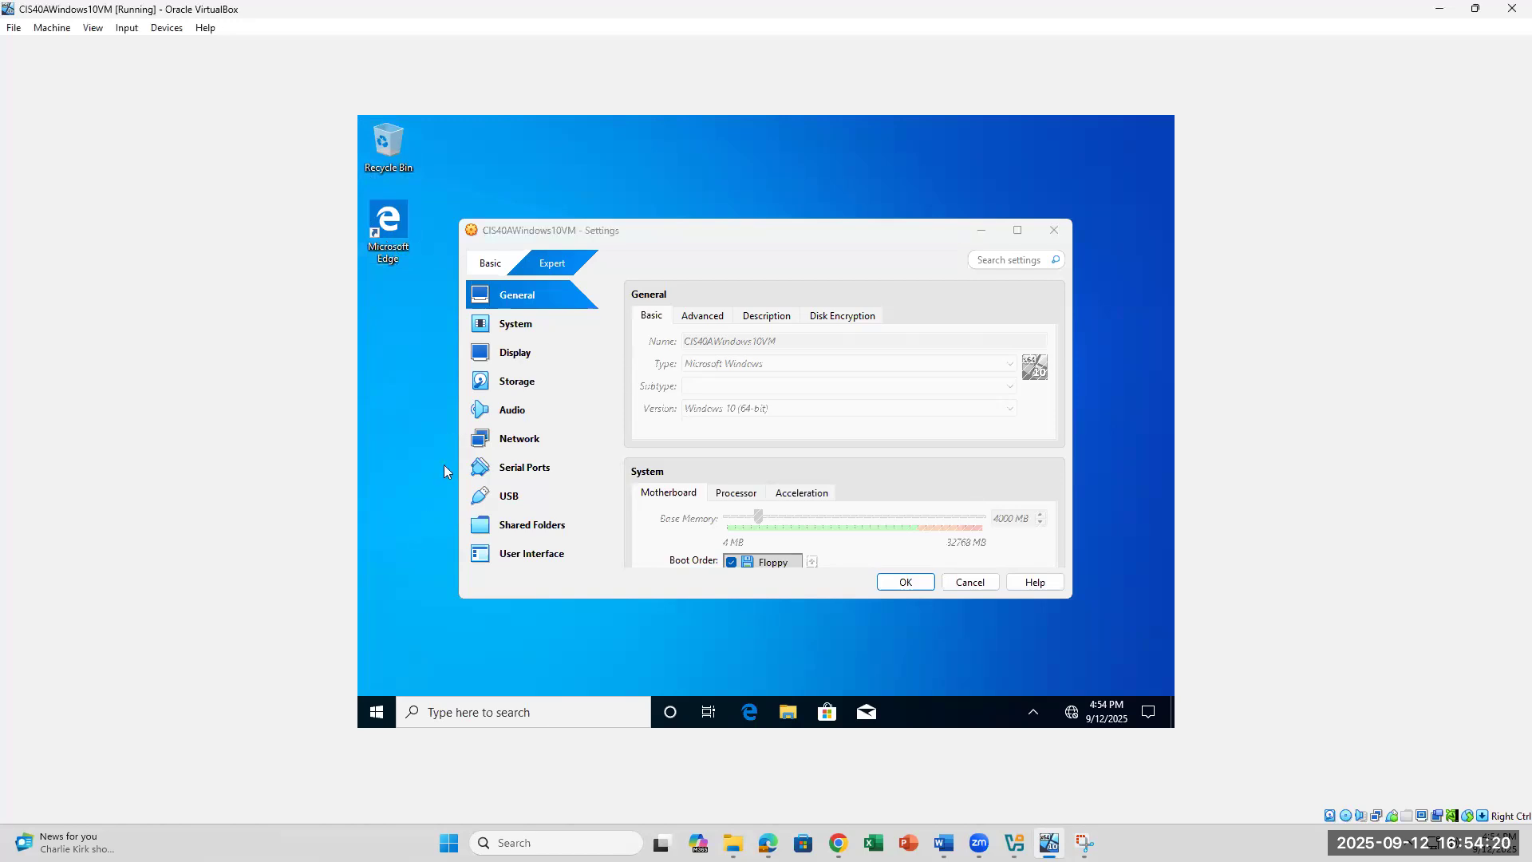
pyautogui.click(519, 444)
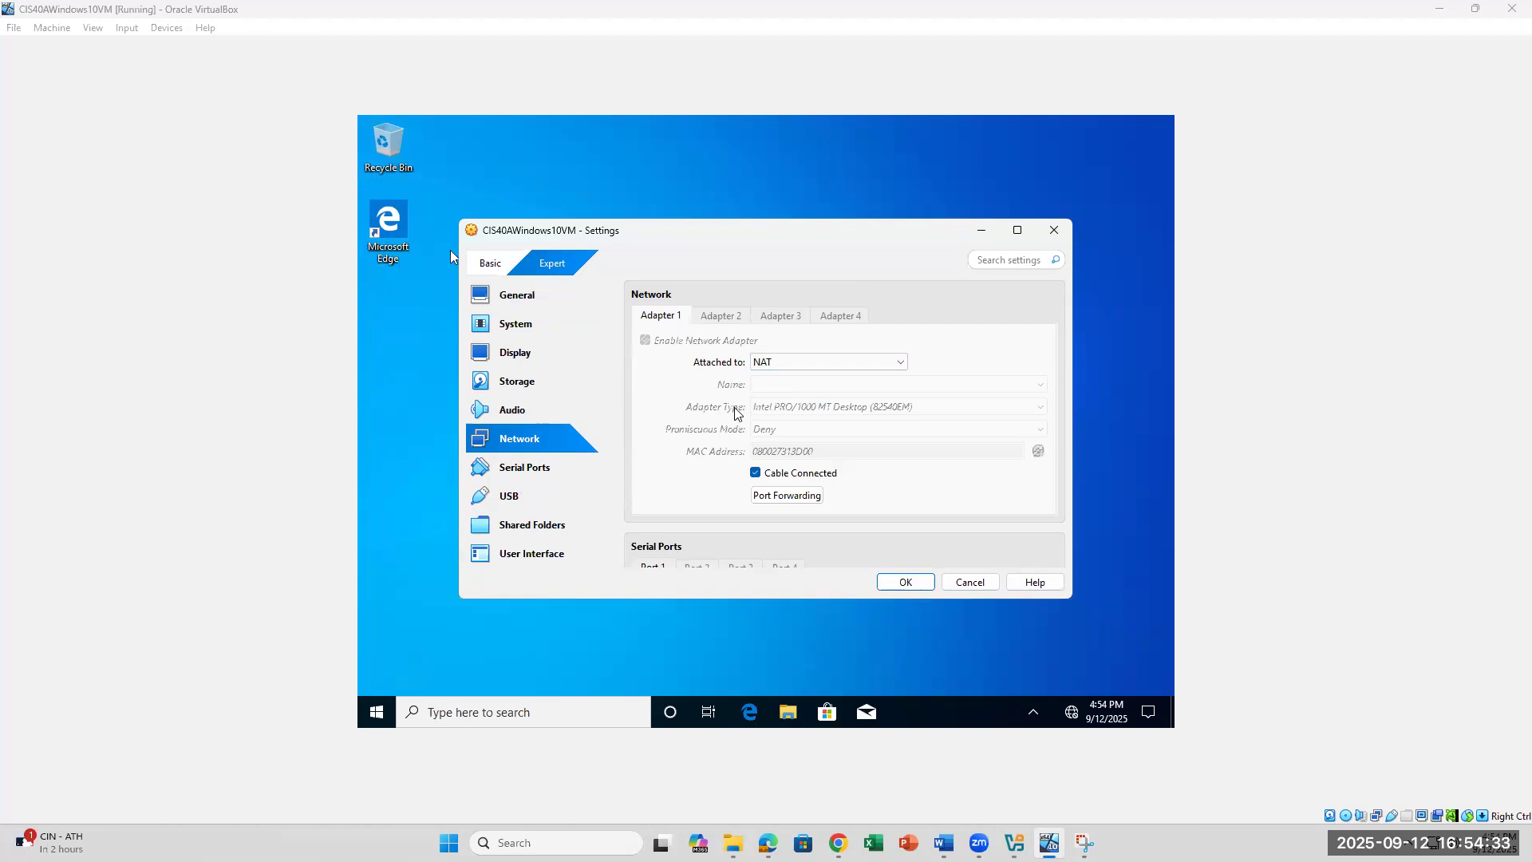
pyautogui.scroll(-2, 736, 413)
pyautogui.scroll(-3, 735, 412)
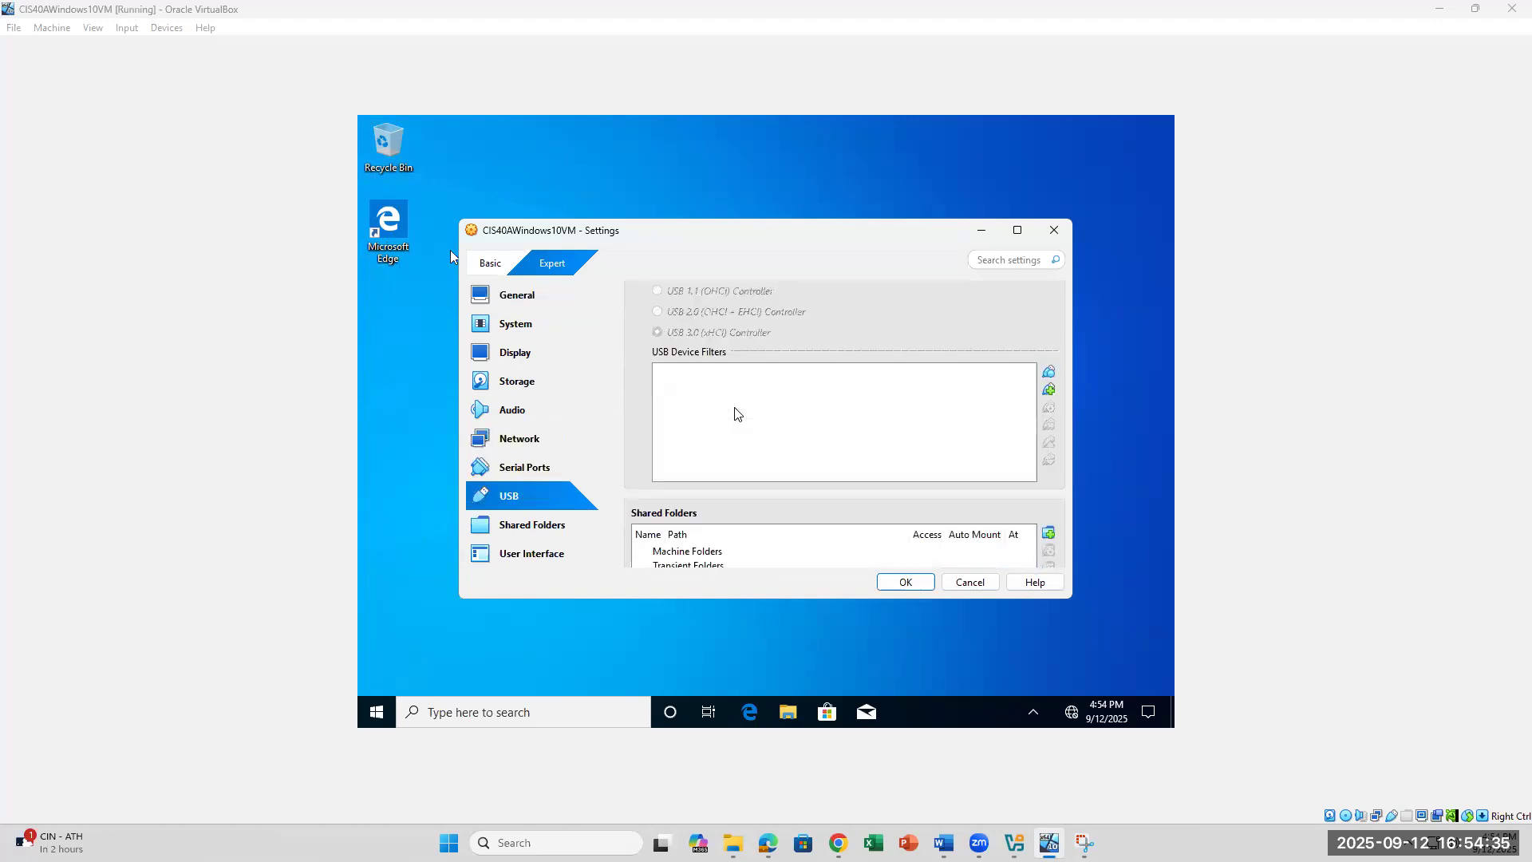
pyautogui.scroll(-3, 735, 414)
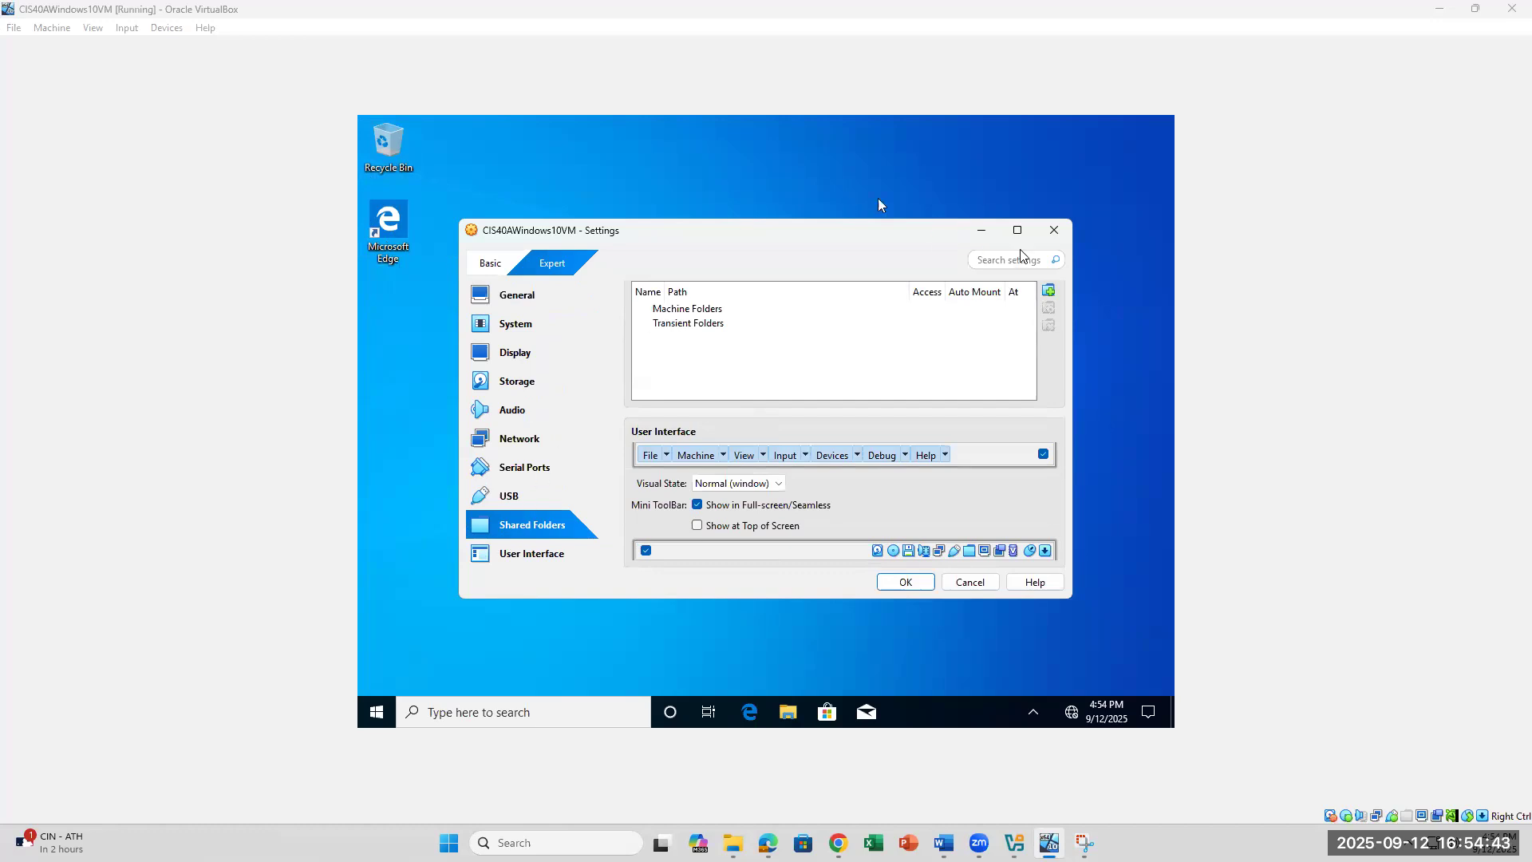
pyautogui.click(1054, 230)
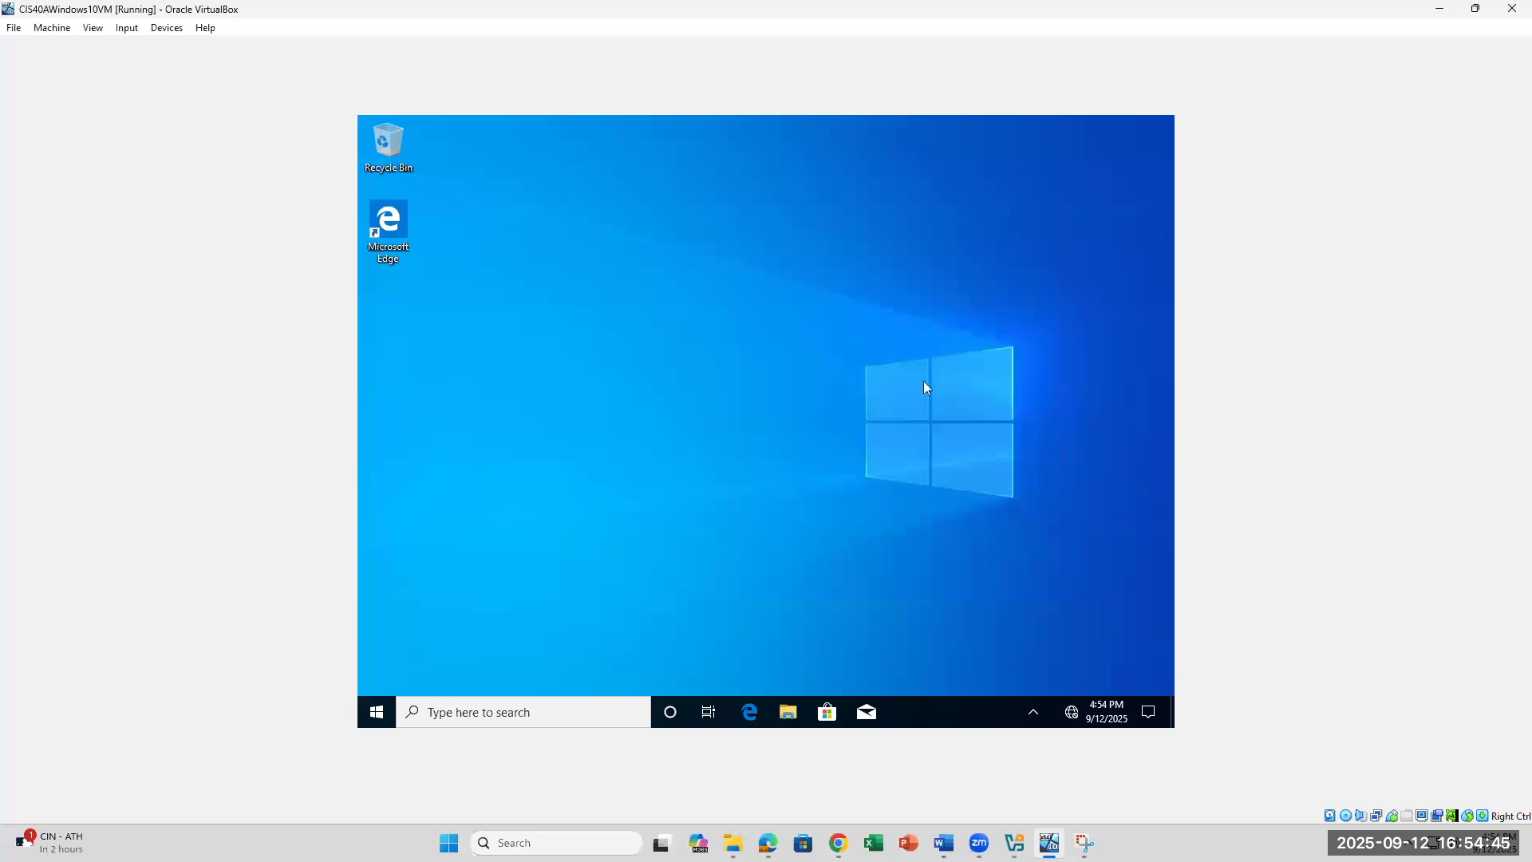
# Step: Check the VM's network flyout showing an unidentified network with no internet, then switch to Word
pyautogui.click(1072, 712)
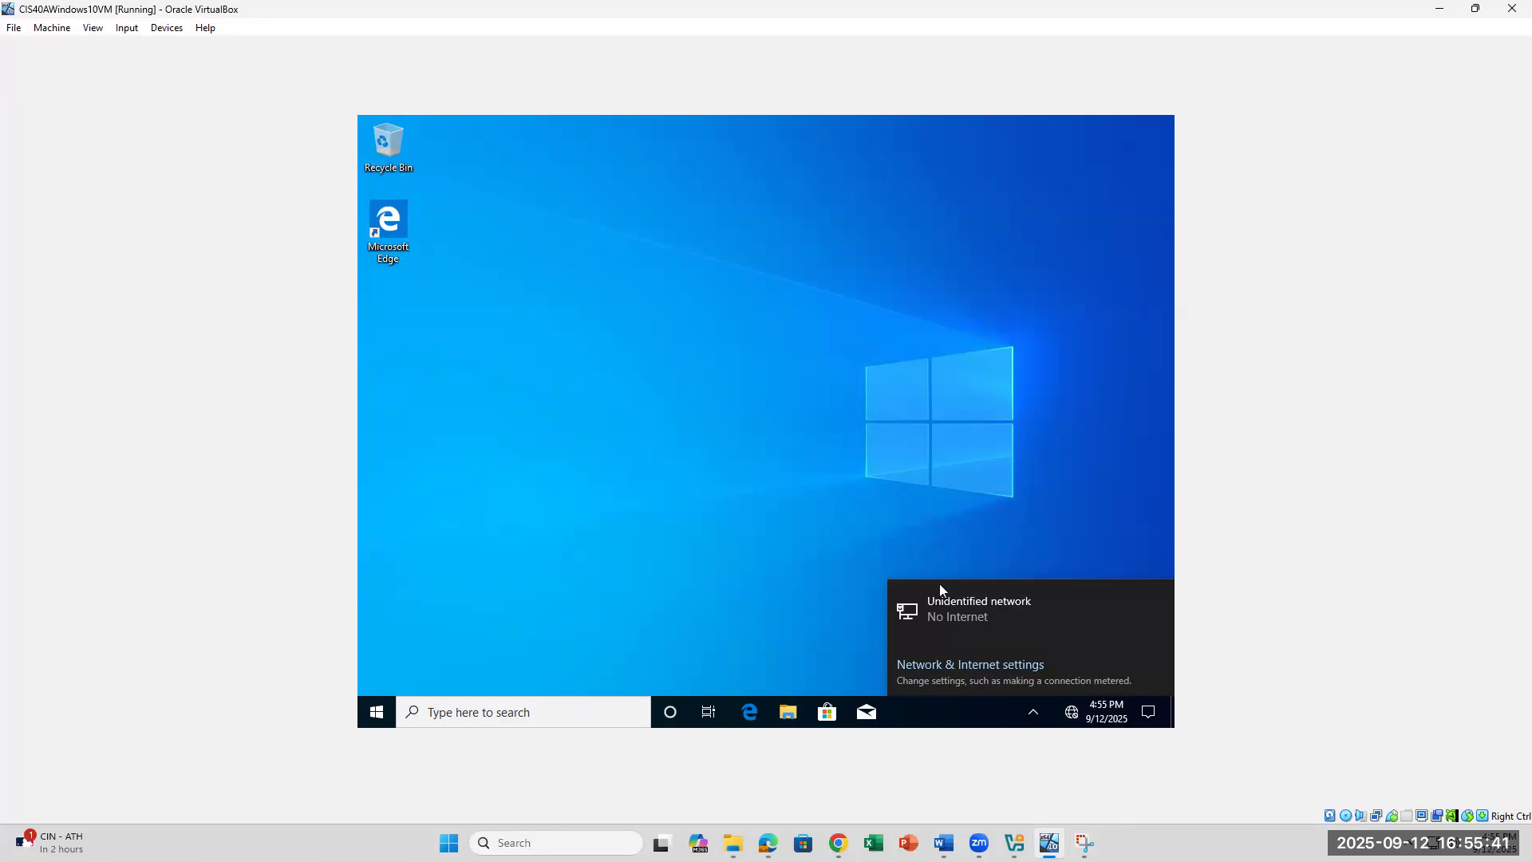
pyautogui.click(631, 568)
pyautogui.click(944, 843)
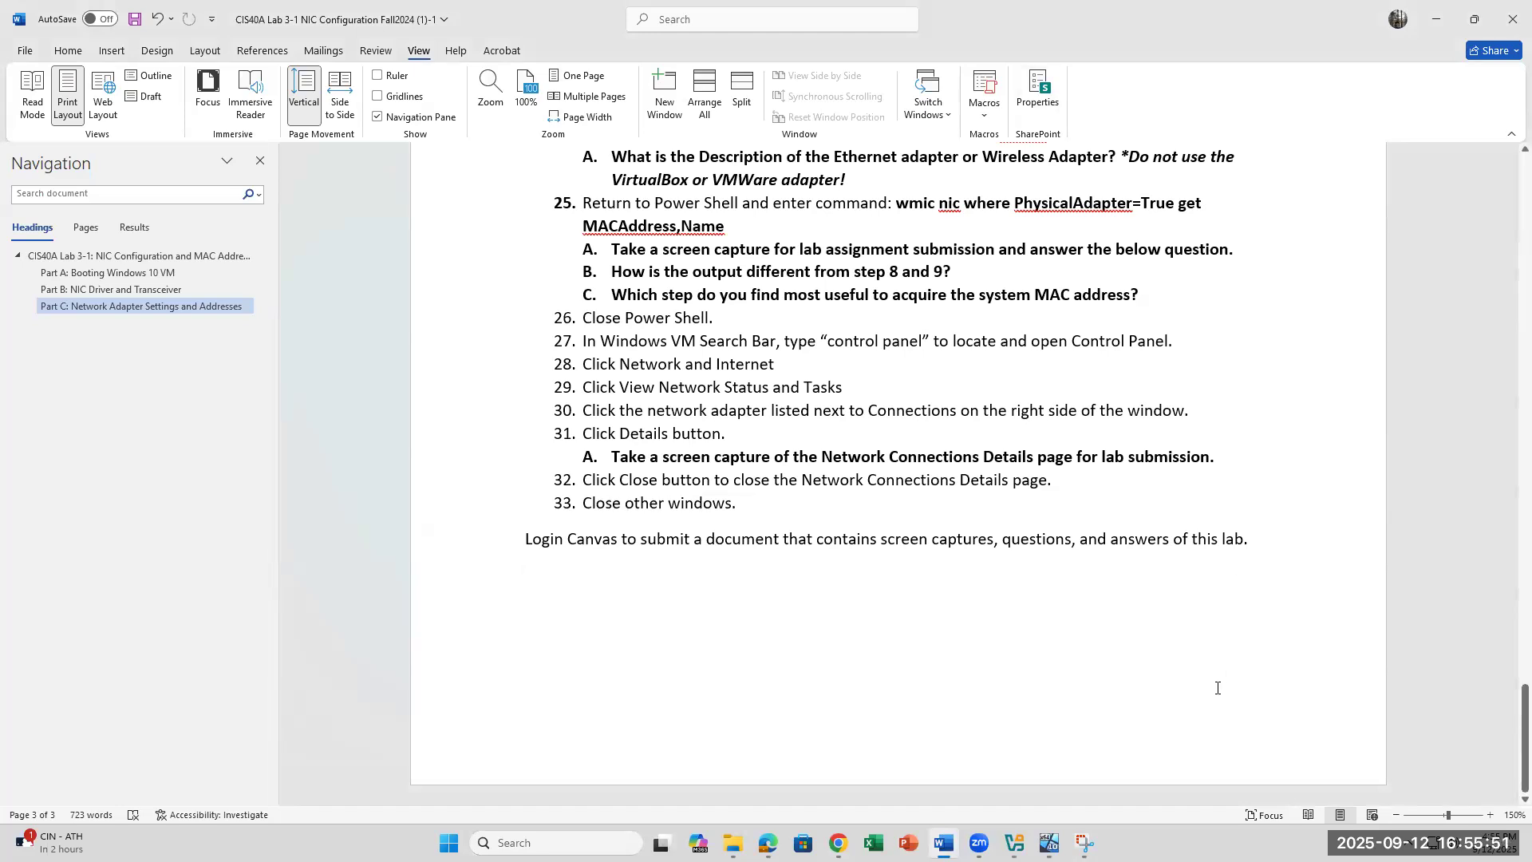
# Step: Shut down the Windows 10 VM from its Start menu power options
pyautogui.scroll(10, 1113, 675)
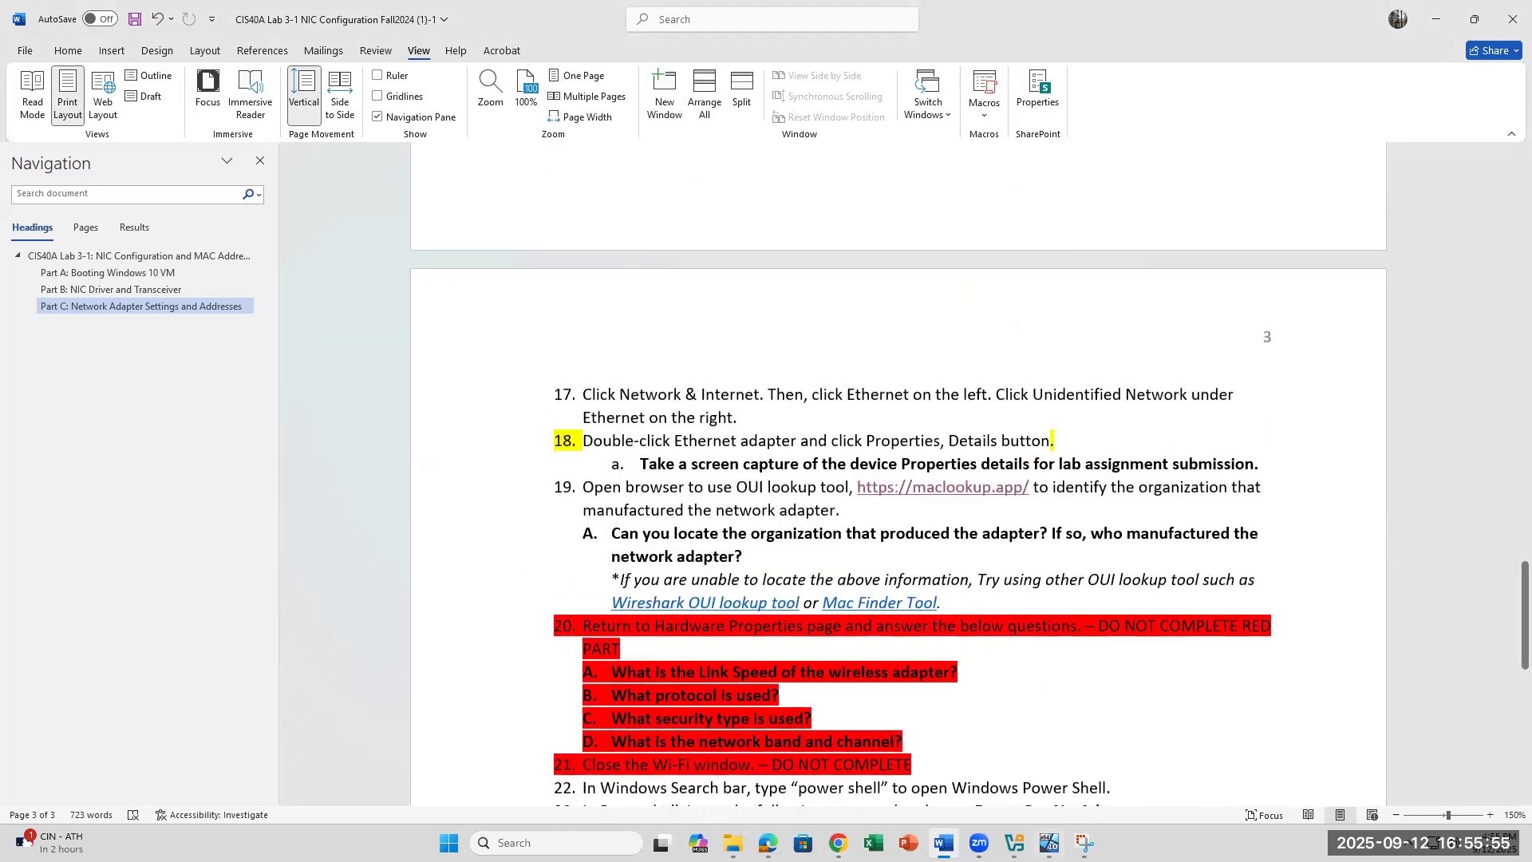
pyautogui.click(1049, 843)
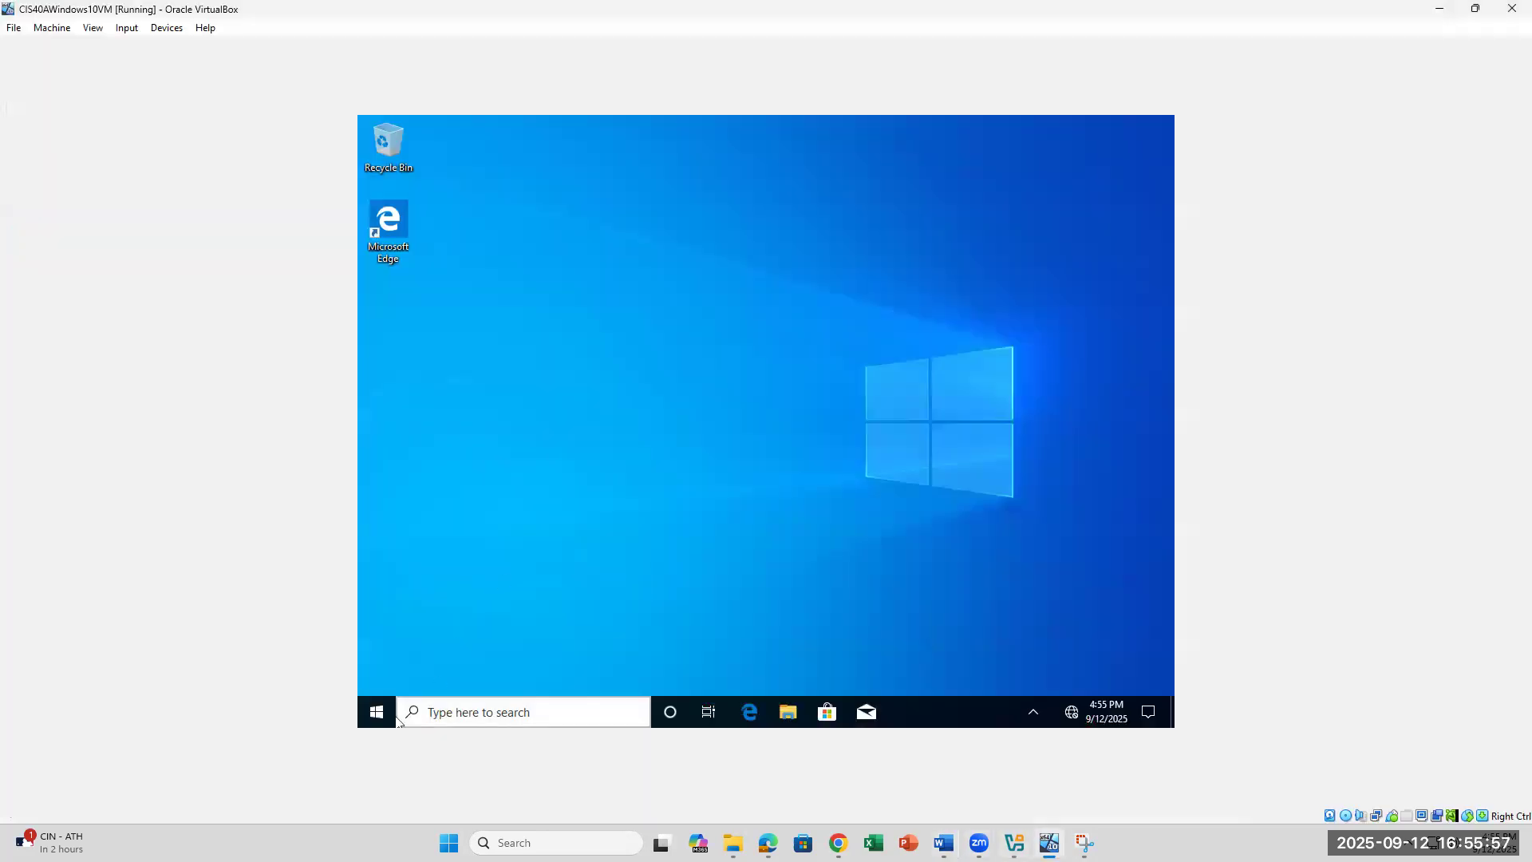
pyautogui.click(372, 714)
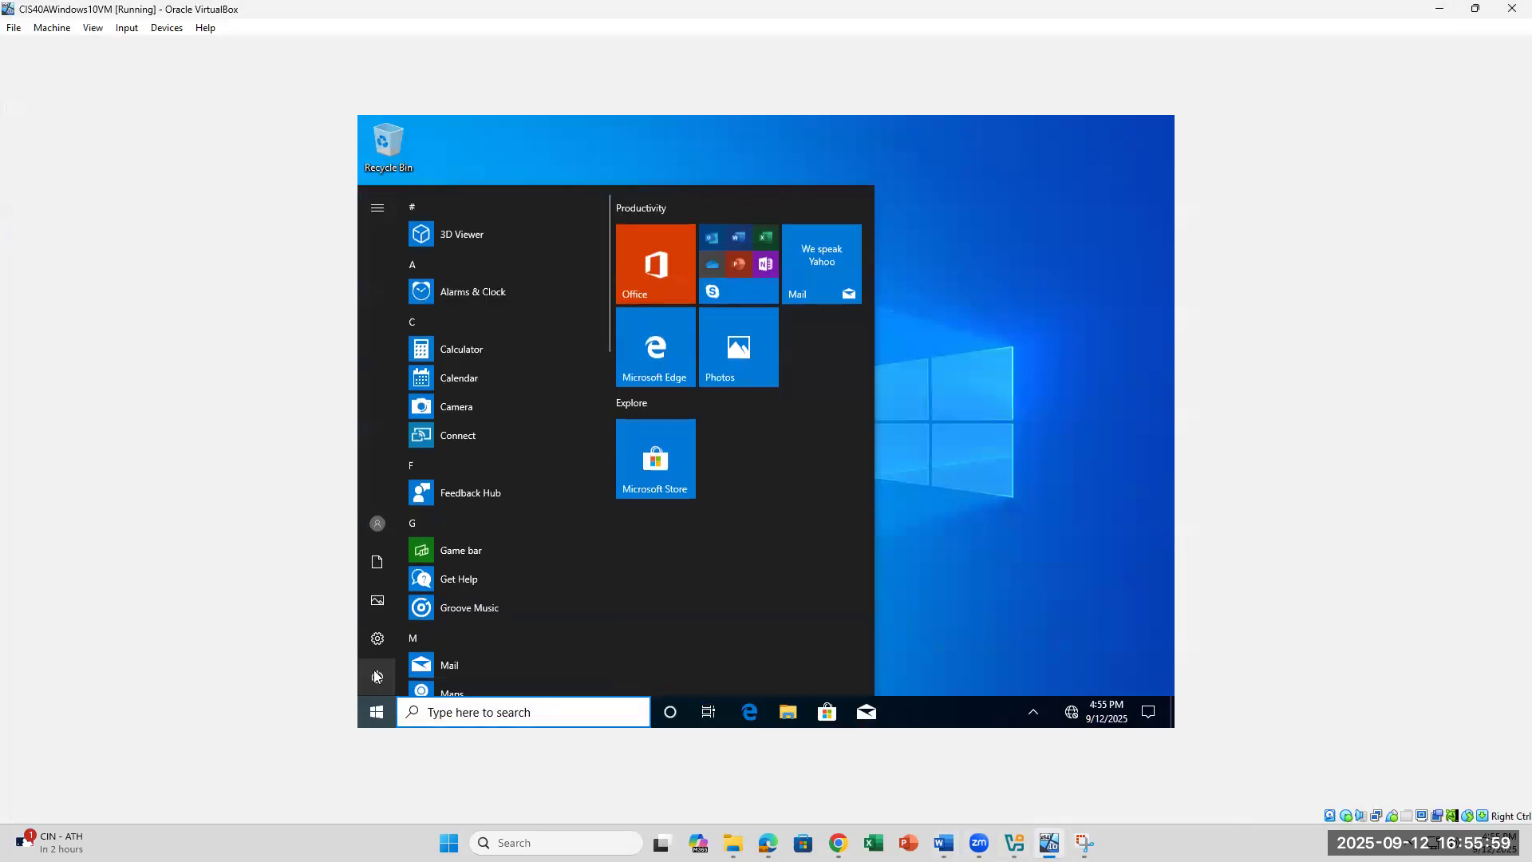
pyautogui.click(376, 677)
pyautogui.click(410, 614)
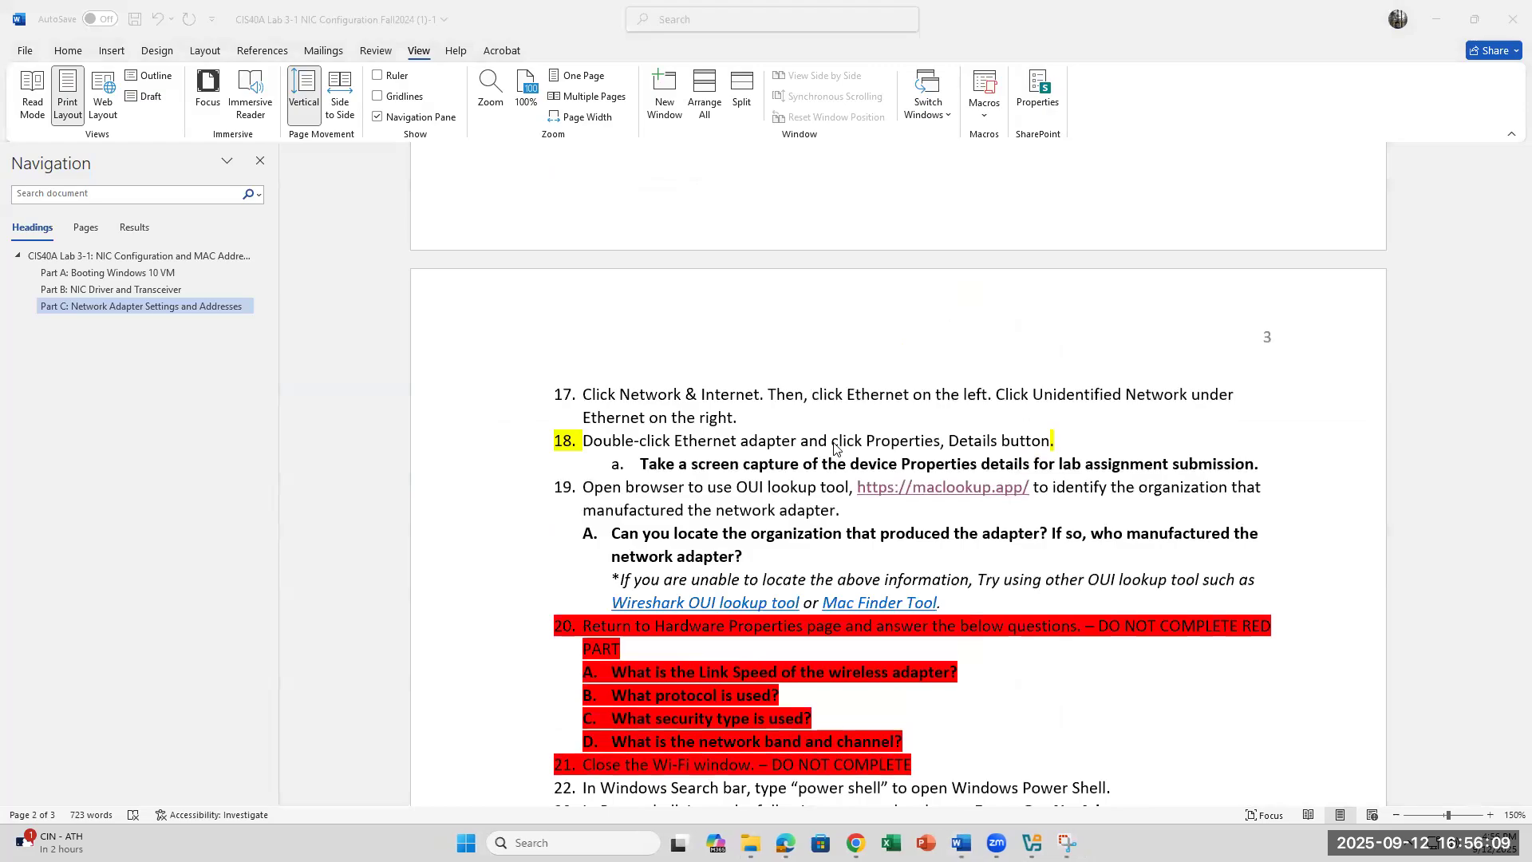
# Step: Close VirtualBox Manager once the VM is off, then bring up the lab assignment page in Chrome
pyautogui.moveTo(1031, 845)
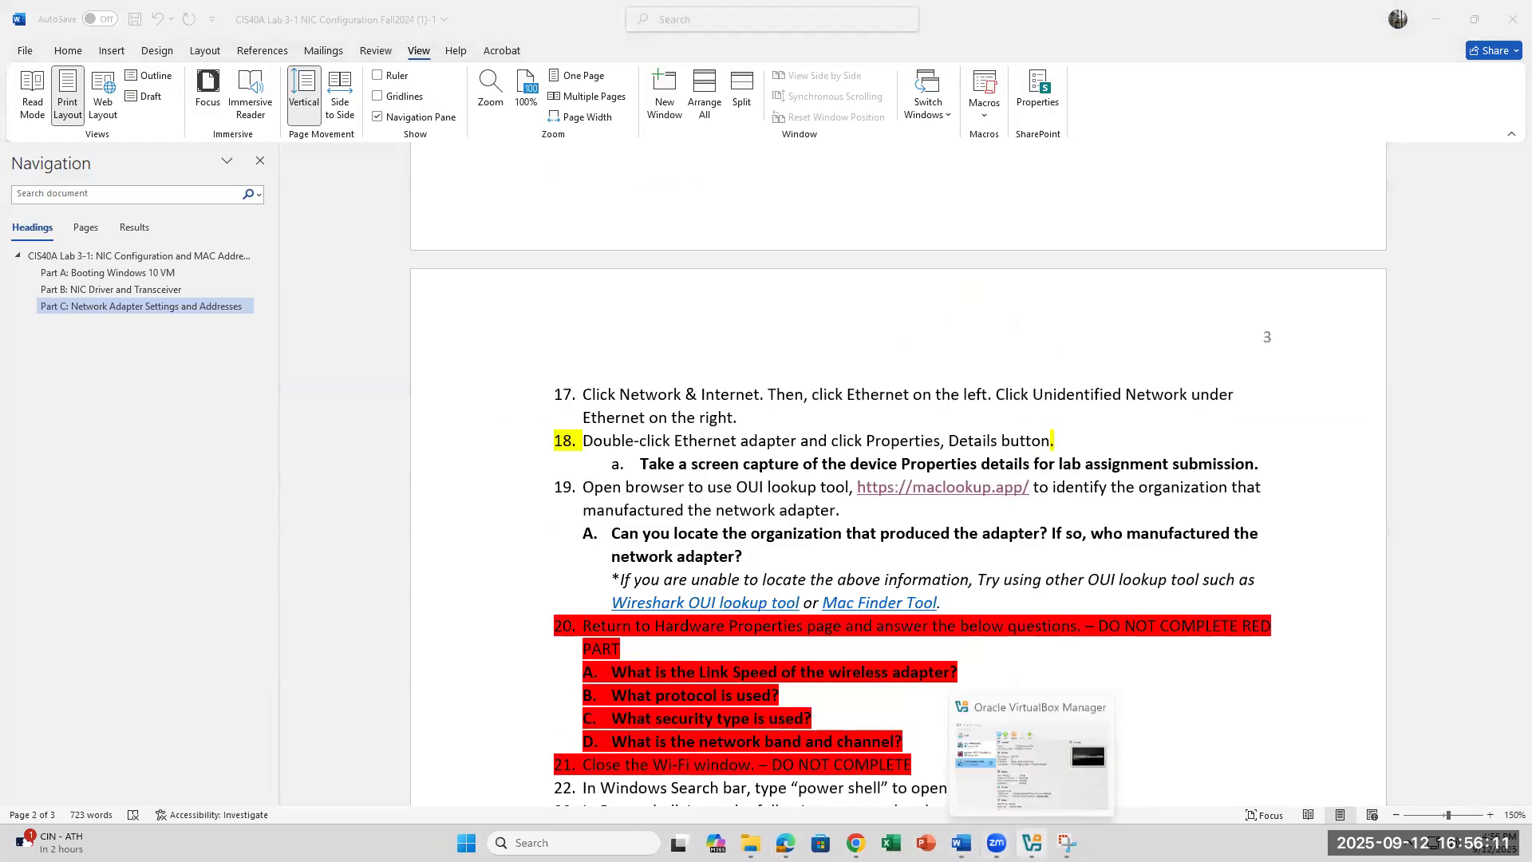
pyautogui.click(1048, 769)
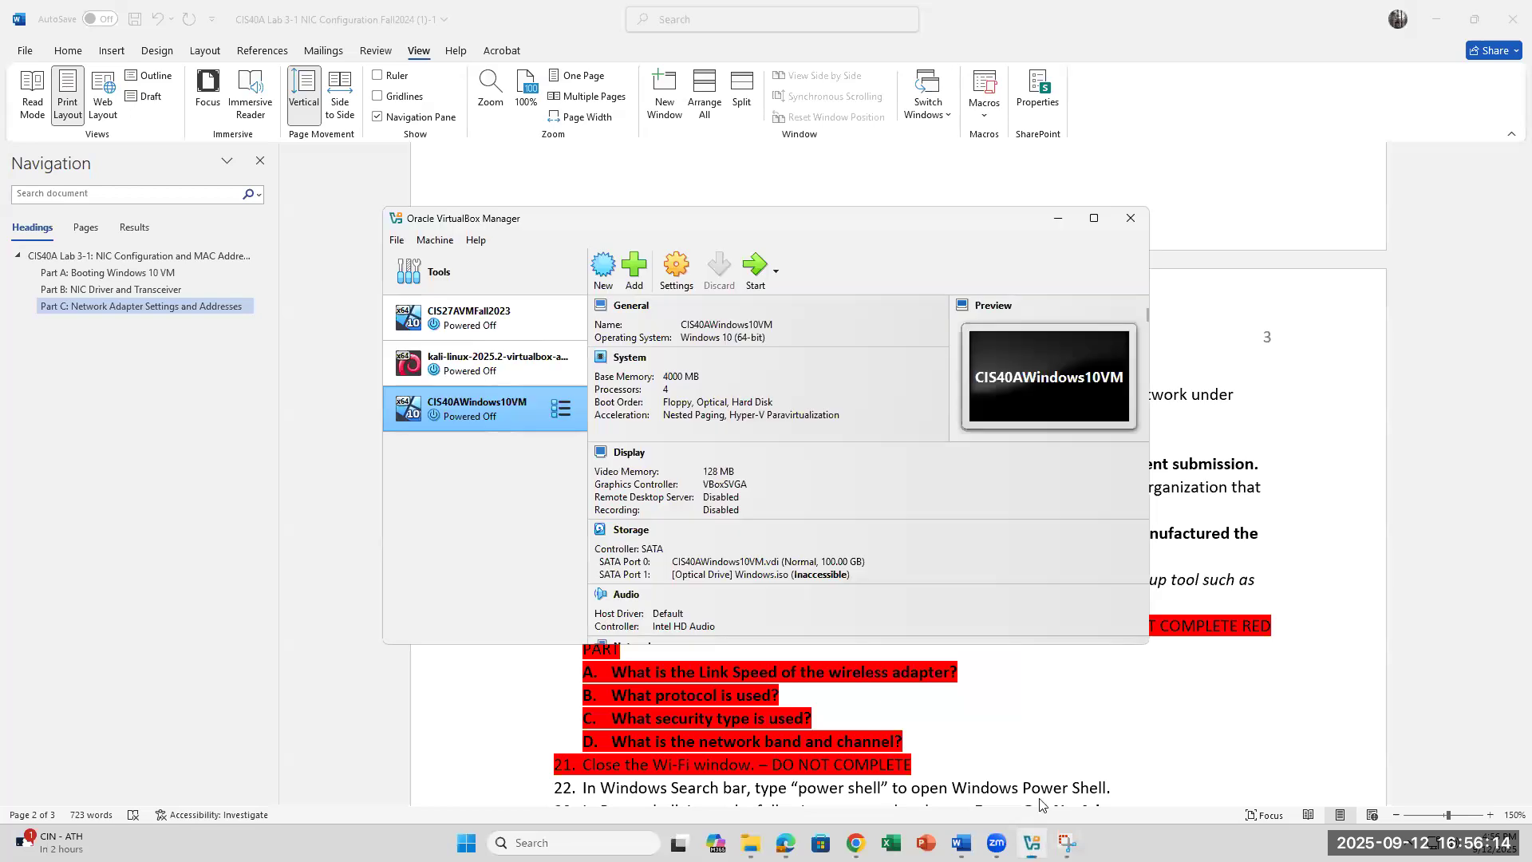
pyautogui.click(1130, 219)
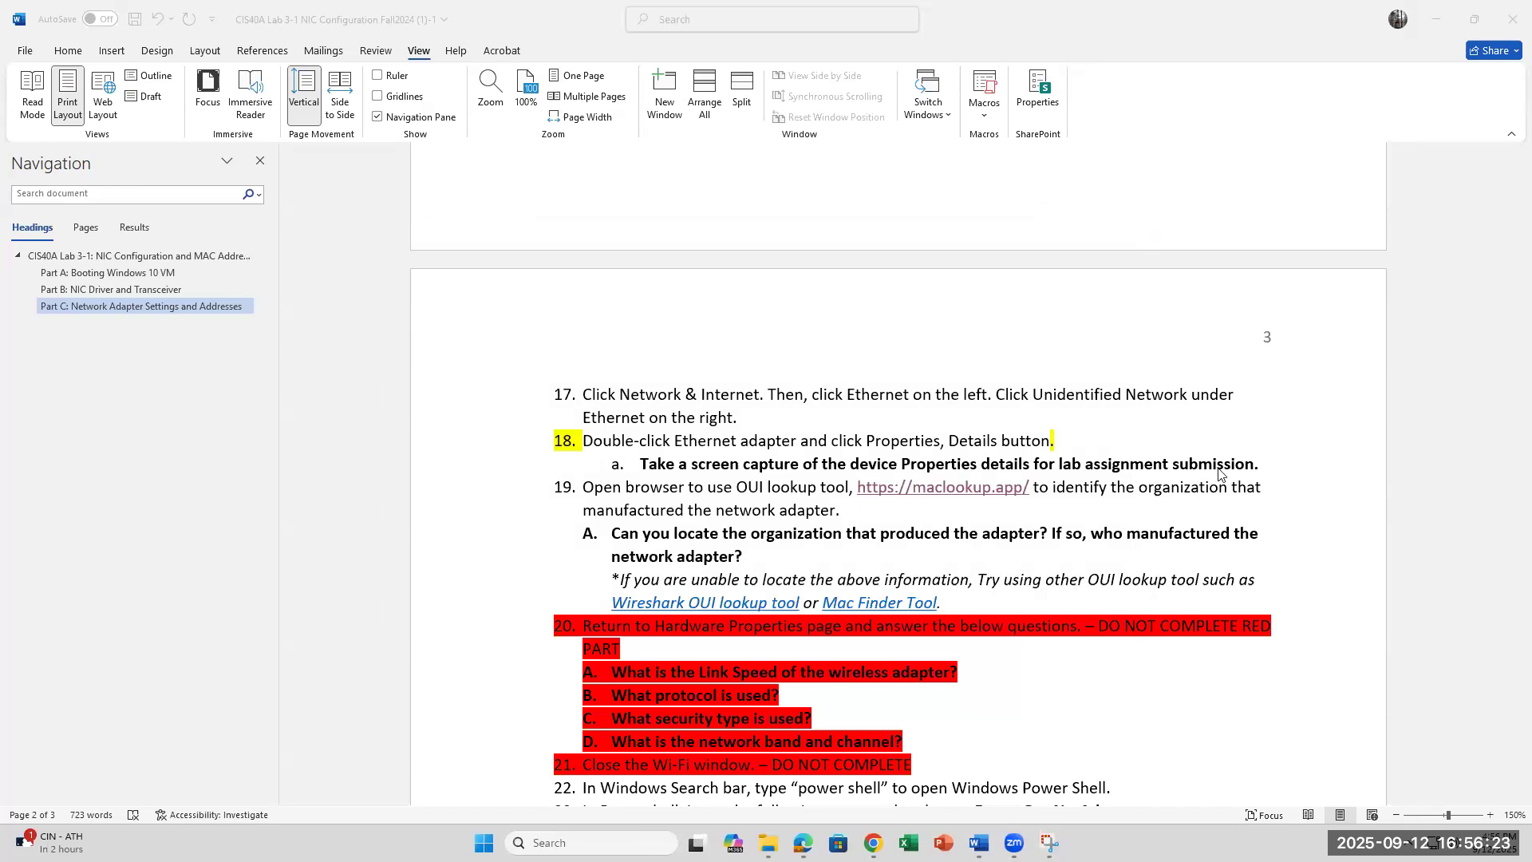
pyautogui.click(1033, 492)
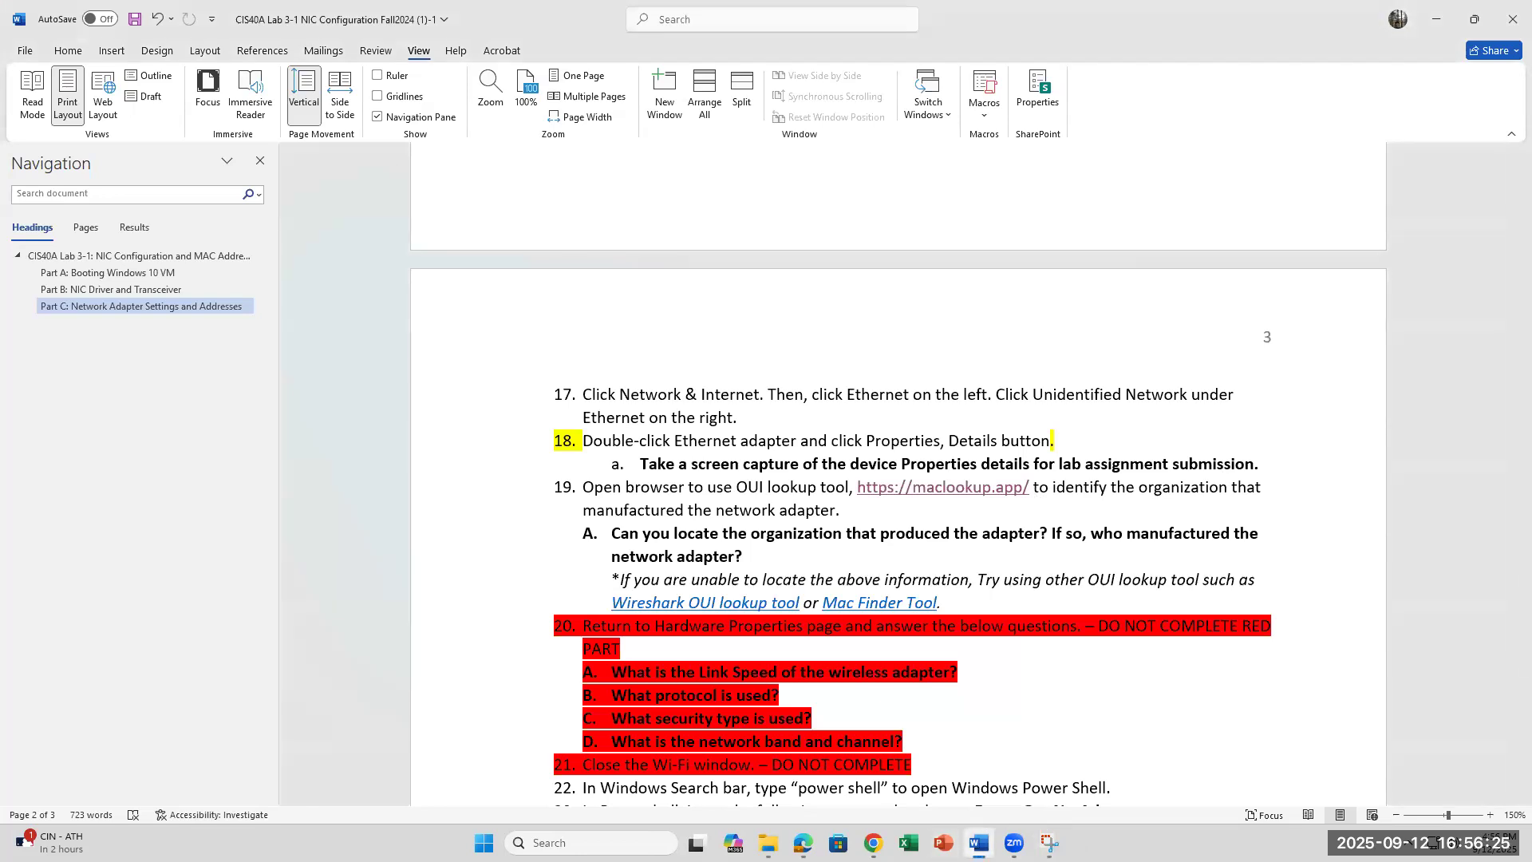
pyautogui.click(874, 843)
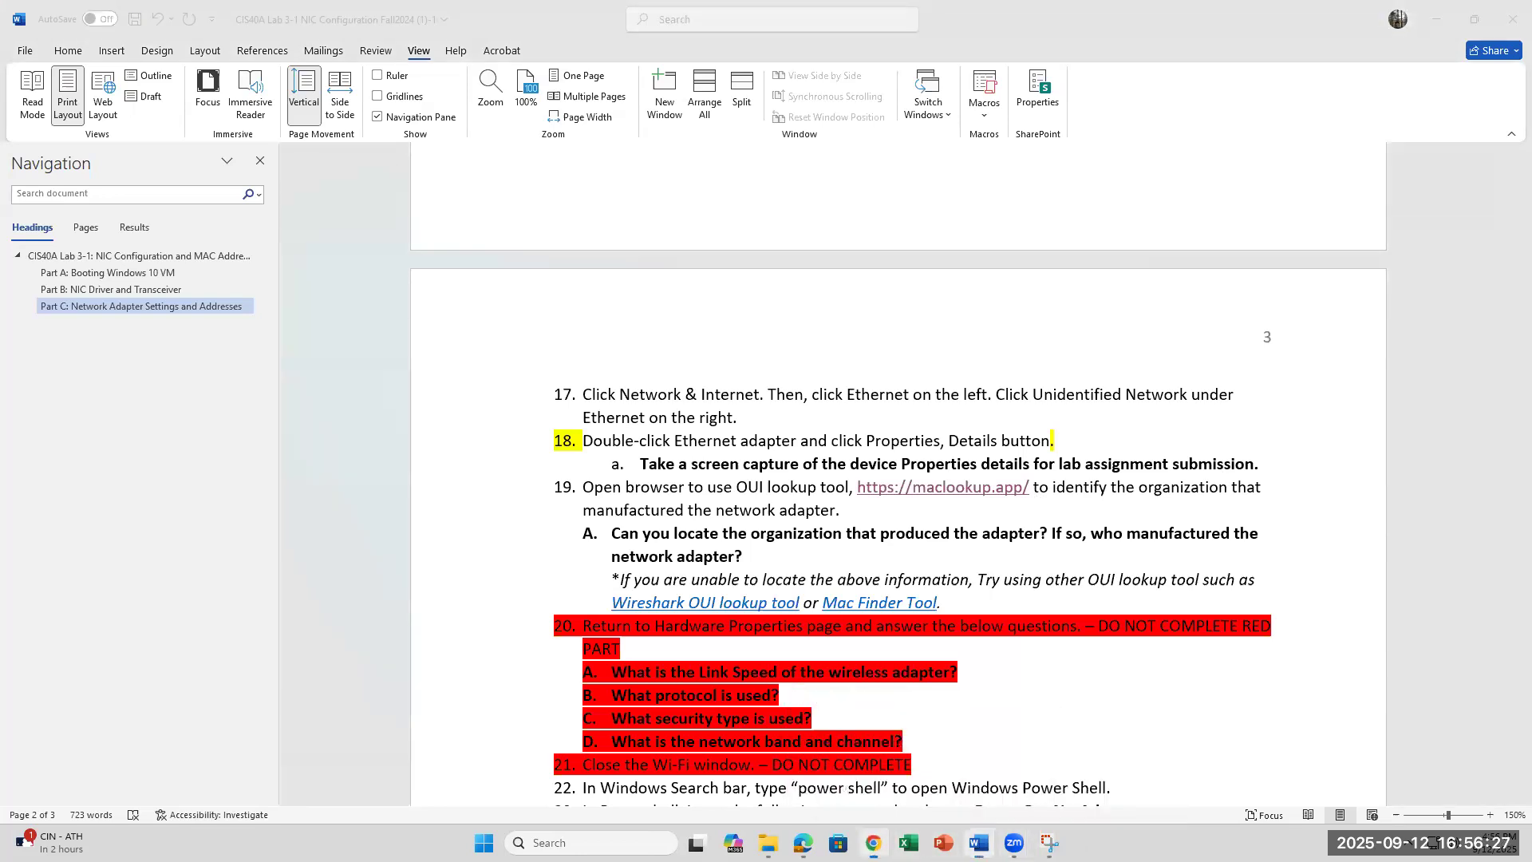